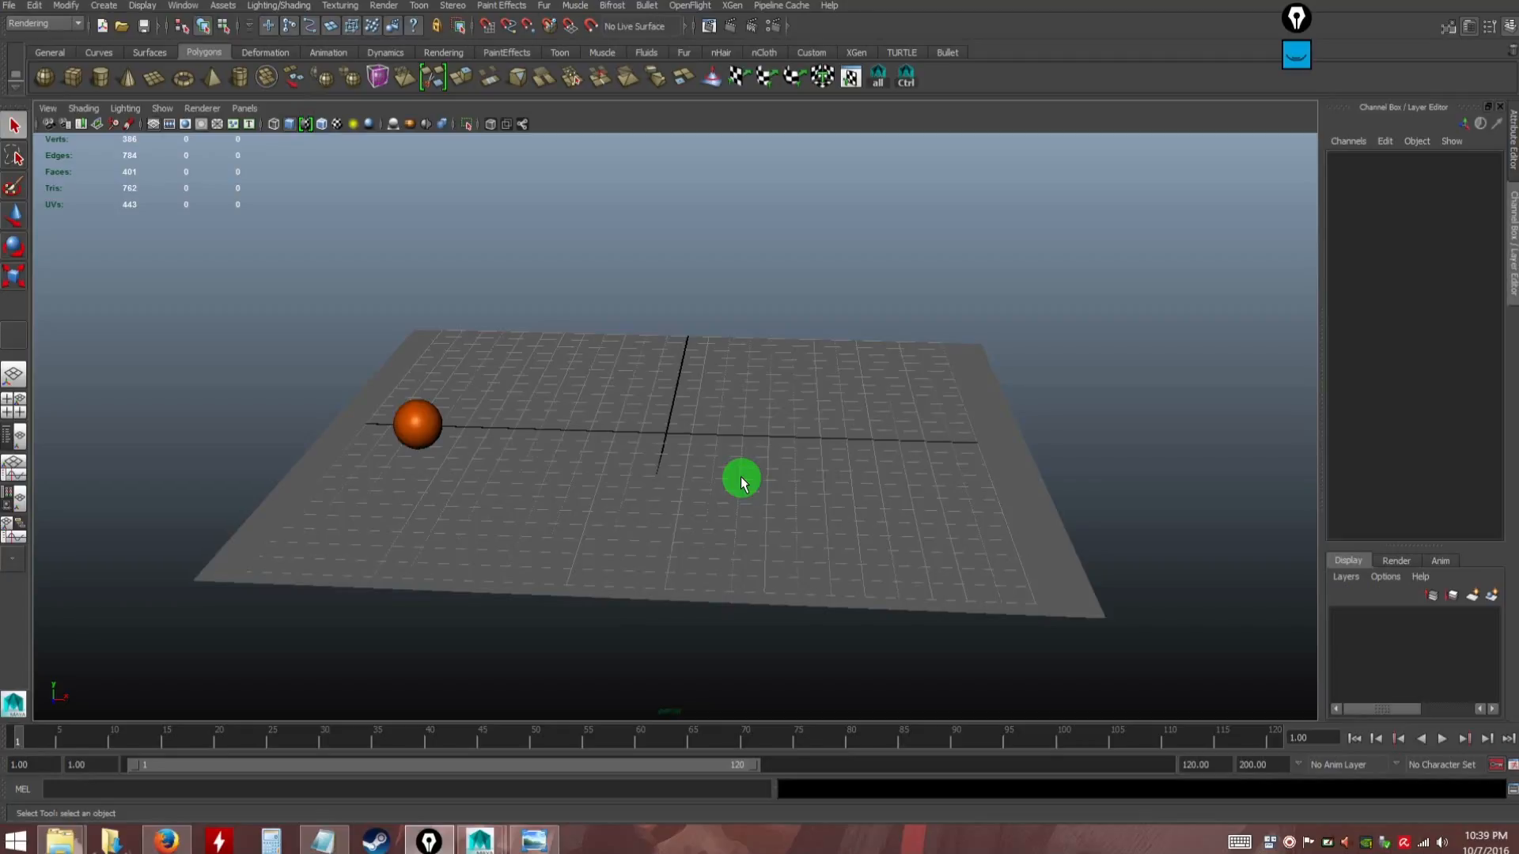
Rename the ground plane under the sphere as "floor"
alt+drag(733, 490, 736, 496)
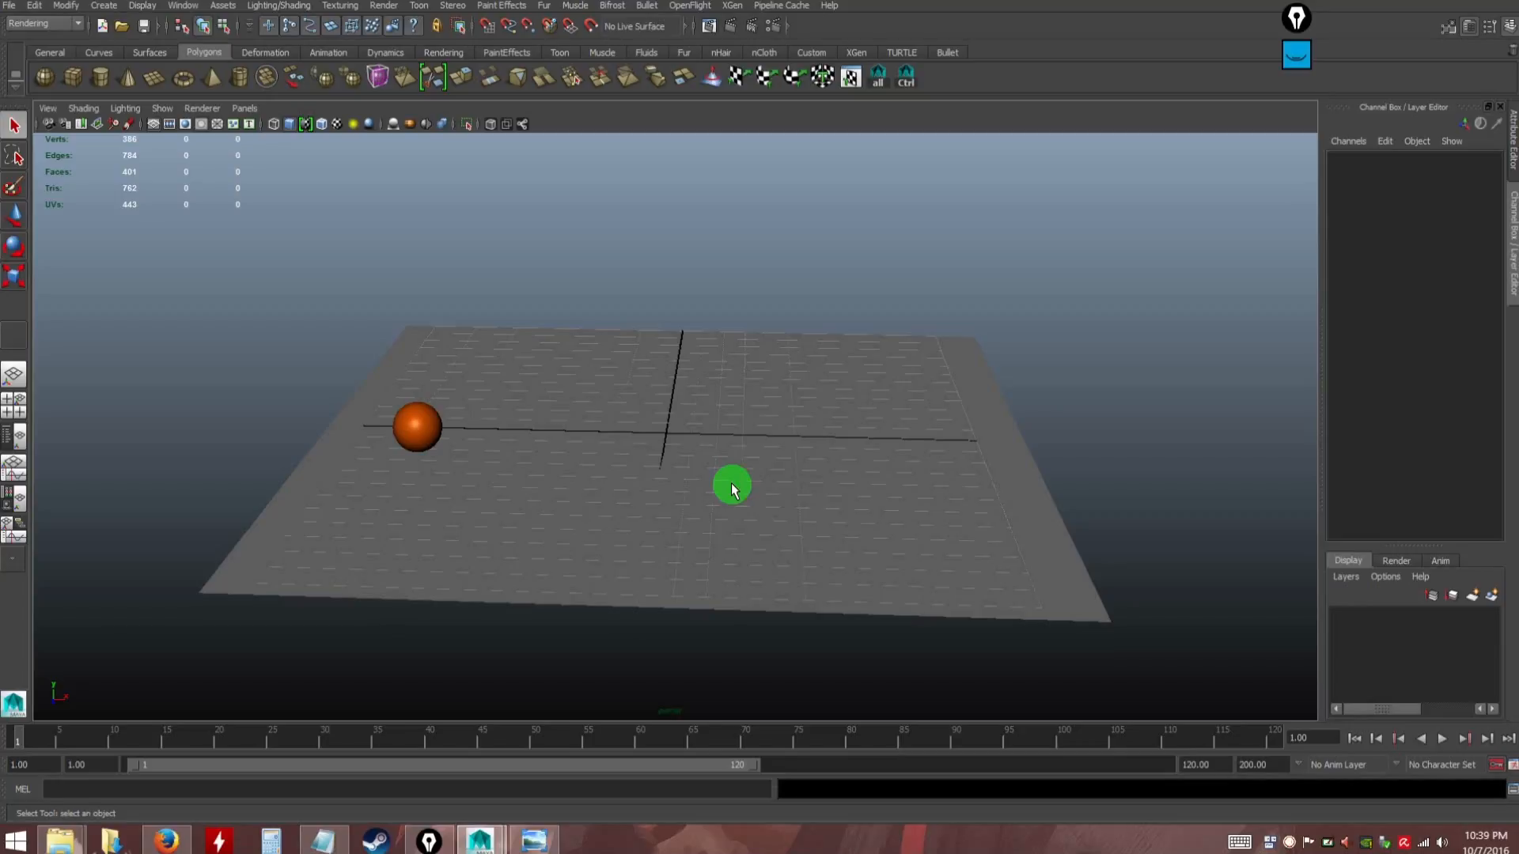
alt+drag(732, 488, 728, 484)
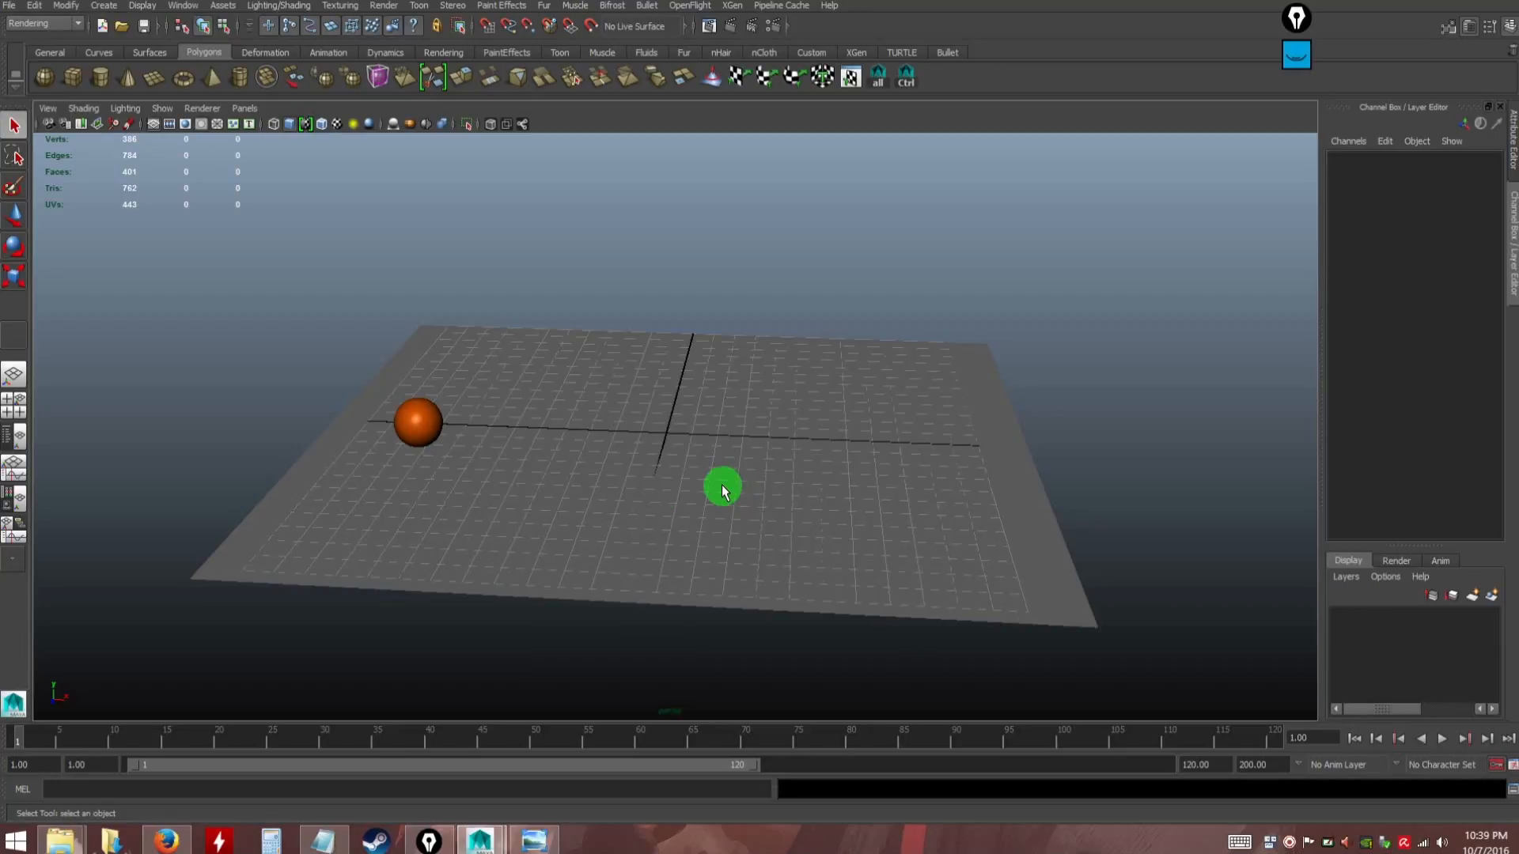
alt+drag(658, 495, 559, 502)
drag(1034, 659, 1129, 634)
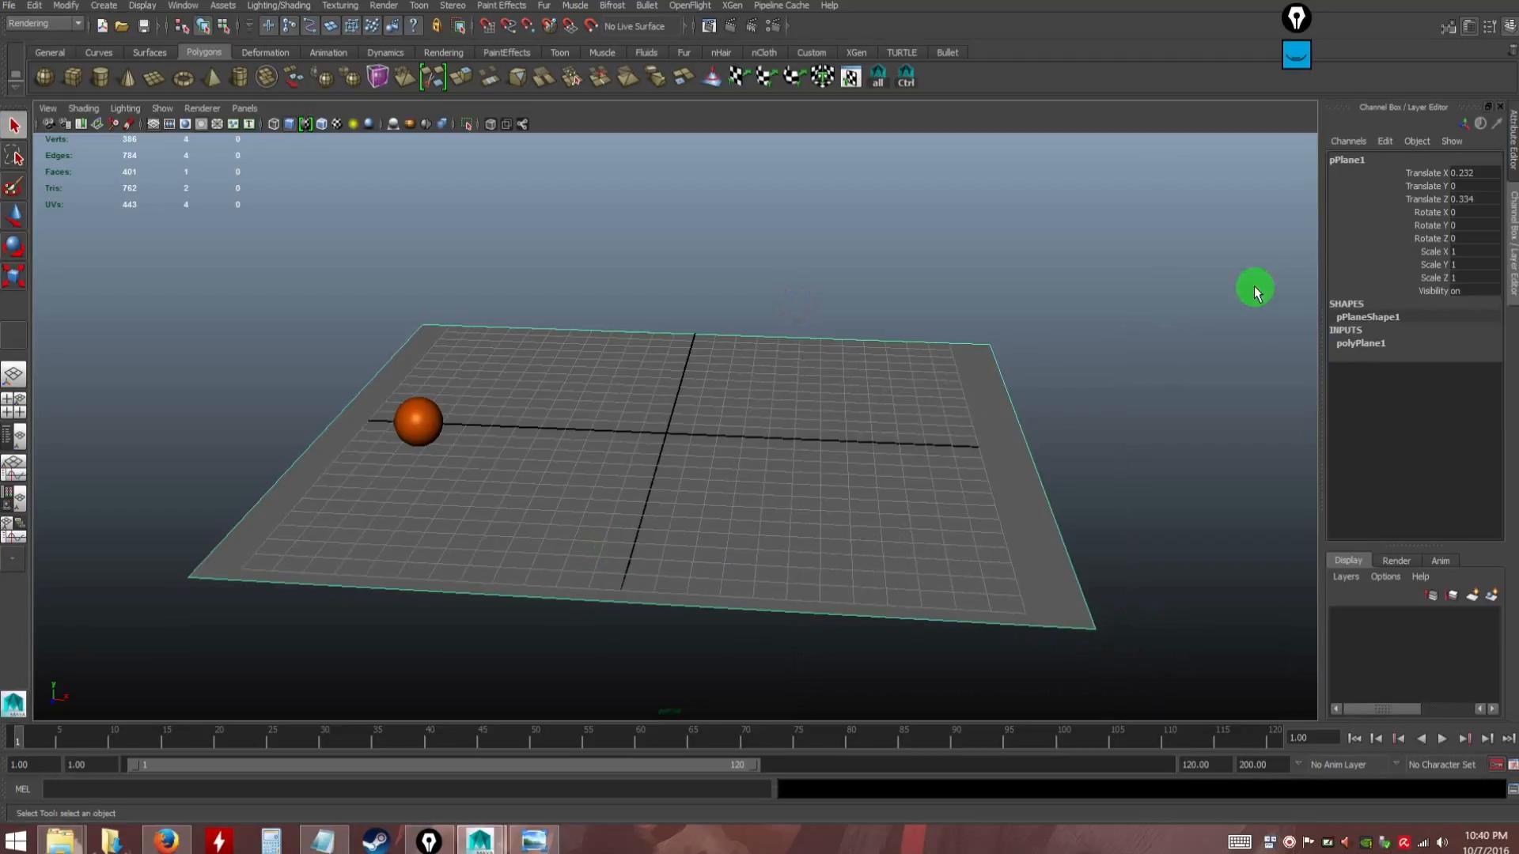
click(1356, 159)
text(floor)
key(Return)
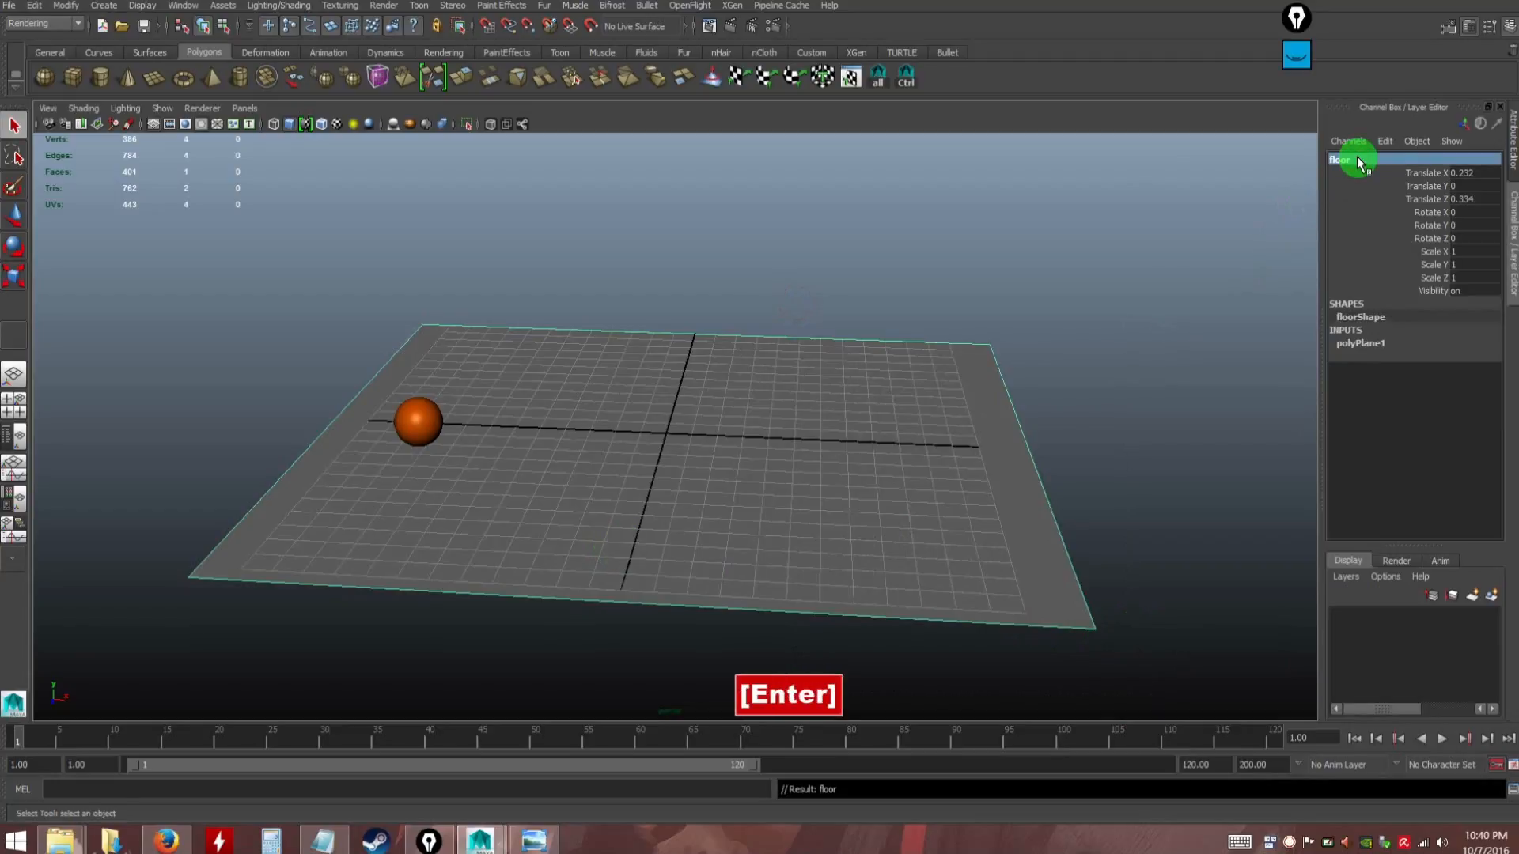
Rename the orange sphere as "ball" and clear the selection
click(423, 422)
click(1349, 159)
text(ball)
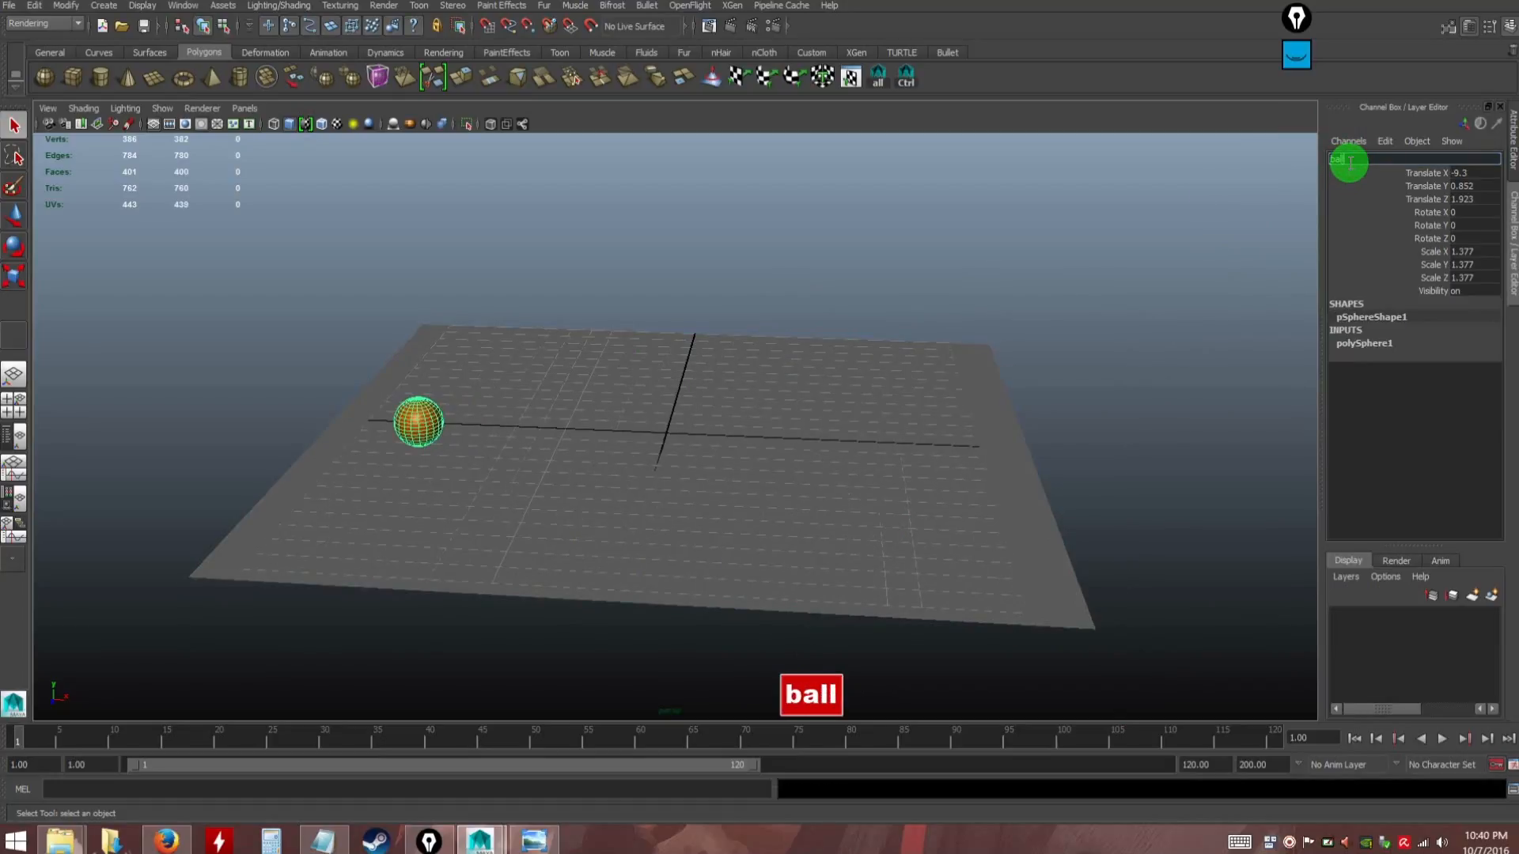
key(Return)
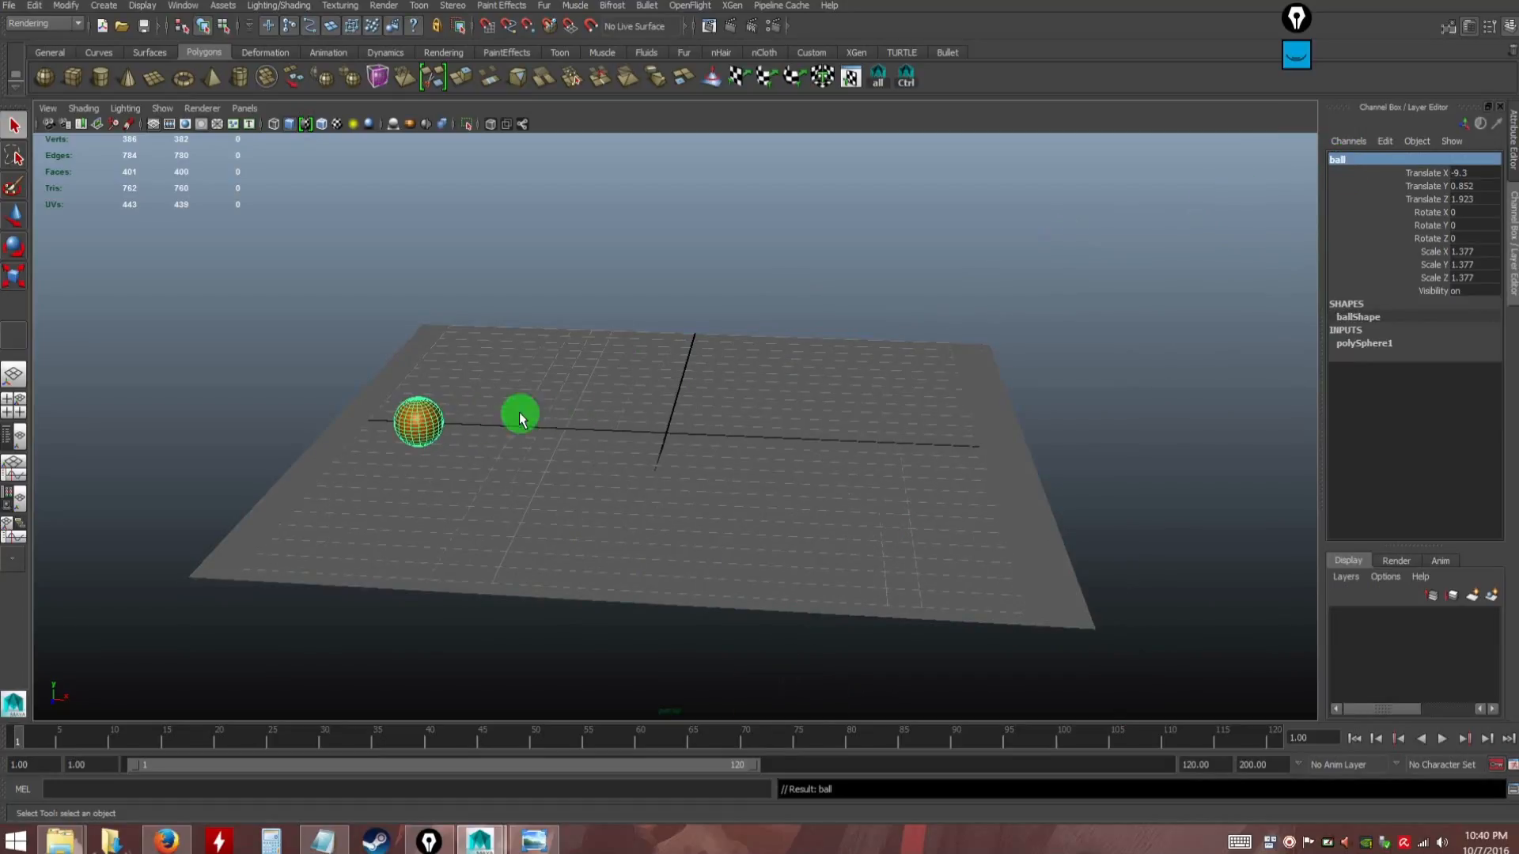
click(243, 354)
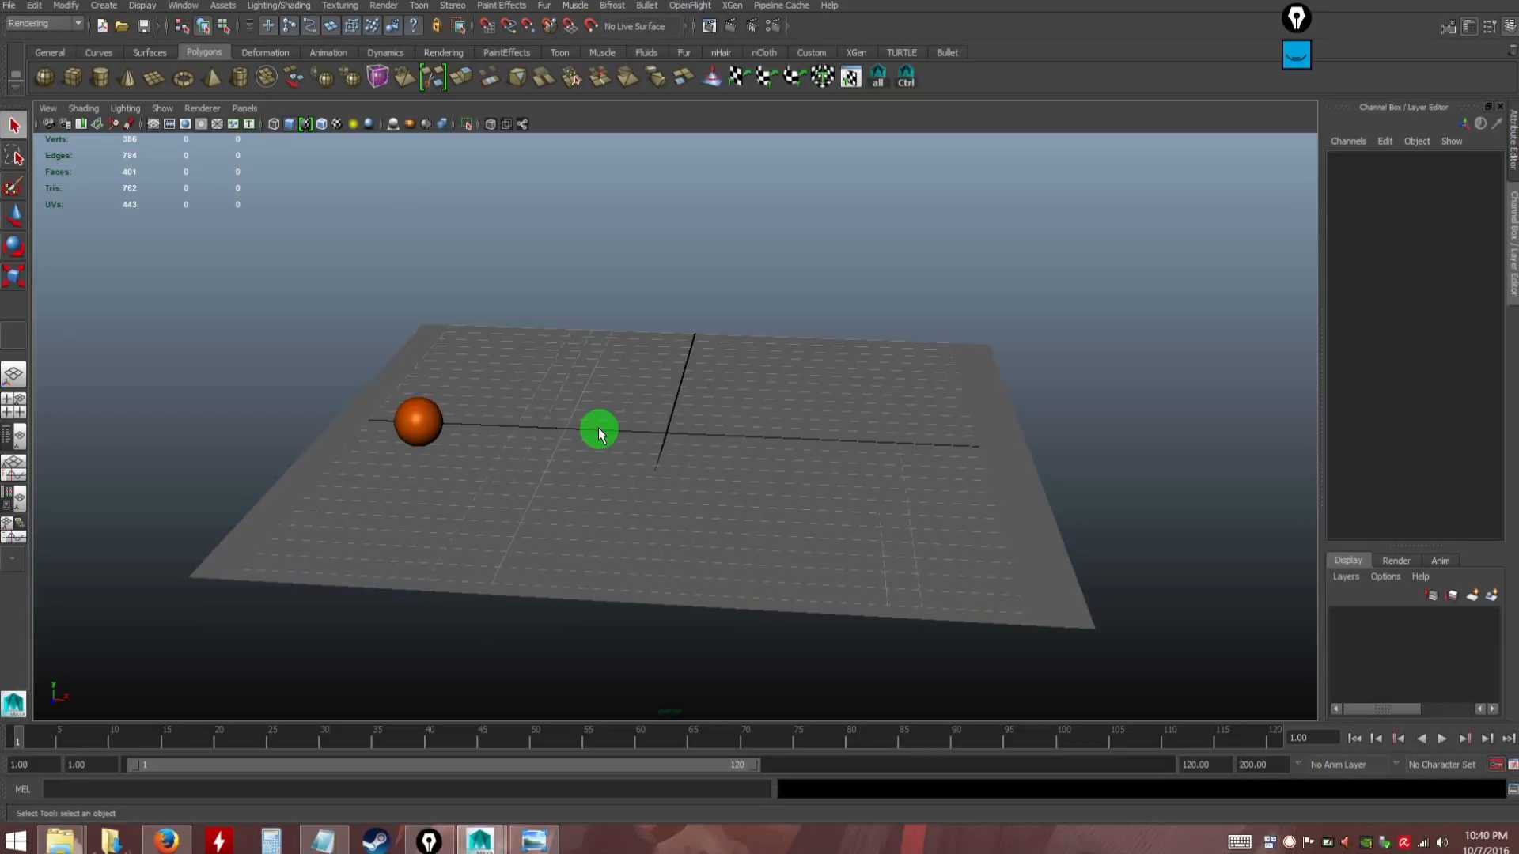
Move to frame 38, draw a pink pen annotation box above the floor from the ball to beyond its far side, and erase it
click(409, 739)
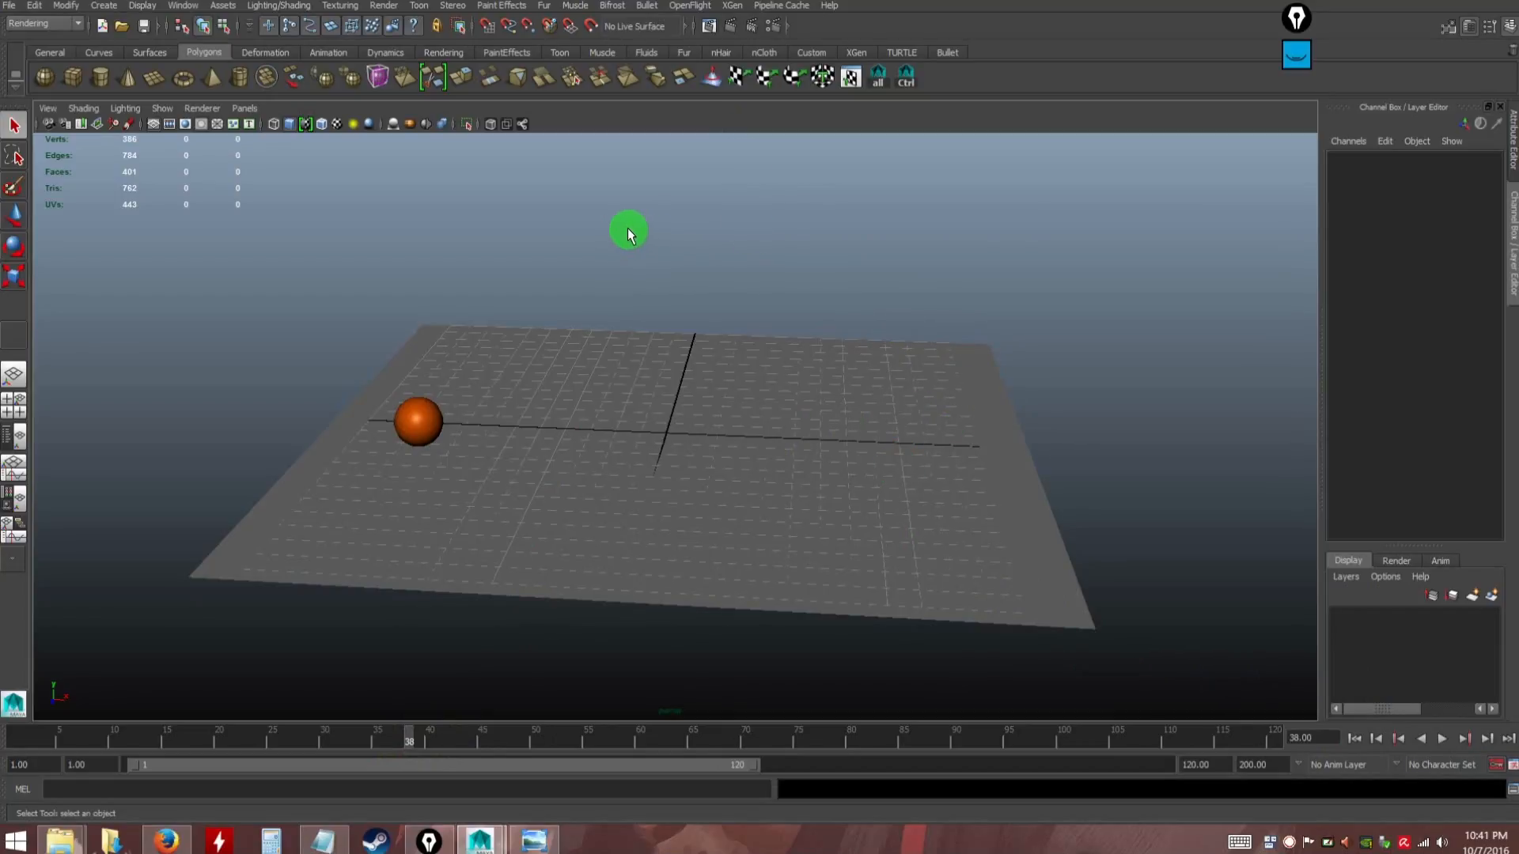
click(1298, 61)
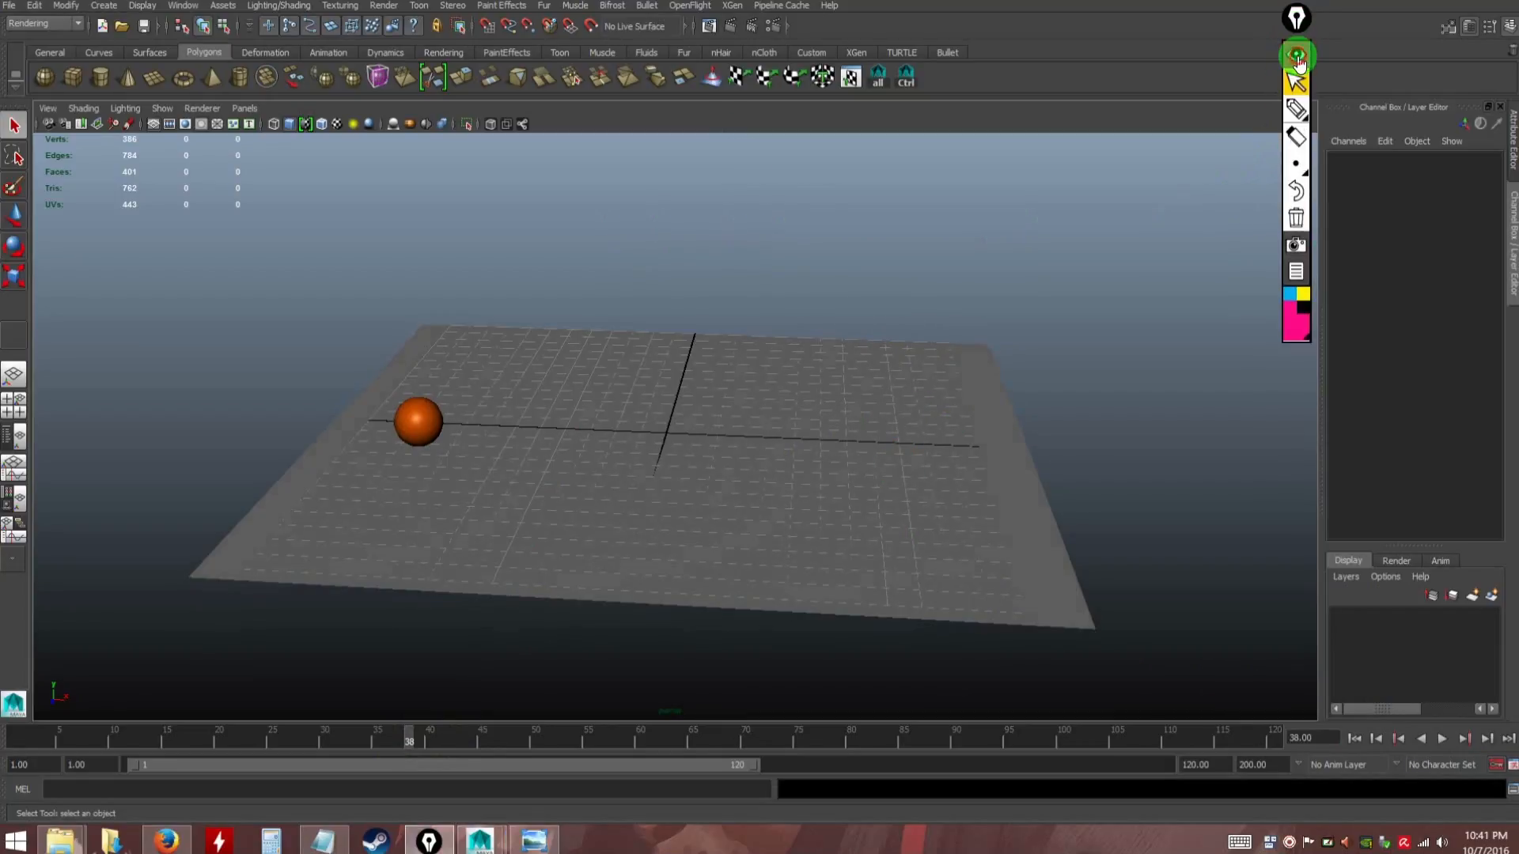
click(1296, 109)
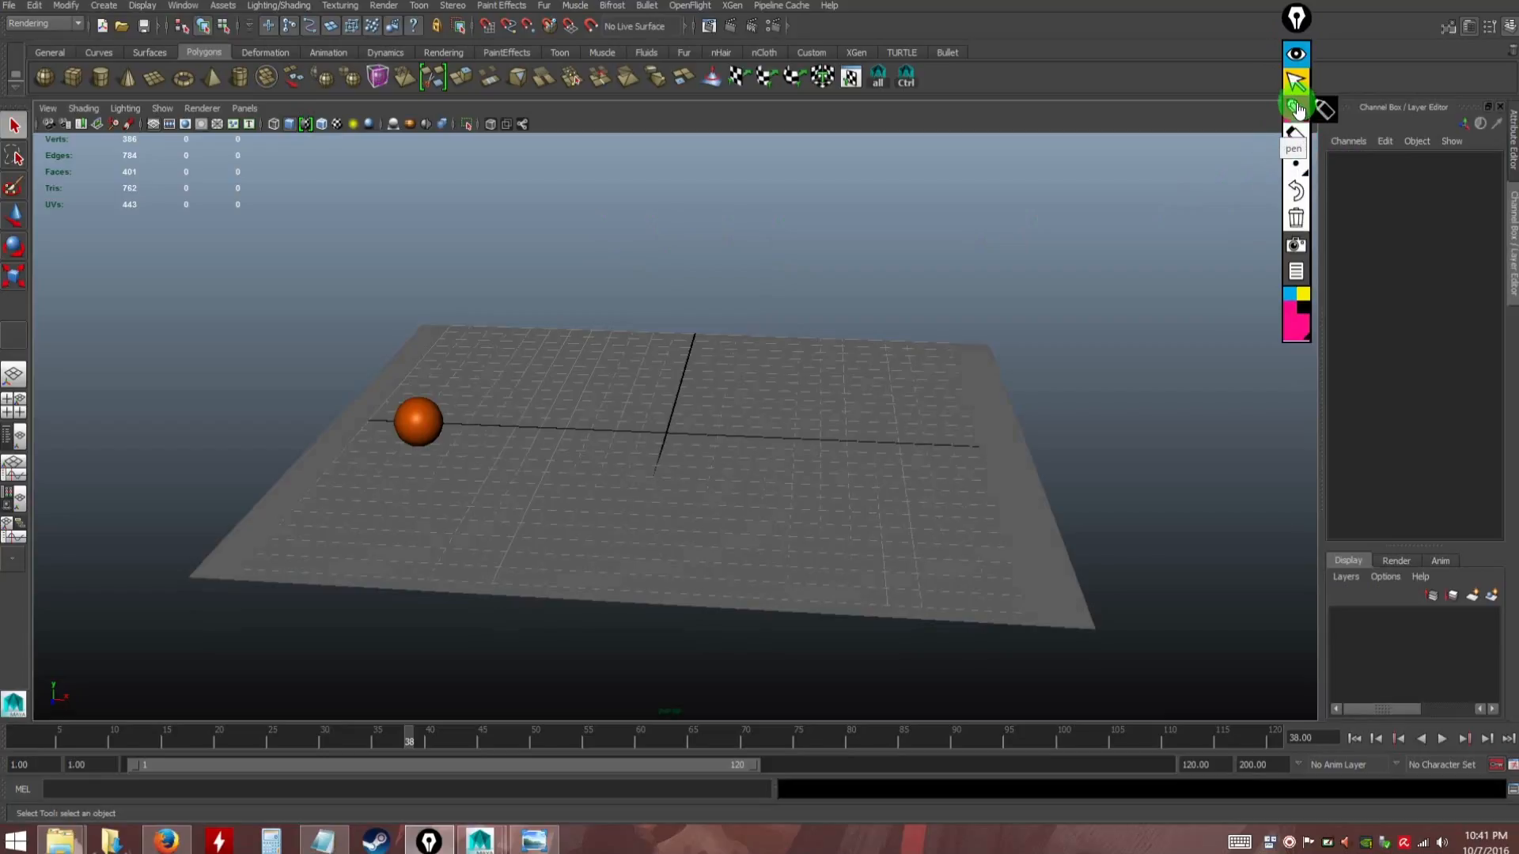
mouse_move(450, 454)
mouse_down()
mouse_move(424, 258)
mouse_move(1099, 264)
mouse_move(1085, 478)
mouse_move(406, 469)
mouse_up()
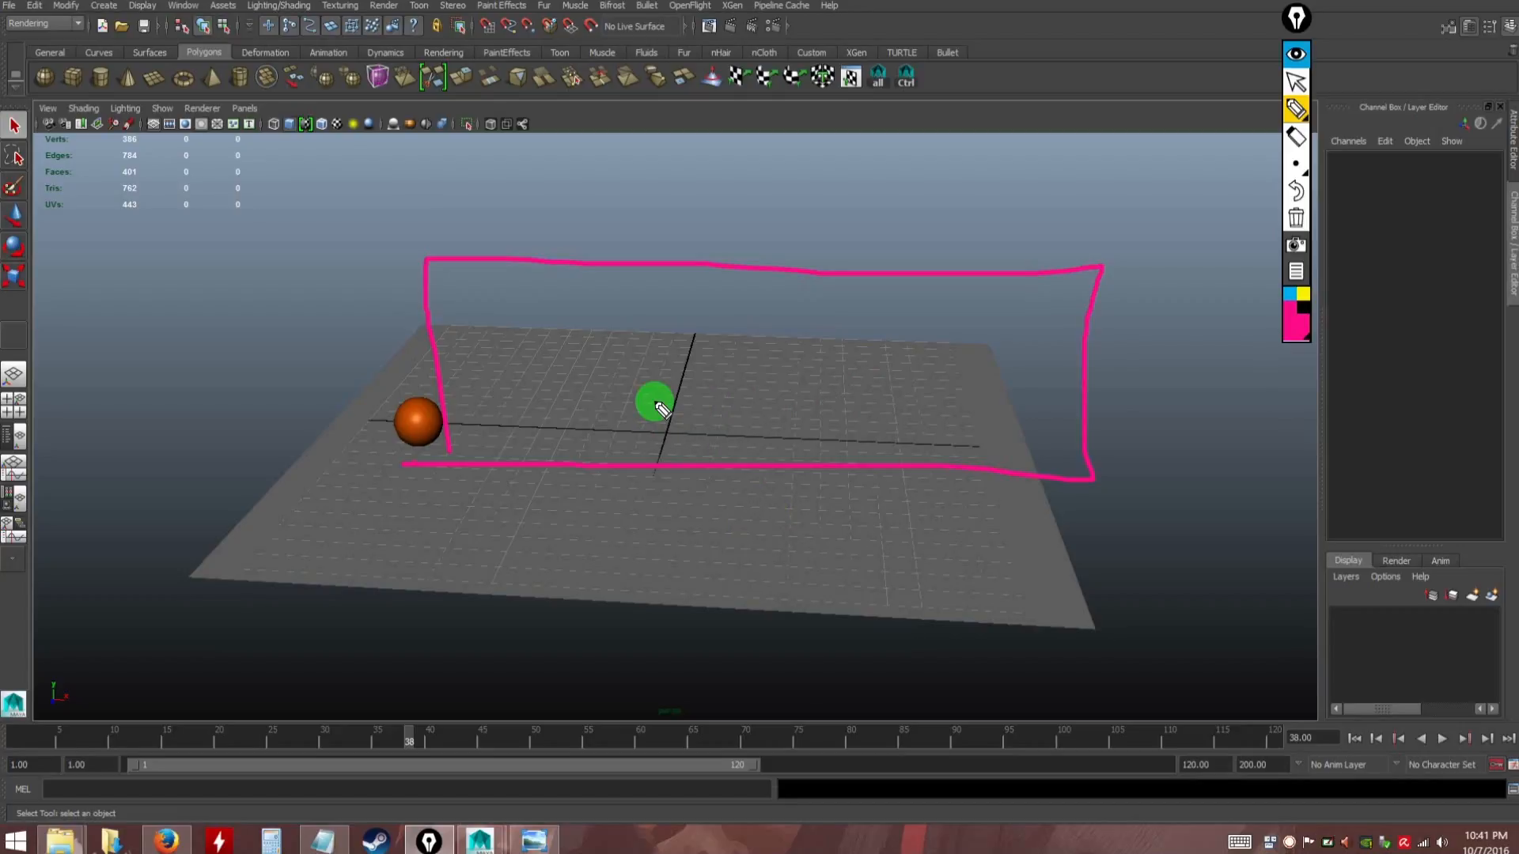
click(1296, 219)
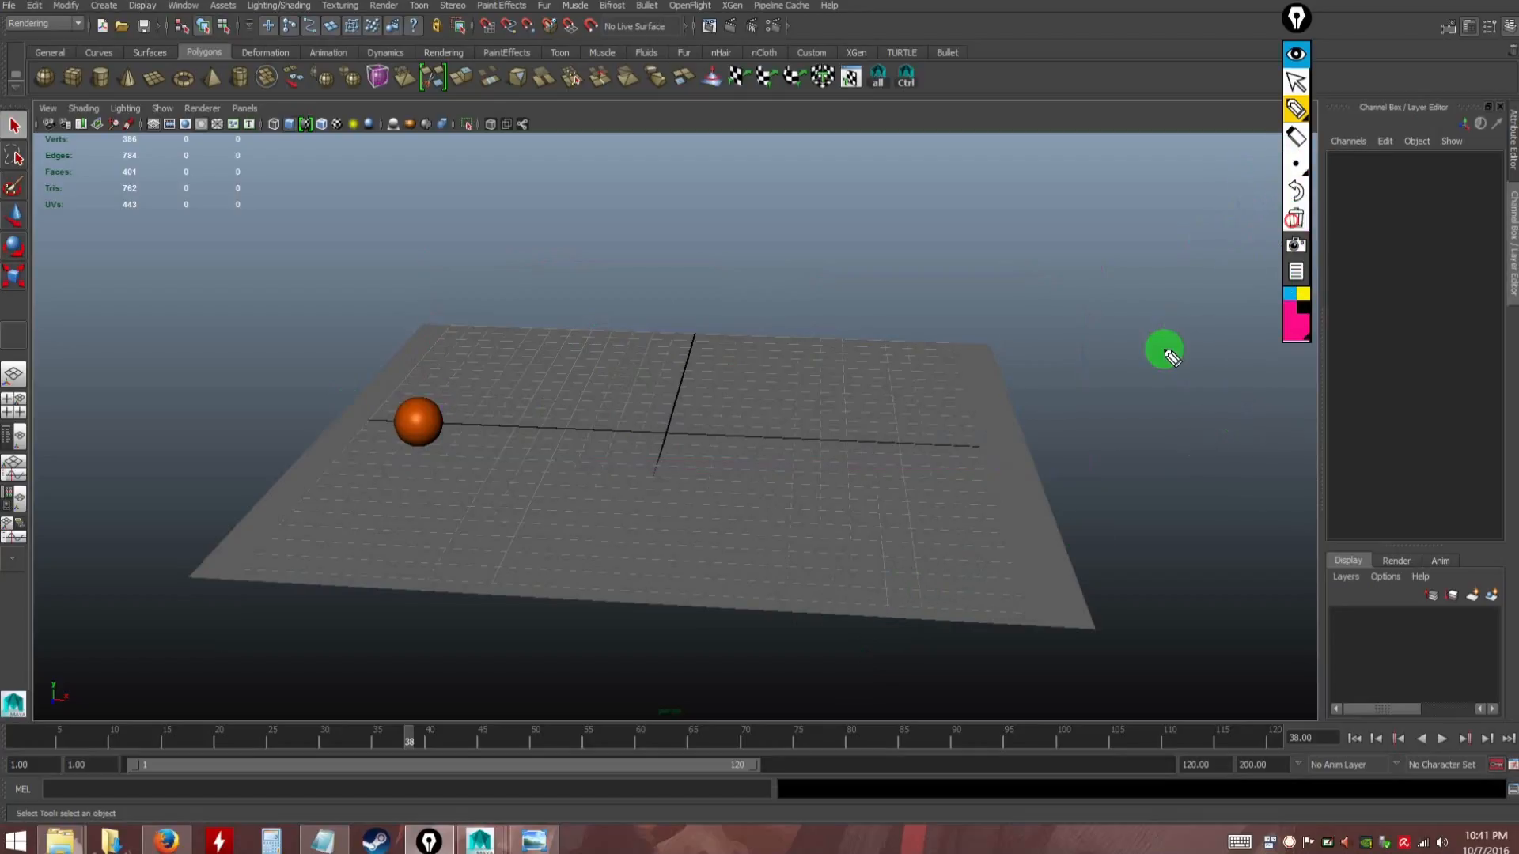
click(1297, 56)
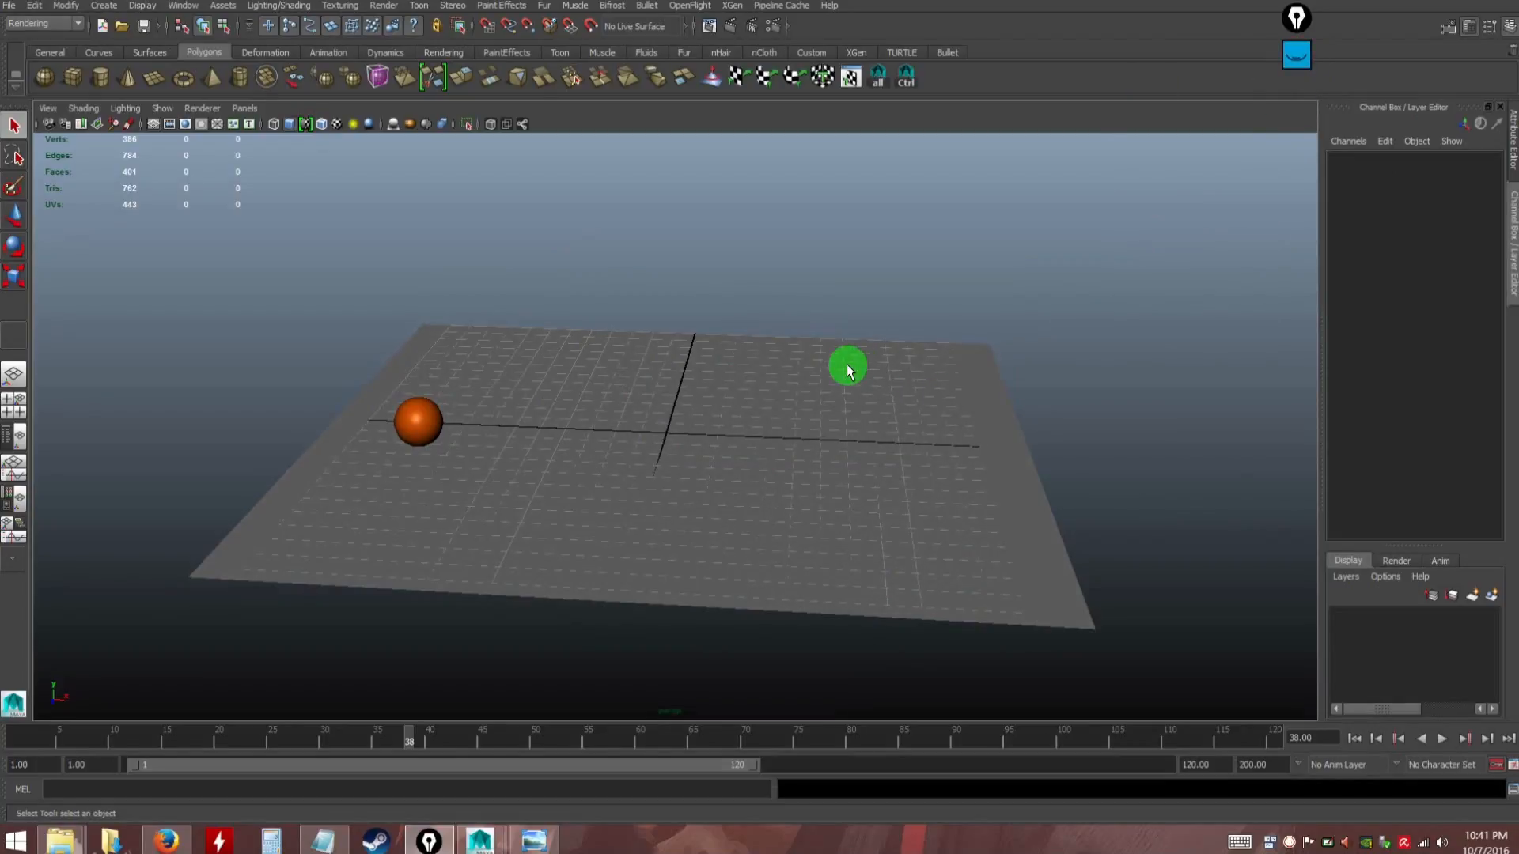
Select the ball and scrub the timeline to frame 43
alt+drag(698, 396, 702, 407)
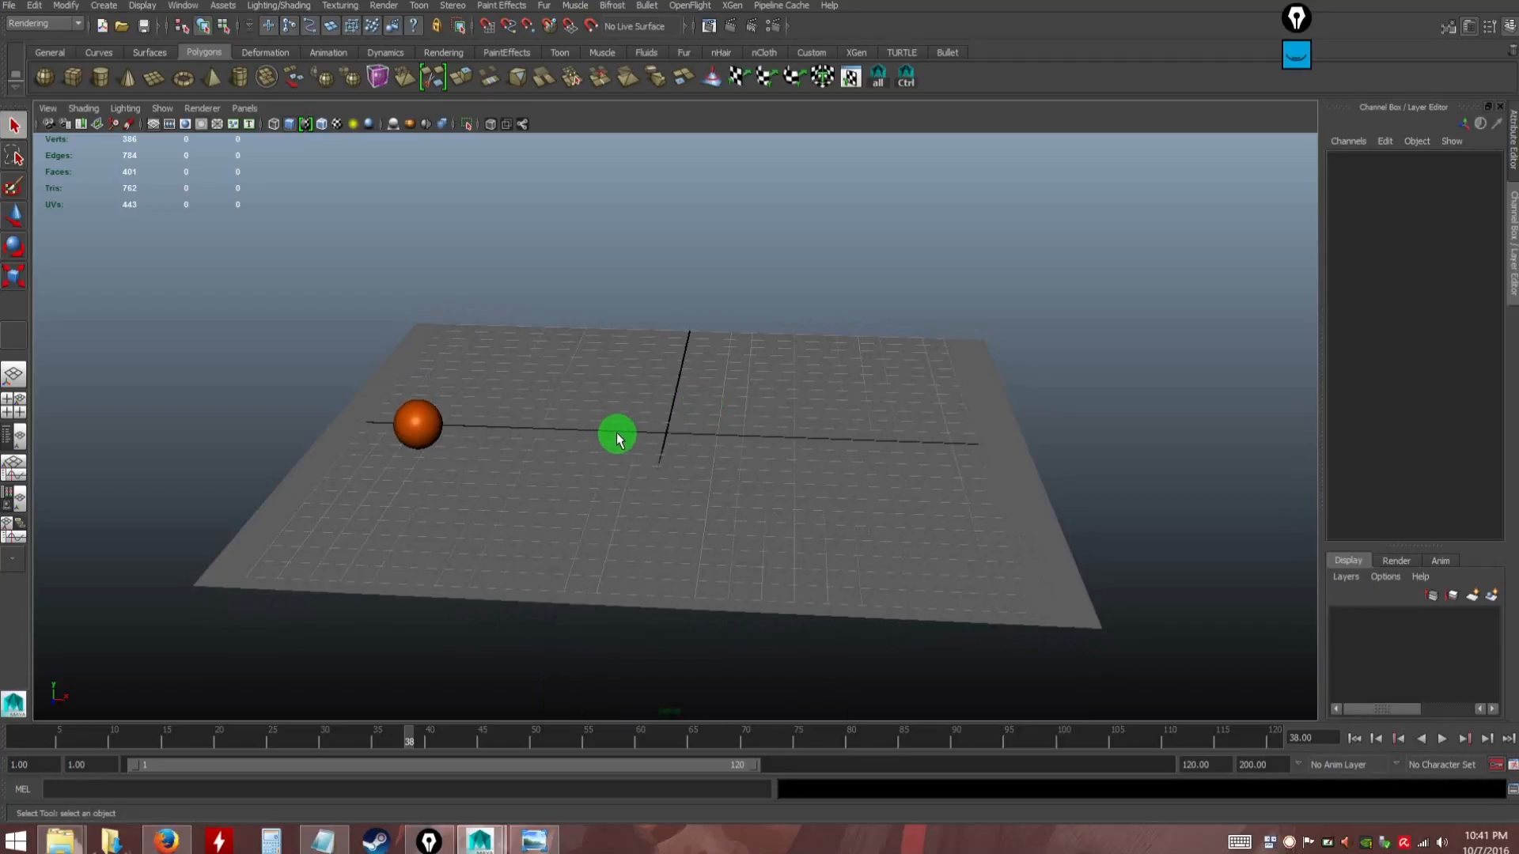
drag(364, 736, 32, 740)
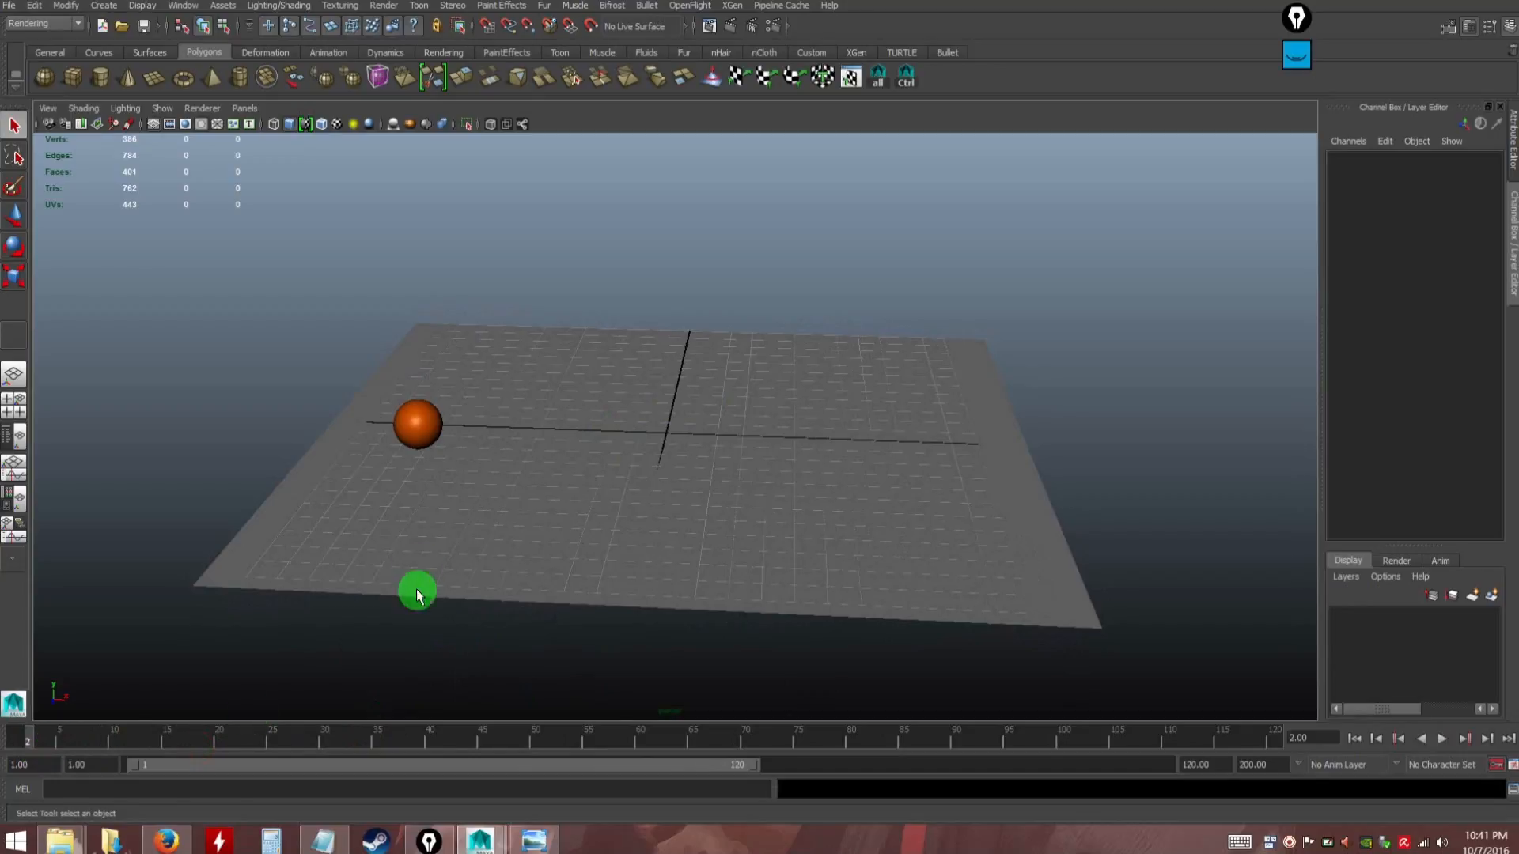
click(417, 422)
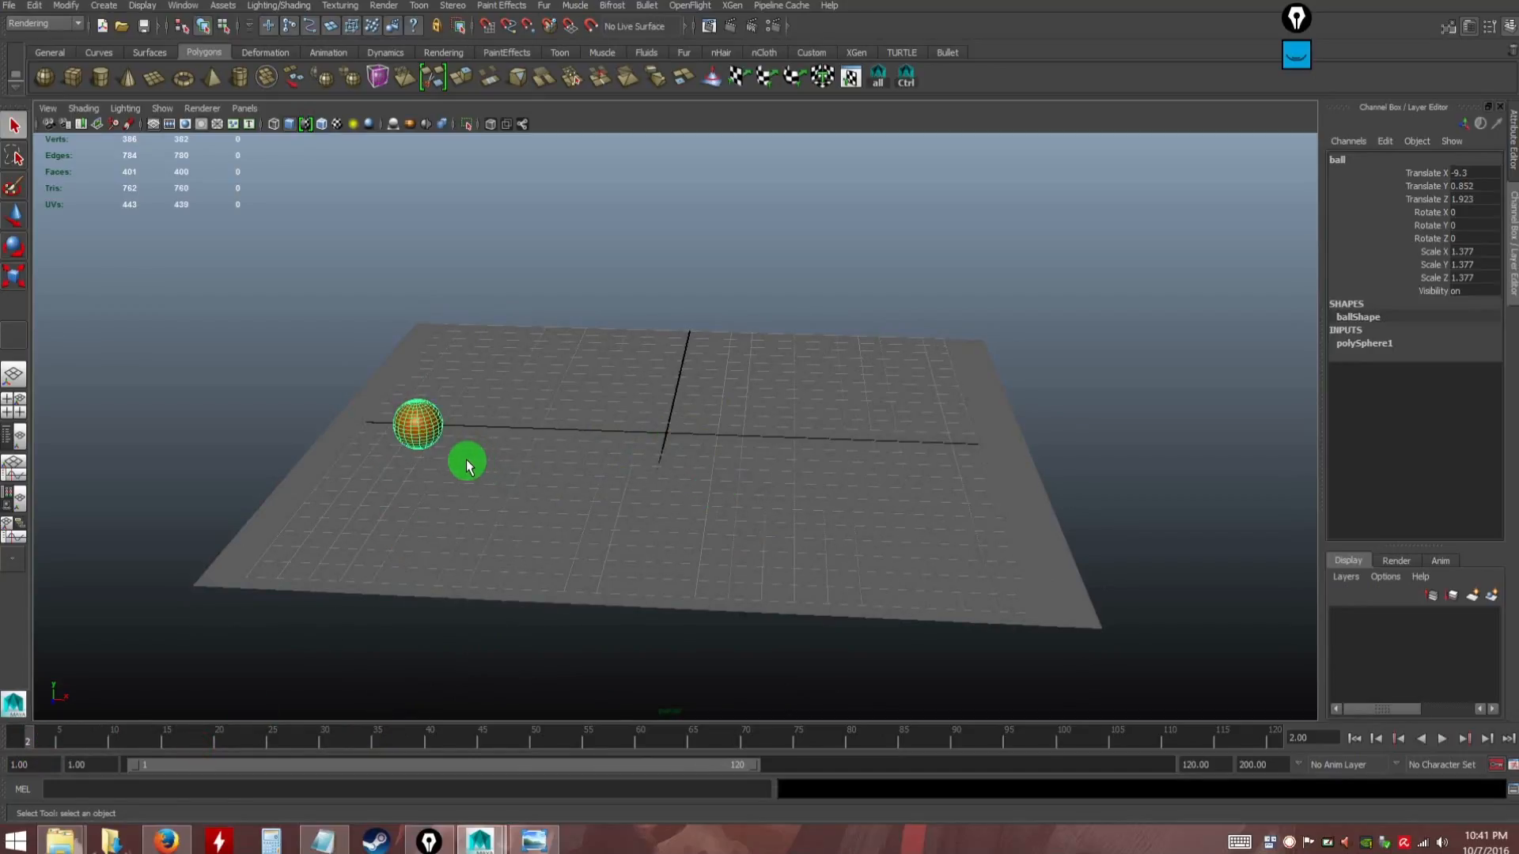
key(alt+v)
drag(220, 740, 461, 739)
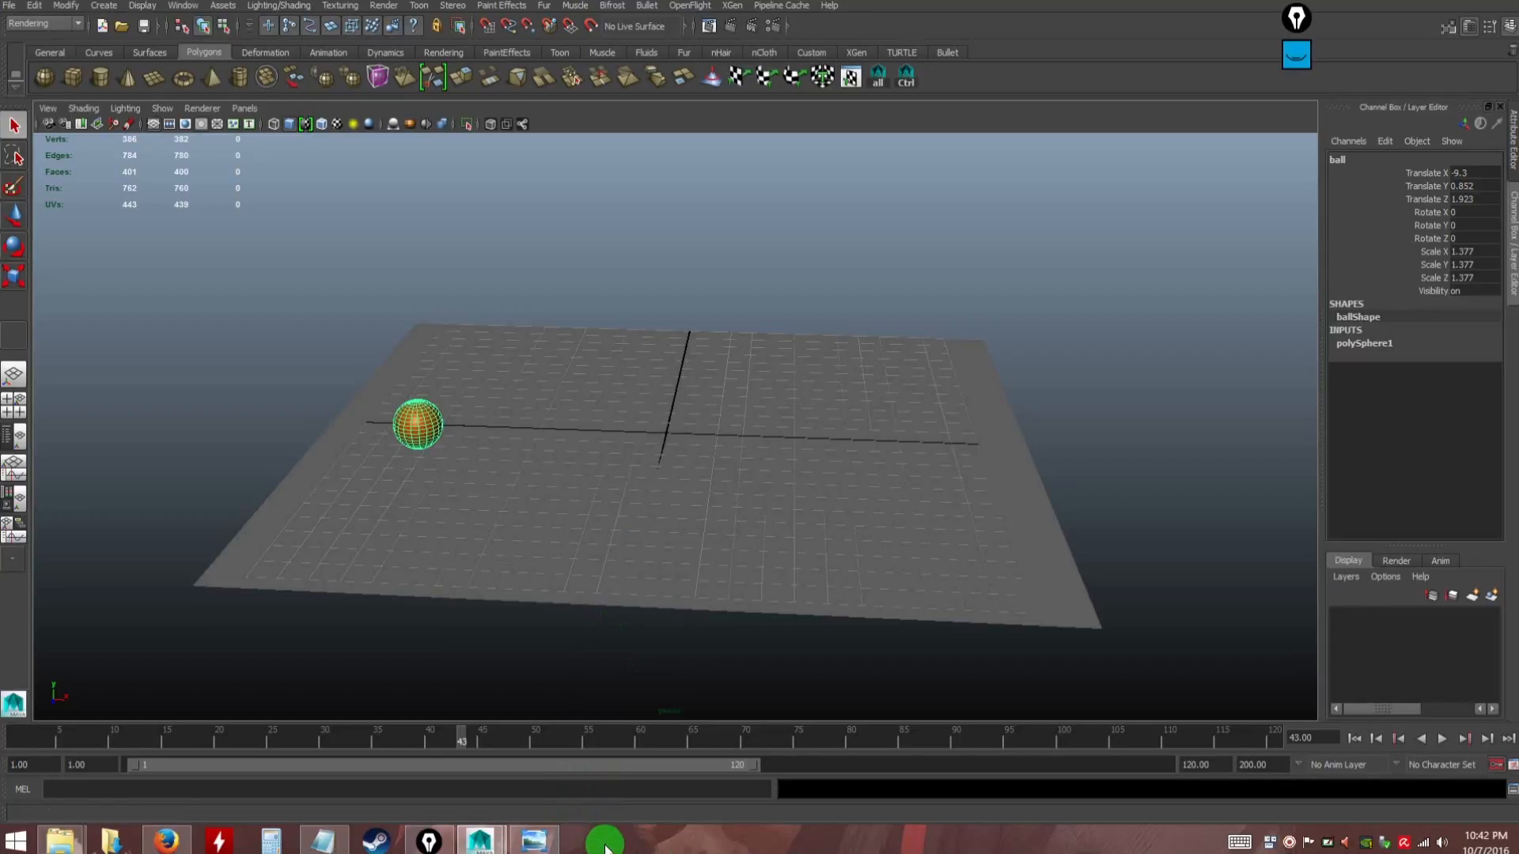
Switch to the 12 Principles of Animation chart in the photo viewer and read its upper two rows, from Squash and Stretch to Secondary action
click(534, 841)
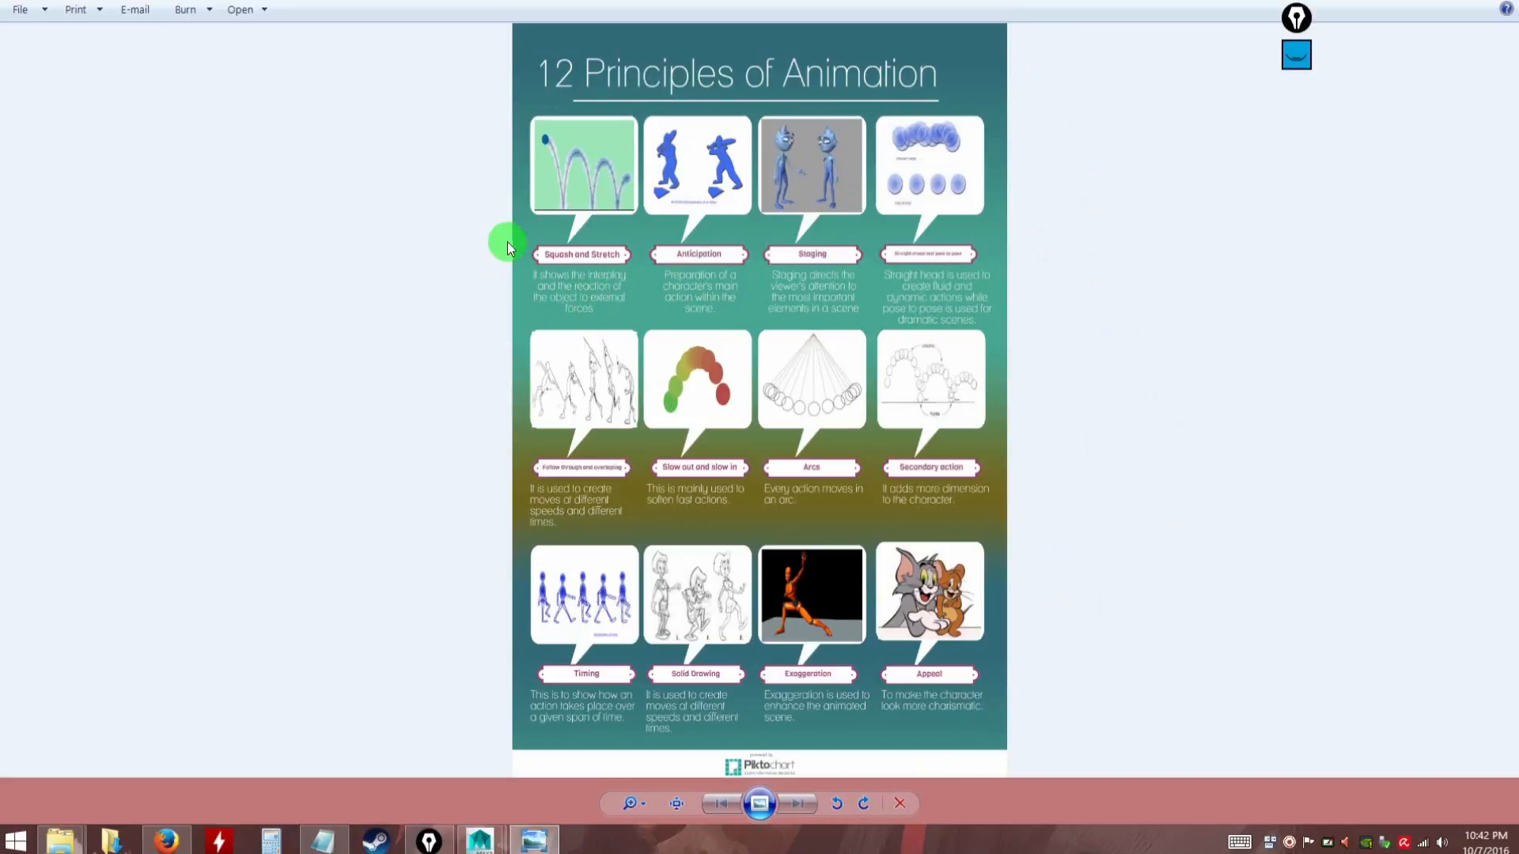
scroll(501, 380, up, 3)
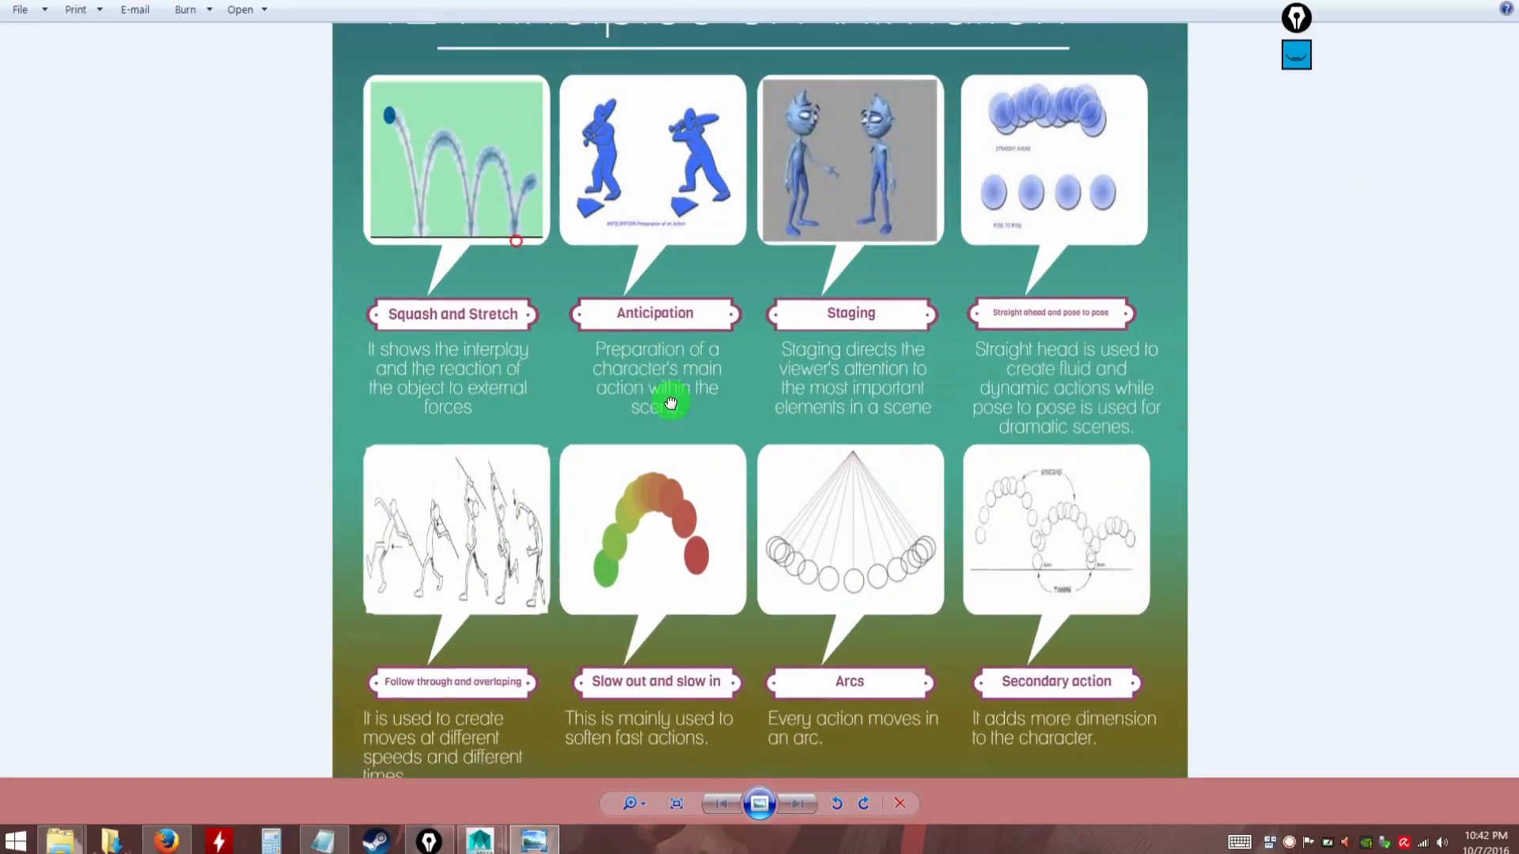
drag(671, 403, 671, 407)
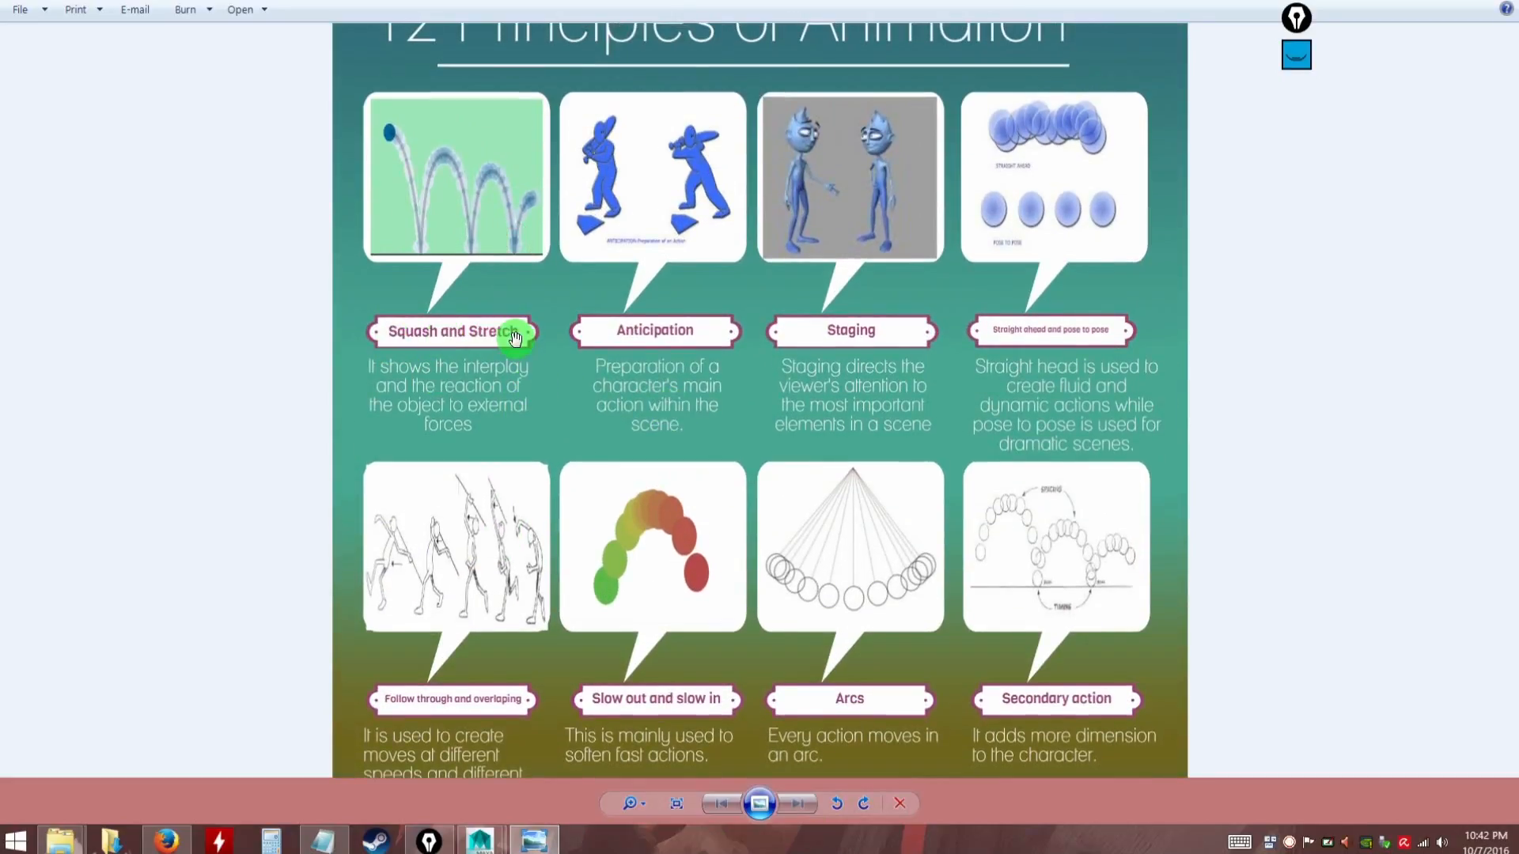
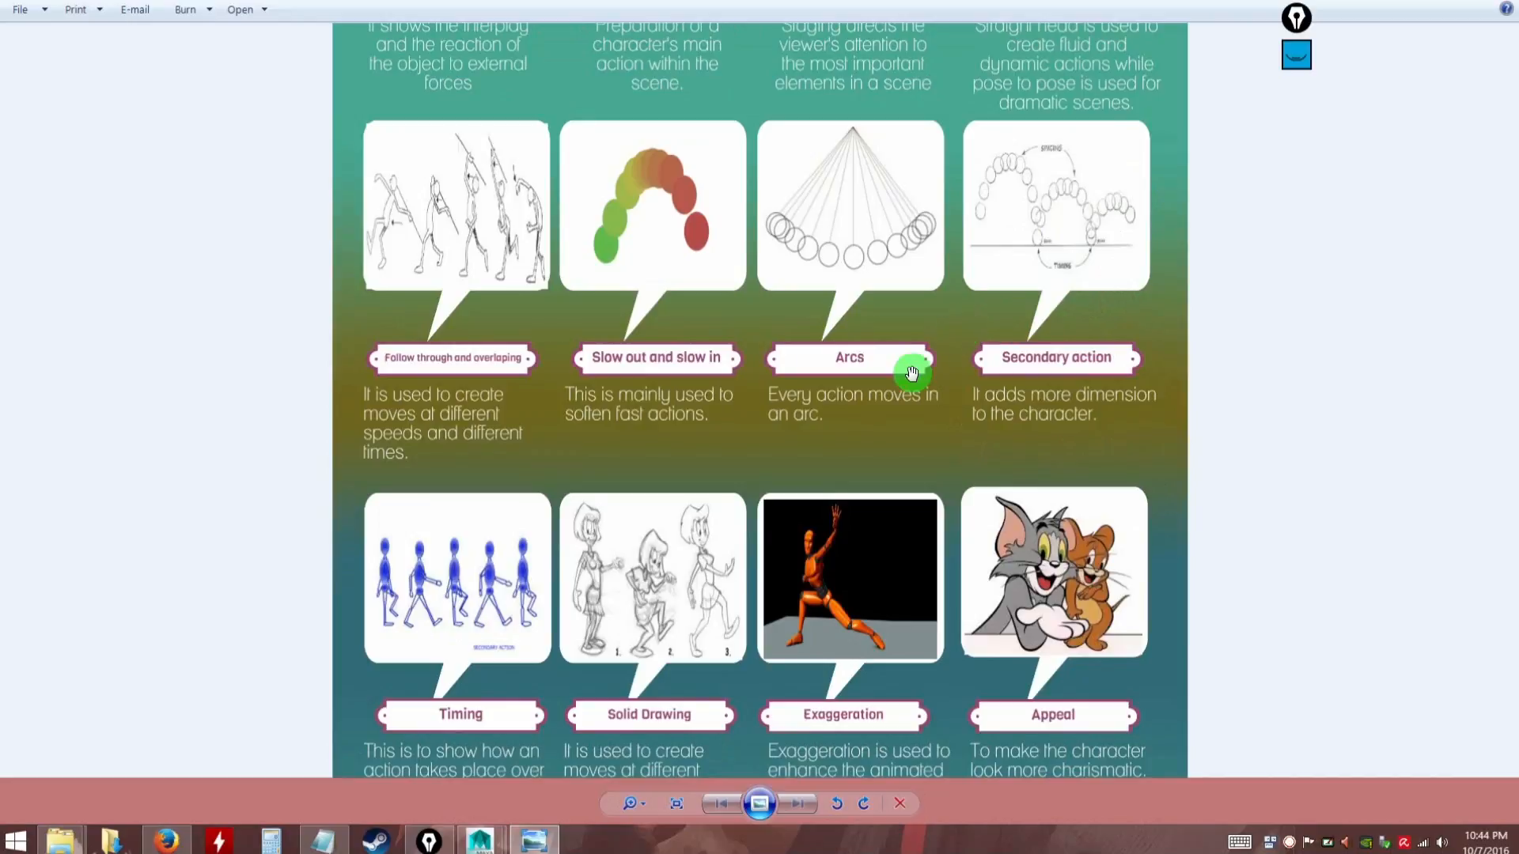
mouse_move(889, 443)
mouse_down()
mouse_move(891, 429)
mouse_move(916, 441)
mouse_up()
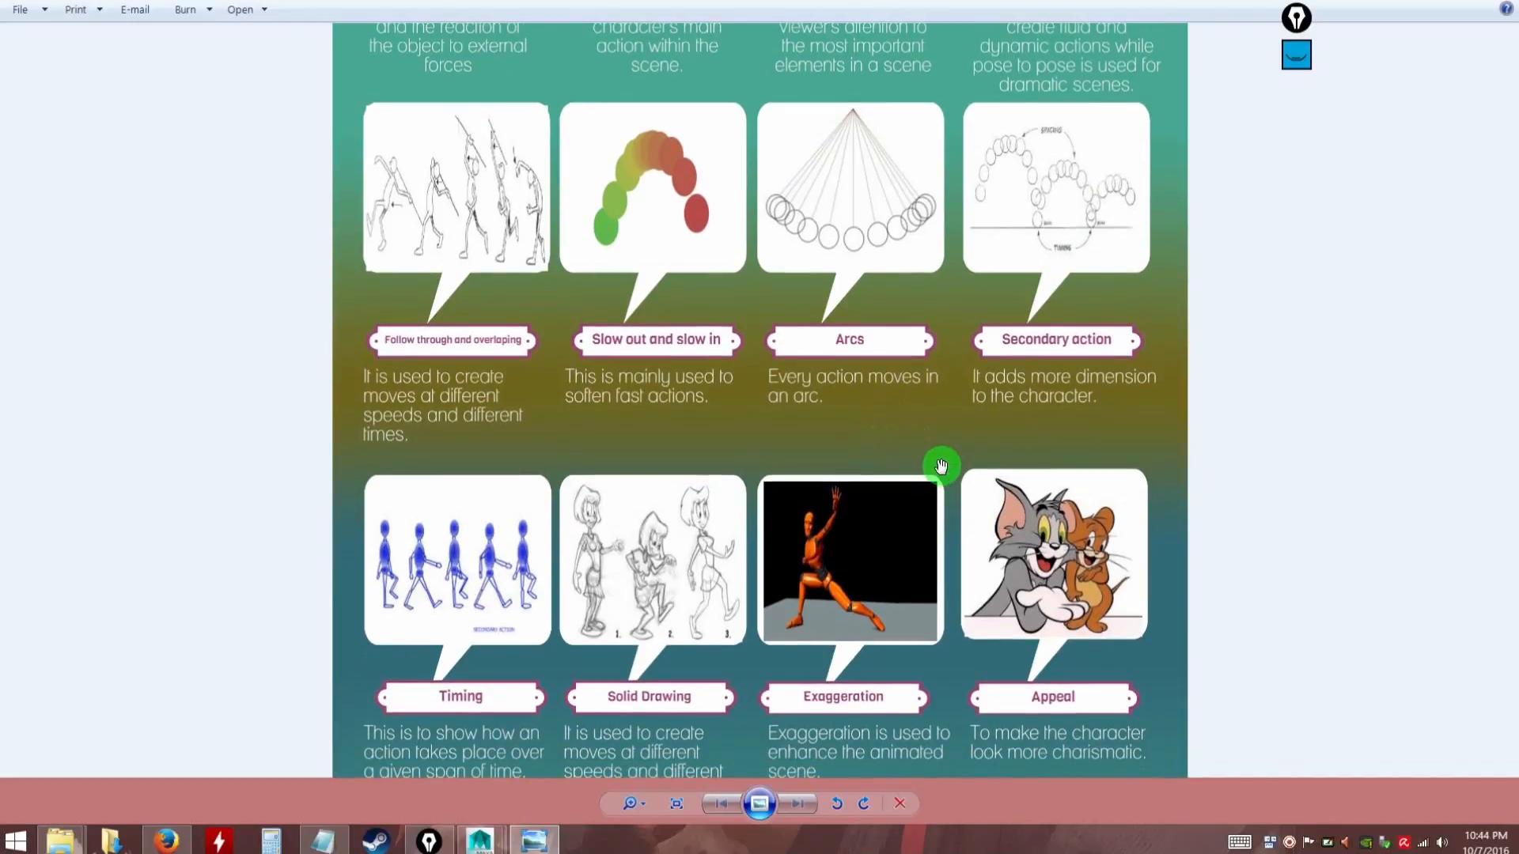
Read the chart's last row on Timing, Solid Drawing, Exaggeration and Appeal, and return to the Maya scene
drag(811, 595, 834, 469)
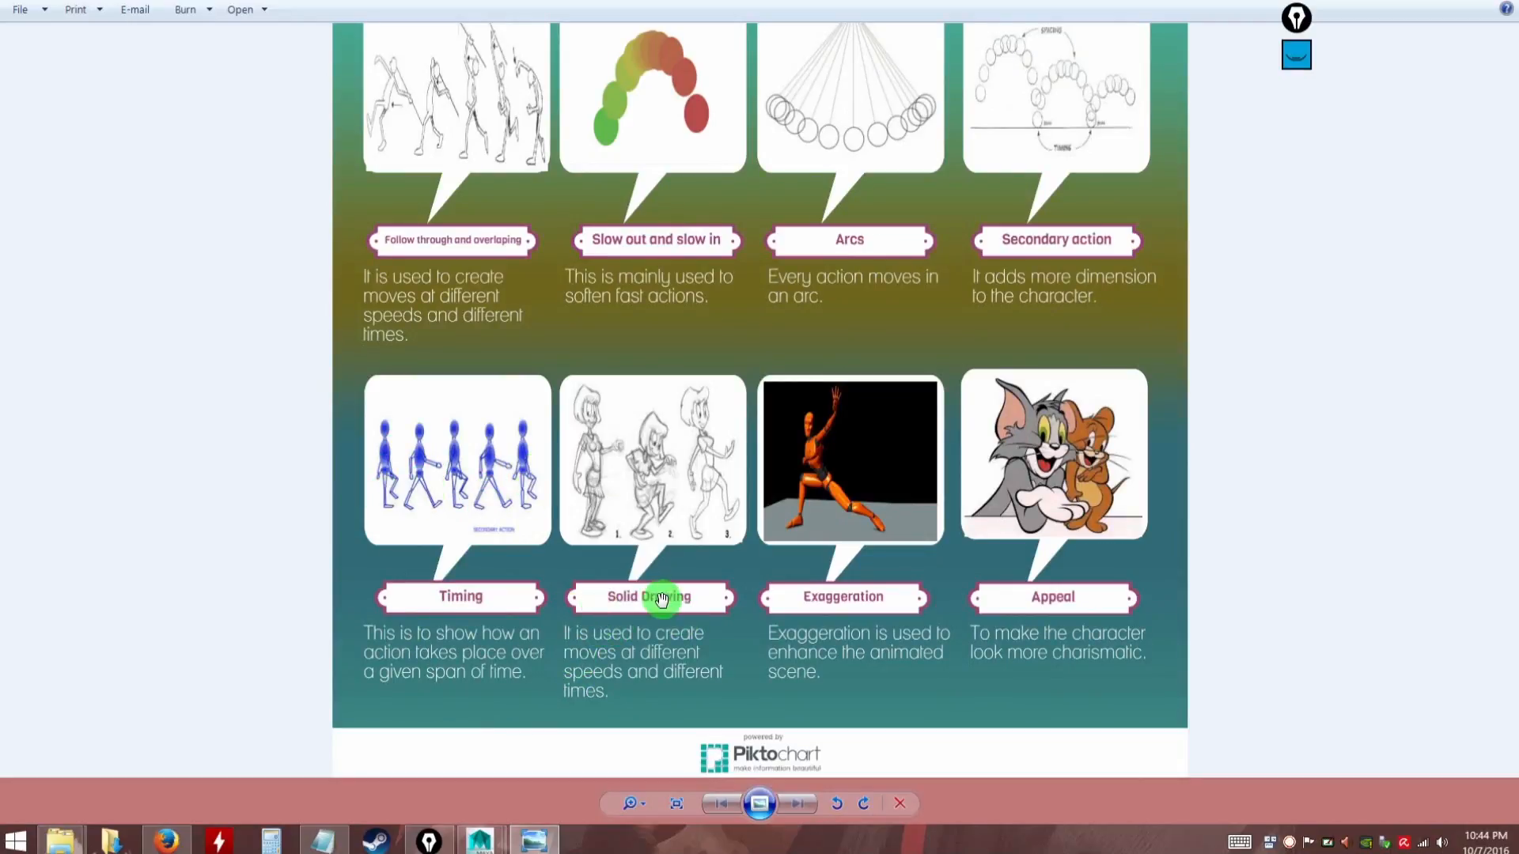
drag(637, 469, 660, 492)
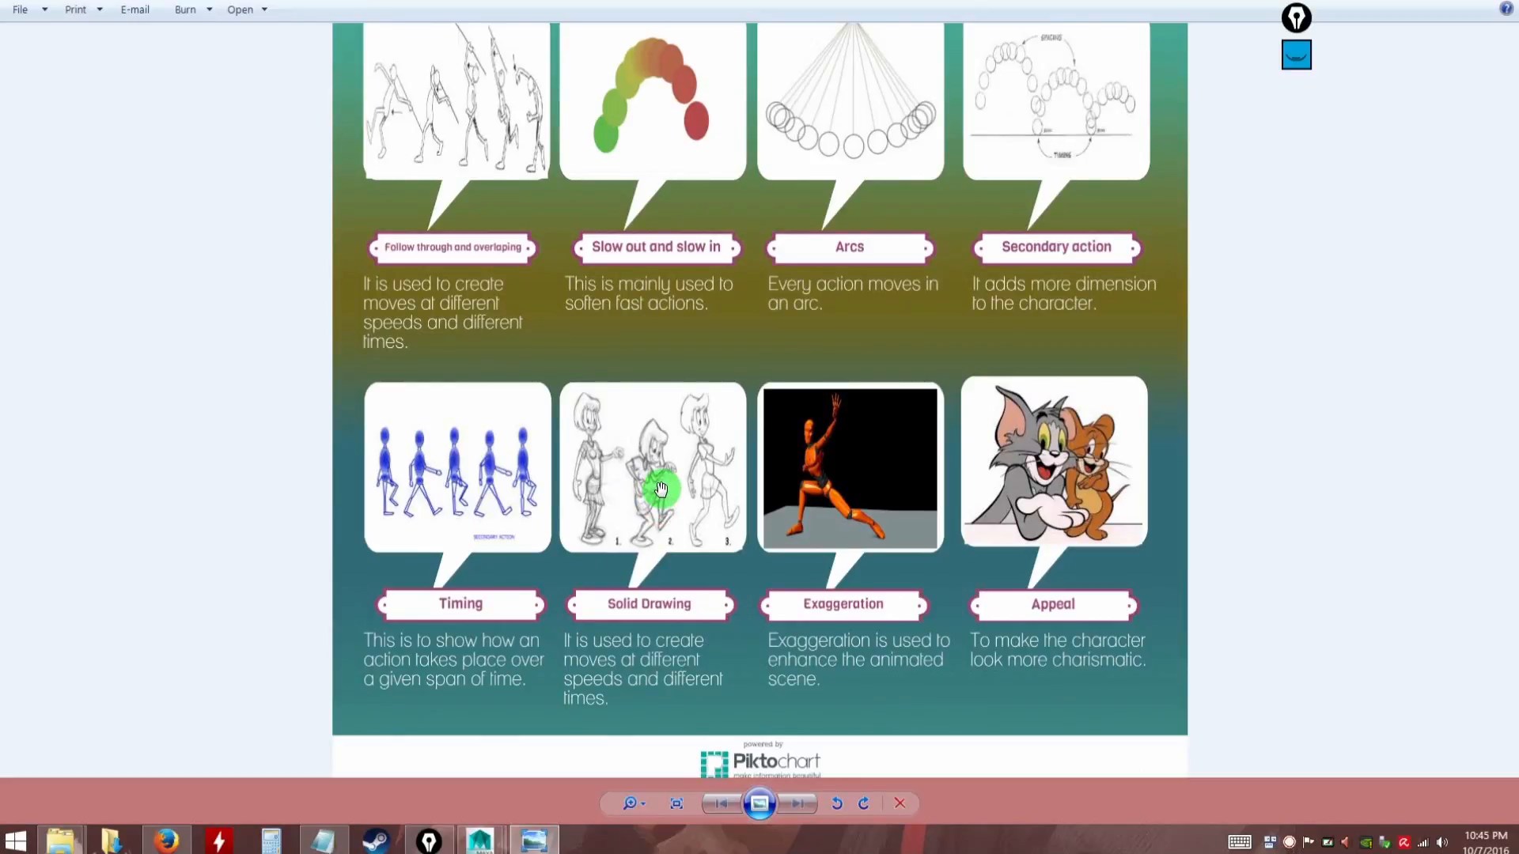
mouse_move(650, 504)
mouse_down()
mouse_move(658, 523)
mouse_move(654, 485)
mouse_up()
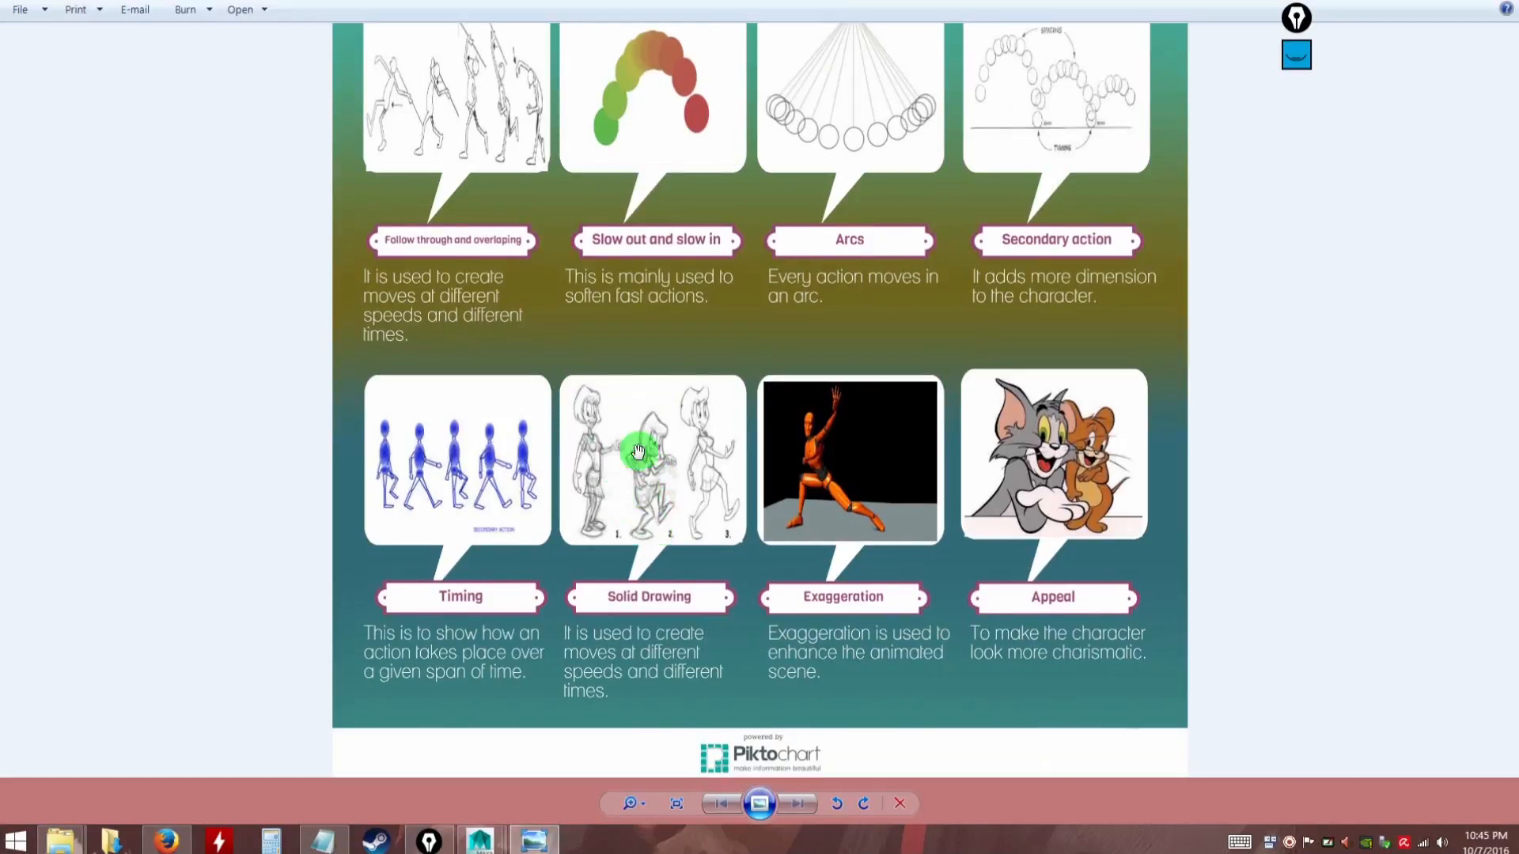
drag(706, 525, 649, 610)
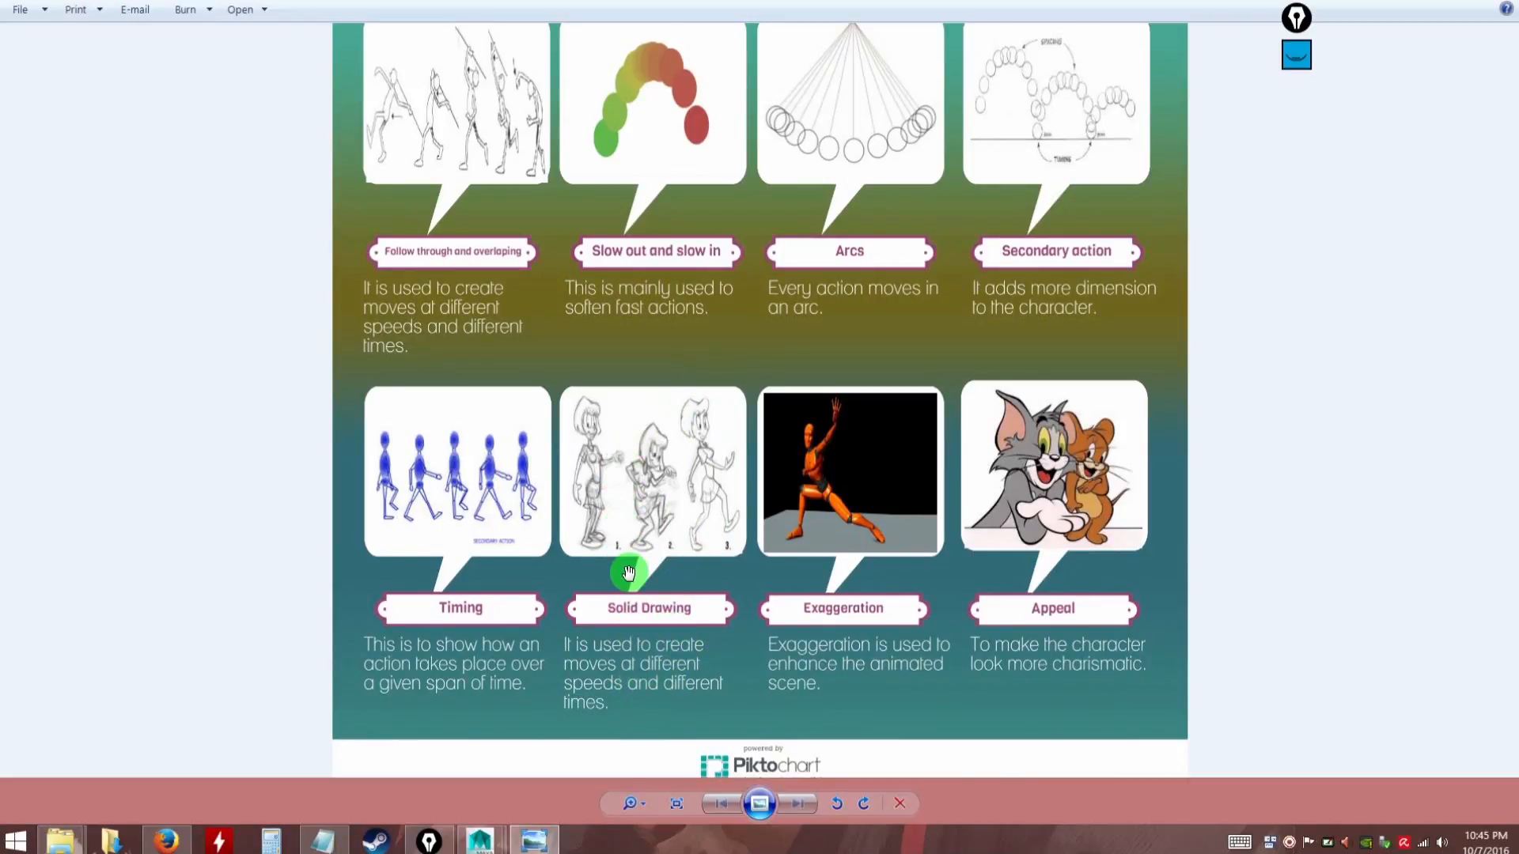
drag(636, 640, 630, 565)
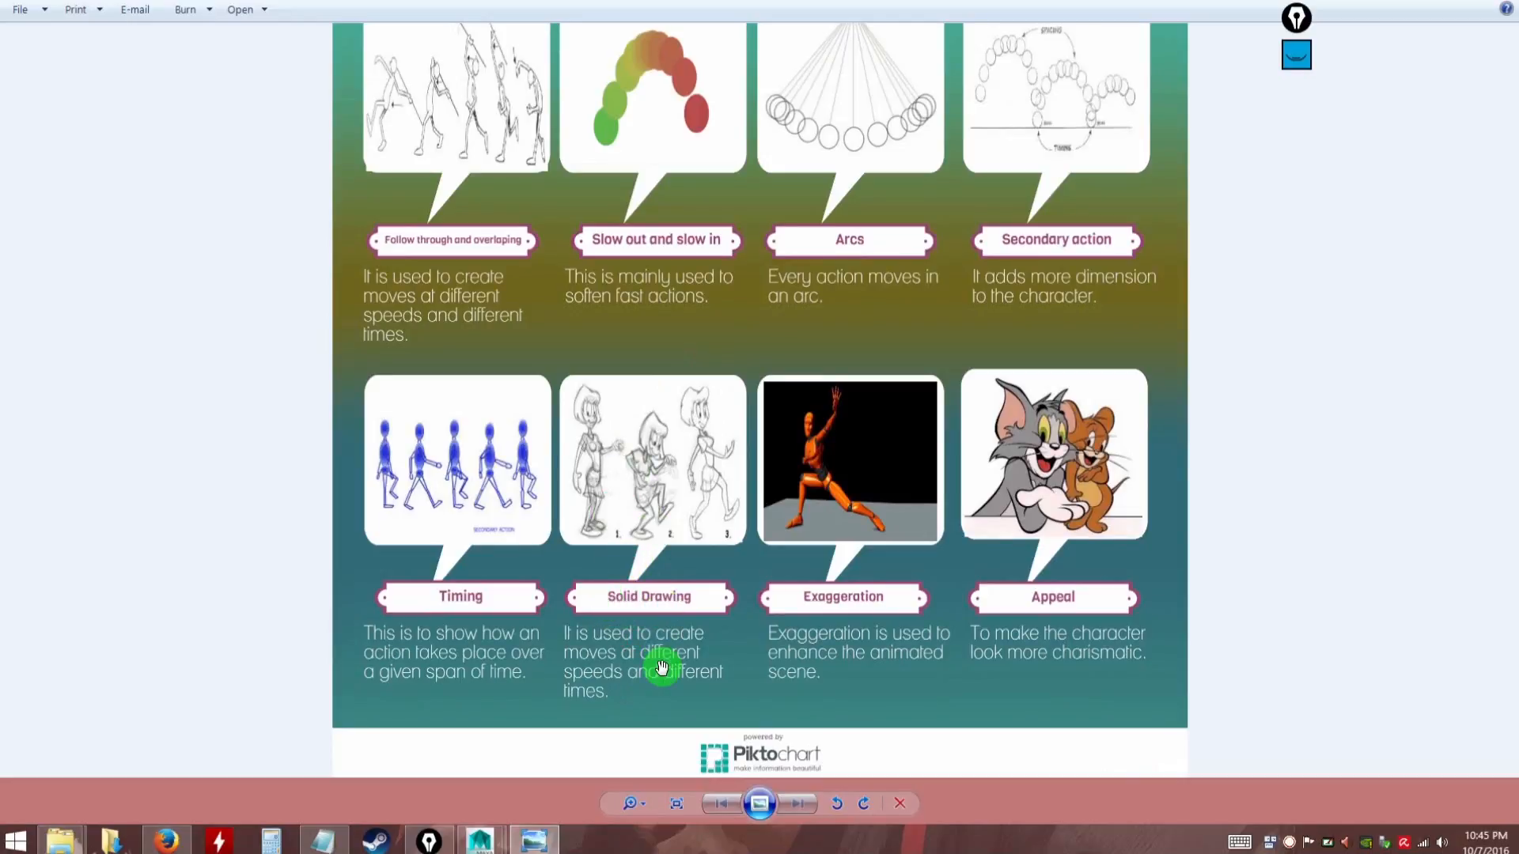
mouse_move(720, 652)
mouse_down()
mouse_move(722, 673)
mouse_move(725, 652)
mouse_up()
drag(904, 599, 902, 580)
drag(887, 519, 893, 521)
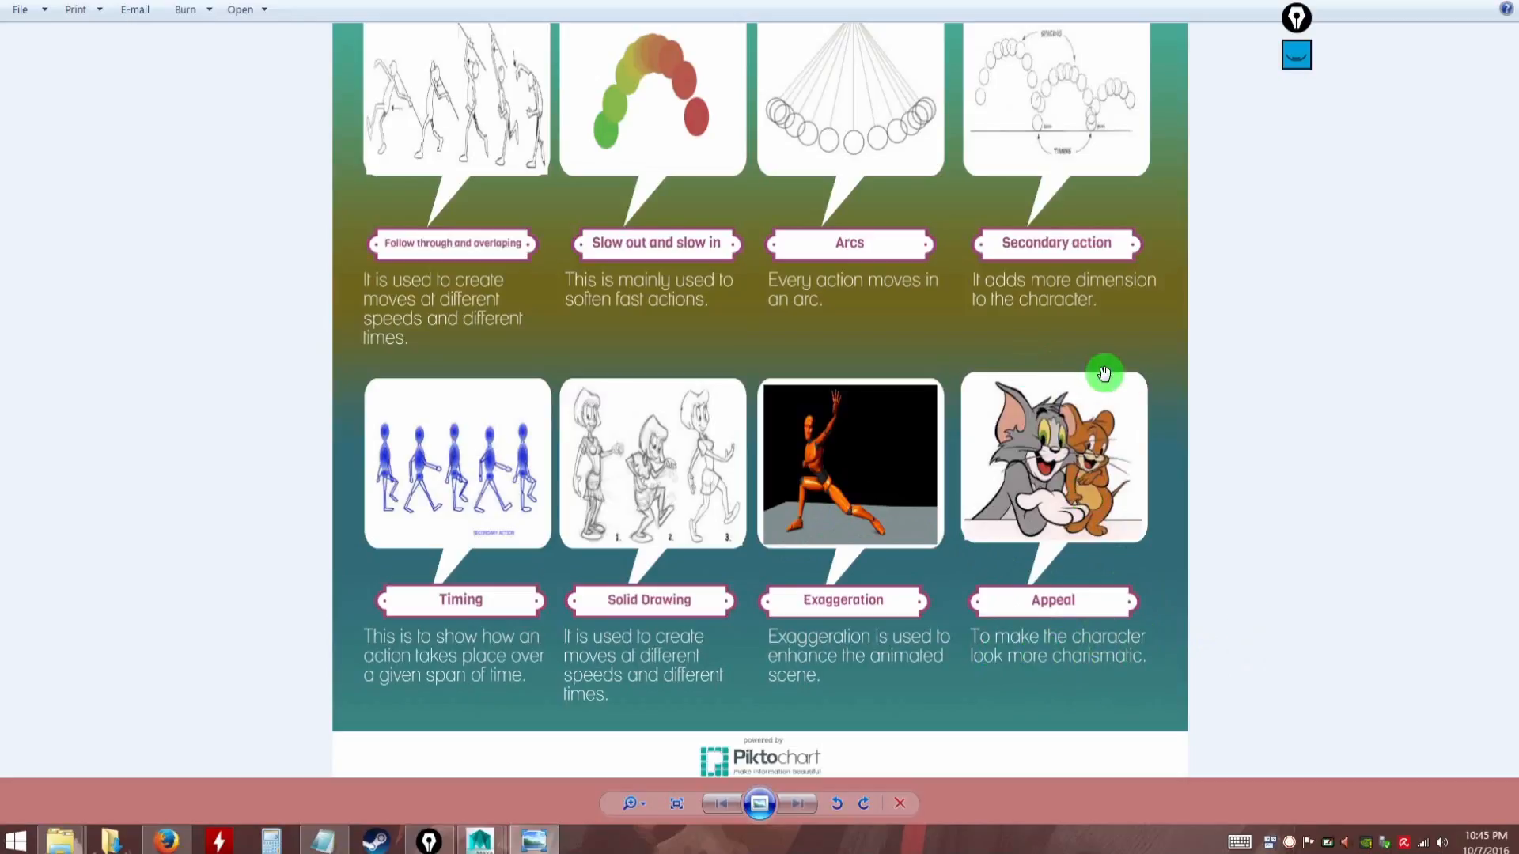
drag(1041, 312, 1041, 250)
drag(1062, 476, 1061, 511)
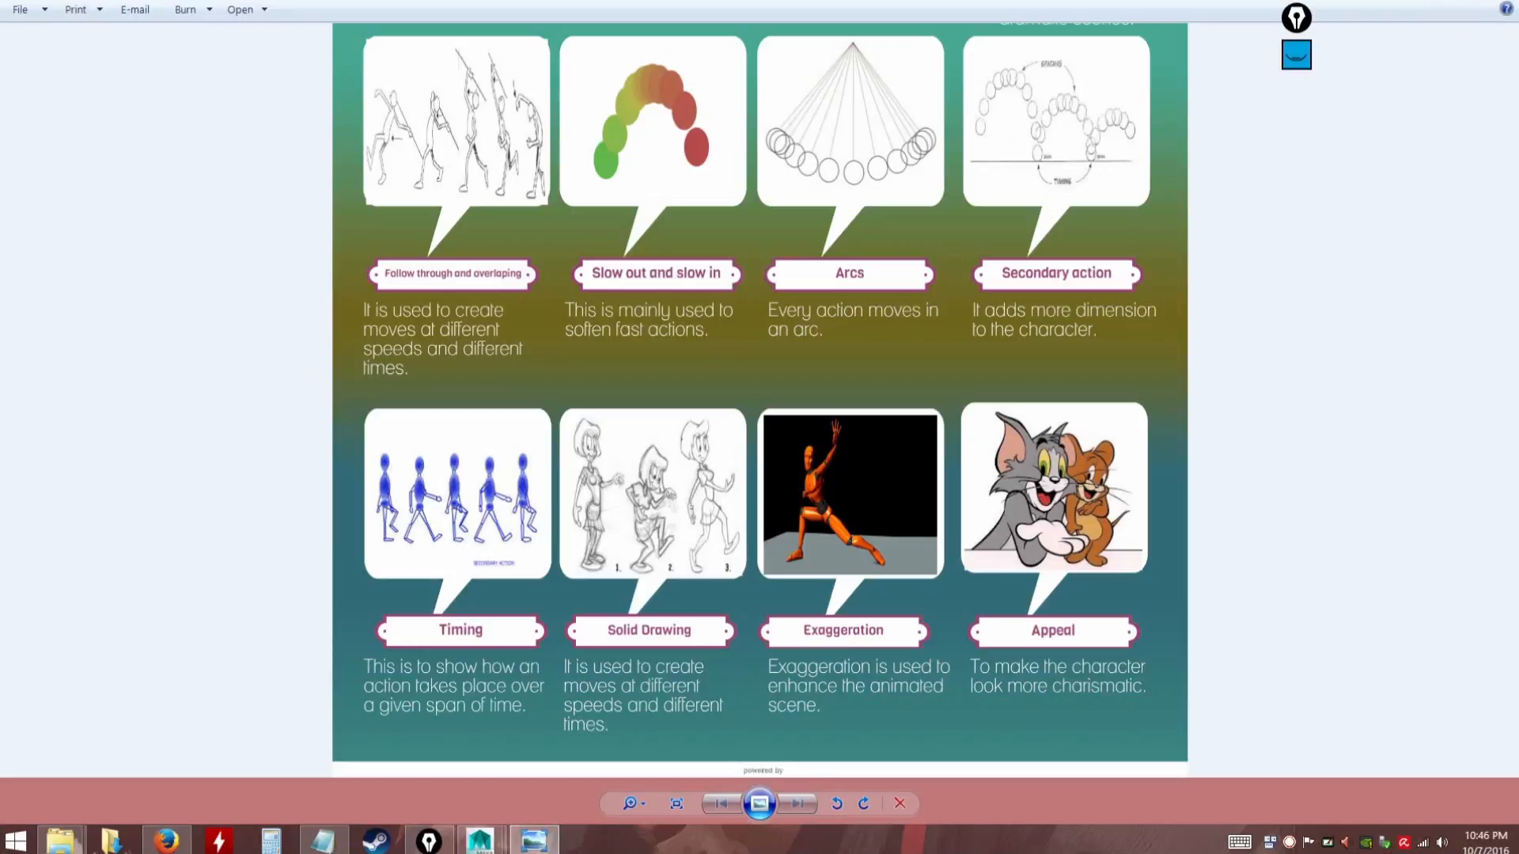
click(1435, 0)
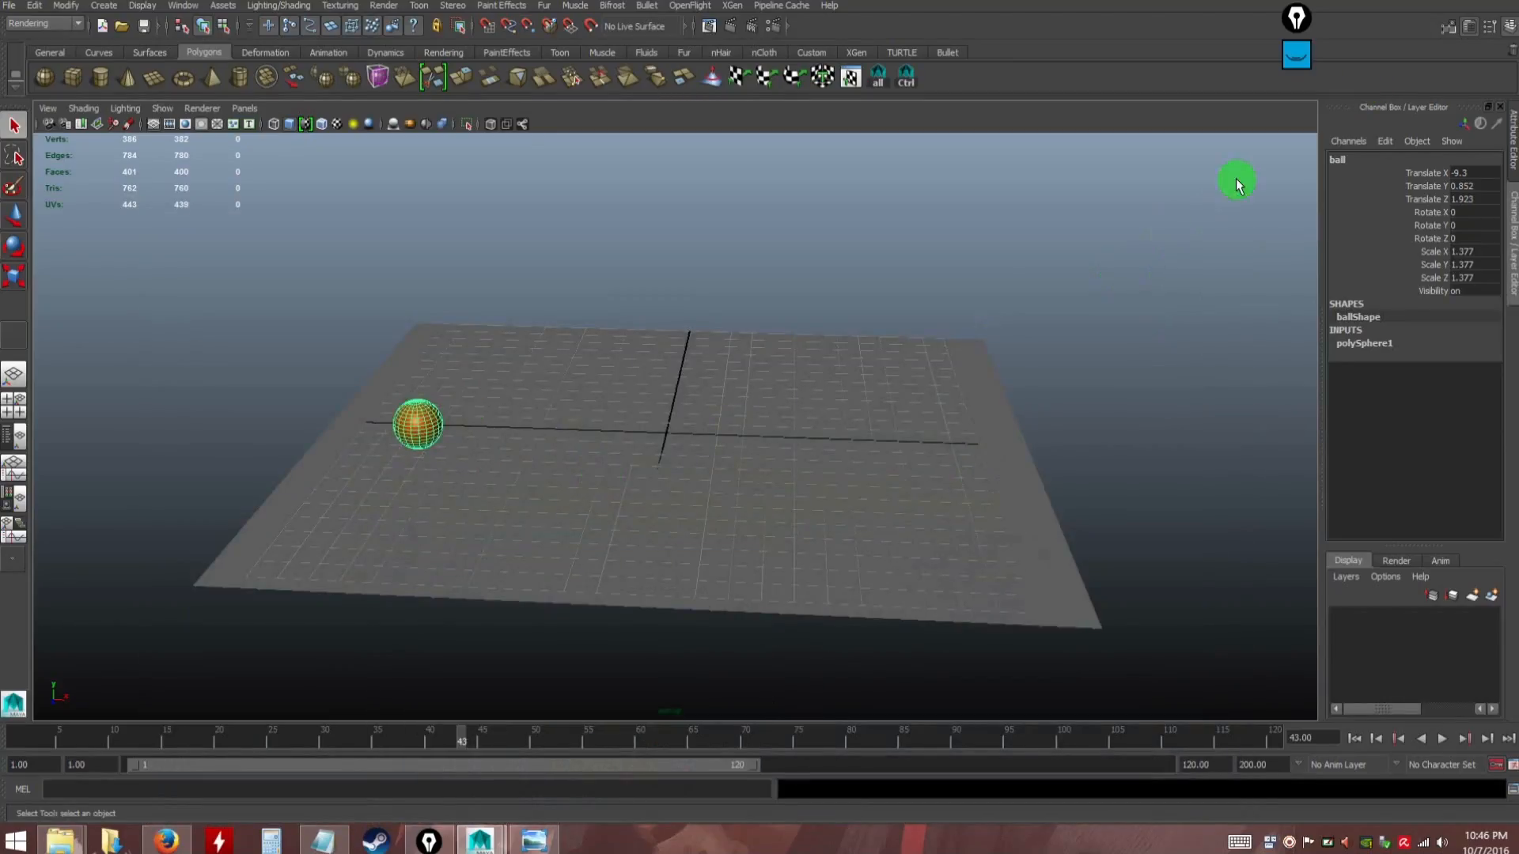
Draw a large pink pen annotation frame enclosing the ball and most of the floor, and erase it
click(1297, 54)
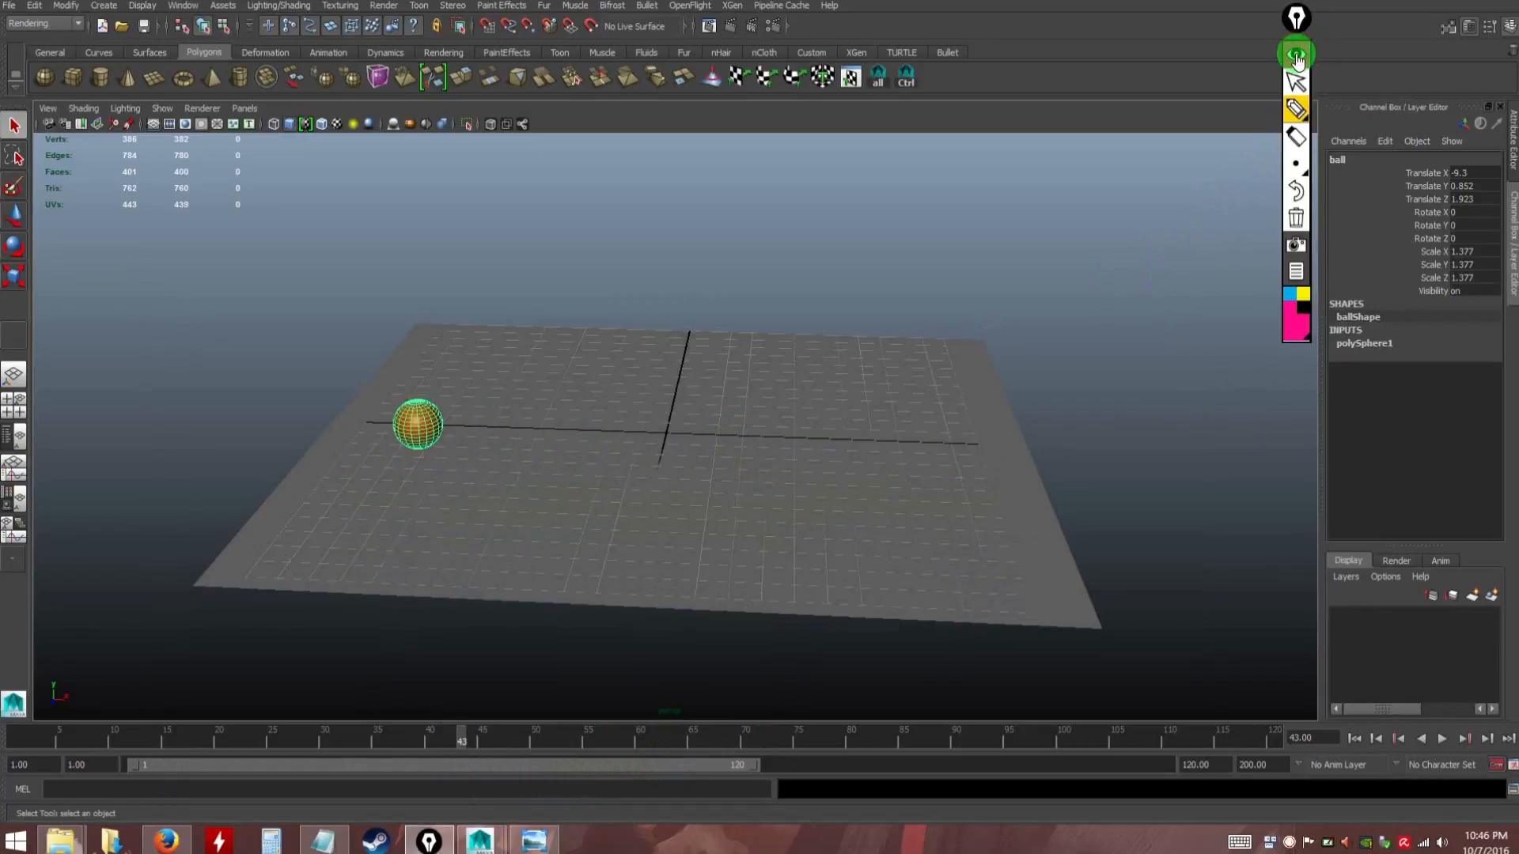
mouse_move(1296, 112)
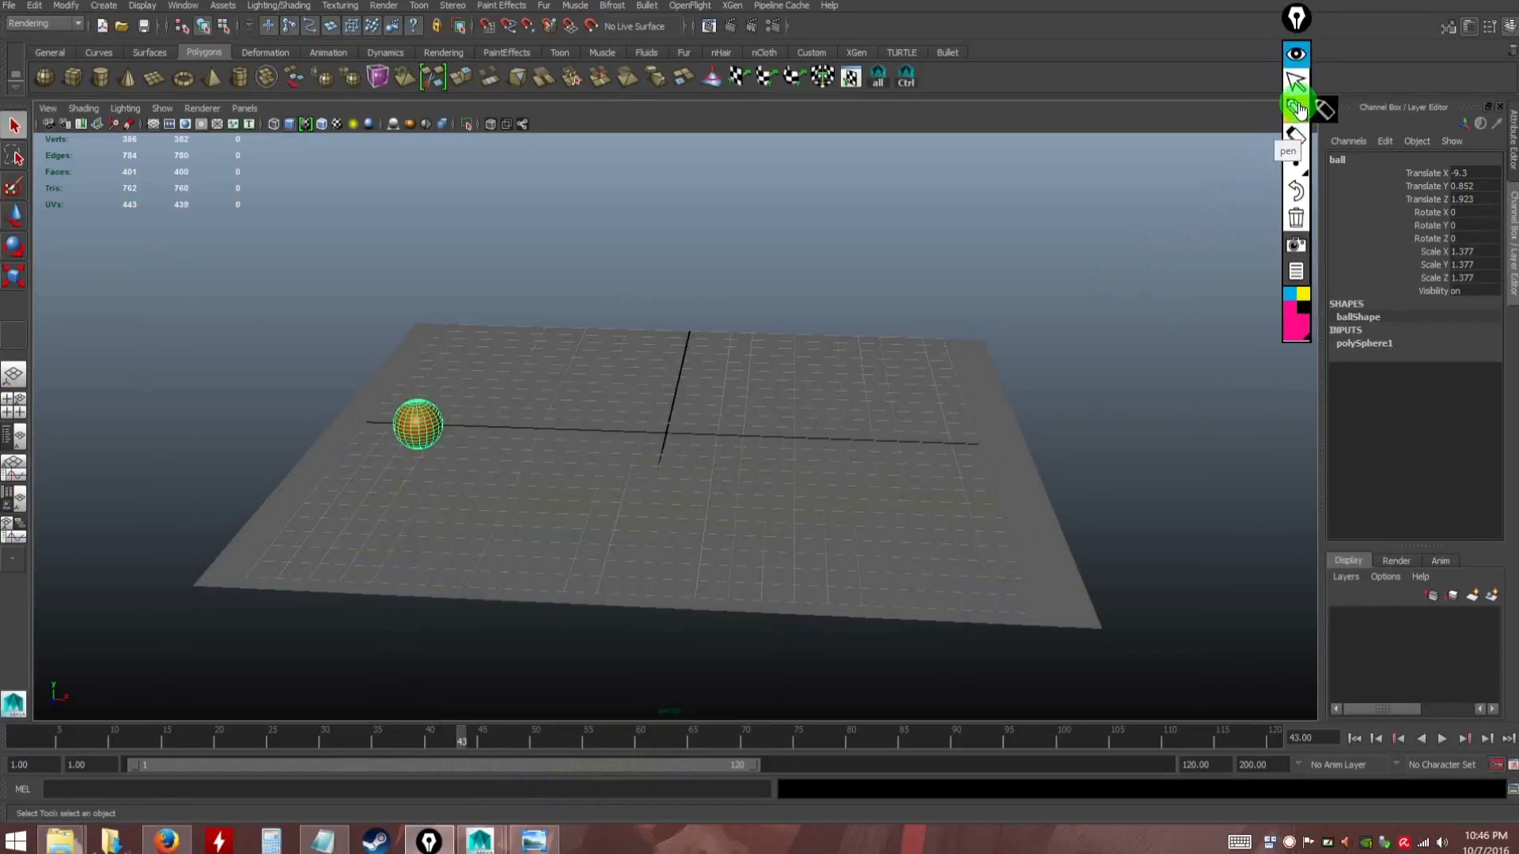
click(1291, 114)
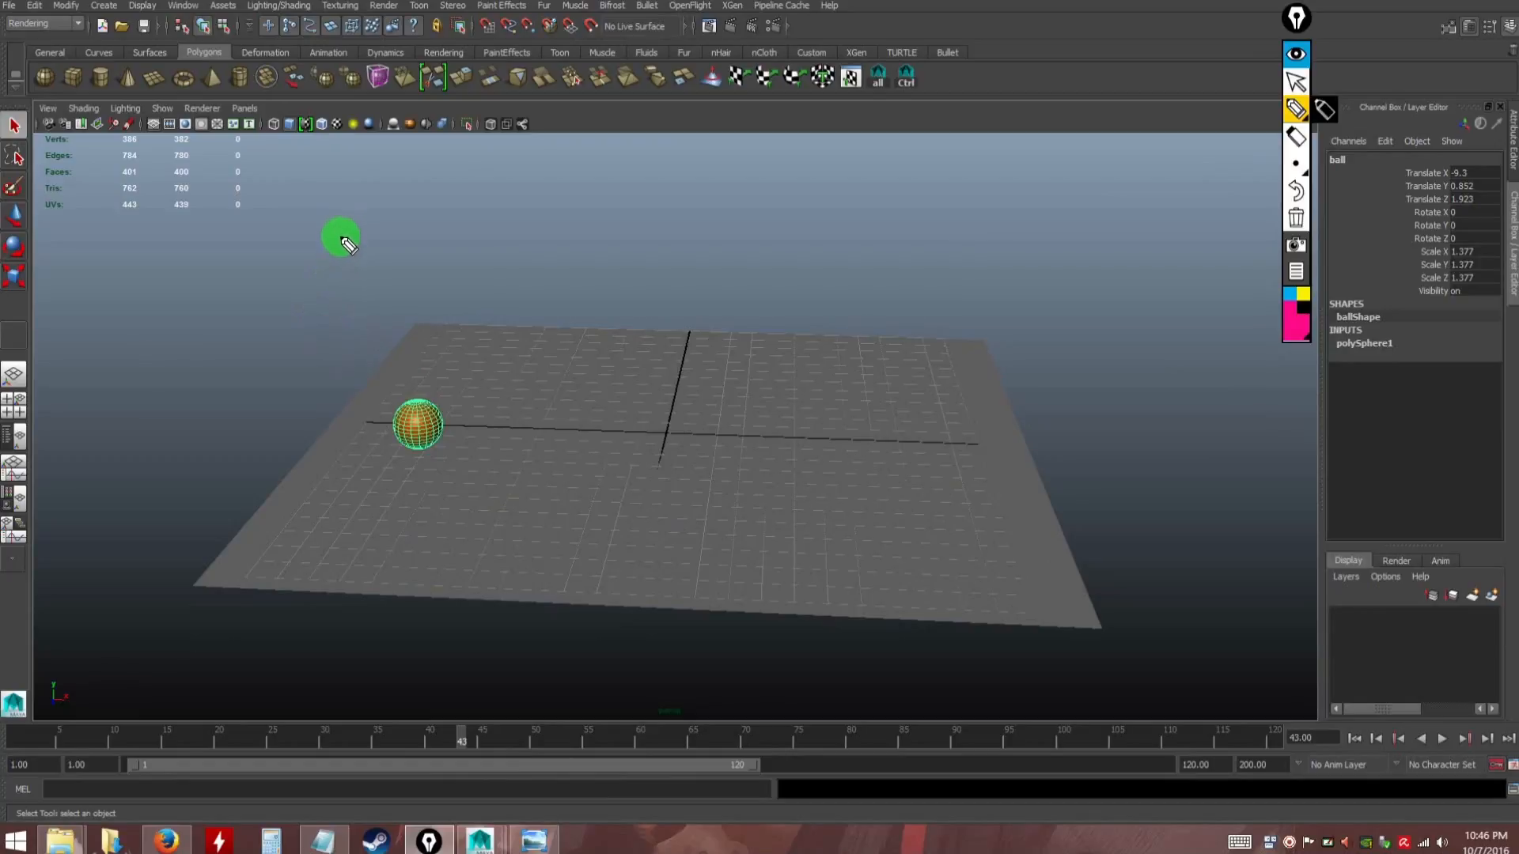
drag(333, 243, 529, 245)
mouse_move(630, 252)
mouse_down()
mouse_move(1129, 237)
mouse_move(1118, 566)
mouse_move(430, 506)
mouse_move(330, 285)
mouse_move(323, 230)
mouse_up()
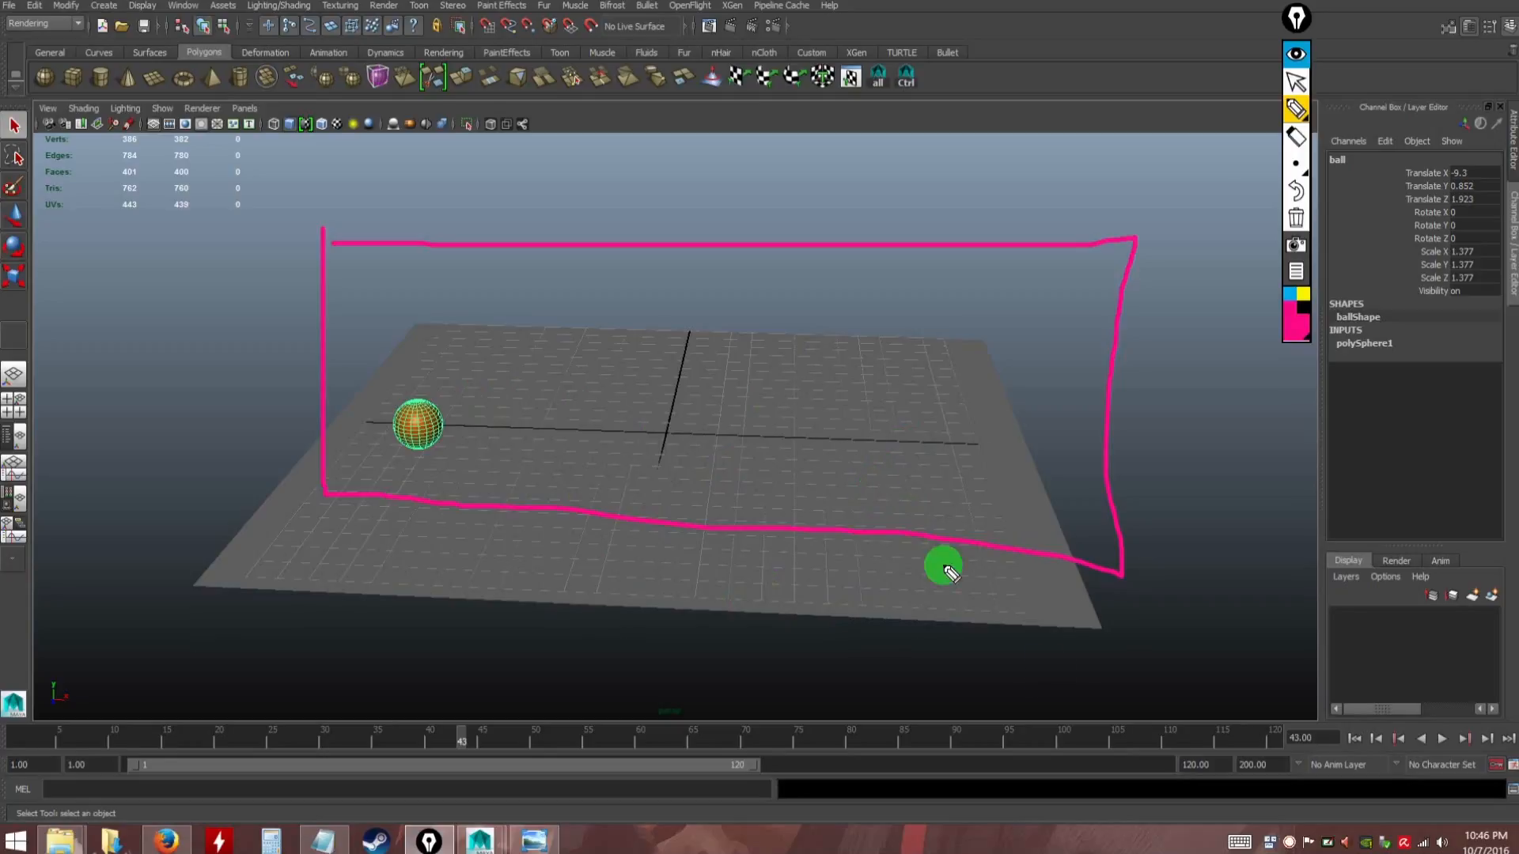
click(1296, 217)
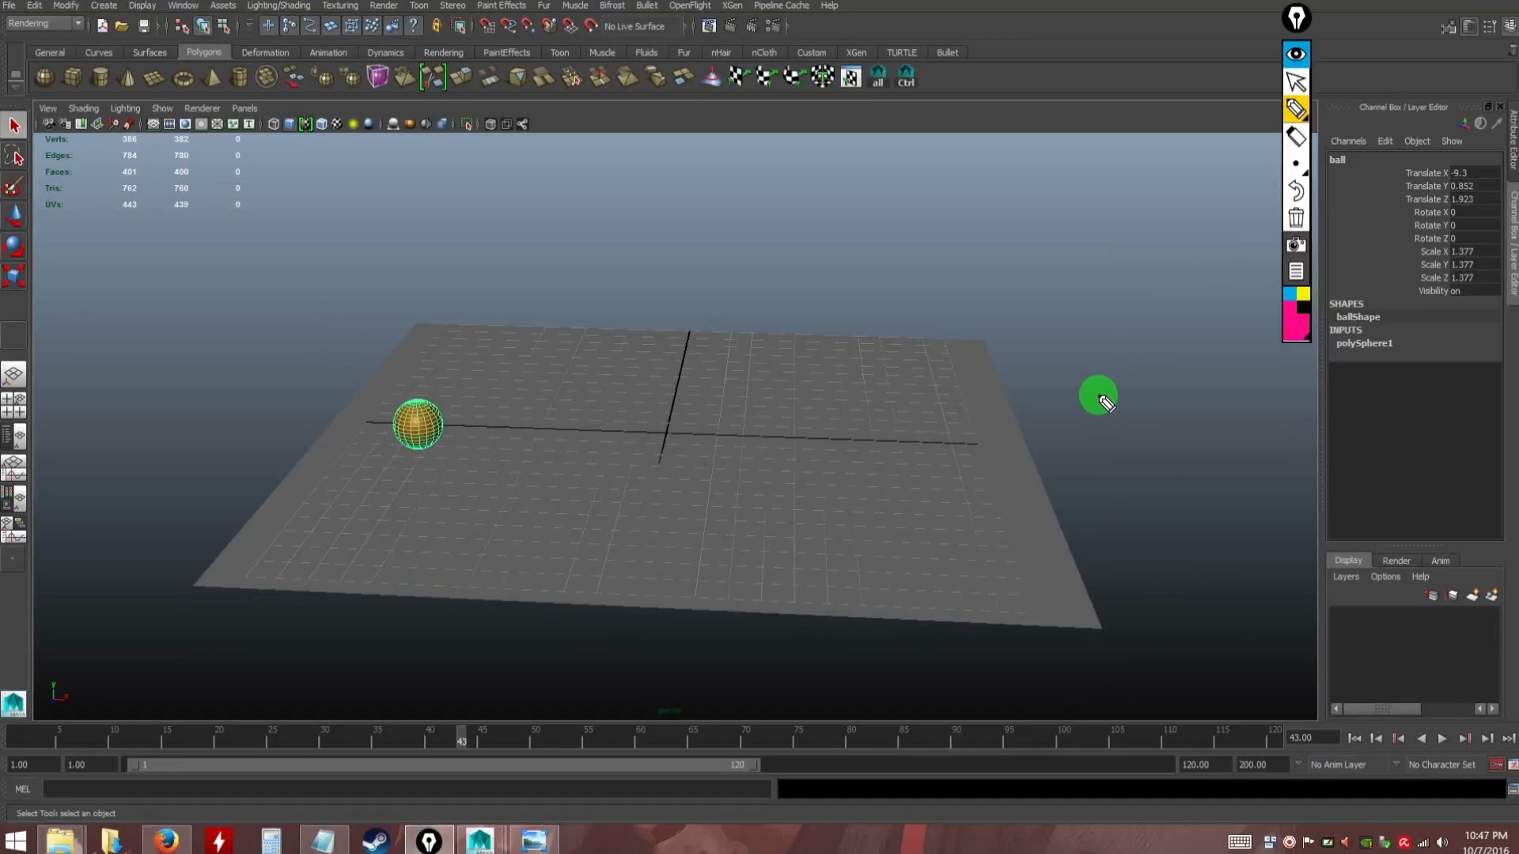
Erase the stray pen mark from the viewport and hide the annotation toolbar
alt+drag(775, 416, 790, 417)
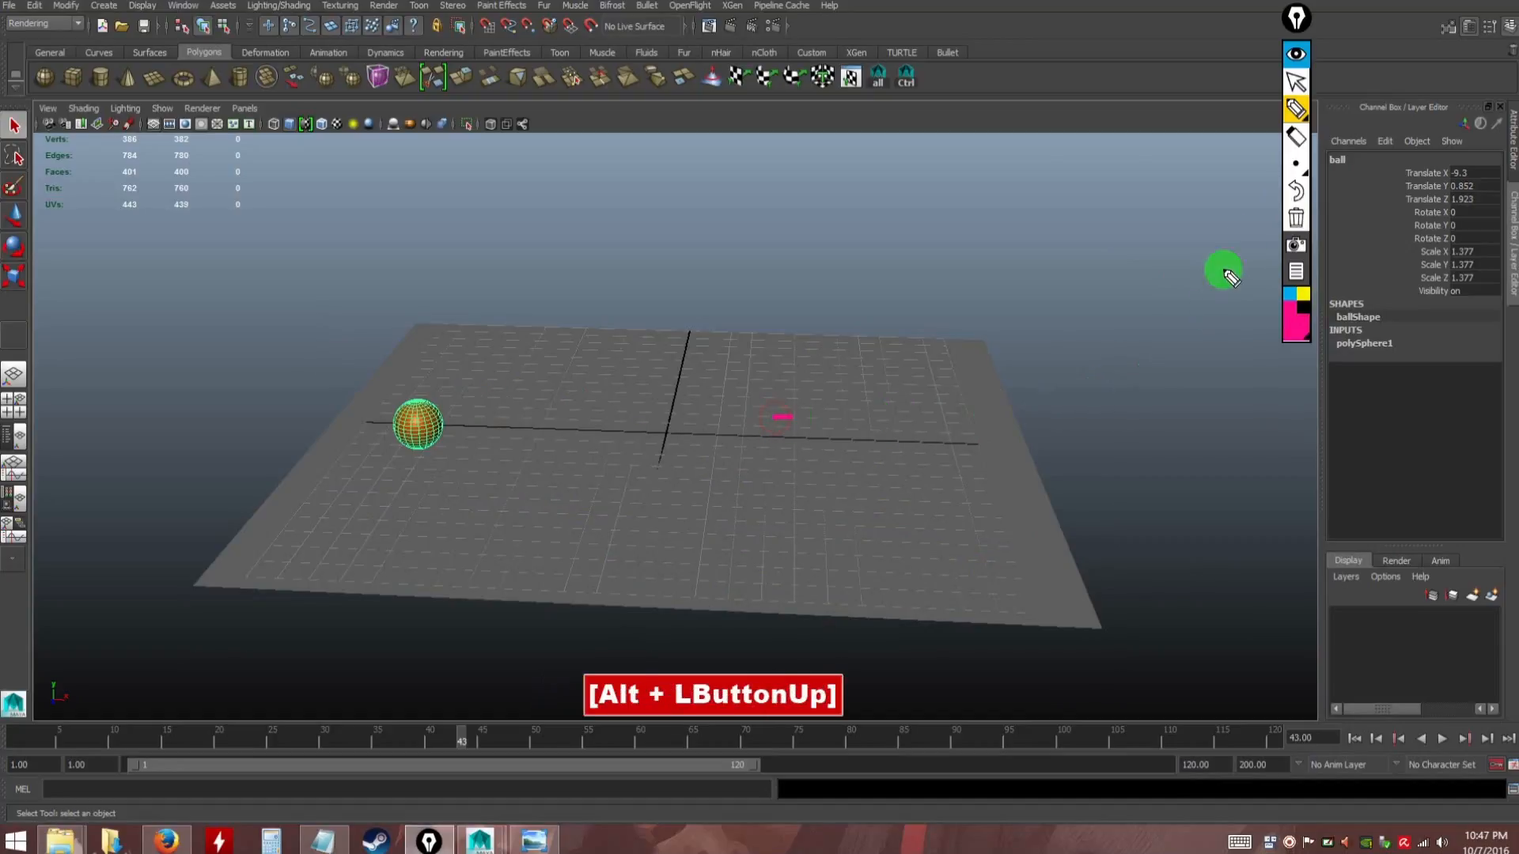
click(1293, 218)
click(799, 386)
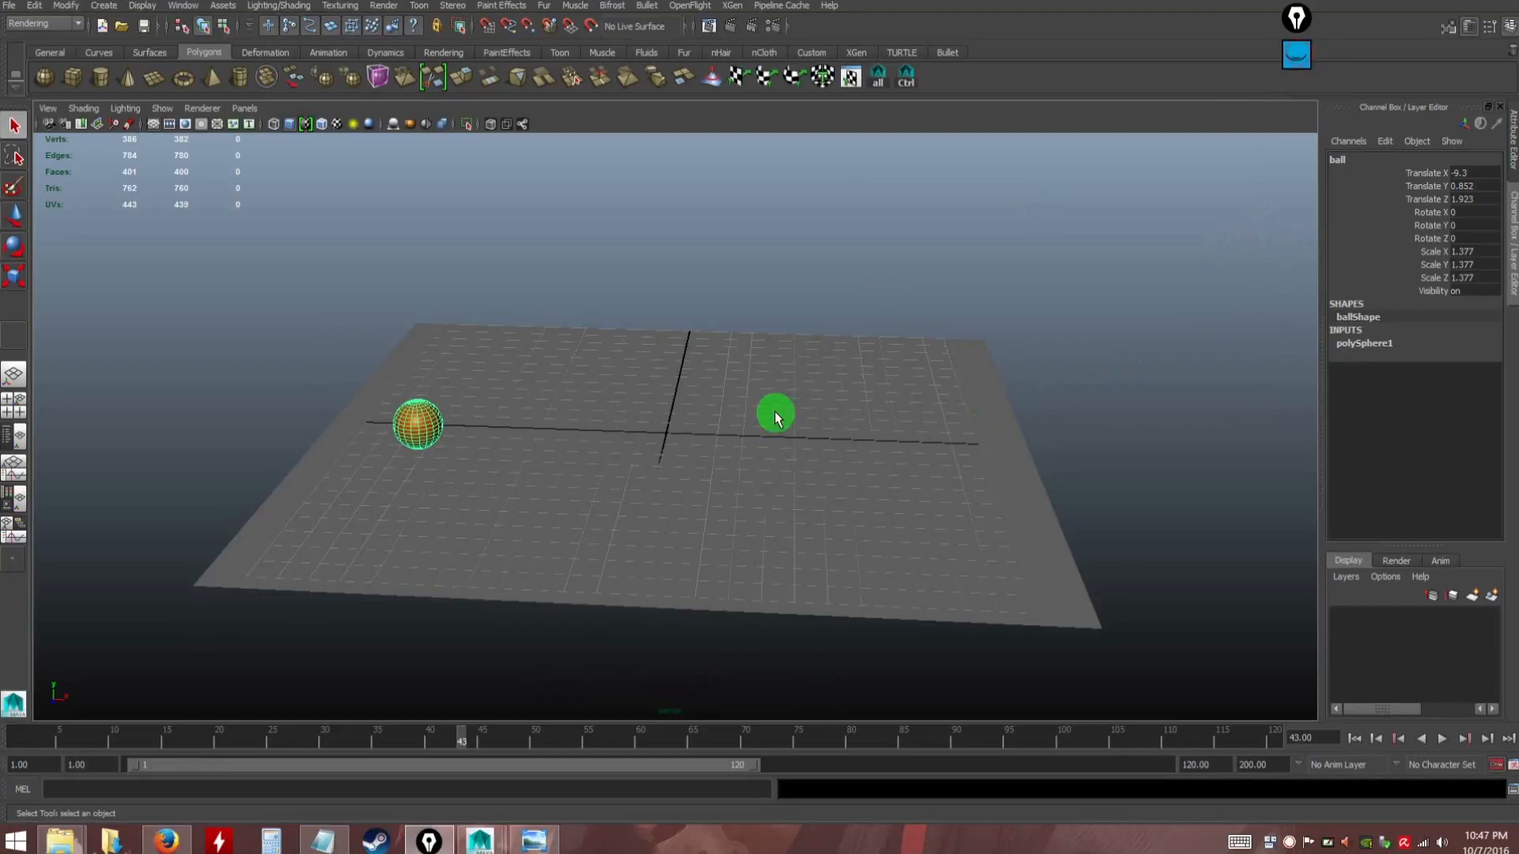
Save the ball and floor scene to its existing file
alt+drag(799, 387, 715, 451)
mouse_move(715, 451)
alt+right_down()
mouse_move(696, 441)
mouse_move(725, 454)
alt+right_up()
alt+drag(748, 470, 674, 436)
alt+right_drag(675, 437, 691, 454)
alt+middle_drag(701, 455, 697, 464)
alt+drag(696, 457, 689, 478)
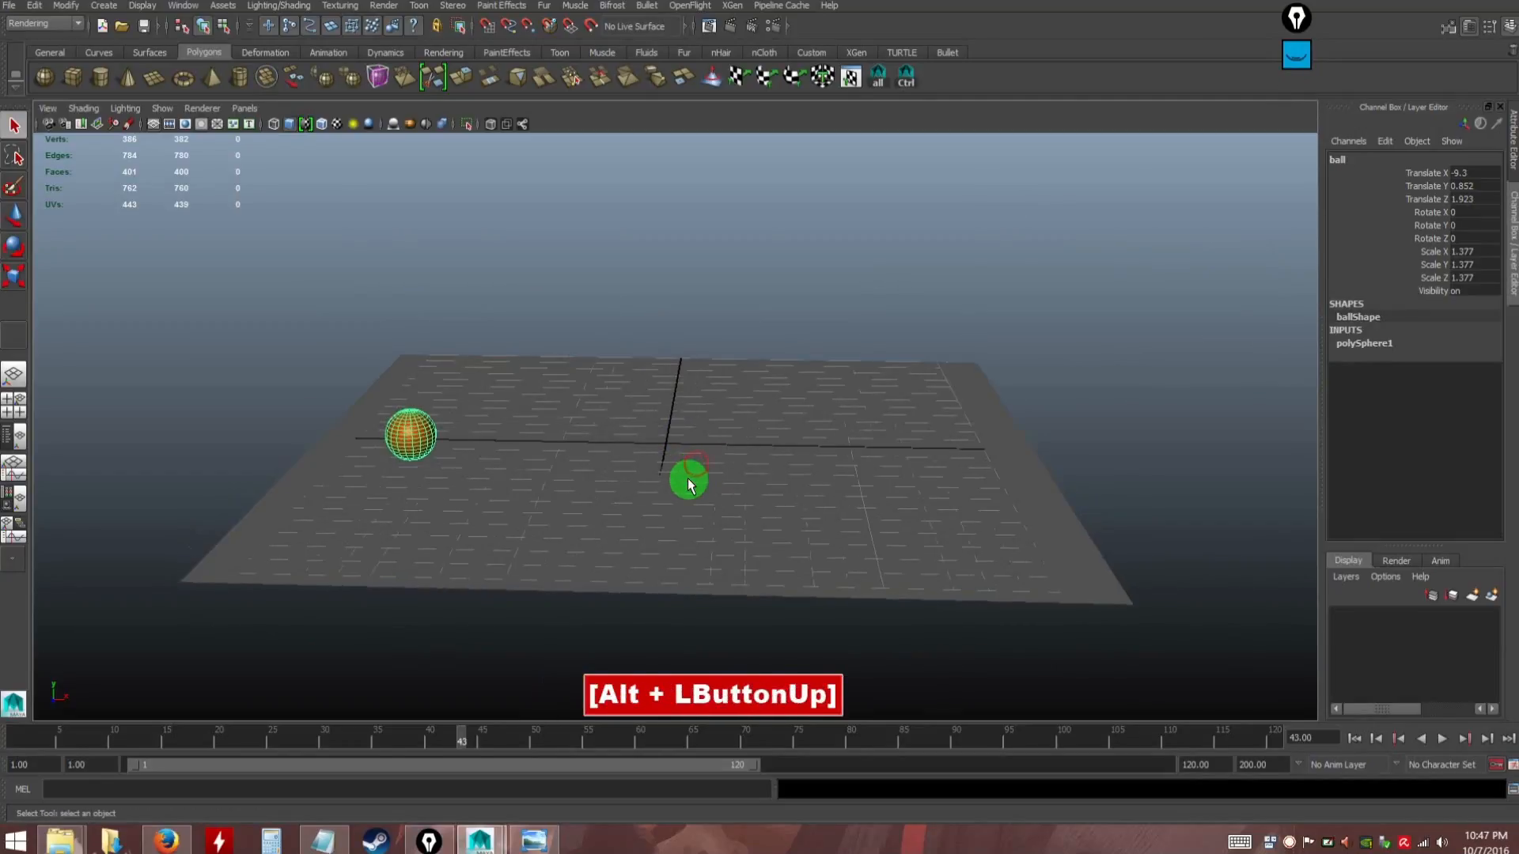
click(10, 7)
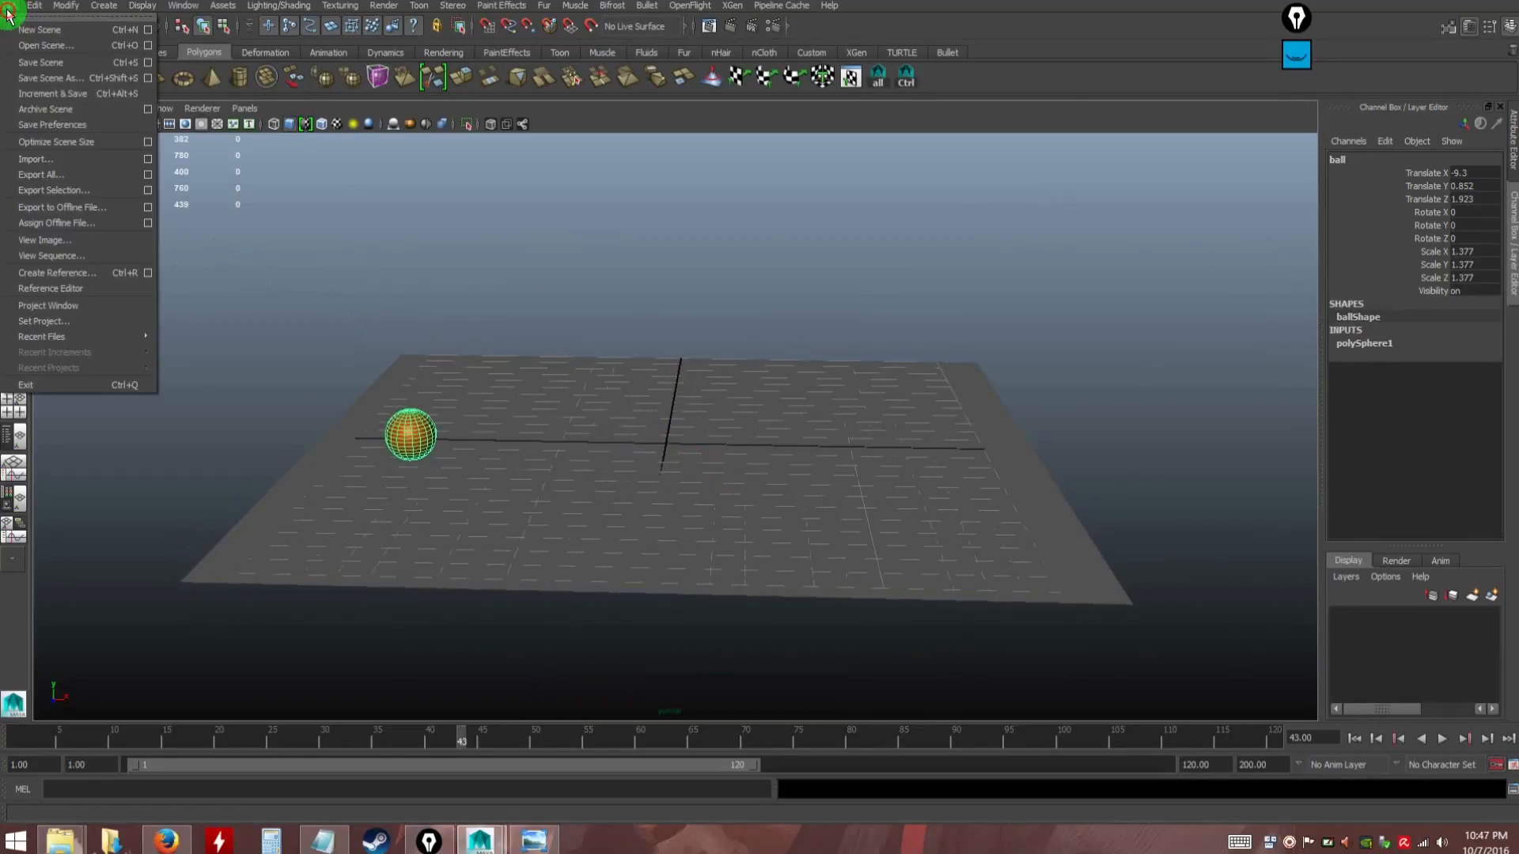
click(36, 57)
Return the timeline to frame 1 and set the Time Slider playback speed preference to Real-time [24 fps]
drag(171, 737, 16, 741)
click(1512, 764)
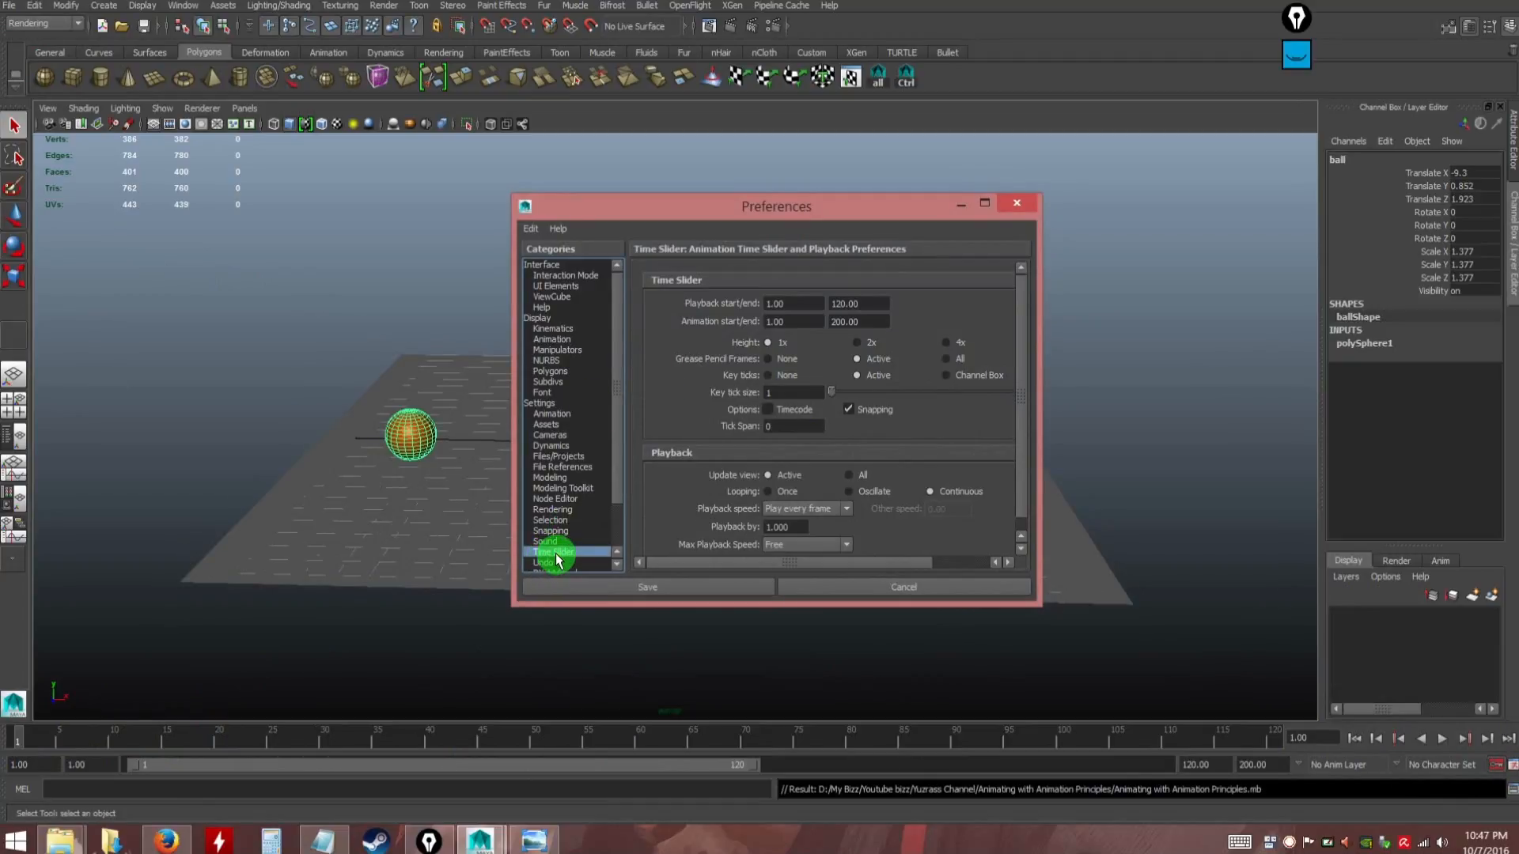
click(803, 510)
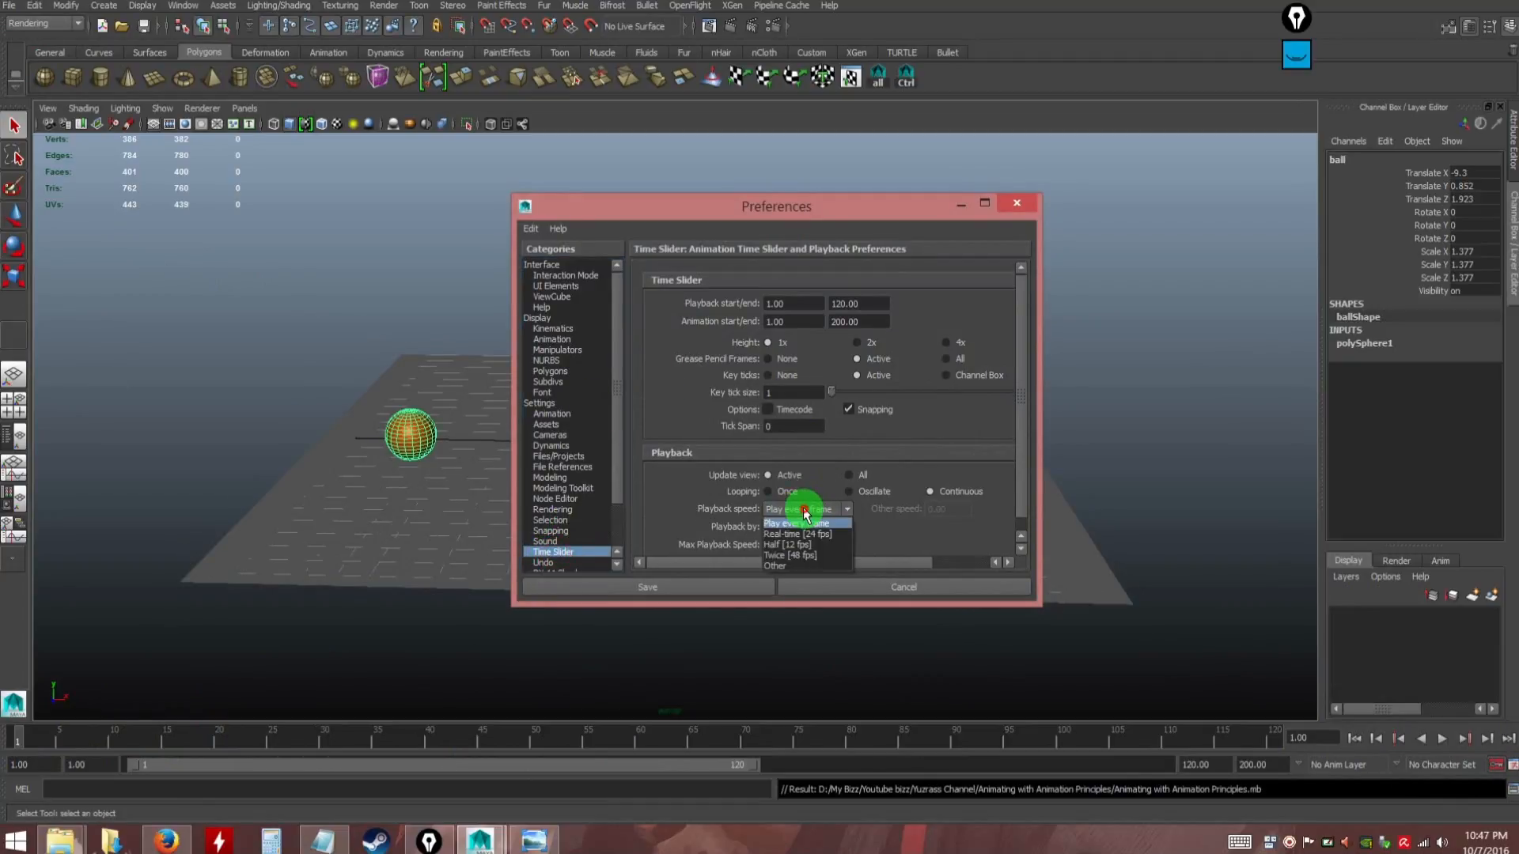
click(790, 534)
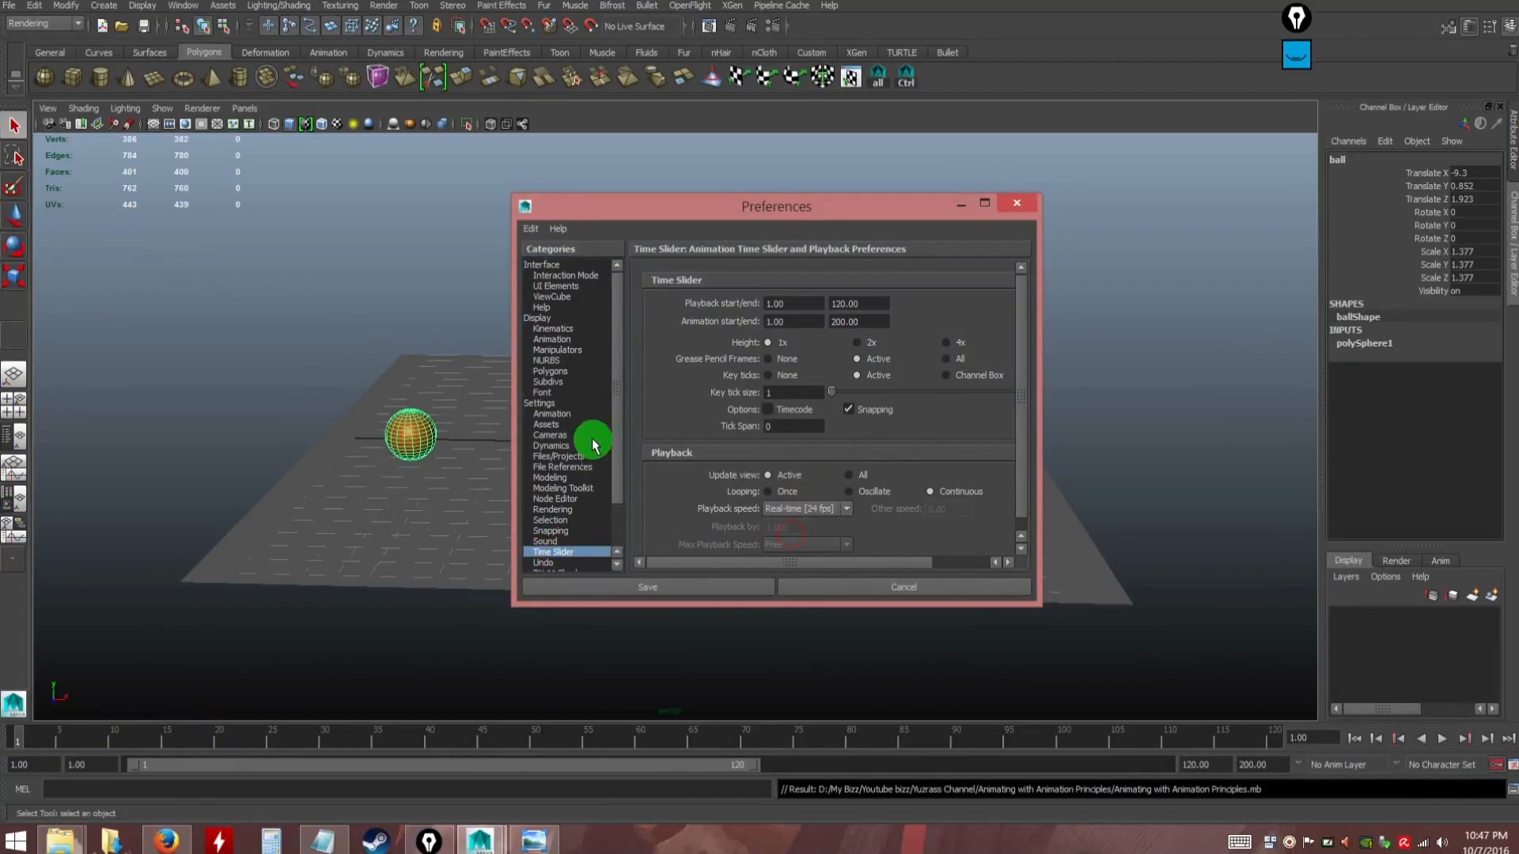
Set the working time unit to PAL (25 fps) and save the preferences
click(538, 404)
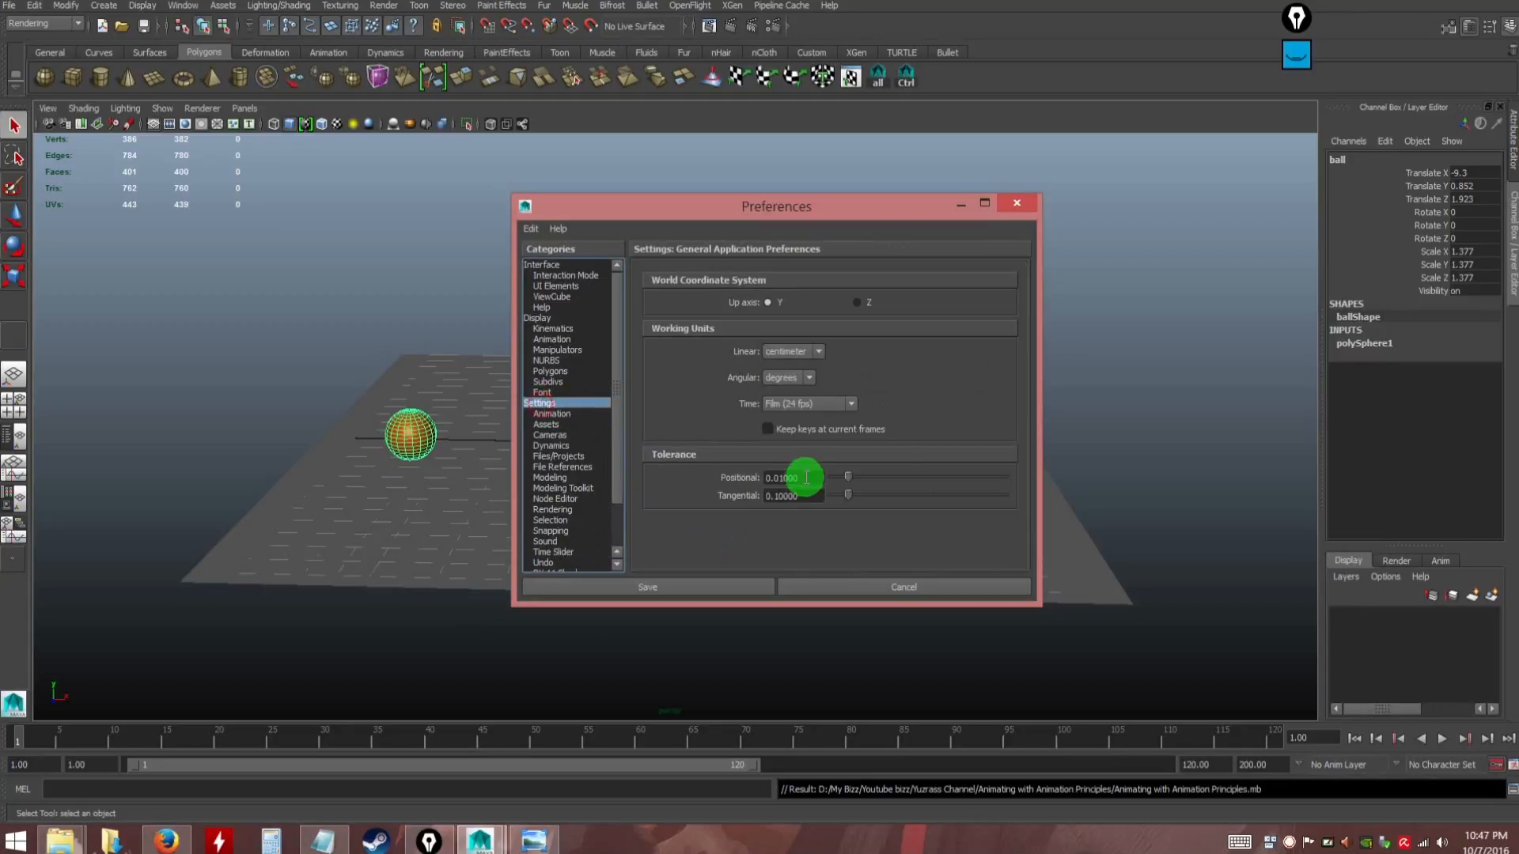
click(801, 404)
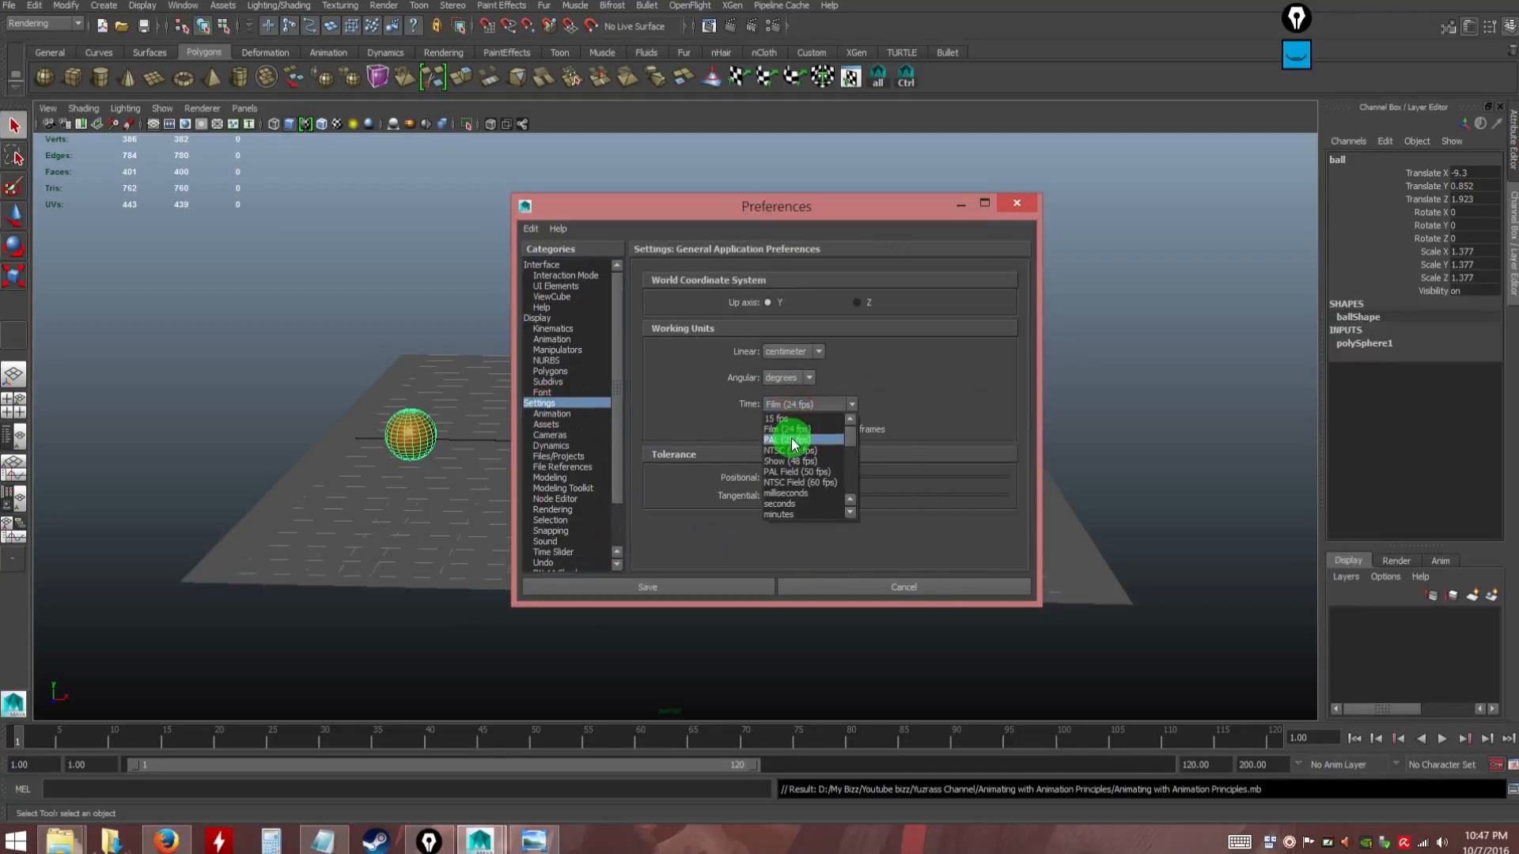
click(789, 440)
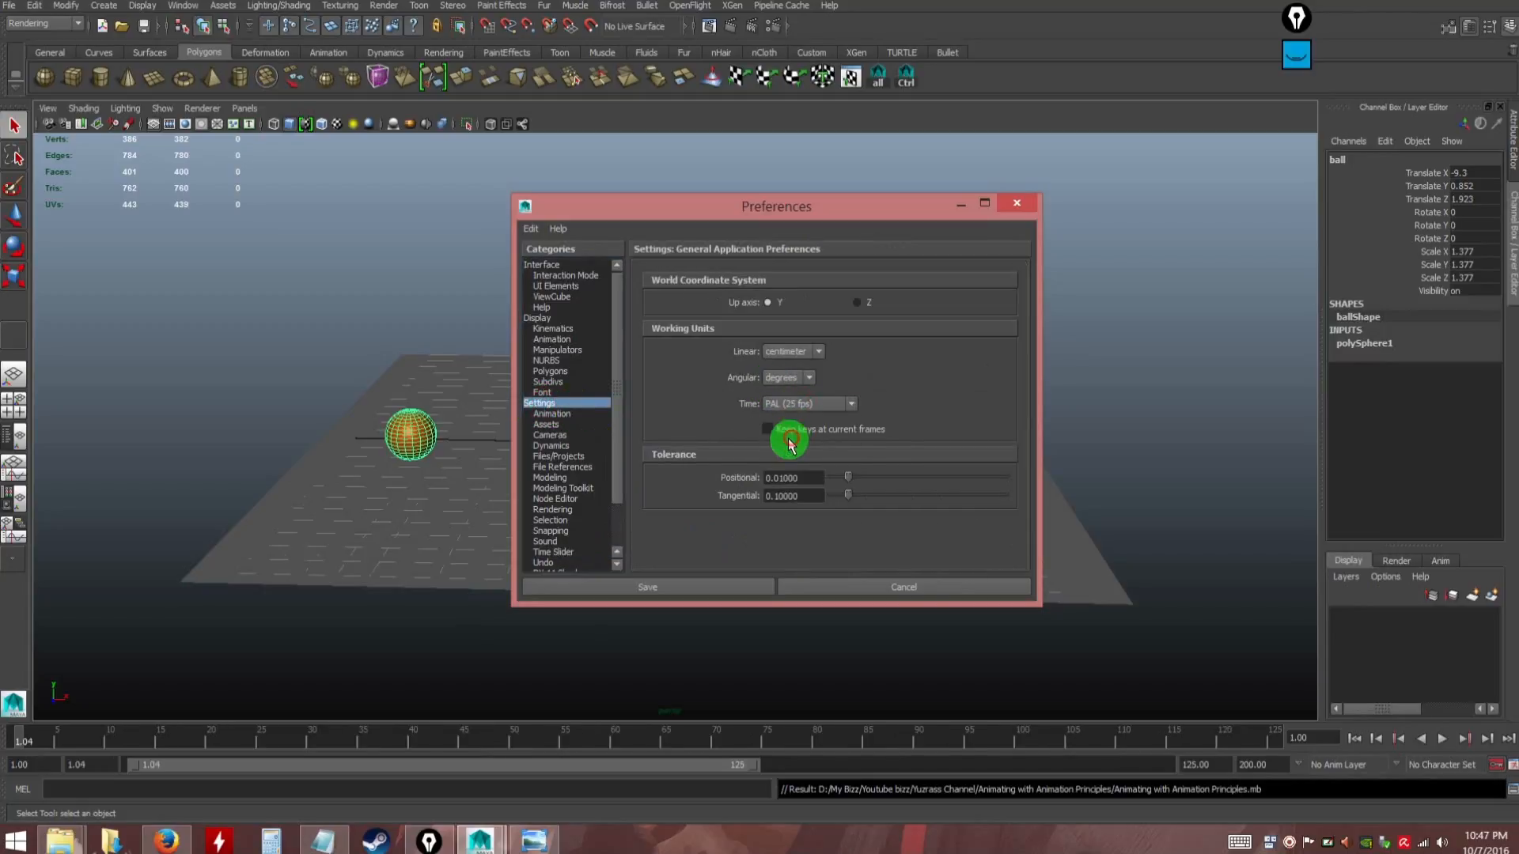
click(651, 586)
Set the playback start to frame 1 and the animation end to frame 200
click(97, 741)
double_click(90, 765)
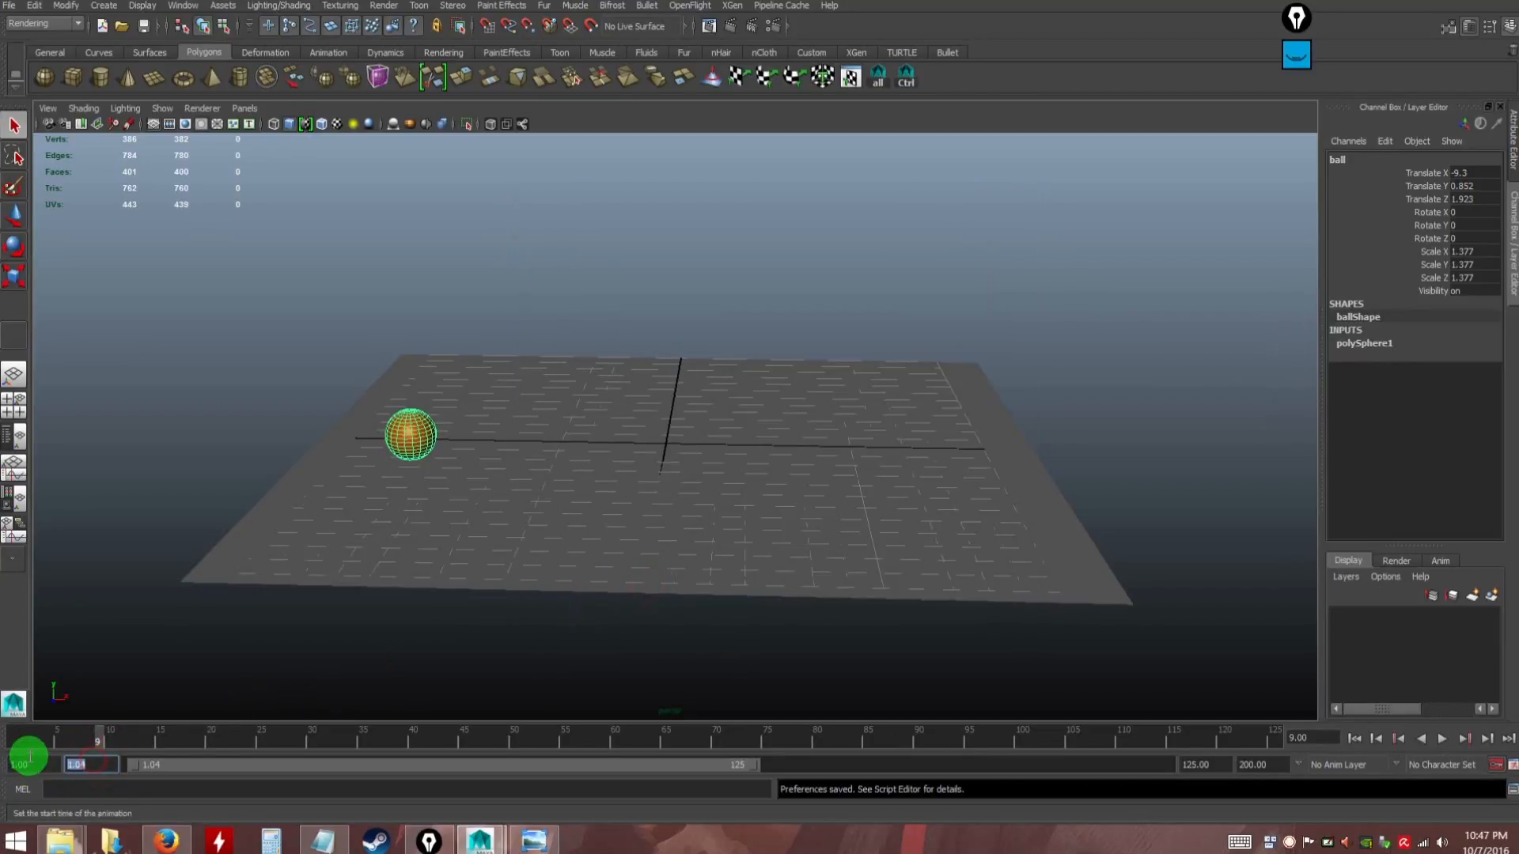
text(1)
key(Return)
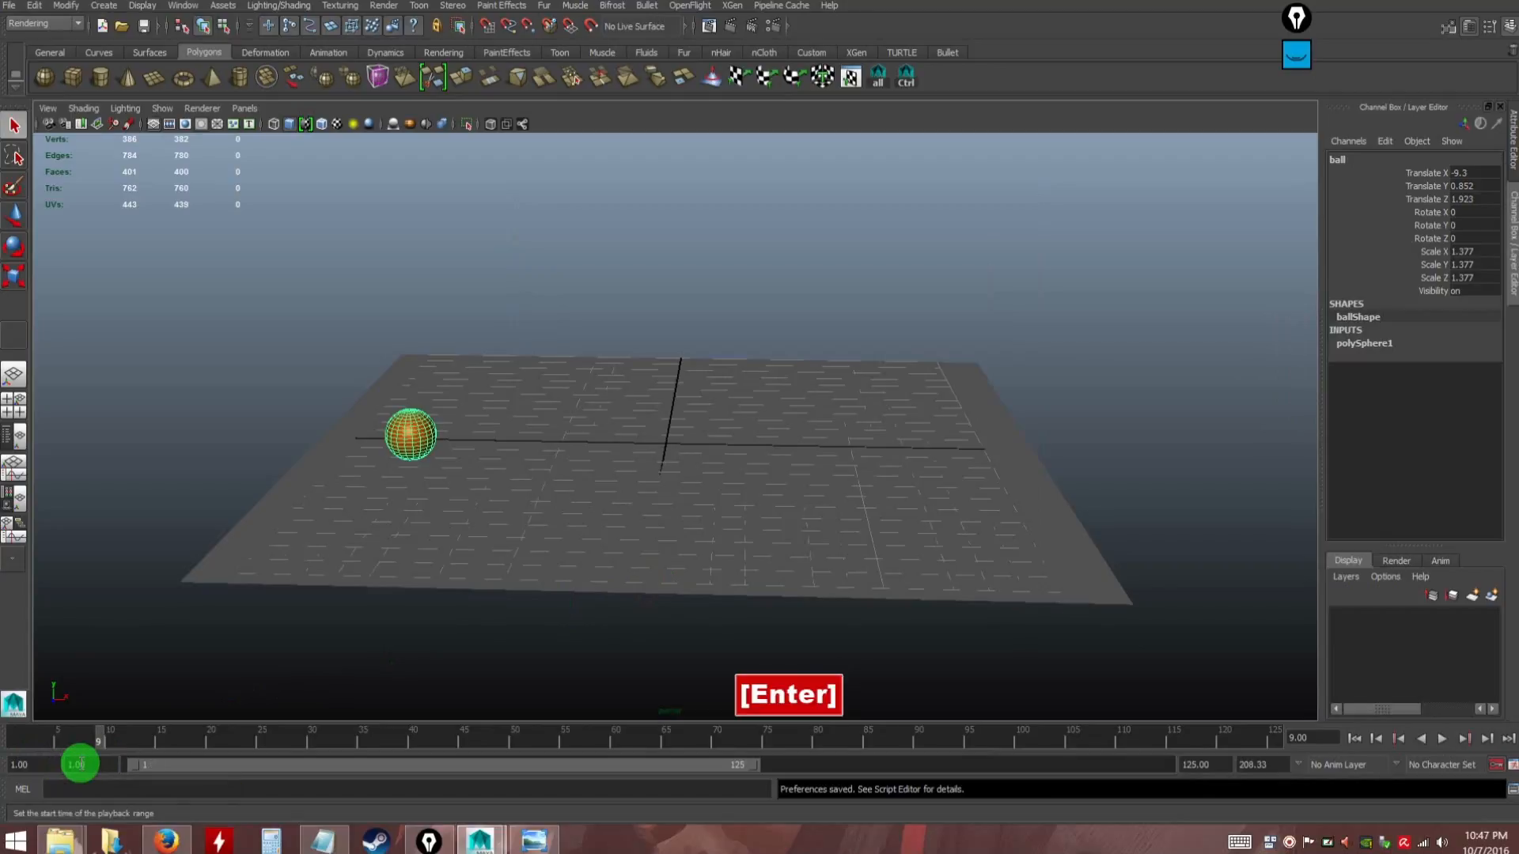
double_click(1258, 764)
text(200)
key(Return)
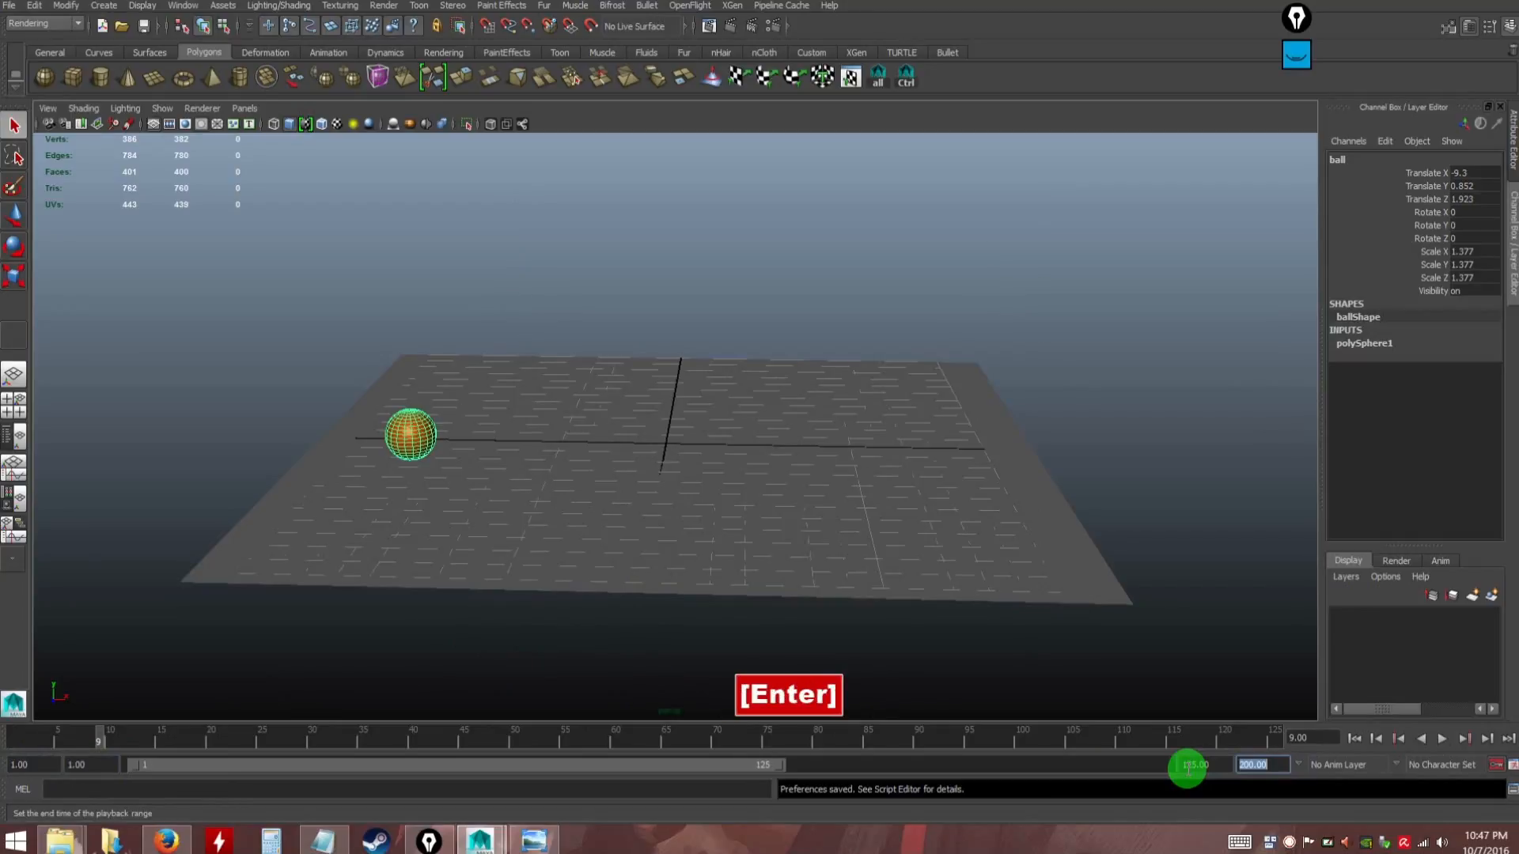
Scrub and play the timeline to check the playback range, and return to frame 1
drag(190, 741, 11, 741)
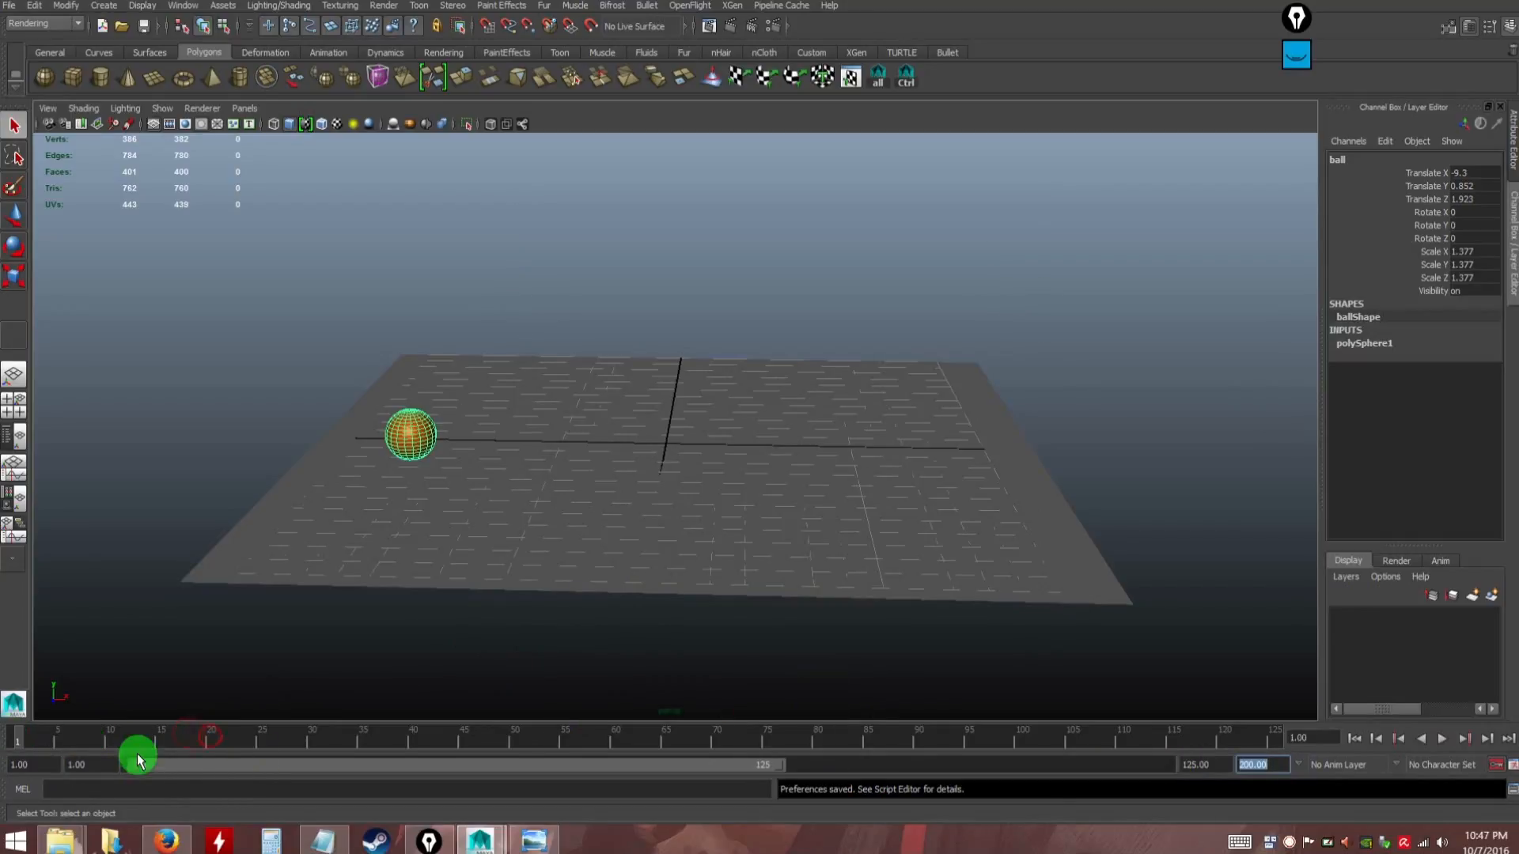
drag(981, 759, 16, 744)
click(1442, 739)
drag(206, 740, 16, 741)
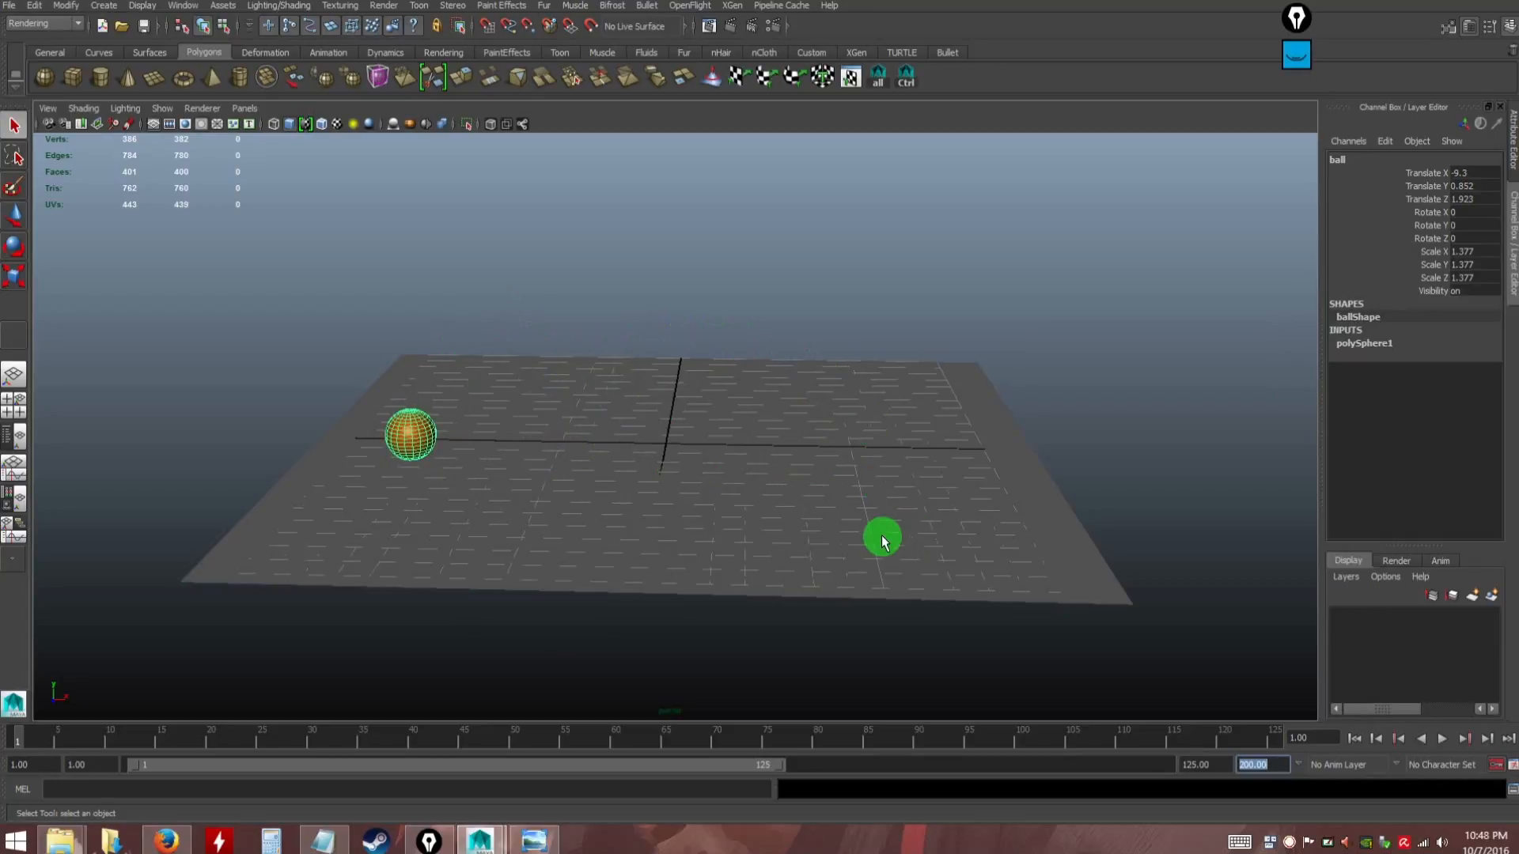
Deselect the ball, switch to the 12 Principles of Animation chart in the photo viewer, and activate the annotation pen
click(1195, 543)
alt+drag(1060, 492, 992, 517)
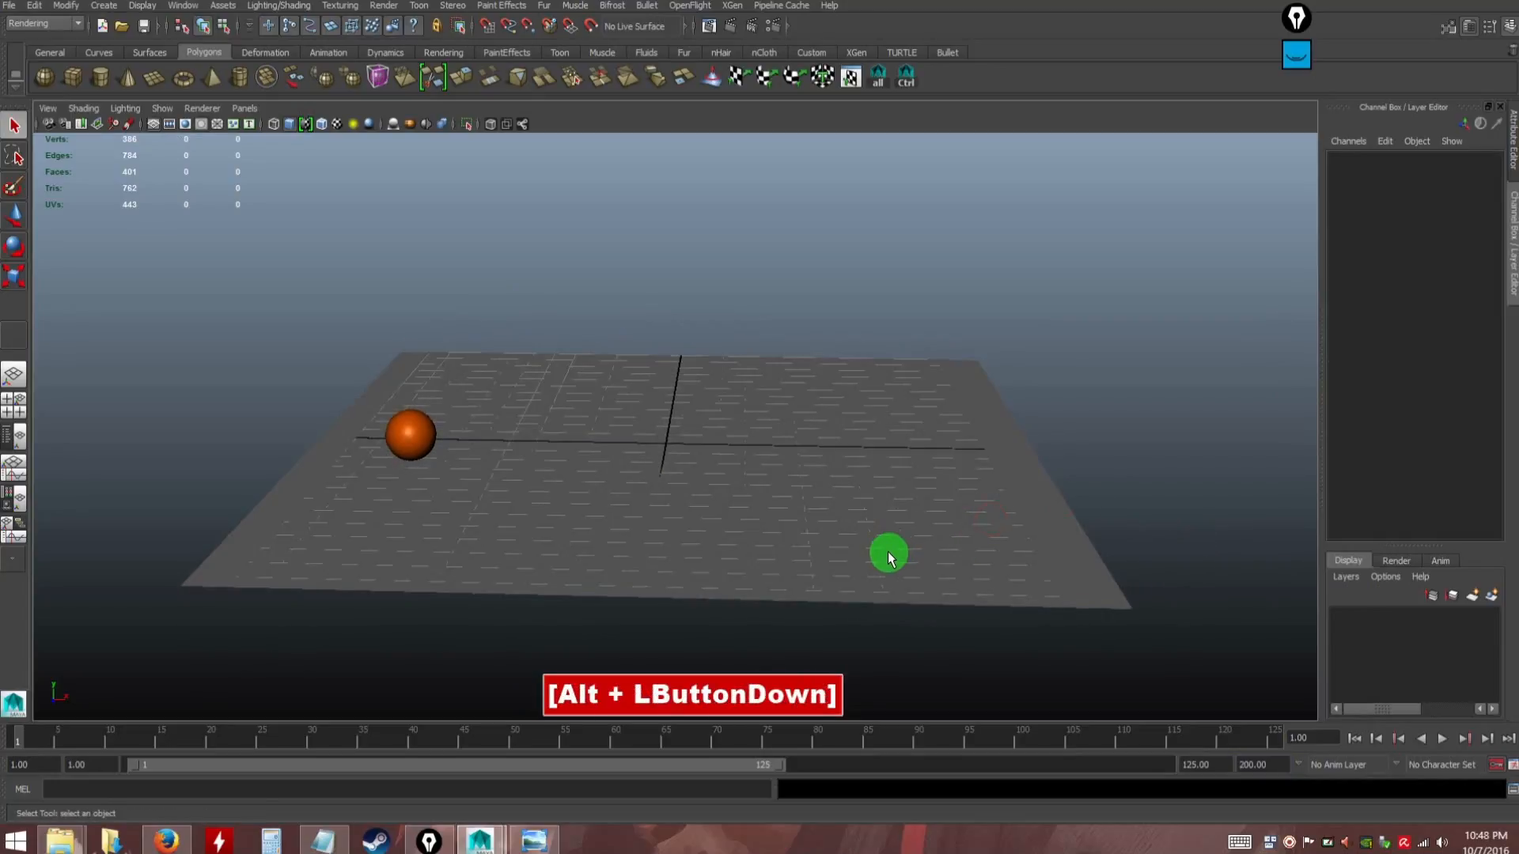
click(541, 848)
scroll(557, 544, down, 2)
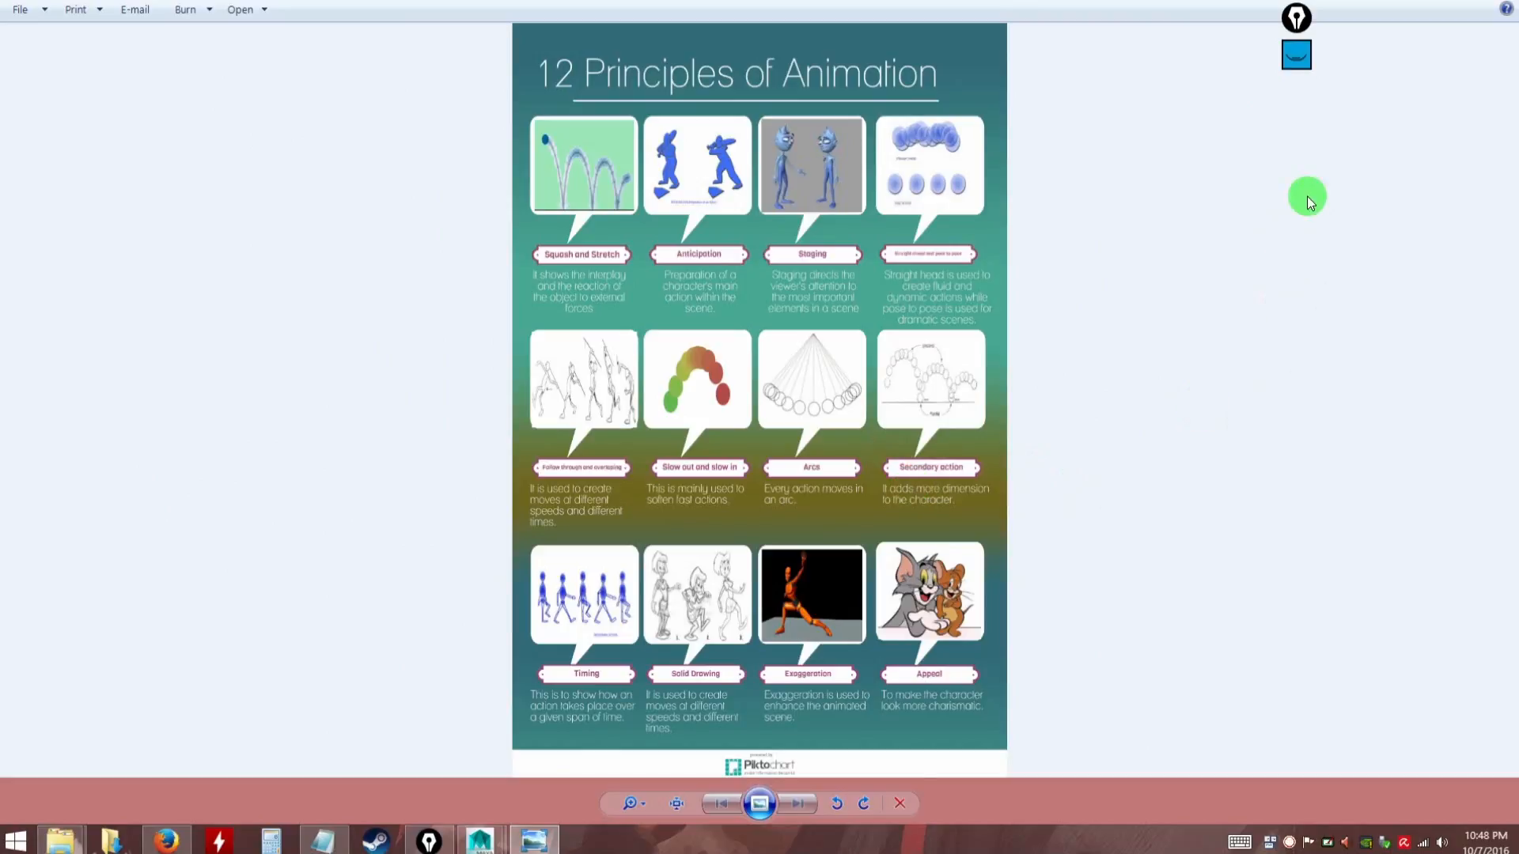
click(1296, 54)
click(1297, 109)
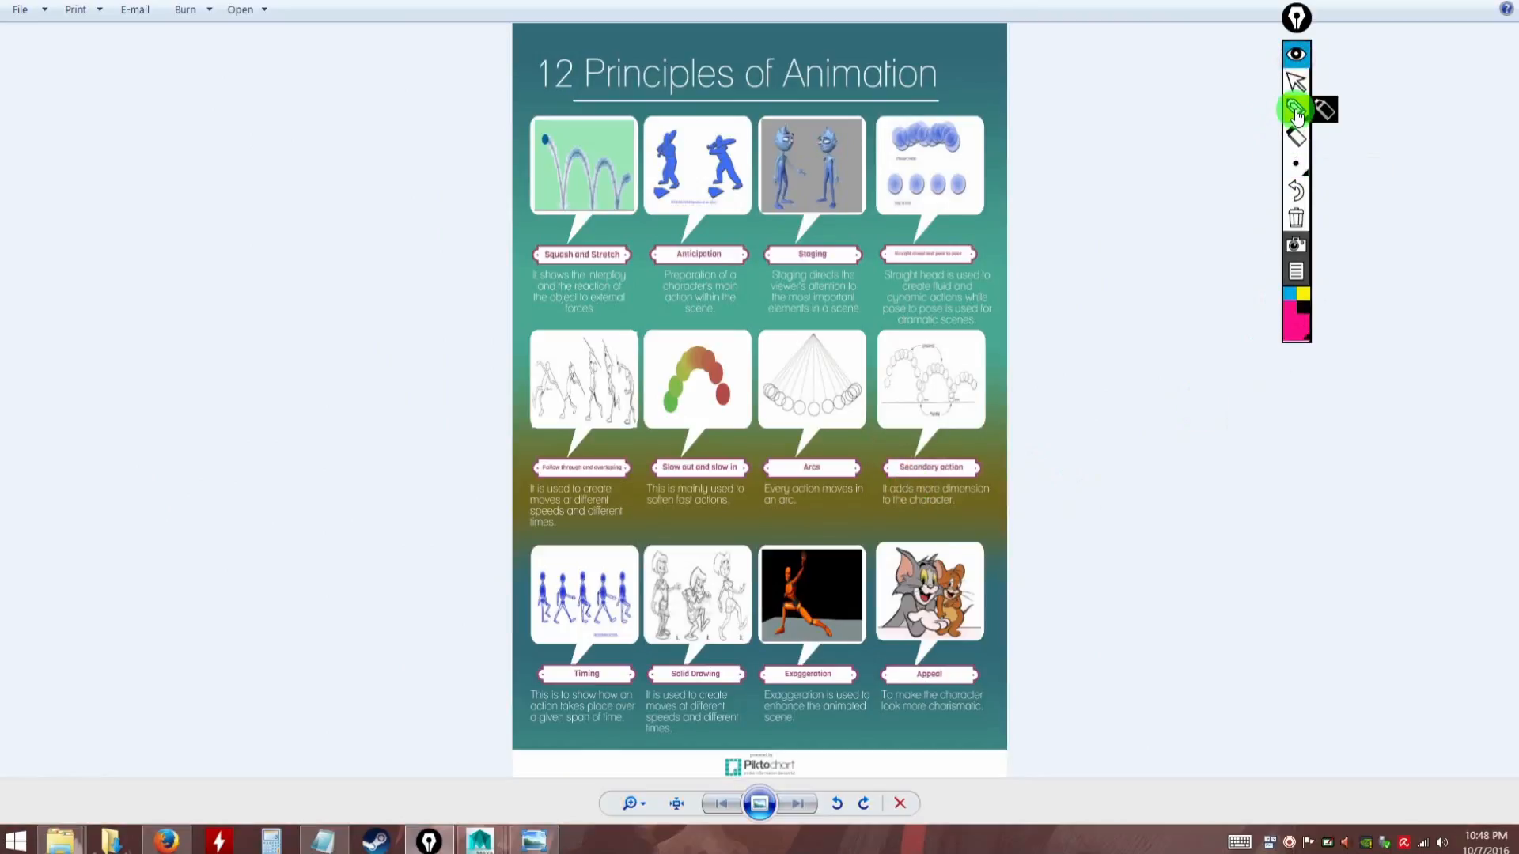
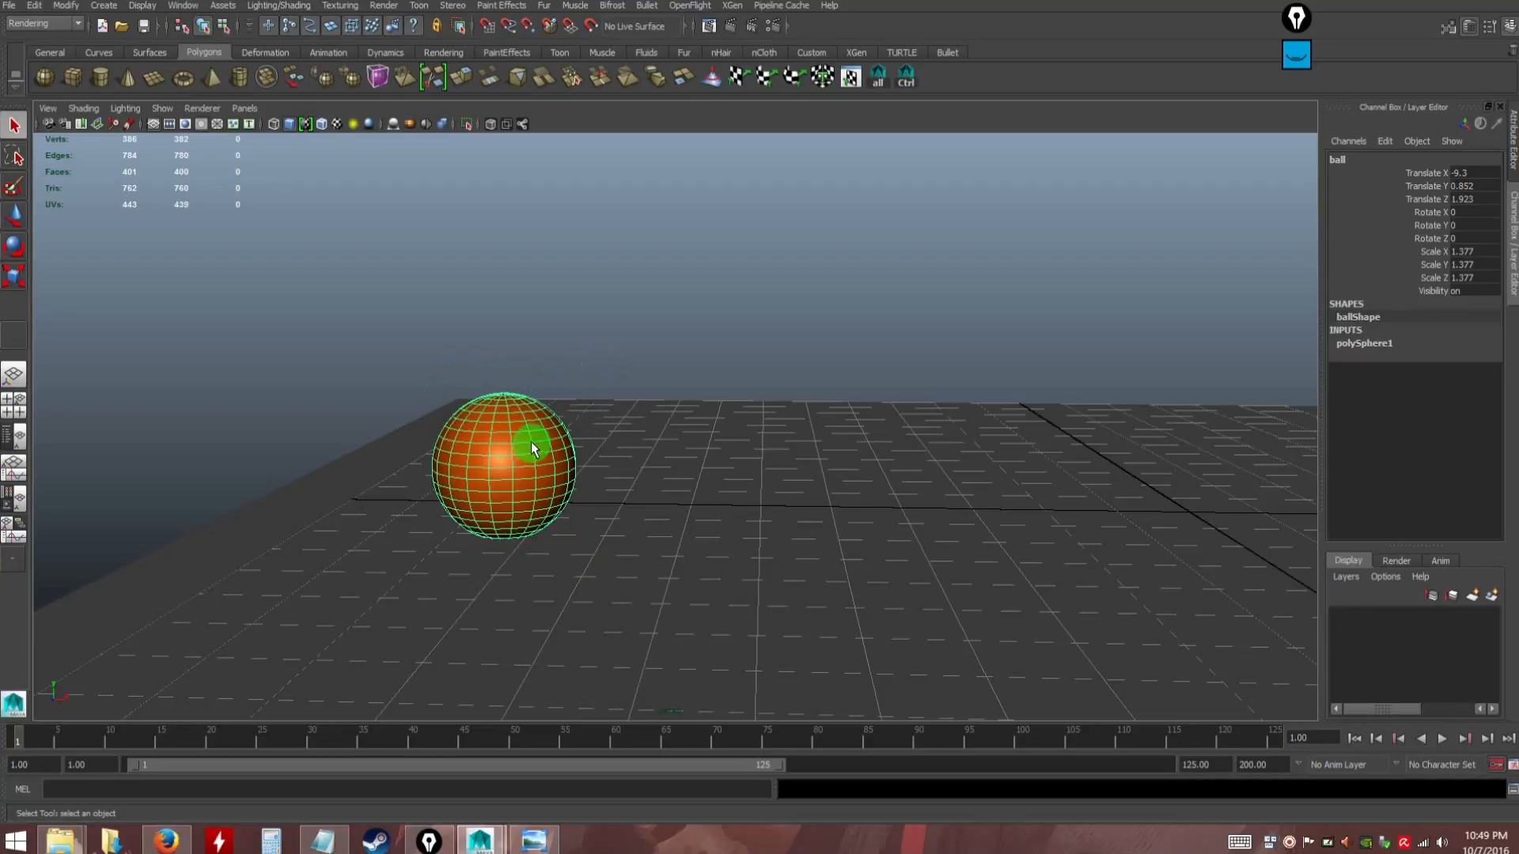
Hide the viewport grid so that only the ball and floor are shown
alt+drag(599, 512, 647, 522)
alt+right_drag(644, 530, 484, 331)
alt+middle_drag(715, 511, 540, 478)
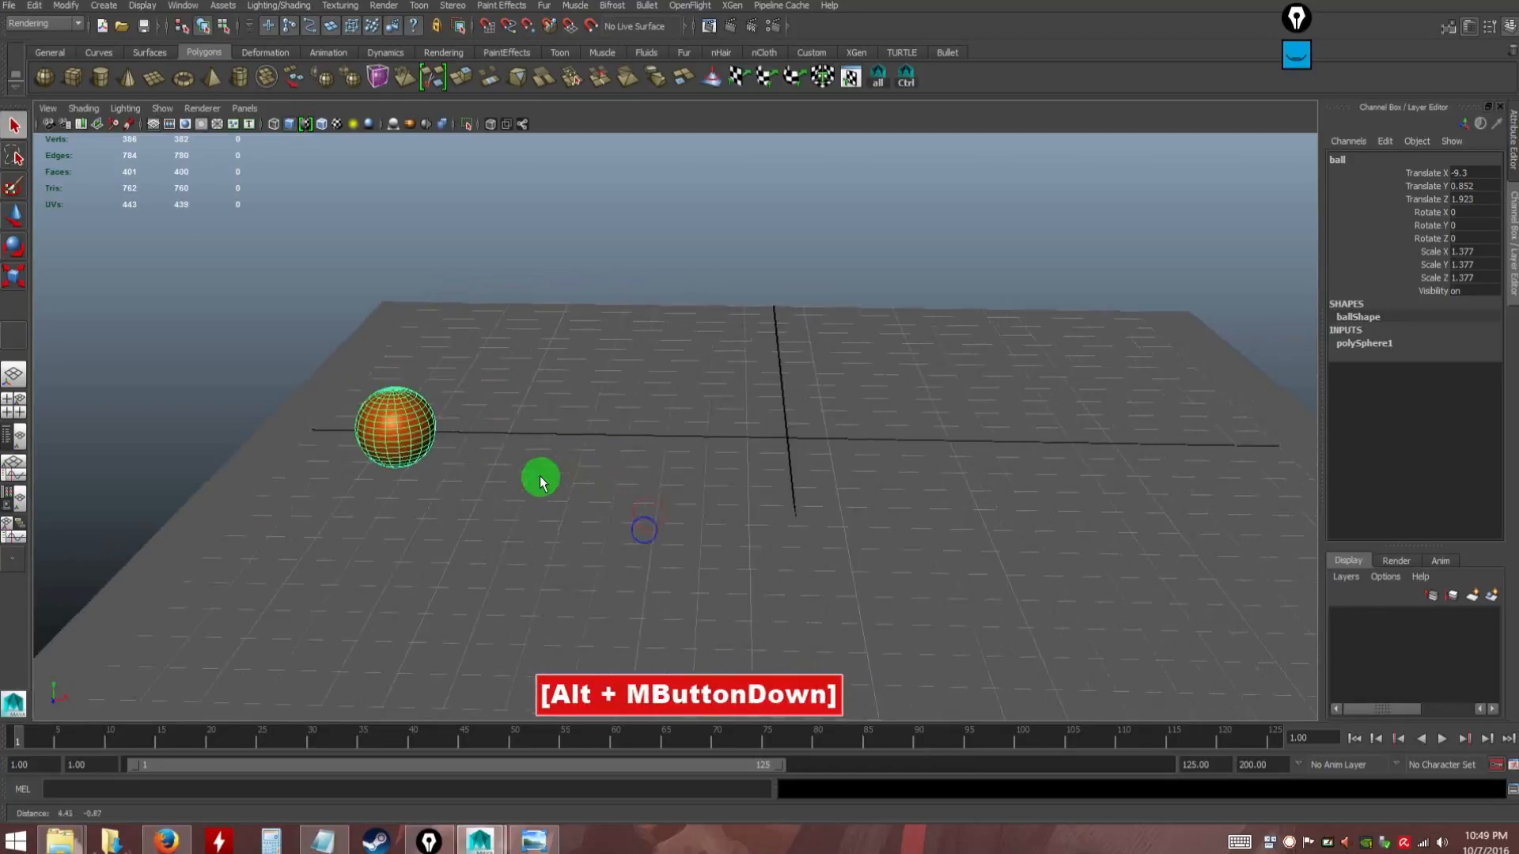
alt+right_drag(540, 478, 577, 461)
click(154, 125)
alt+drag(668, 401, 682, 440)
alt+middle_drag(773, 429, 647, 412)
alt+right_drag(646, 412, 649, 444)
alt+drag(650, 444, 644, 440)
alt+right_drag(644, 441, 675, 475)
alt+drag(675, 475, 692, 464)
Select the floor, clear the selection, and toggle automatic keyframing
click(546, 328)
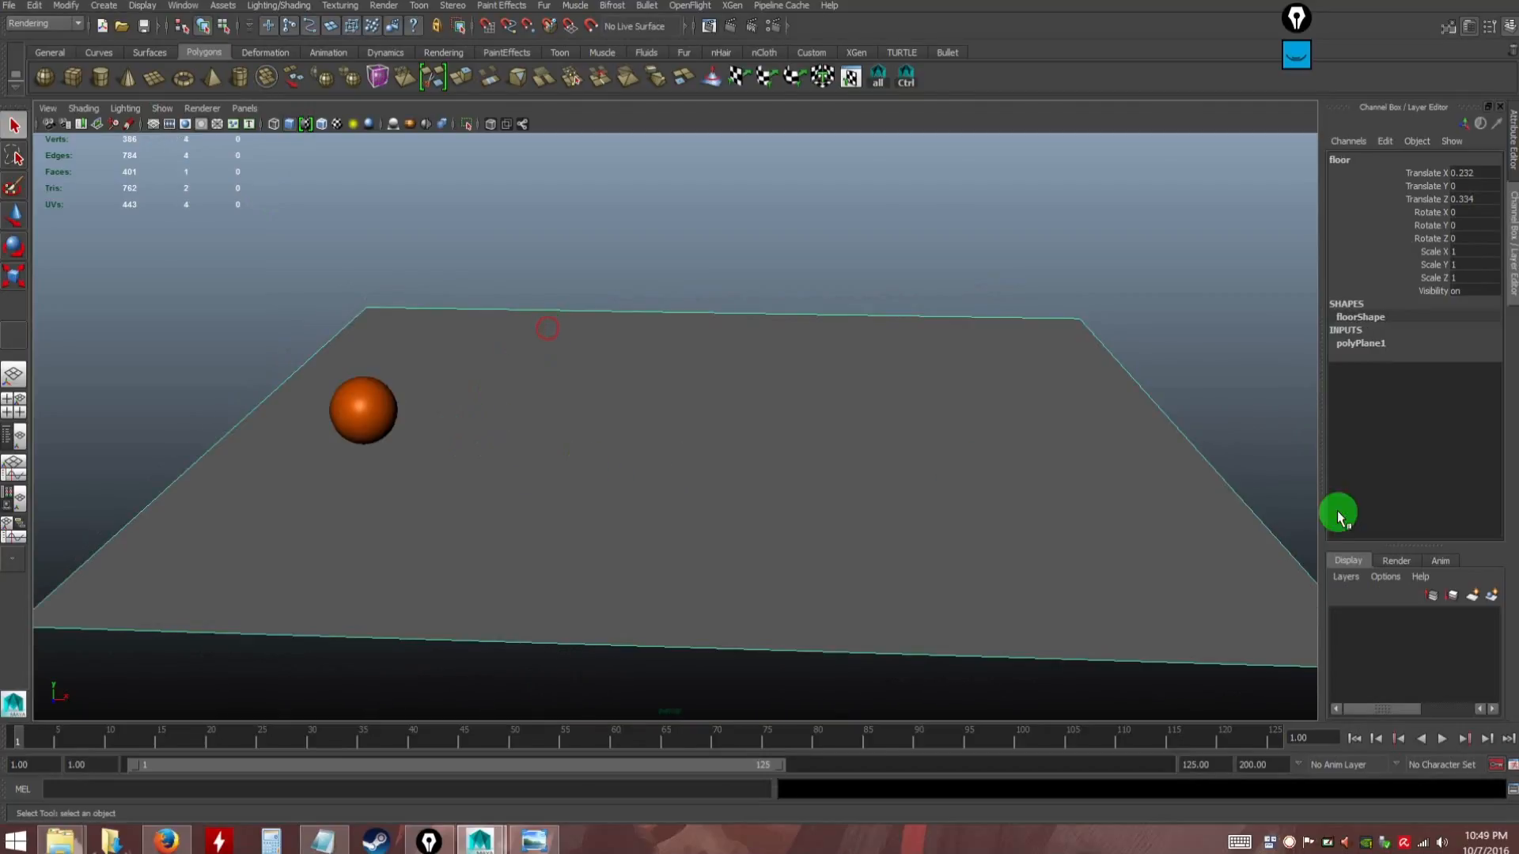
click(1274, 440)
key(ctrl)
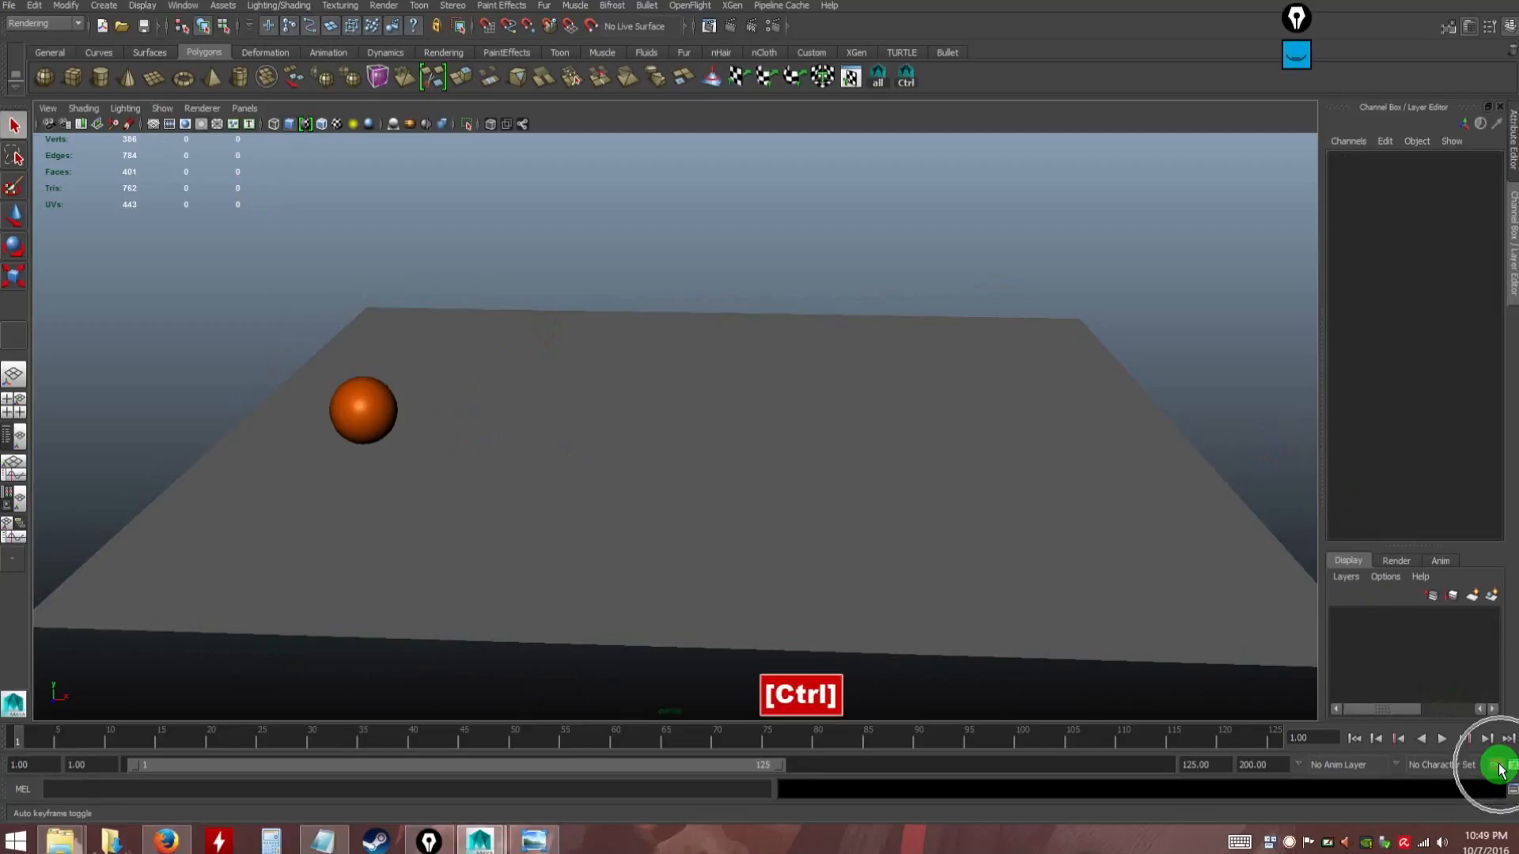
click(1498, 765)
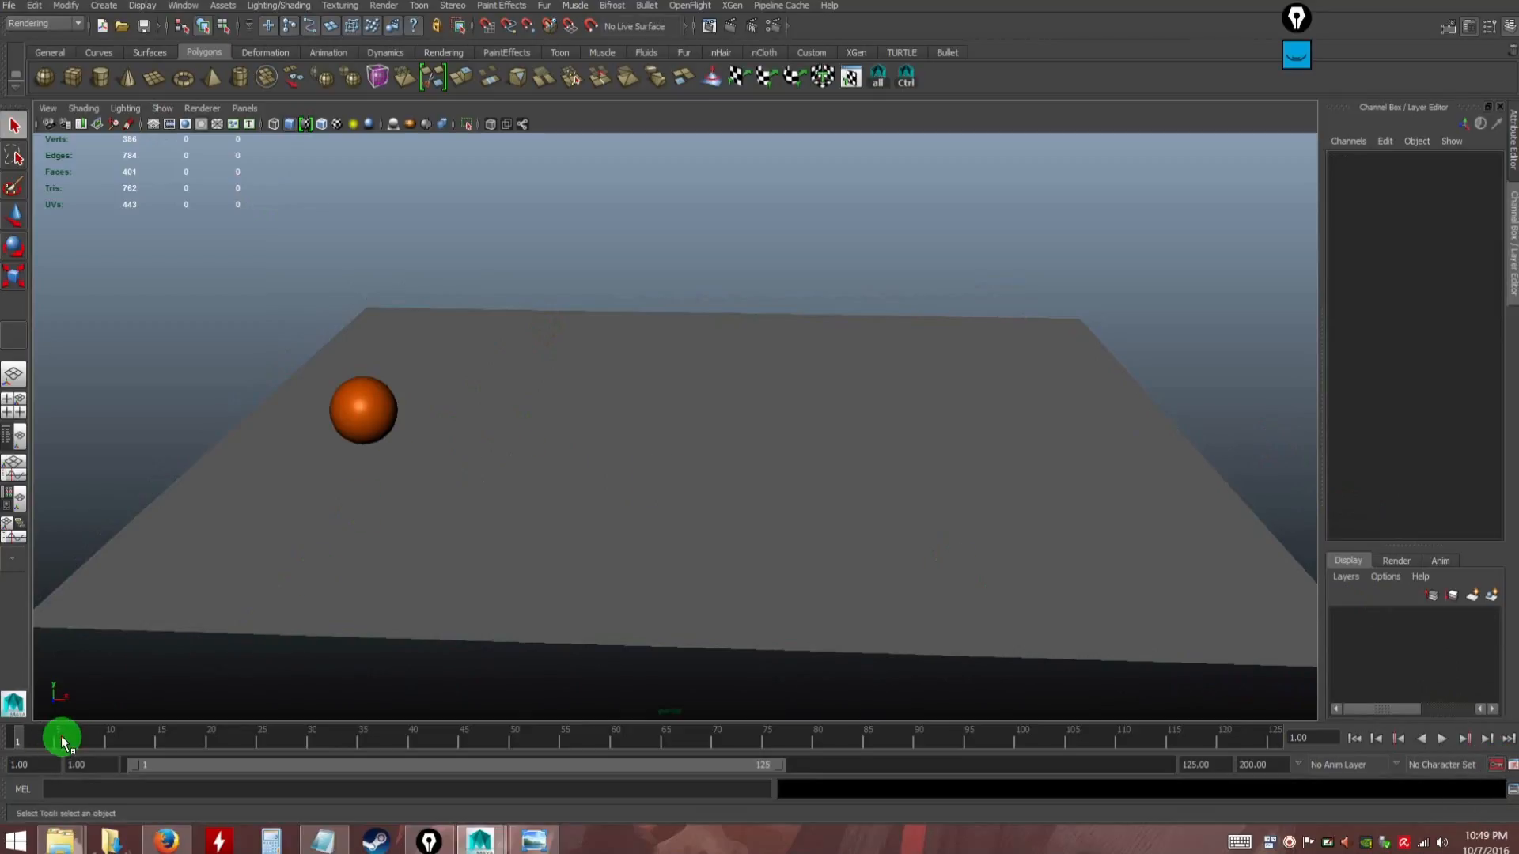
Shorten the playback range by setting its end to frame 60
double_click(1193, 764)
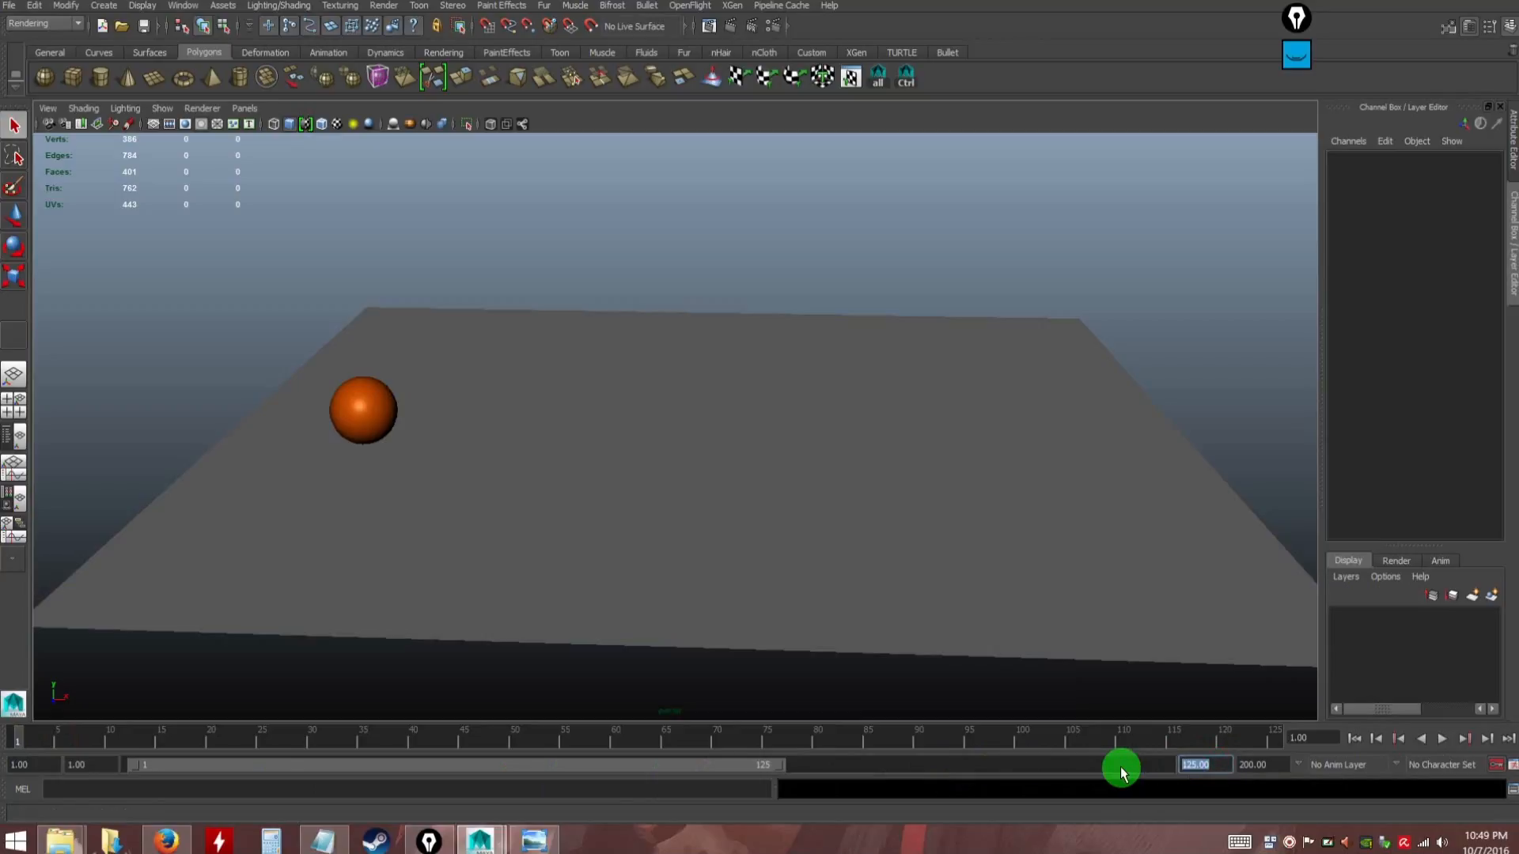
text(6)
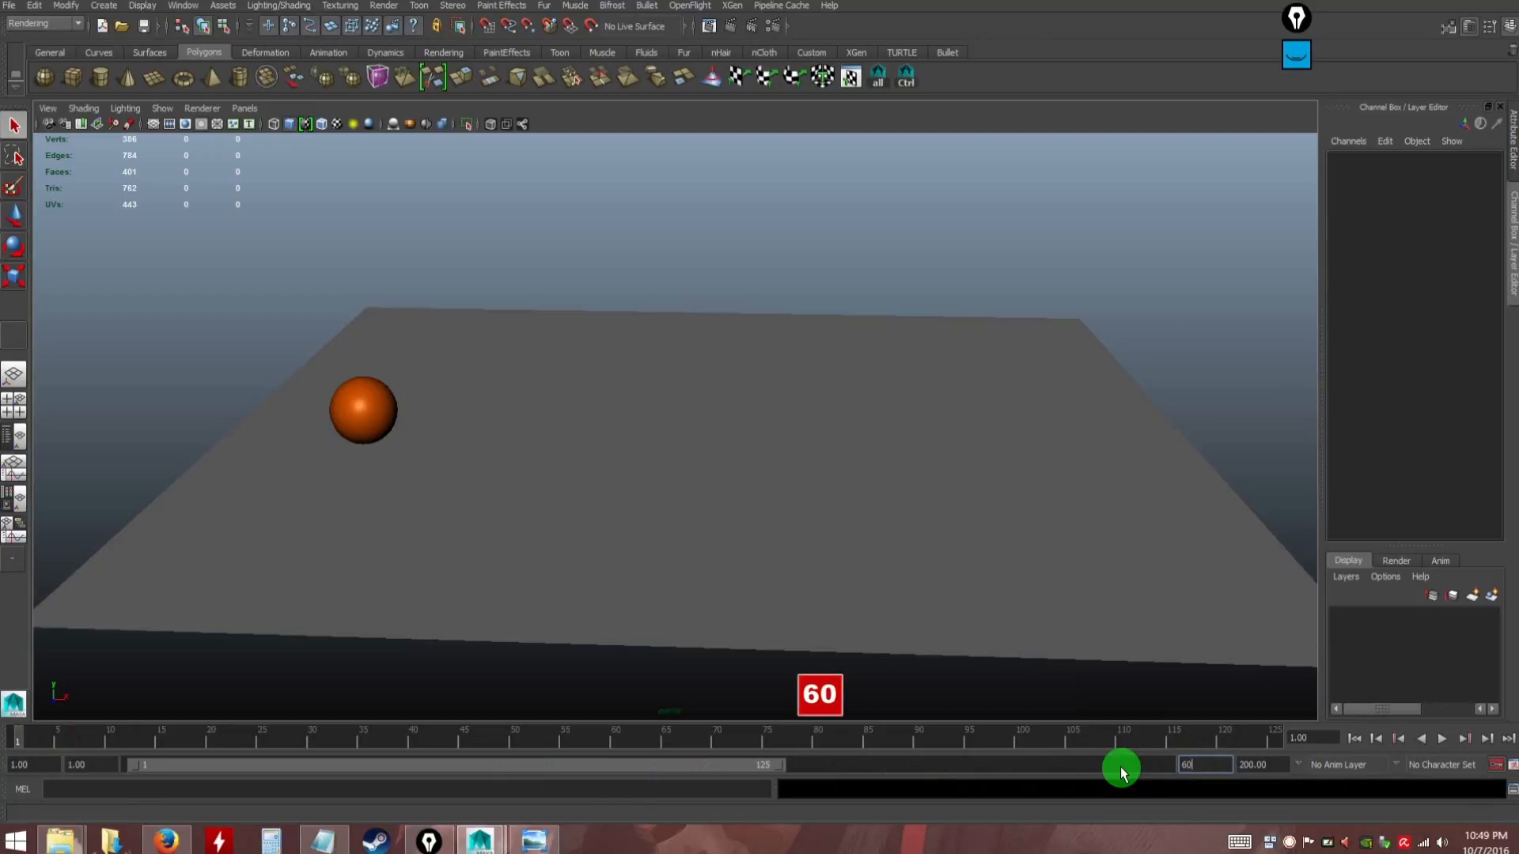
text(0)
key(Return)
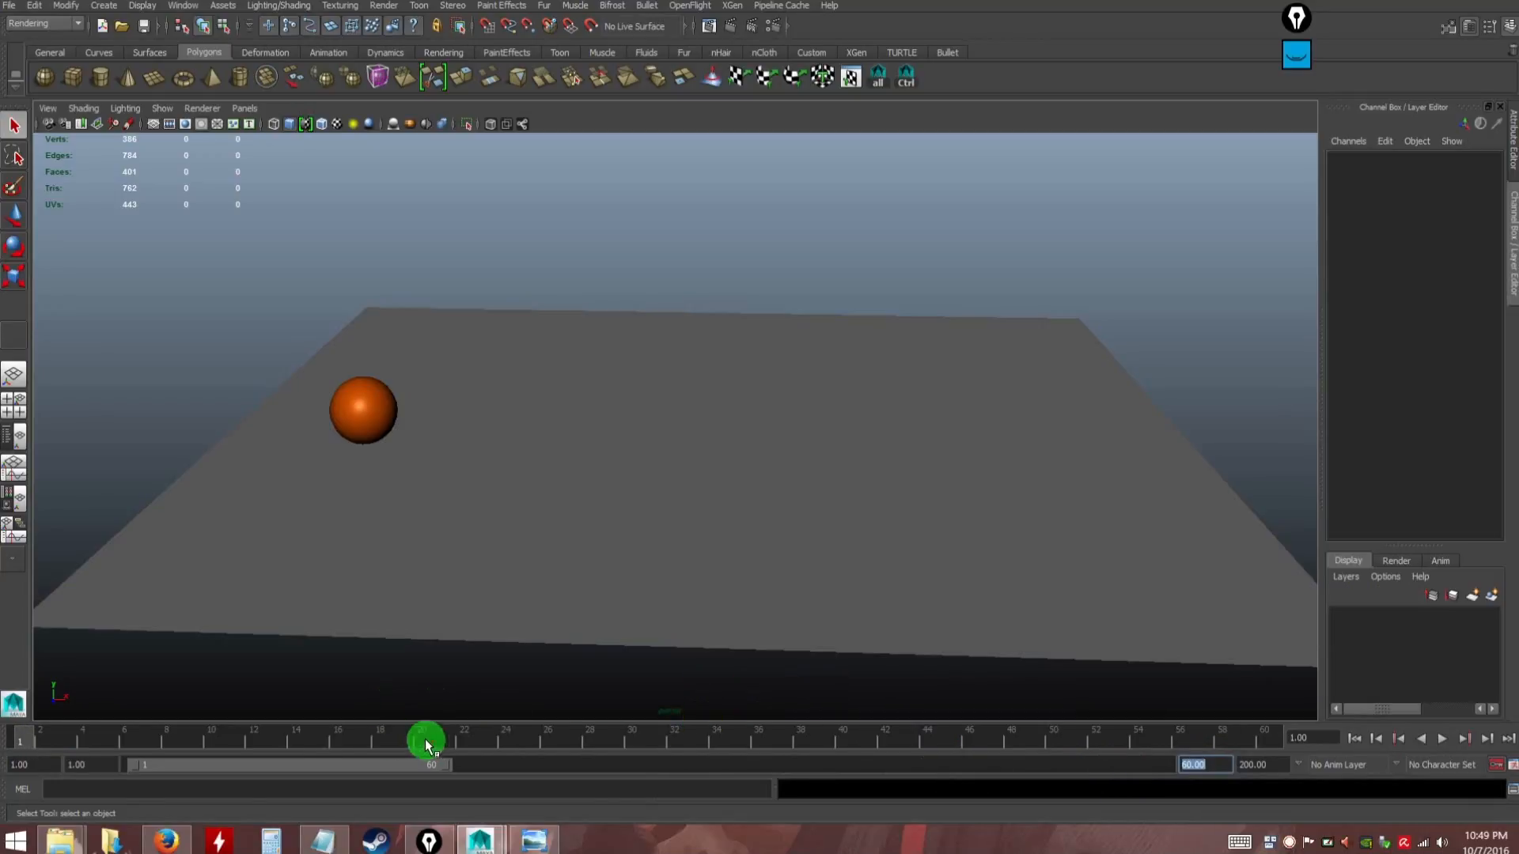
Go to frame 5, select the ball, run the playback, and scrub the timeline to frame 6
click(104, 737)
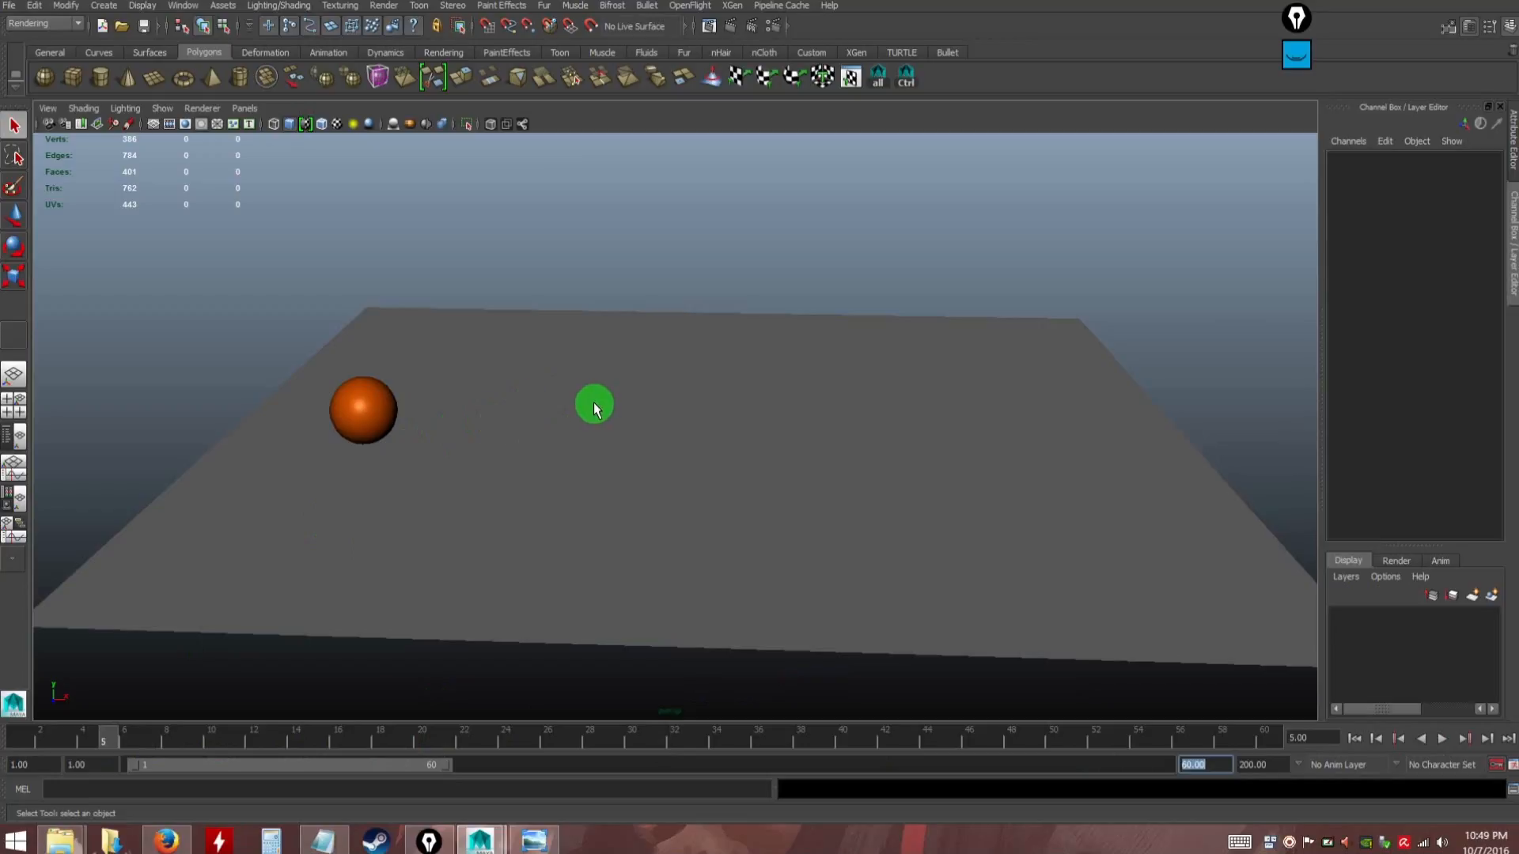
alt+drag(556, 437, 499, 443)
click(381, 416)
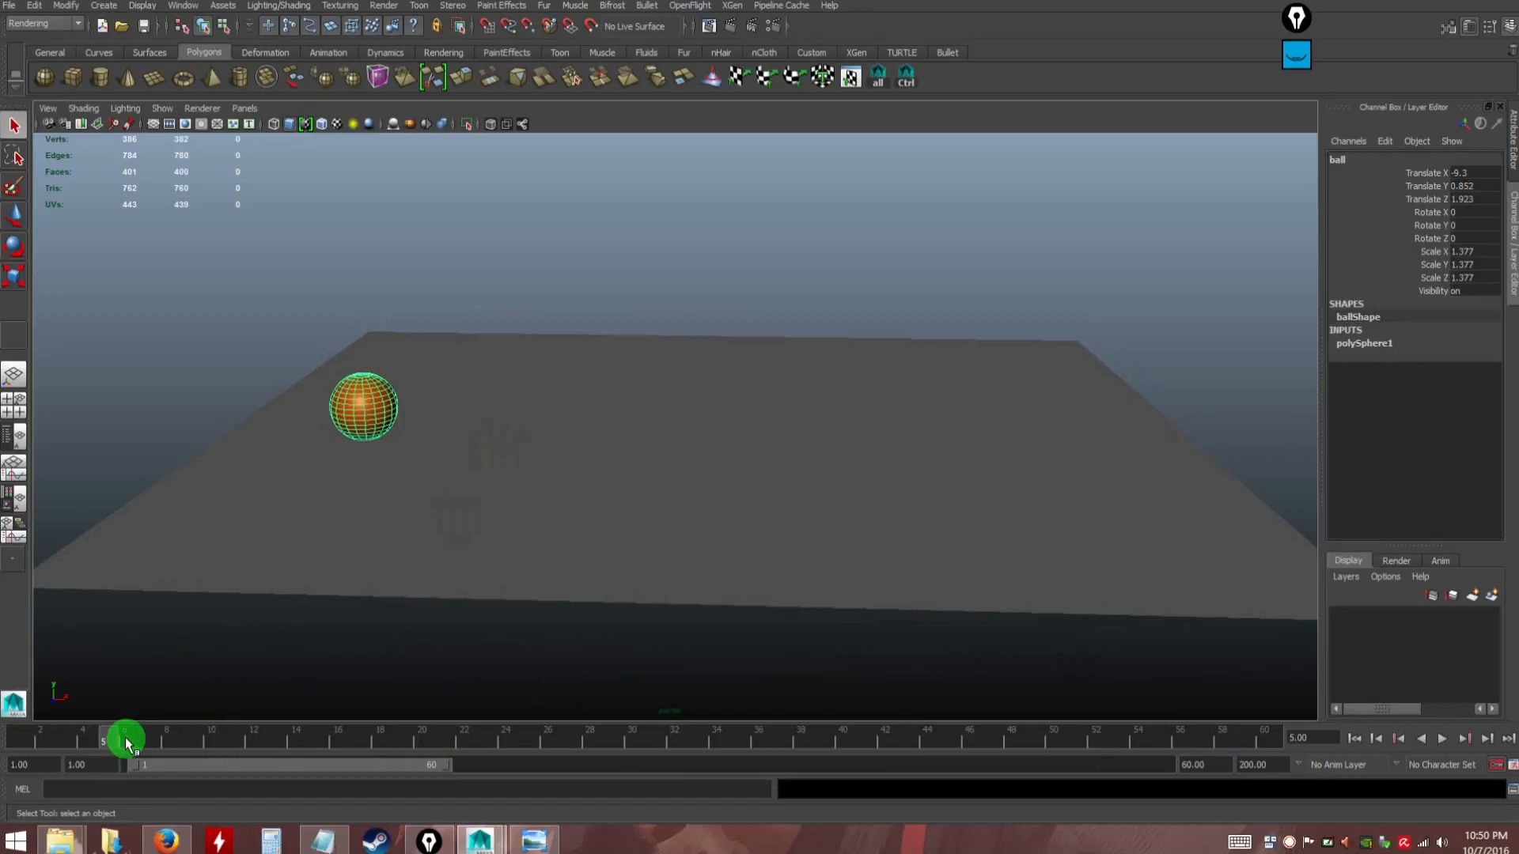
key(alt+v)
drag(143, 736, 104, 742)
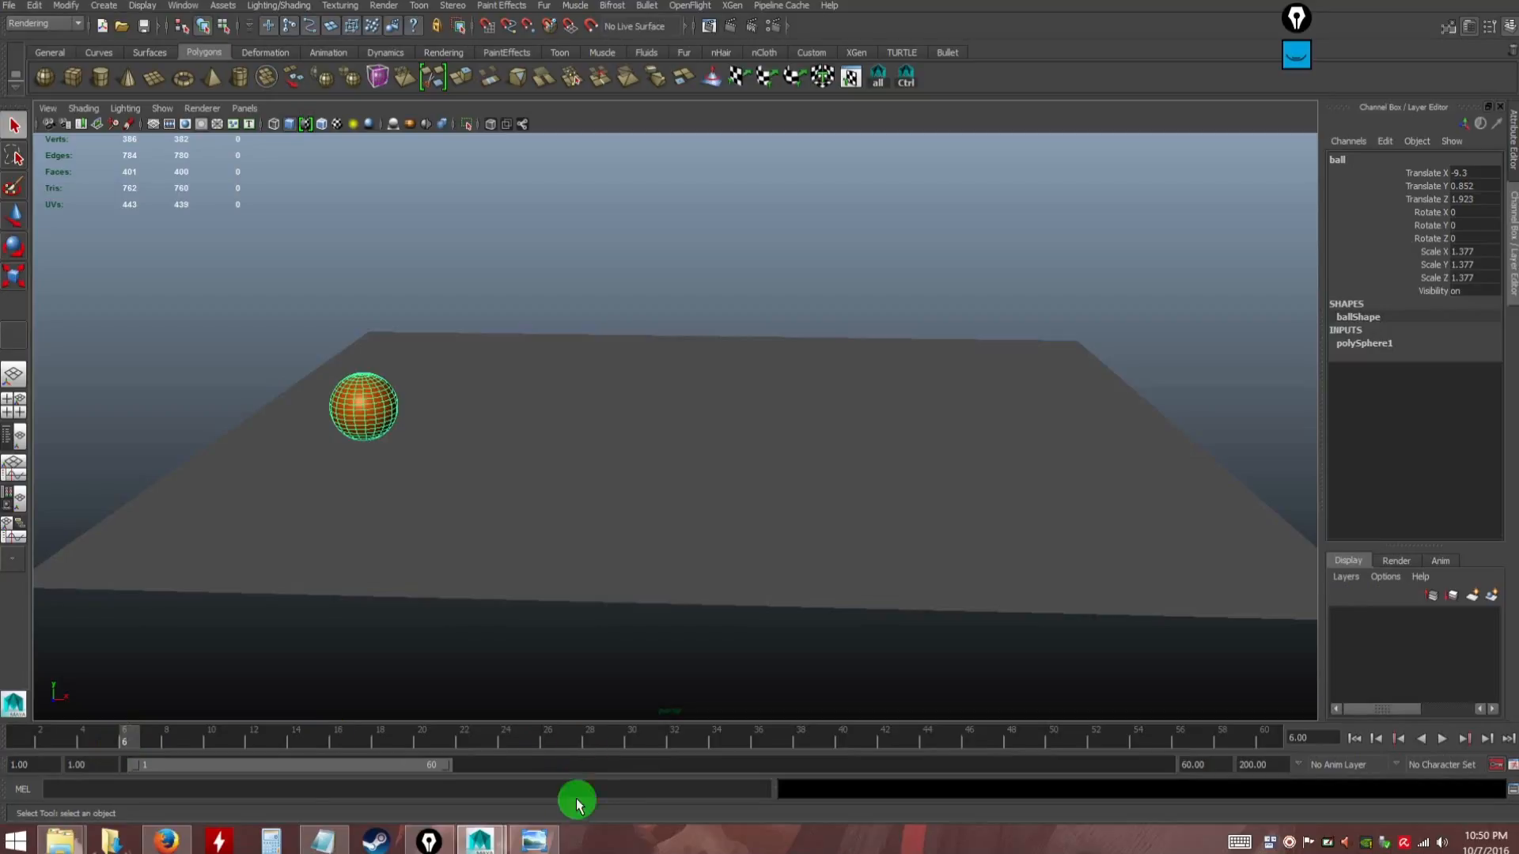
Examine the chart's Straight ahead and pose to pose principle up close in the photo viewer, and close the viewer
click(533, 840)
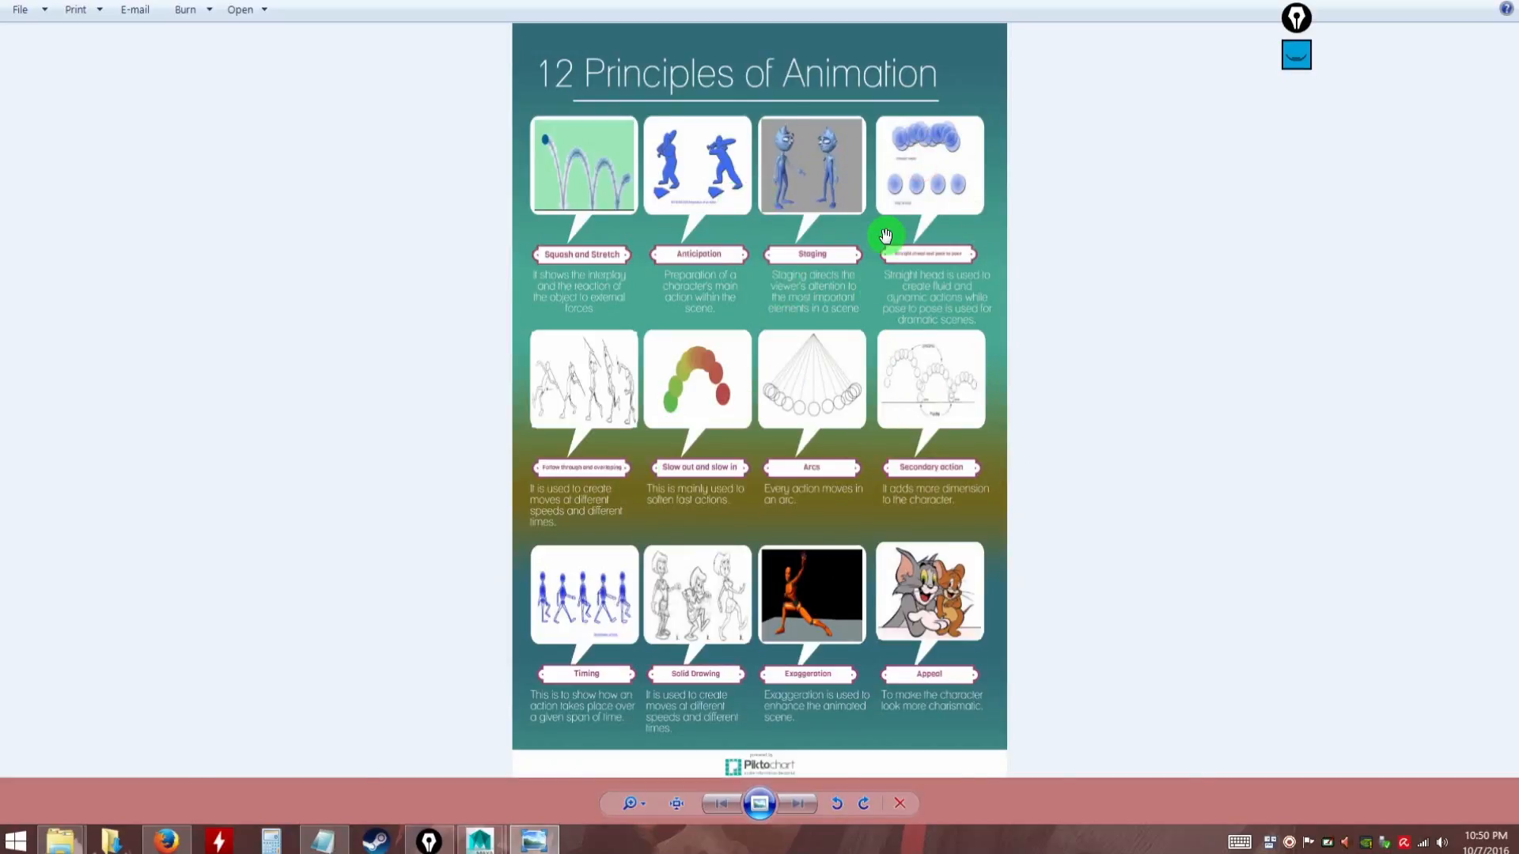
scroll(968, 195, up, 5)
drag(1237, 145, 581, 279)
drag(1145, 199, 1118, 276)
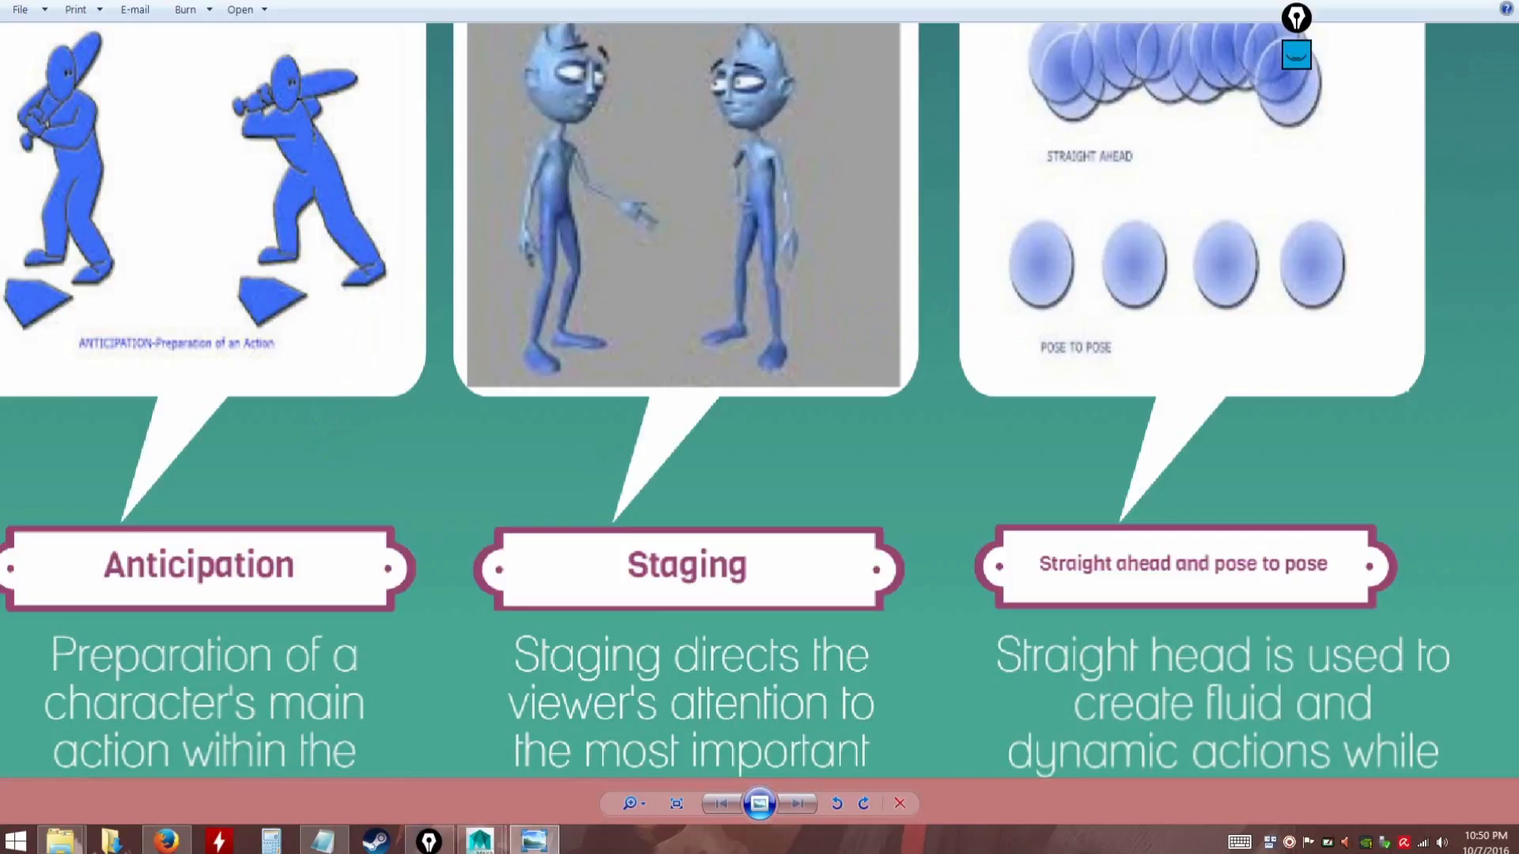
click(1499, 2)
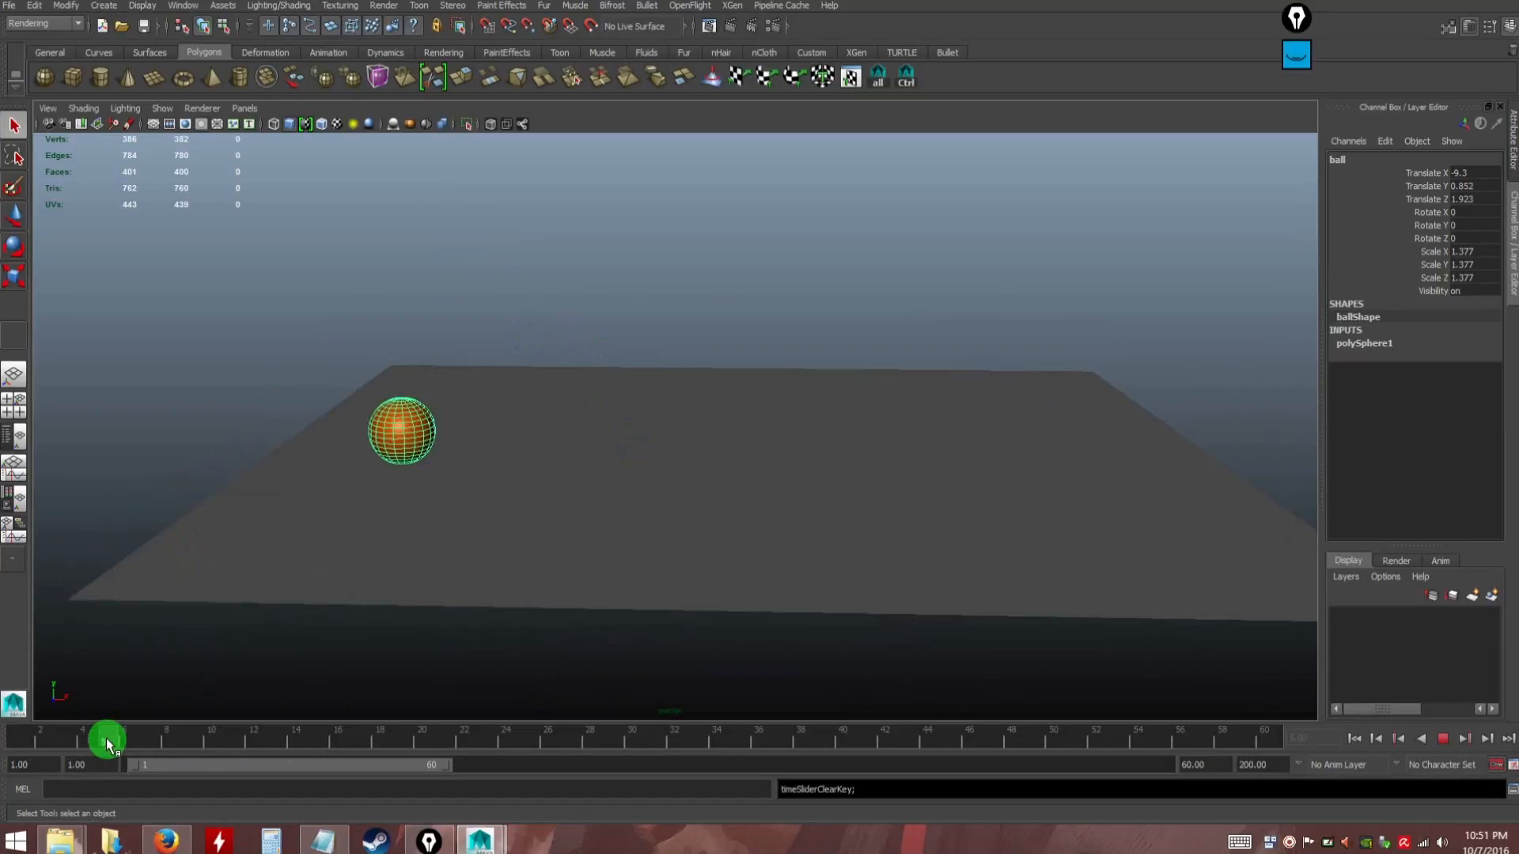
Stop the playback and set the current time to frame 6
click(125, 739)
alt+drag(428, 525, 532, 515)
alt+middle_drag(532, 515, 560, 498)
alt+drag(560, 499, 570, 526)
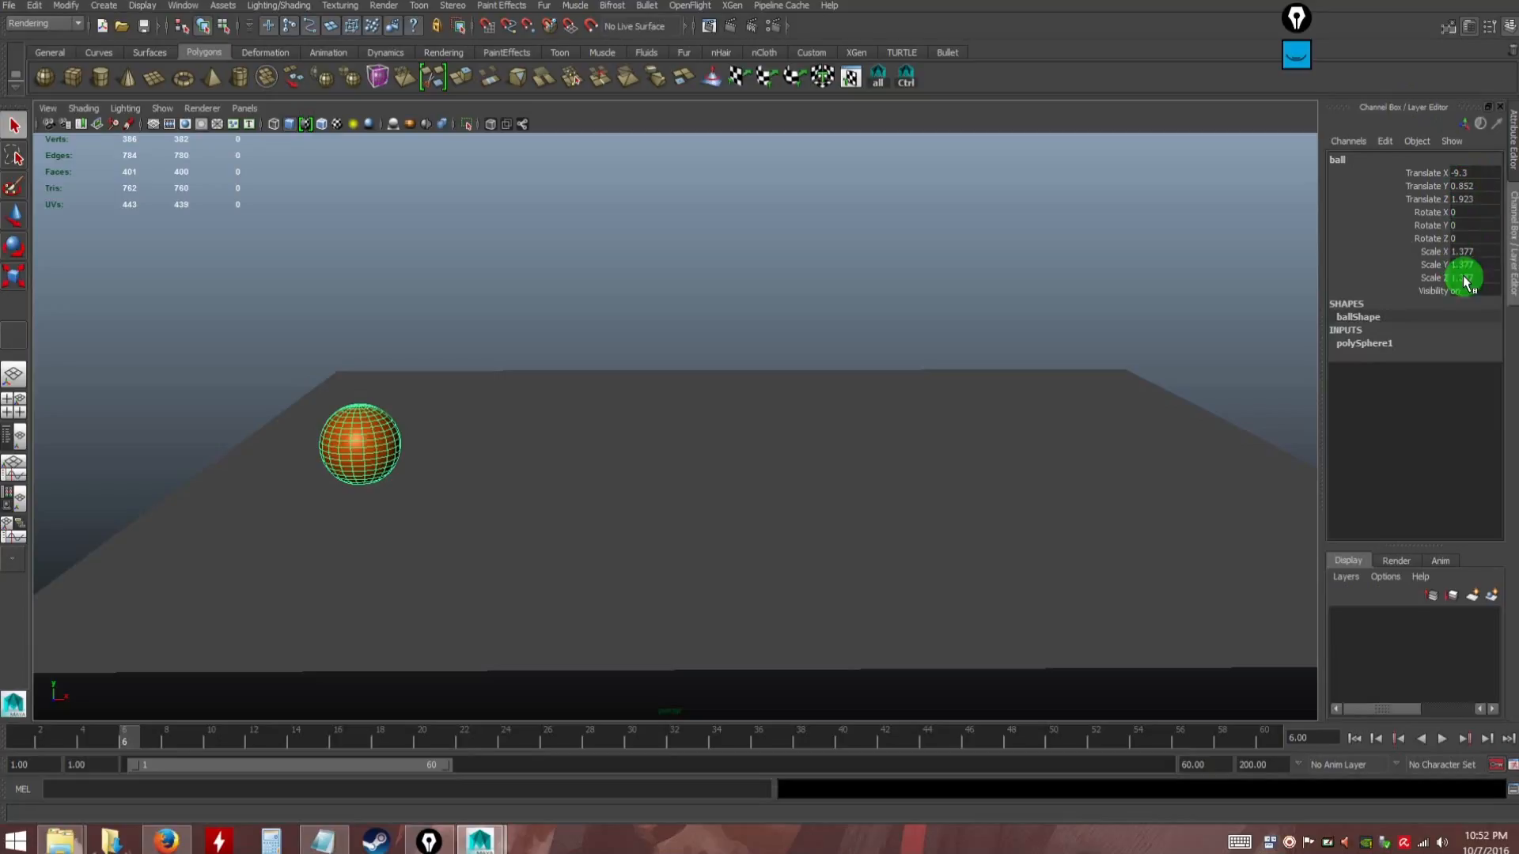
Reselect the ball and apply Freeze Transformations to it
click(156, 369)
click(355, 456)
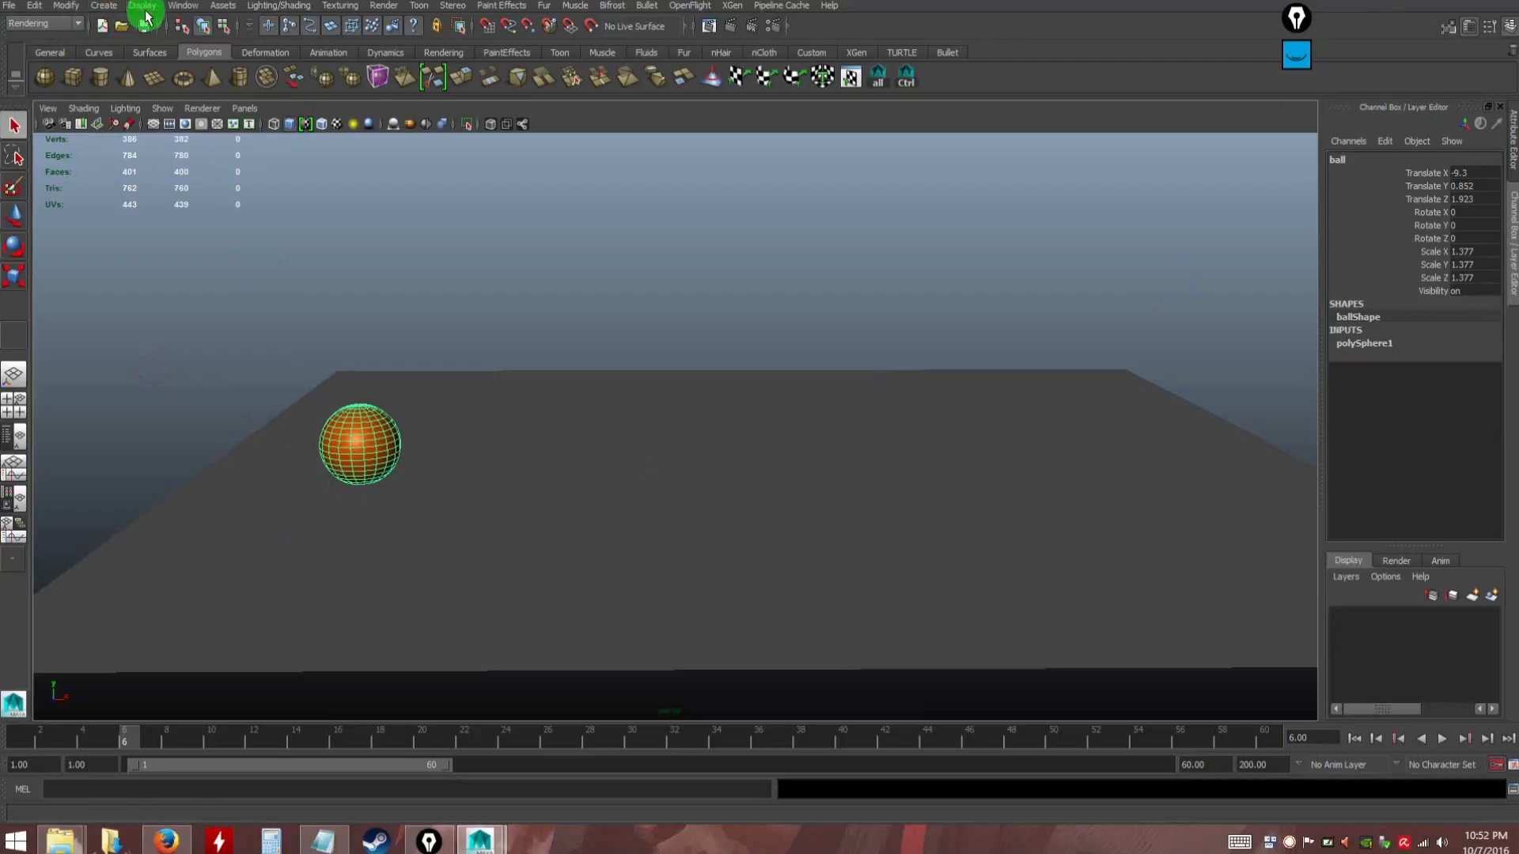
click(67, 6)
click(121, 62)
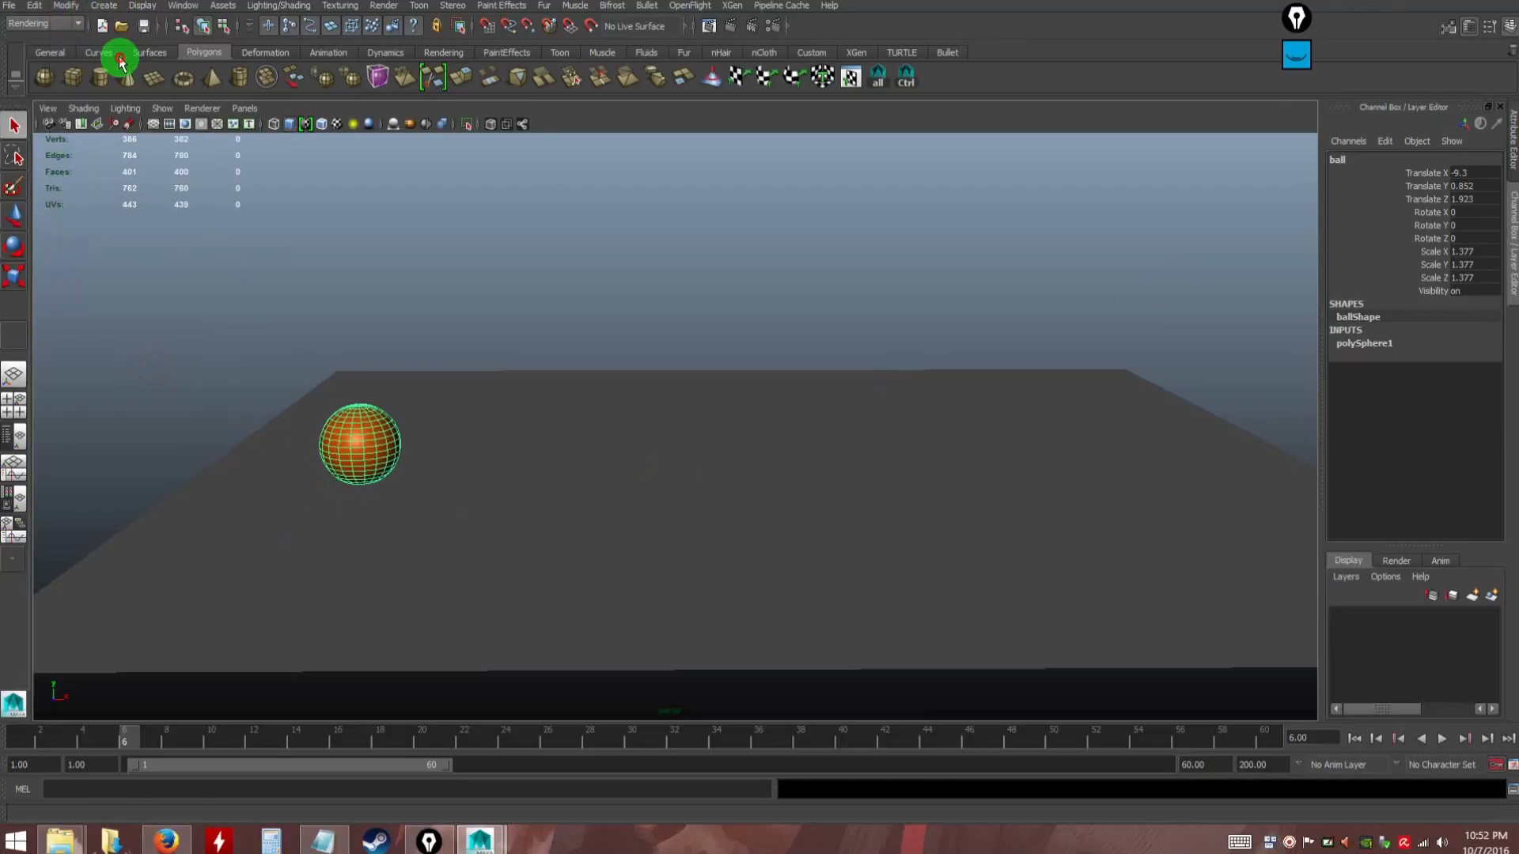
Reselect the ball and set a keyframe on all its transform channels at frame 6
click(170, 406)
click(383, 439)
alt+right_drag(461, 468, 458, 475)
alt+drag(457, 475, 468, 509)
alt+right_drag(468, 508, 466, 528)
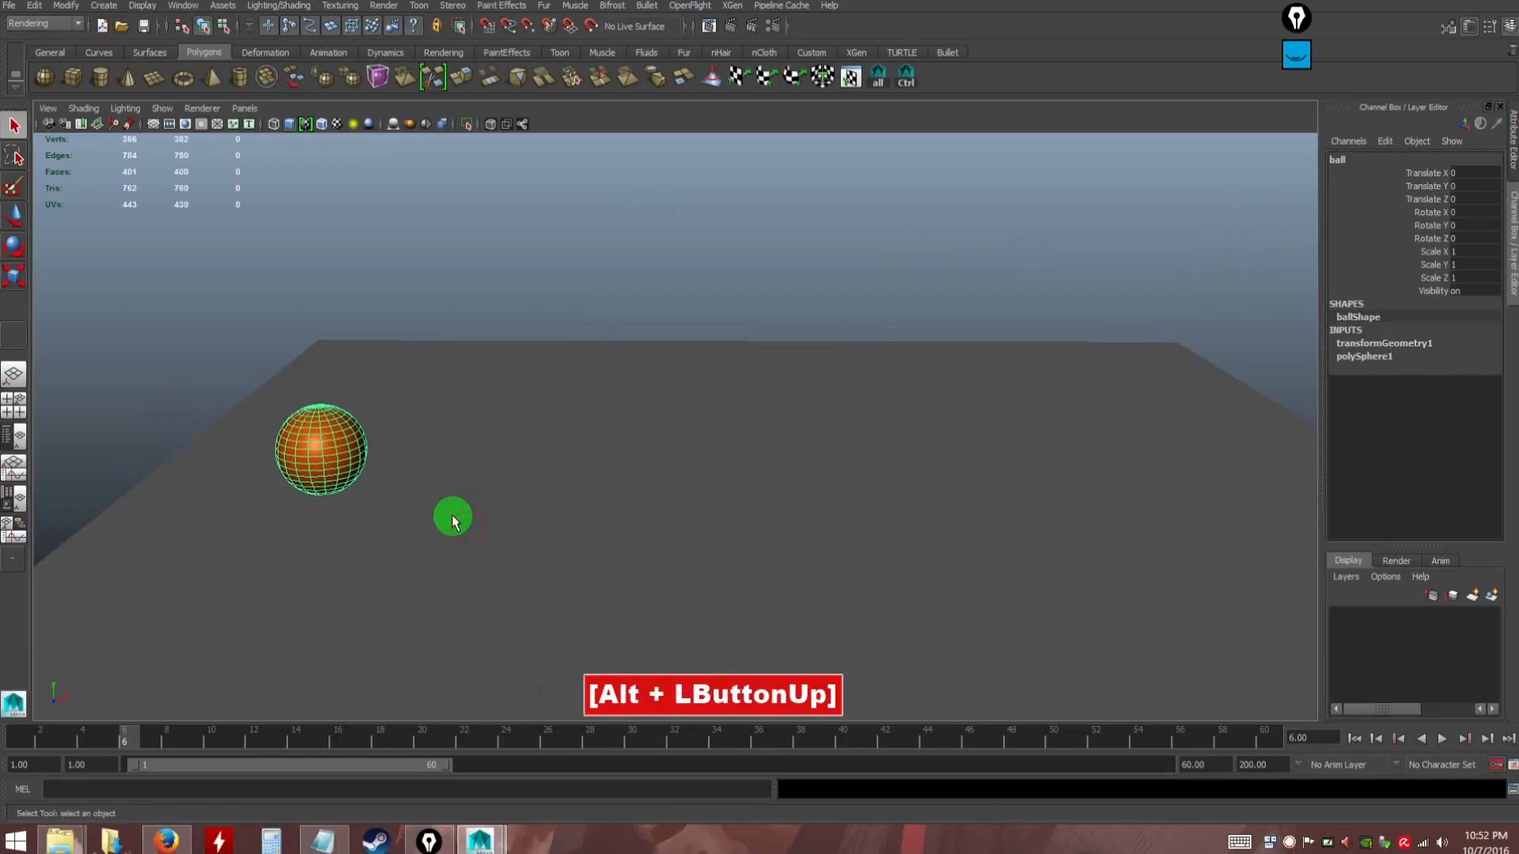
key(s)
alt+drag(451, 522, 411, 506)
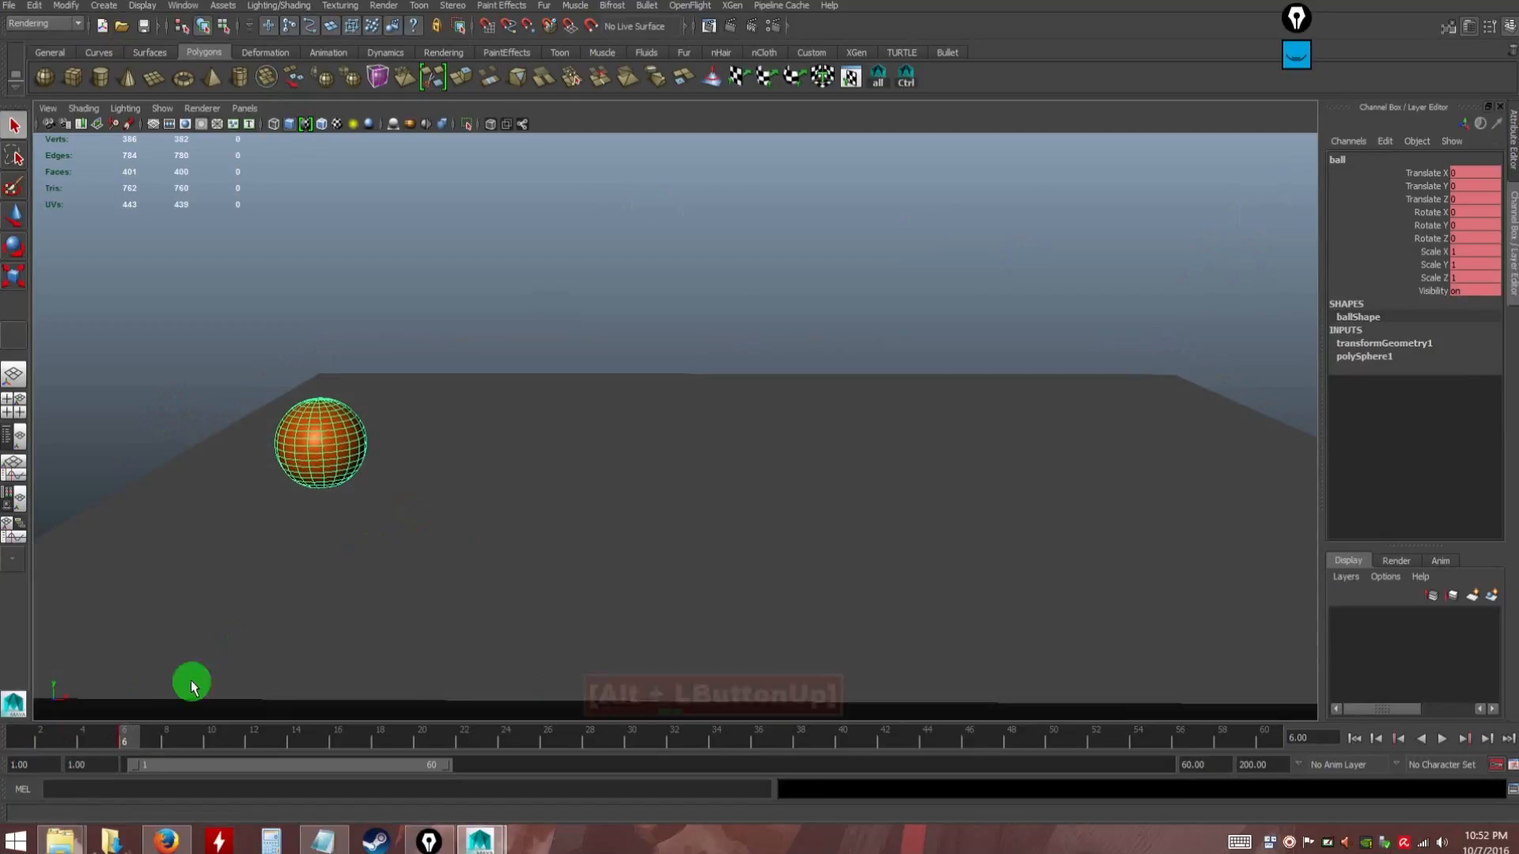
alt+drag(370, 563, 372, 564)
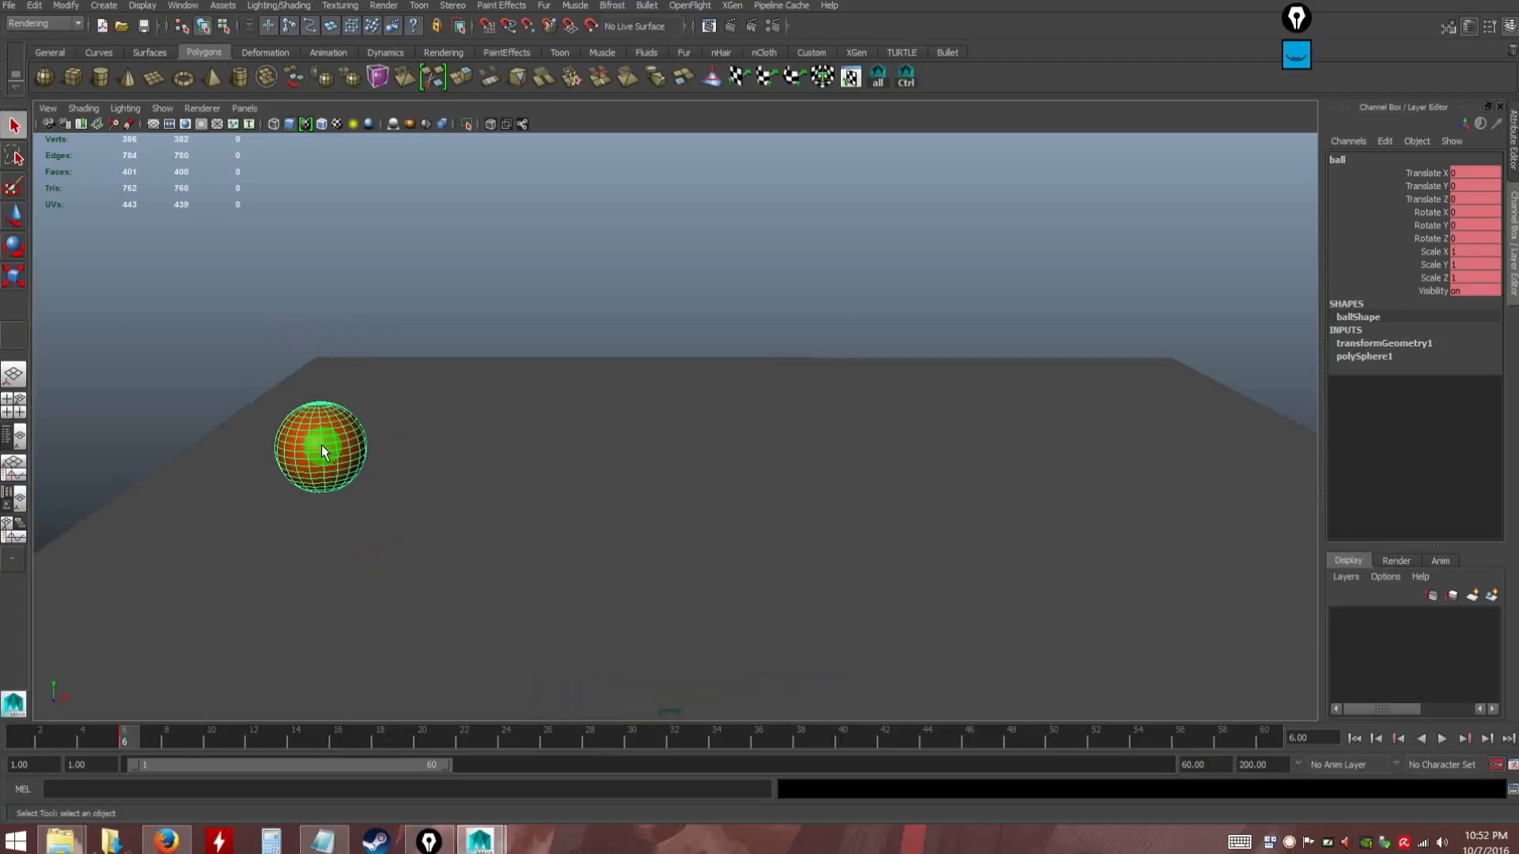
Scrub the timeline from frame 6 to frame 11 with the ball selected, and step back to frame 9
drag(156, 722, 130, 743)
click(288, 470)
click(131, 745)
drag(135, 745, 237, 742)
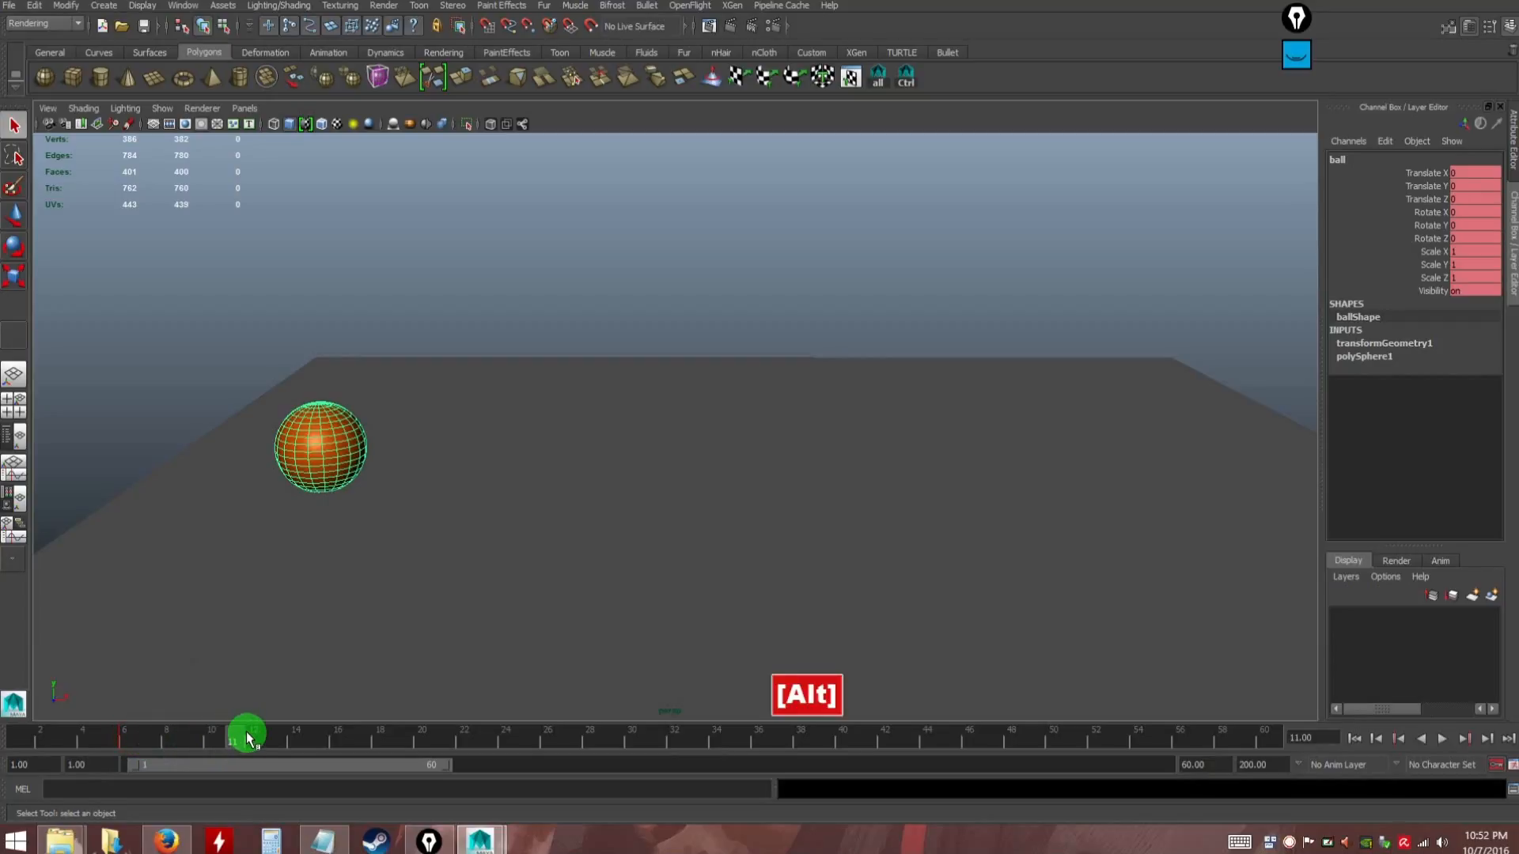
key(alt+comma)
key(alt+comma)
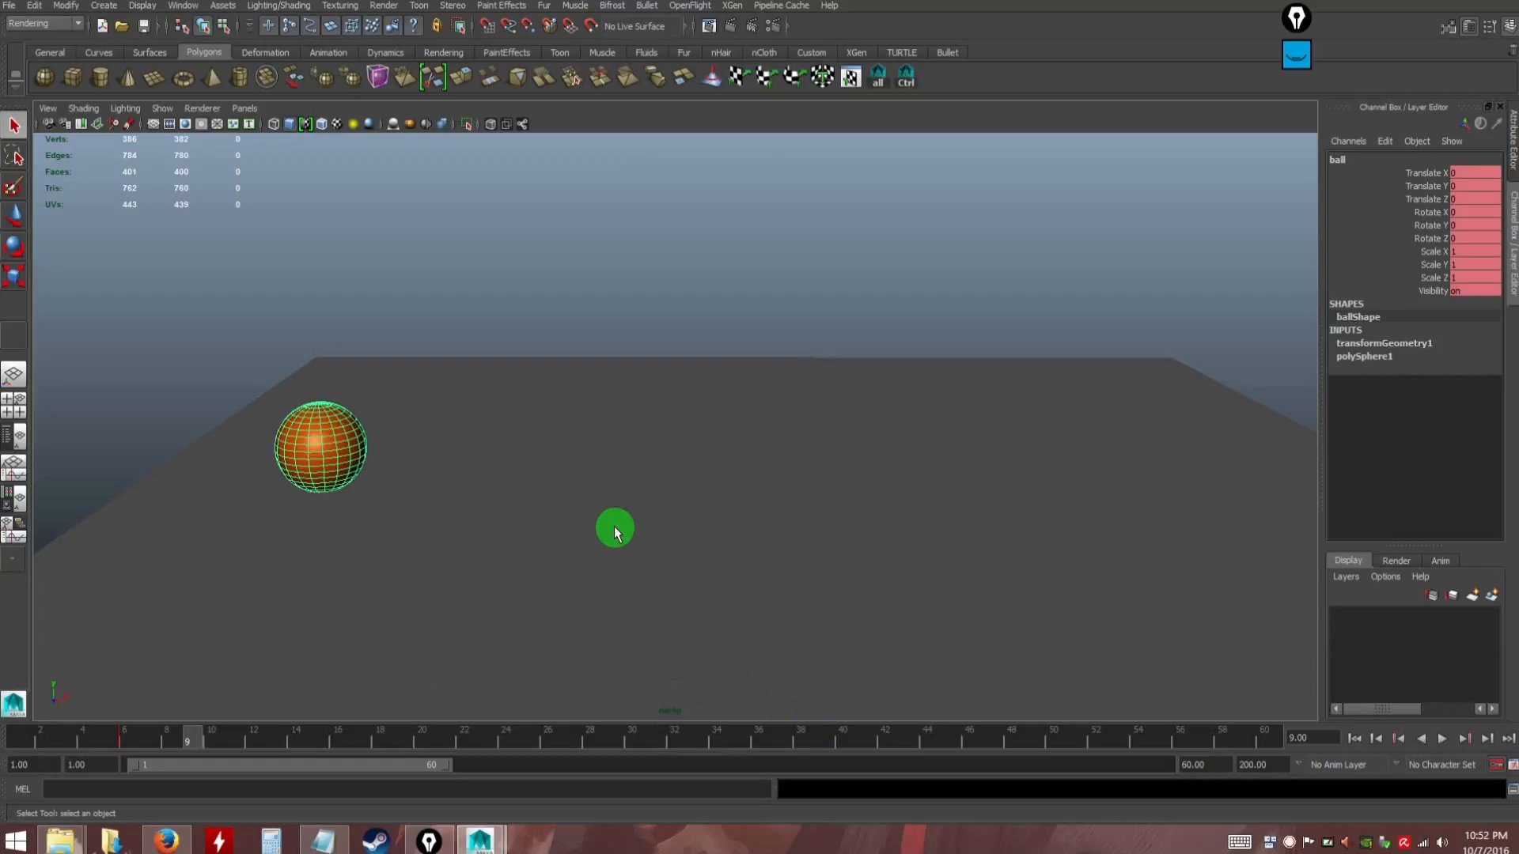
Step the current time backward and forward one frame at a time around frames 6 to 9
alt+drag(615, 529, 595, 333)
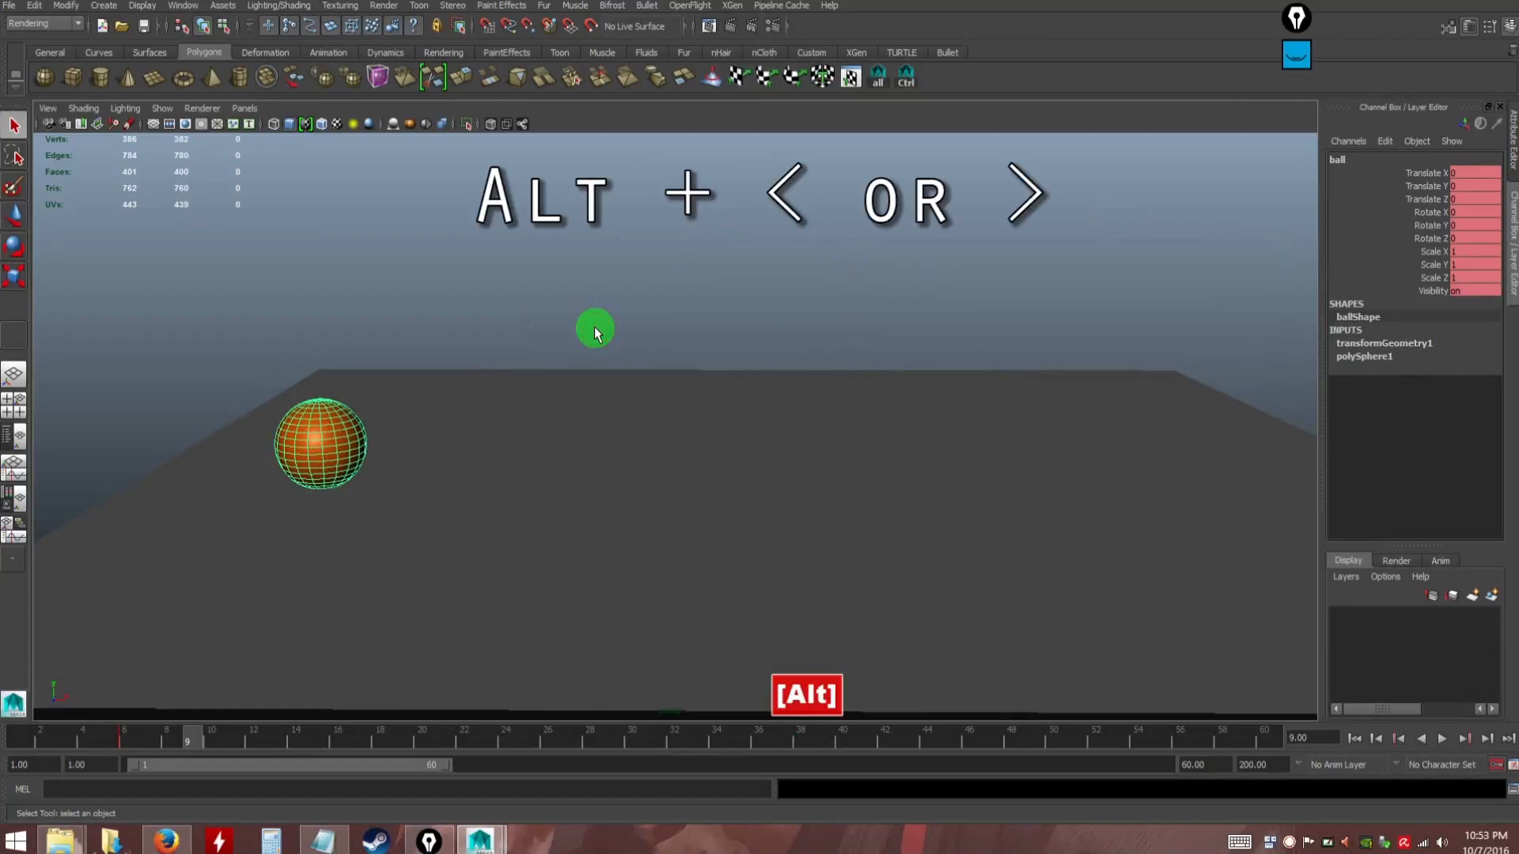
key(alt+comma)
key(alt+comma)
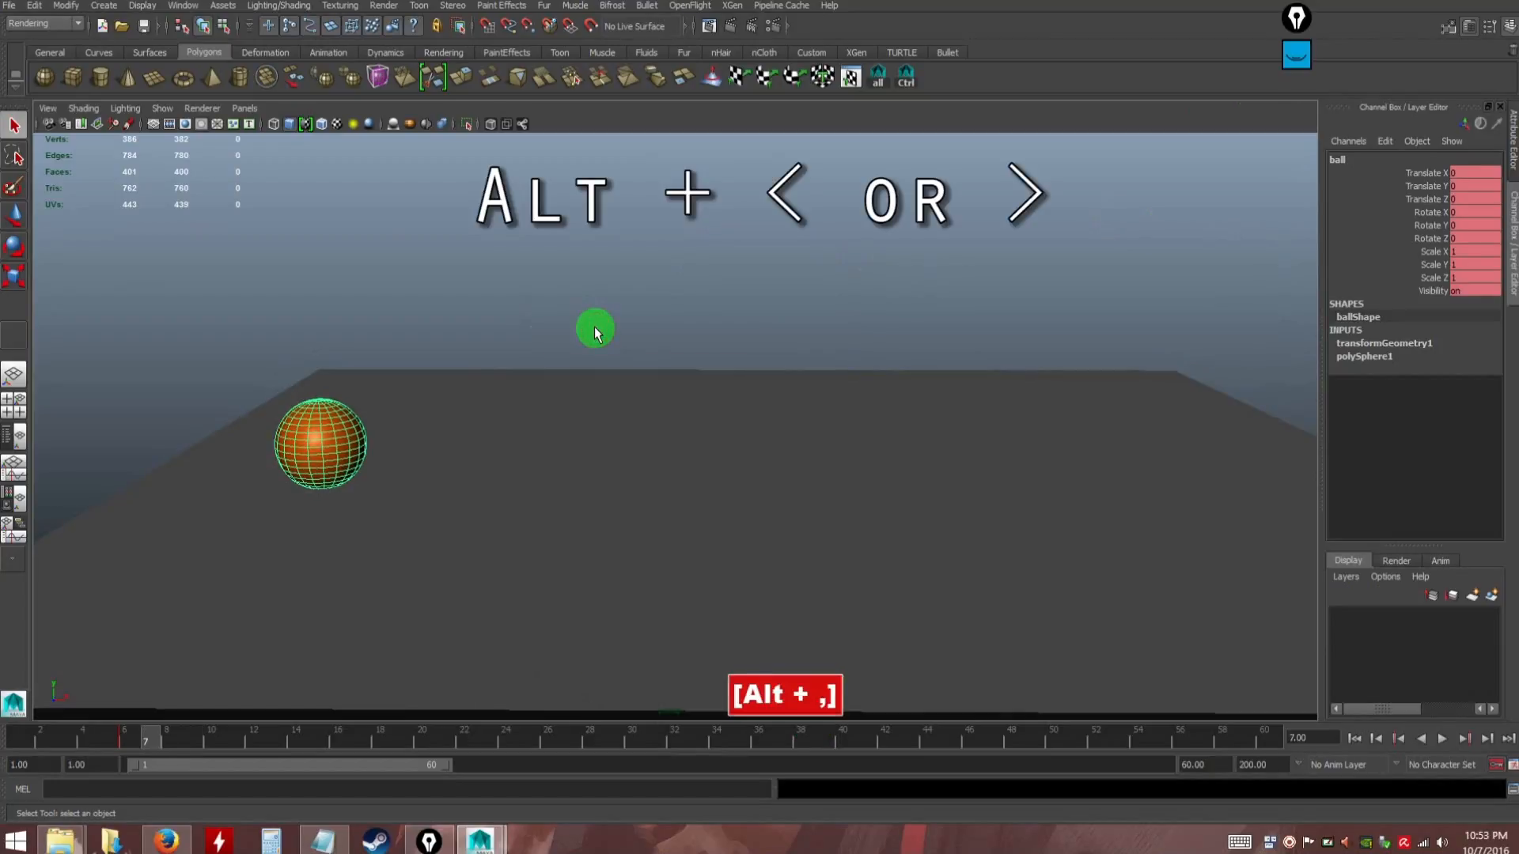
key(alt+period)
key(alt+period)
key(alt+comma)
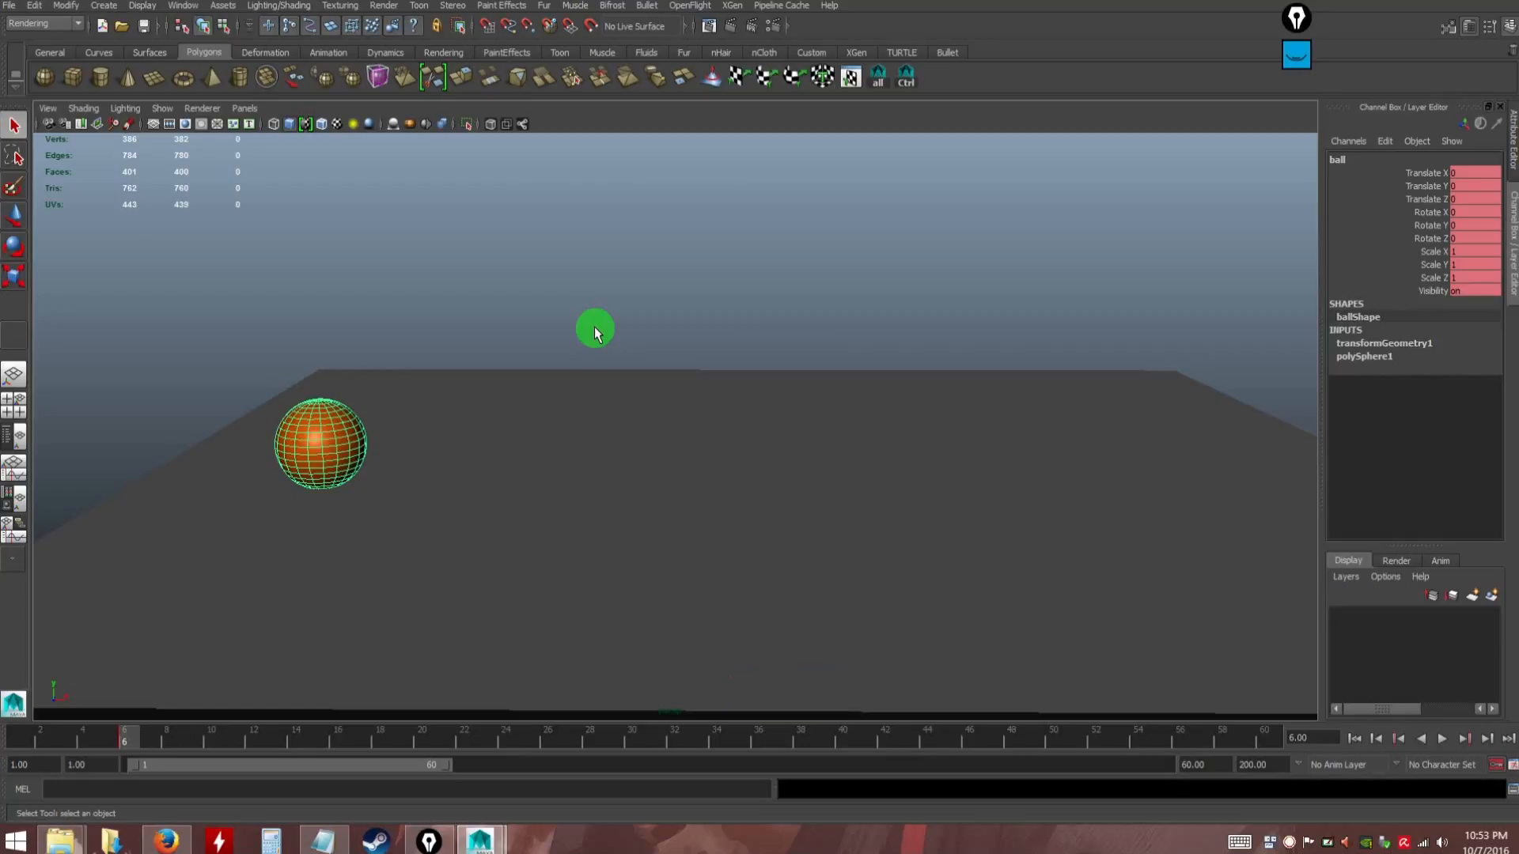
key(alt+period)
Set the current time to frame 11 and reselect the ball, framing it closer in the perspective view
mouse_move(146, 745)
mouse_down()
mouse_move(126, 743)
mouse_move(235, 746)
mouse_up()
click(413, 260)
click(328, 416)
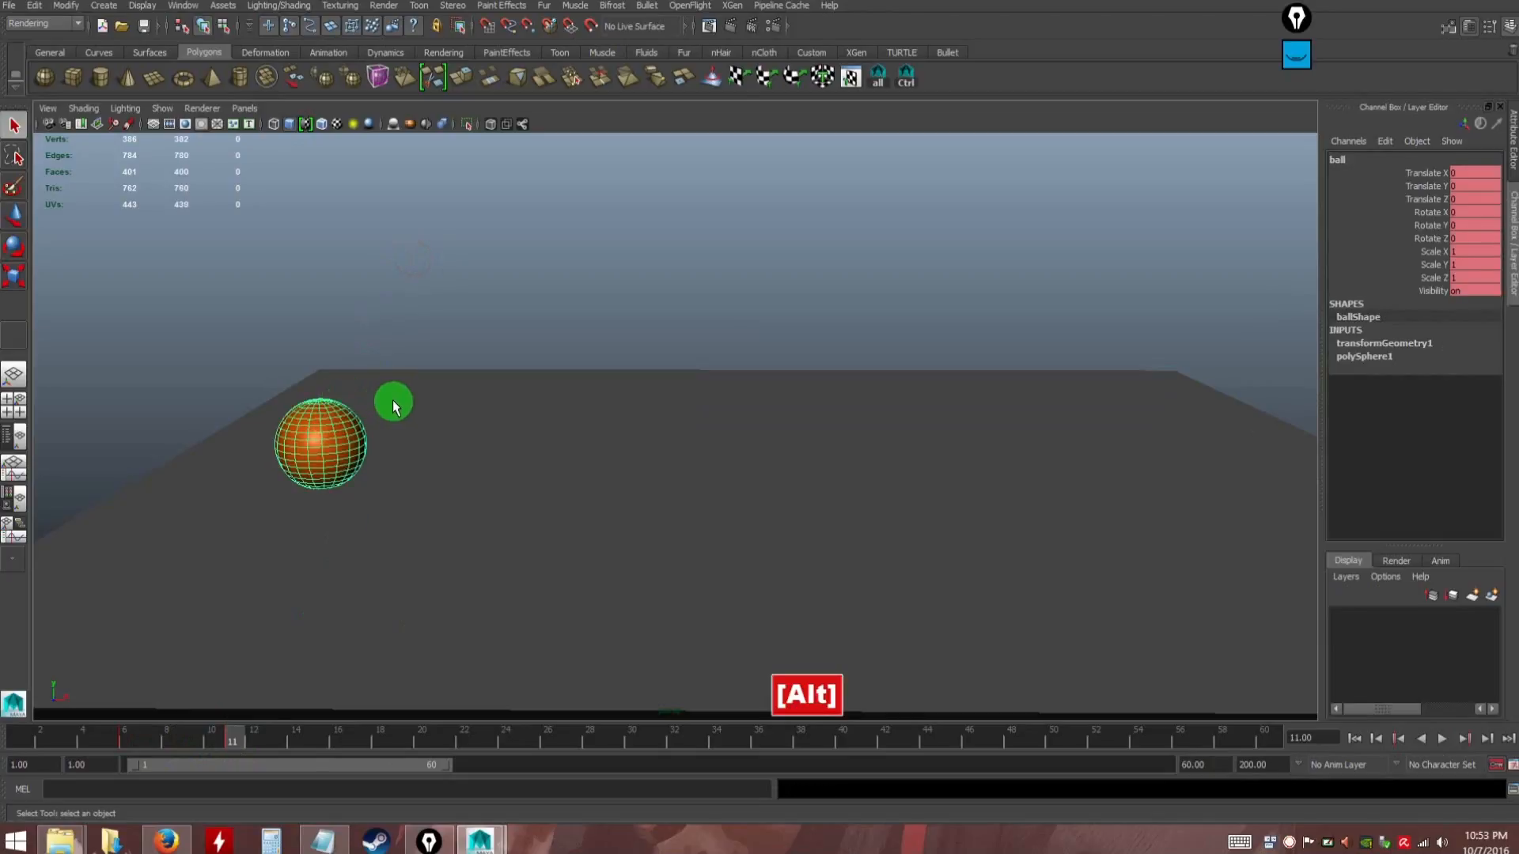
alt+right_drag(393, 403, 404, 420)
alt+drag(404, 418, 397, 420)
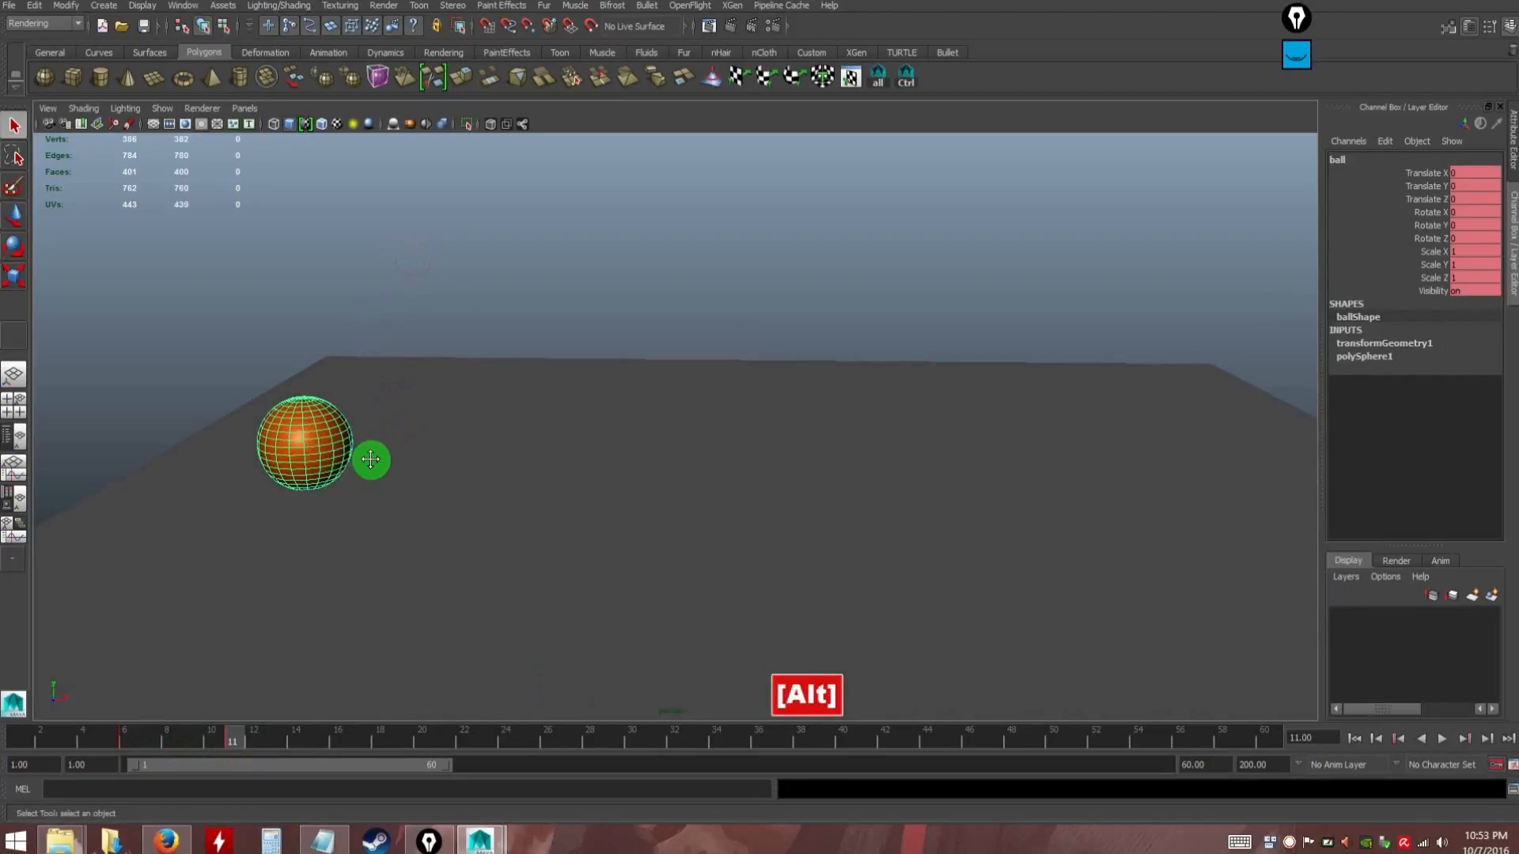
alt+right_drag(396, 448, 406, 473)
alt+drag(407, 473, 405, 465)
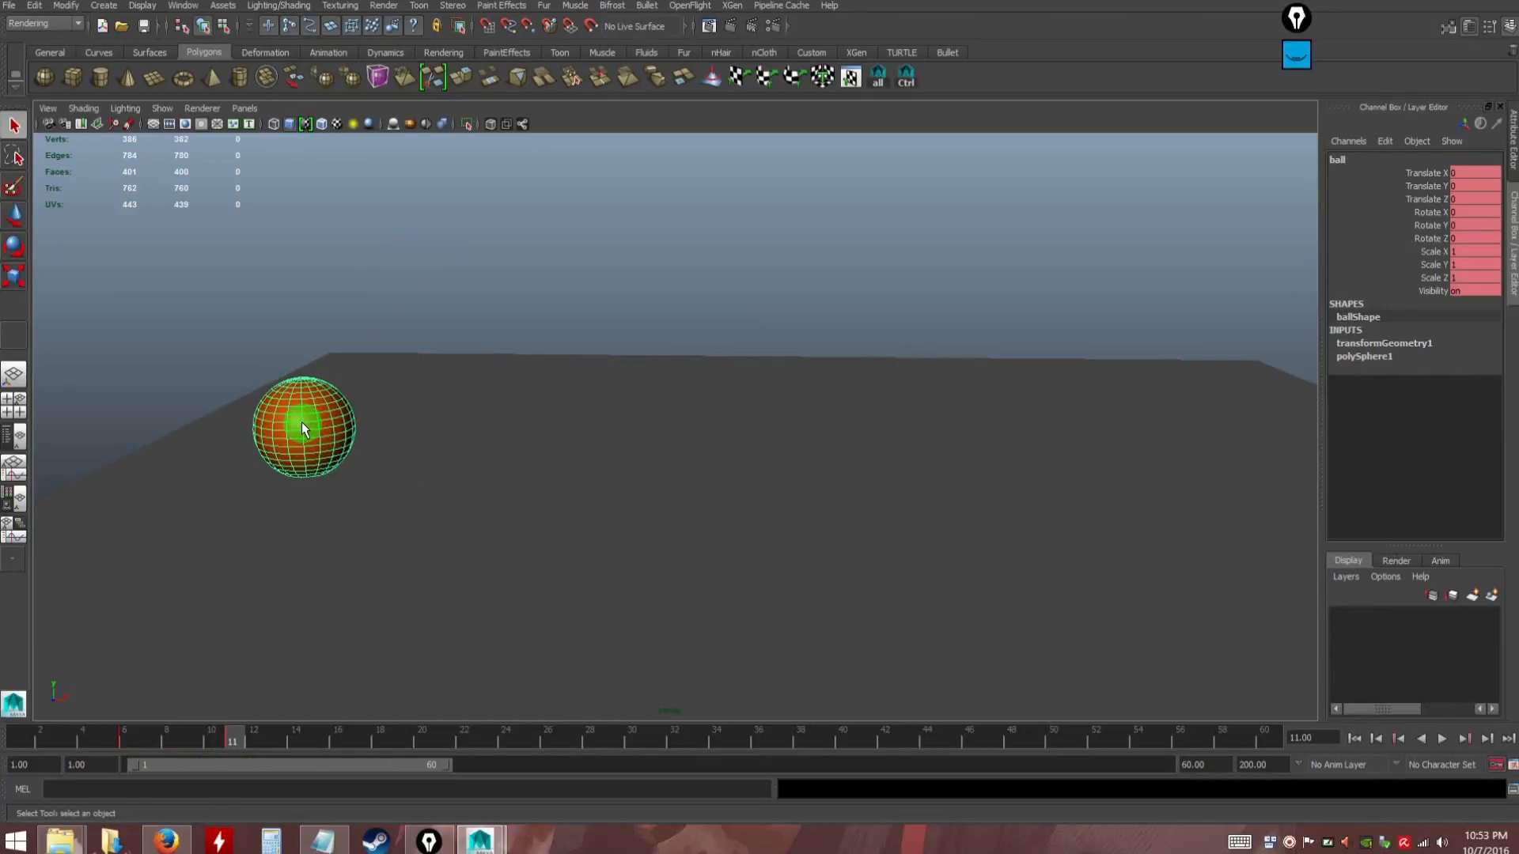
alt+middle_drag(393, 444, 390, 488)
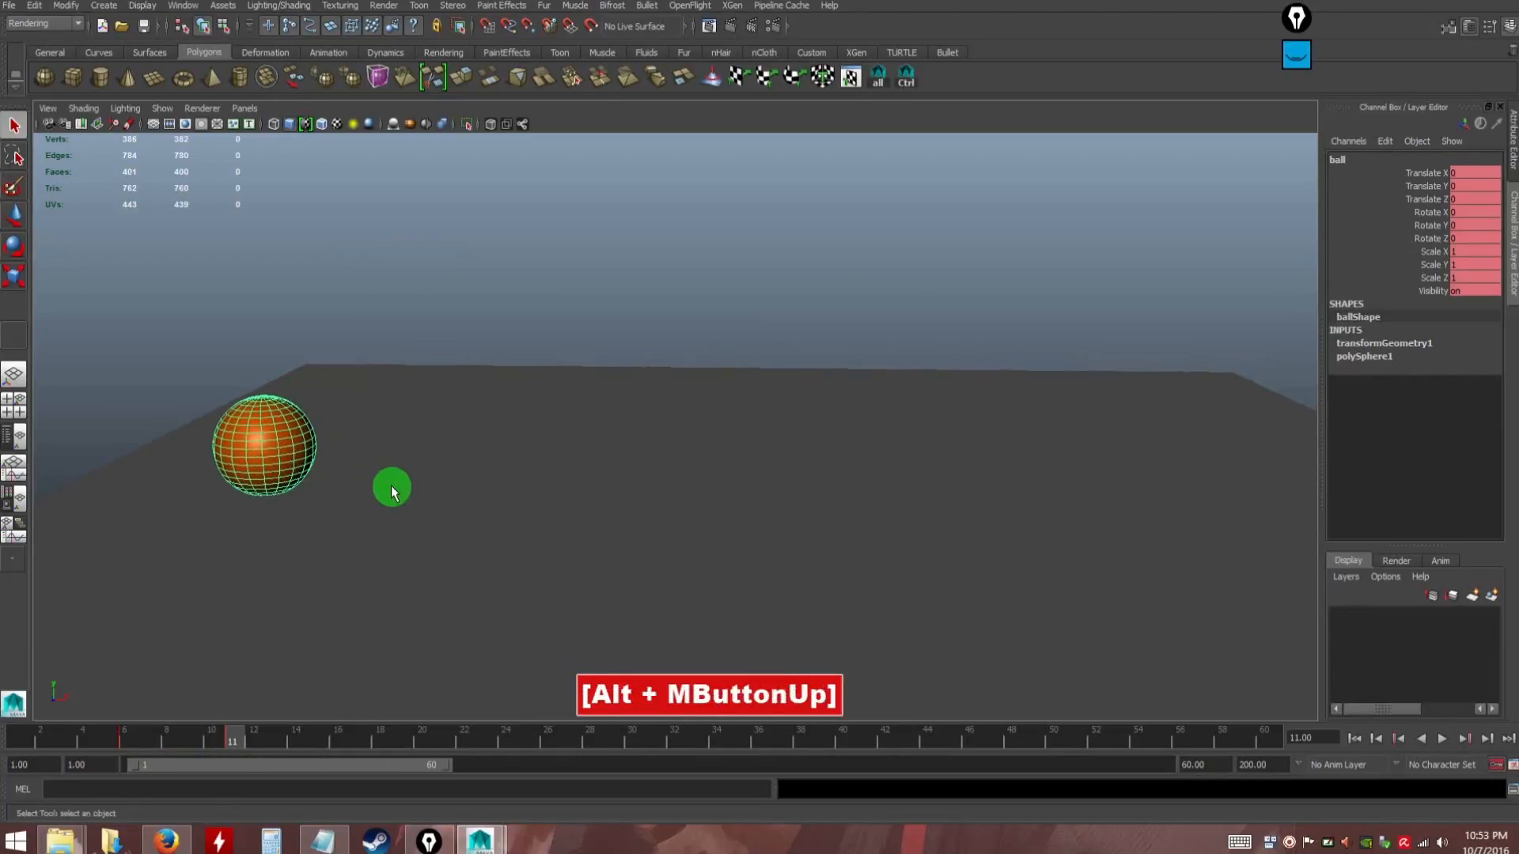
alt+right_drag(390, 488, 387, 465)
key(w)
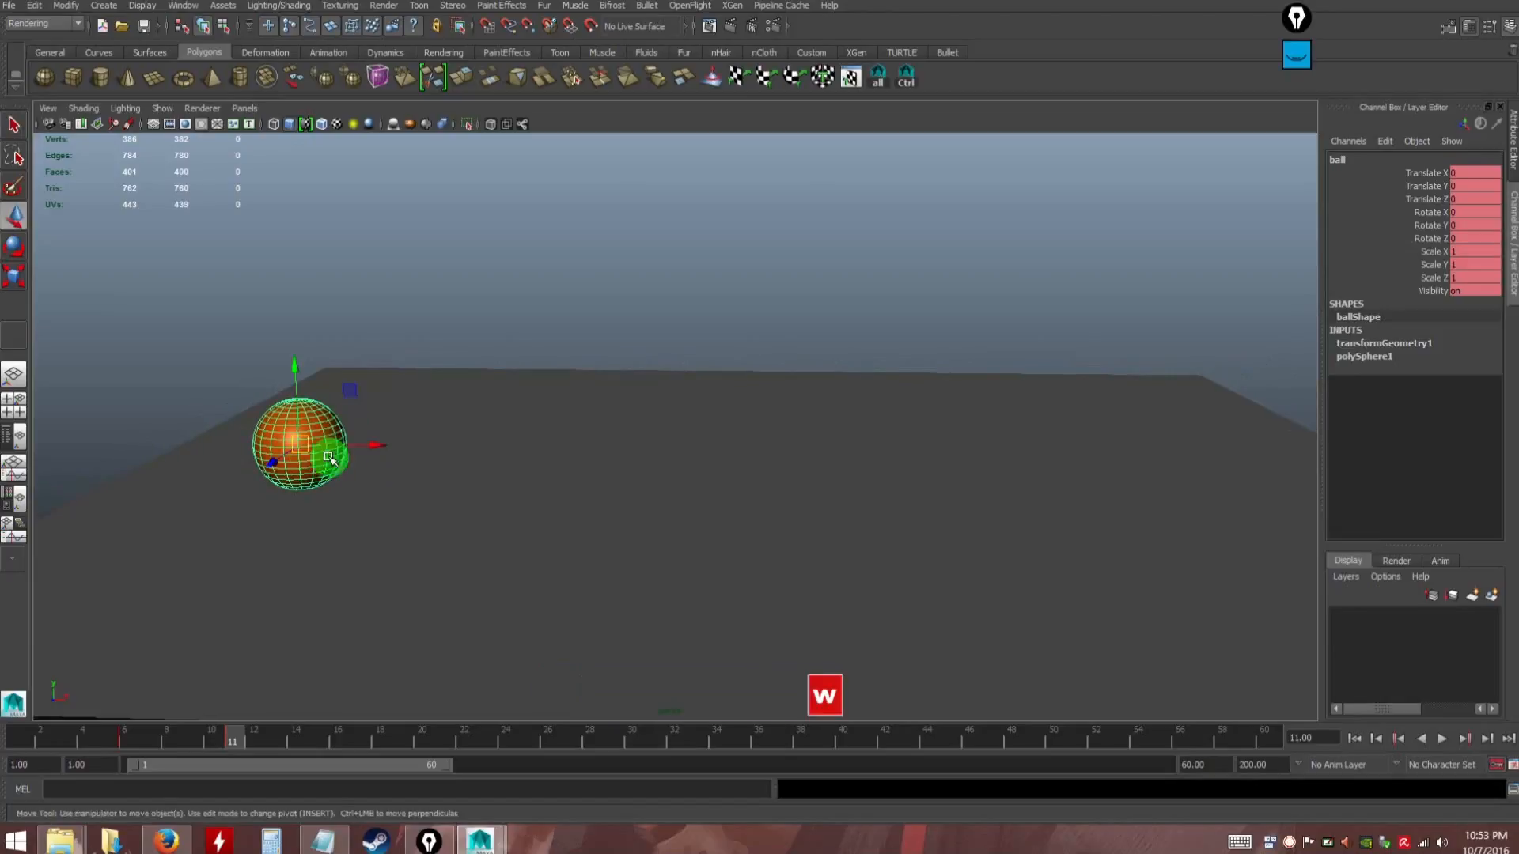
drag(347, 390, 625, 446)
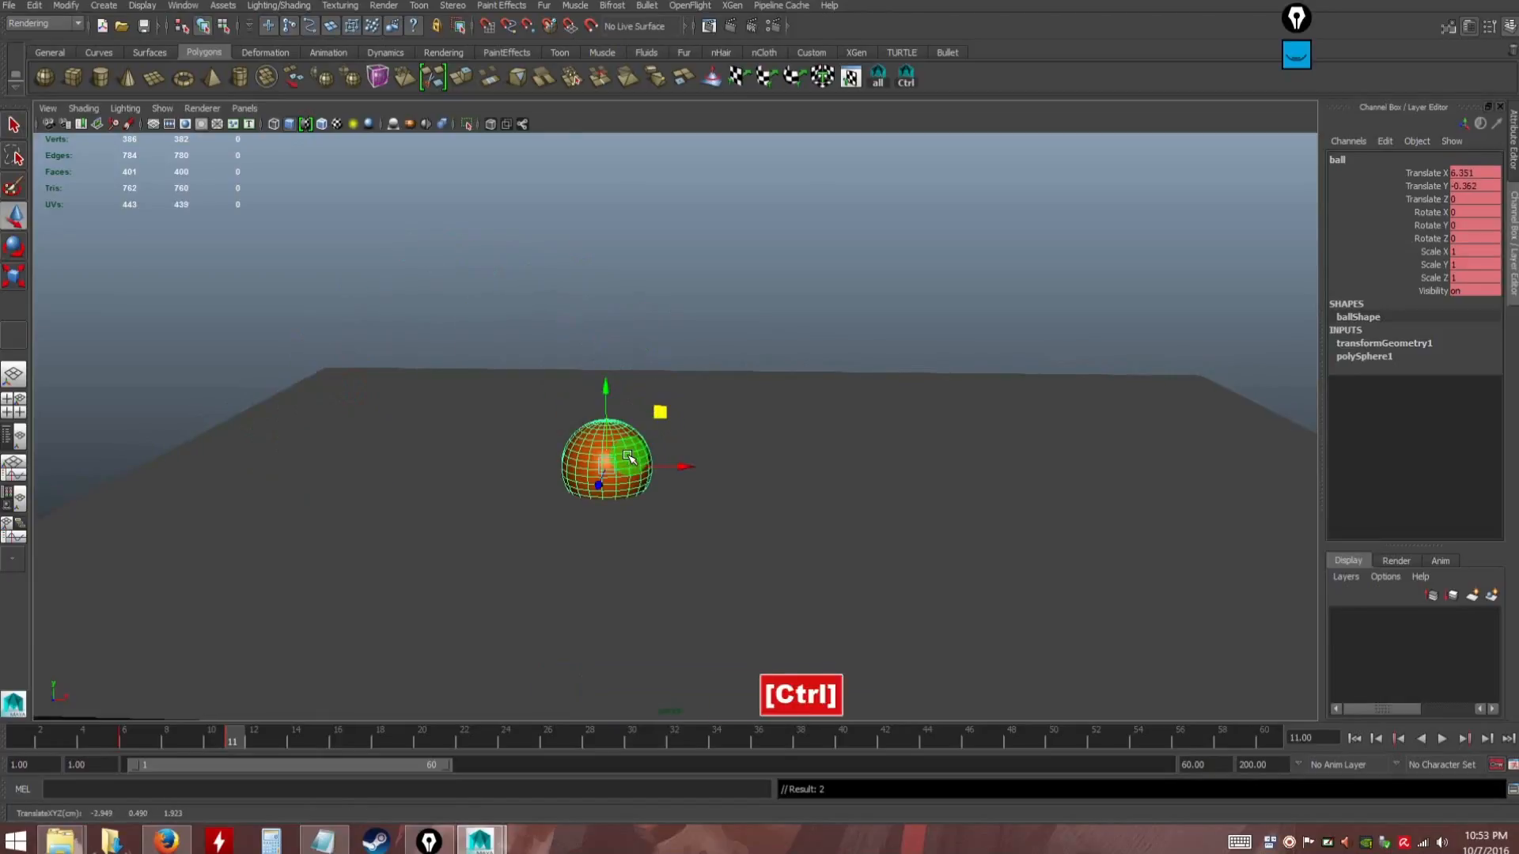
key(ctrl+z)
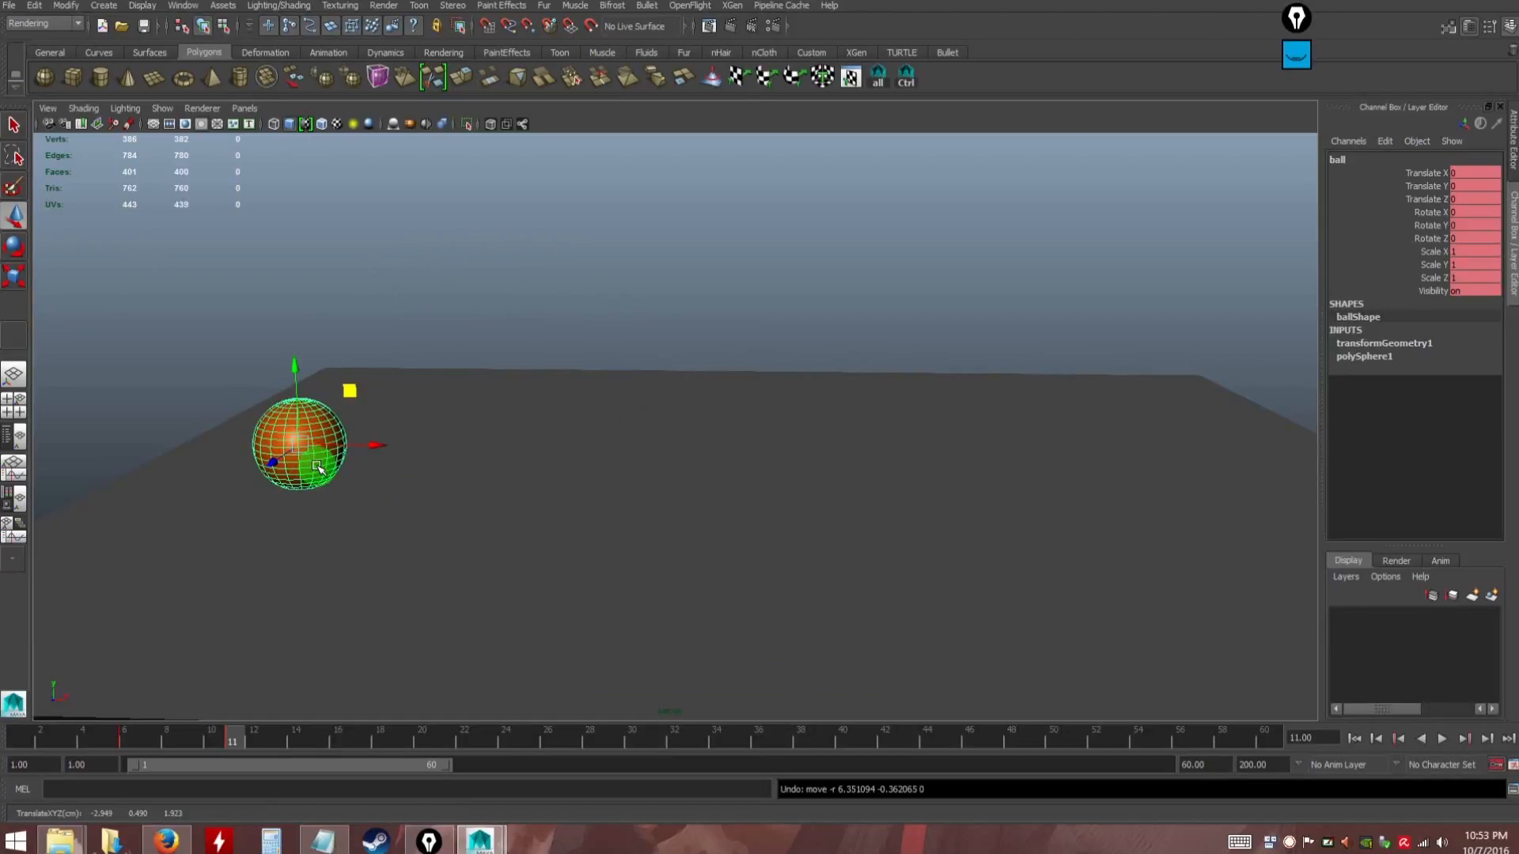
Squash the ball at frame 11 by scaling it to about 0.498 in Y and 1.402 in X and Z
alt+right_drag(451, 424, 481, 474)
mouse_move(480, 475)
alt+middle_down()
mouse_move(465, 458)
mouse_move(500, 456)
alt+middle_up()
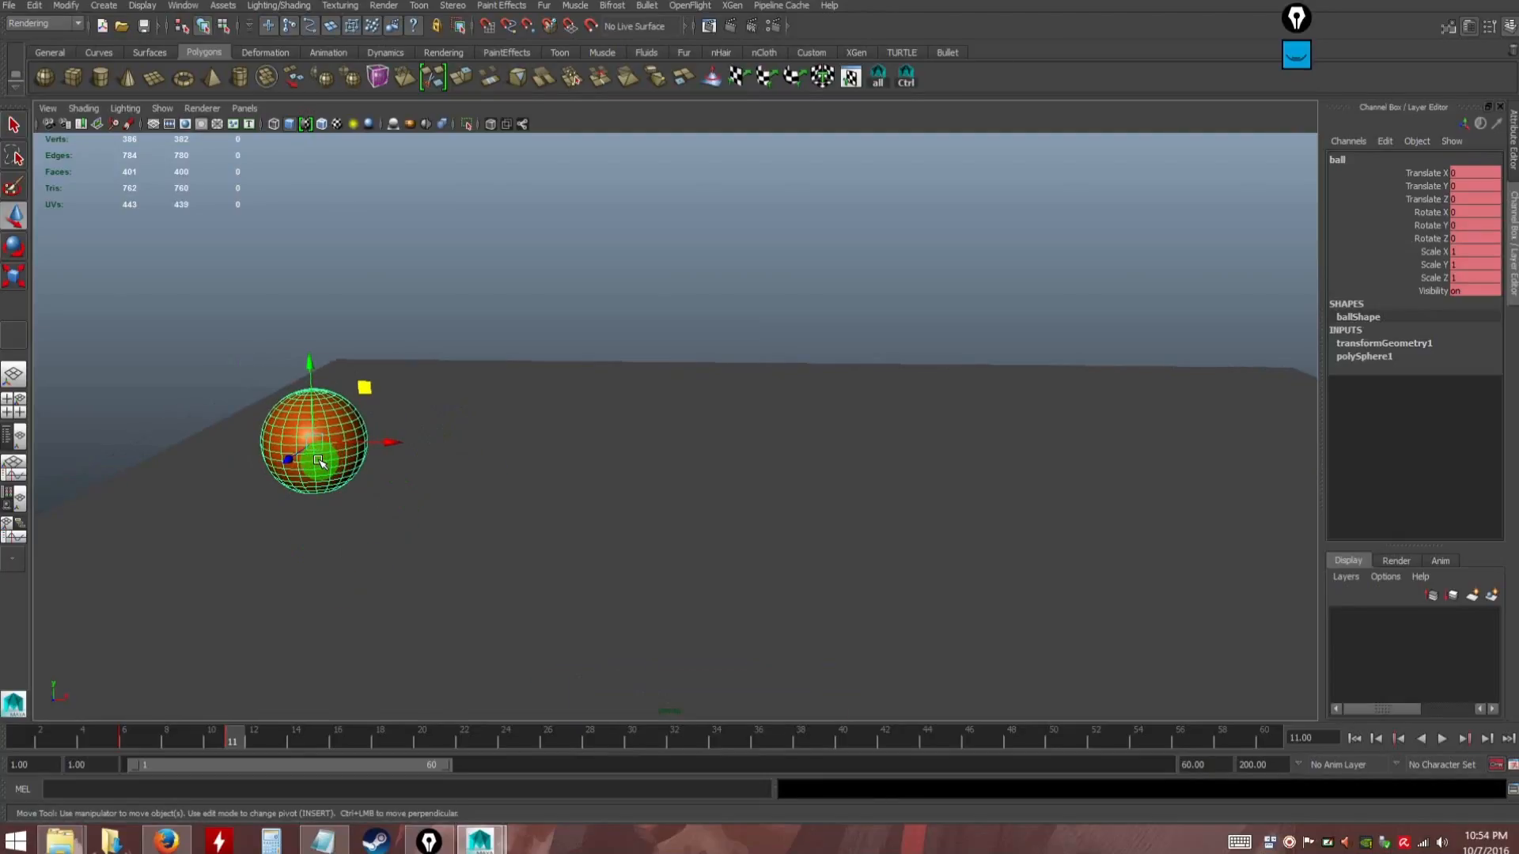
key(r)
key(ctrl)
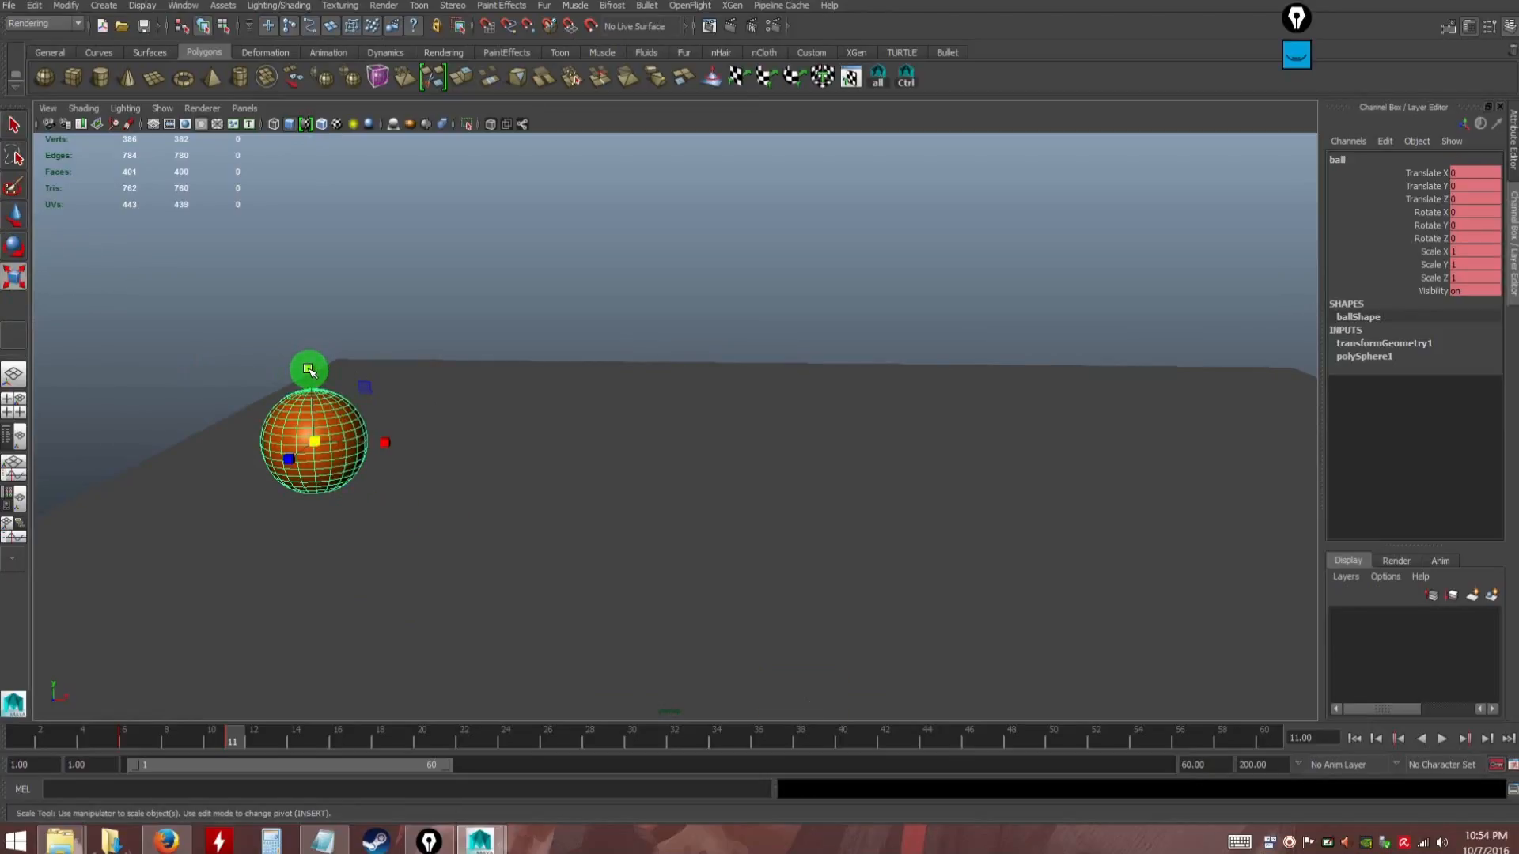
key(ctrl)
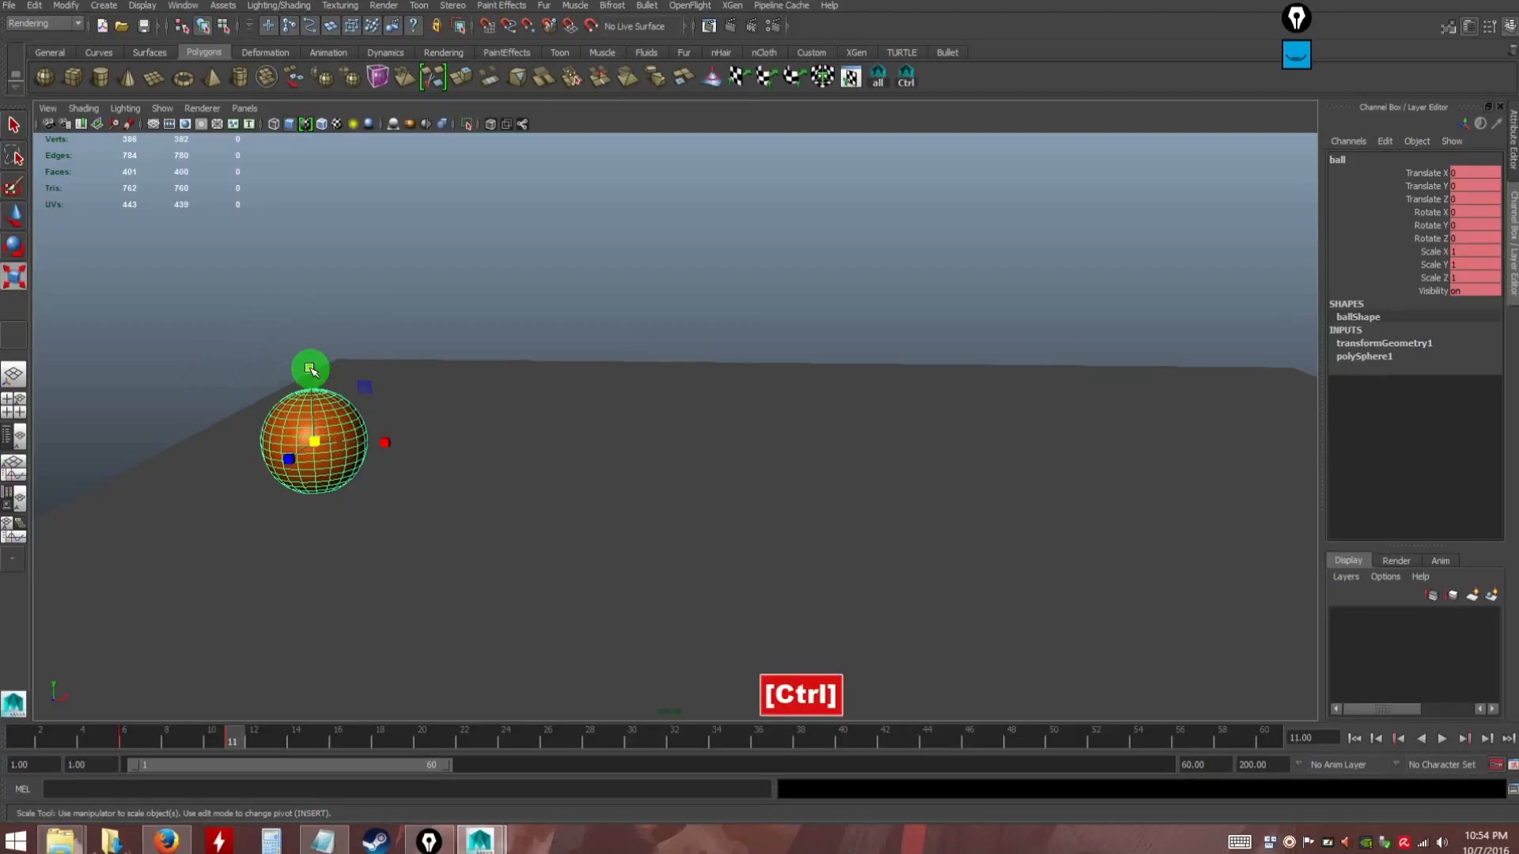
drag(310, 369, 310, 405)
alt+drag(347, 494, 347, 498)
alt+middle_drag(346, 497, 441, 491)
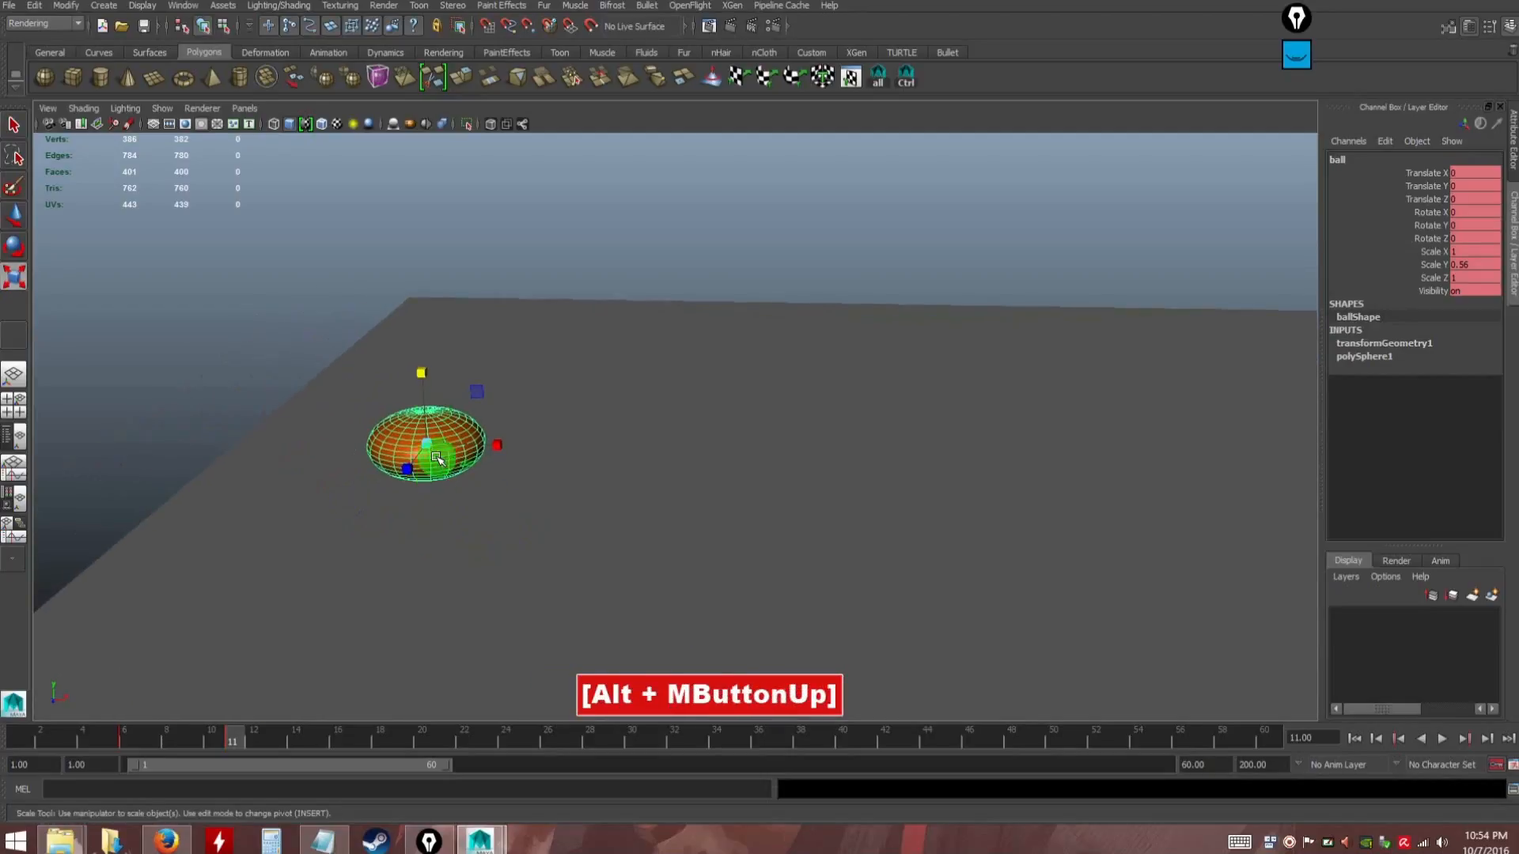
drag(421, 372, 532, 457)
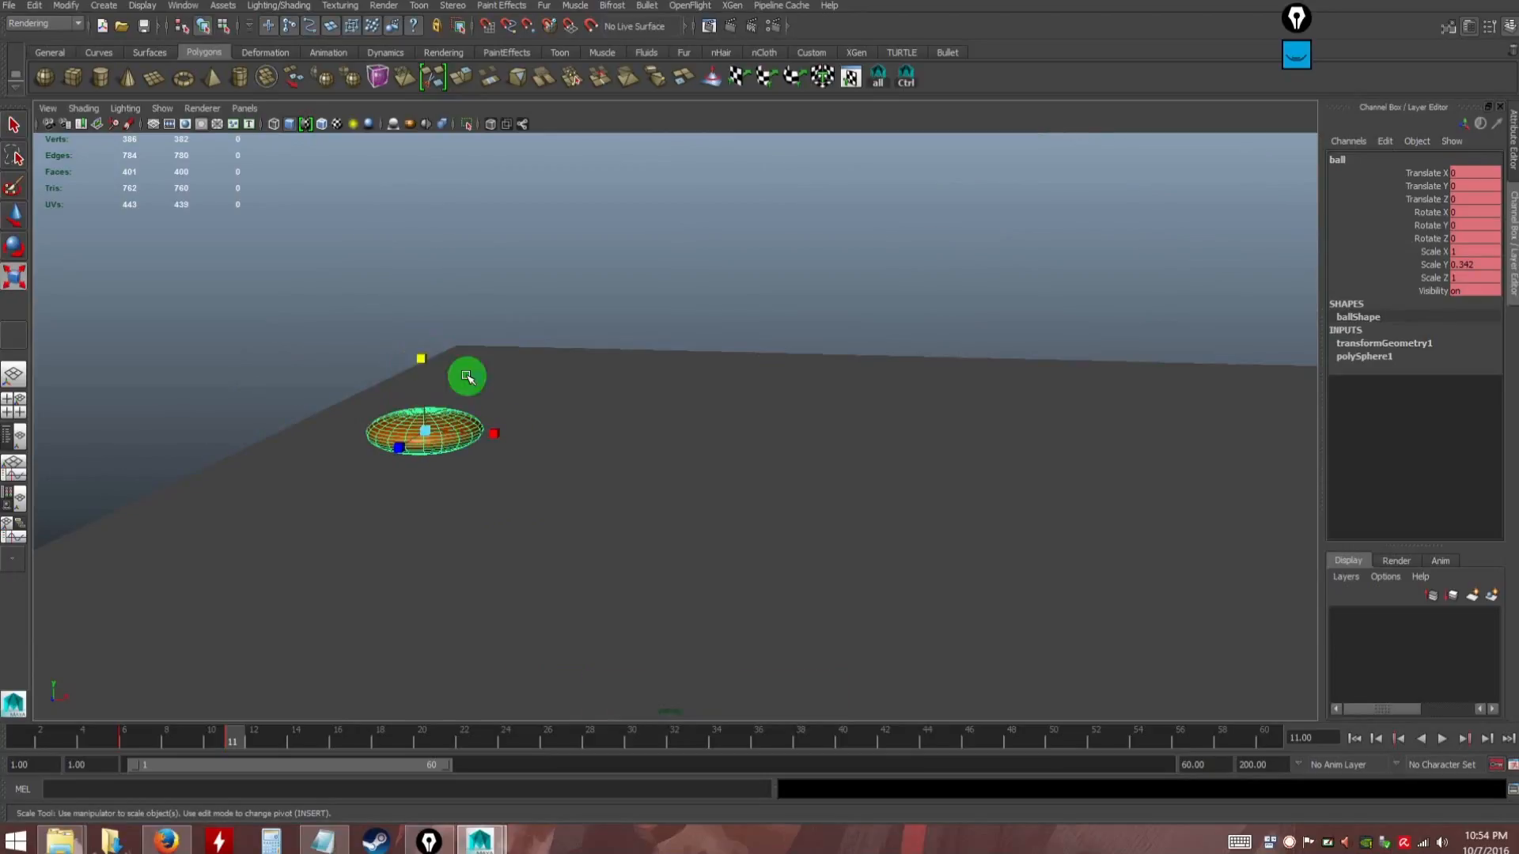
drag(425, 358, 422, 390)
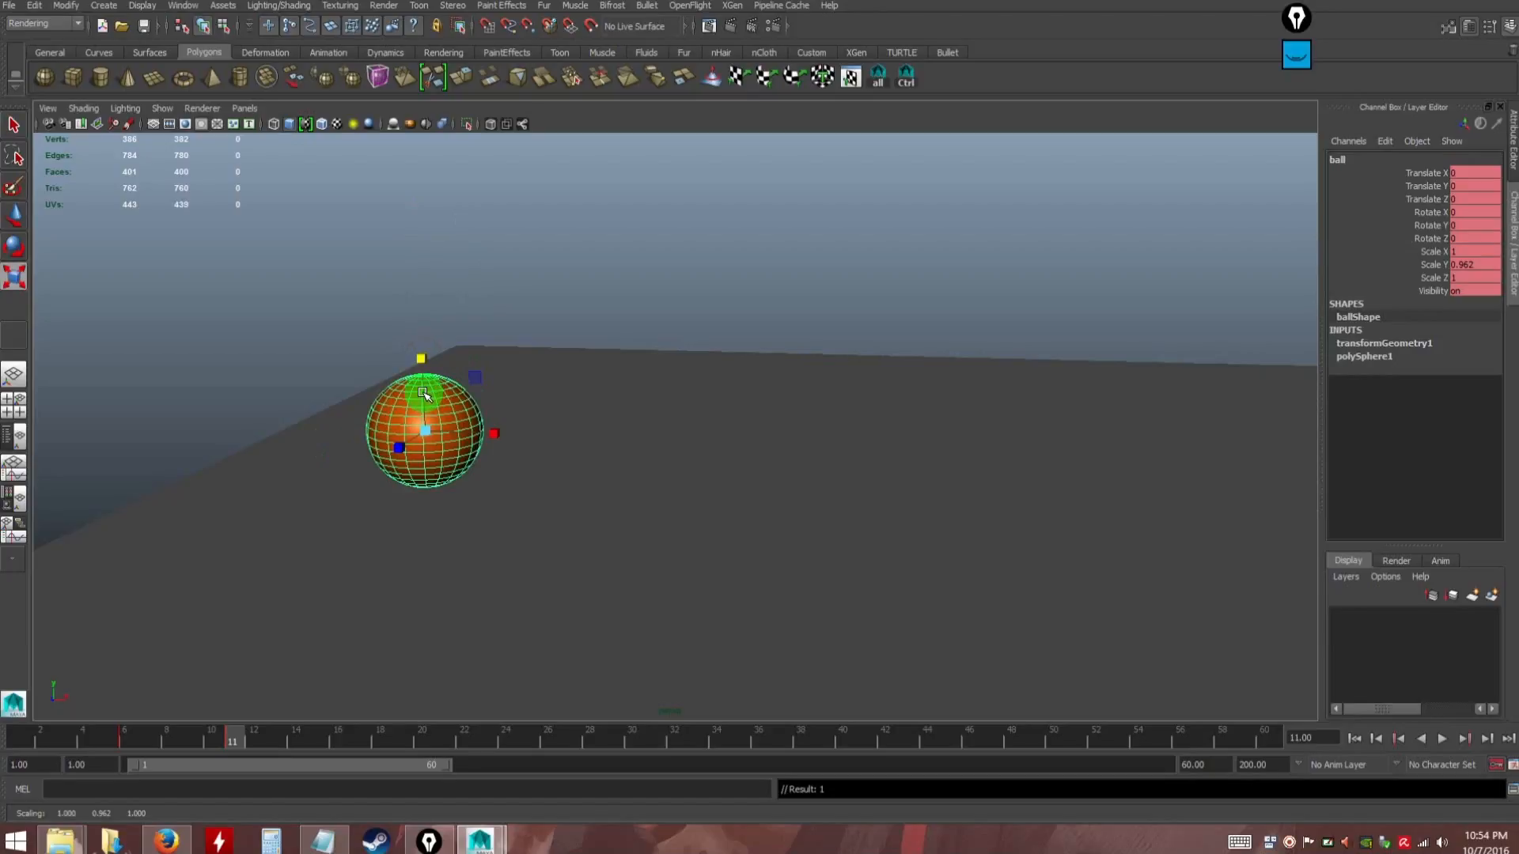
drag(421, 357, 295, 684)
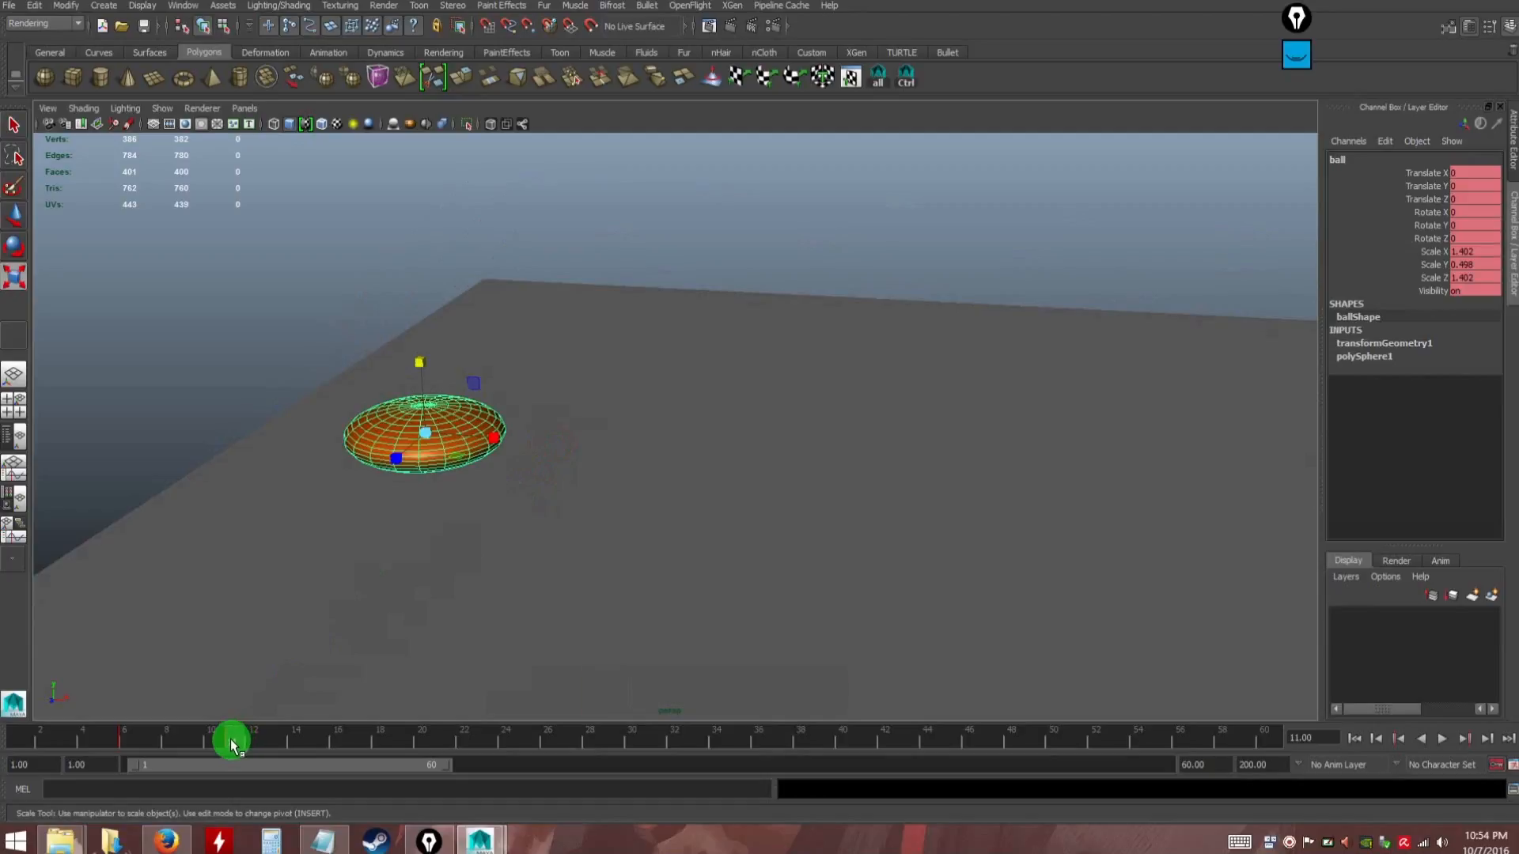
mouse_move(232, 742)
mouse_down()
mouse_move(119, 734)
mouse_move(230, 742)
mouse_up()
key(ctrl)
key(ctrl)
key(ctrl)
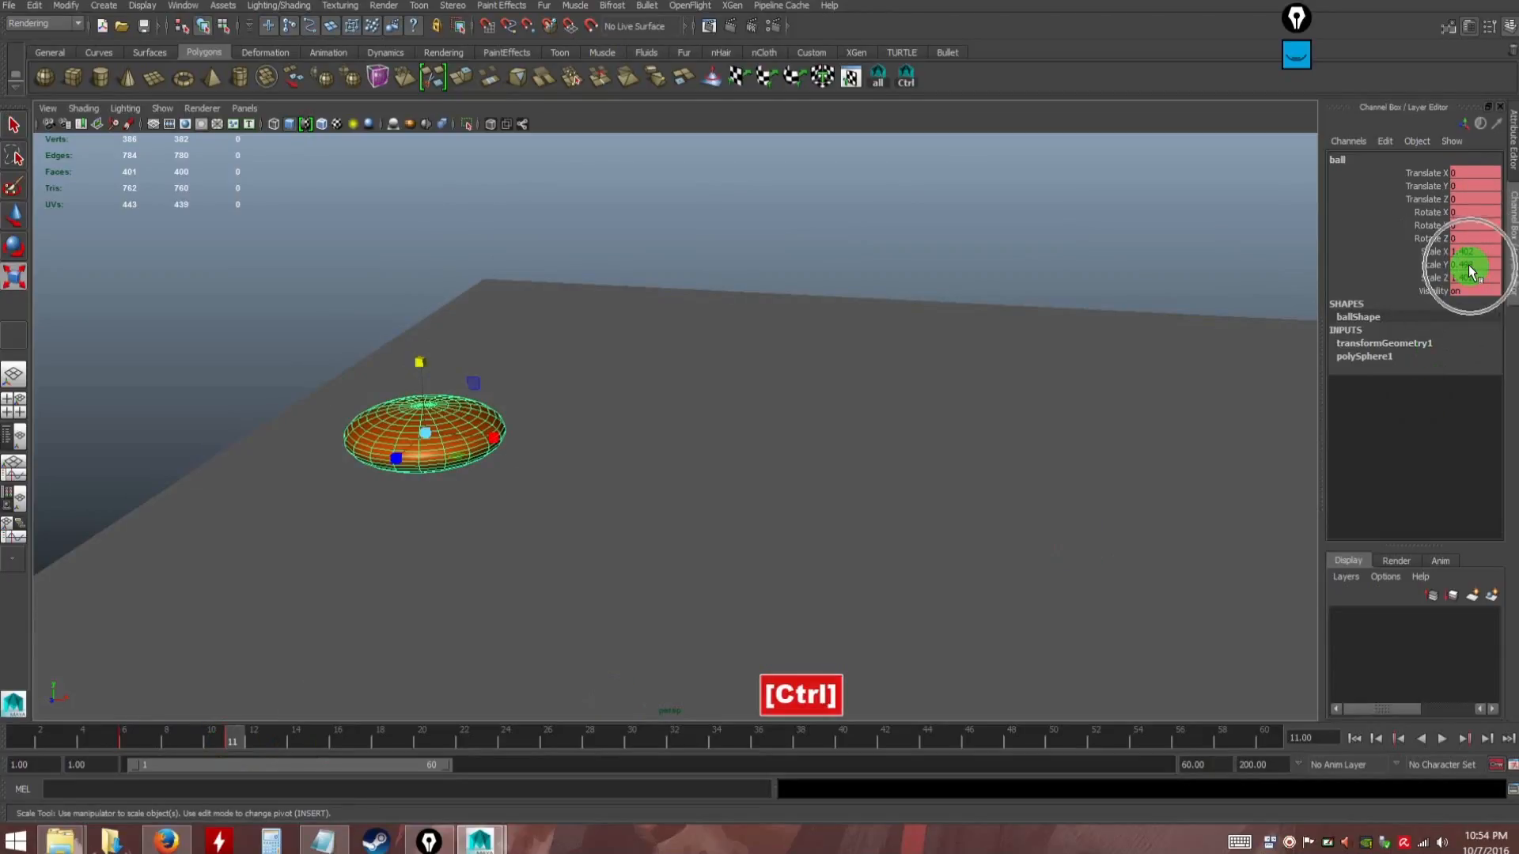
Lower the squashed ball onto the floor at frame 11, to a Translate Y of about -0.435
mouse_move(569, 437)
alt+mouse_down()
mouse_move(593, 434)
mouse_move(570, 442)
alt+mouse_up()
alt+middle_drag(583, 444, 610, 431)
alt+drag(598, 431, 599, 439)
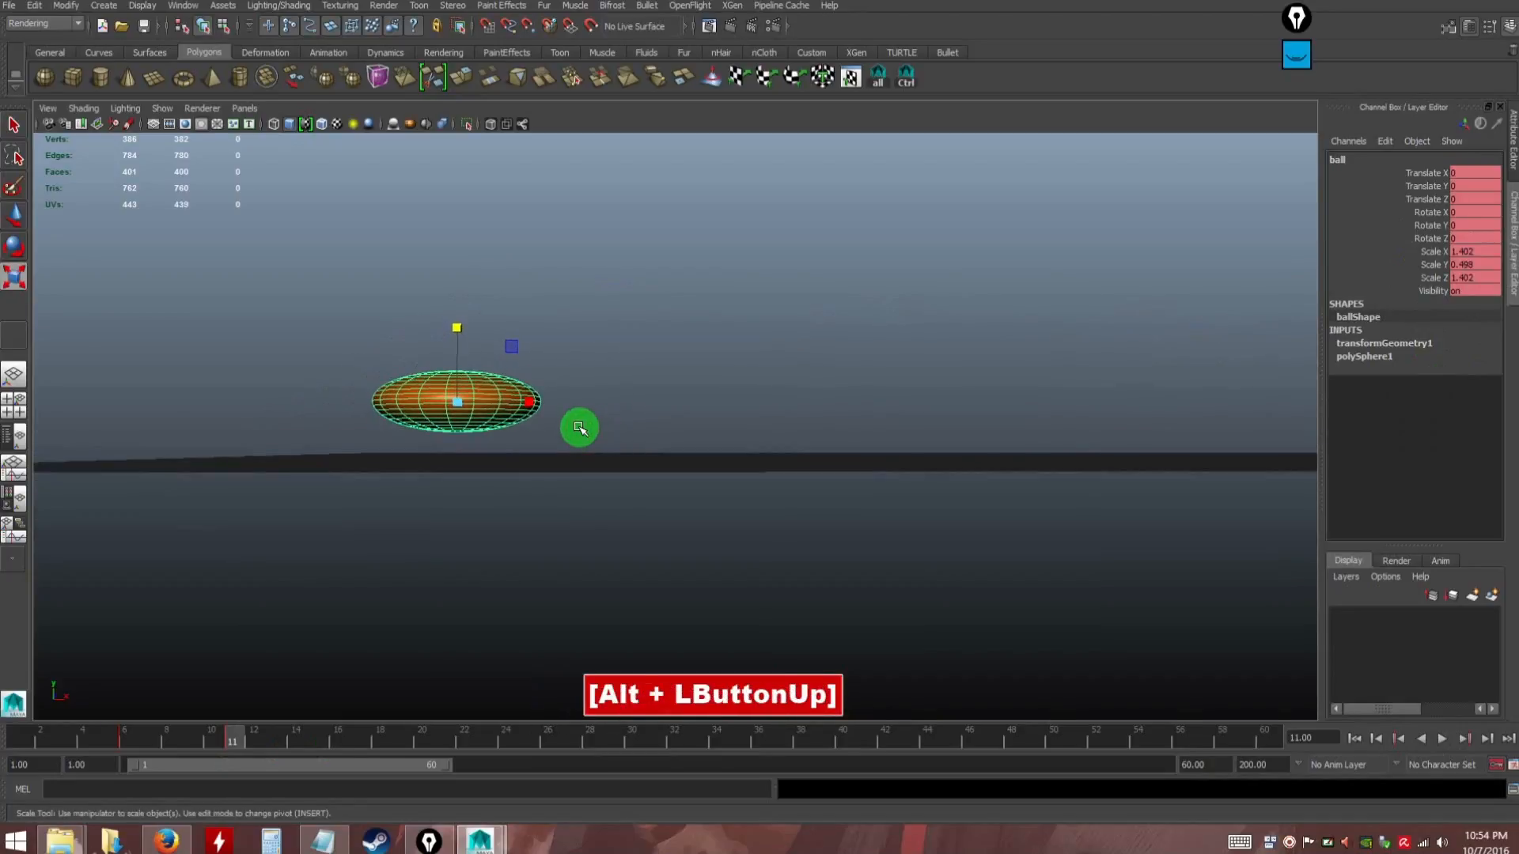
key(w)
drag(453, 328, 451, 349)
alt+drag(546, 396, 563, 497)
Scrub the timeline up to frame 11 to review the ball's squash from a wider view of the floor
mouse_move(231, 743)
mouse_down()
mouse_move(125, 743)
mouse_move(229, 743)
mouse_up()
alt+drag(454, 554, 509, 483)
drag(167, 746, 234, 742)
alt+middle_drag(478, 637, 382, 625)
alt+right_drag(382, 624, 417, 559)
alt+drag(417, 559, 410, 610)
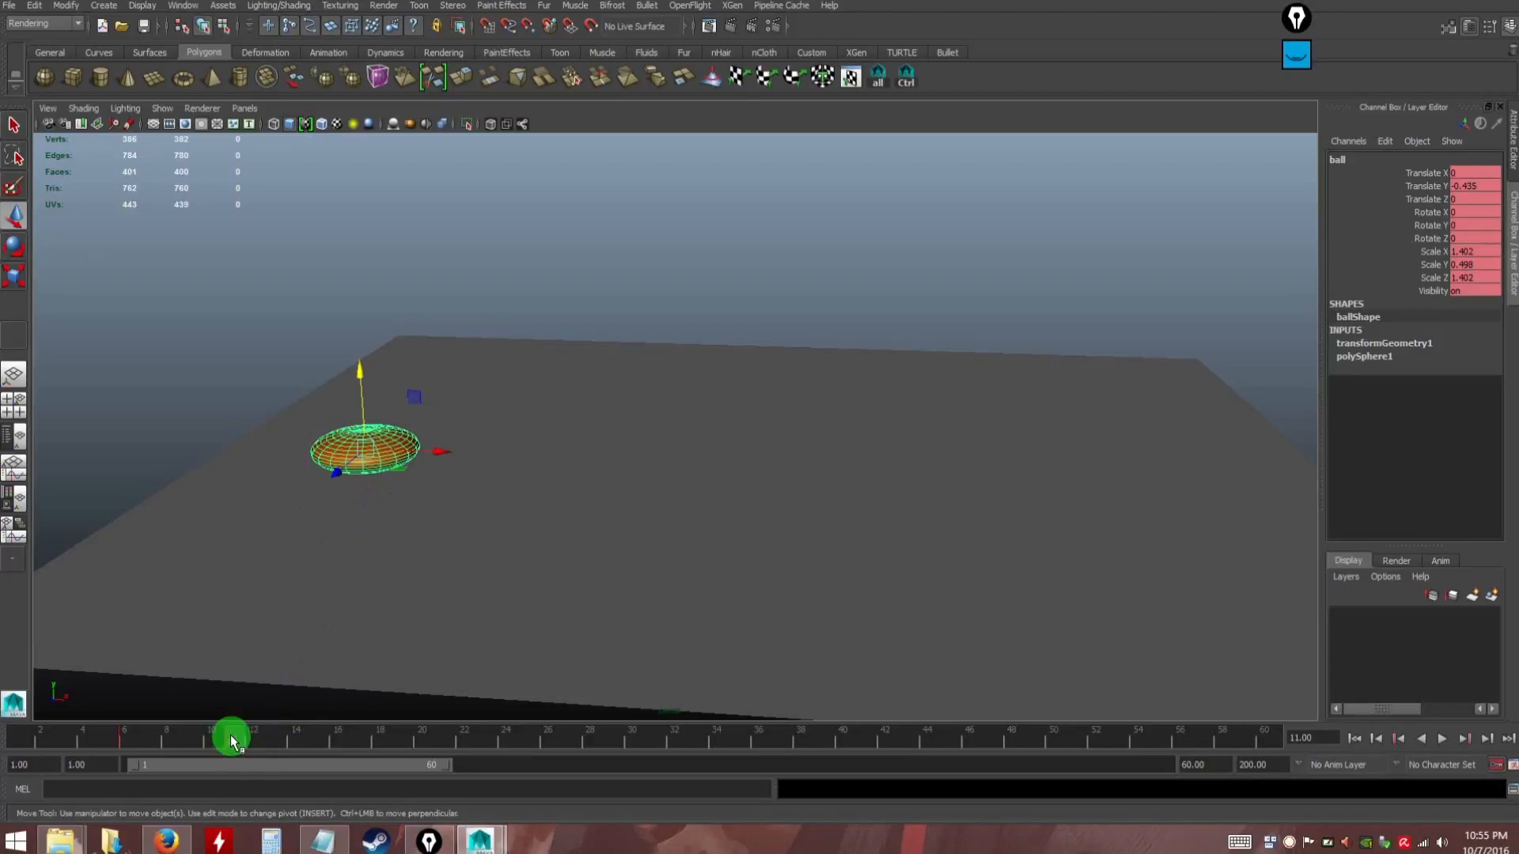
Key the ball at frame 15, try moving it up to about X 4.174 and Y 4.816, and undo the move
drag(254, 742, 321, 743)
key(s)
drag(413, 397, 585, 173)
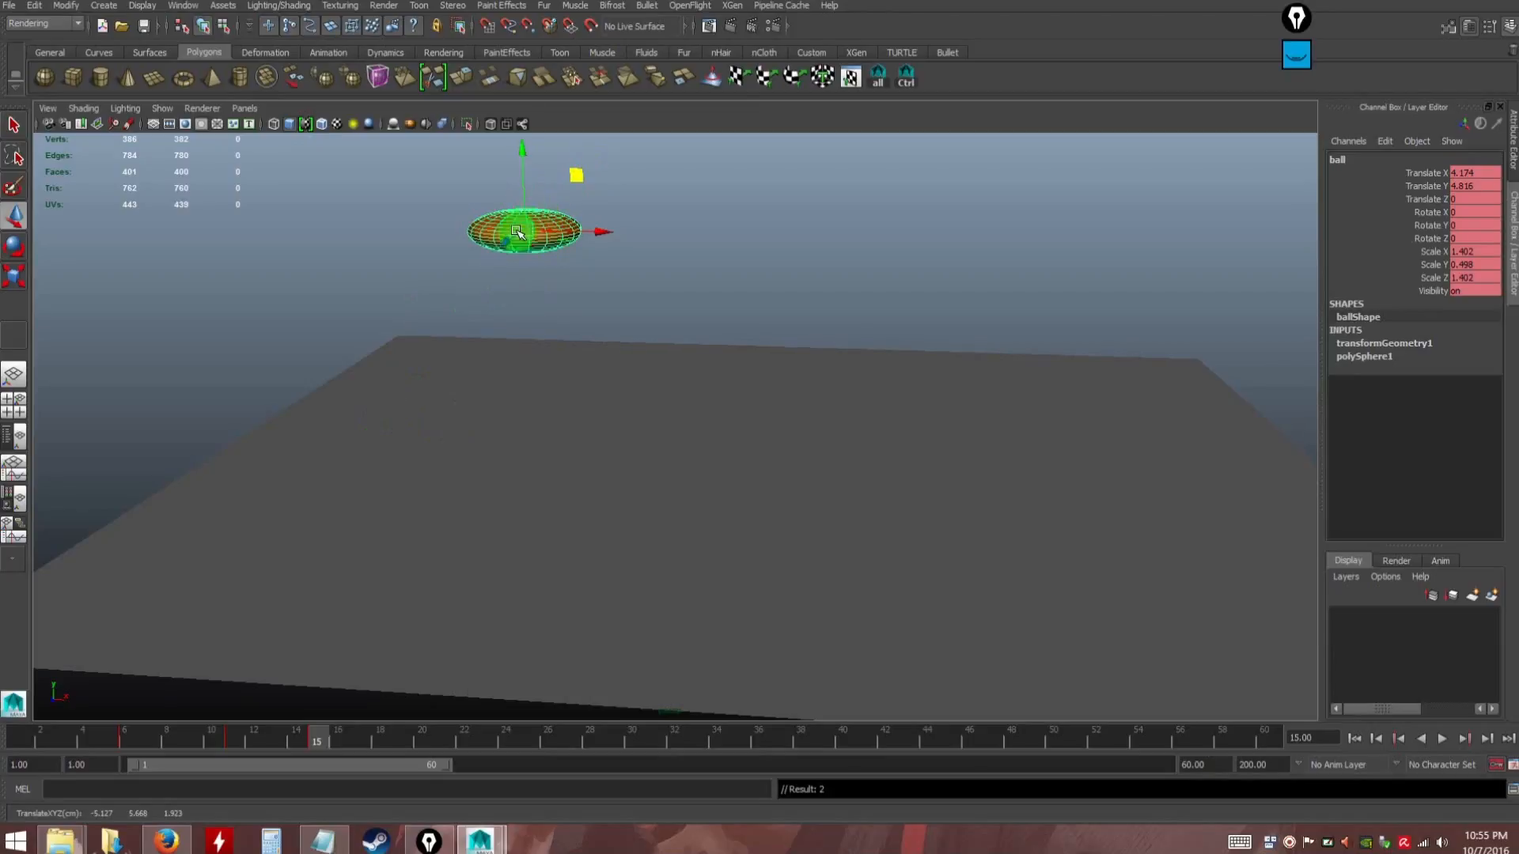
key(ctrl+z)
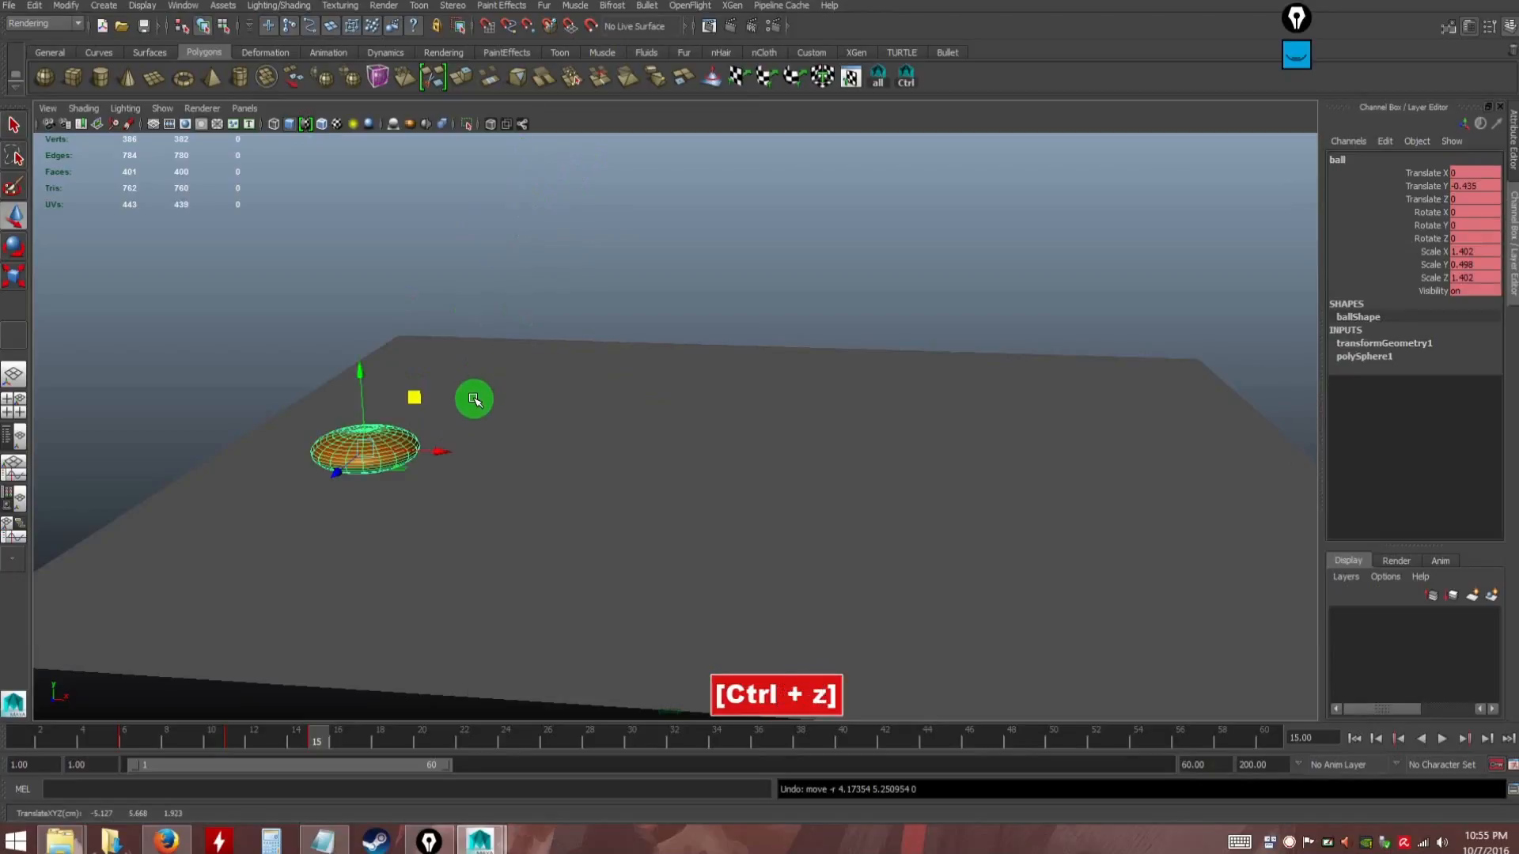
Delete the ball's key around frame 15 and return the current time to frame 11
shift+drag(315, 740, 312, 738)
right_click(312, 738)
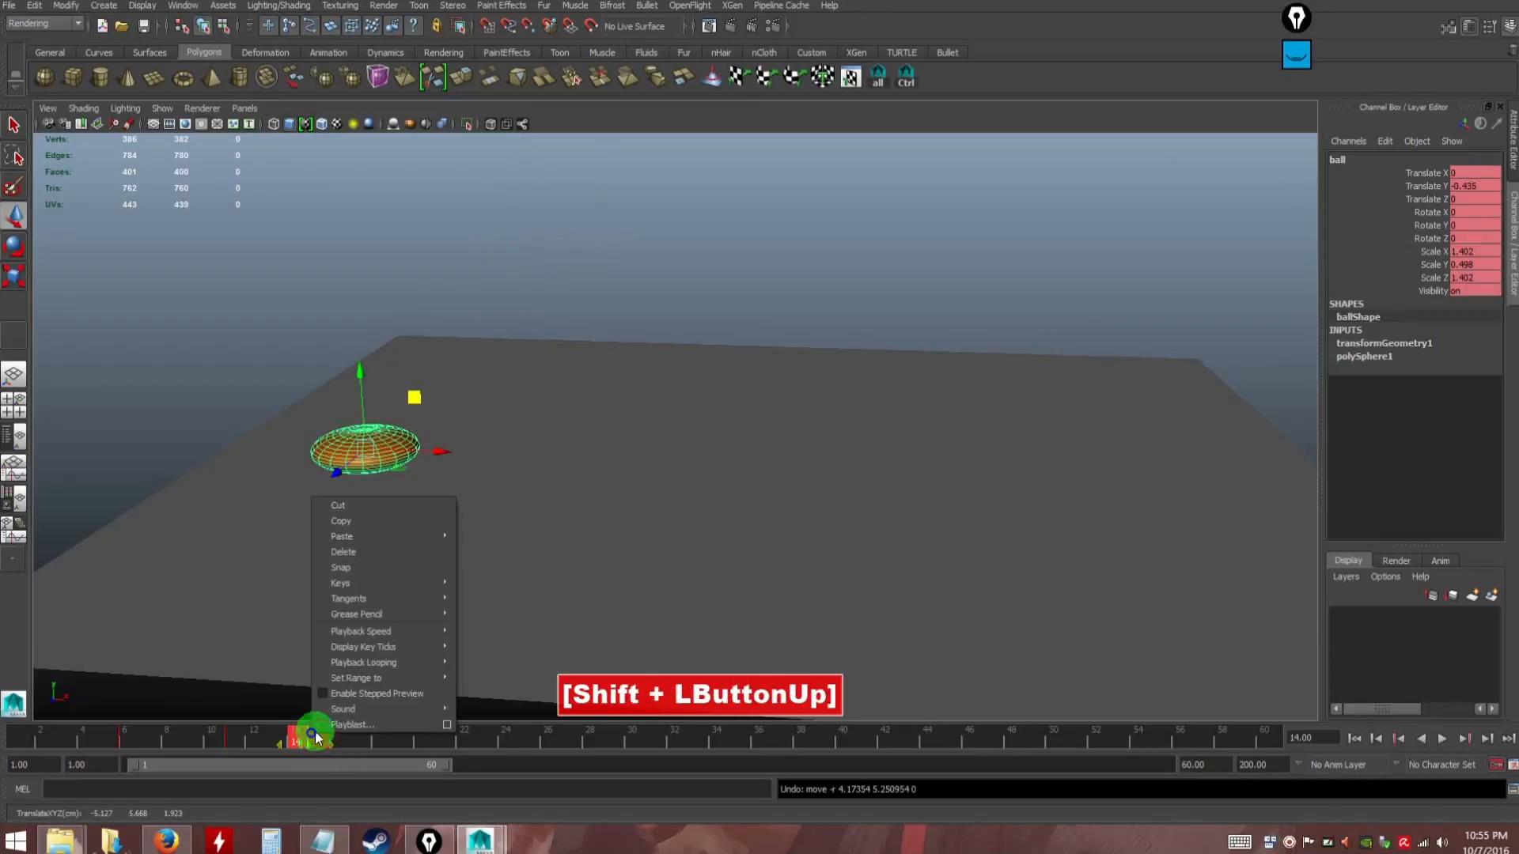
click(349, 551)
drag(299, 738, 232, 741)
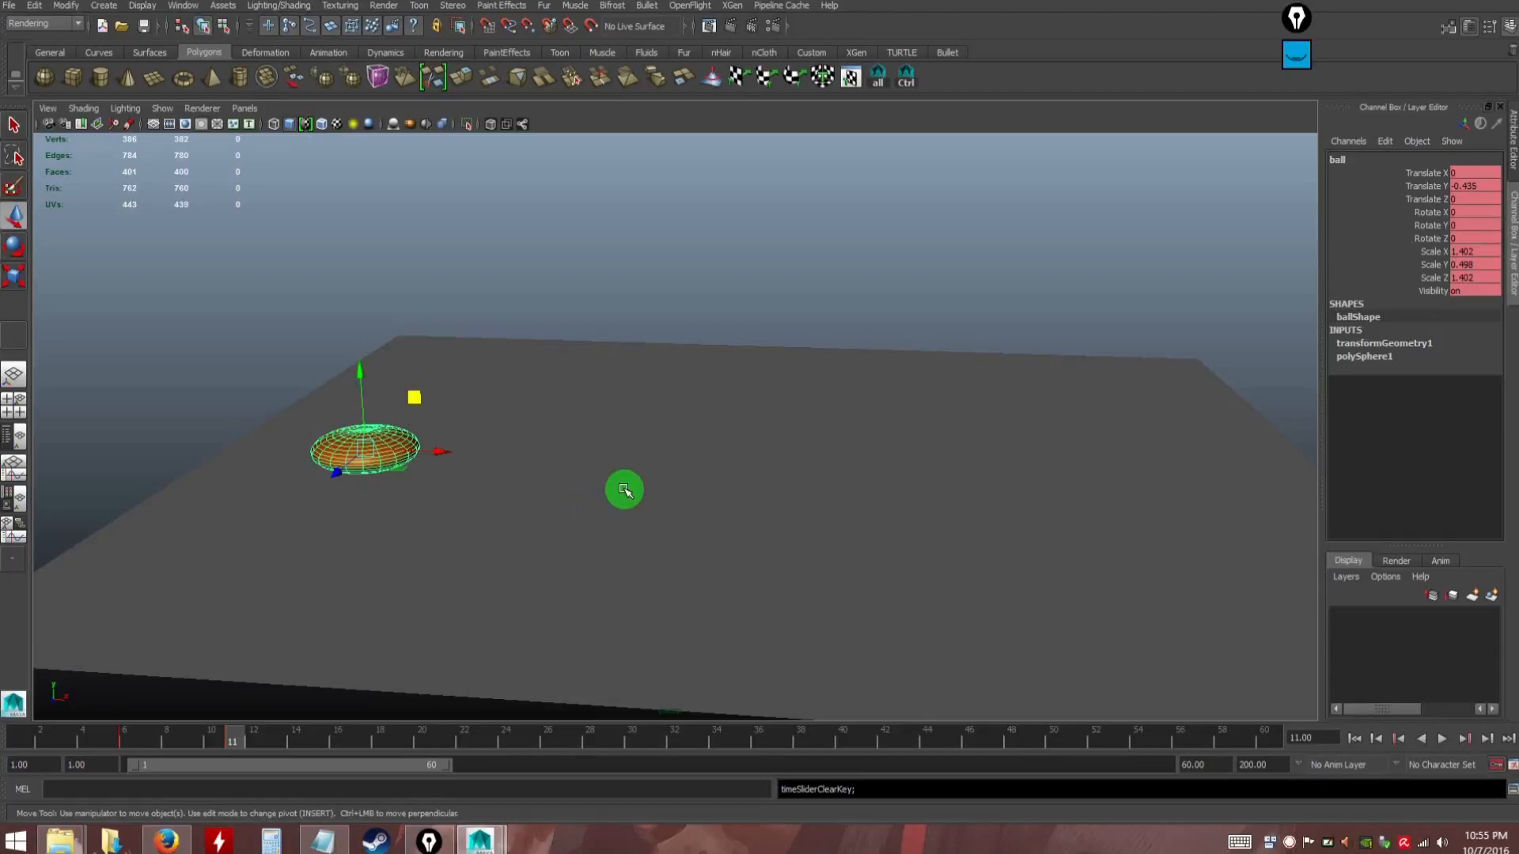
Advance to frame 17 and slide the squashed ball along X toward the middle of the floor
key(alt)
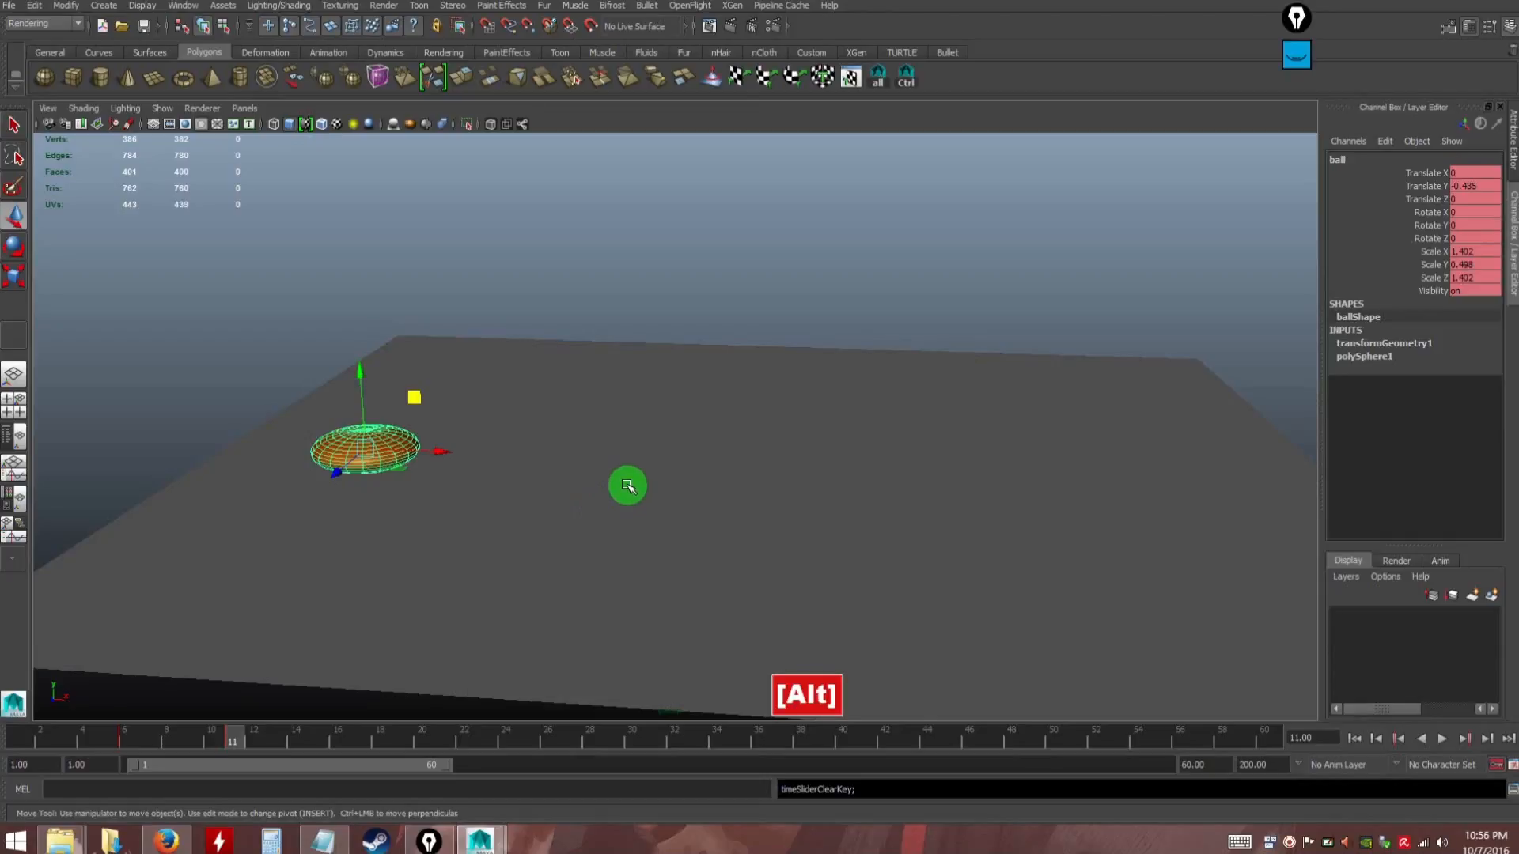
key(alt+period)
key(alt+period)
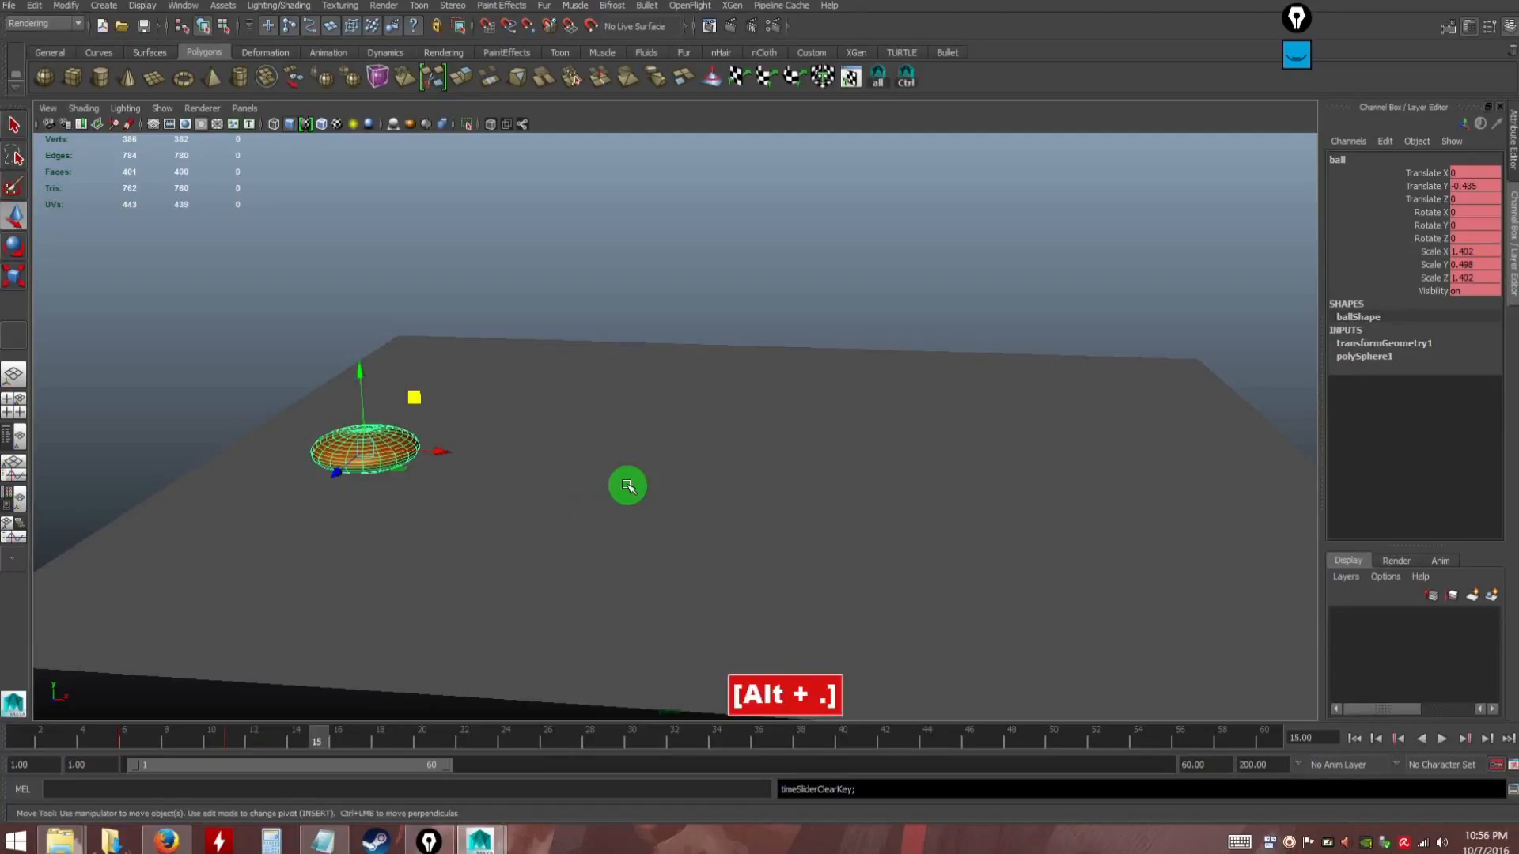
mouse_move(568, 507)
alt+mouse_down()
mouse_move(421, 465)
mouse_move(715, 471)
mouse_move(723, 530)
alt+mouse_up()
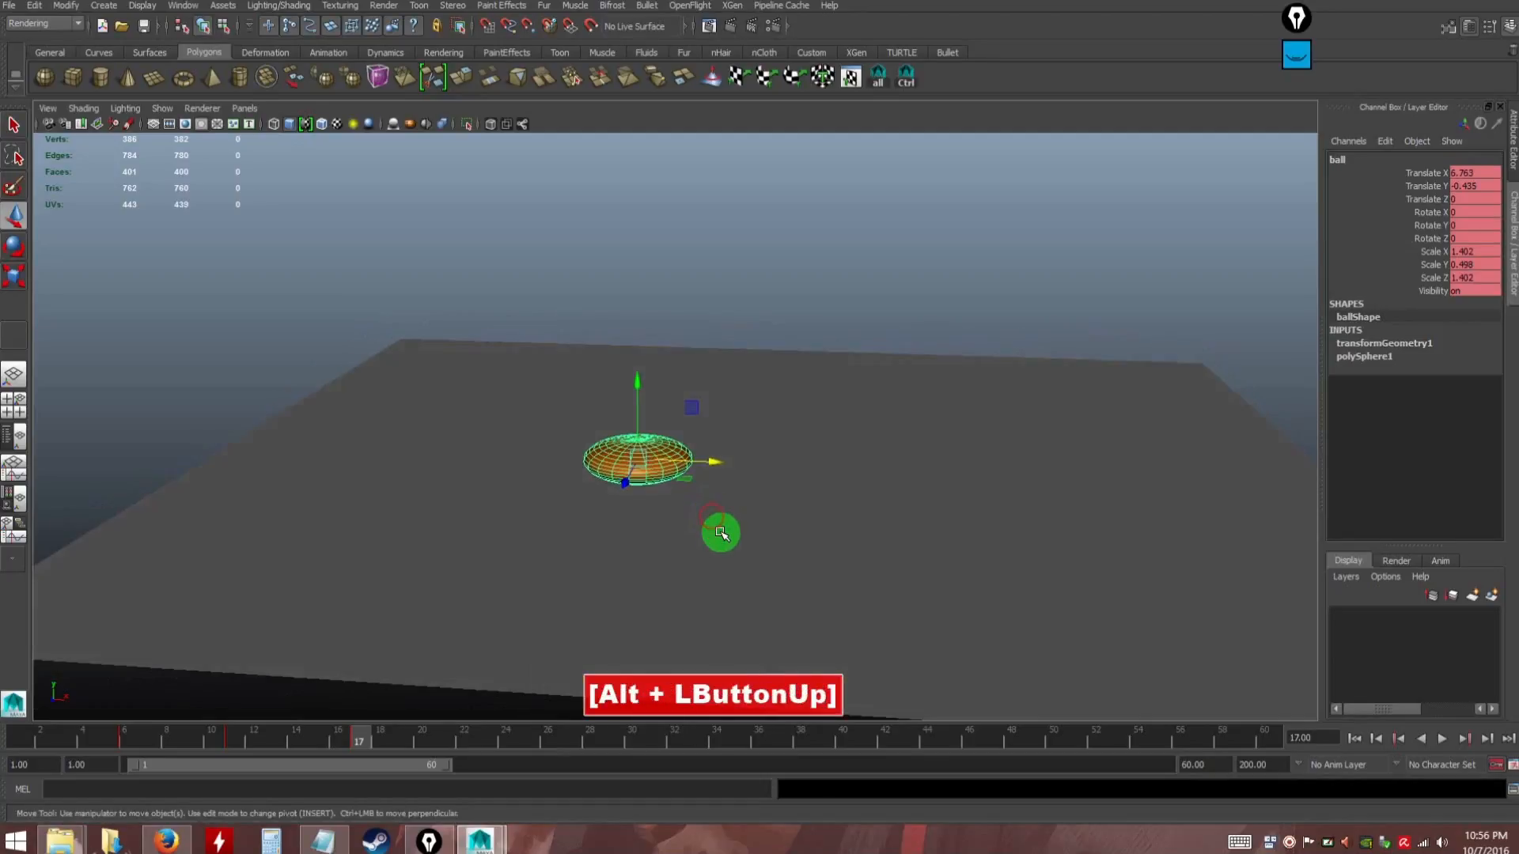
Advance to frame 23, key the ball, and slide the squashed ball along X to about 14.064
click(364, 739)
mouse_move(357, 742)
mouse_down()
mouse_move(212, 741)
mouse_move(356, 742)
mouse_up()
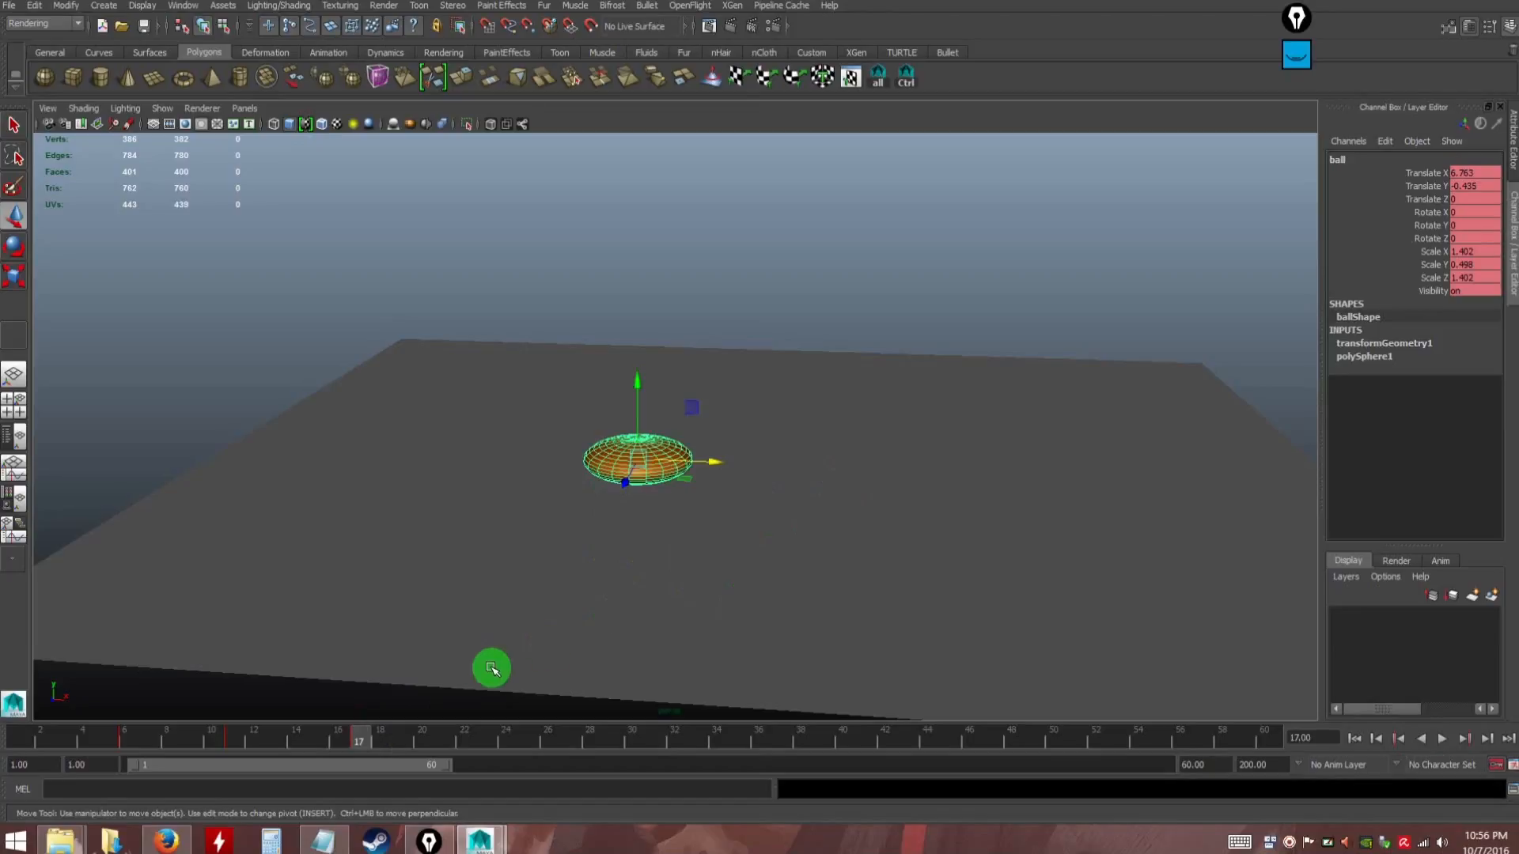
mouse_move(356, 739)
mouse_down()
mouse_move(261, 747)
mouse_move(358, 748)
mouse_up()
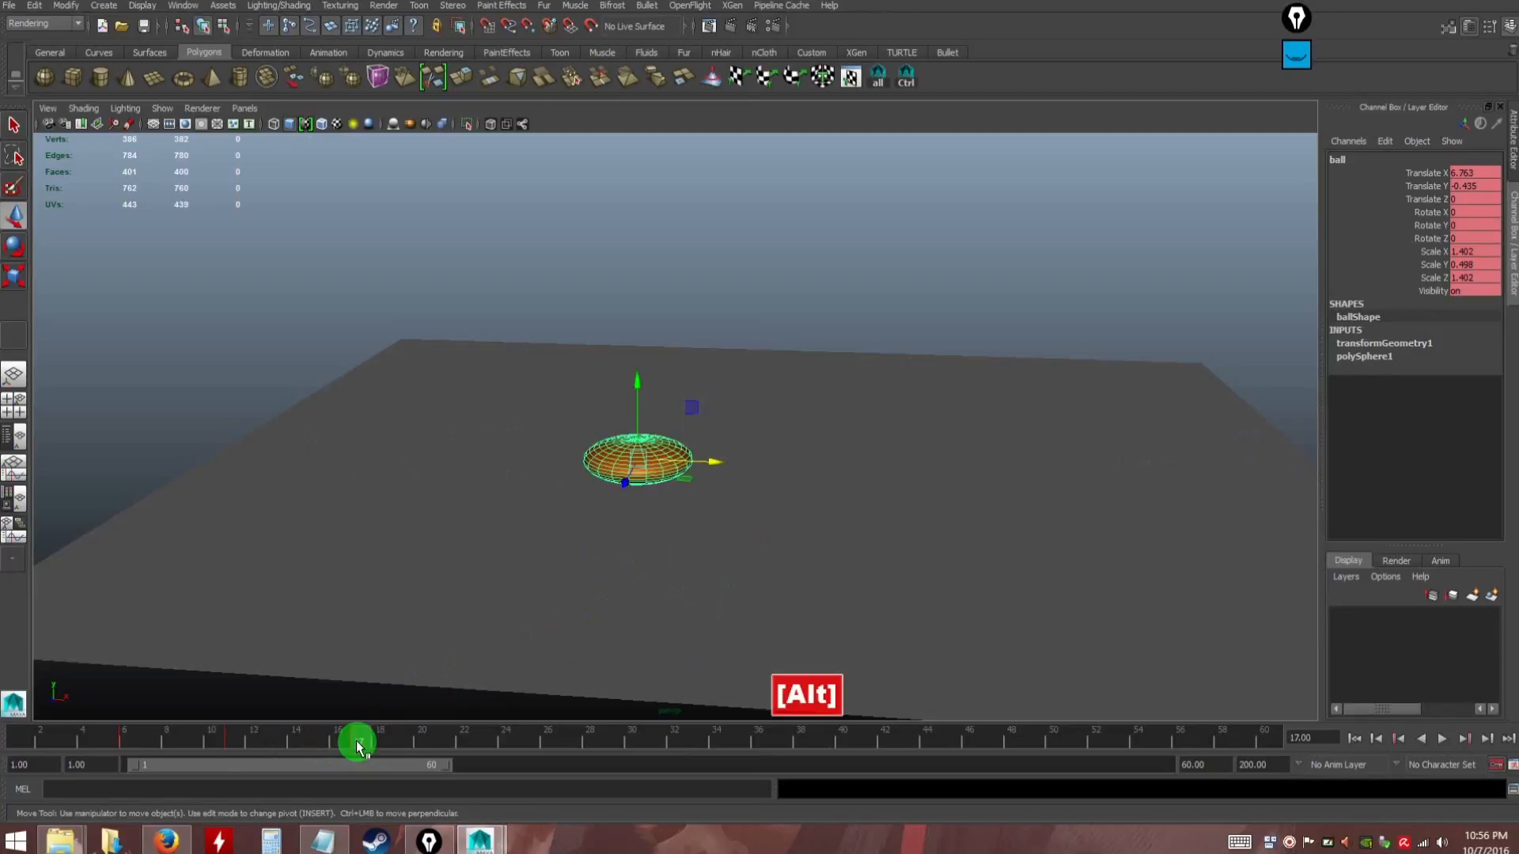
key(alt+period)
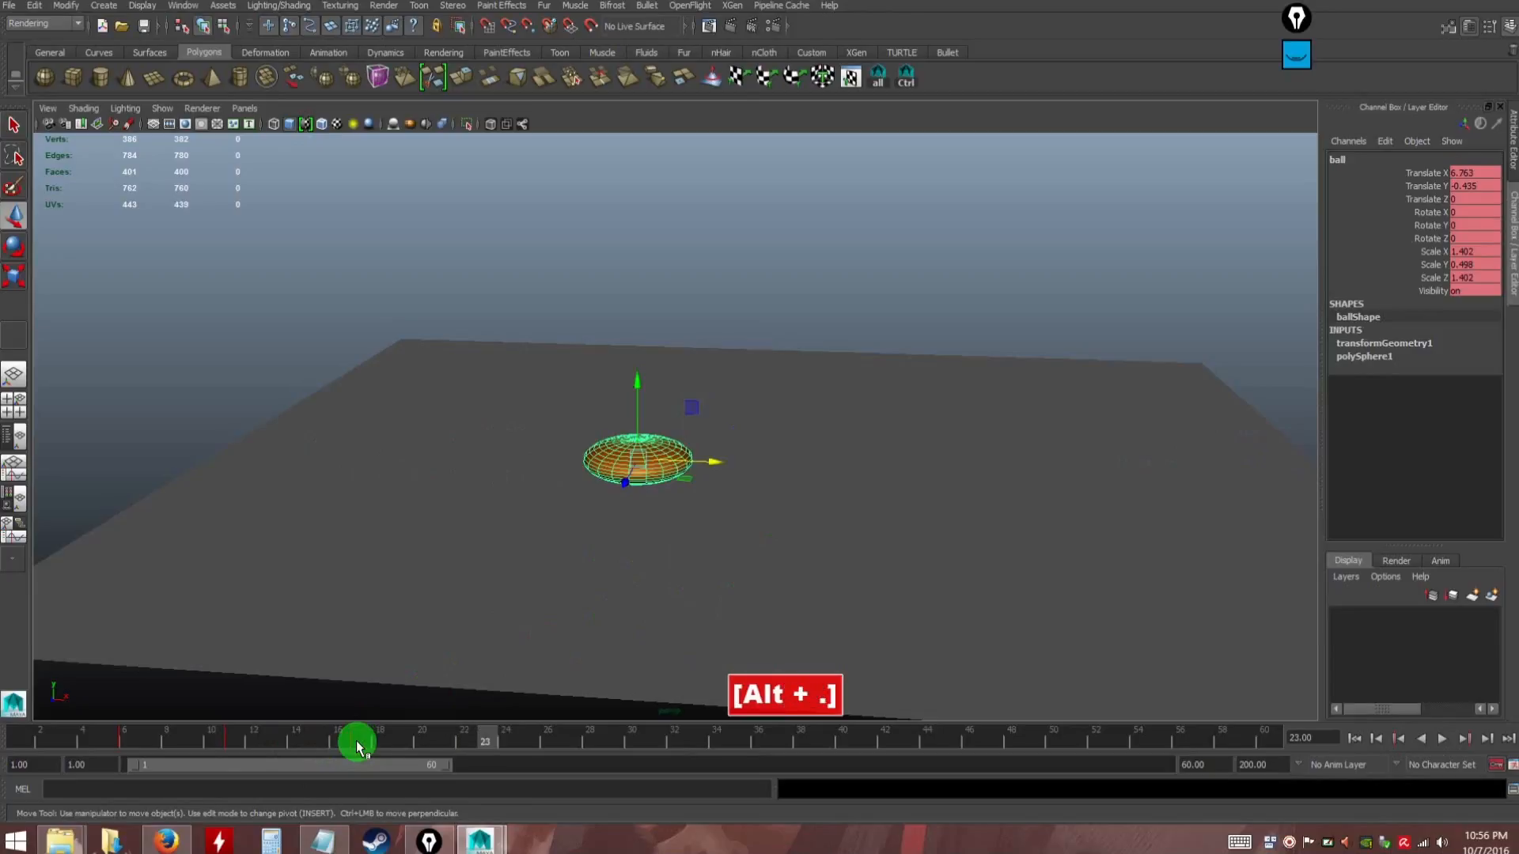
key(s)
drag(712, 464, 990, 503)
alt+drag(708, 514, 360, 739)
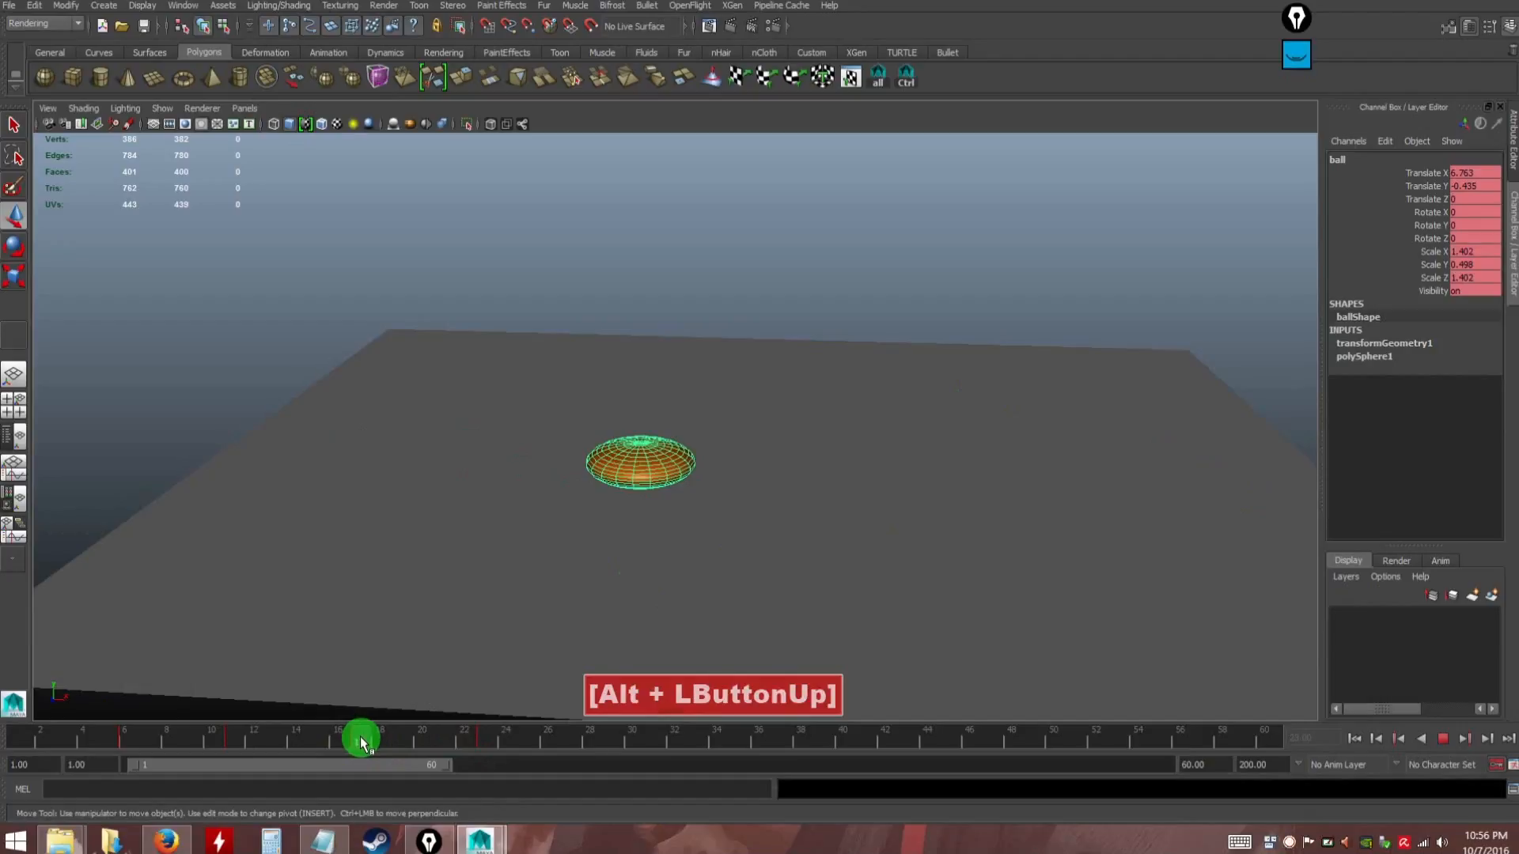
Scrub between frames 10 and 17 to compare the ball's two contact positions on the floor
drag(360, 740, 237, 737)
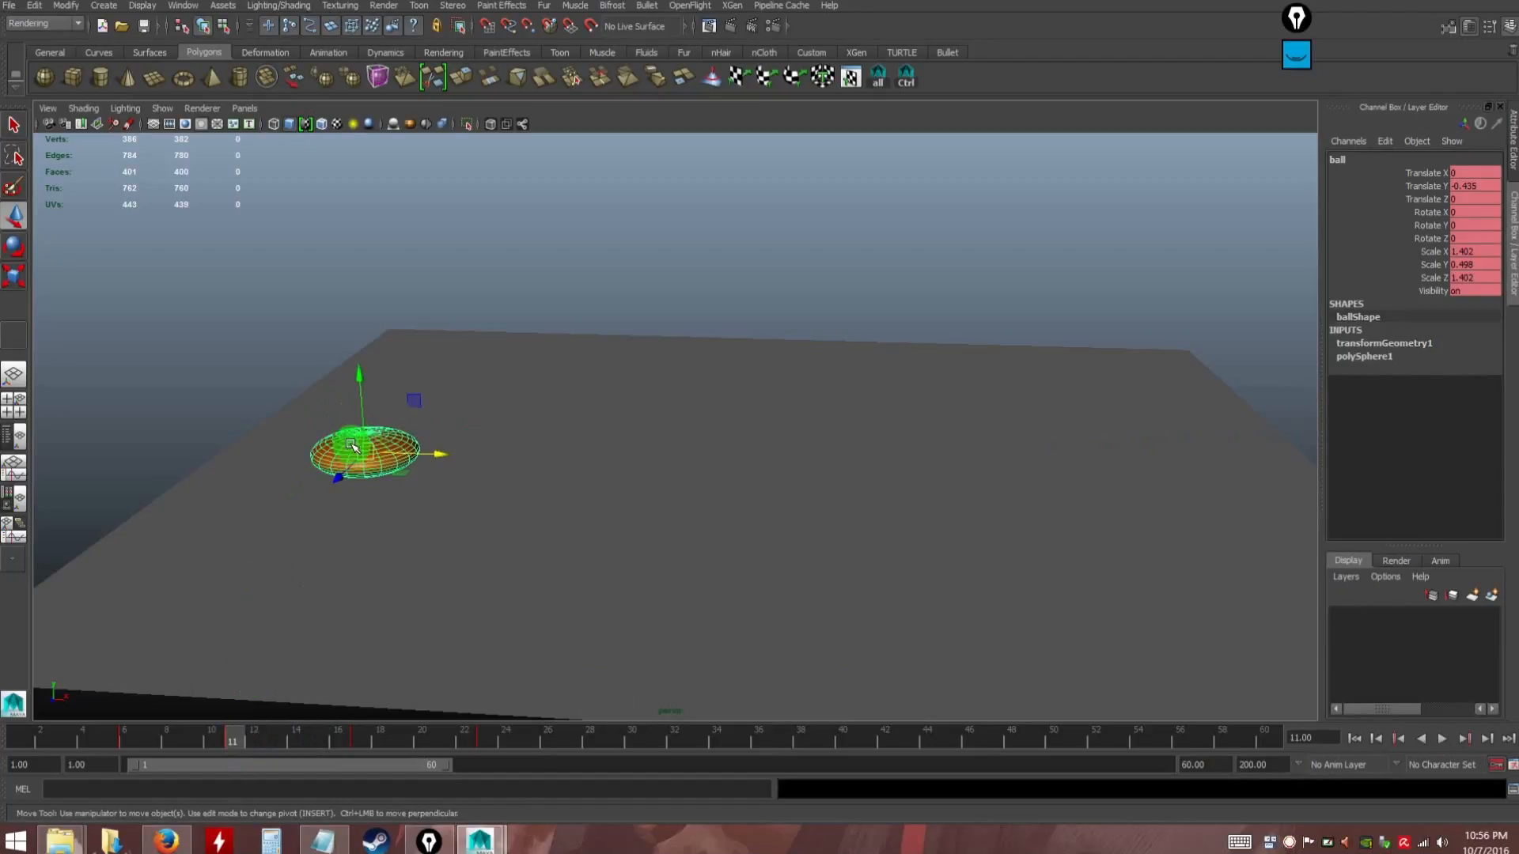
drag(230, 739, 361, 750)
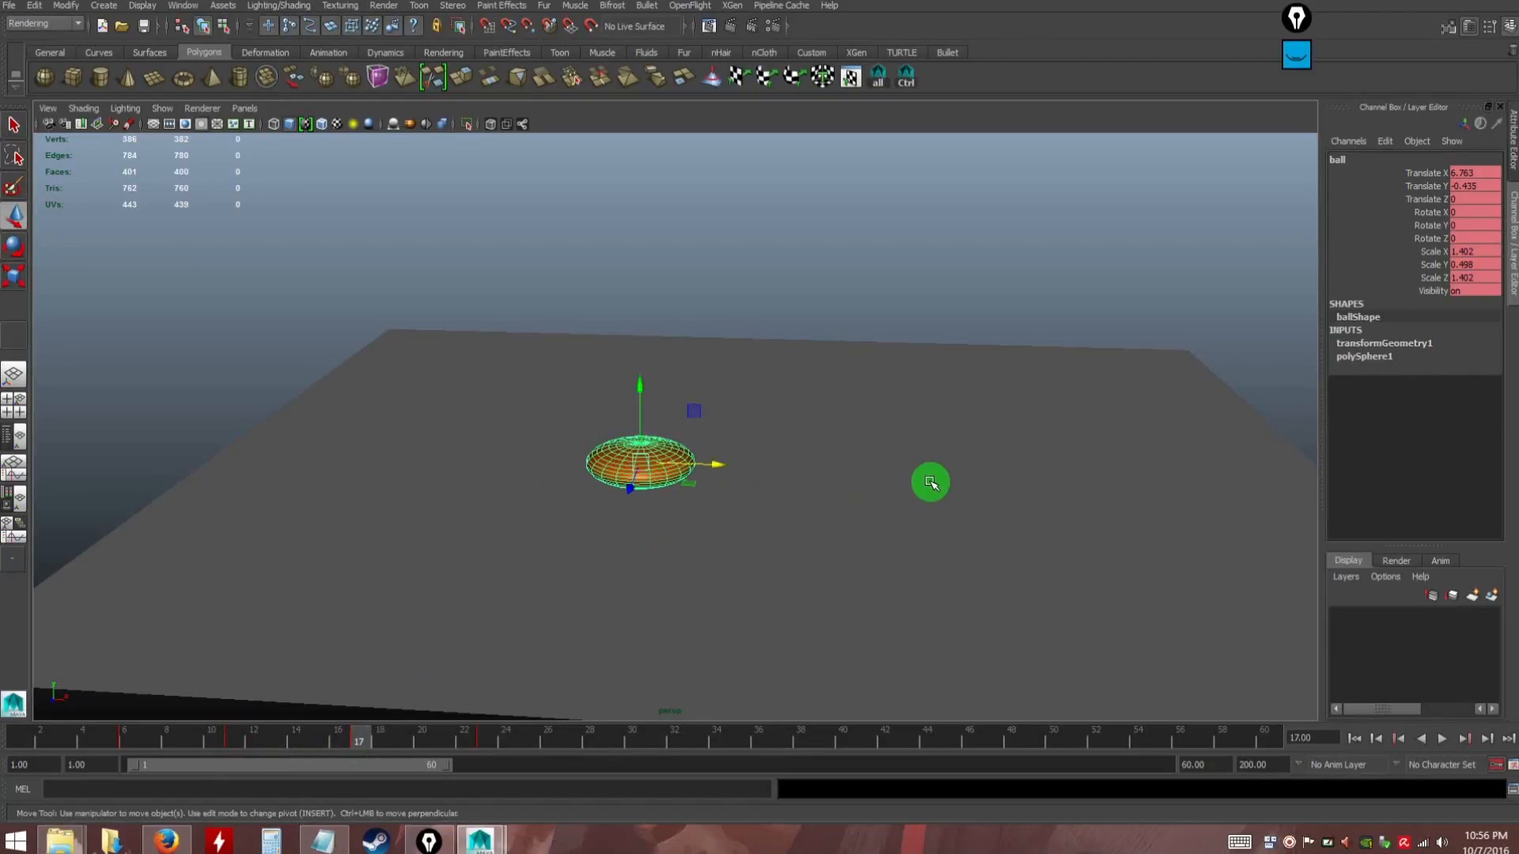
mouse_move(230, 737)
mouse_down()
mouse_move(357, 747)
mouse_move(211, 738)
mouse_up()
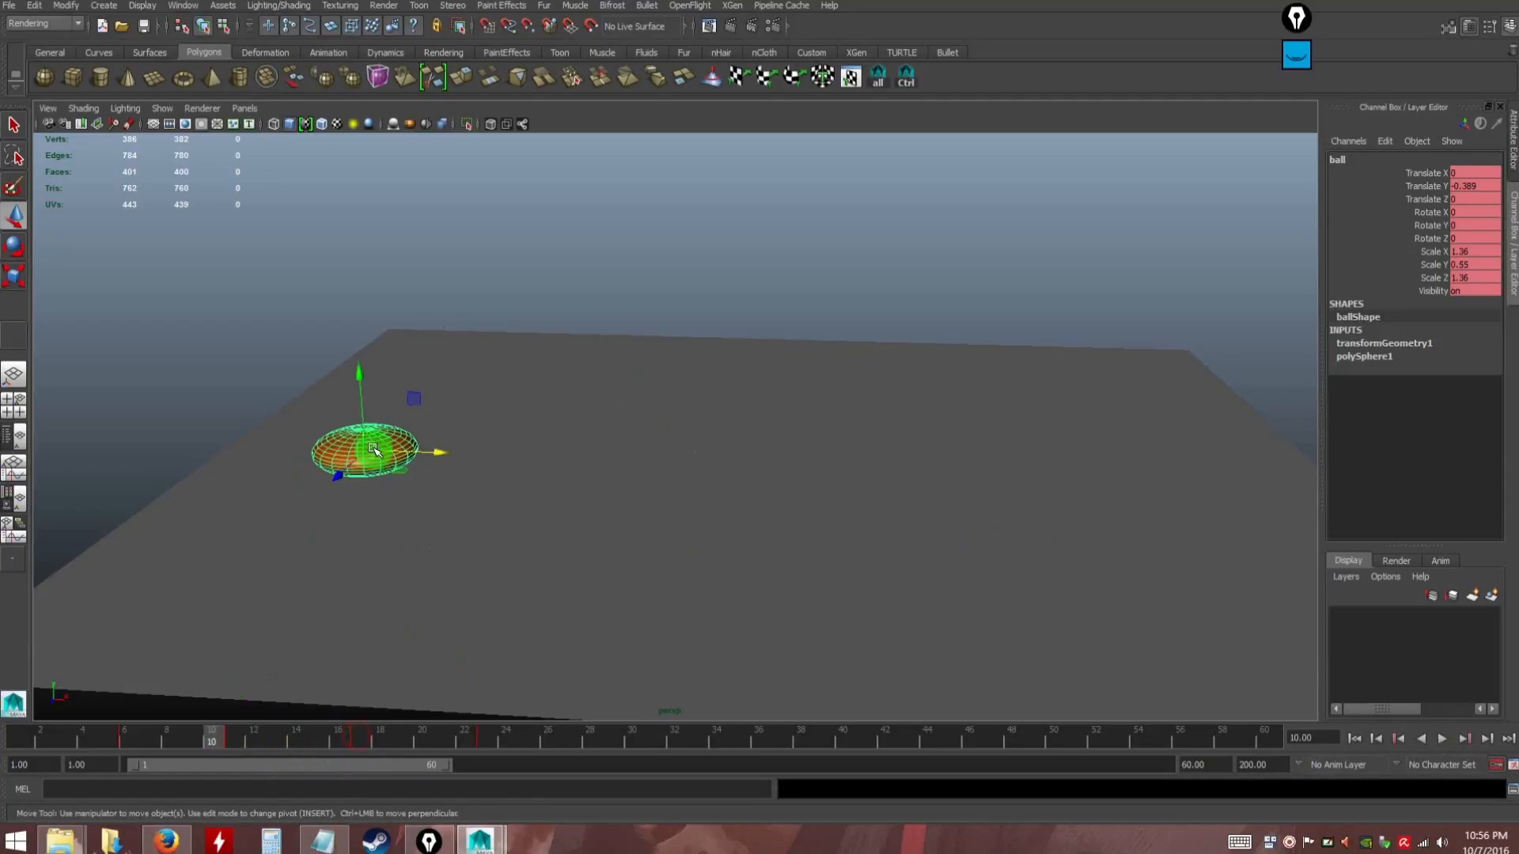
Mark the ball's center at frame 11 with a pink Epic Pen dot and undo the stray stroke
click(1297, 55)
click(1294, 109)
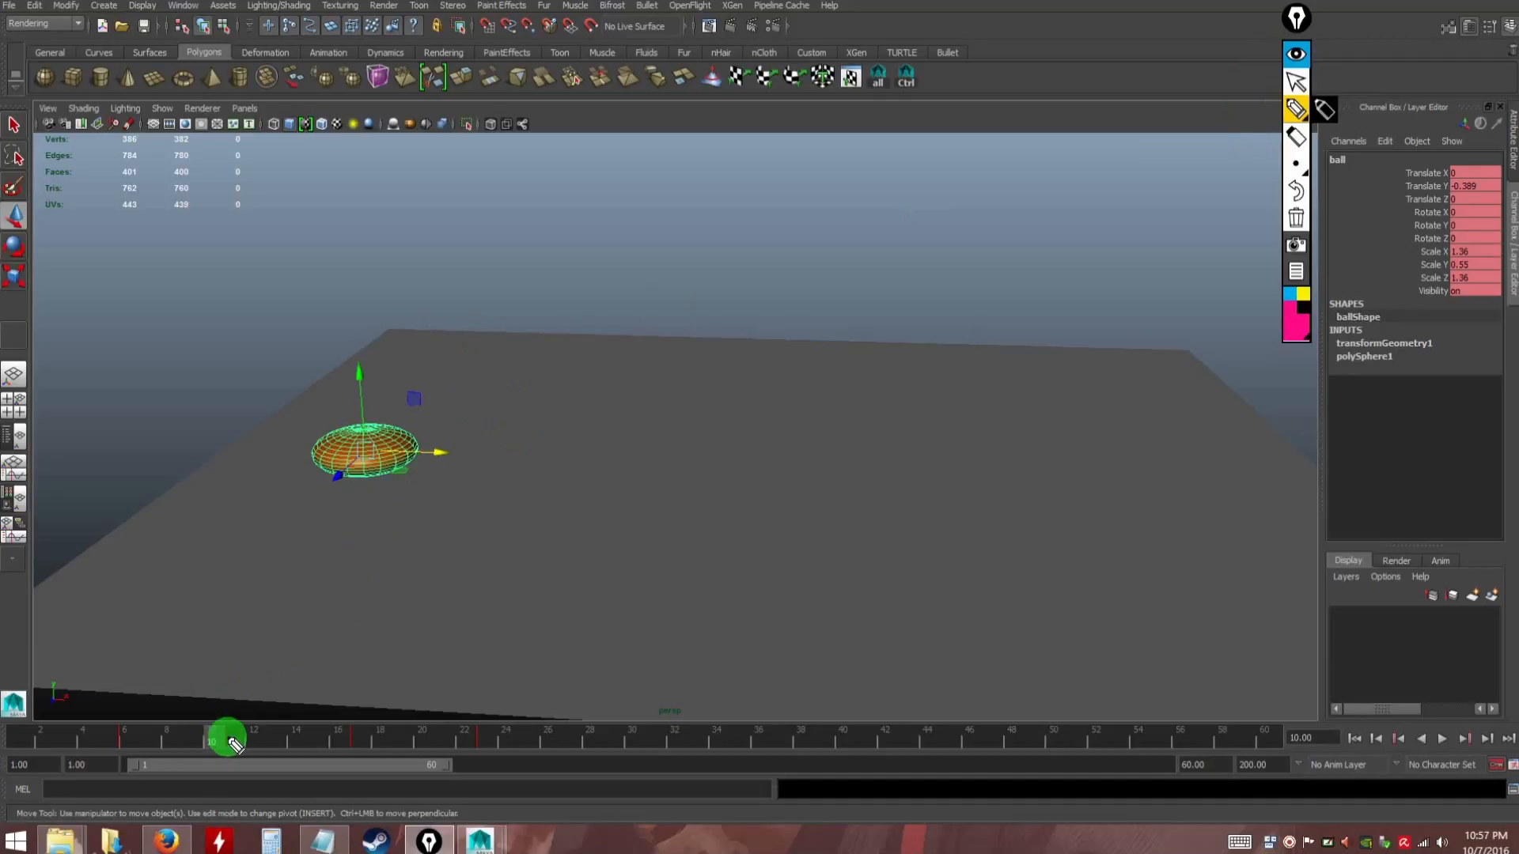
click(1295, 80)
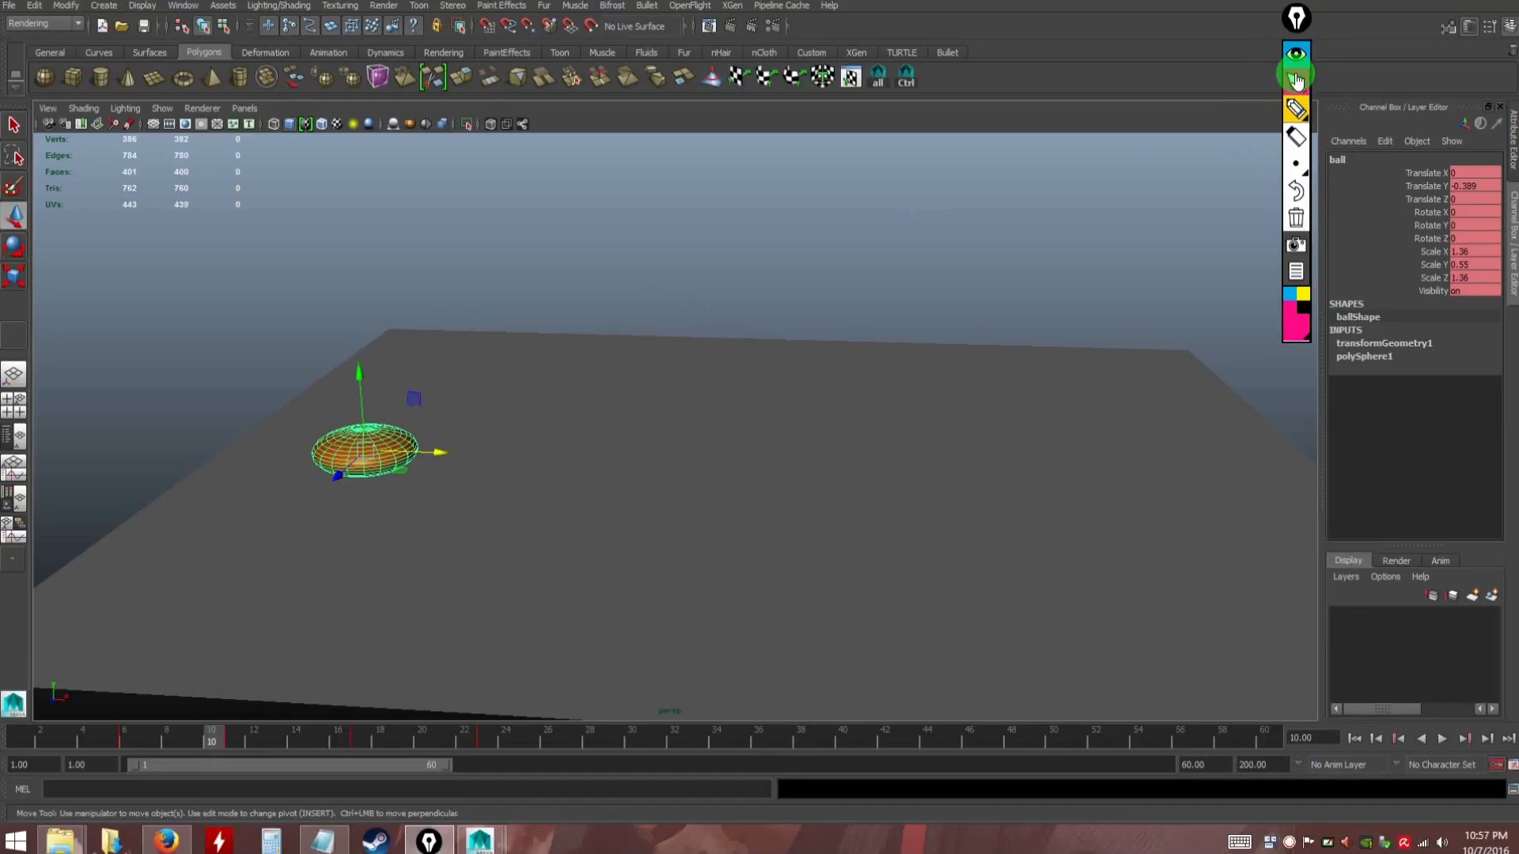
click(232, 740)
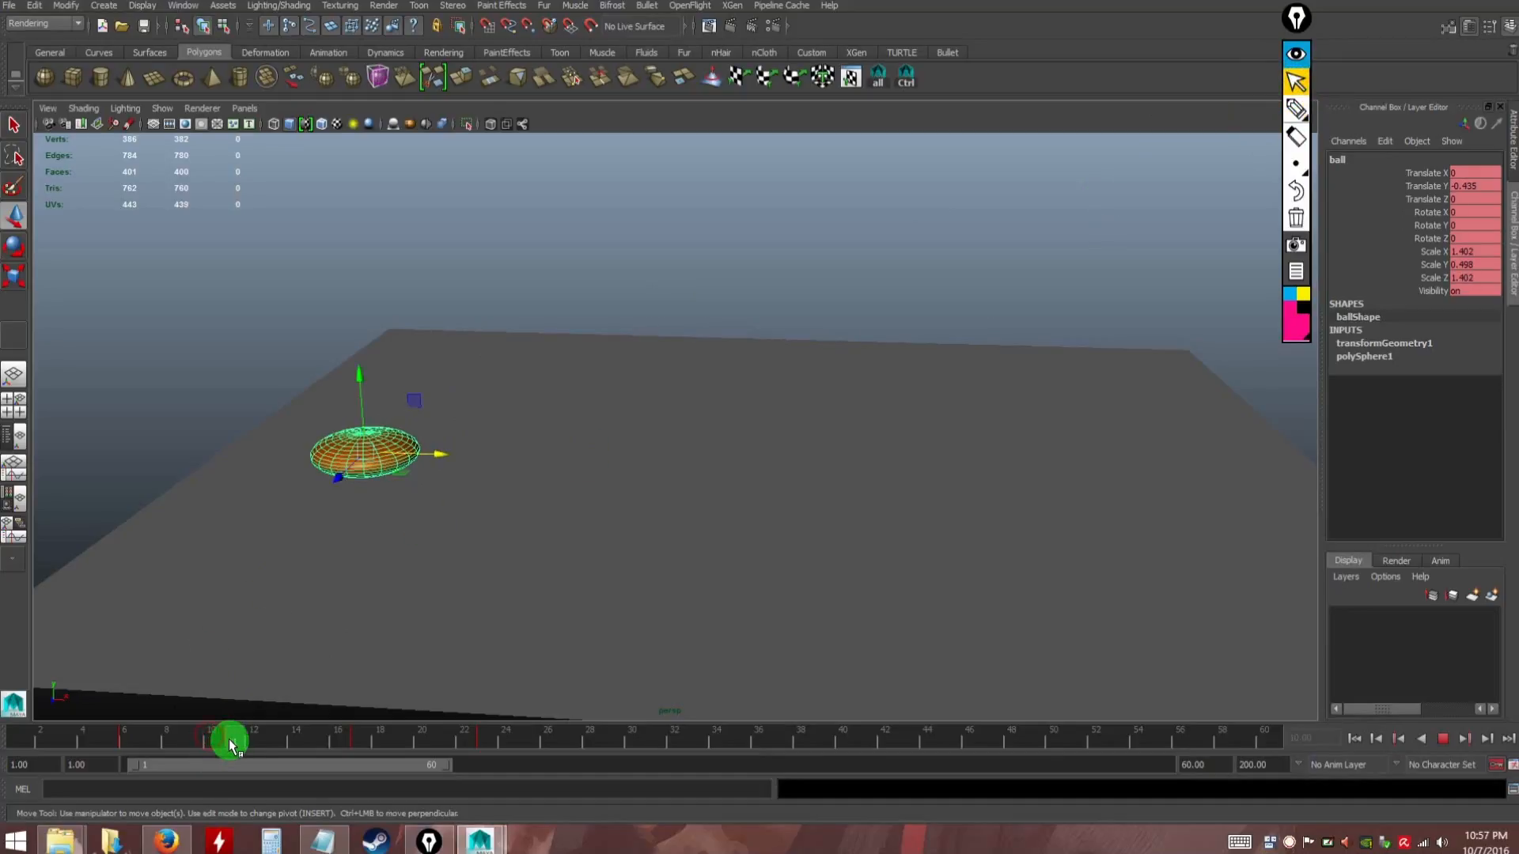
click(1295, 110)
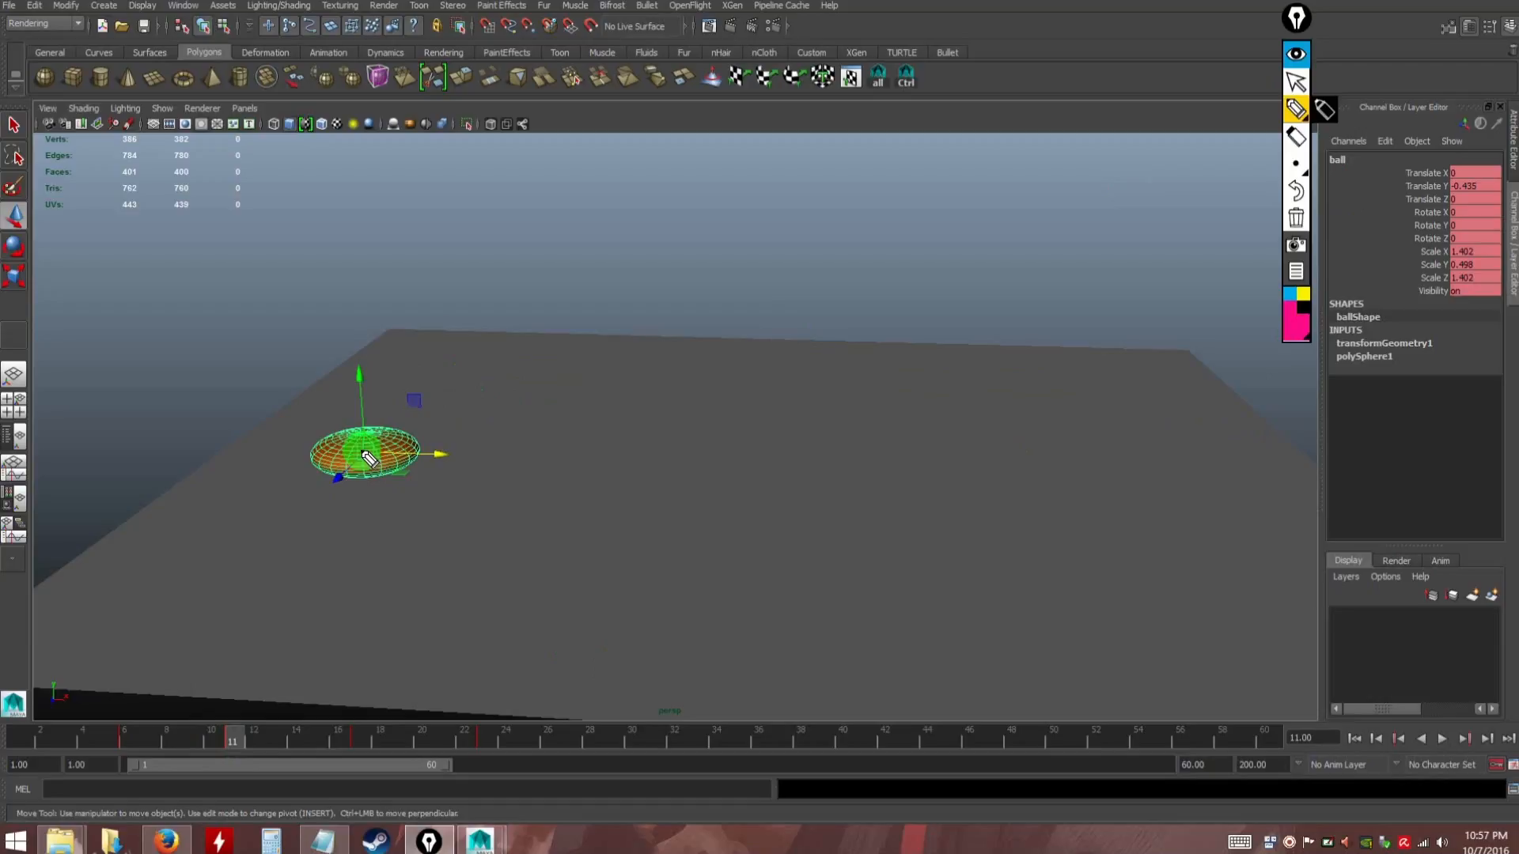
mouse_move(352, 456)
mouse_down()
mouse_move(374, 449)
mouse_move(388, 467)
mouse_up()
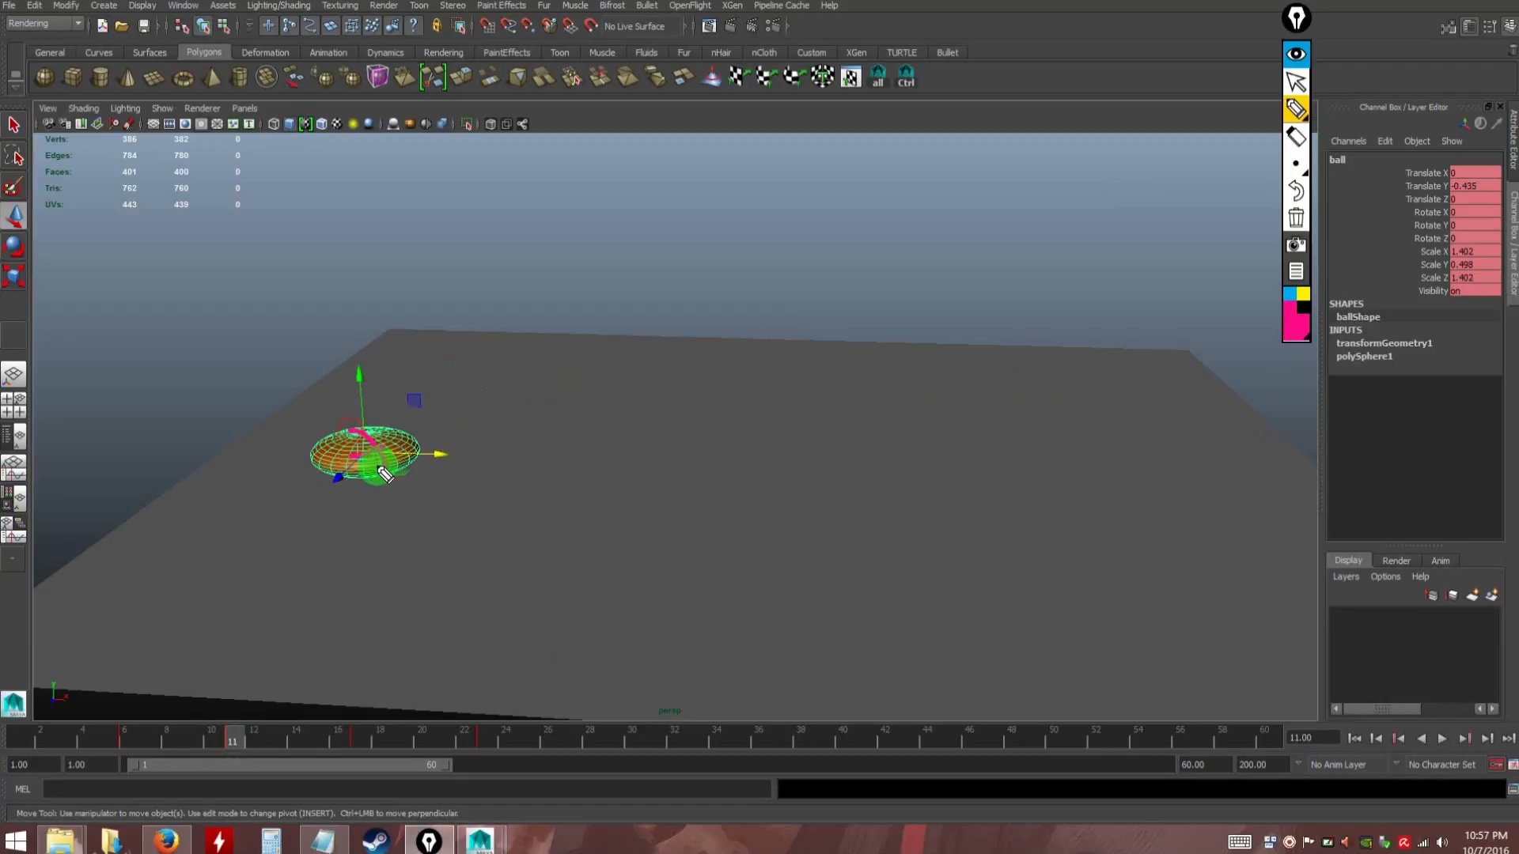
key(ctrl+z)
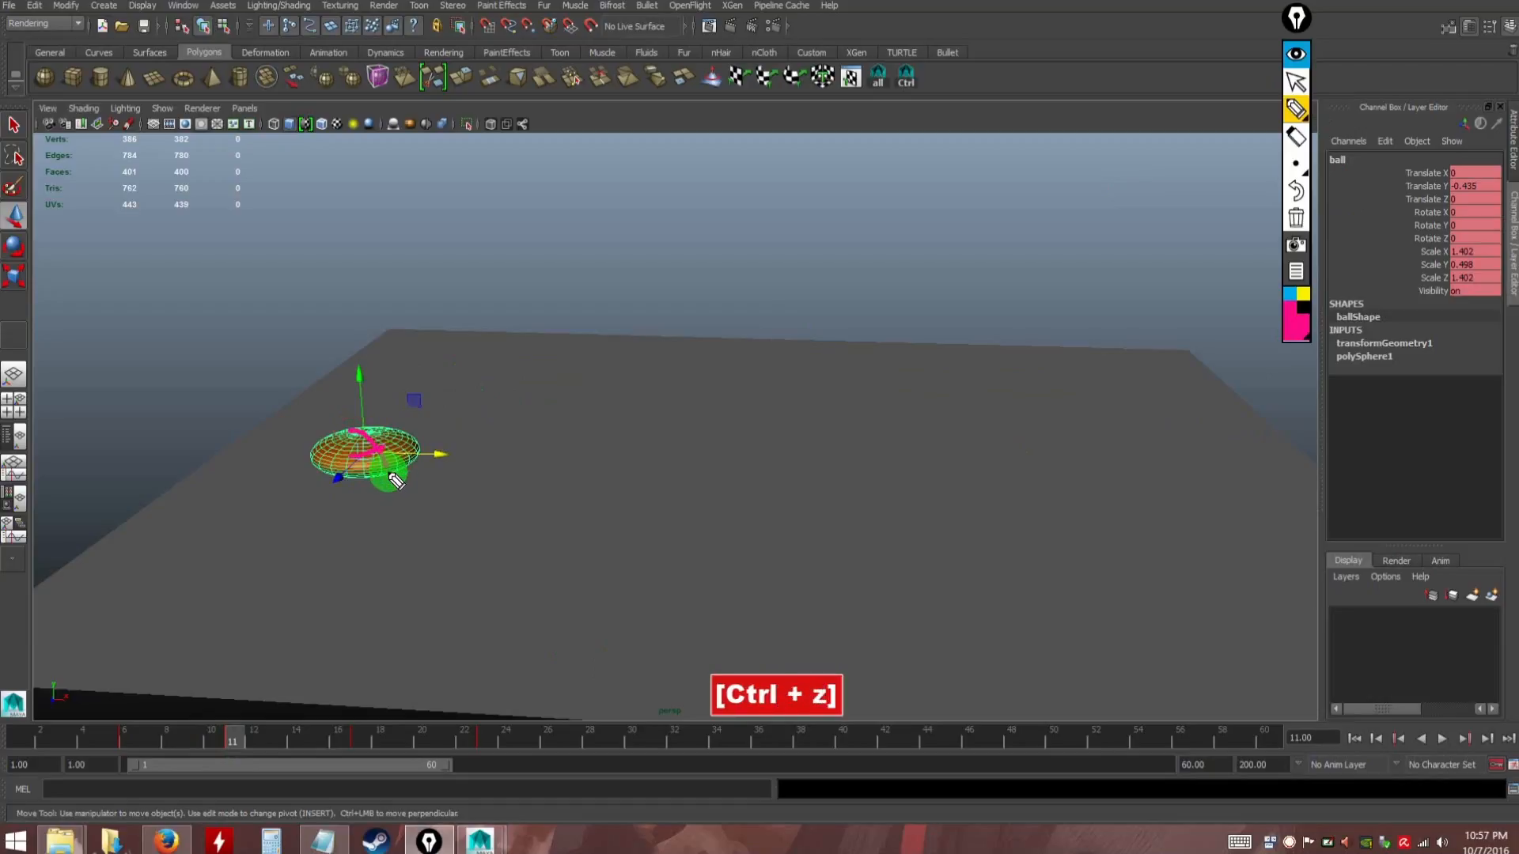
click(1296, 190)
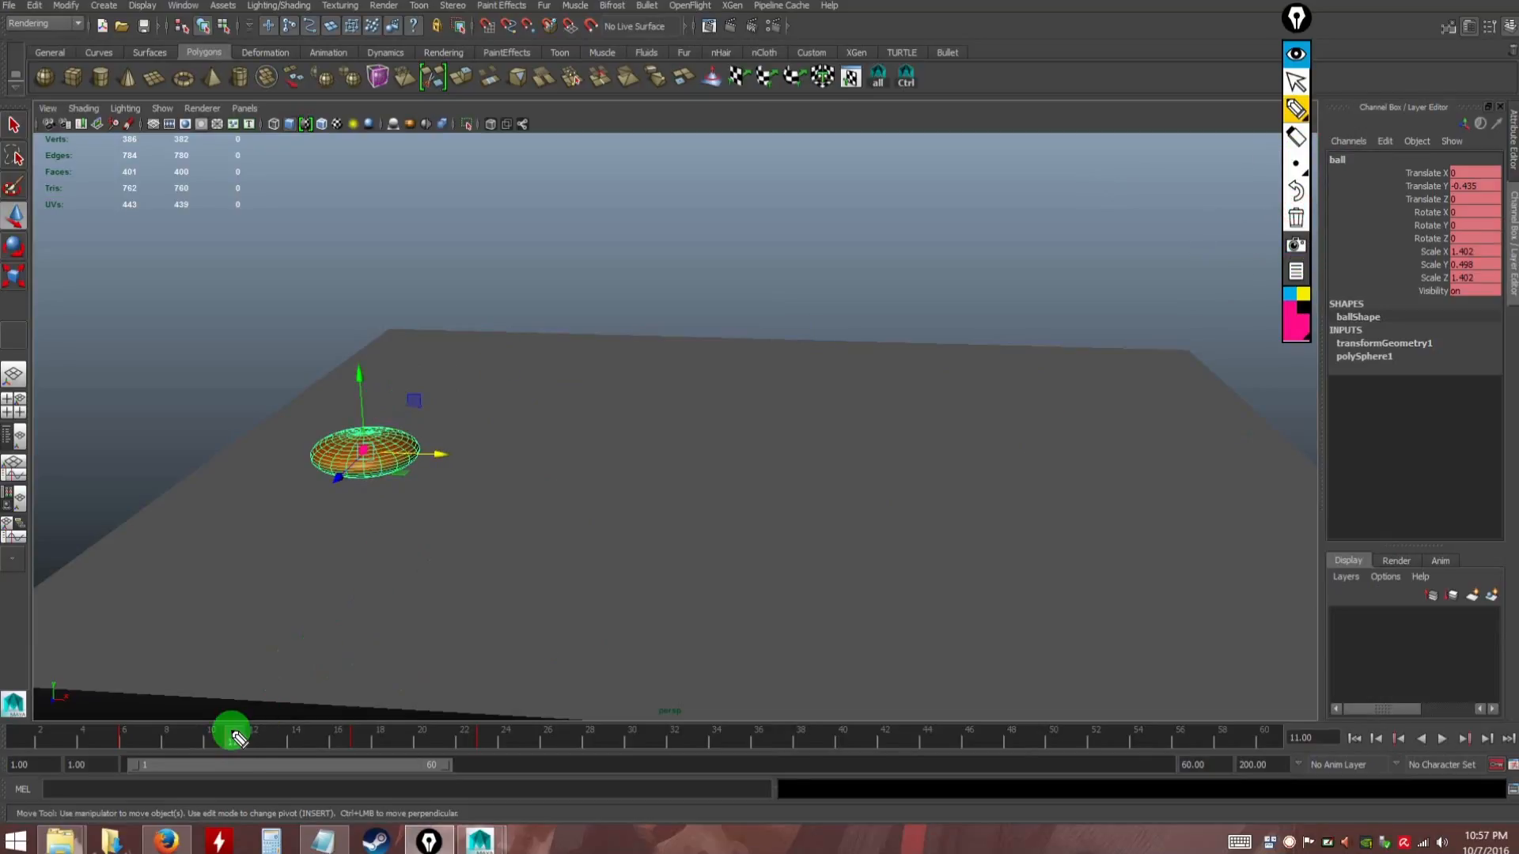
Mark the ball's center at frames 17 and 23 with pink pen dots
click(1296, 84)
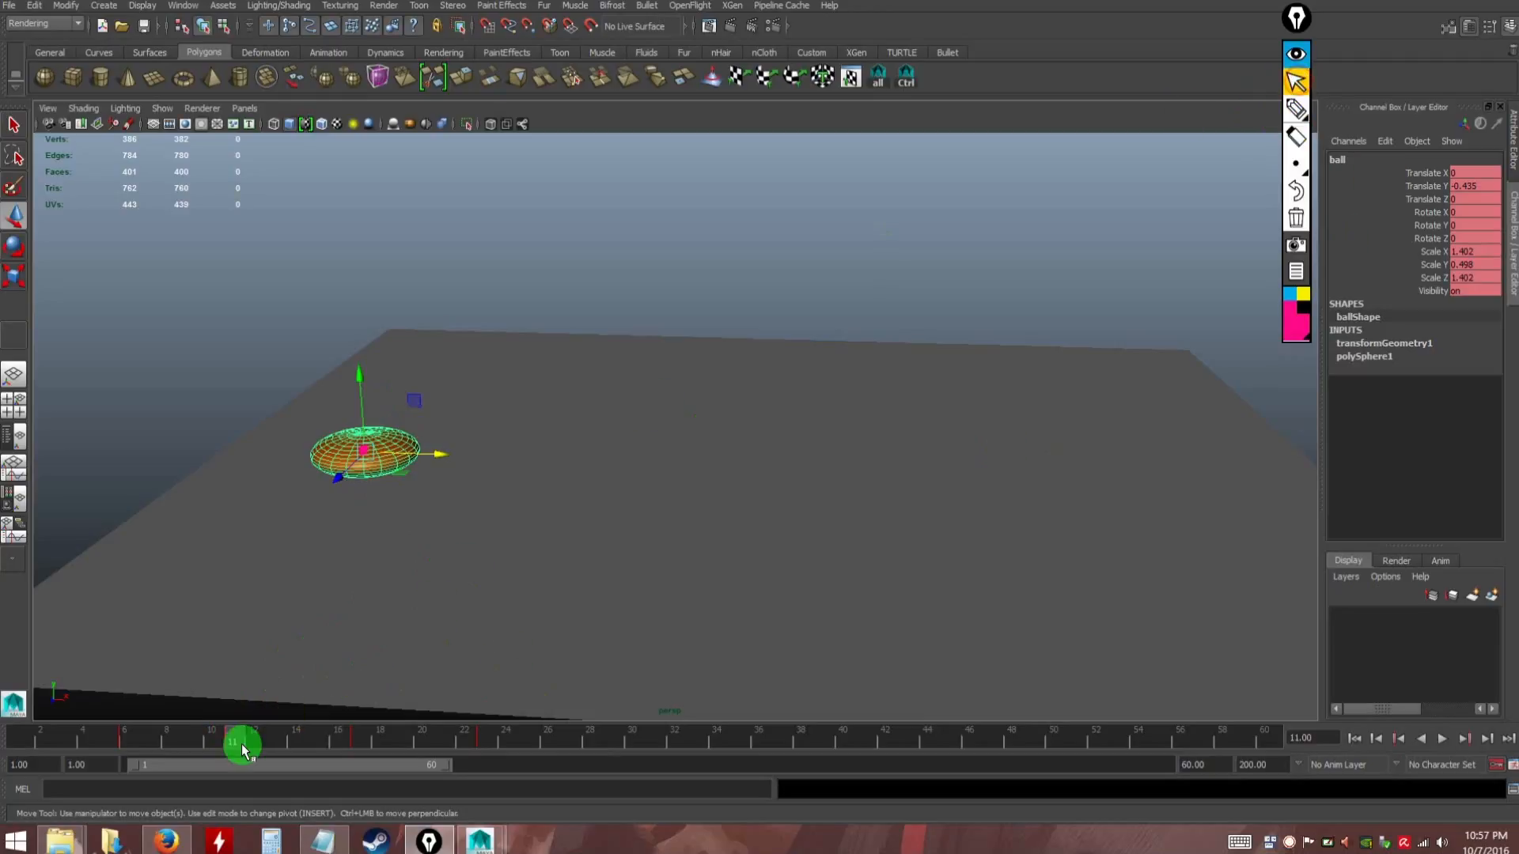
drag(235, 742, 353, 755)
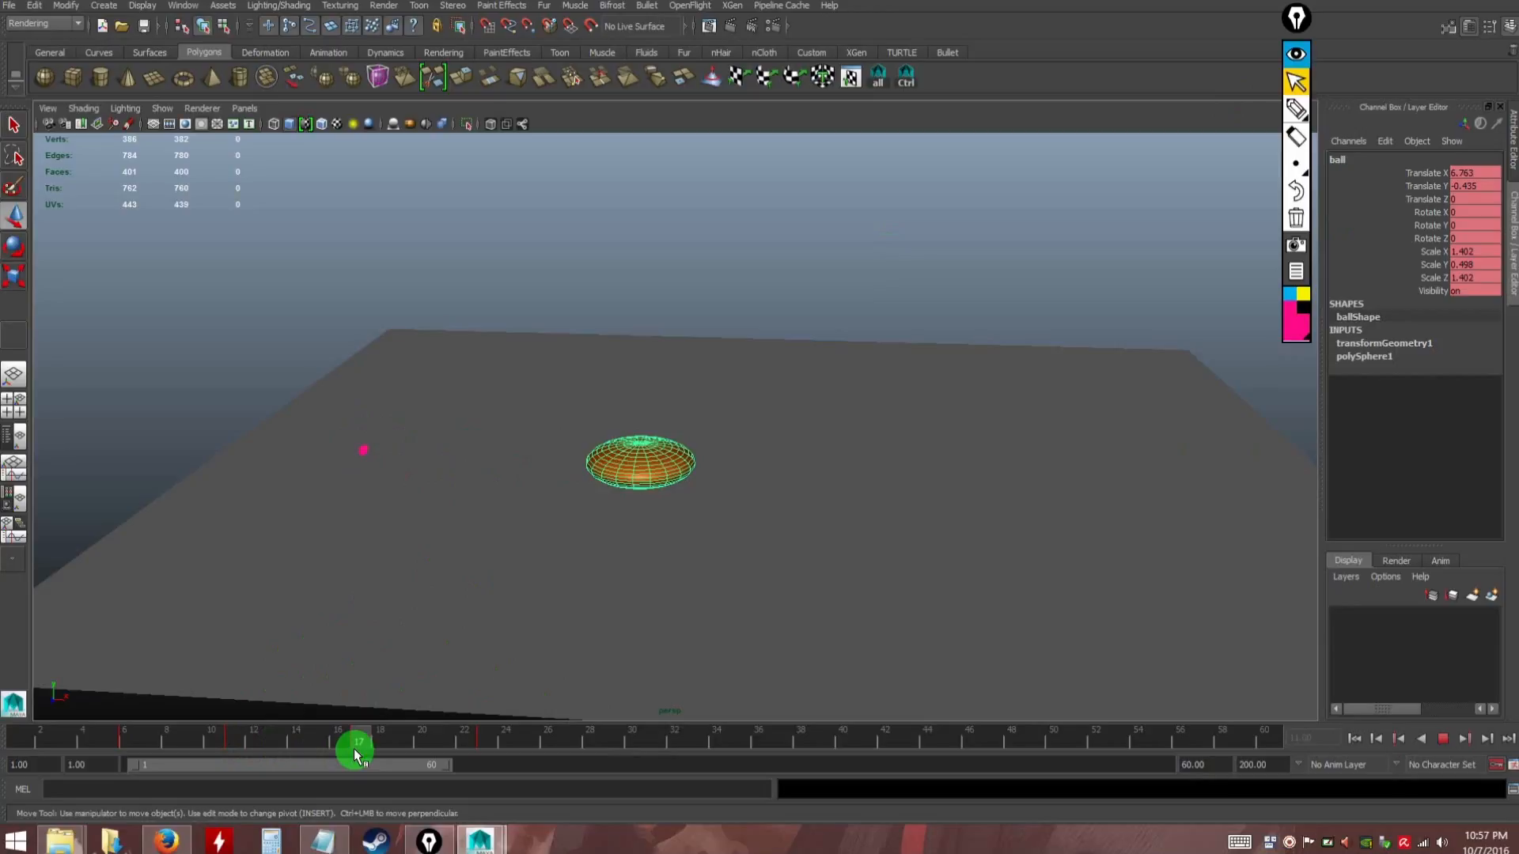
click(1295, 109)
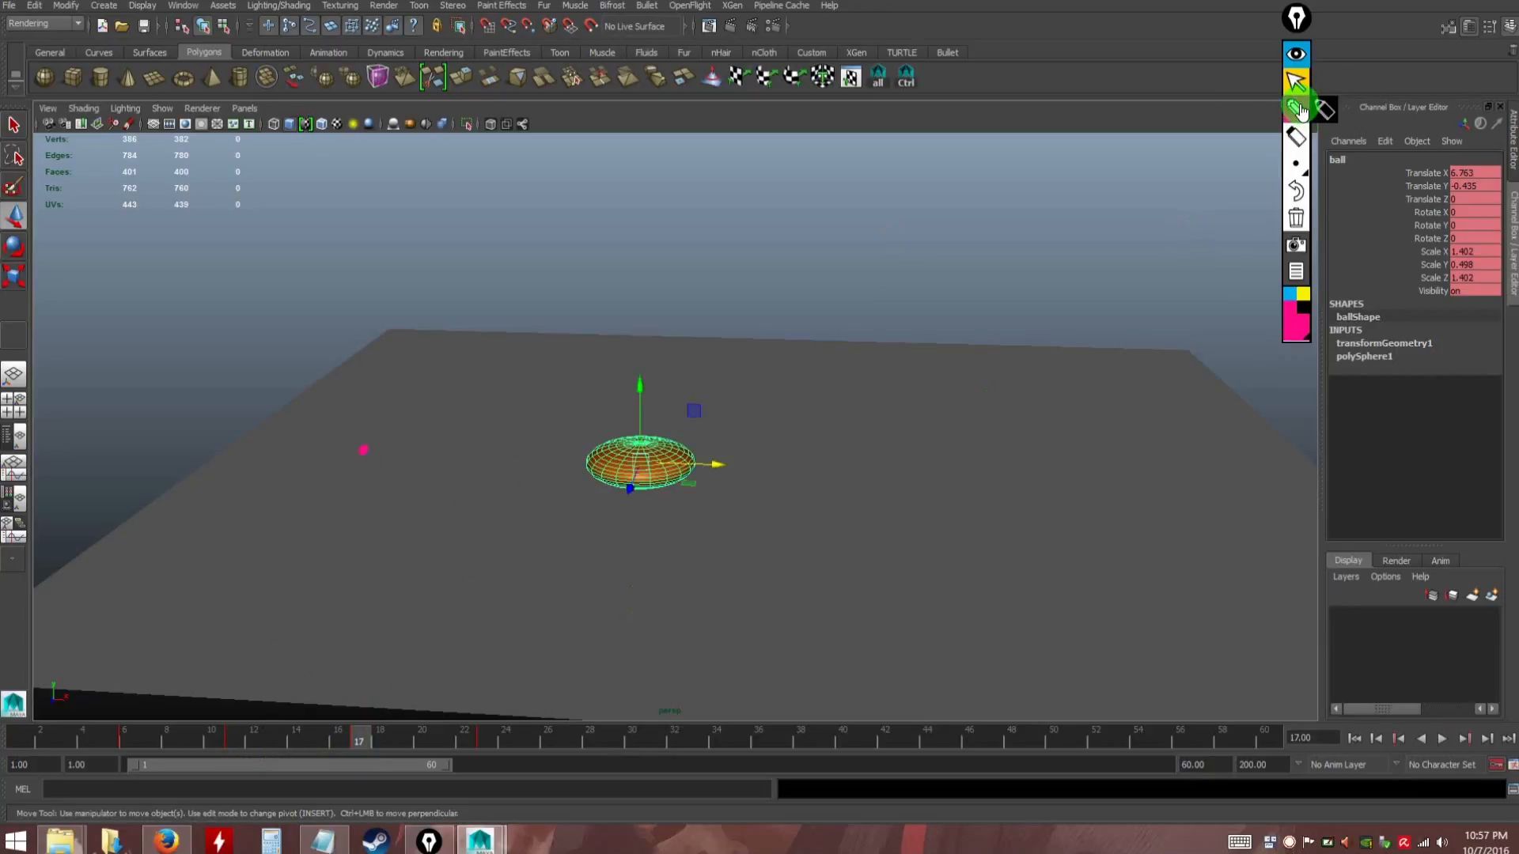
click(641, 459)
click(1295, 81)
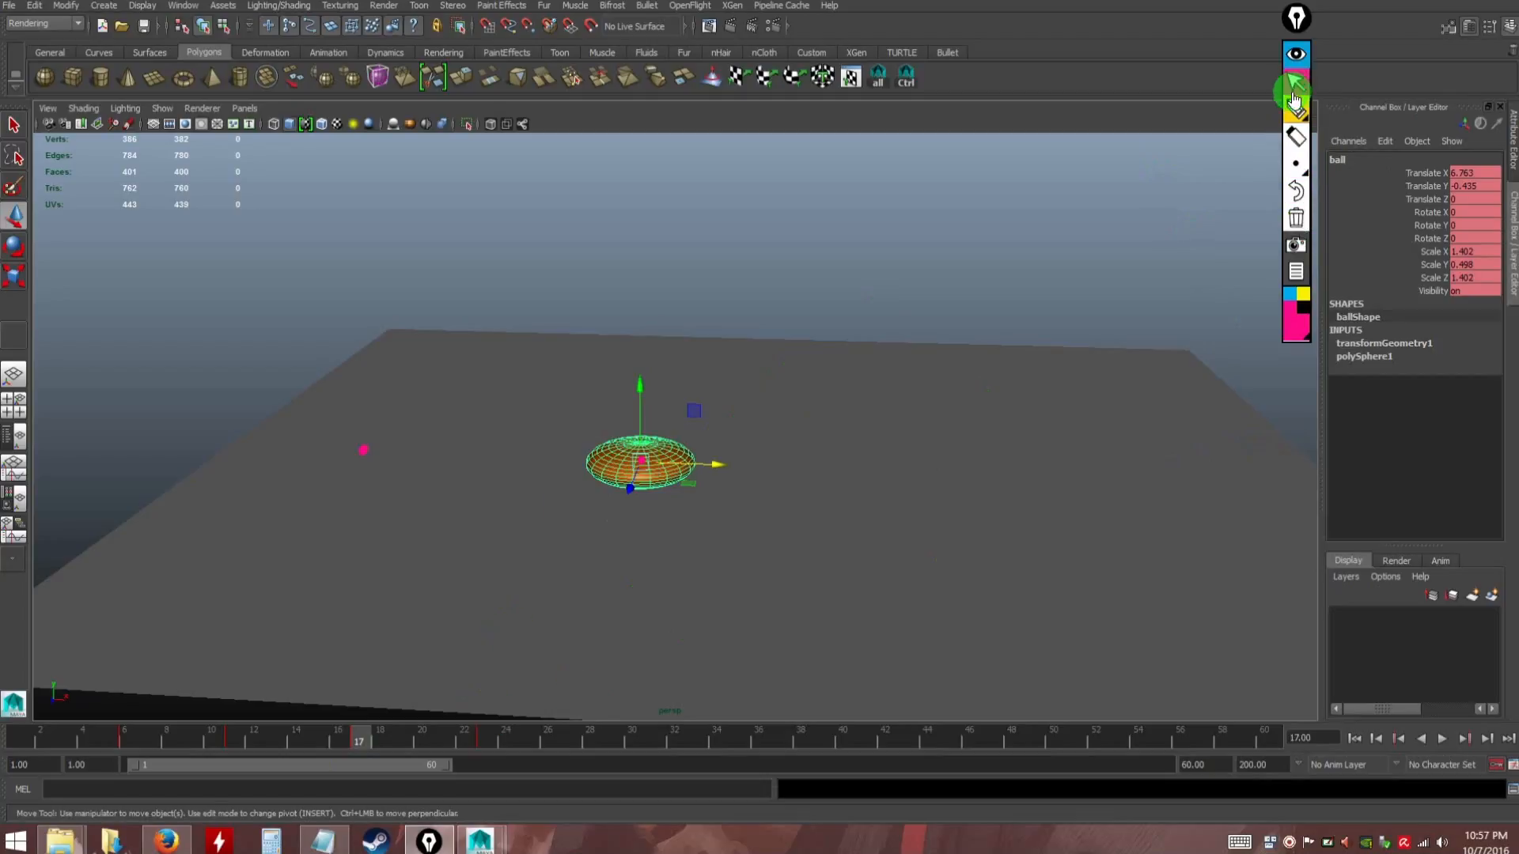
drag(360, 746, 598, 728)
click(1295, 108)
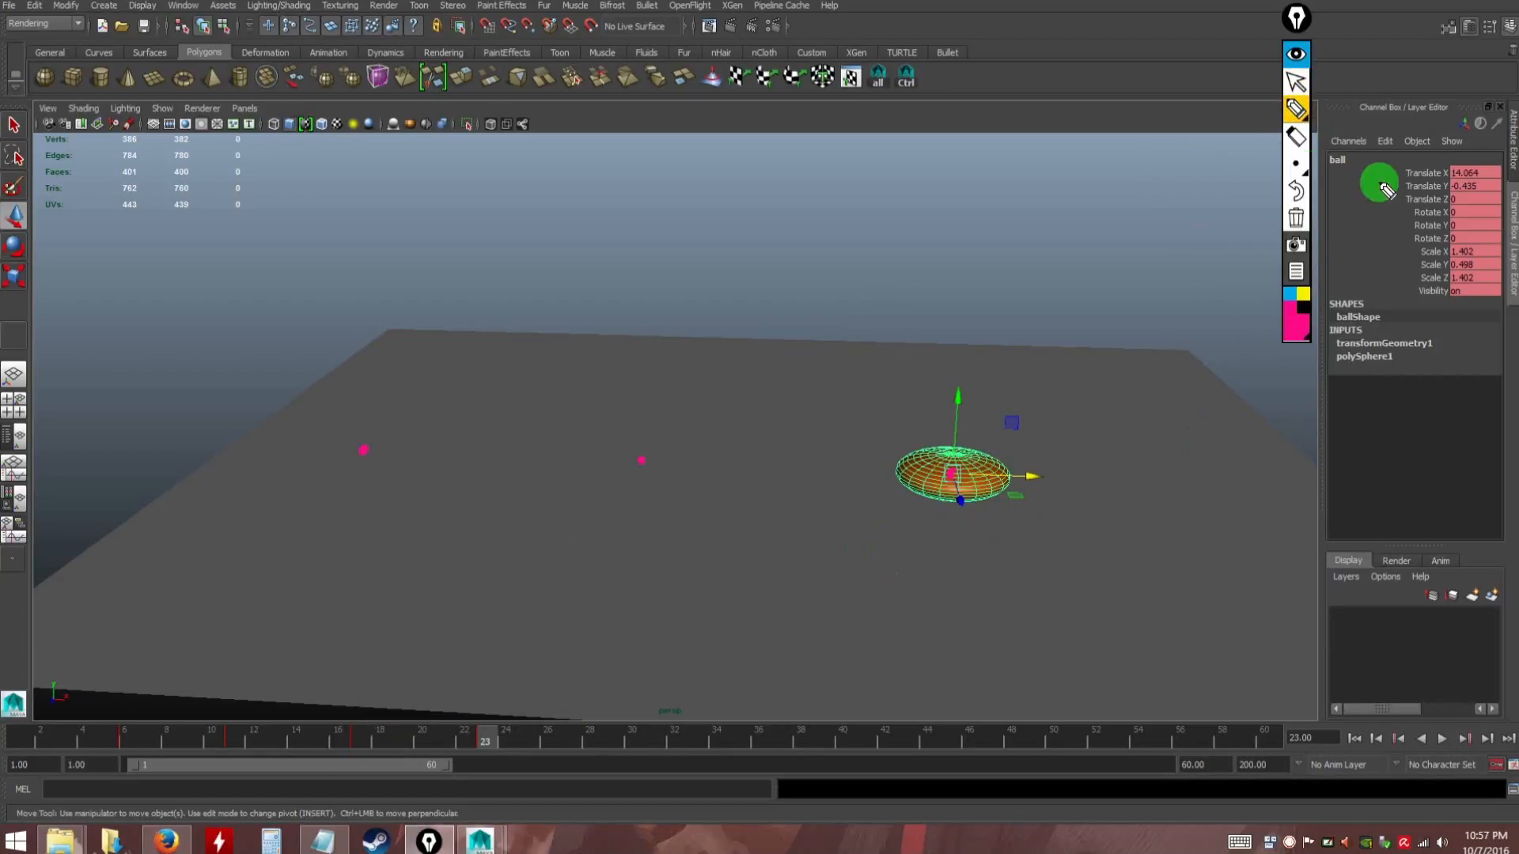
click(1295, 81)
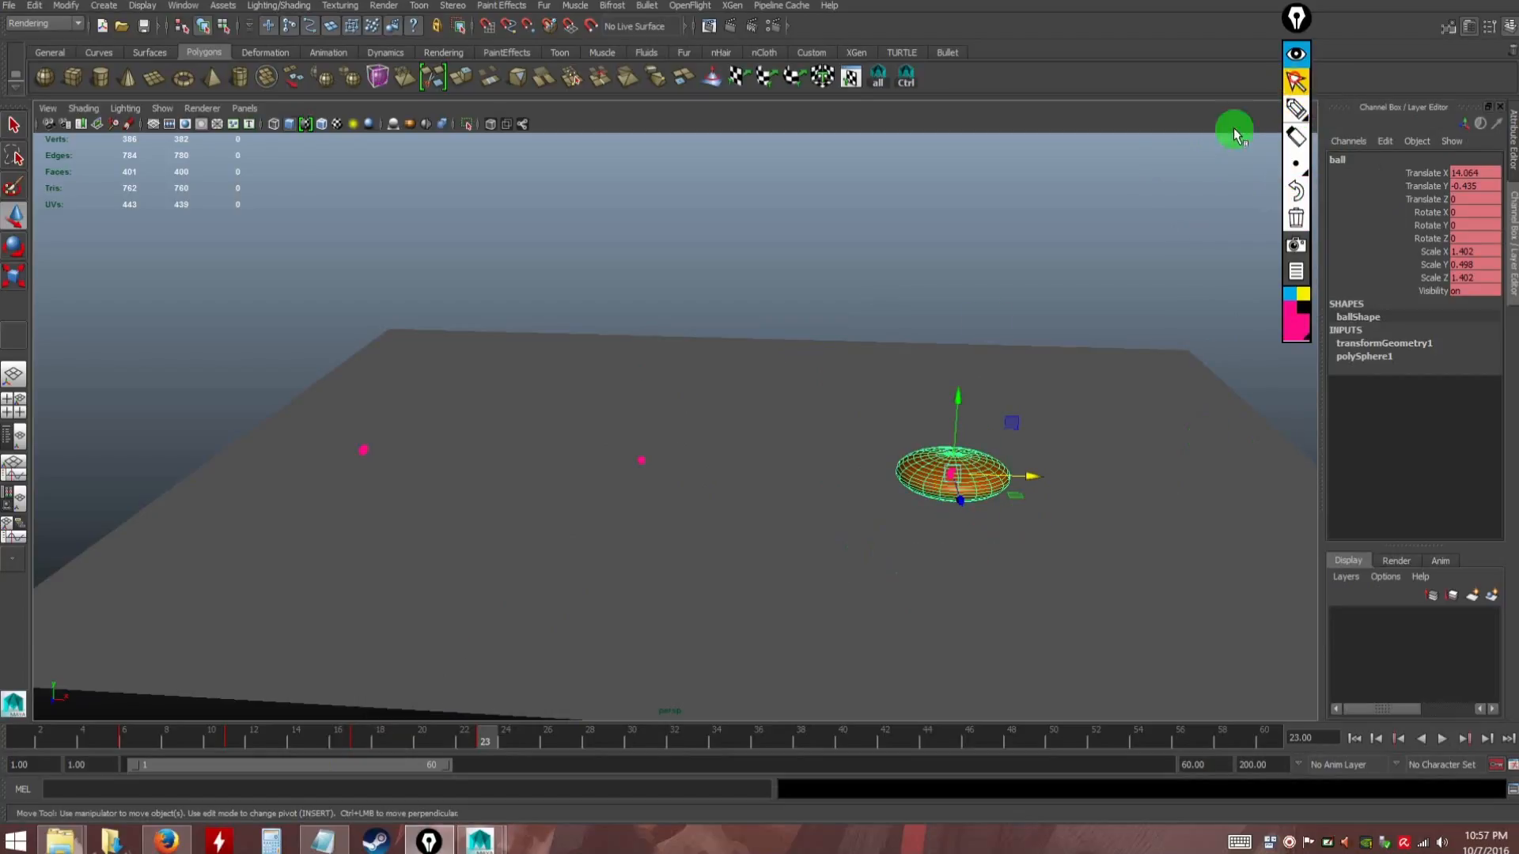
Reselect the ball at frame 23 and slide it back along X to about 13.67
click(174, 332)
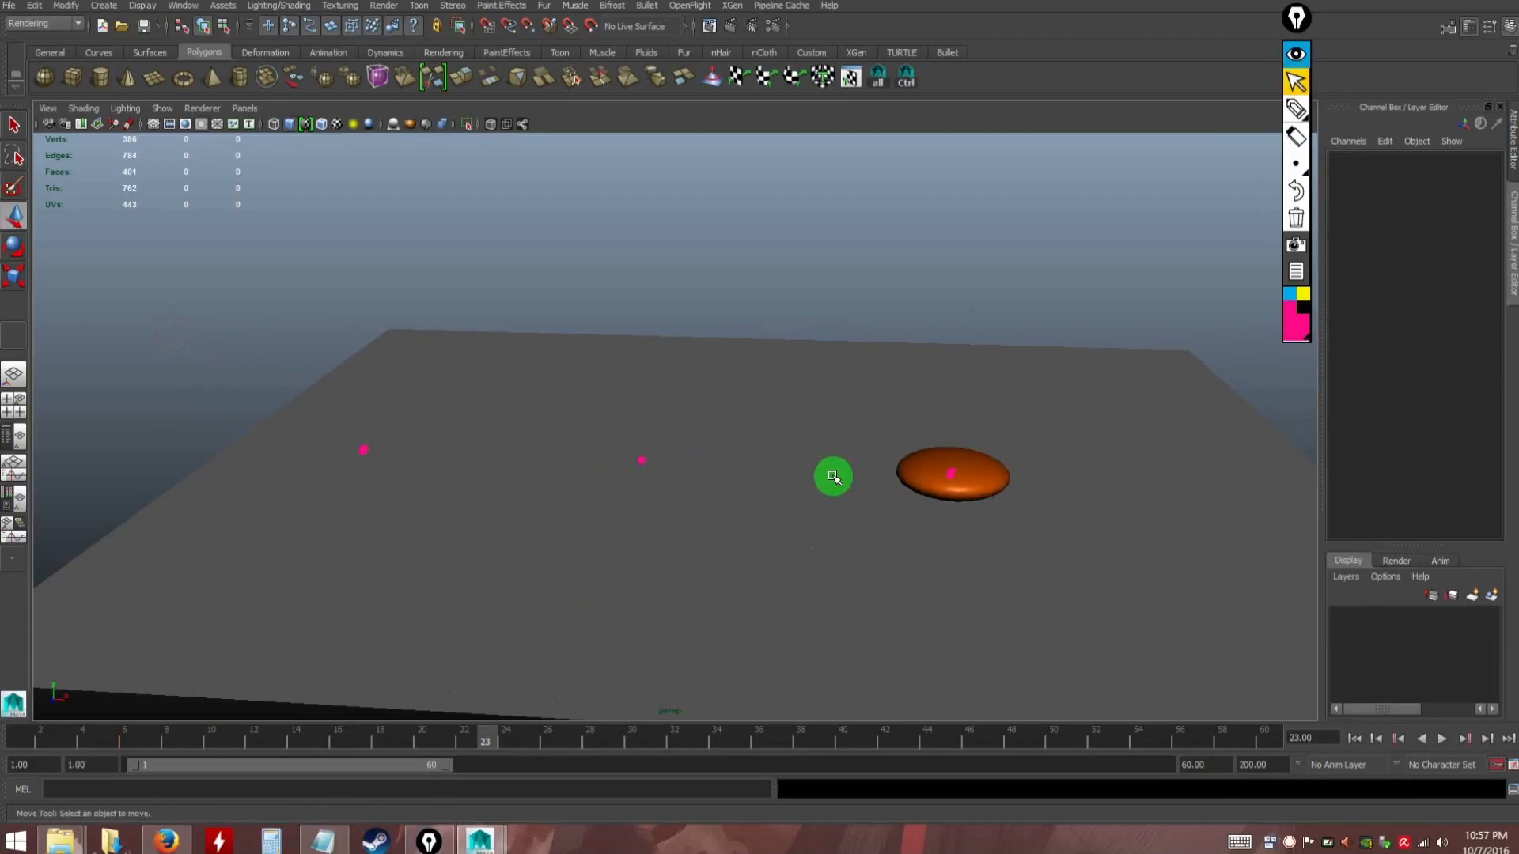
click(945, 478)
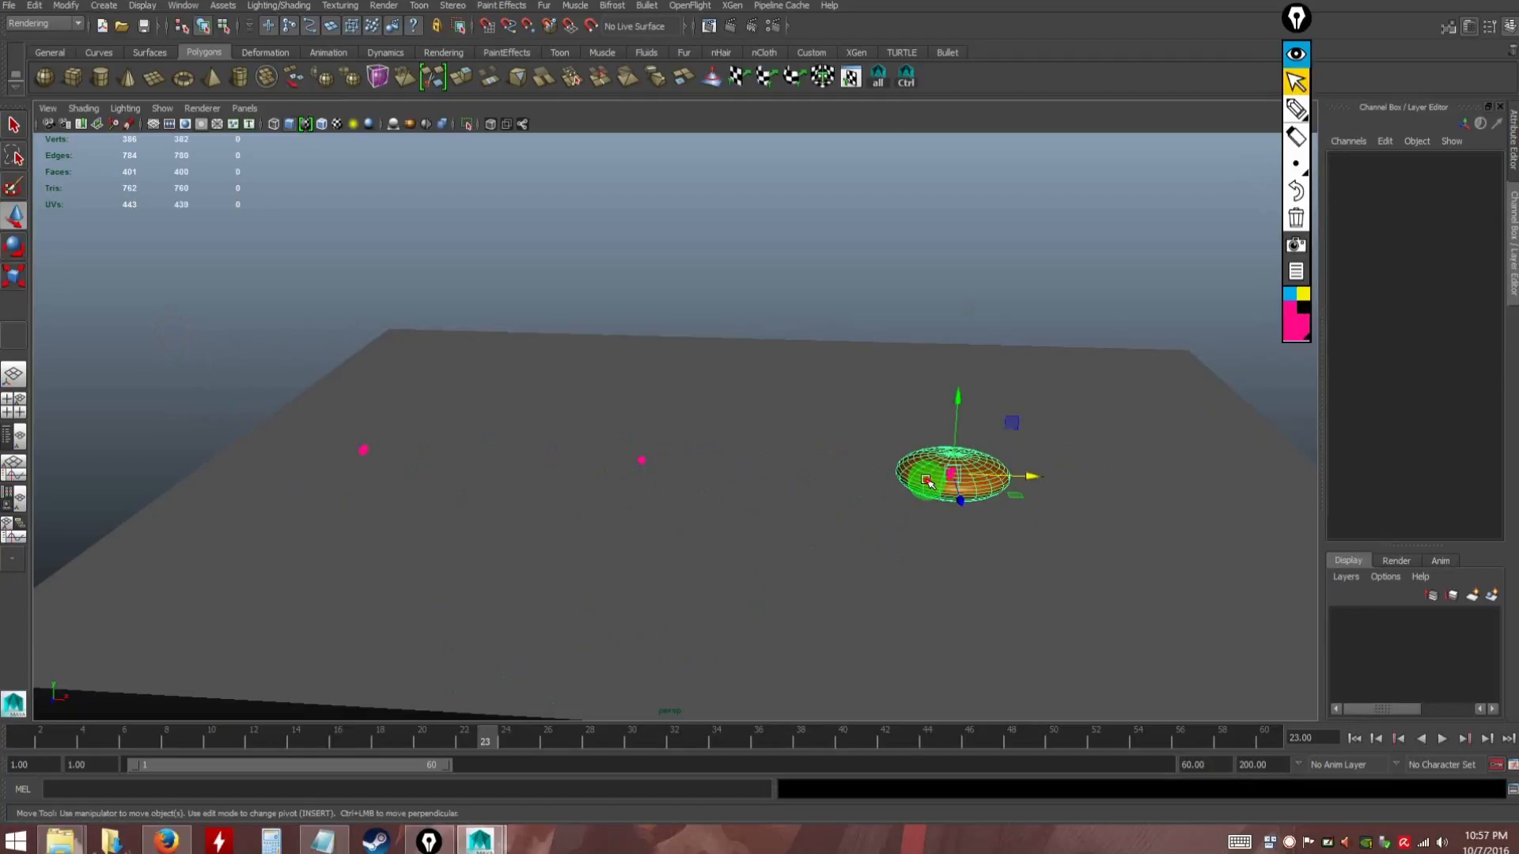
click(495, 737)
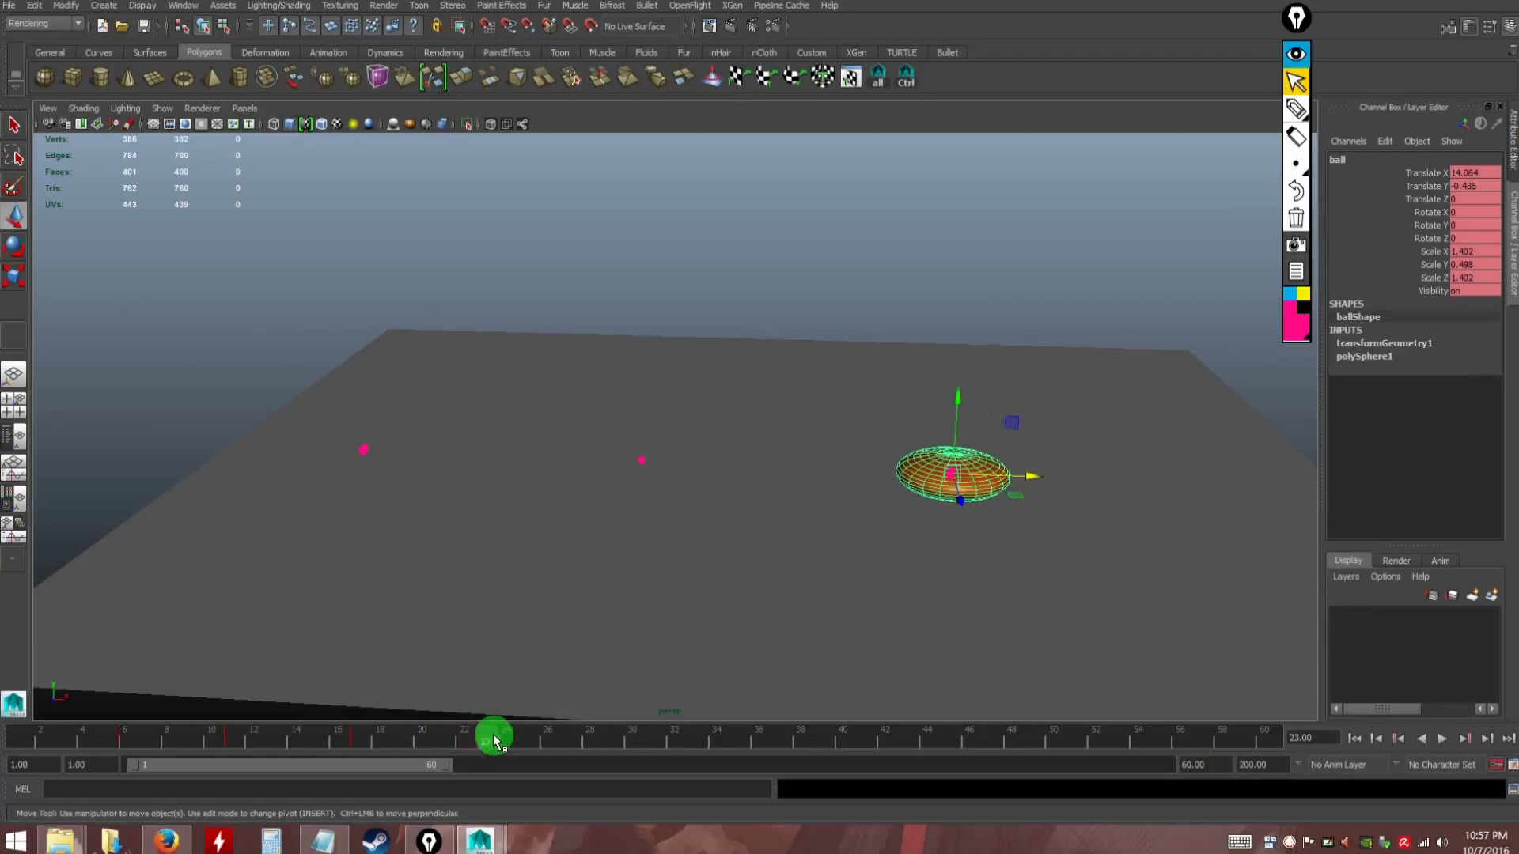
click(1025, 478)
drag(1014, 477, 1007, 477)
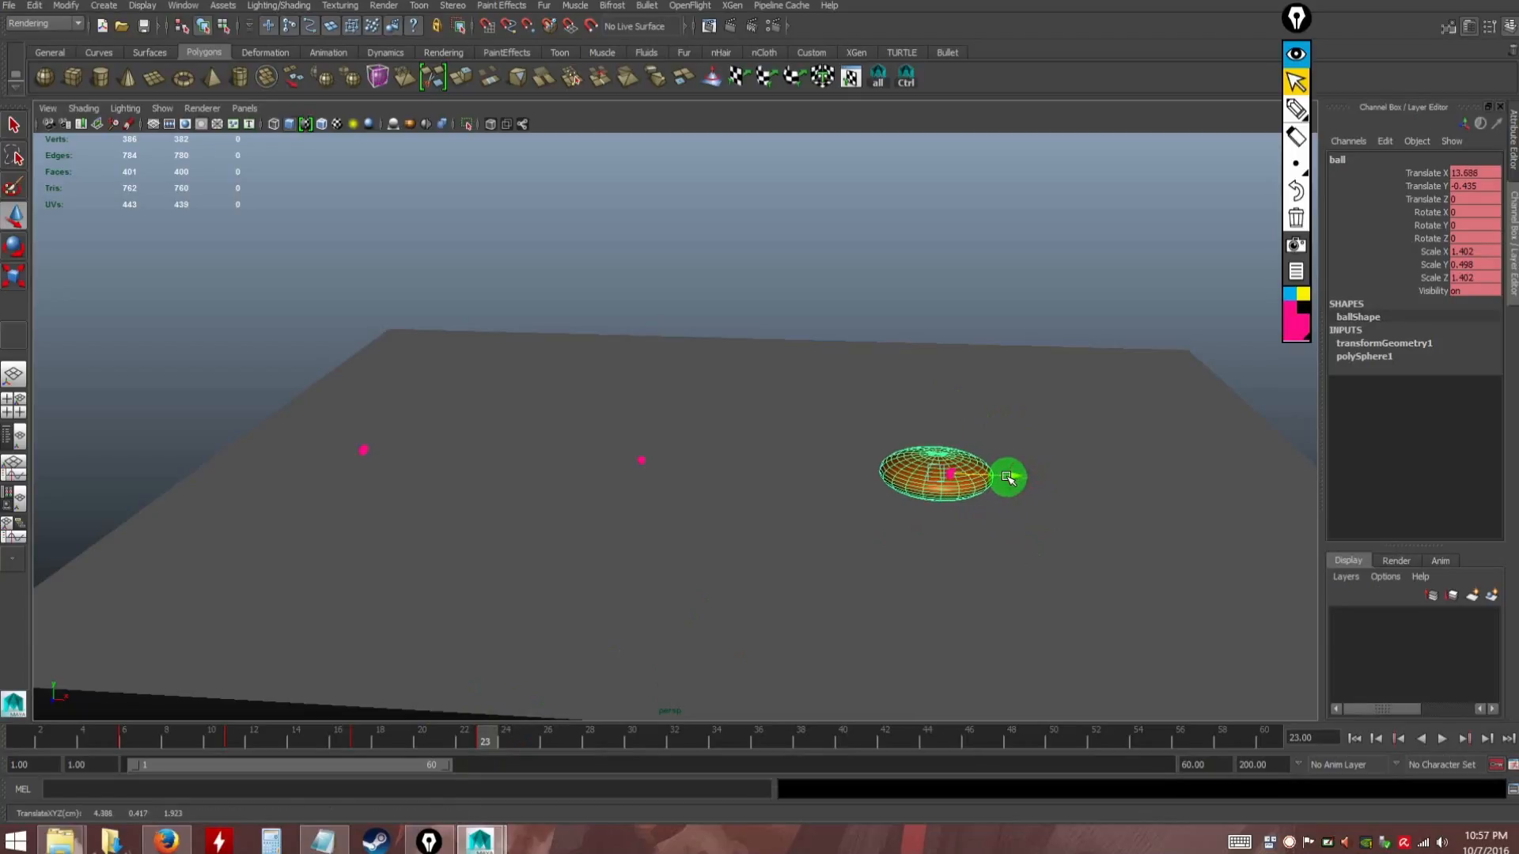
Clear all the pen marks from the screen and collapse the annotation tools
click(1296, 226)
click(1297, 79)
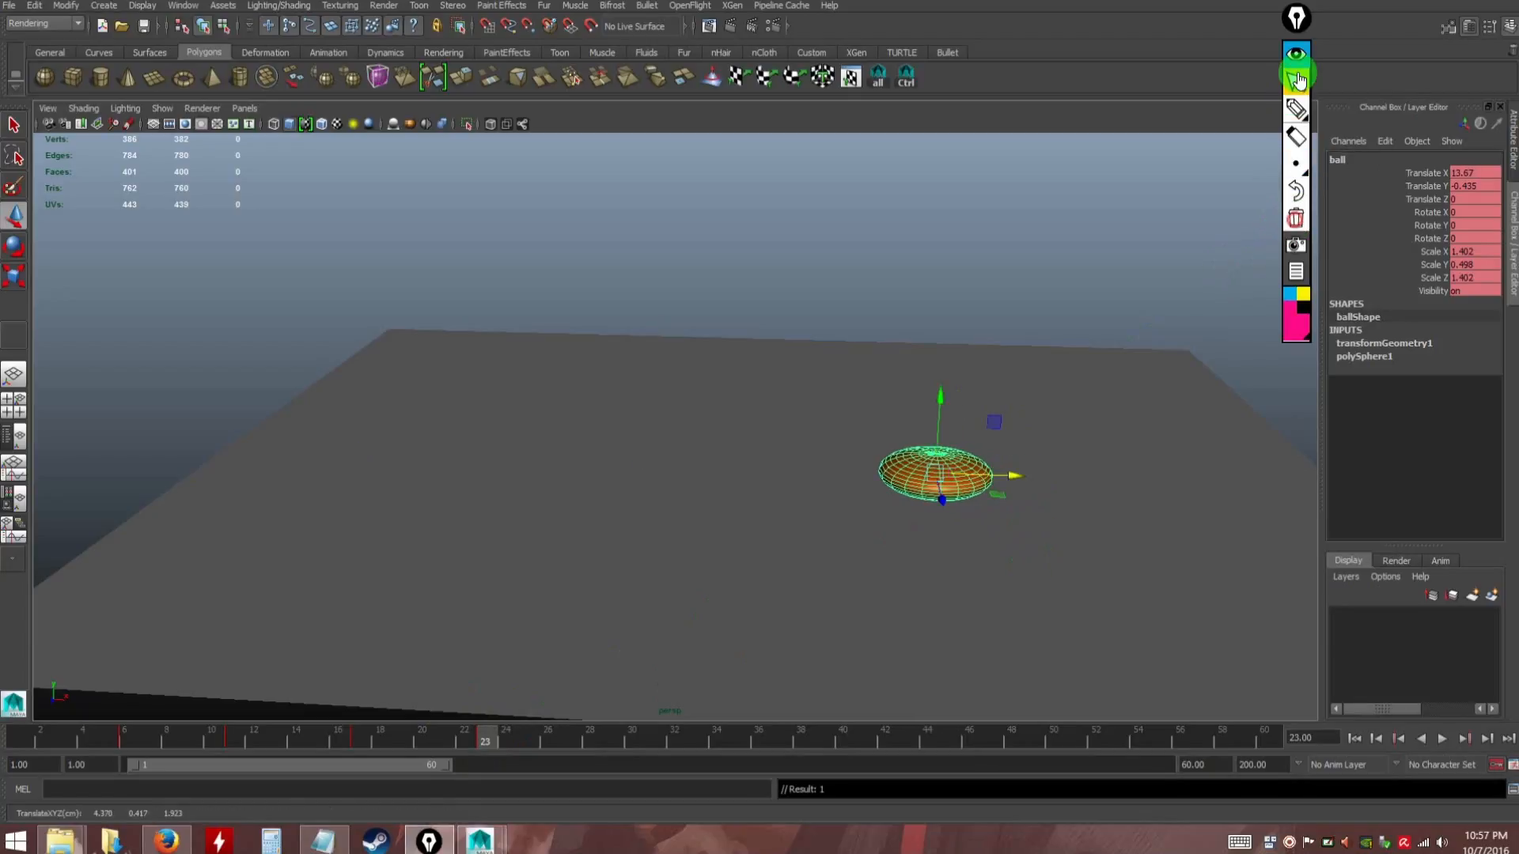
click(1297, 17)
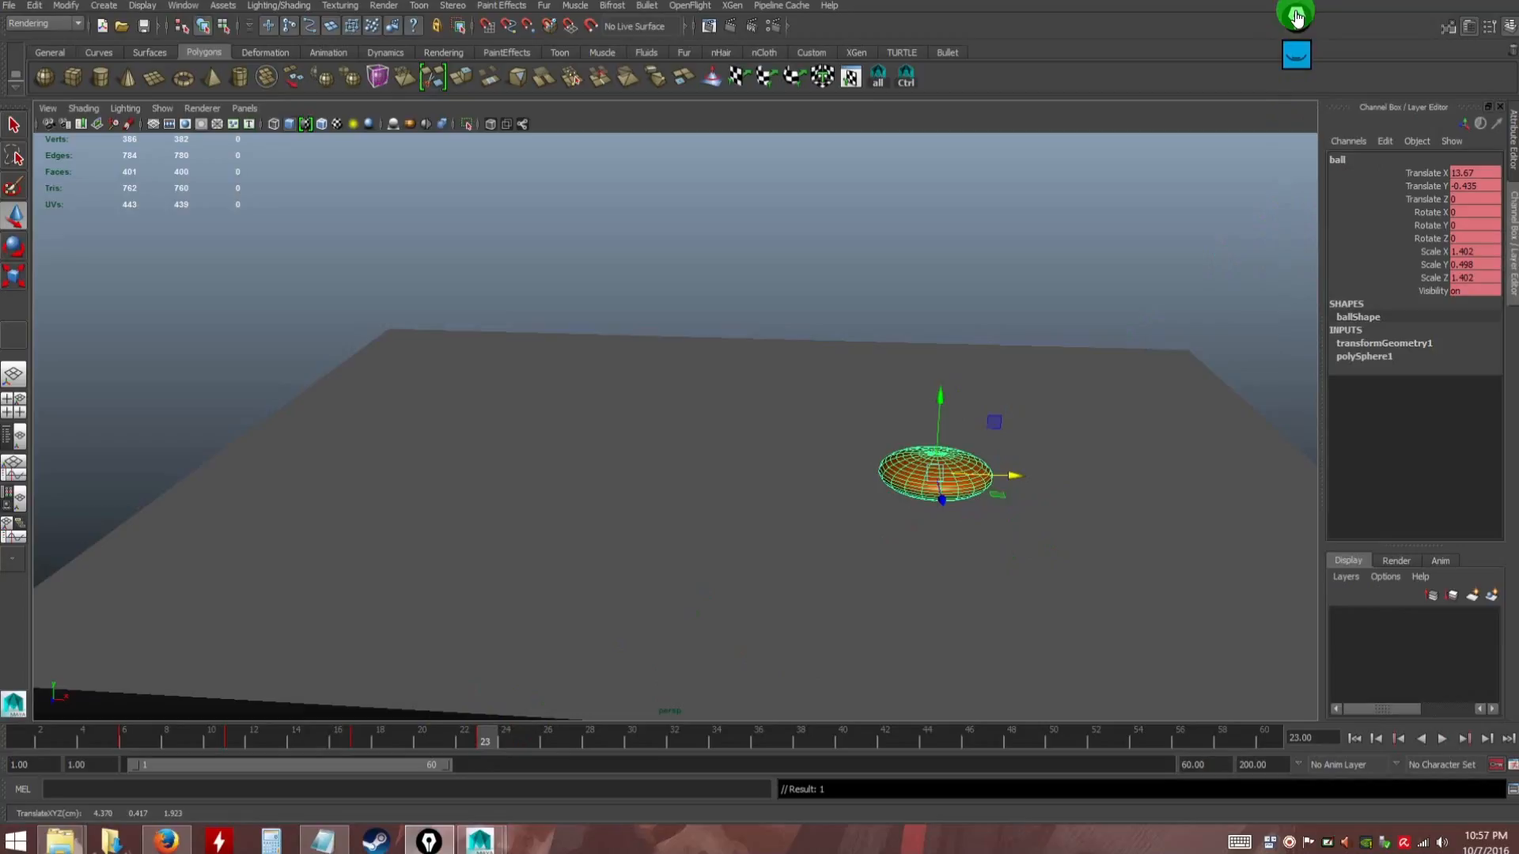
mouse_move(1296, 42)
mouse_down()
mouse_move(1240, 68)
mouse_move(1297, 29)
mouse_up()
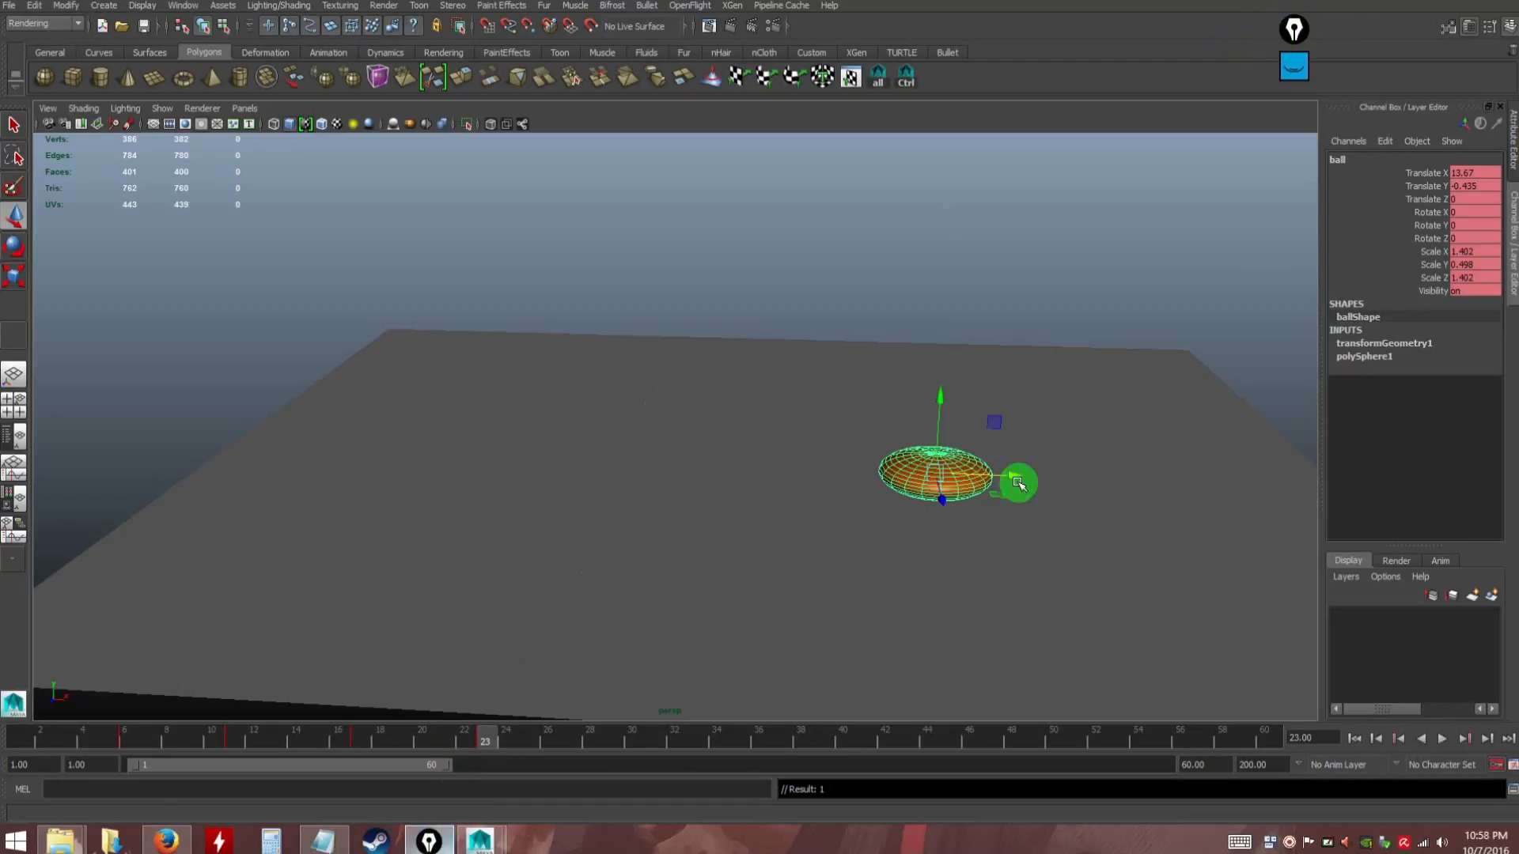
View the Epic Pen version information and collapse its tools again
click(1294, 73)
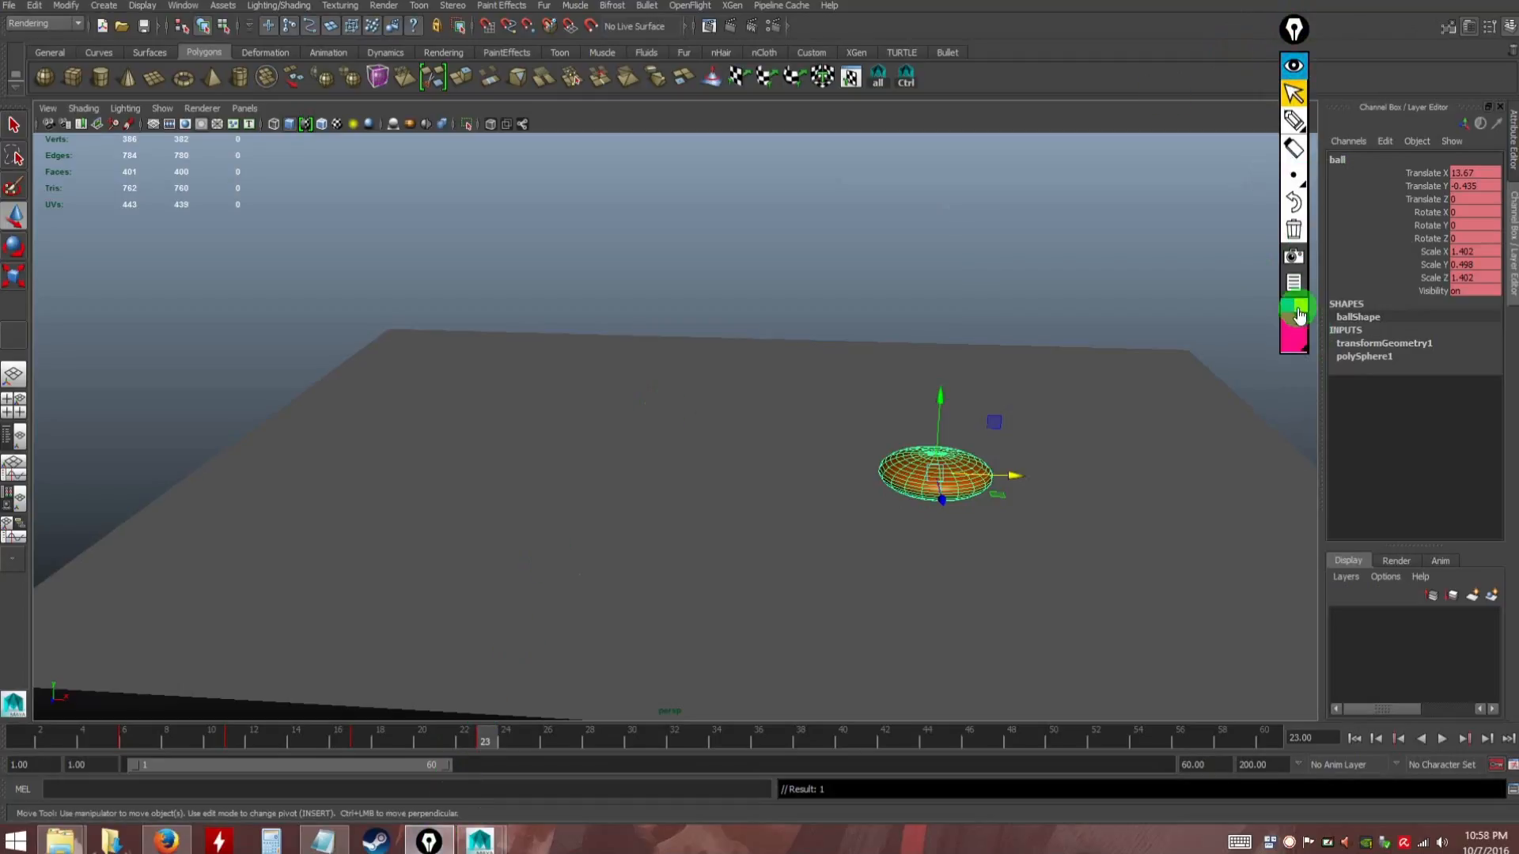
click(1301, 292)
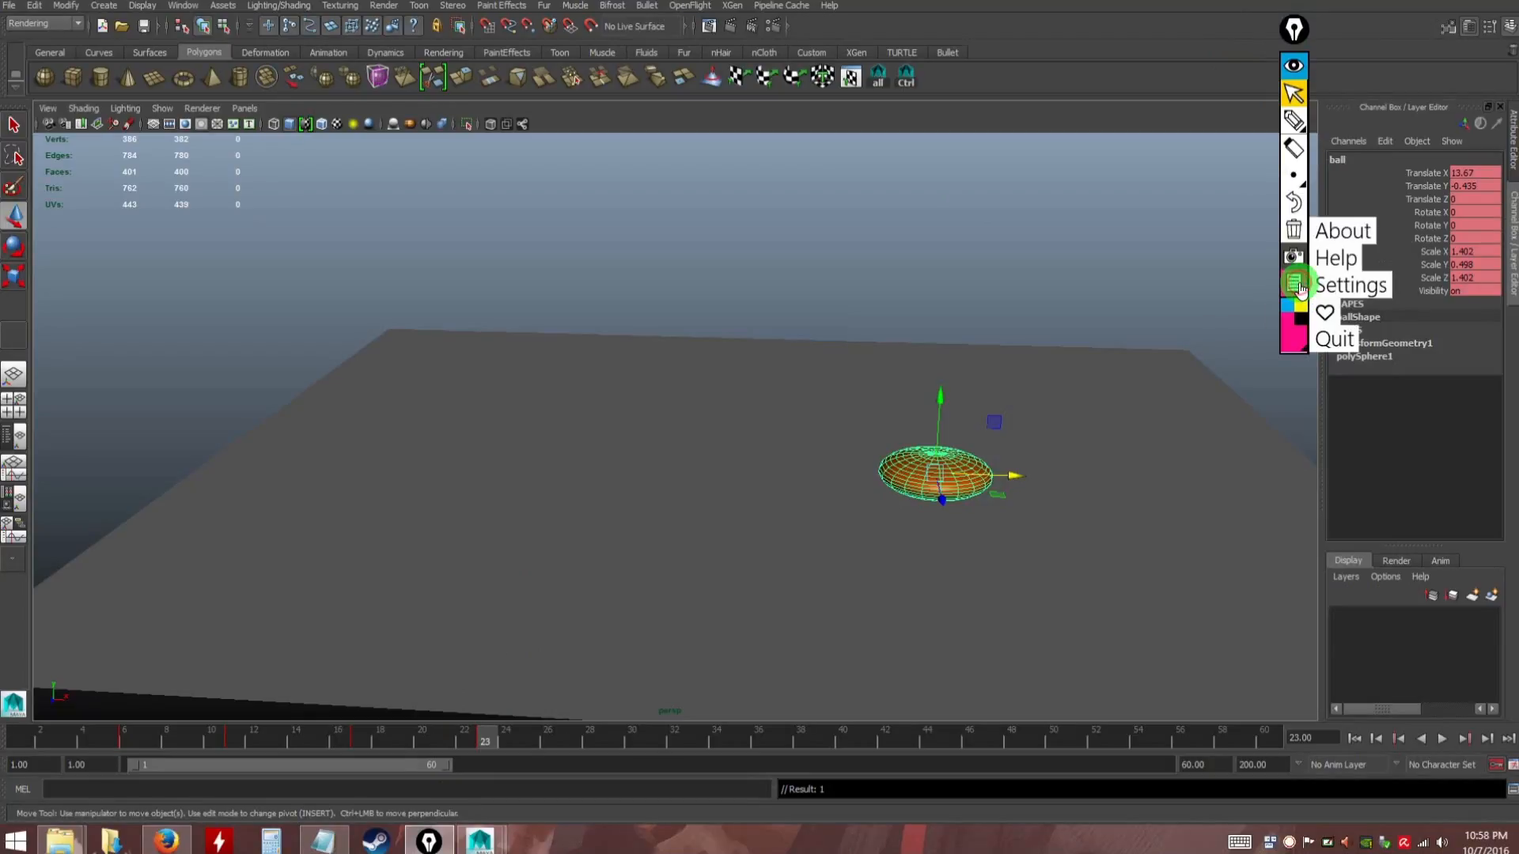
click(1337, 231)
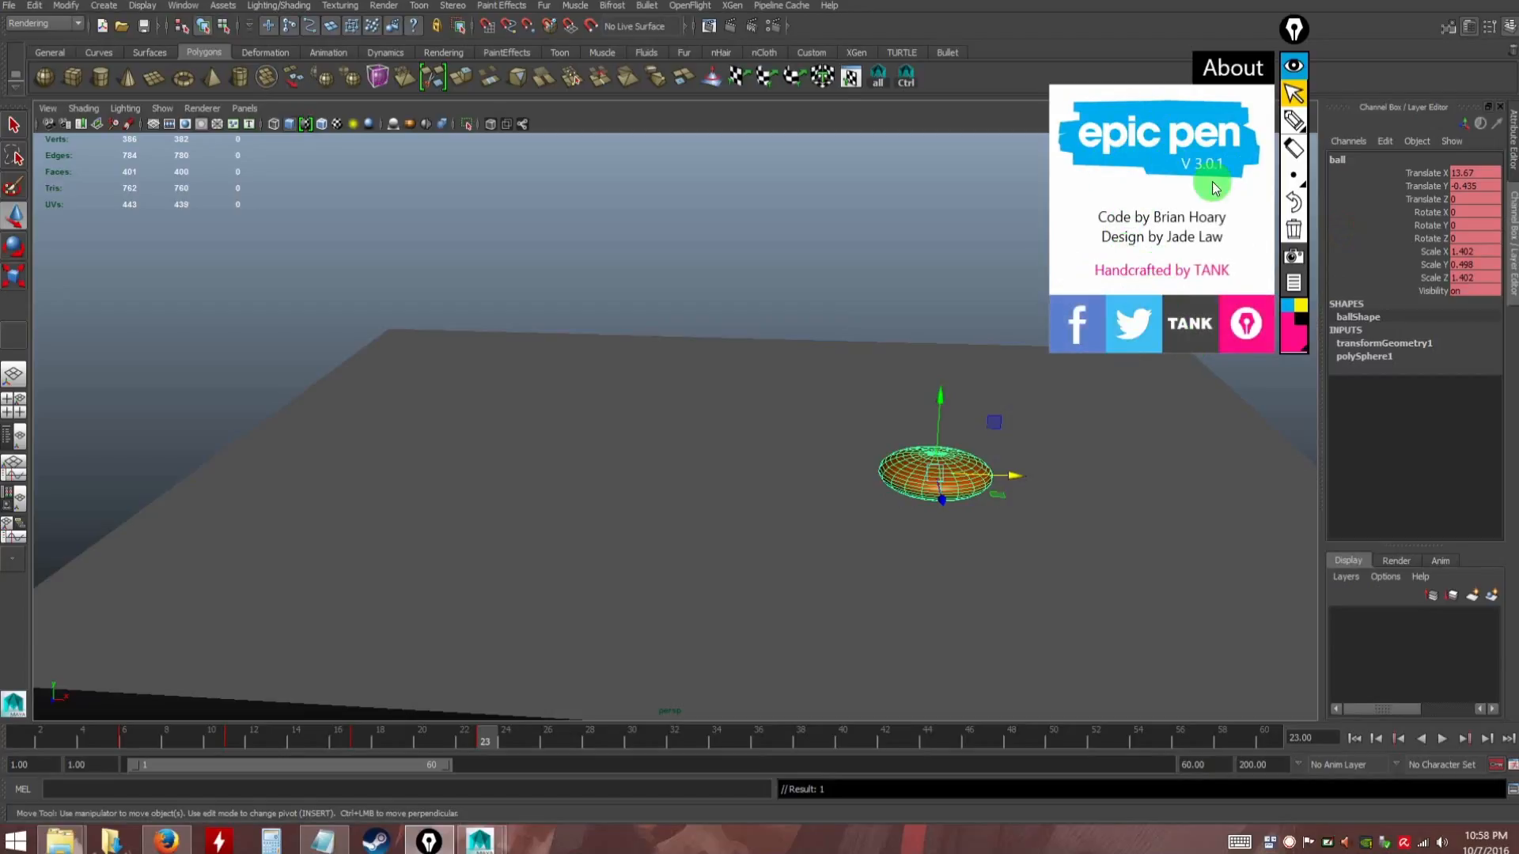
click(1295, 68)
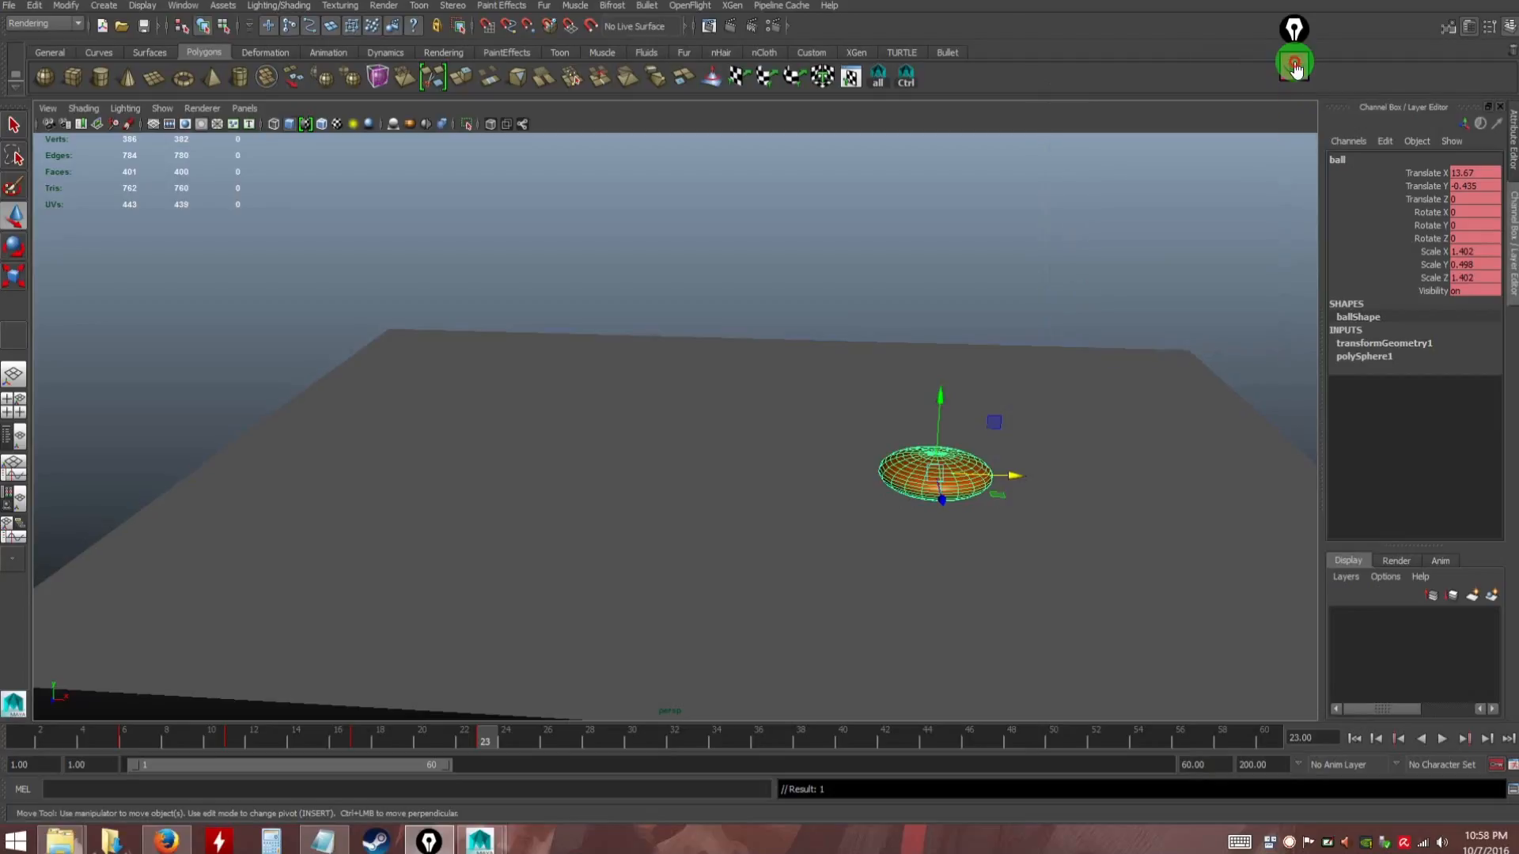
Review the motion back to frame 6, go to frame 14, and raise the ball to about Y 2.407
drag(487, 744, 136, 744)
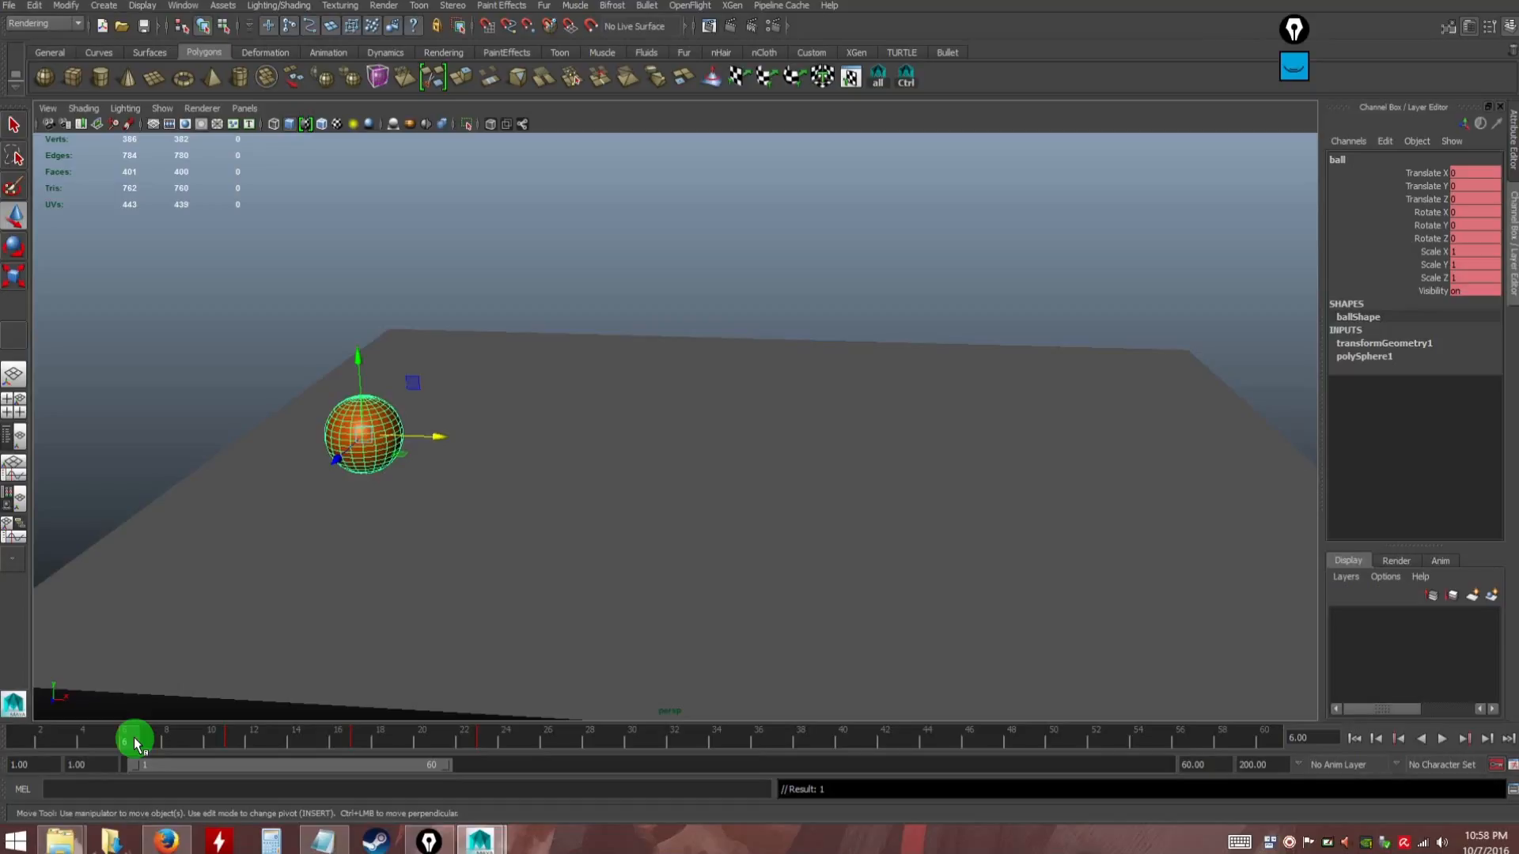
drag(130, 742, 291, 744)
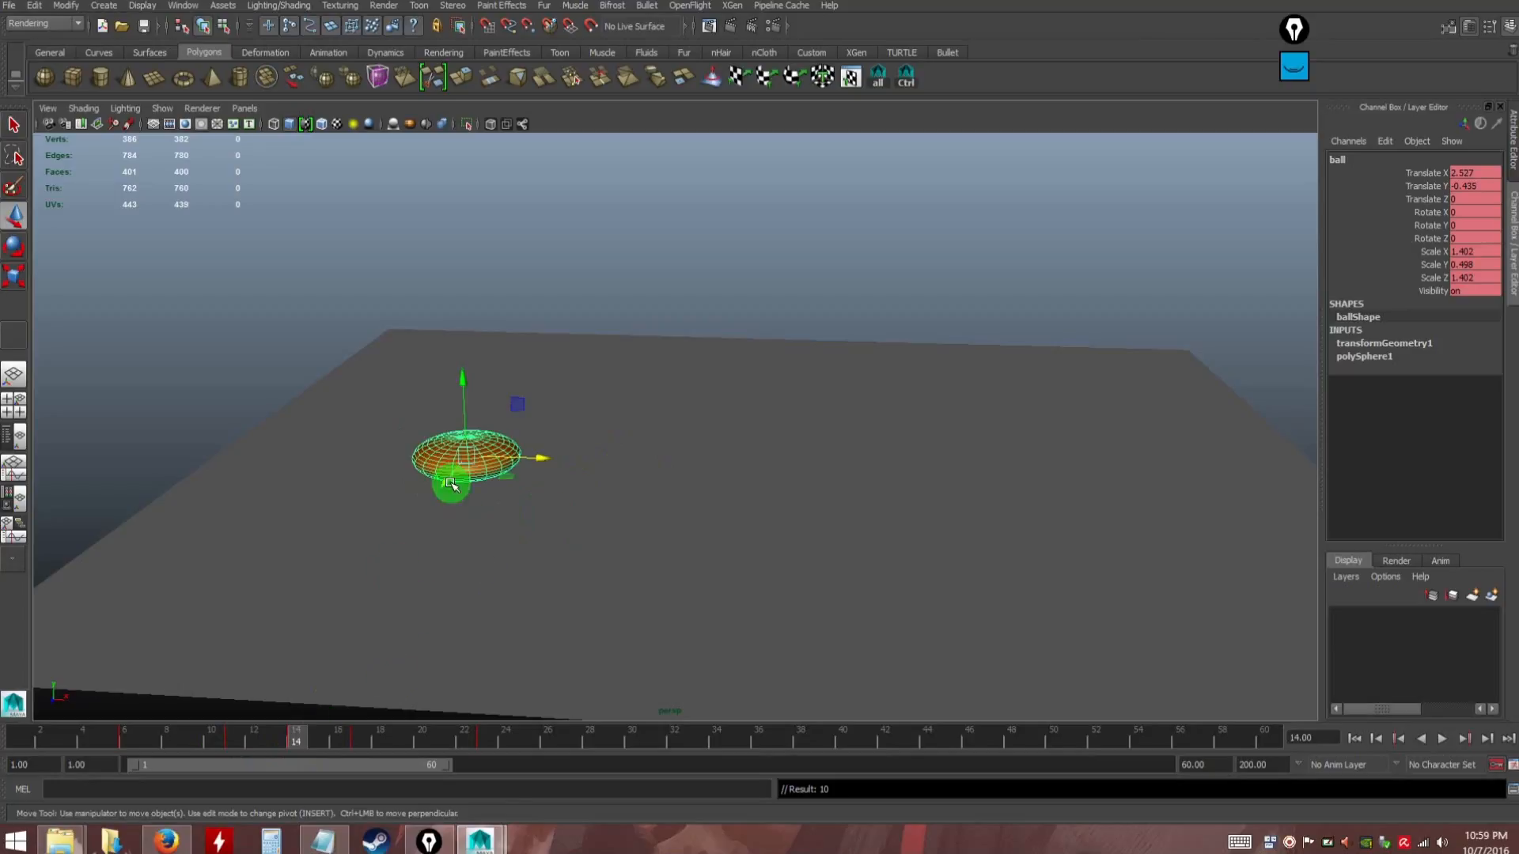
drag(463, 388, 459, 267)
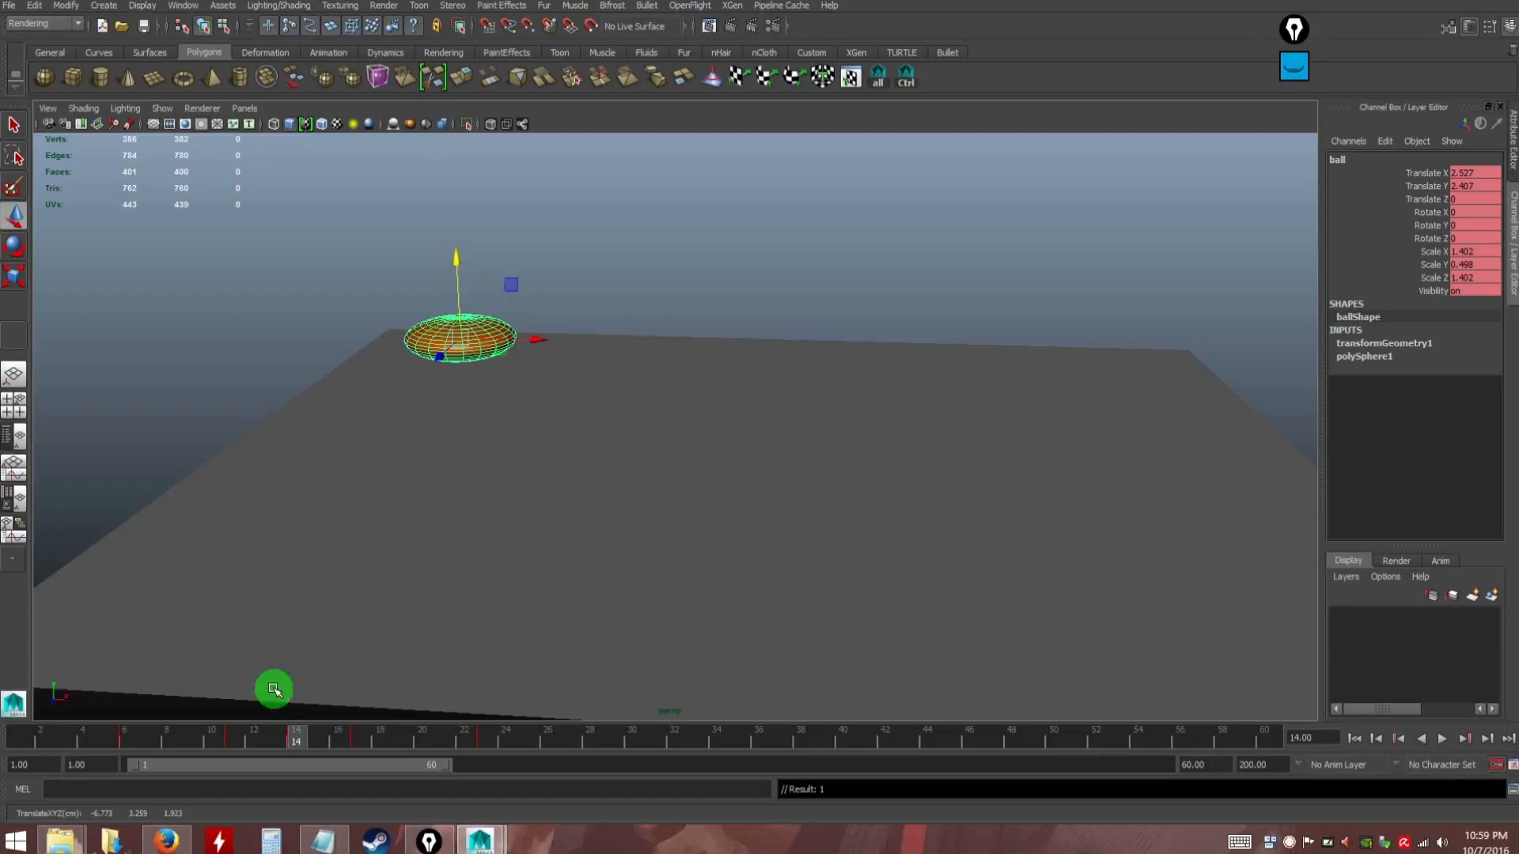
Go to frame 20 and raise the ball above the floor to about Y 1.915
drag(293, 743, 421, 743)
click(855, 493)
click(825, 407)
drag(826, 415, 823, 292)
alt+drag(661, 451, 667, 438)
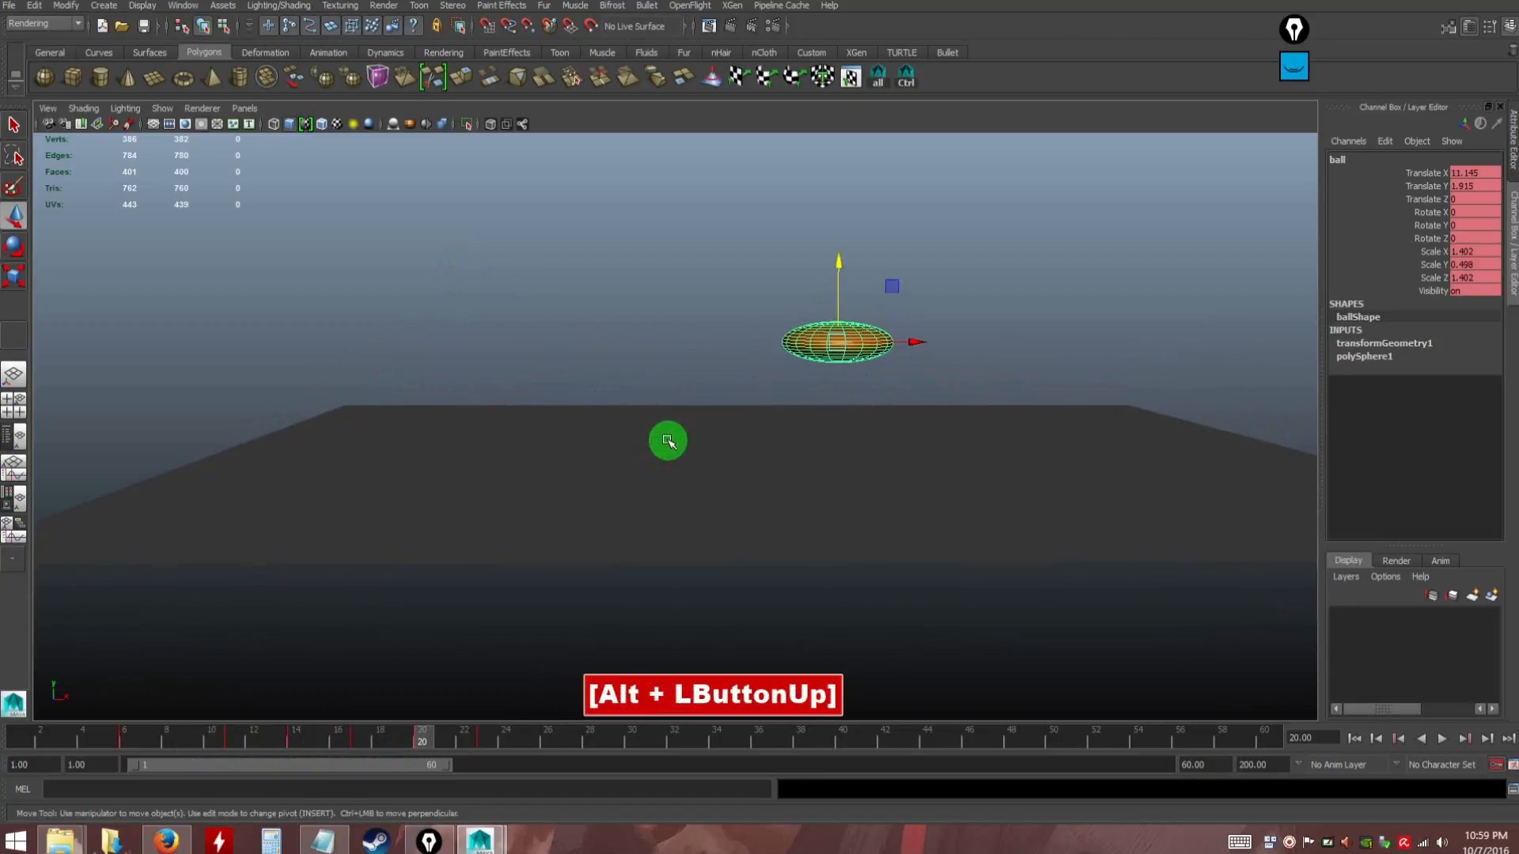
Go to frame 14 and mark the ball's center with an Epic Pen dot
drag(421, 746, 292, 732)
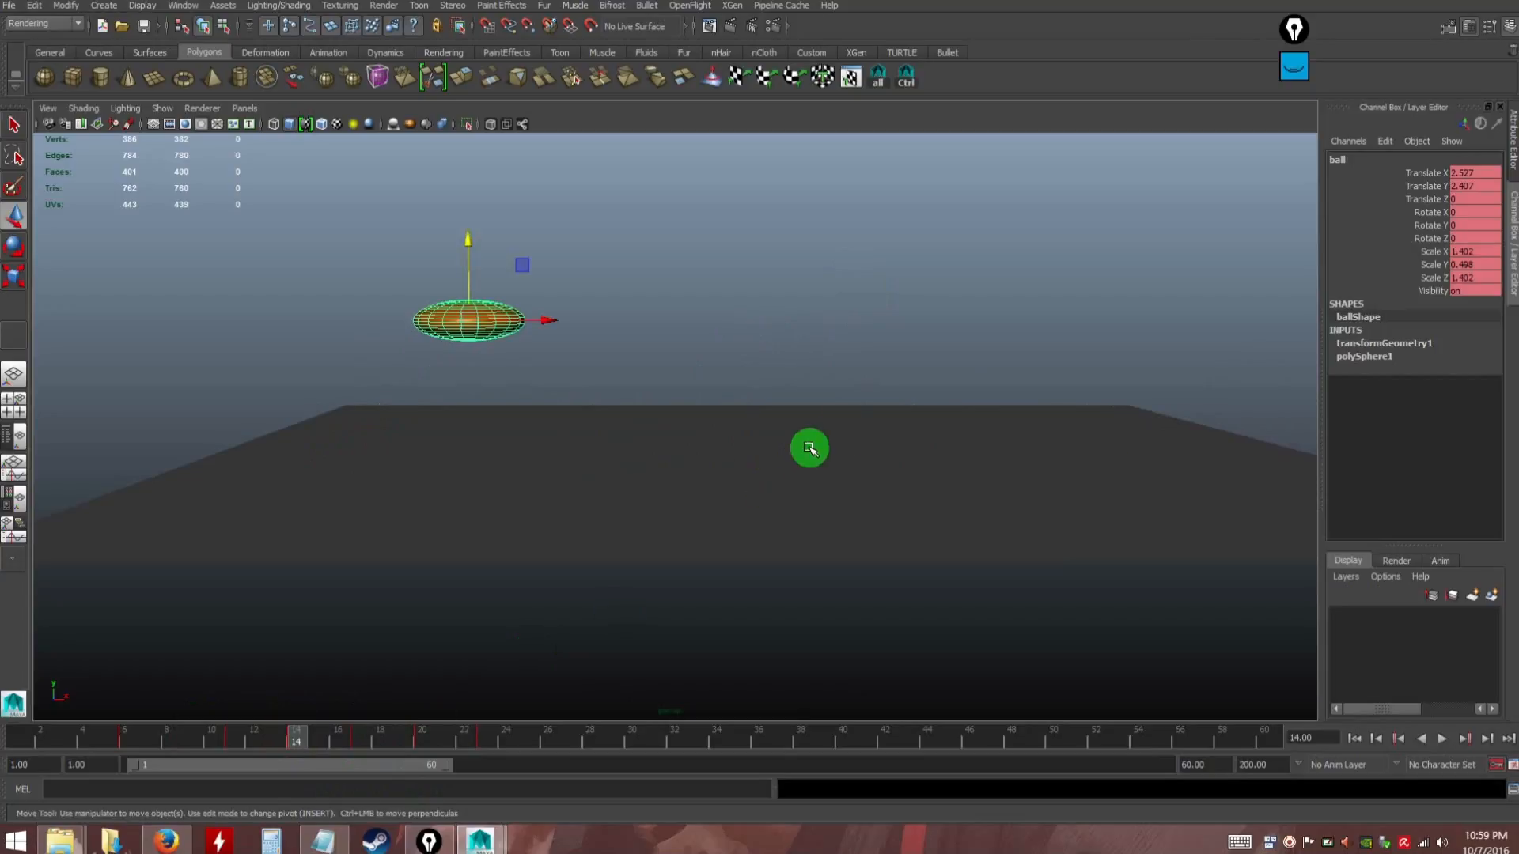
click(1294, 72)
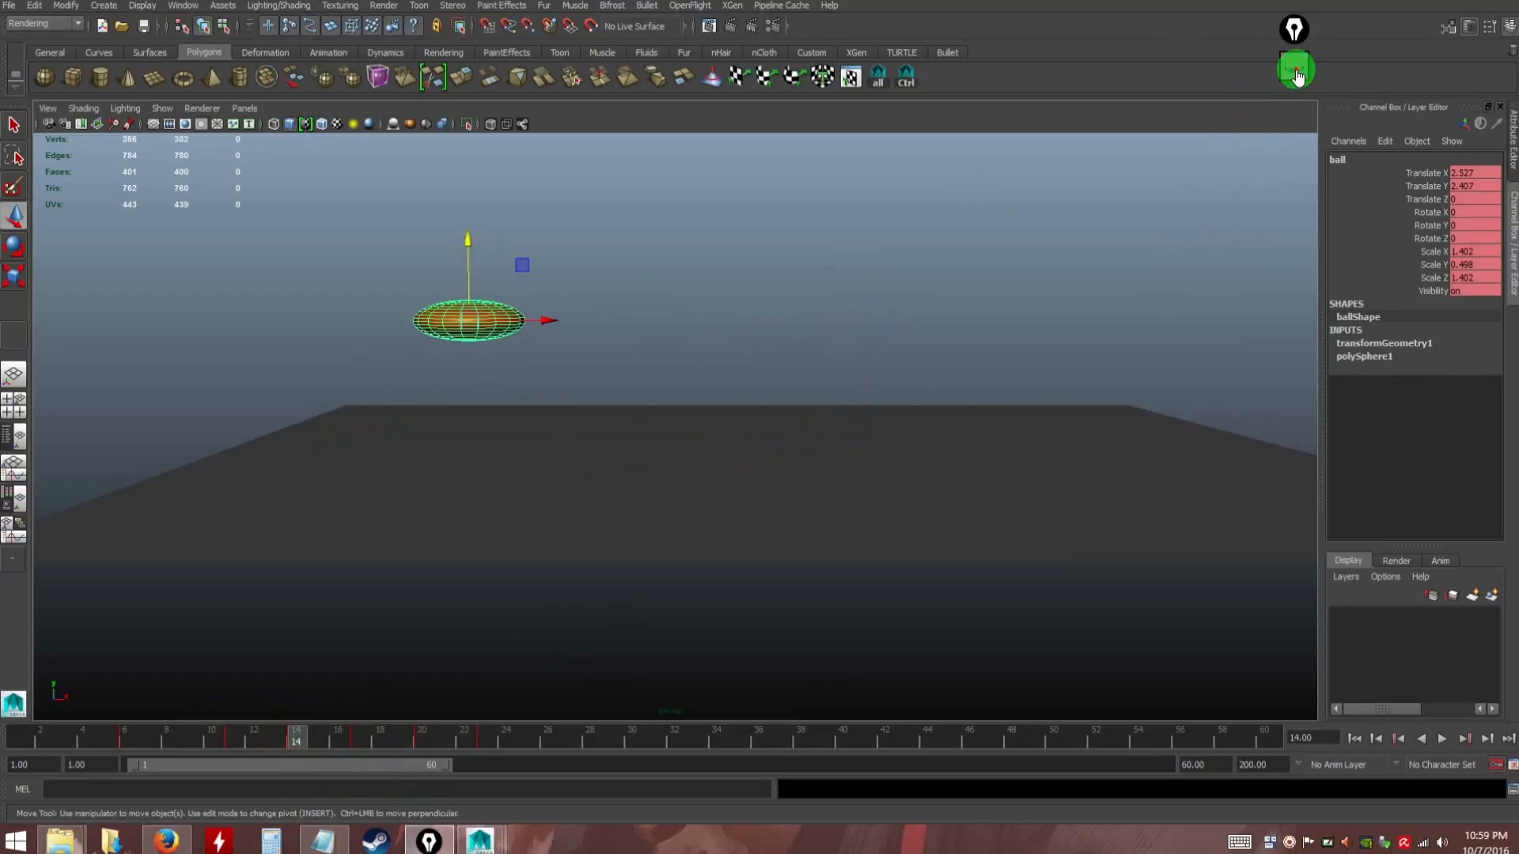
click(1295, 119)
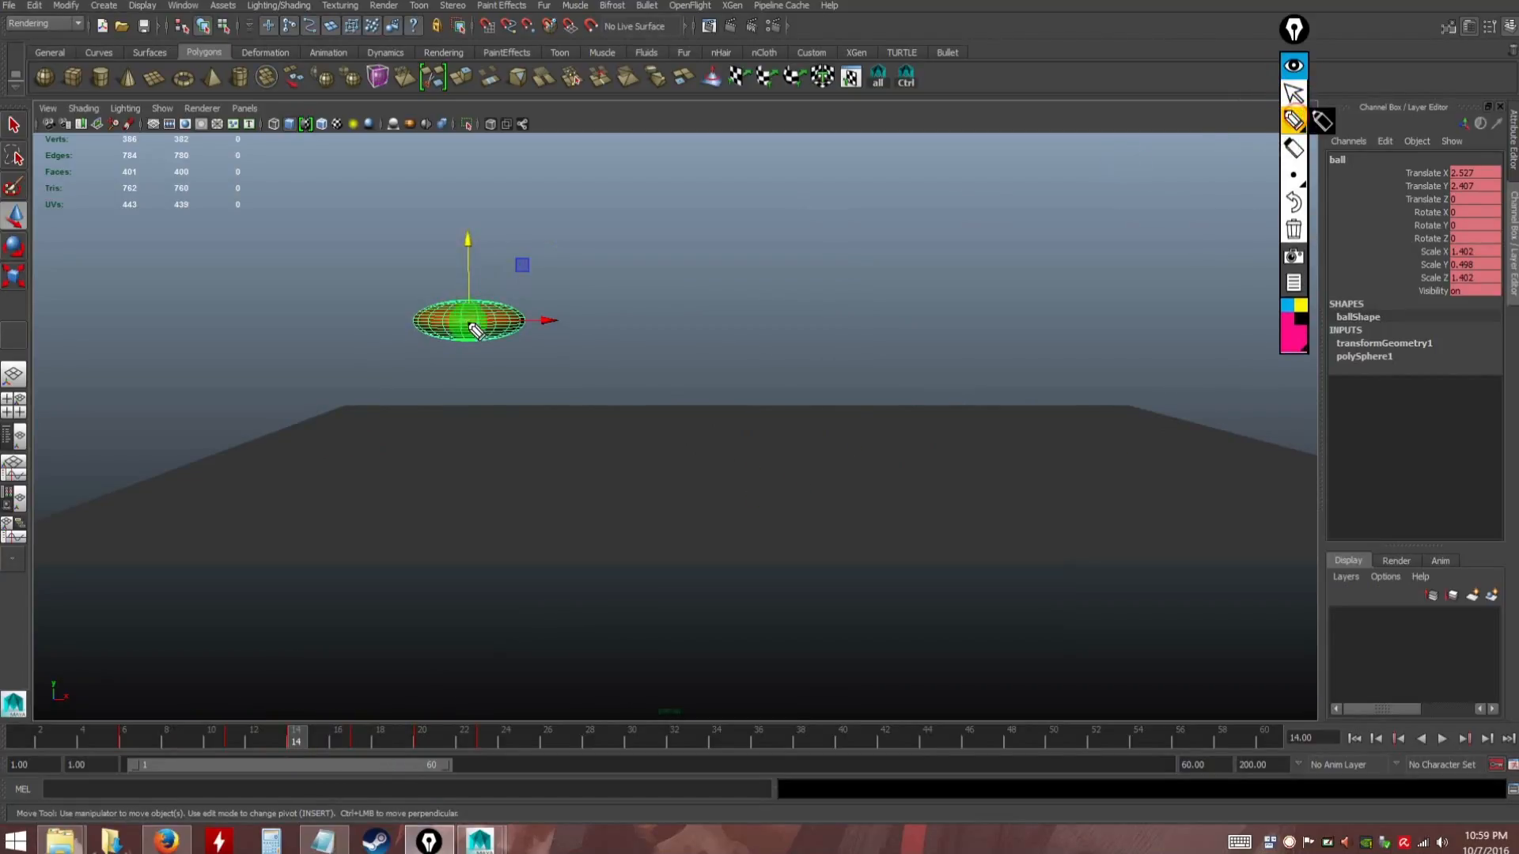
drag(468, 320, 472, 320)
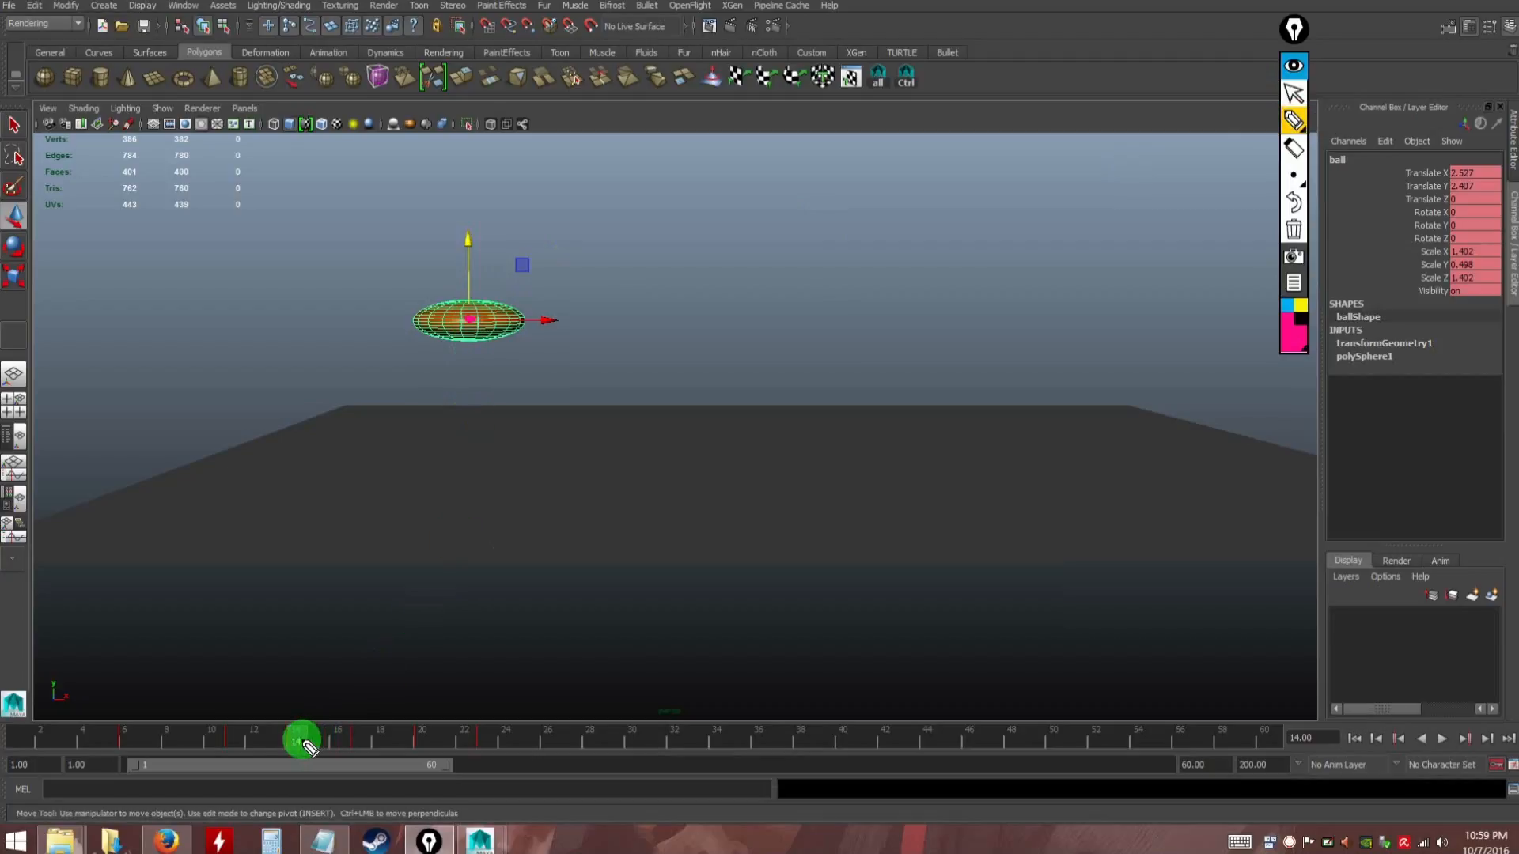
Go to frame 20 and mark the ball's center there with a second pen dot
click(1287, 96)
drag(301, 736, 434, 739)
click(1294, 149)
click(1290, 120)
drag(835, 339, 839, 340)
click(1294, 95)
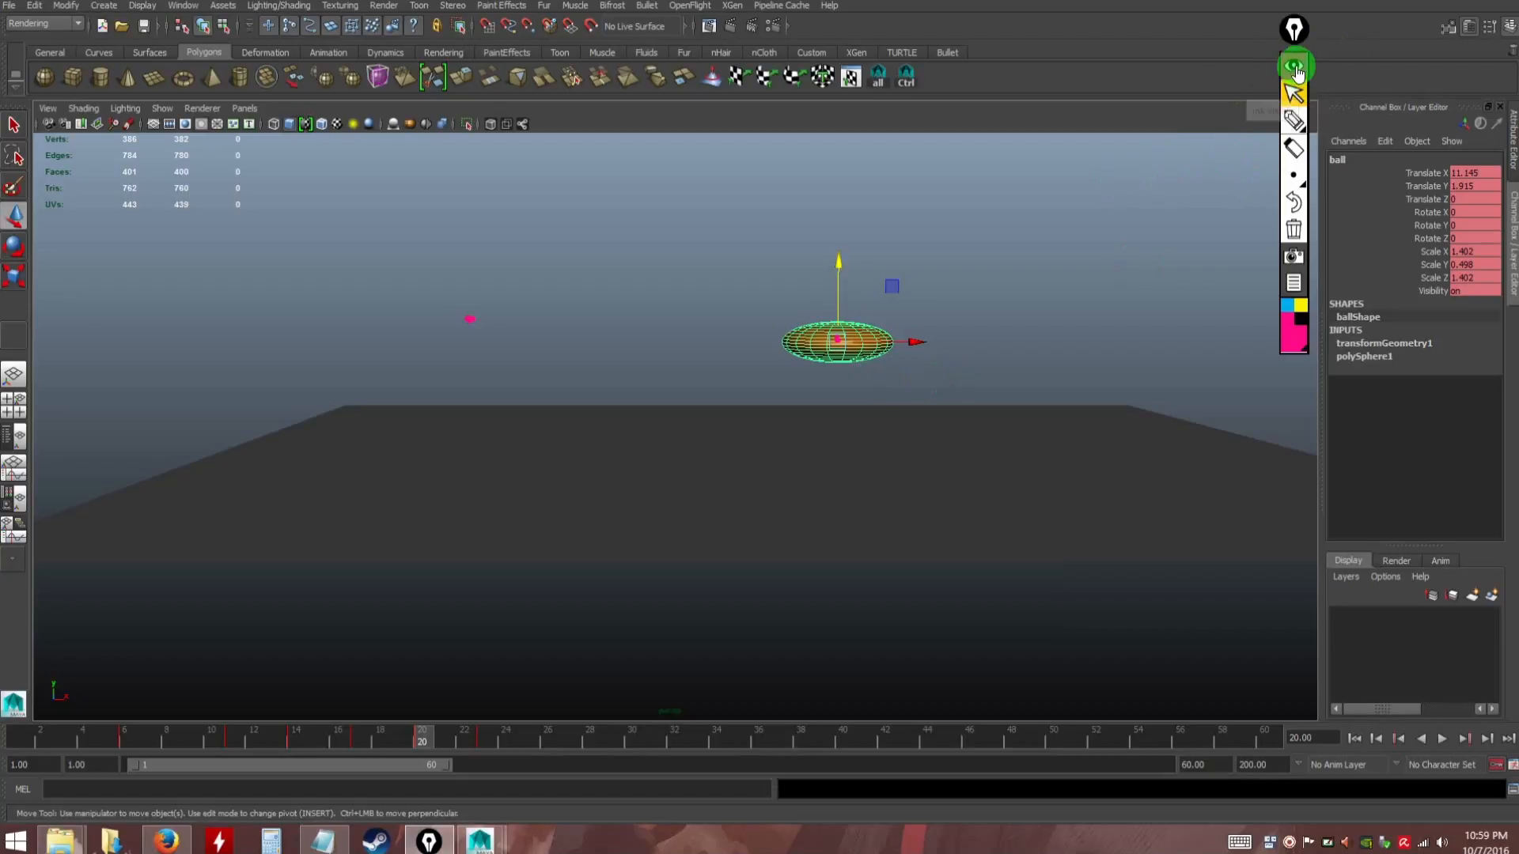
Raise the ball at frame 20 to about Y 2.376 against the pen dots and hide the annotations
click(1293, 65)
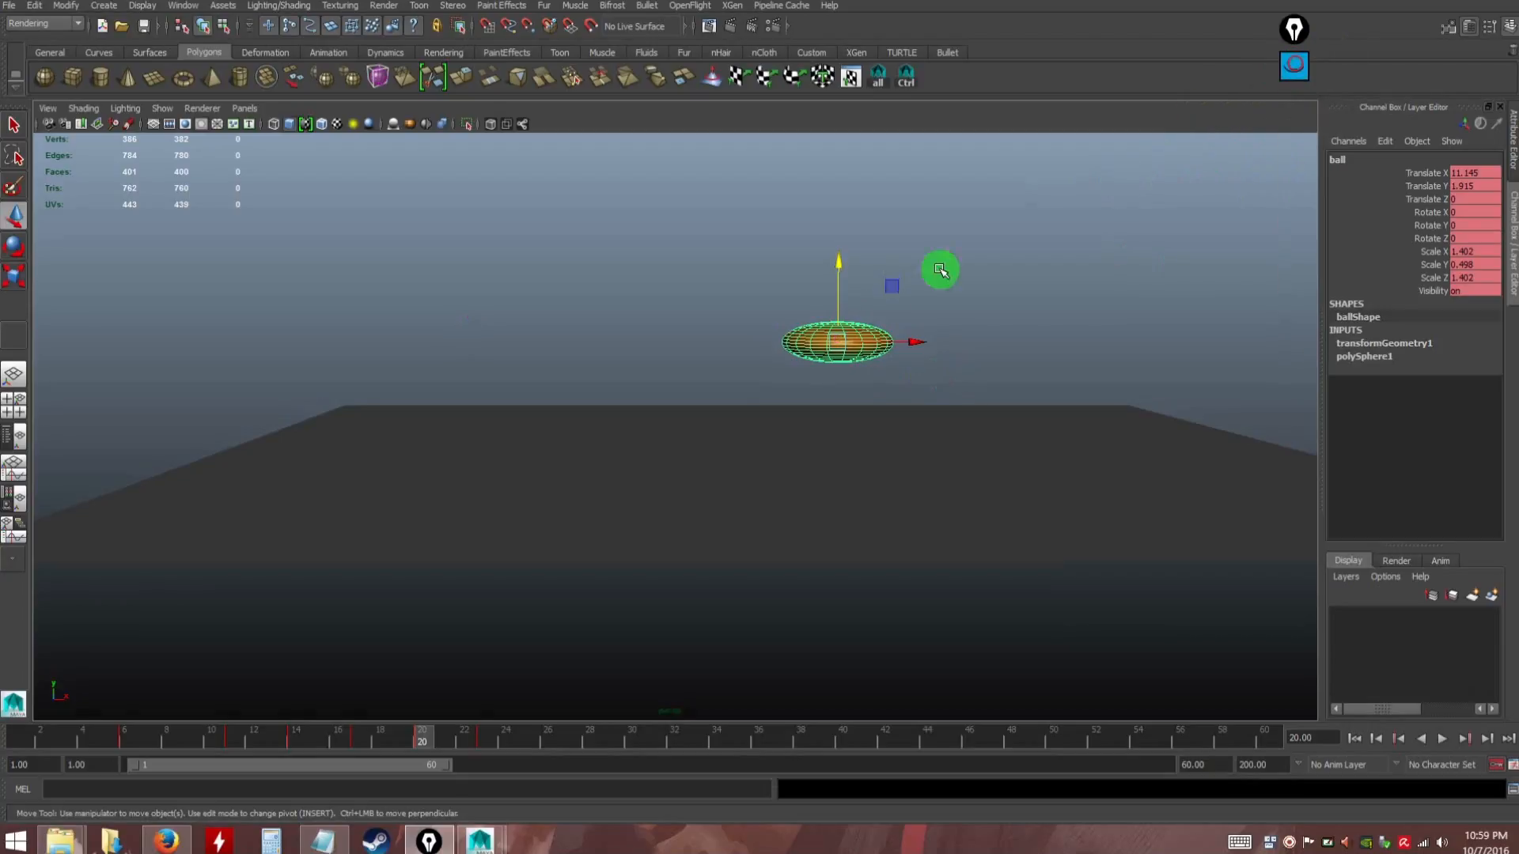
click(1297, 68)
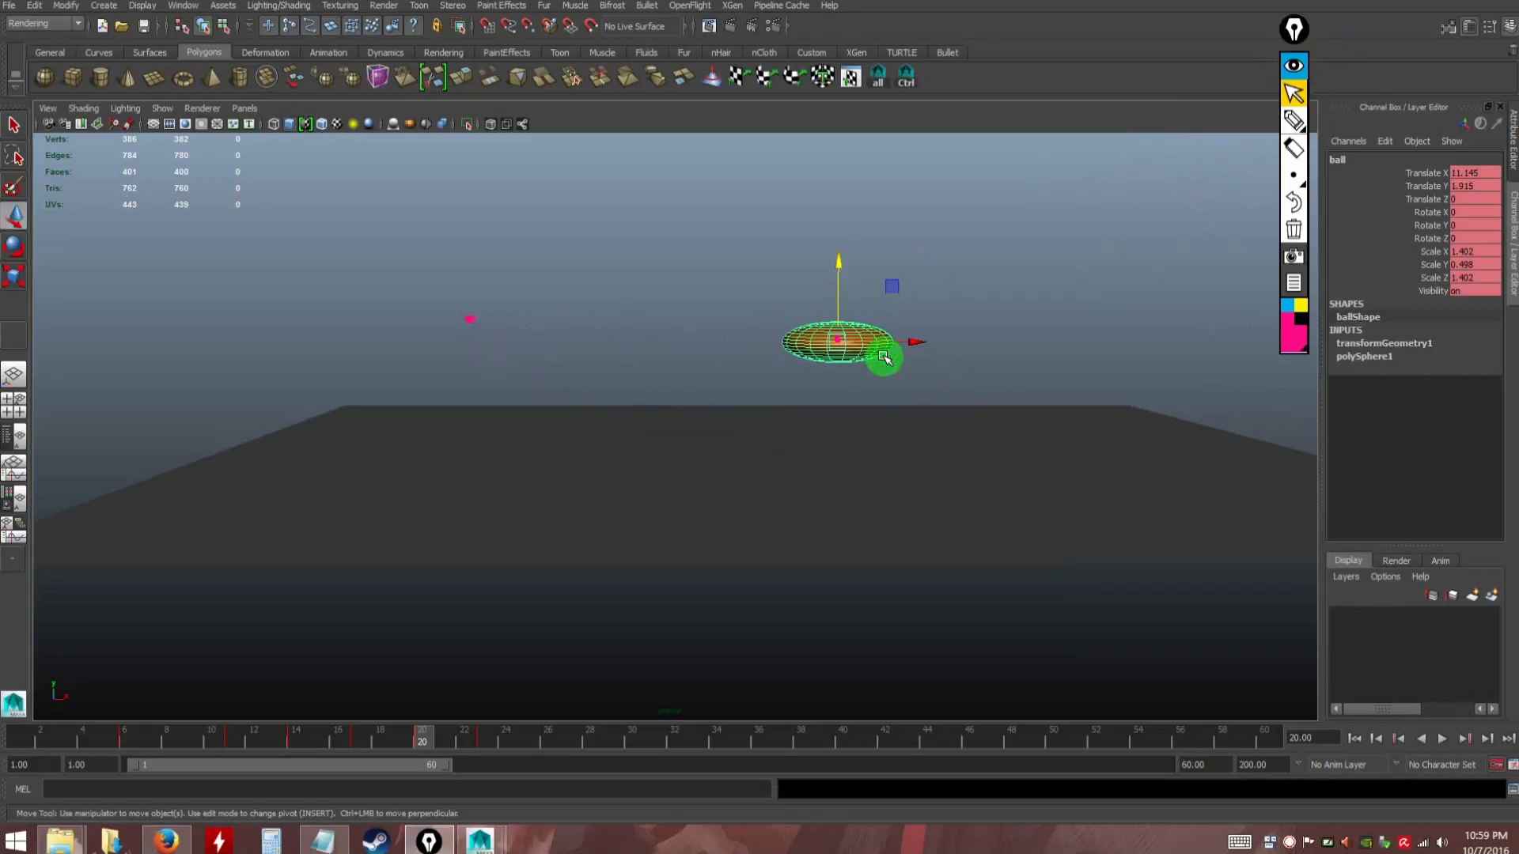
drag(835, 288, 837, 262)
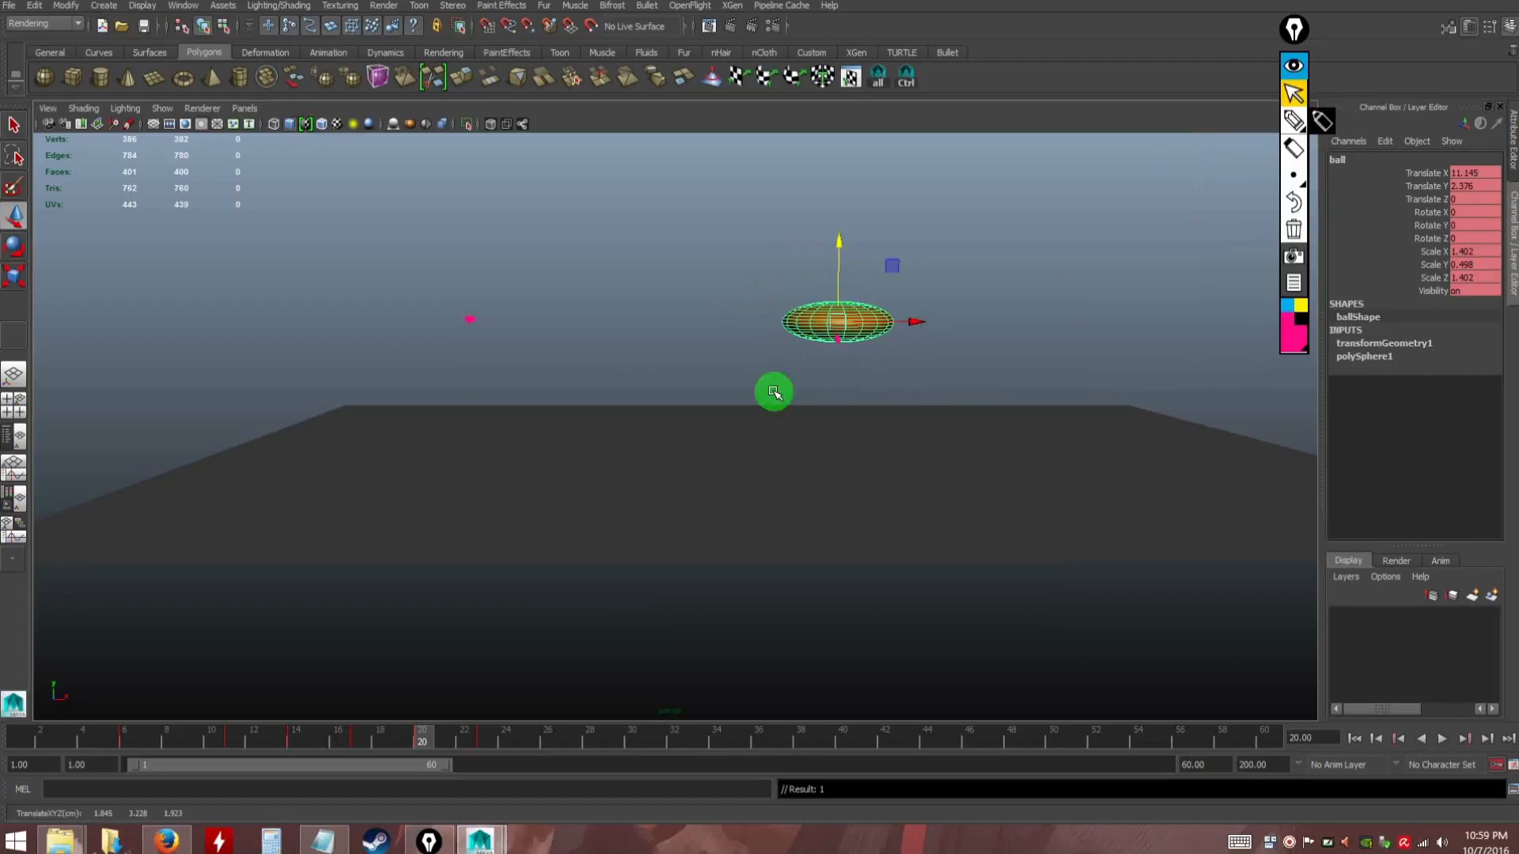
click(1294, 65)
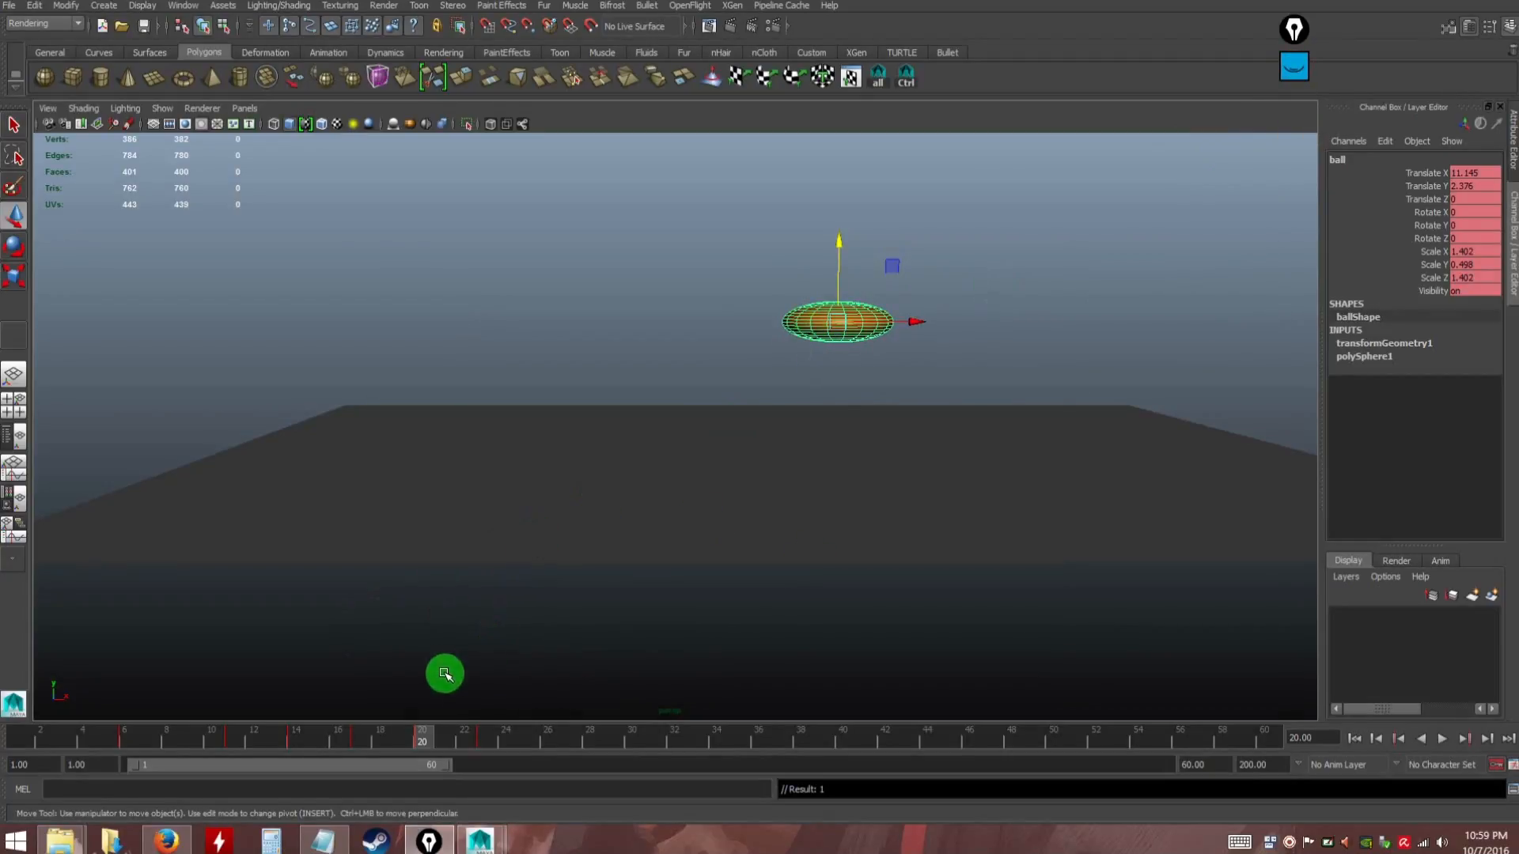
Copy the ball's Translate Y value of 2.407 from frame 14 and apply it at frame 20
drag(420, 738, 293, 746)
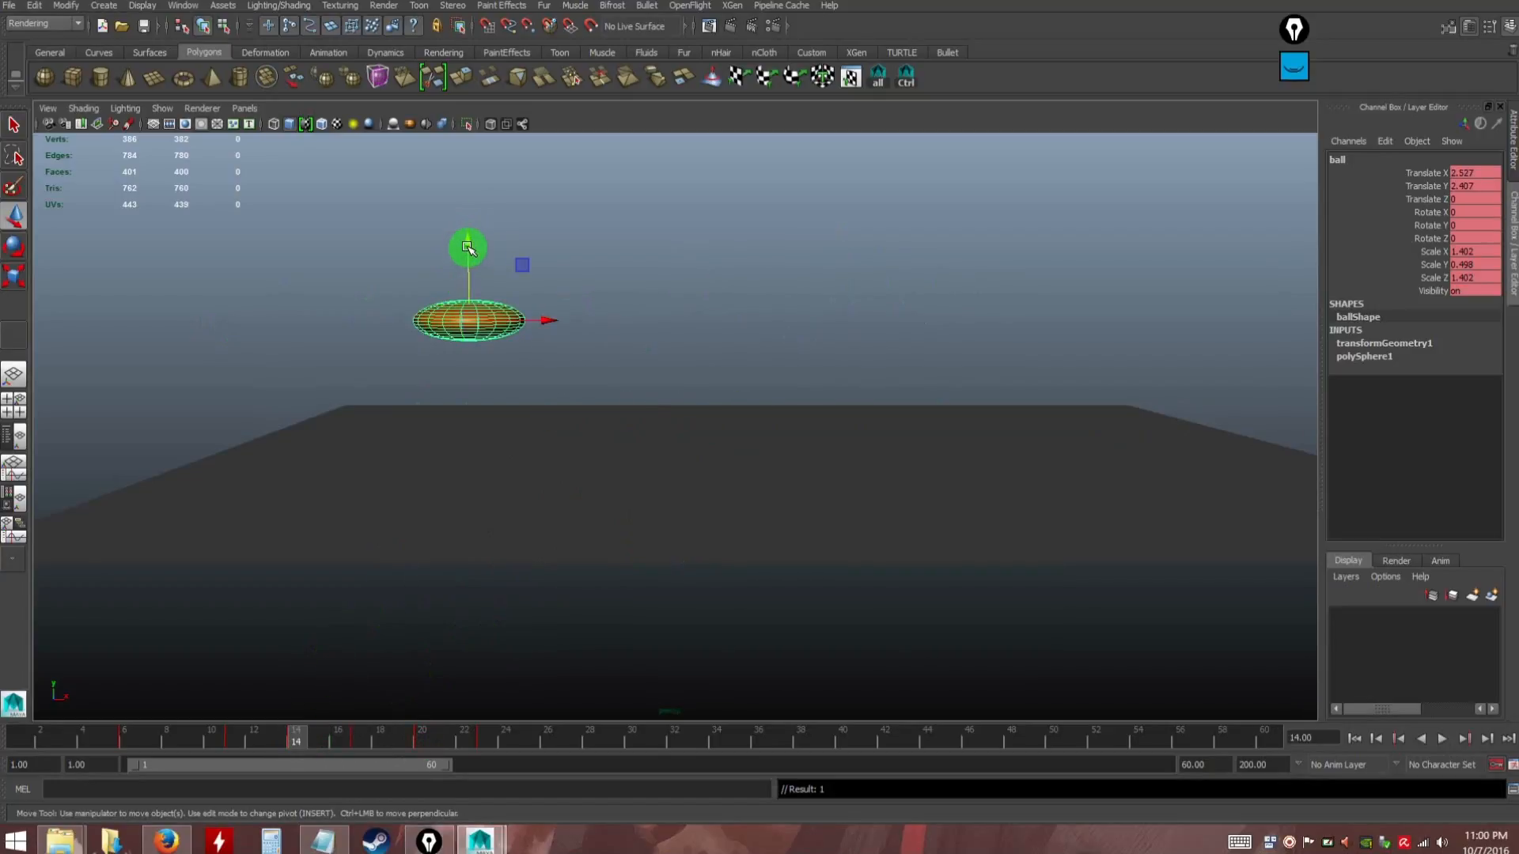
double_click(1467, 186)
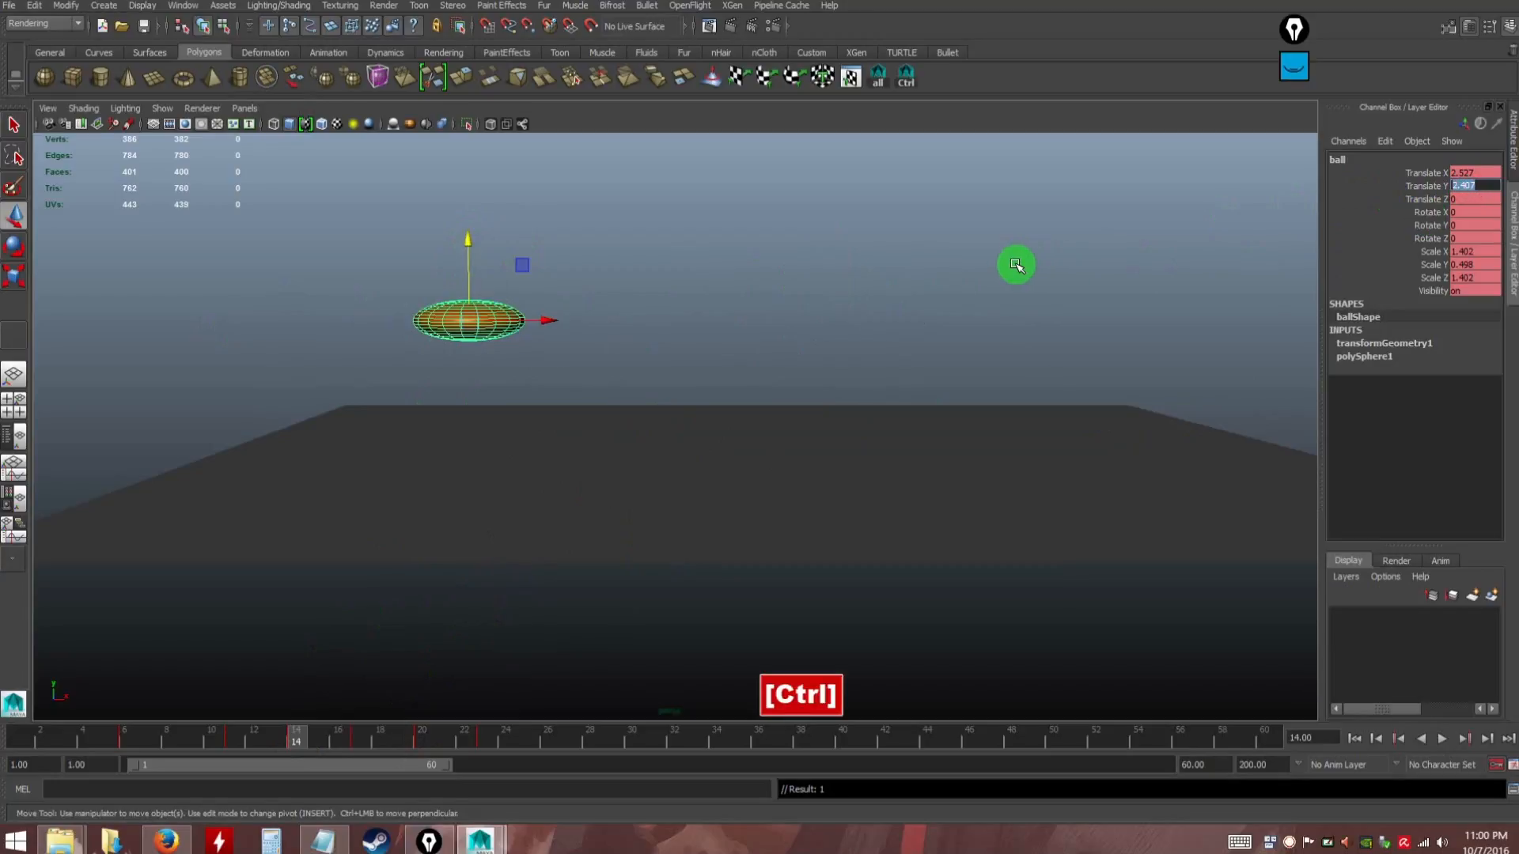
key(ctrl+c)
click(392, 742)
mouse_move(391, 742)
mouse_down()
mouse_move(454, 743)
mouse_move(422, 743)
mouse_up()
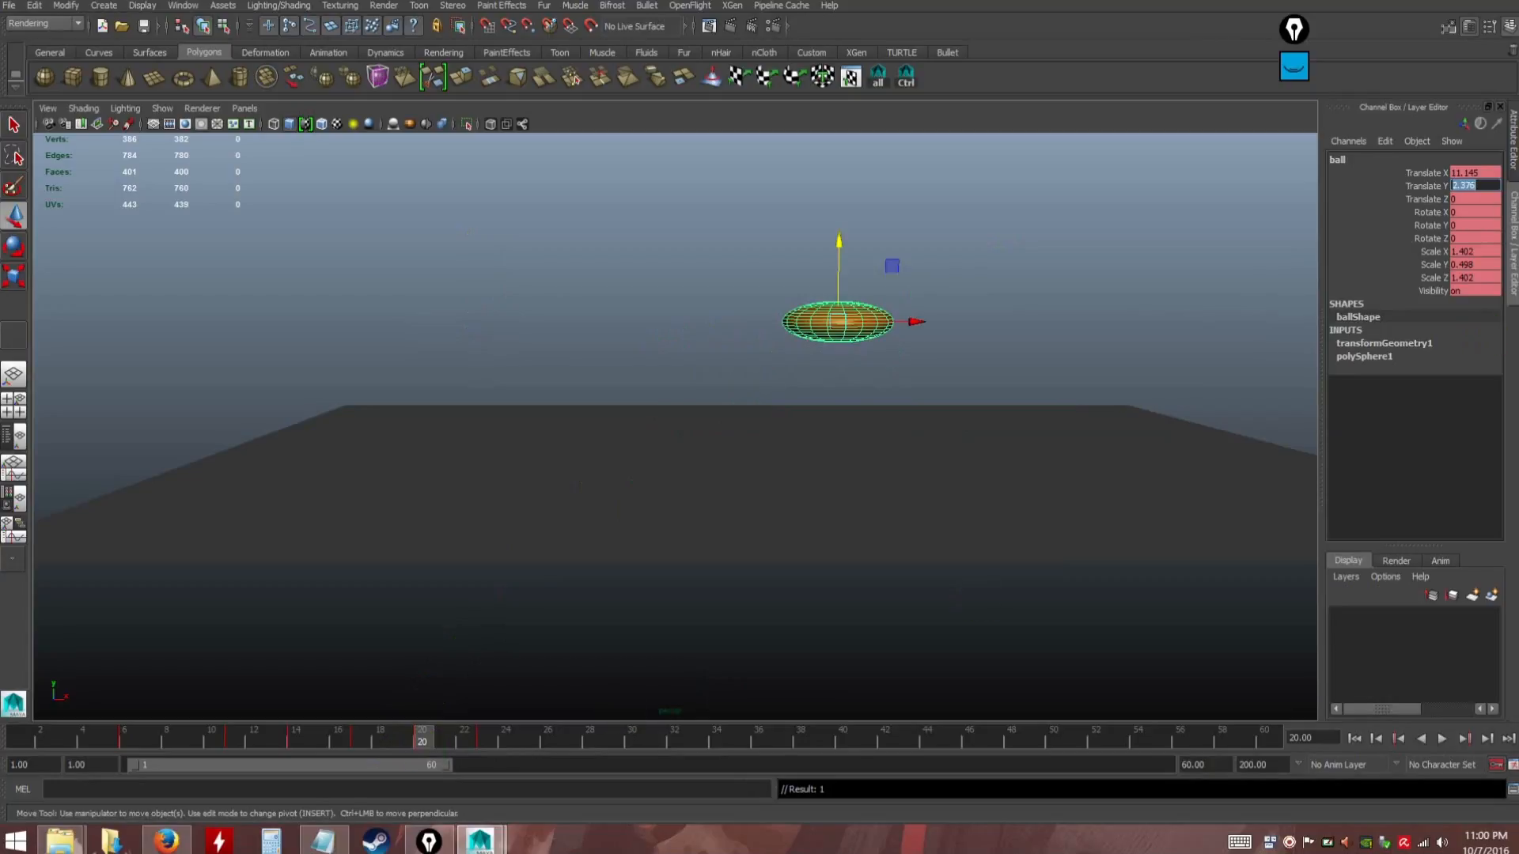
key(ctrl+v)
key(Return)
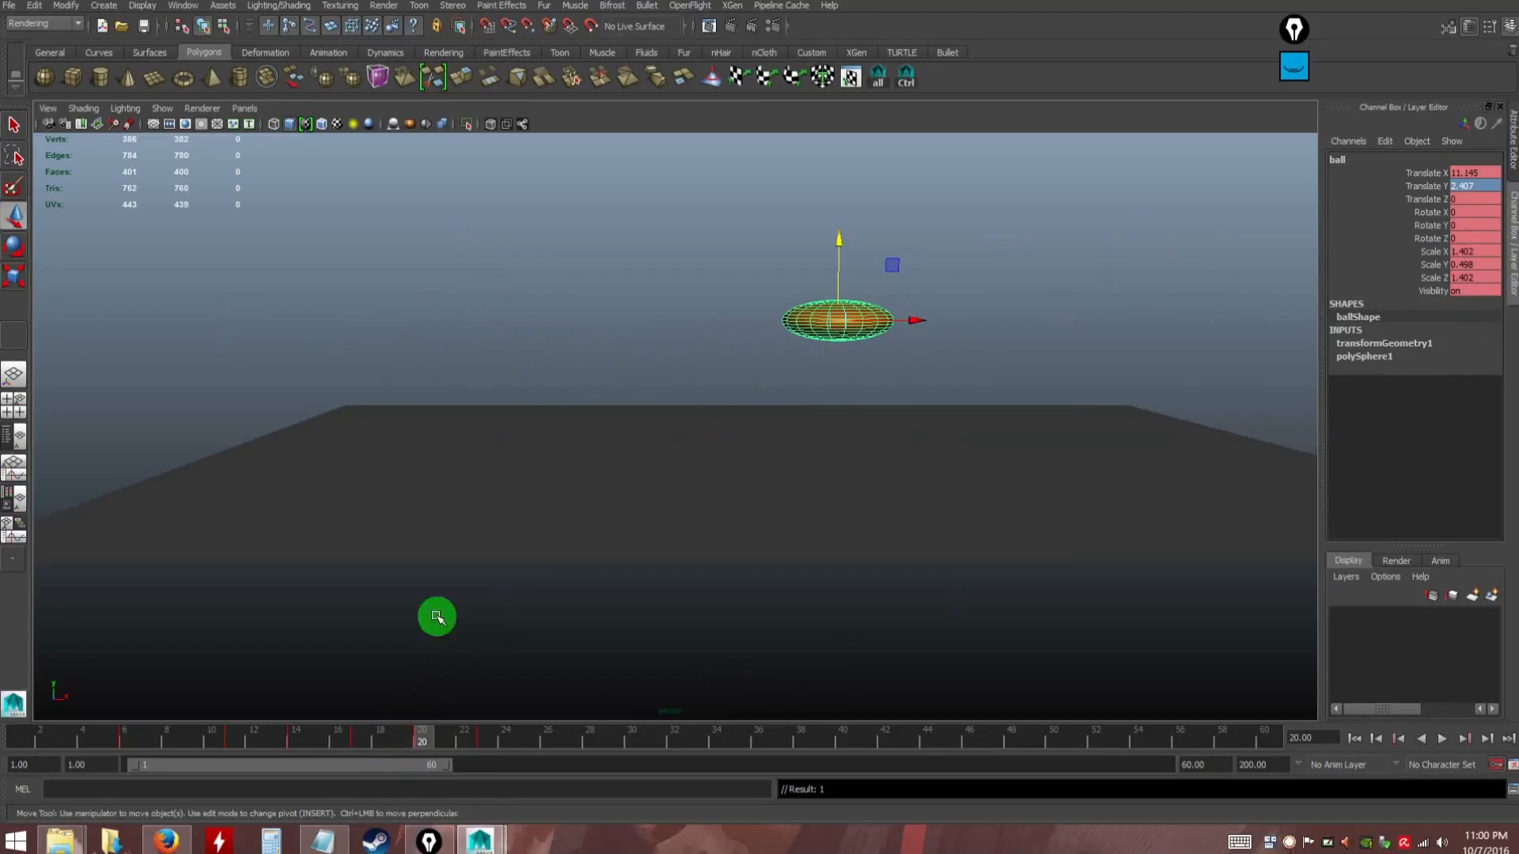
Play the animation from near the start, stop it, and review the hops back to frame 17
drag(425, 743, 63, 737)
click(1442, 738)
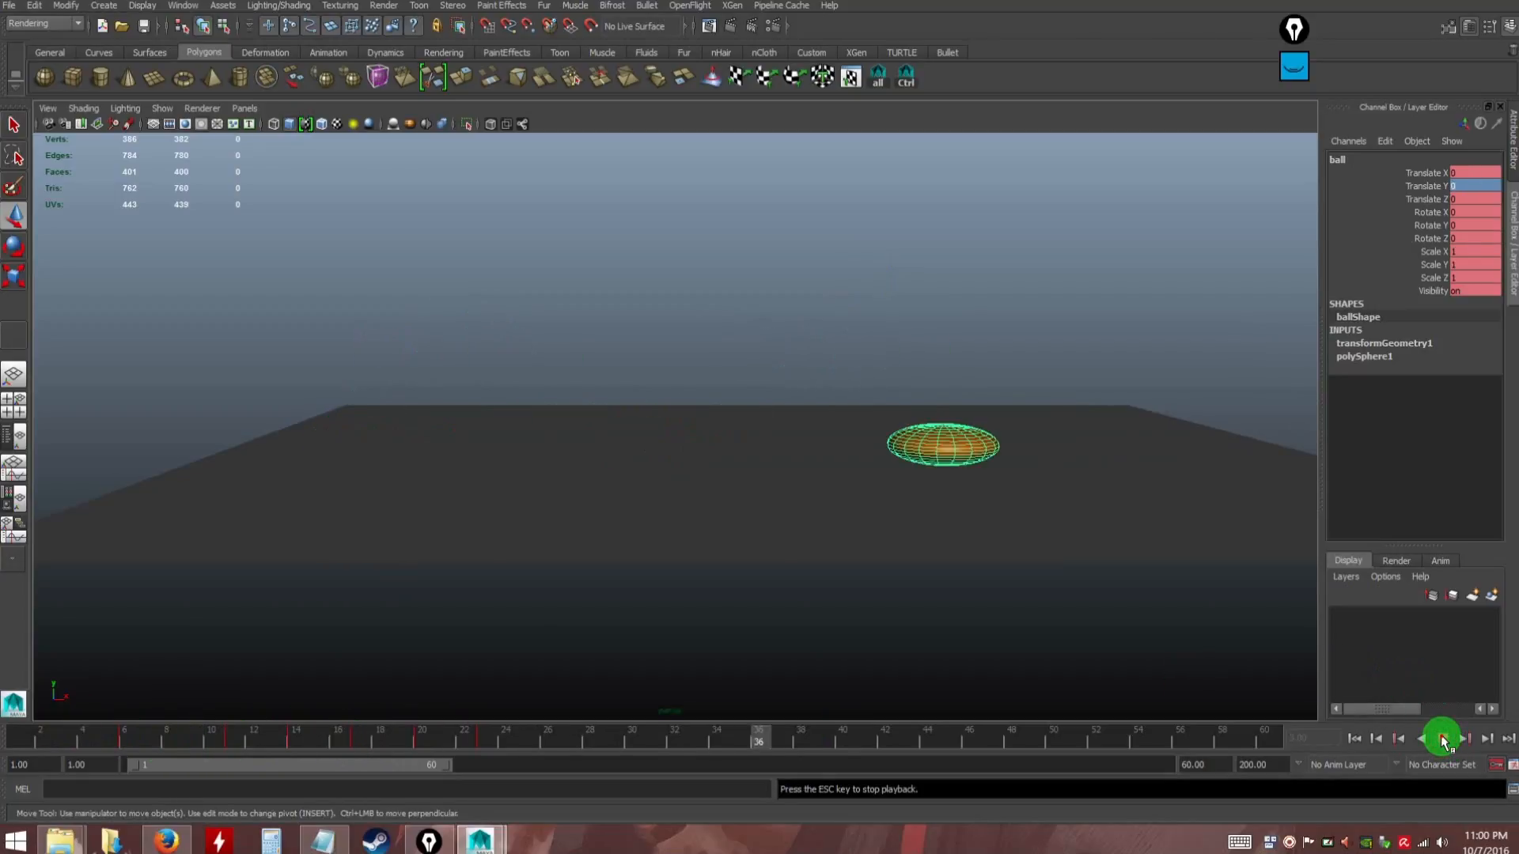
click(1442, 739)
alt+drag(854, 431, 722, 356)
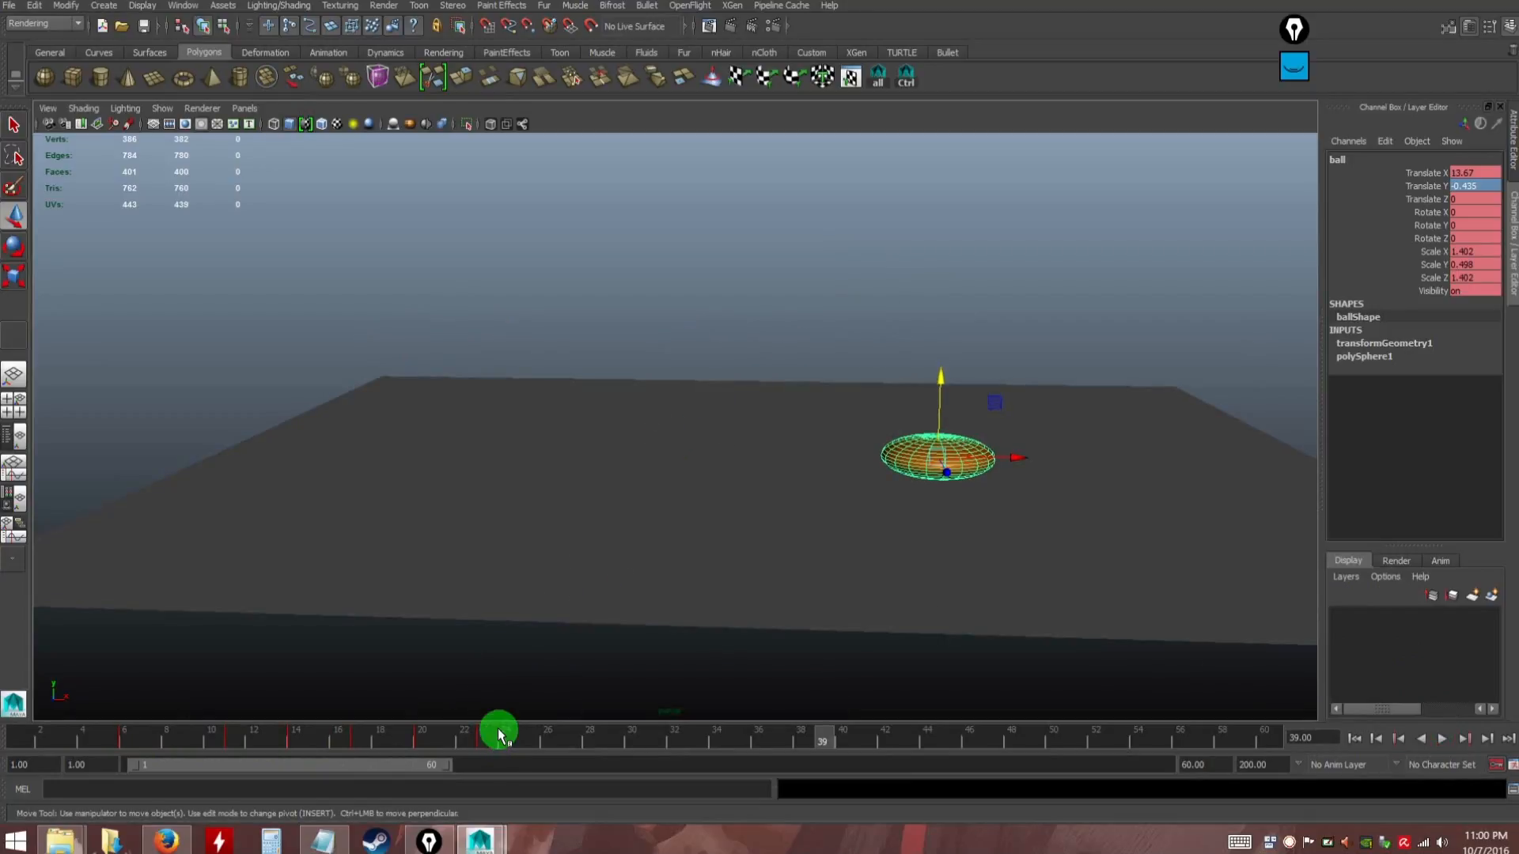
mouse_move(500, 736)
mouse_down()
mouse_move(125, 749)
mouse_move(372, 743)
mouse_up()
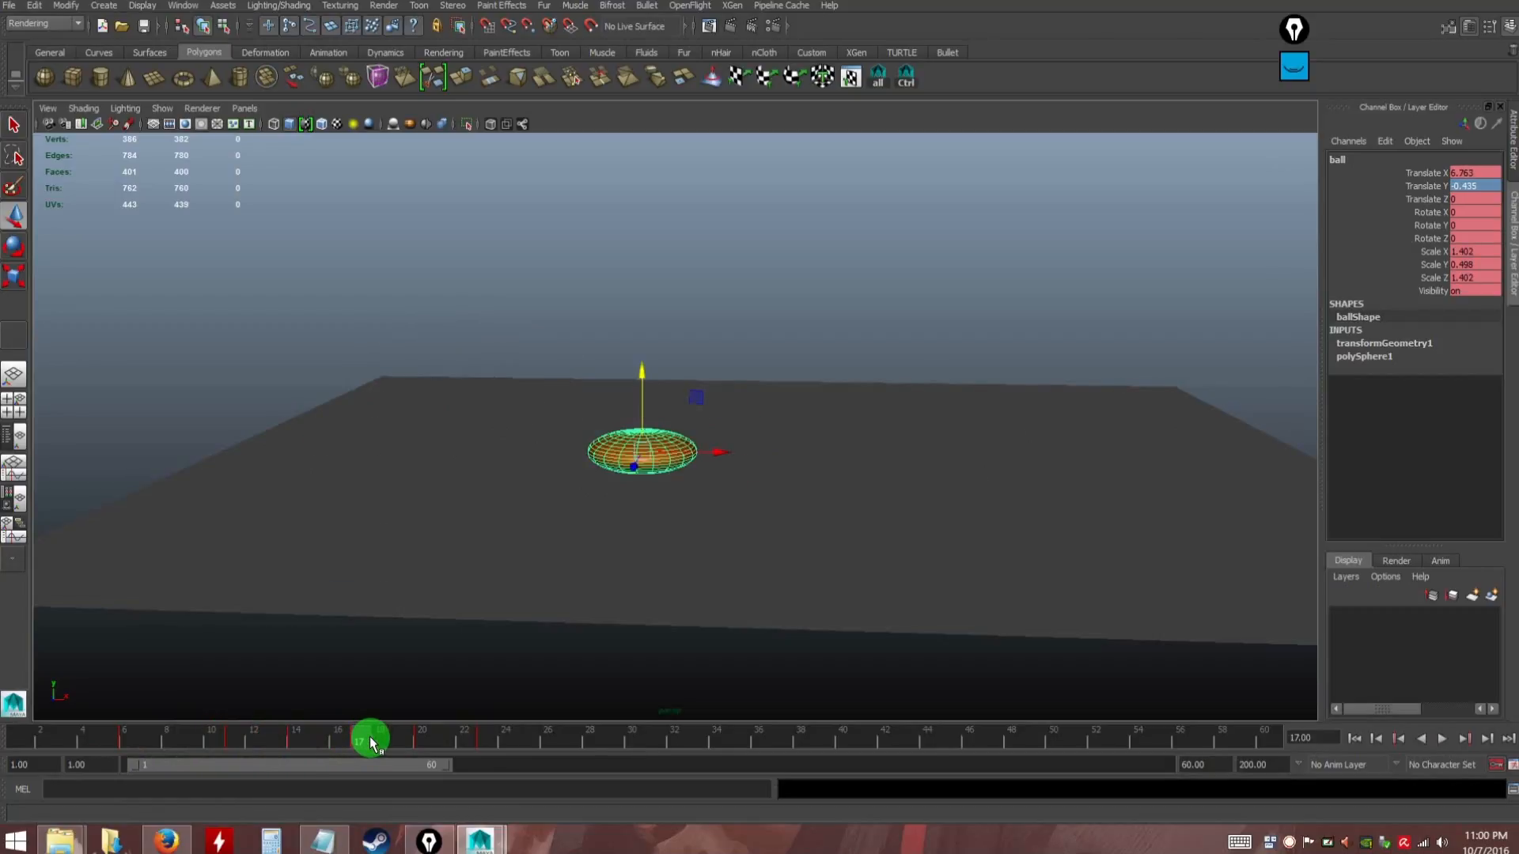
At frame 14, set the ball's Scale X, Y and Z to 1 to restore its round shape
drag(371, 744, 295, 739)
alt+right_drag(501, 281, 591, 433)
alt+middle_drag(591, 433, 515, 363)
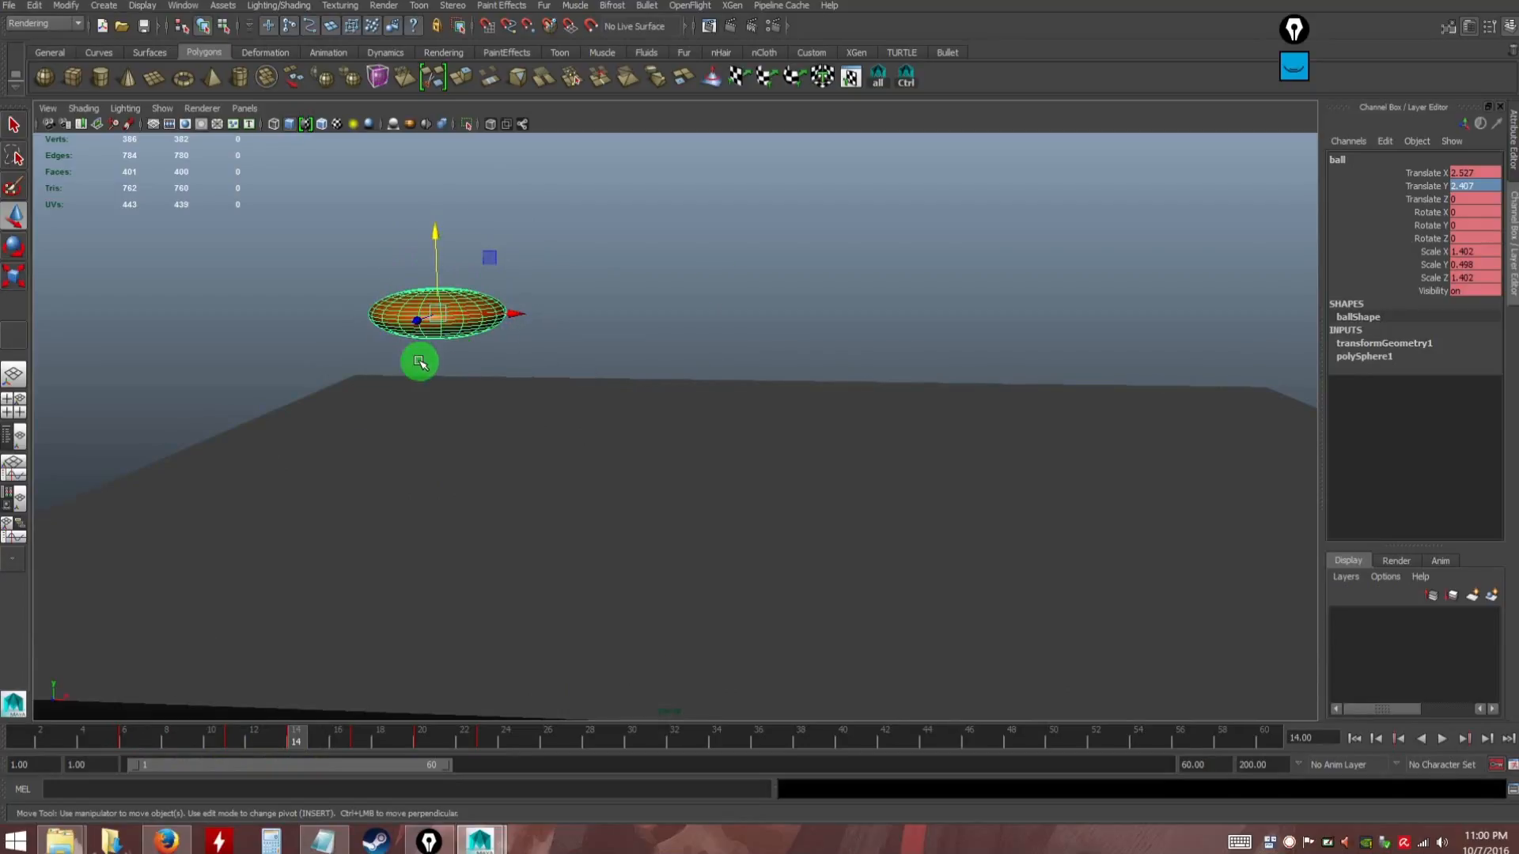
drag(1459, 277, 1464, 266)
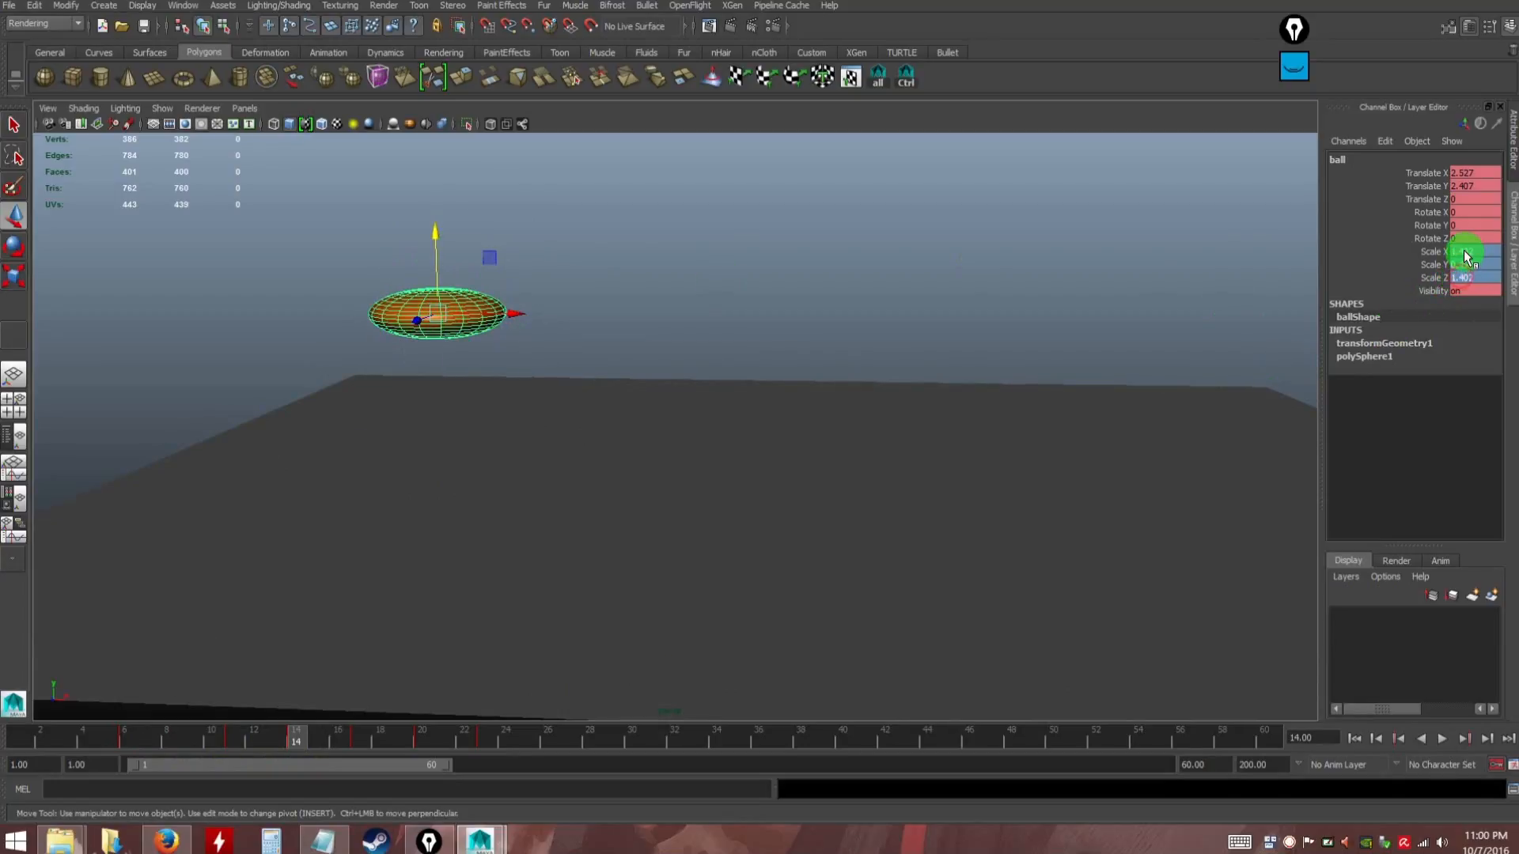
key(ctrl)
key(ctrl)
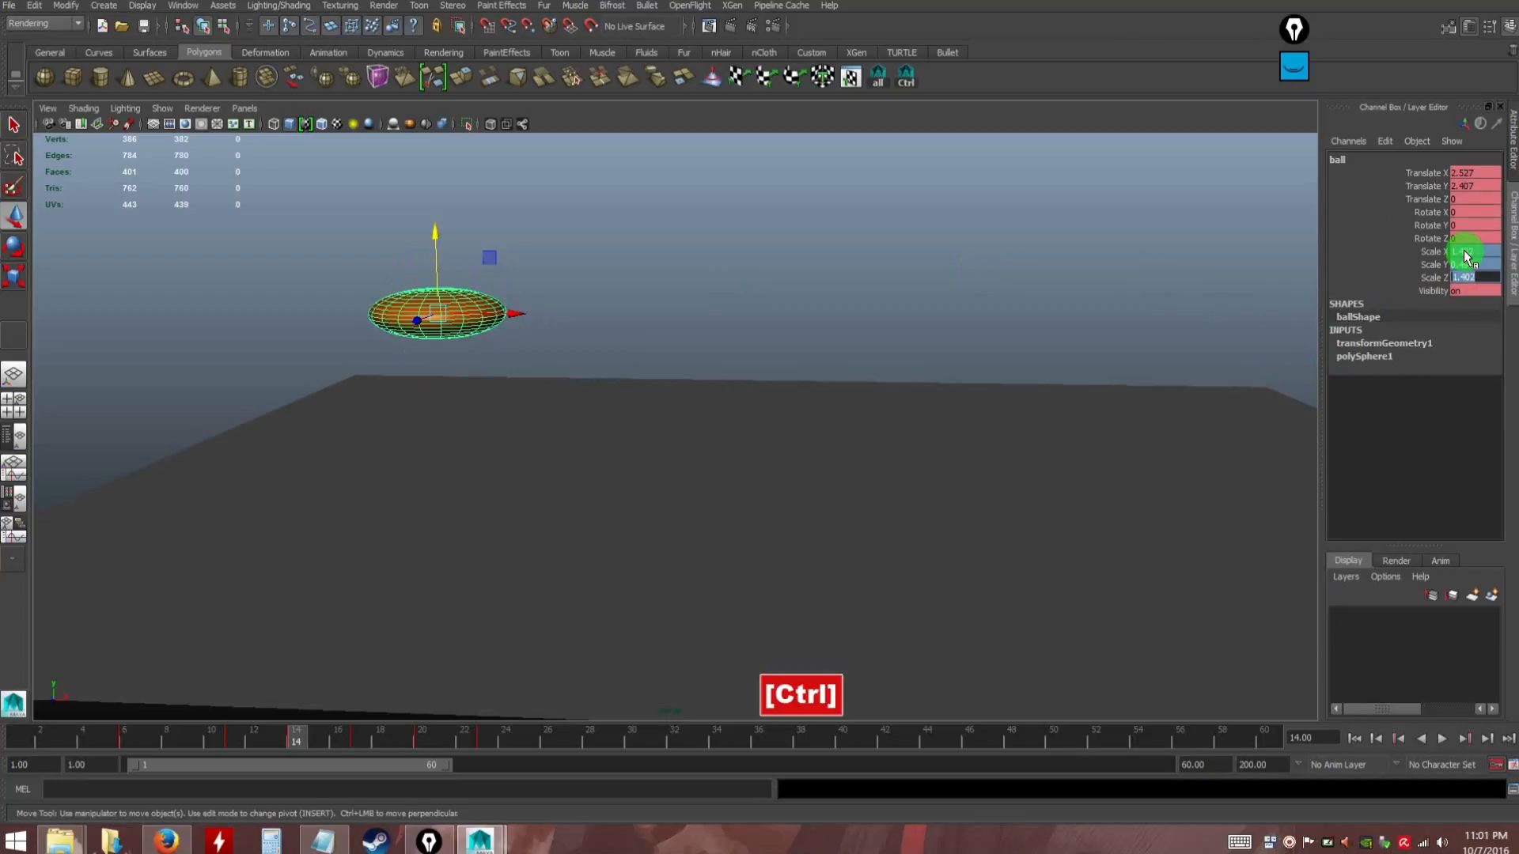
drag(1460, 250, 1463, 267)
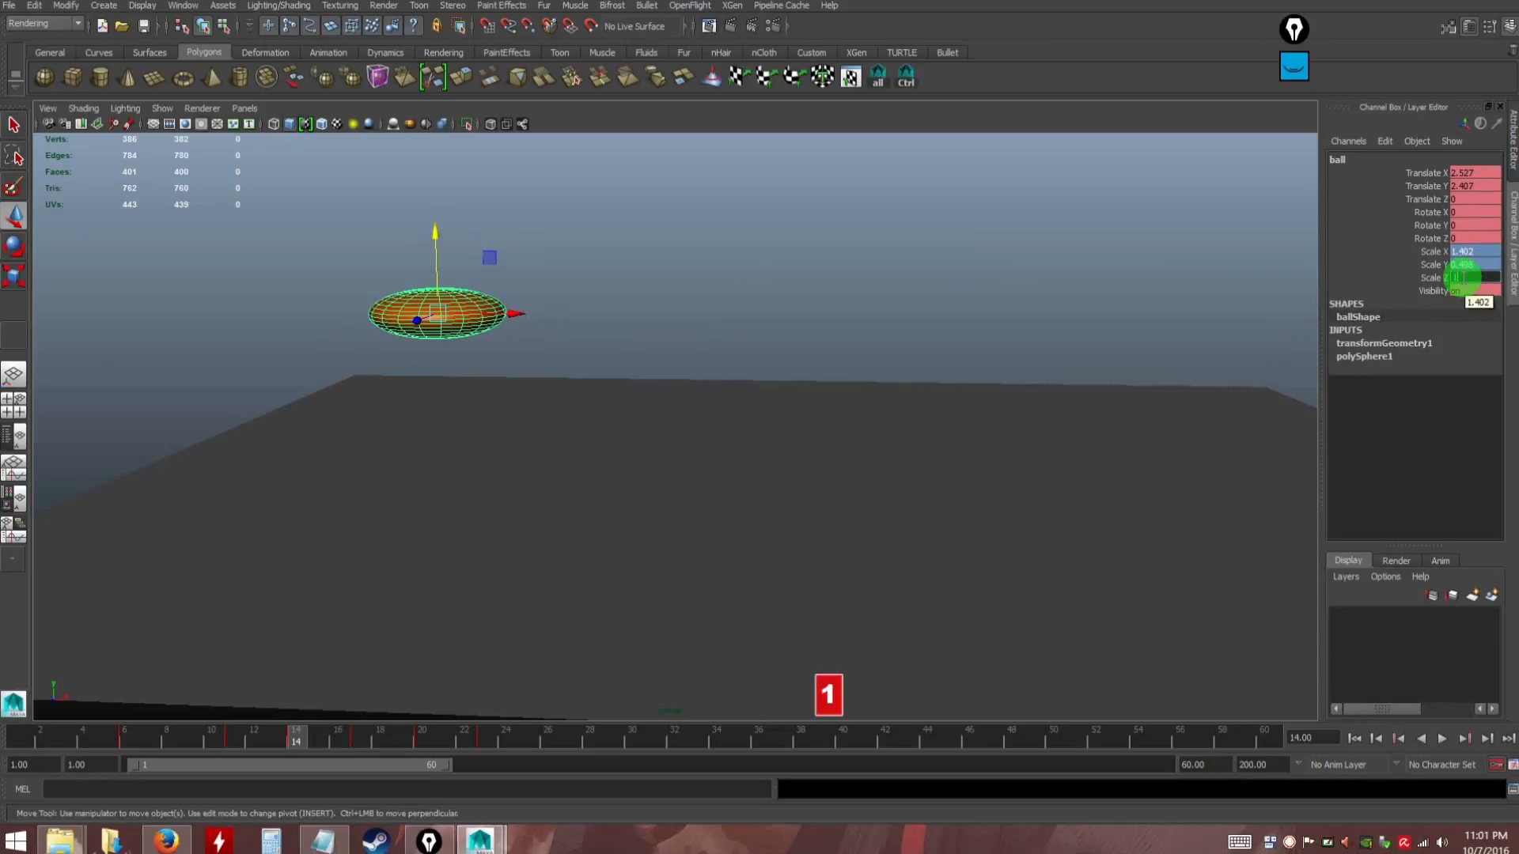
key(Return)
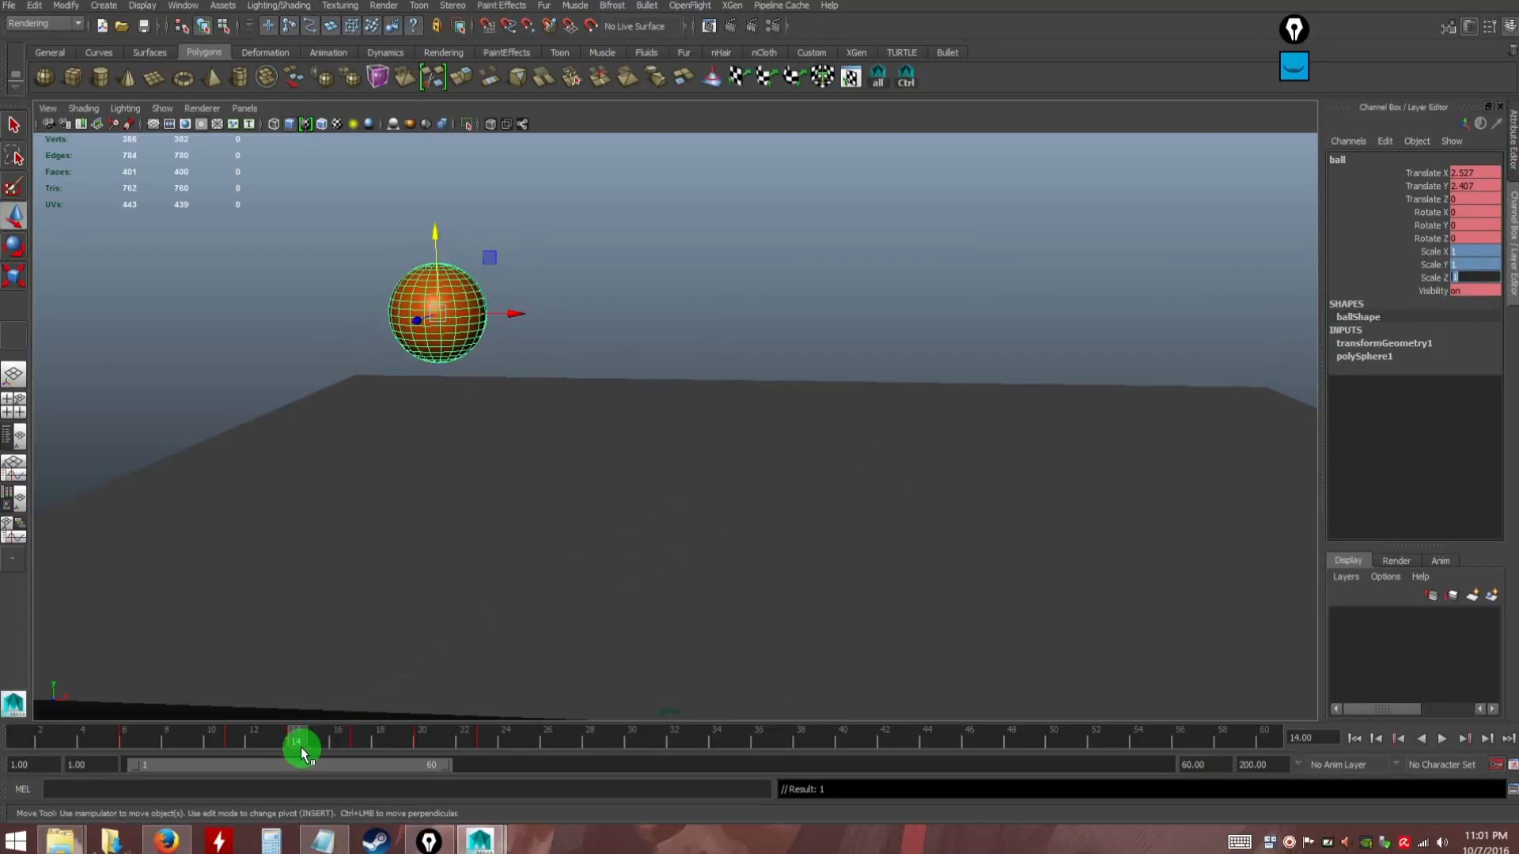
Review the ball's shape and motion between frames 6 and 14 and reselect the ball
drag(293, 740, 231, 742)
drag(147, 741, 126, 734)
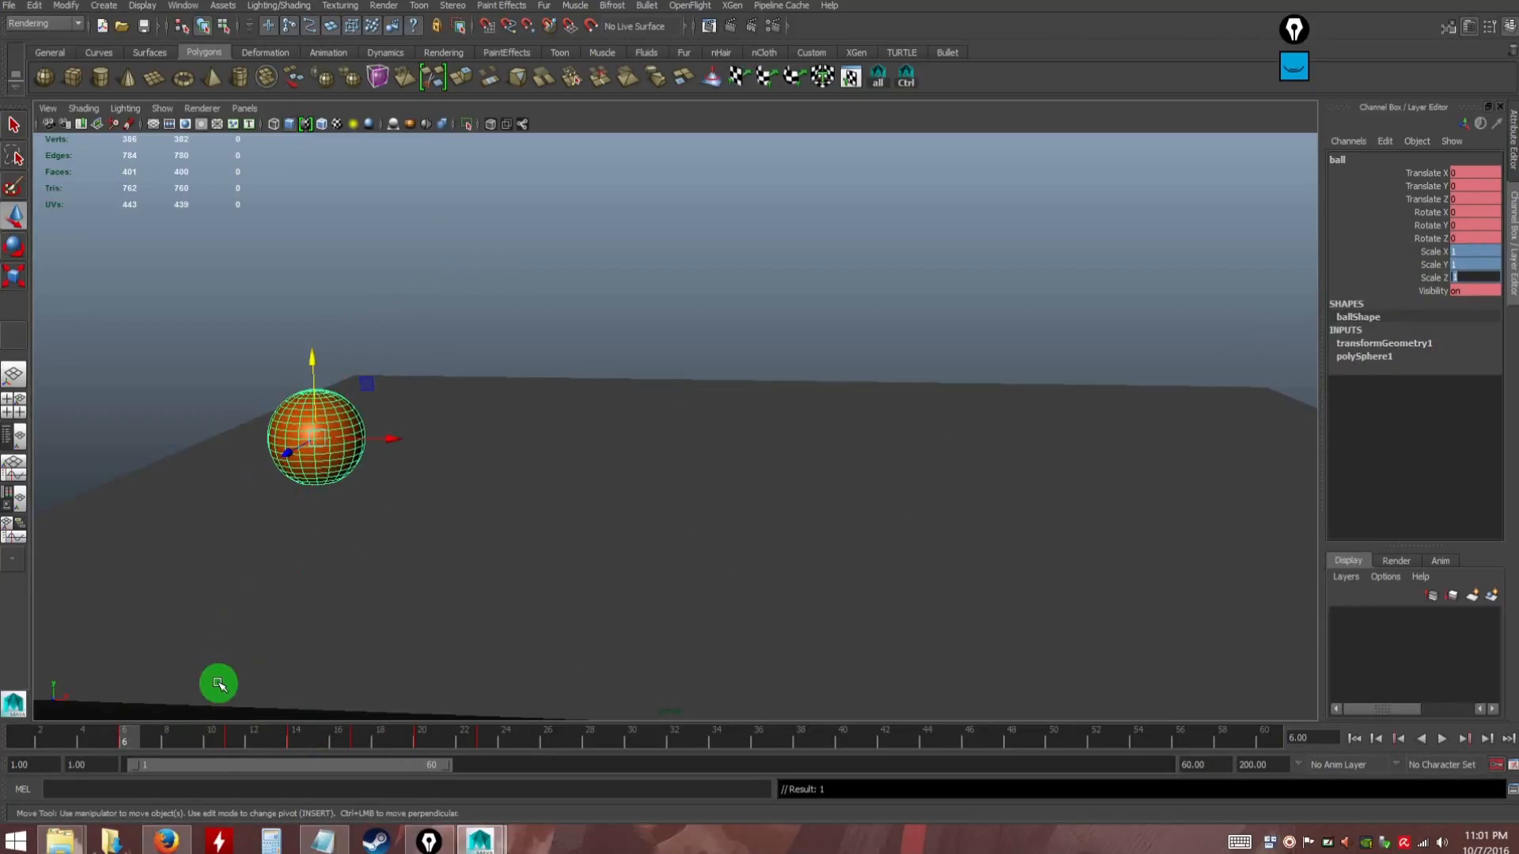
drag(136, 736, 297, 744)
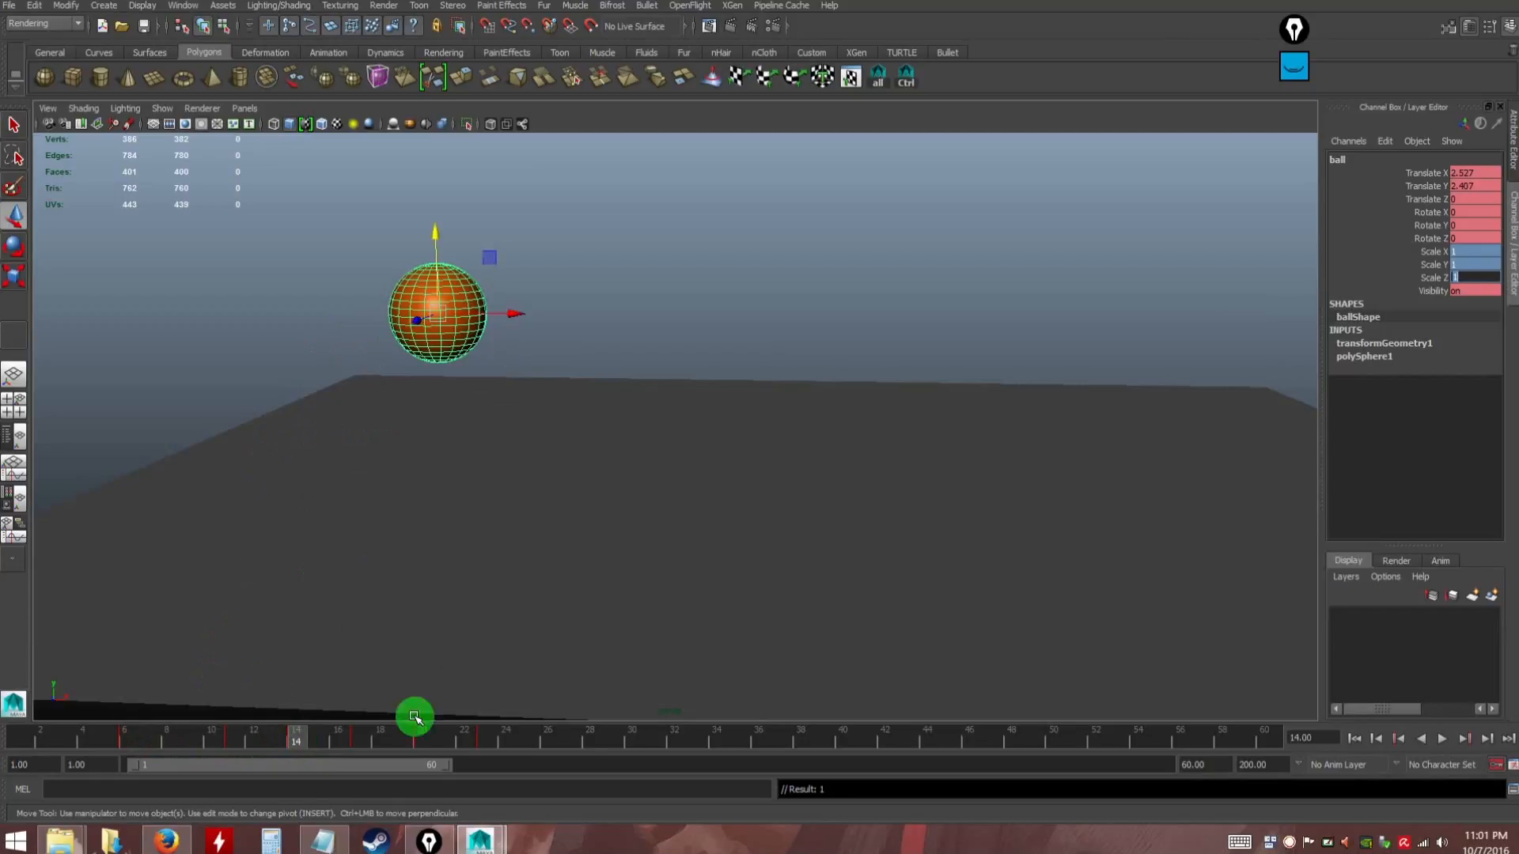
click(678, 315)
click(443, 322)
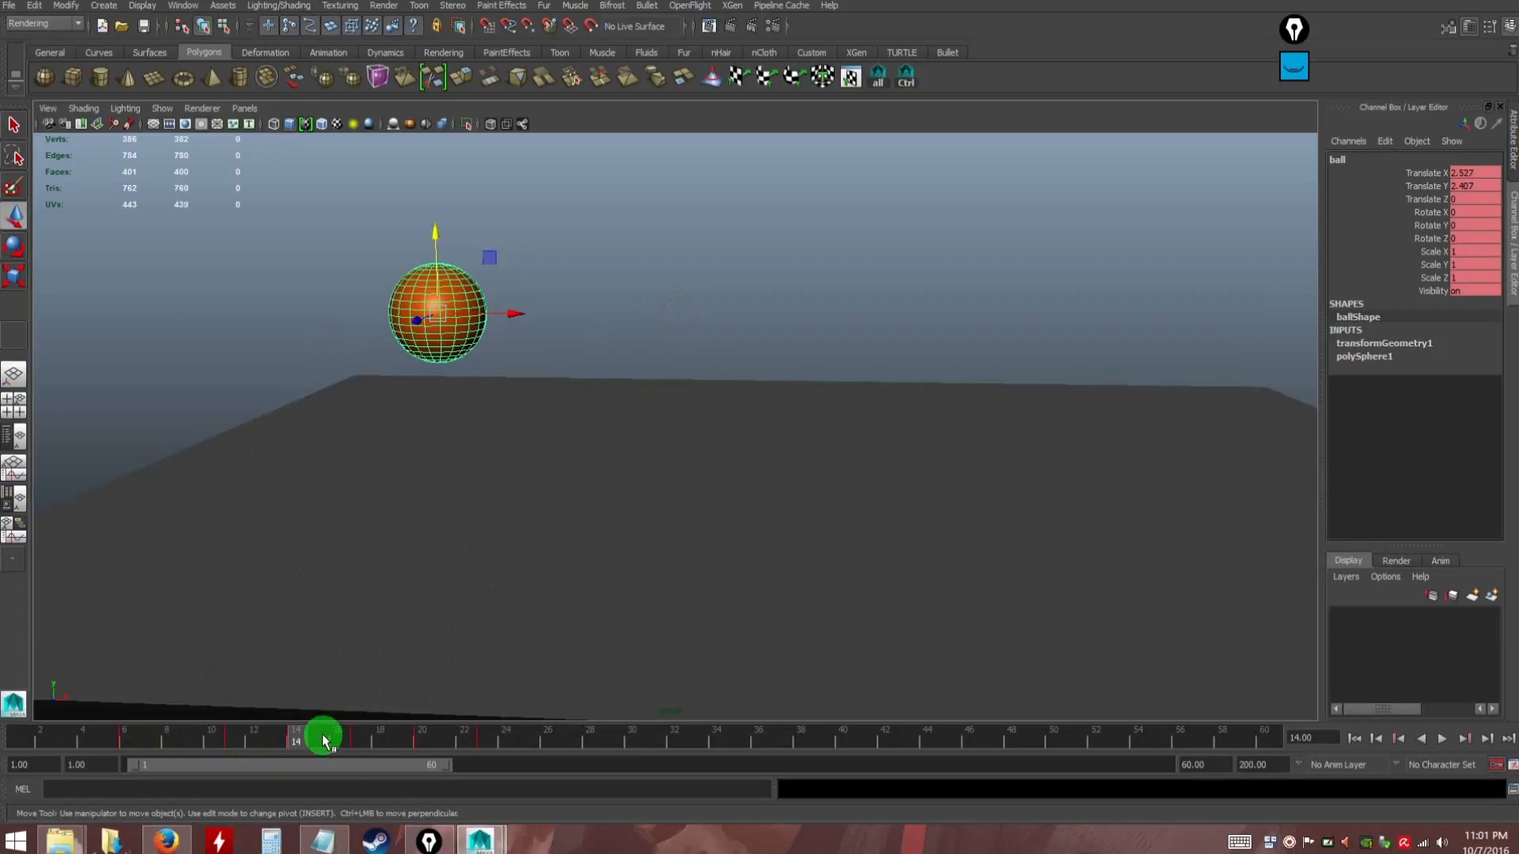
At frame 20, set the ball's Scale X, Y and Z to 1 and reselect the ball
drag(299, 742, 424, 740)
click(915, 335)
click(1430, 273)
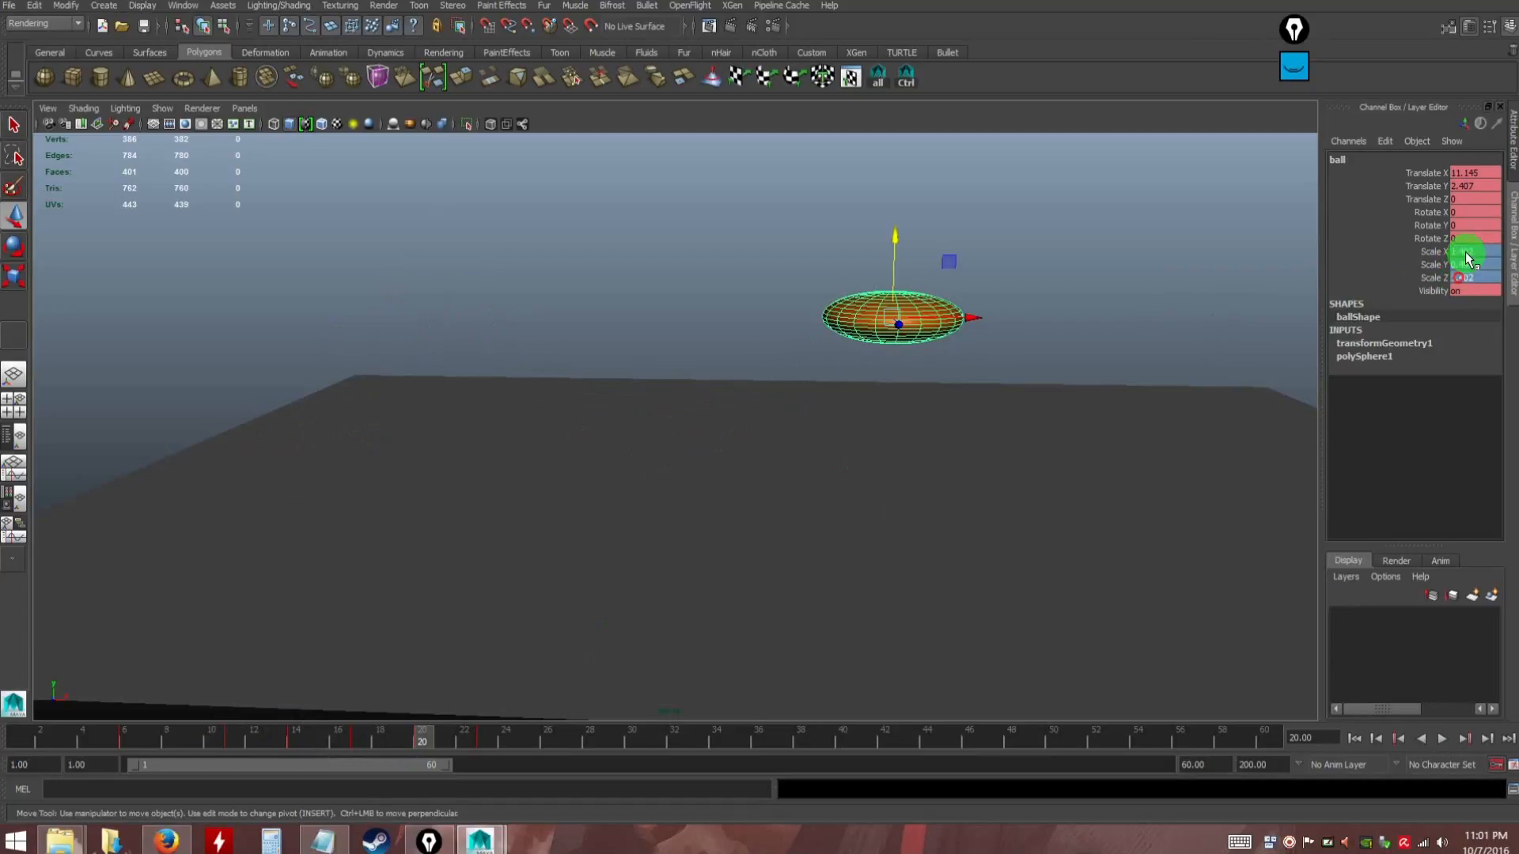
key(Return)
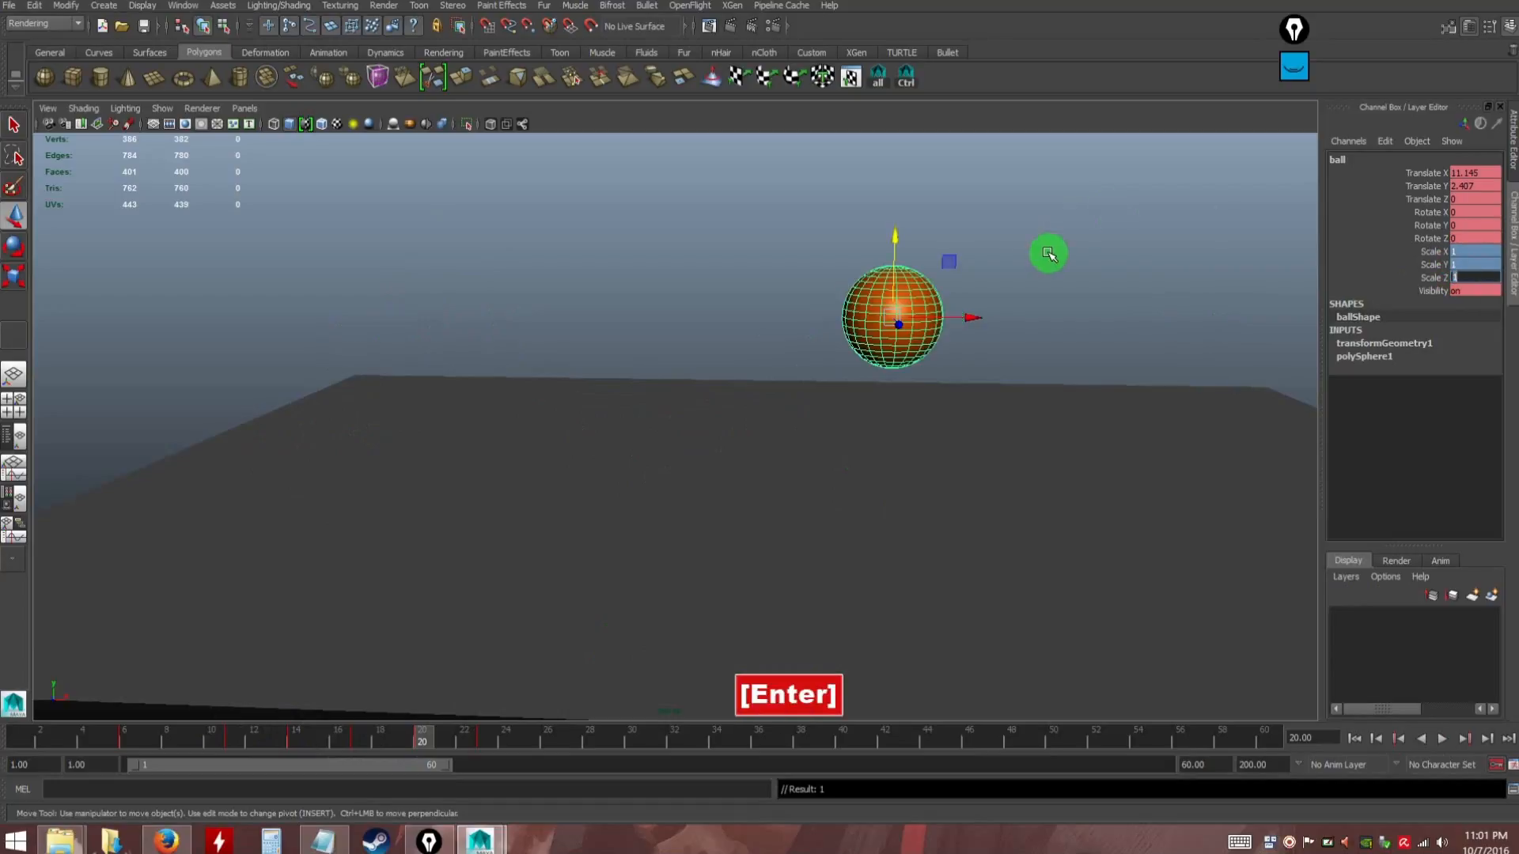
click(1070, 277)
click(899, 338)
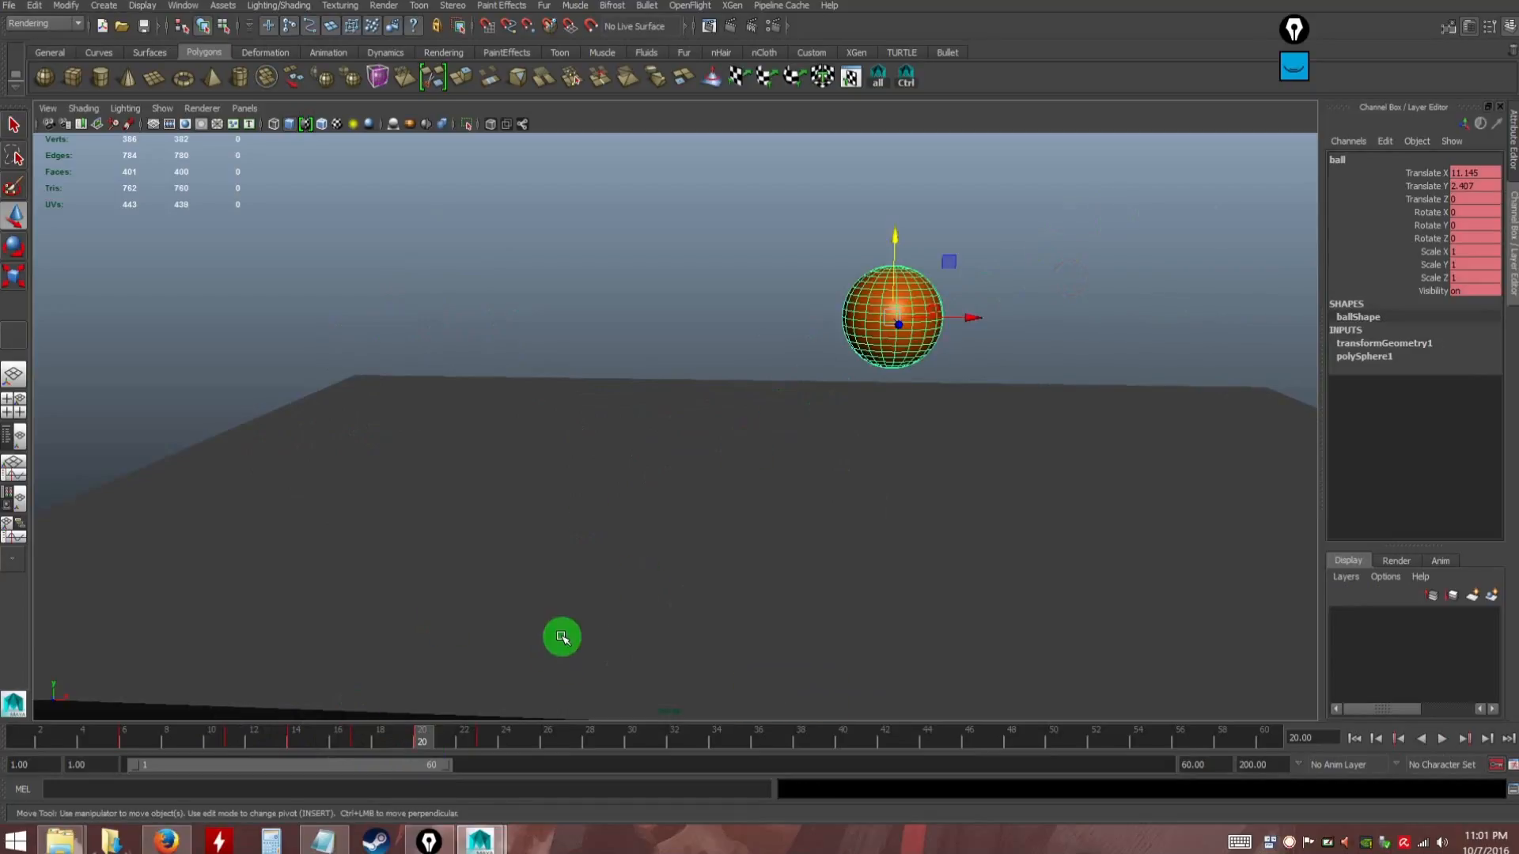
At frame 12, stretch the ball vertically to about Scale Y 1.425, with Scale X and Z narrowed to about 0.621
drag(427, 739, 235, 749)
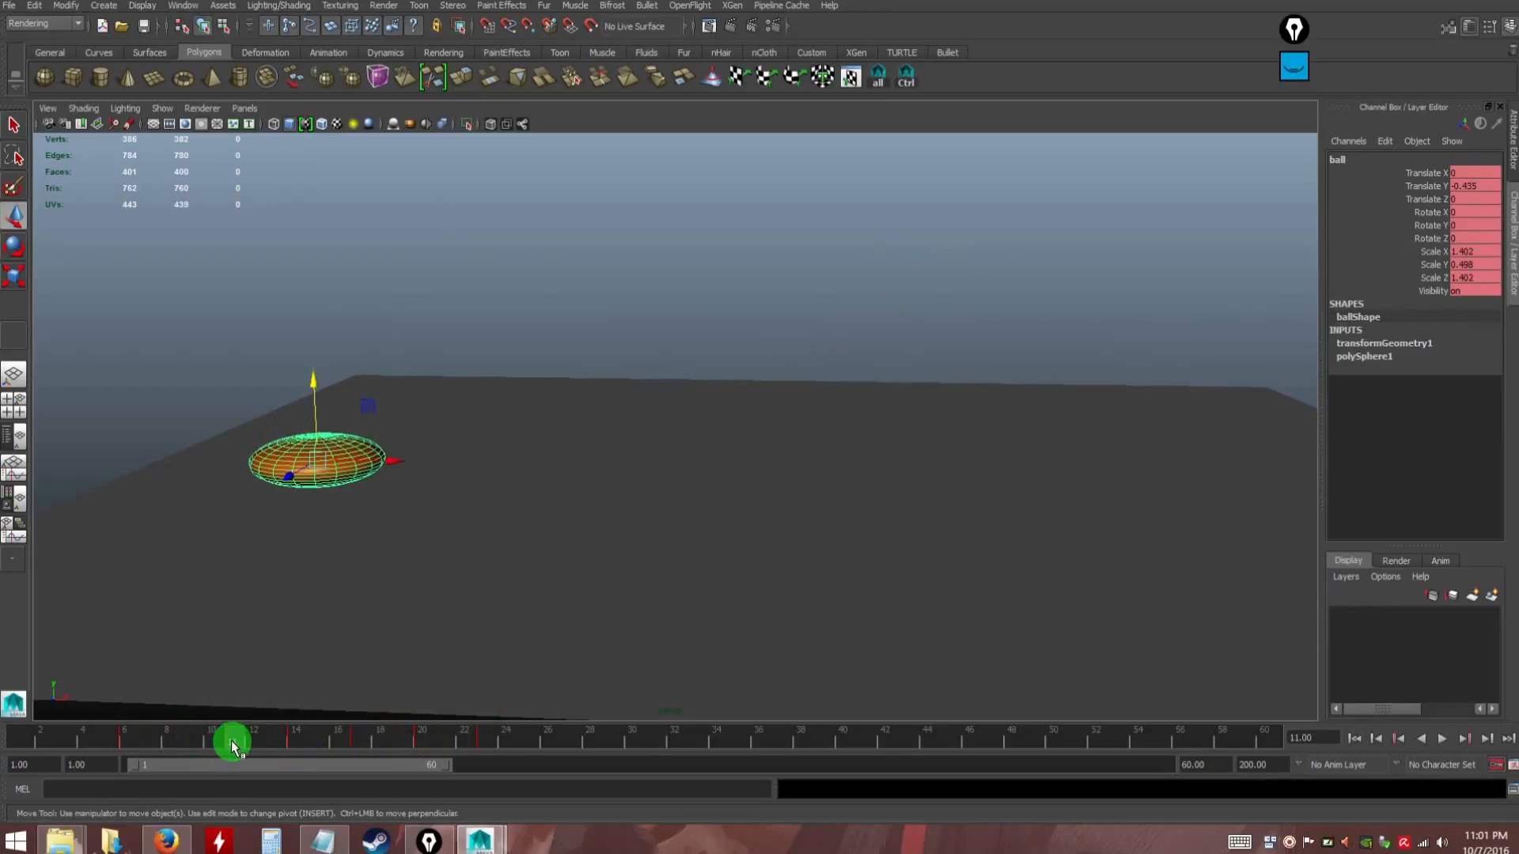
mouse_move(244, 743)
mouse_down()
mouse_move(289, 734)
mouse_move(254, 737)
mouse_up()
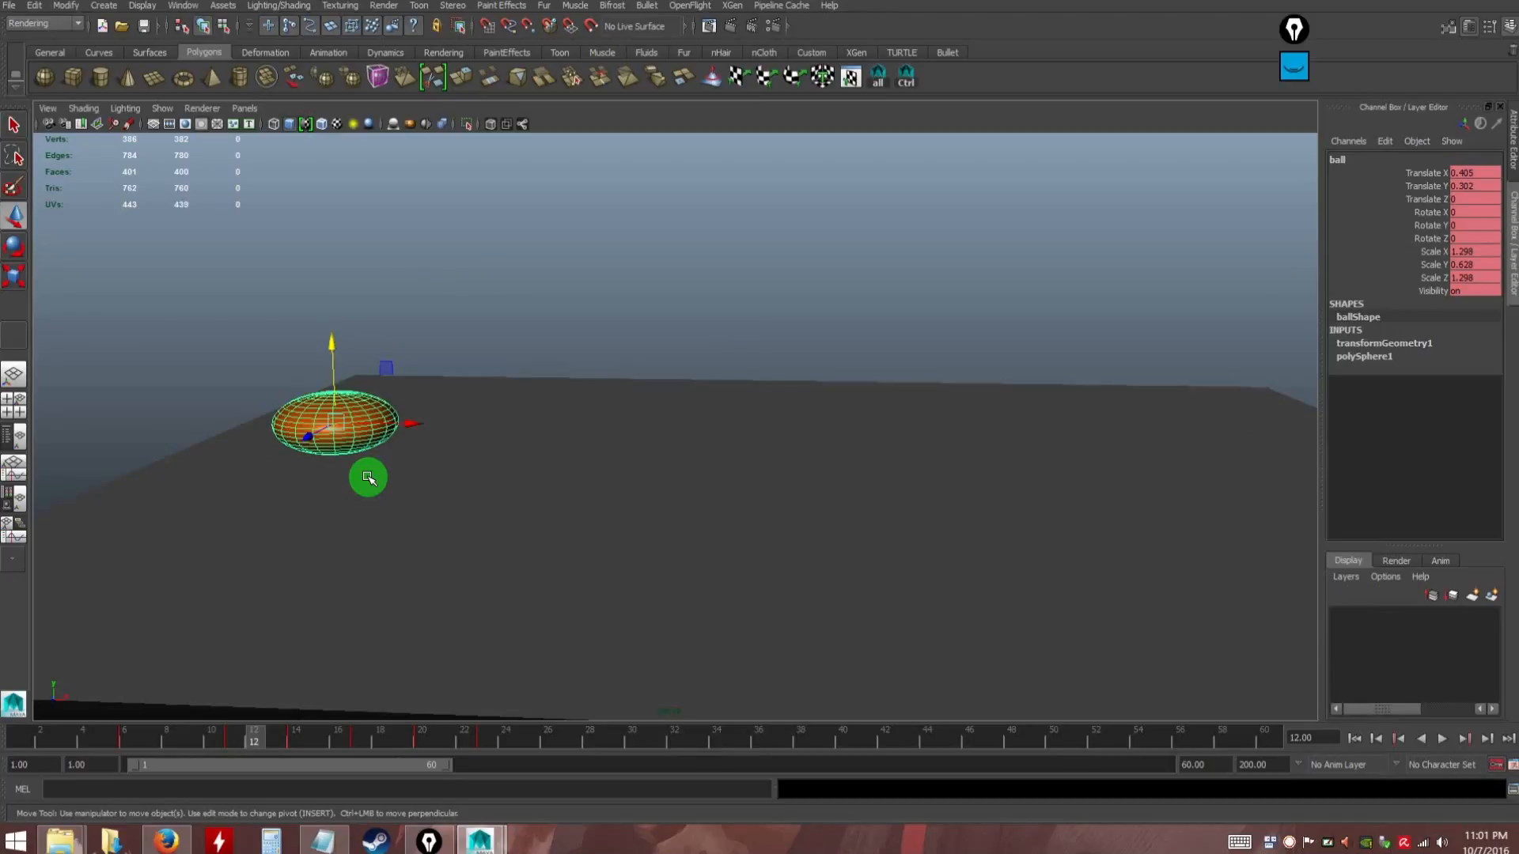
click(13, 279)
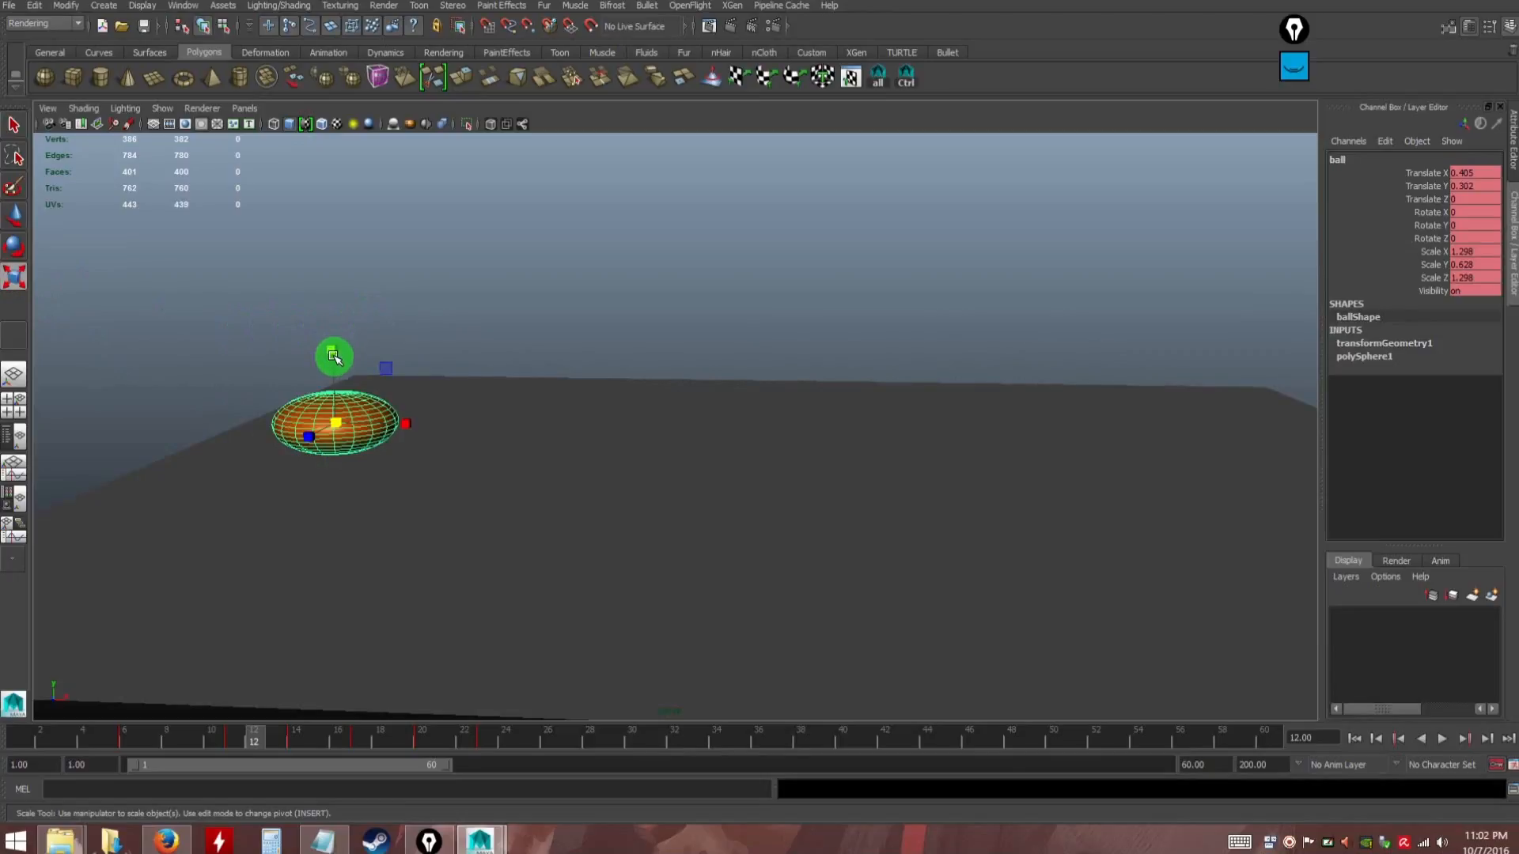
drag(330, 349, 325, 229)
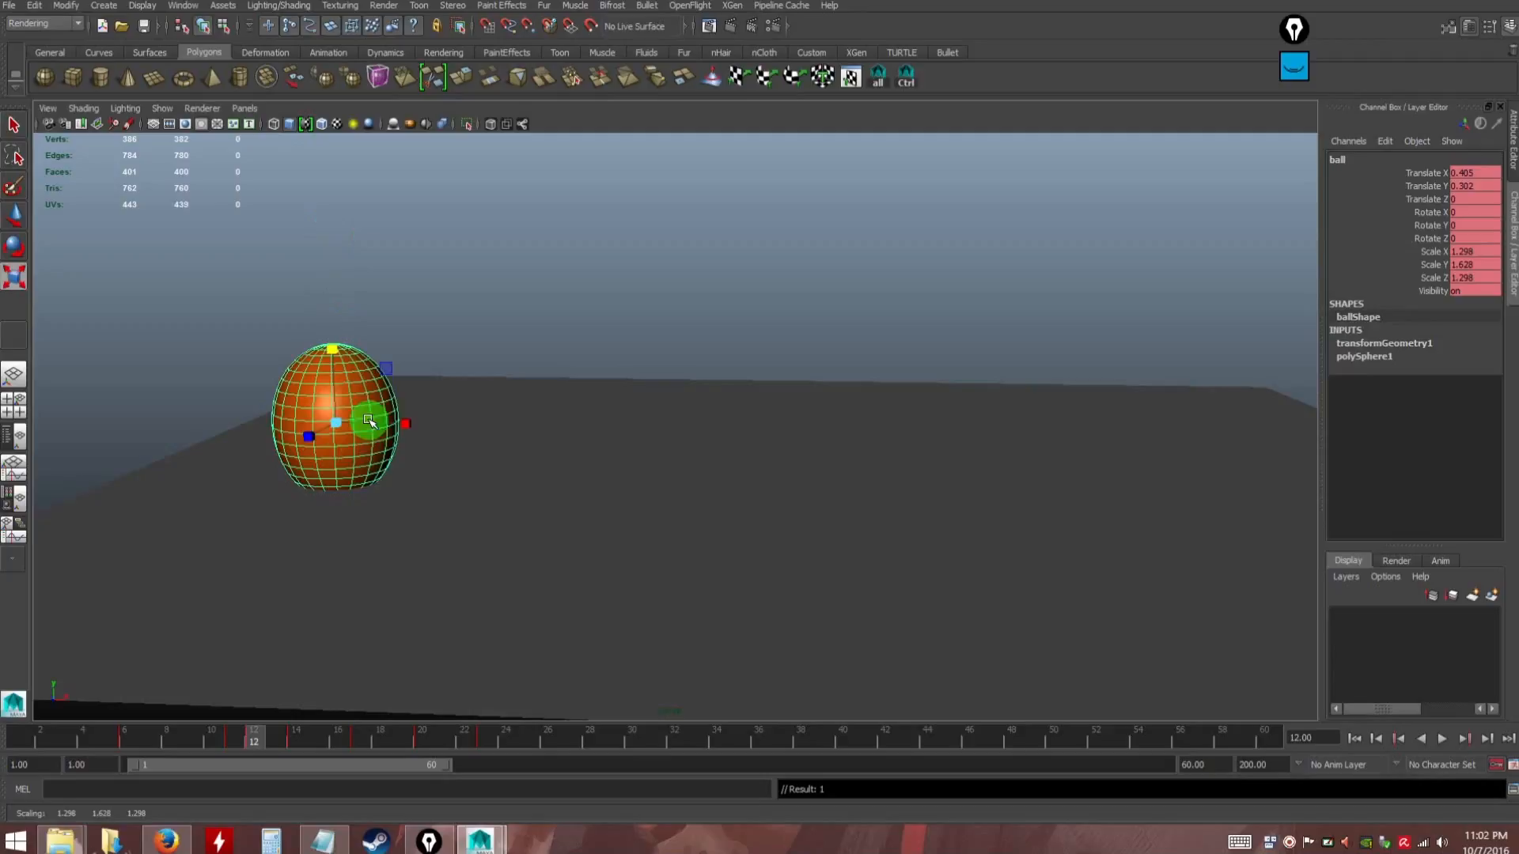
mouse_move(430, 447)
alt+mouse_down()
mouse_move(478, 474)
mouse_move(484, 454)
mouse_move(417, 461)
alt+mouse_up()
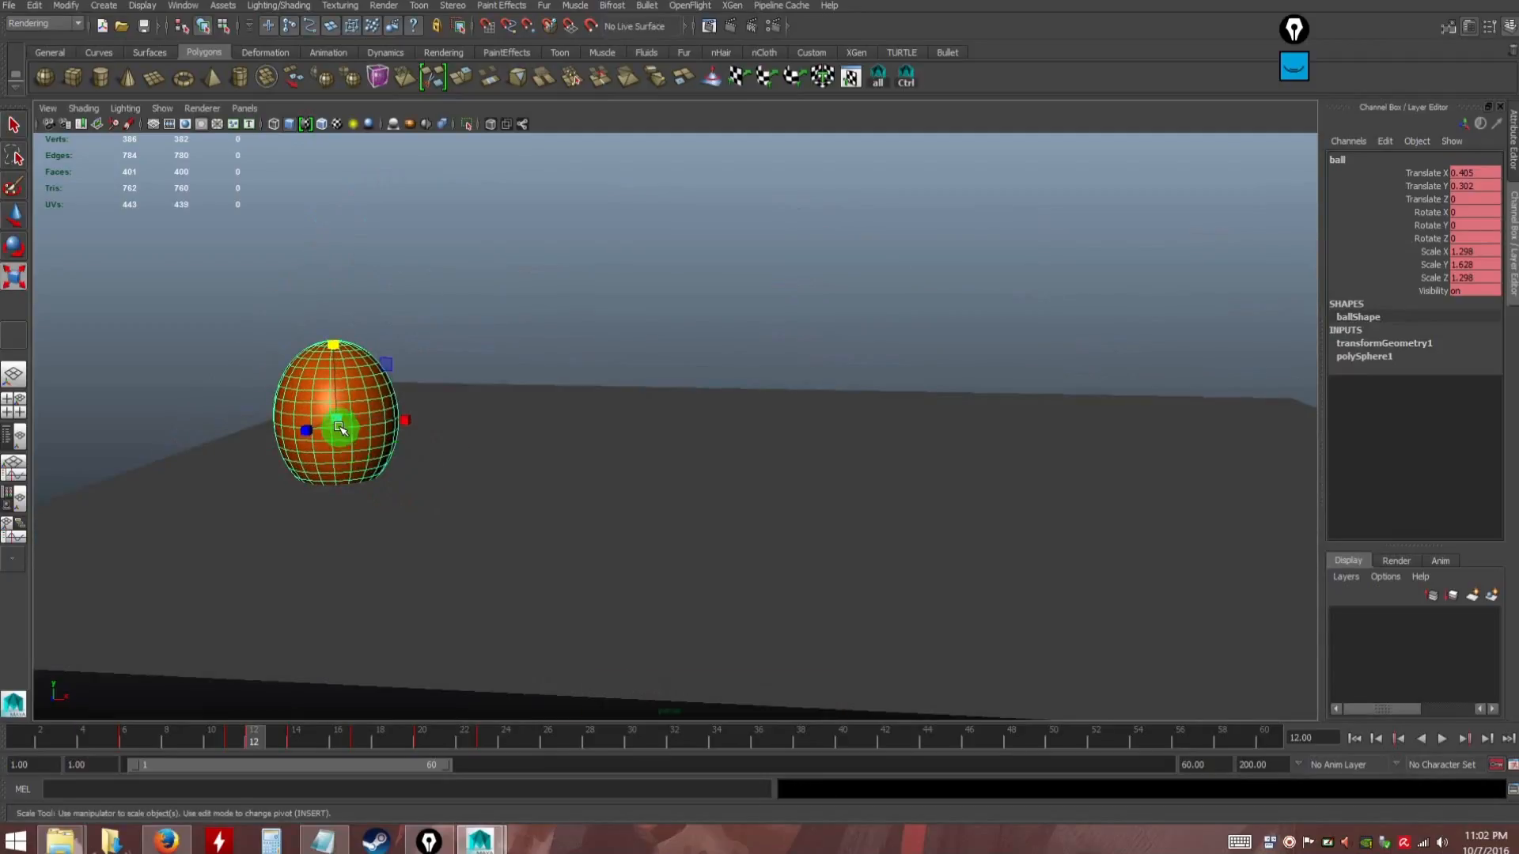
drag(338, 419, 279, 422)
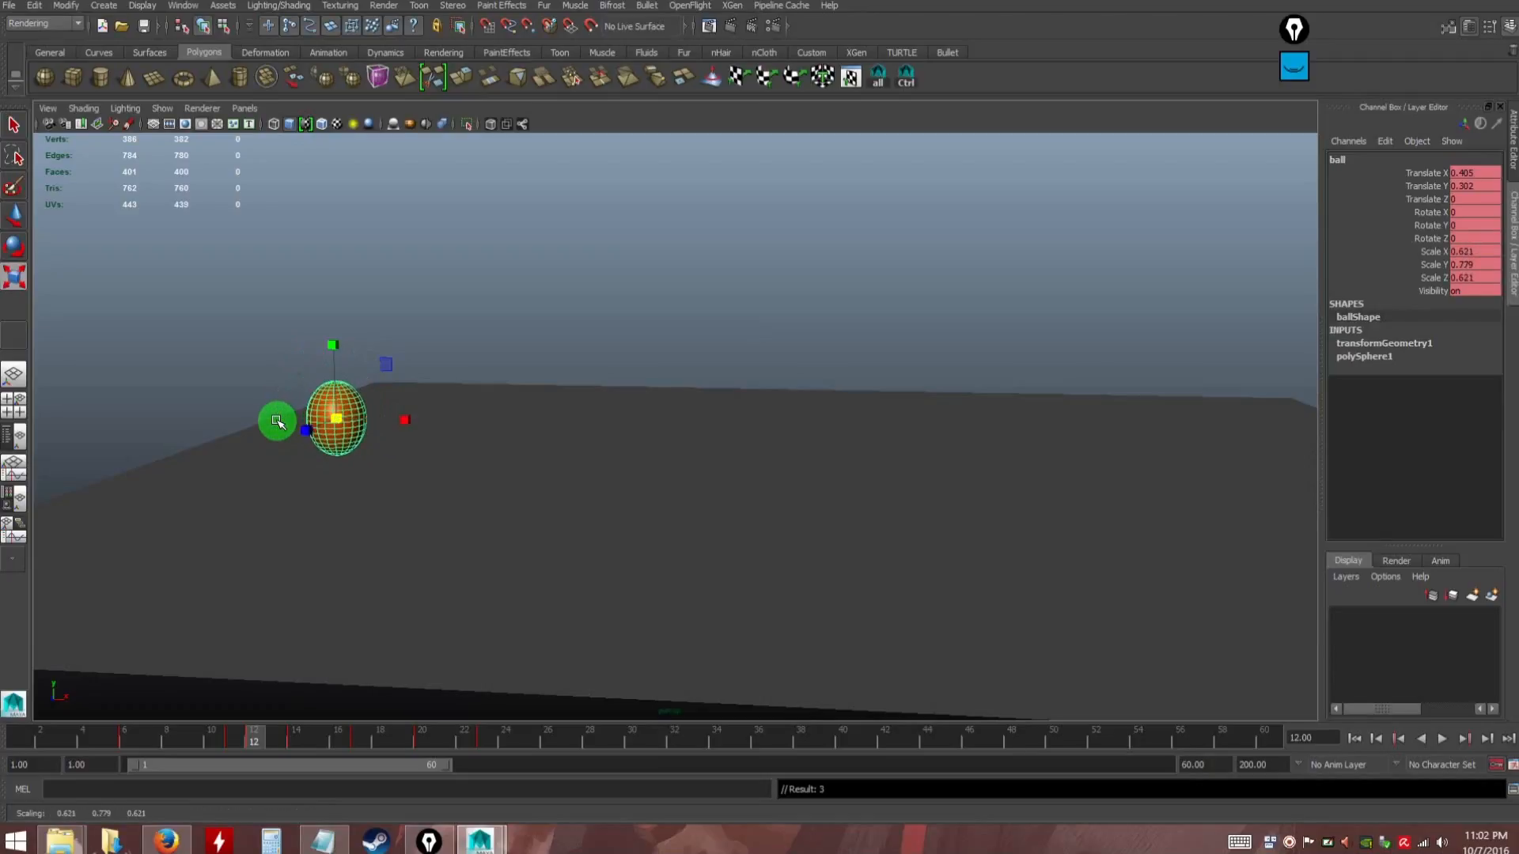
drag(336, 345, 342, 283)
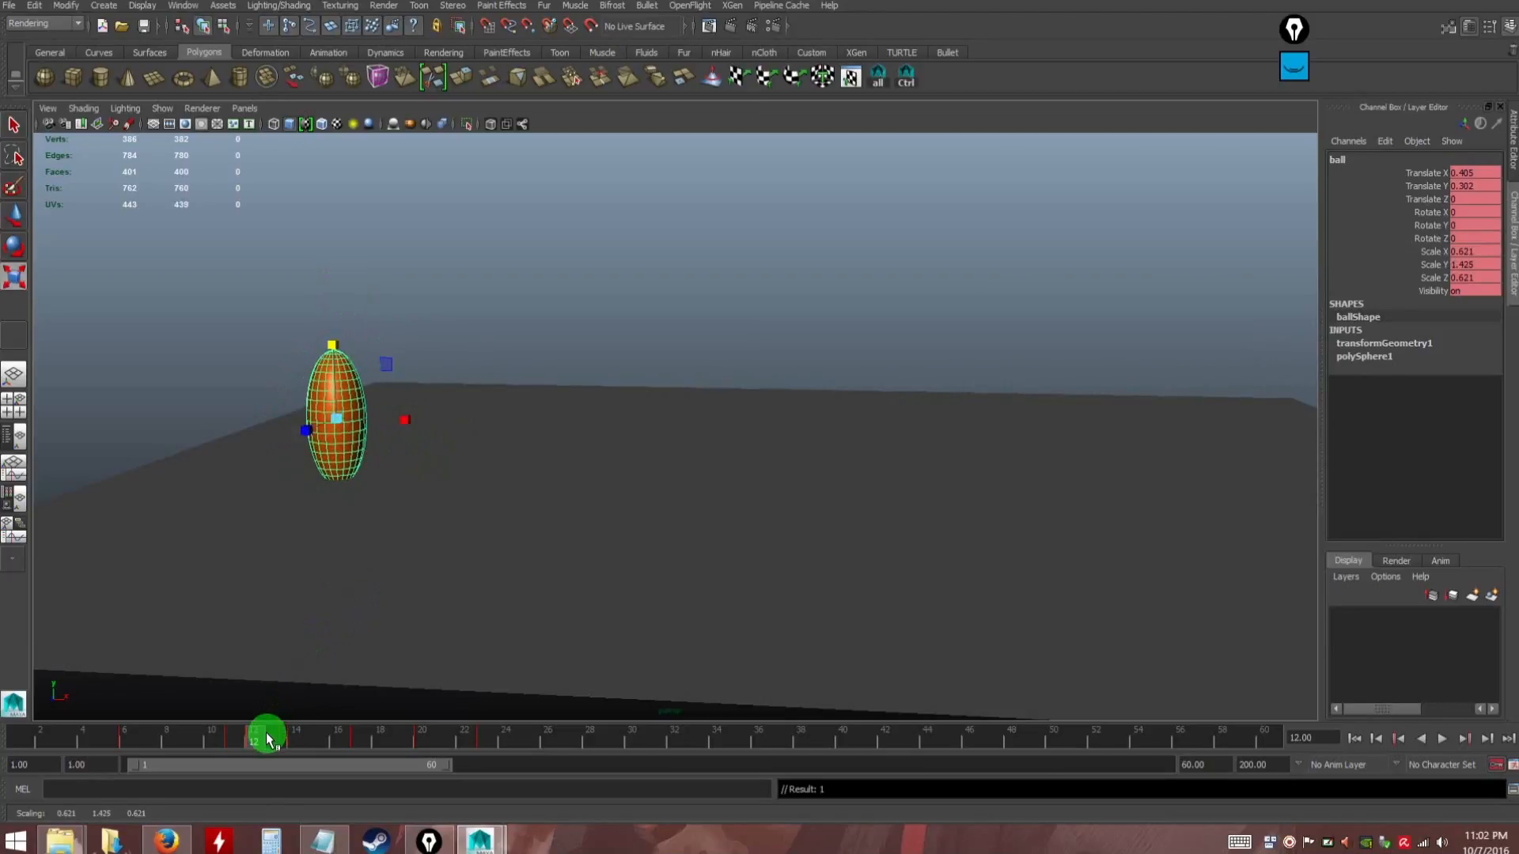
At frame 12, tilt the stretched ball forward to about -25.913 on Rotate Z, keyframe it and check the playback
key(e)
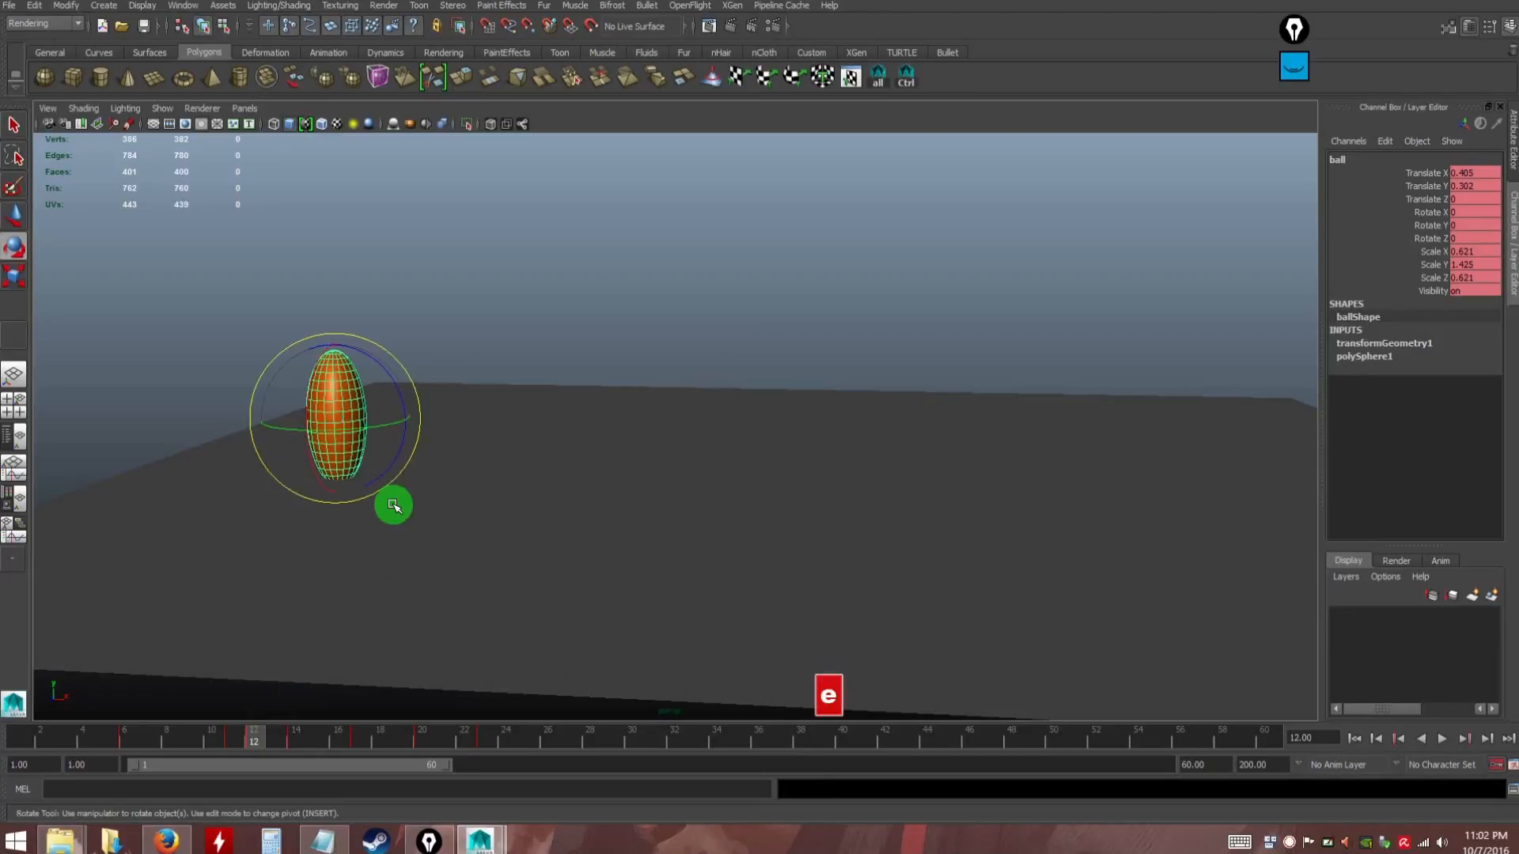
mouse_move(387, 385)
mouse_down()
mouse_move(390, 370)
mouse_move(403, 402)
mouse_up()
key(s)
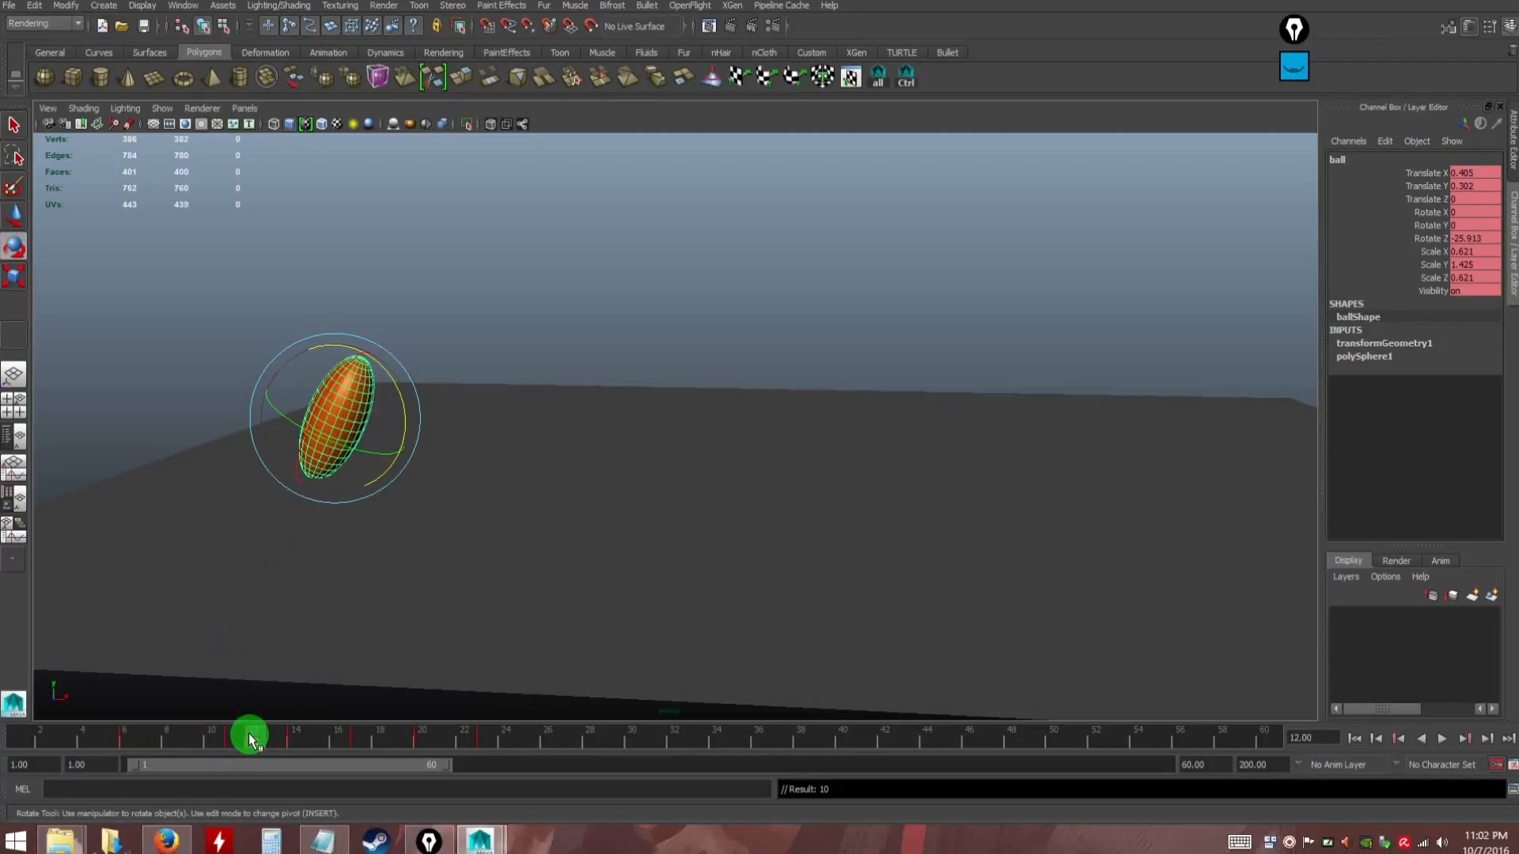
key(alt+v)
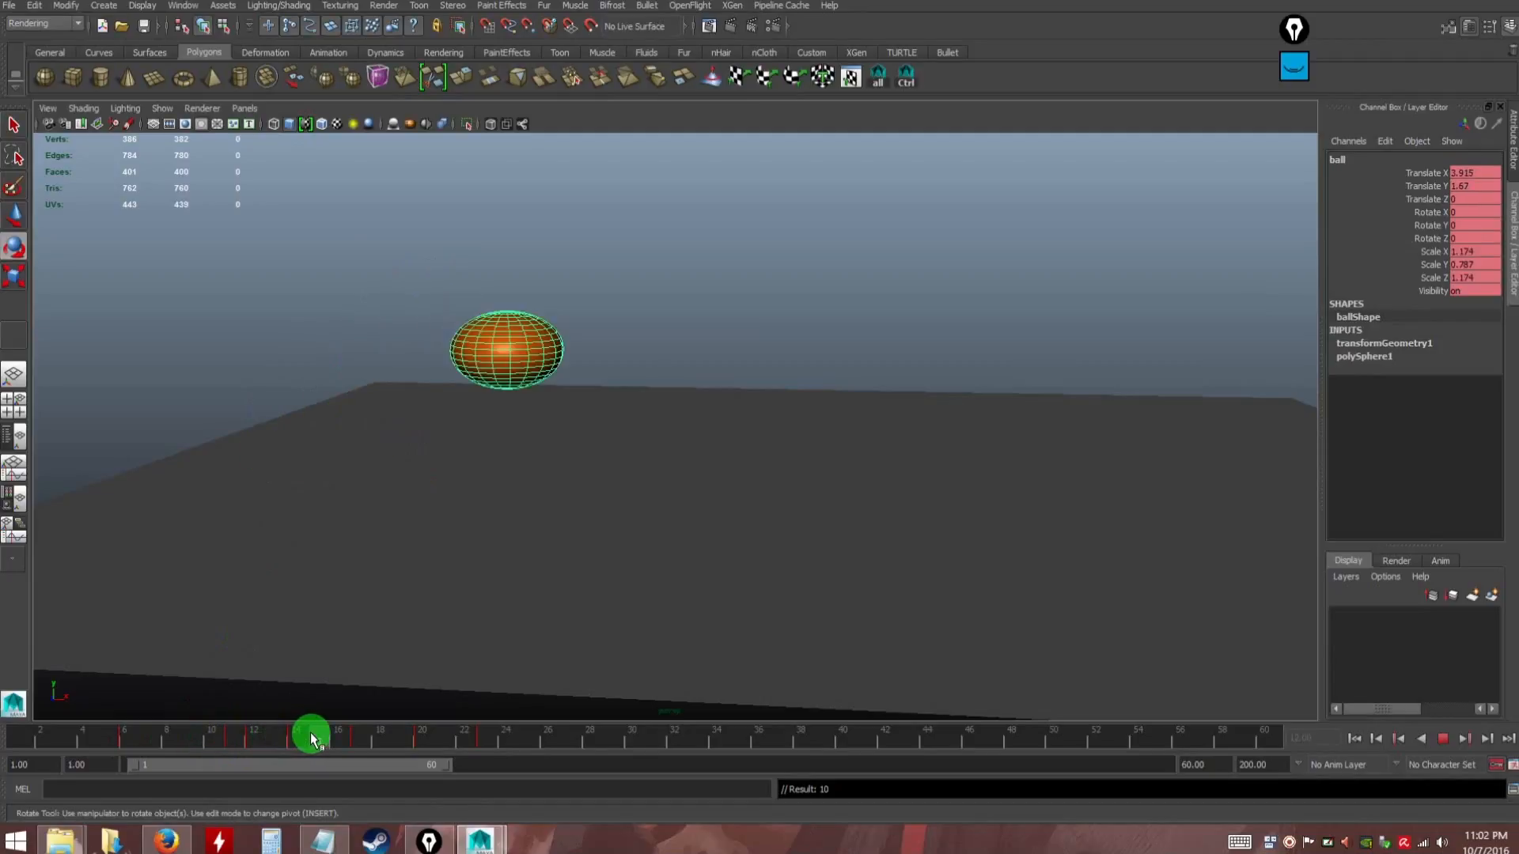
drag(324, 740, 255, 744)
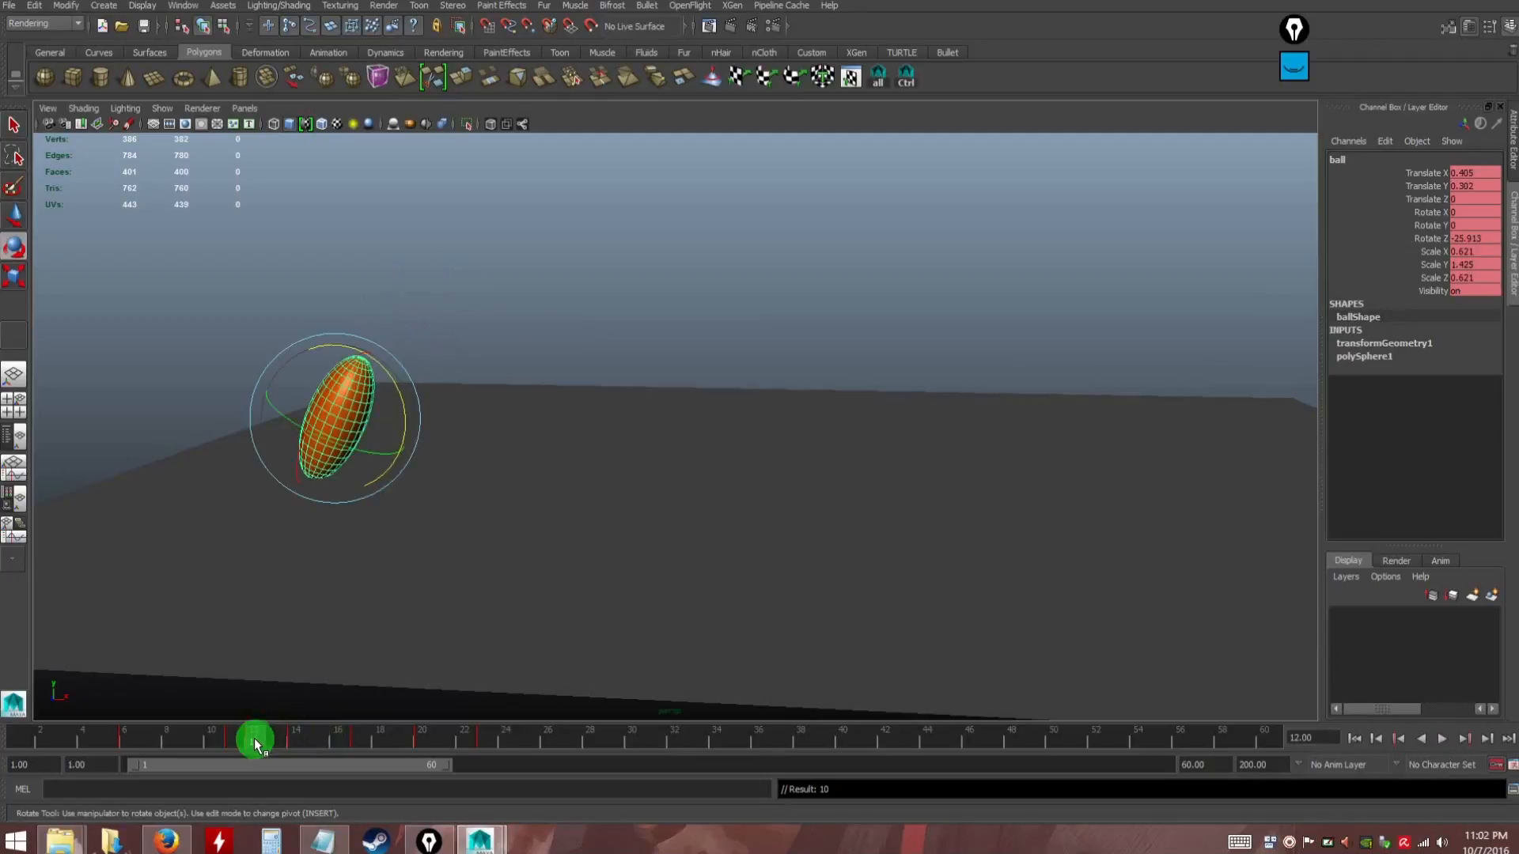
Try to copy the ball's Scale X, Y and Z values together from frame 12 for use at frame 15
shift+click(250, 745)
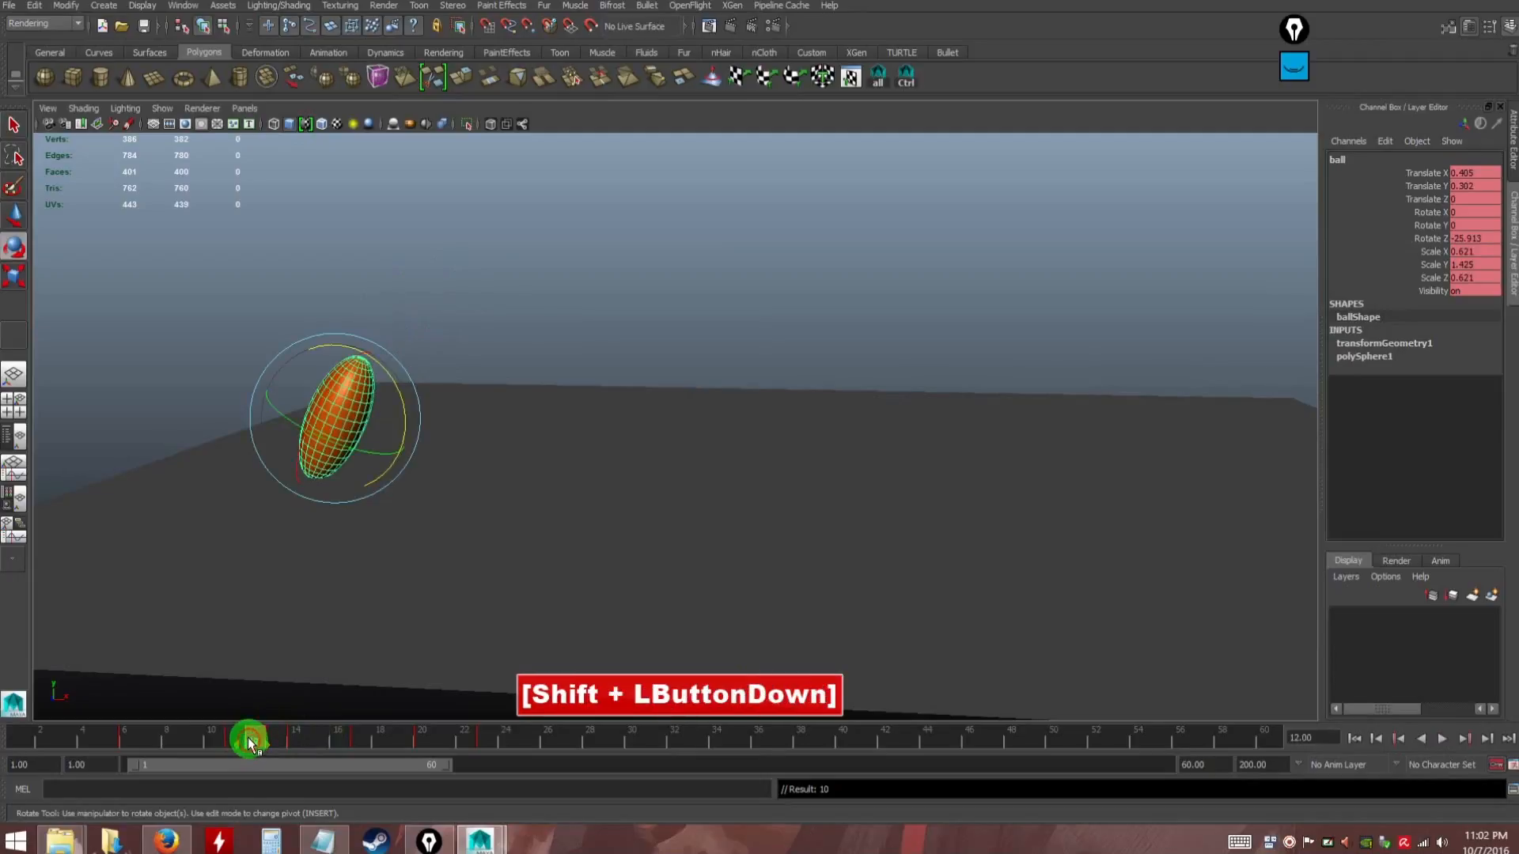
drag(261, 745, 318, 735)
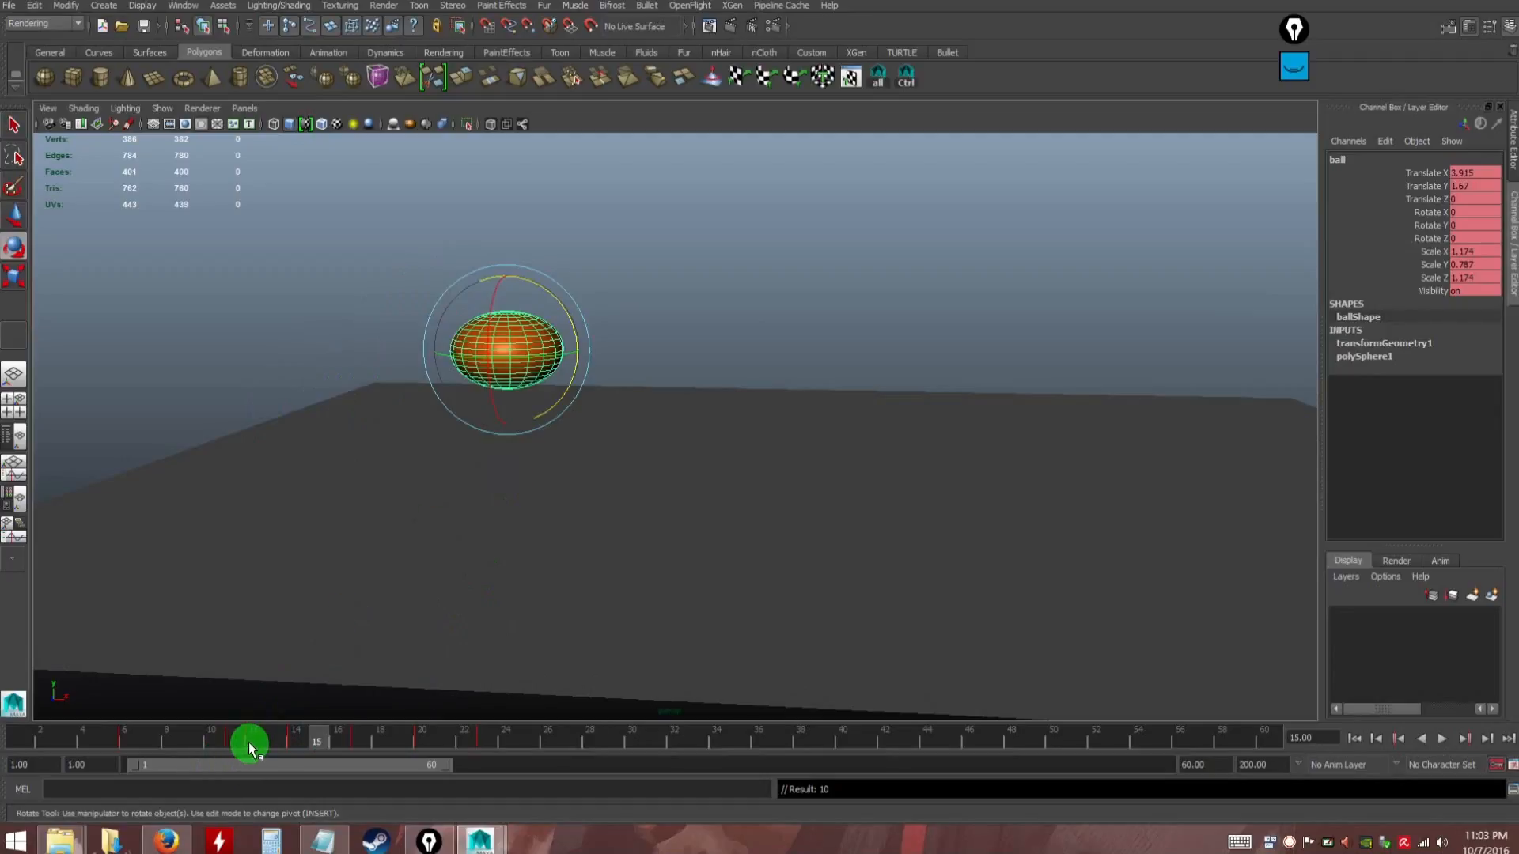
click(250, 743)
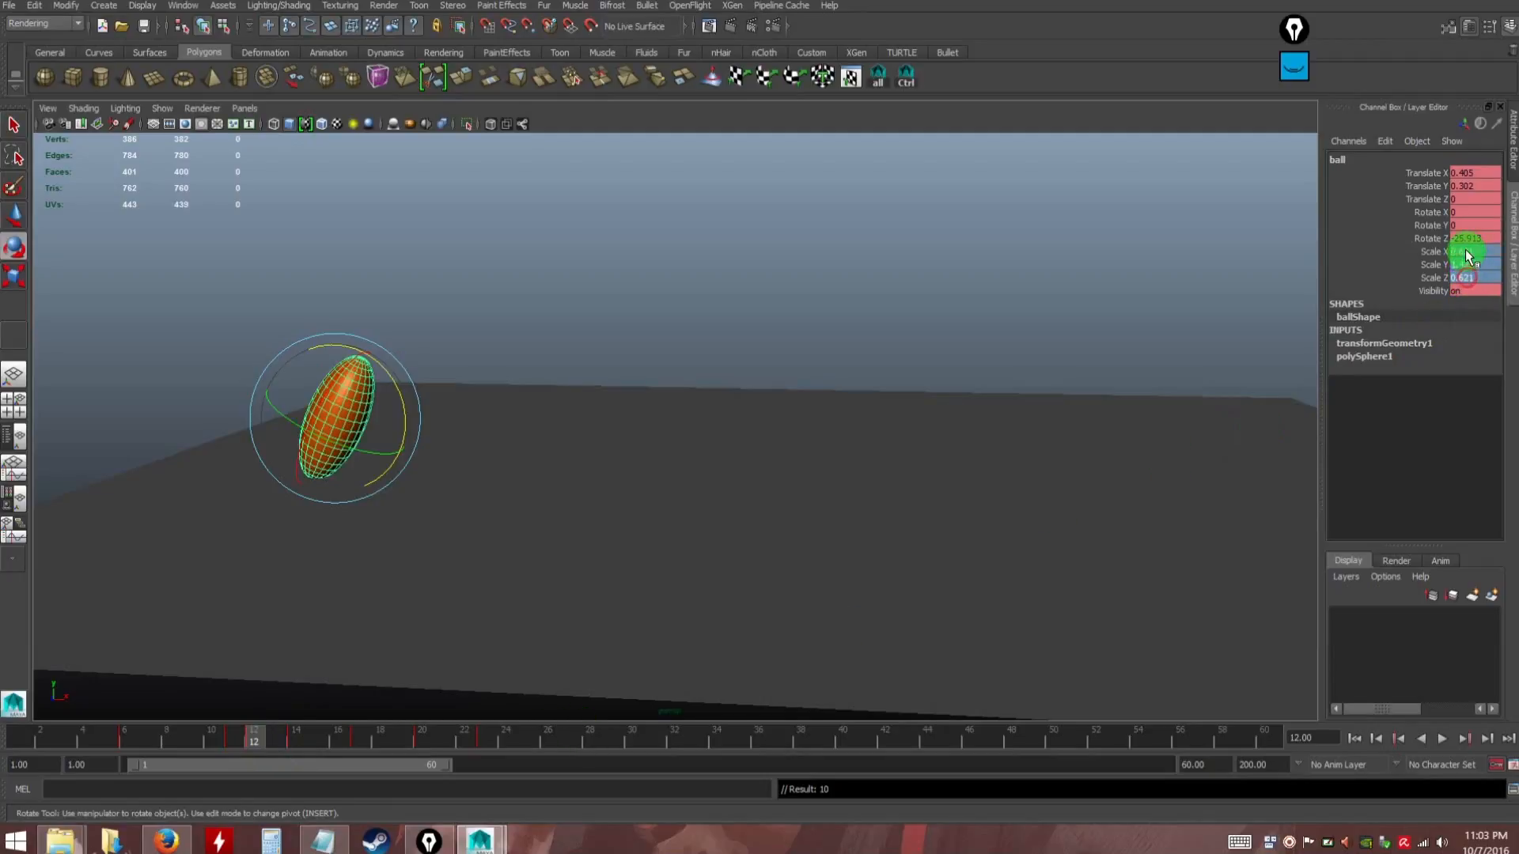
click(1453, 437)
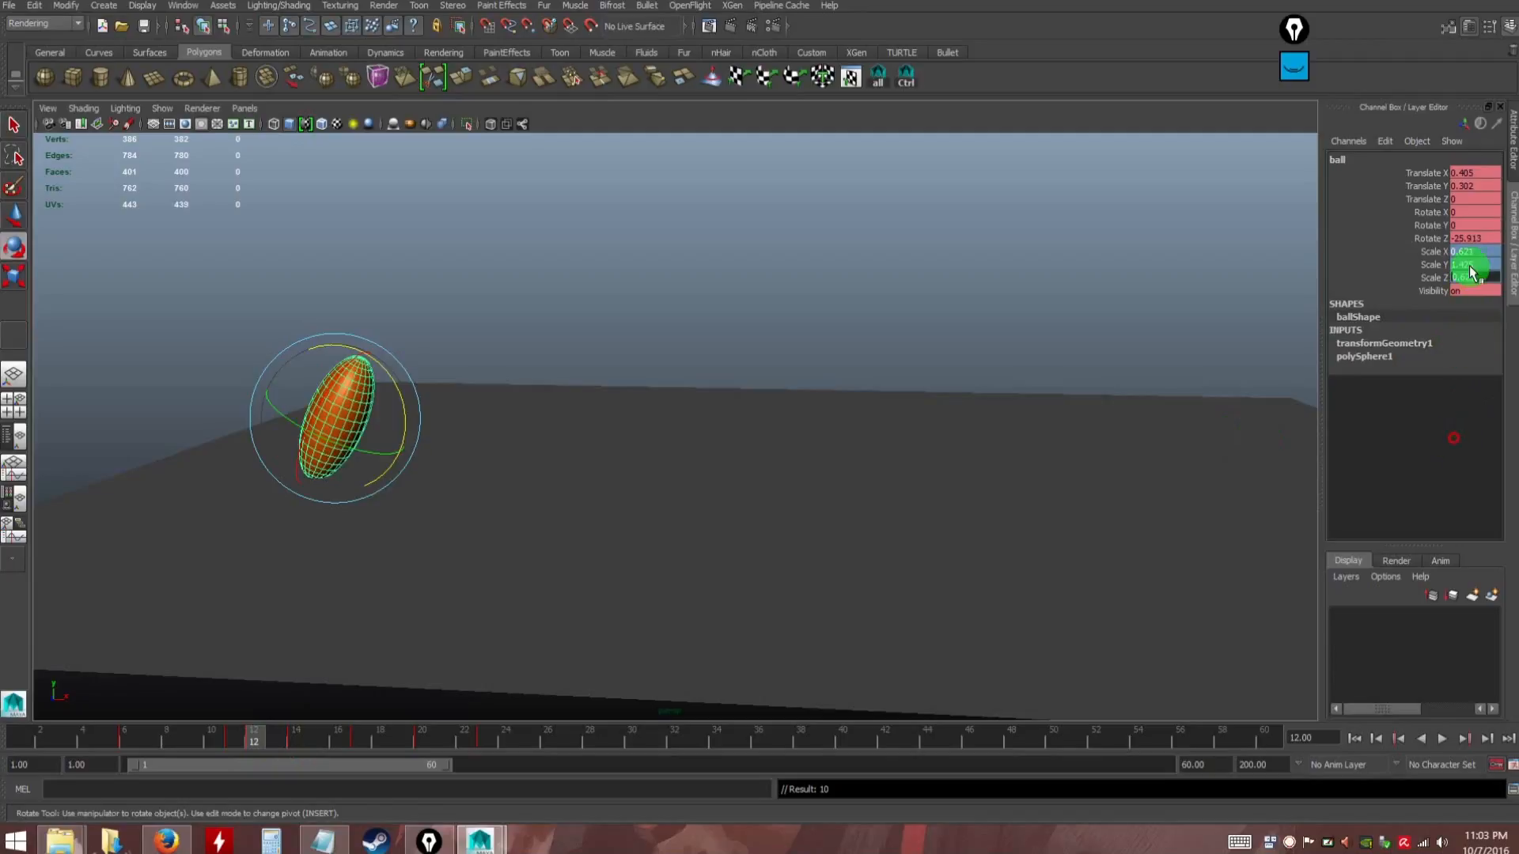
click(301, 745)
drag(300, 745, 253, 737)
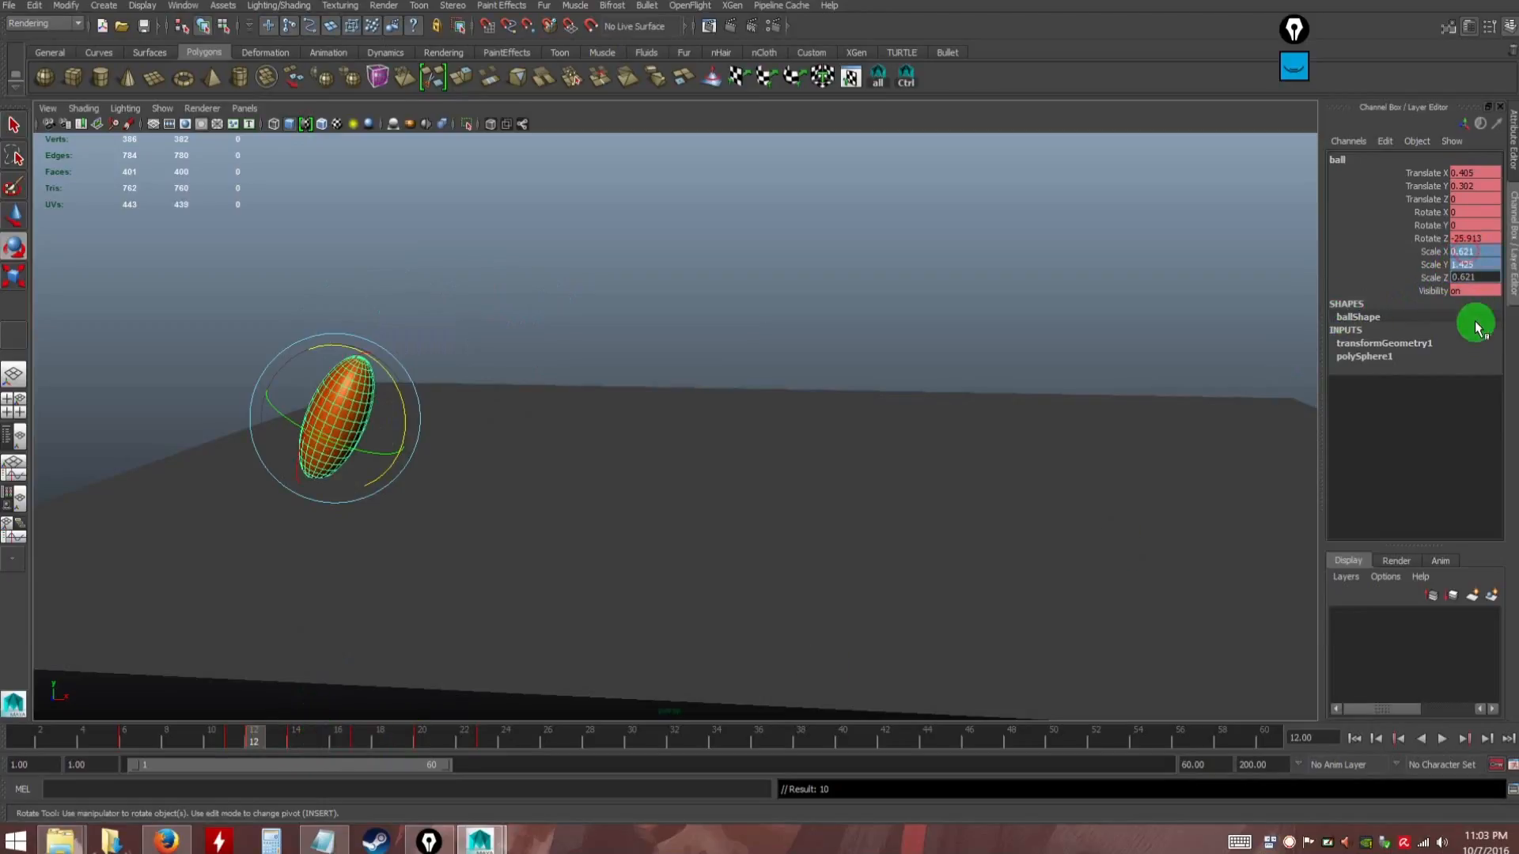
click(1441, 433)
Try to carry only the Scale X value from frame 12 over to the ball at frame 15
click(1461, 251)
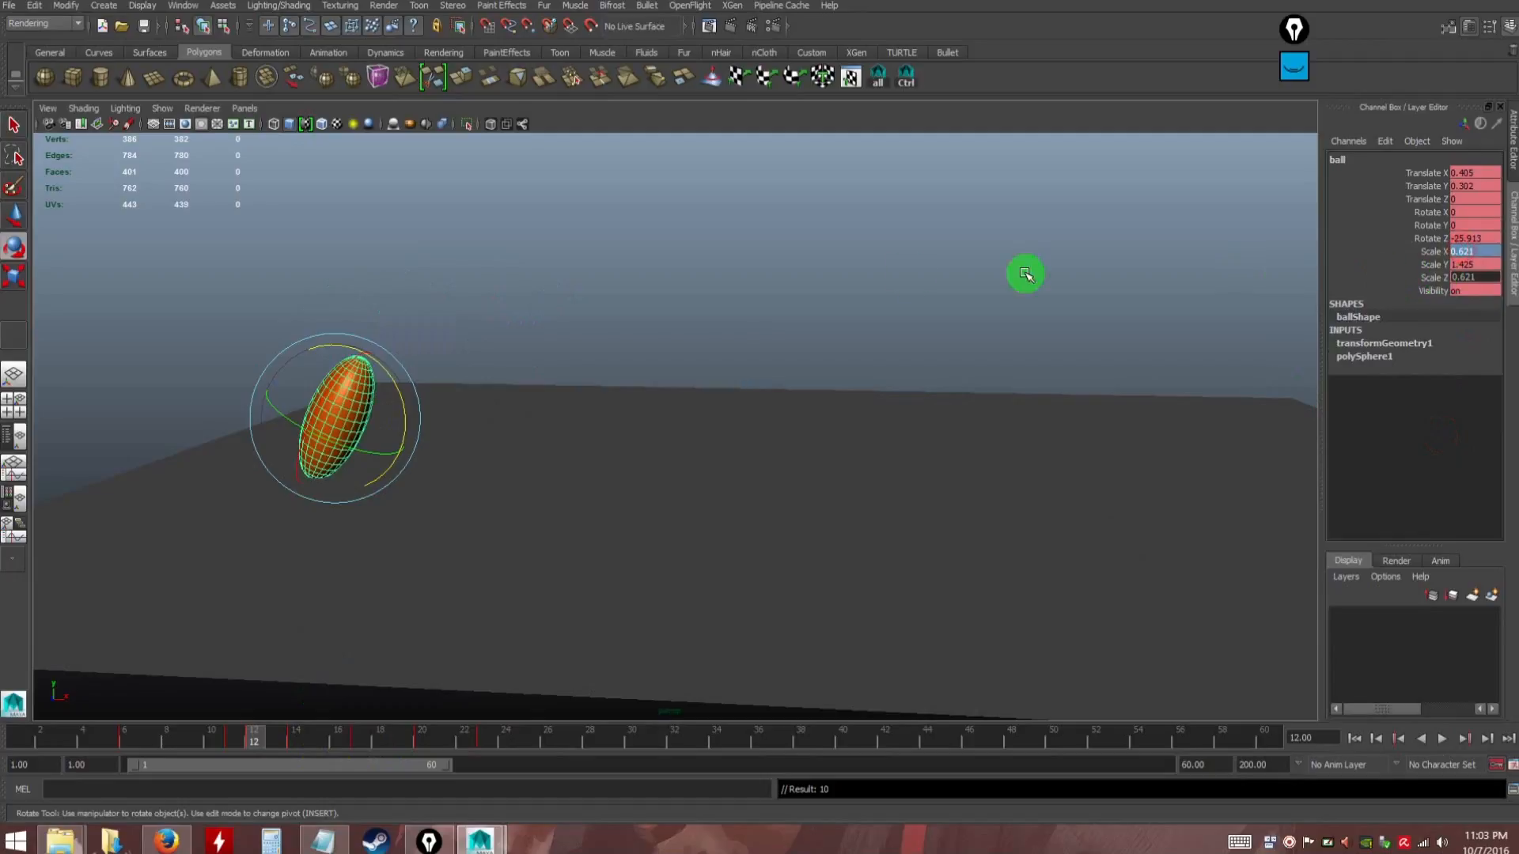
key(ctrl+c)
drag(248, 743, 320, 742)
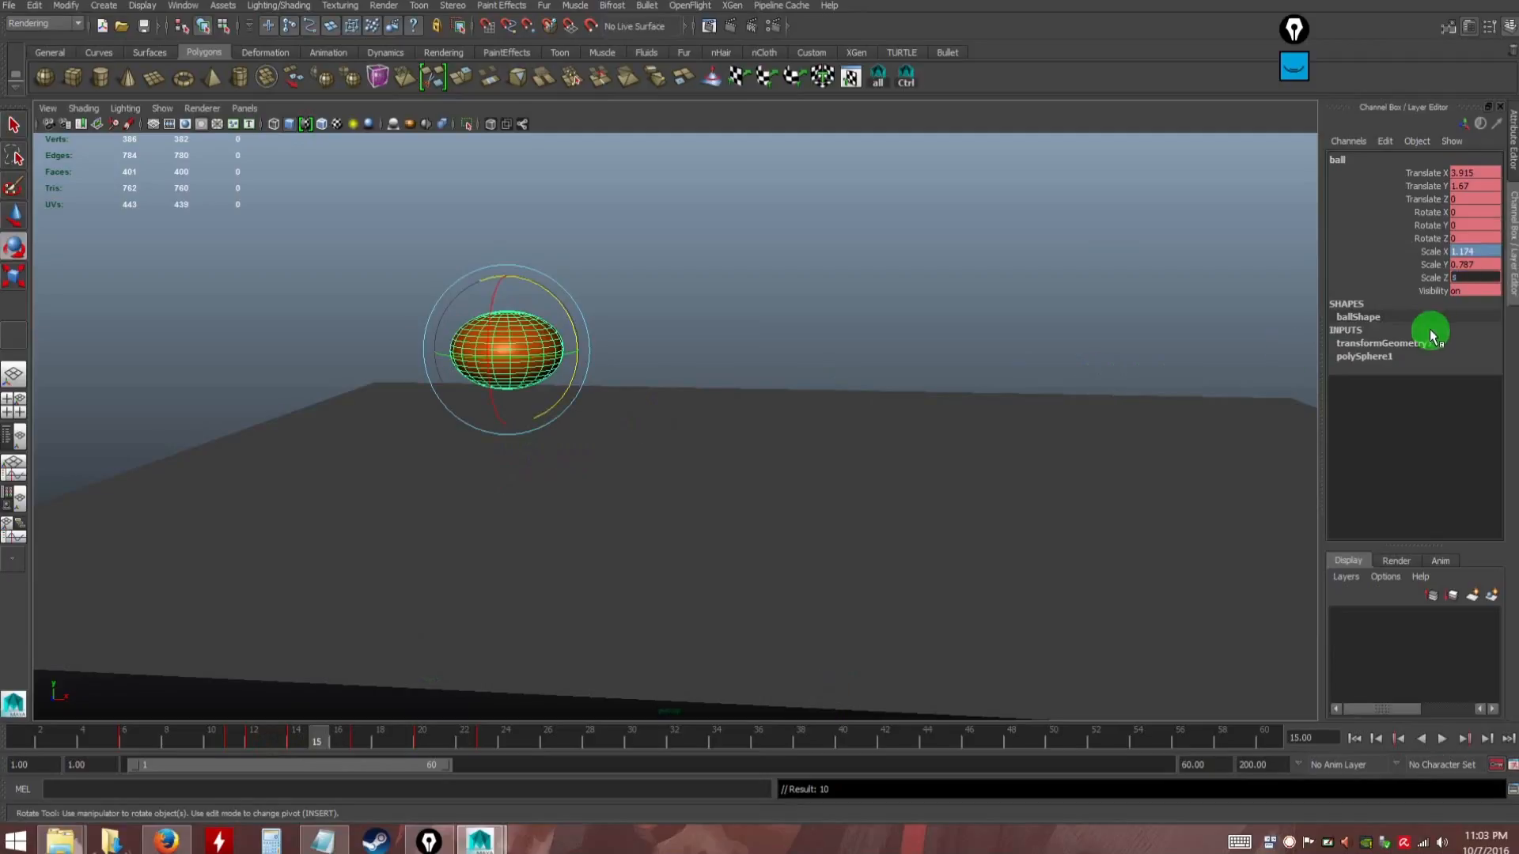
click(1460, 413)
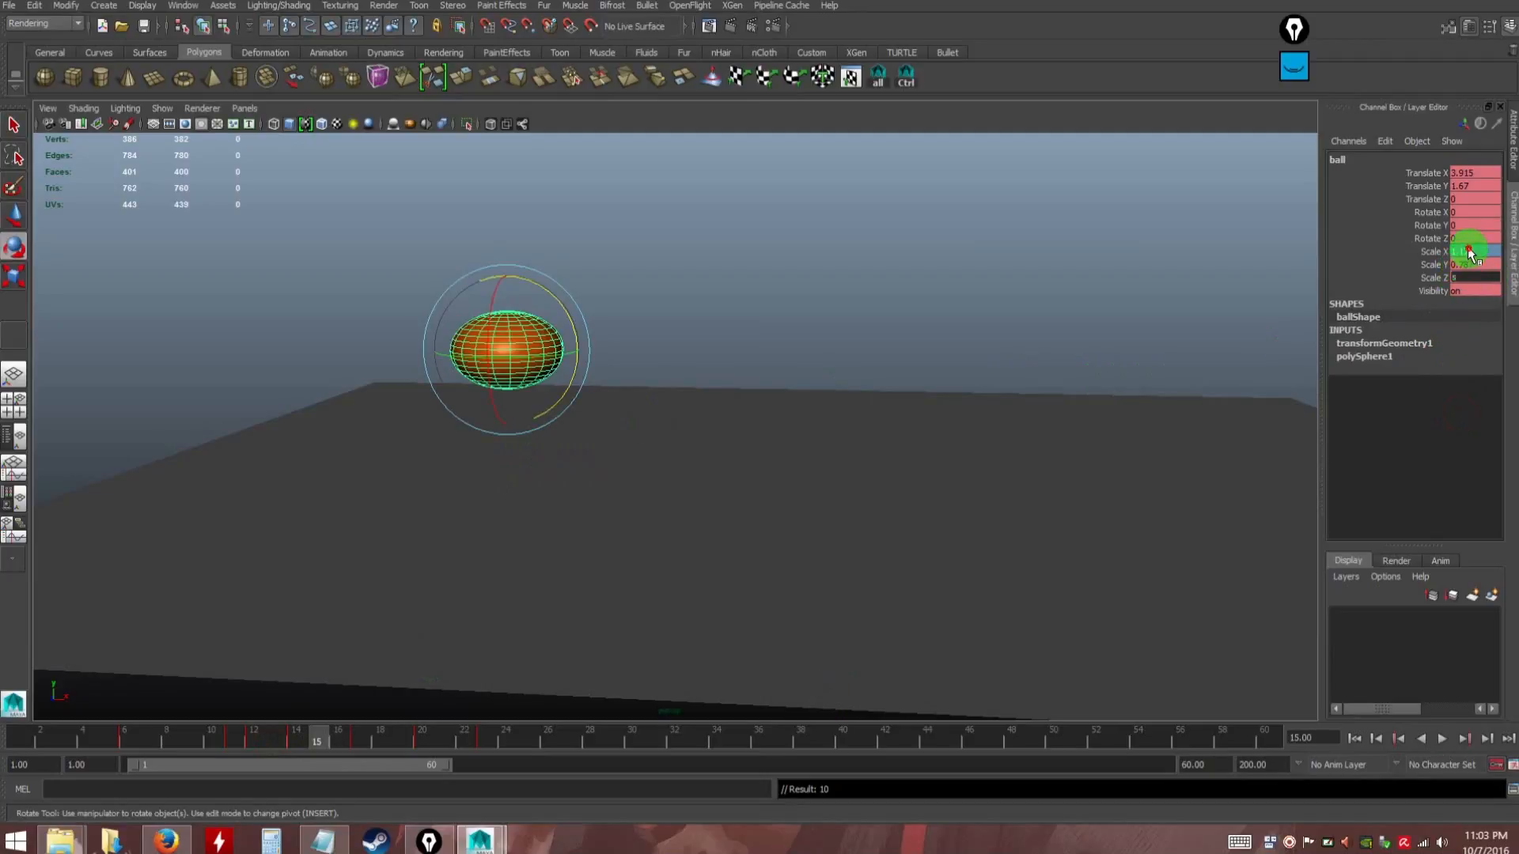
click(1078, 247)
click(507, 336)
click(1464, 251)
key(ctrl+v)
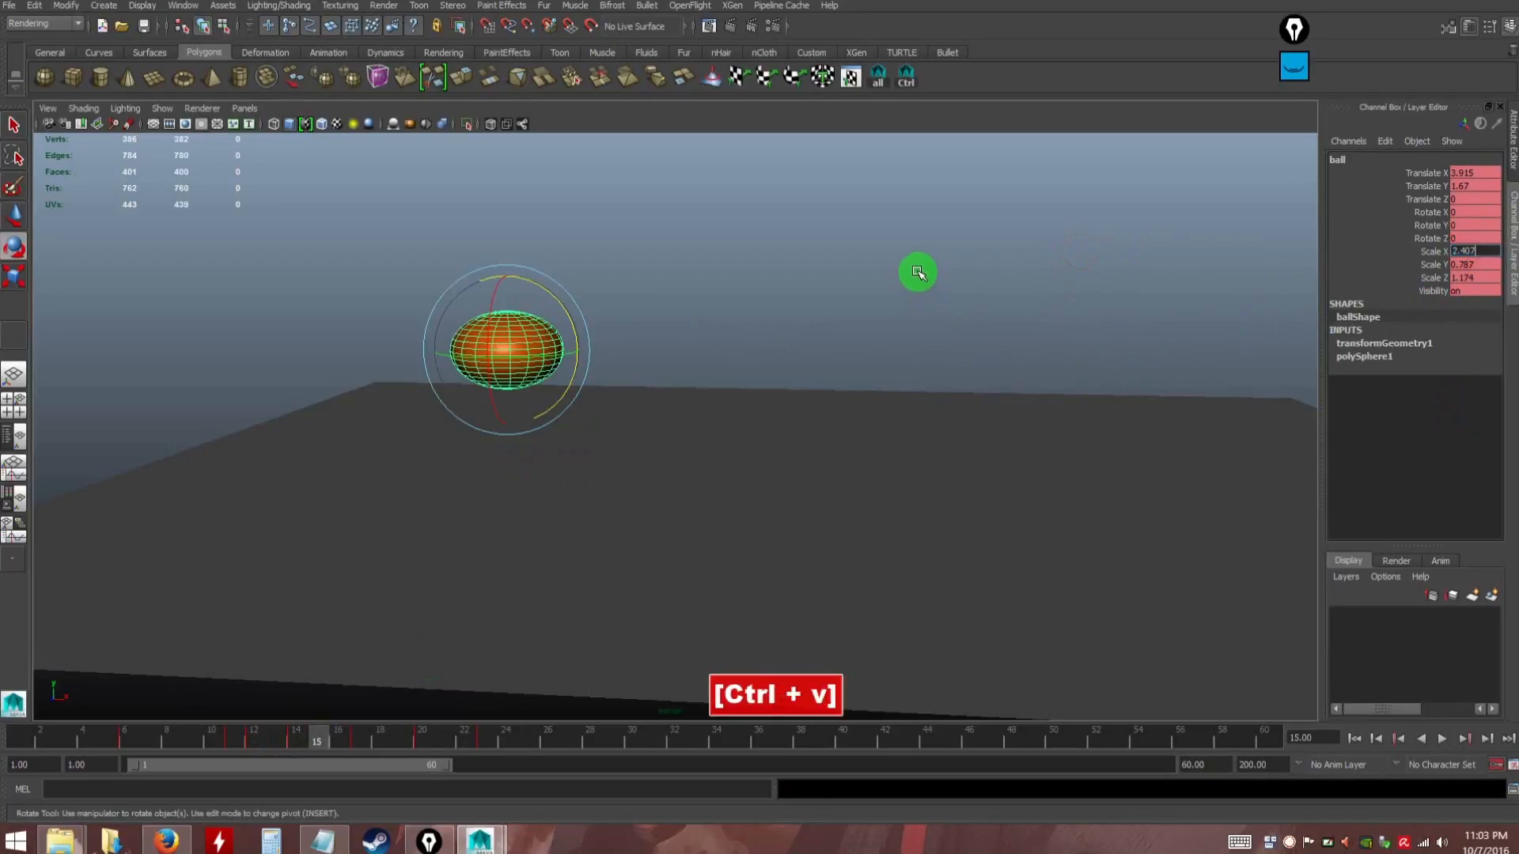
key(Return)
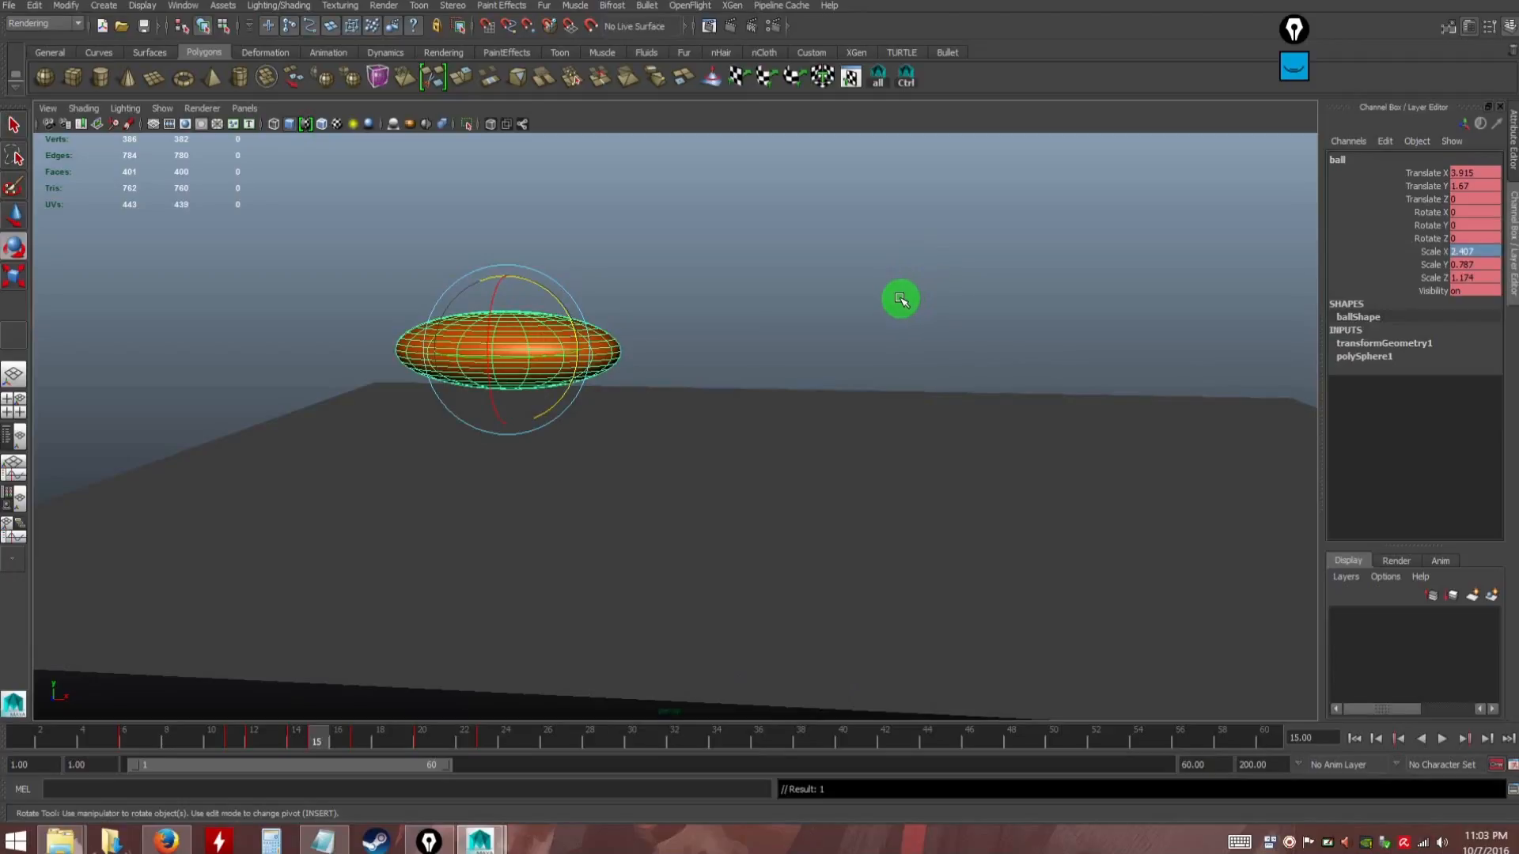
mouse_move(715, 411)
alt+mouse_down()
mouse_move(705, 441)
mouse_move(710, 421)
alt+mouse_up()
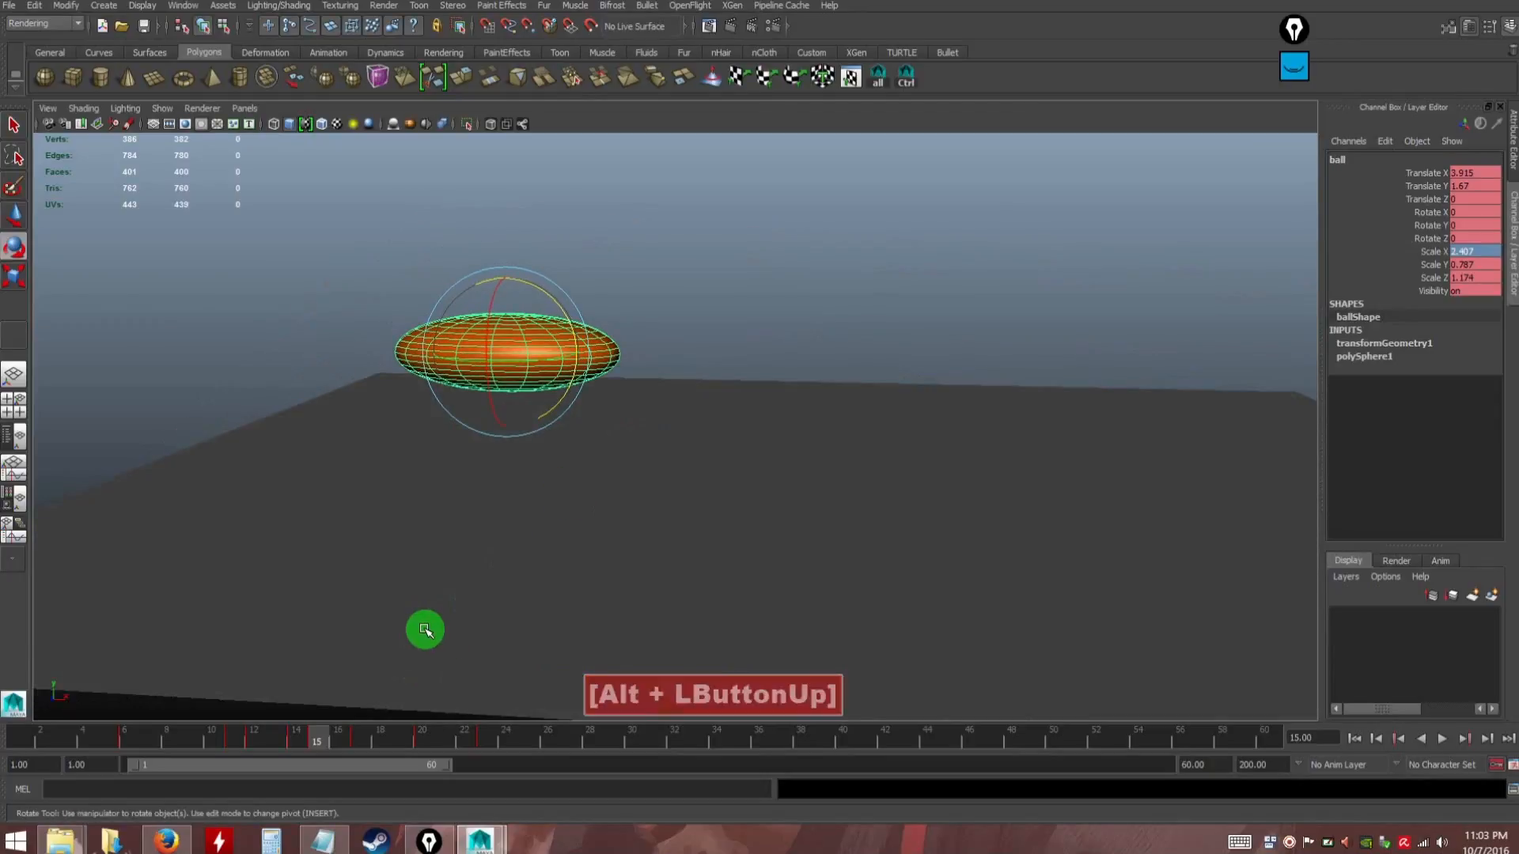
Copy the ball's Scale X of 0.621 from frame 12 and apply it at frame 15
drag(313, 738, 253, 739)
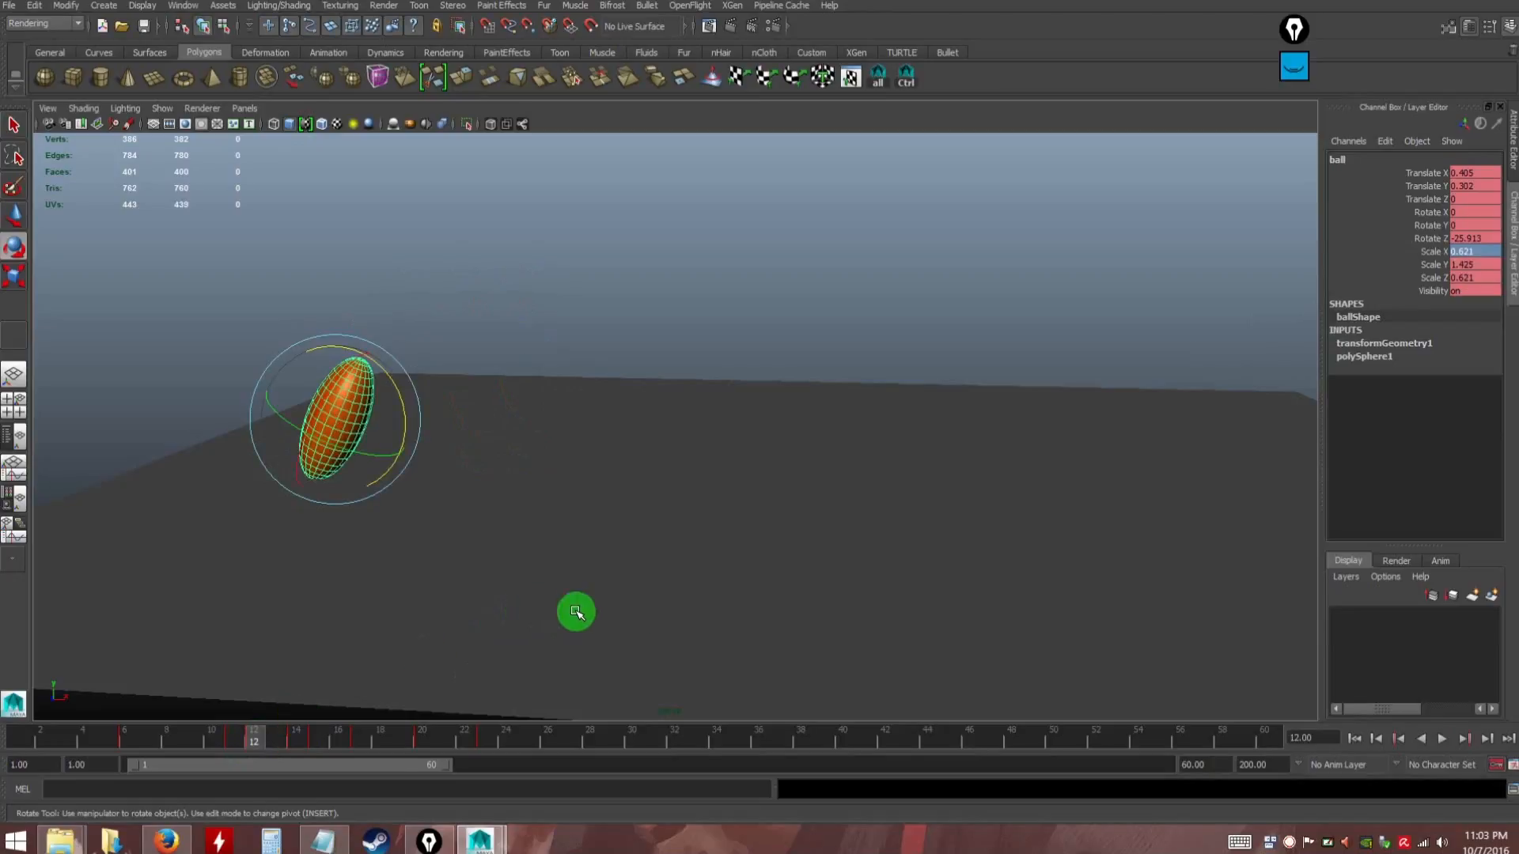
click(1470, 265)
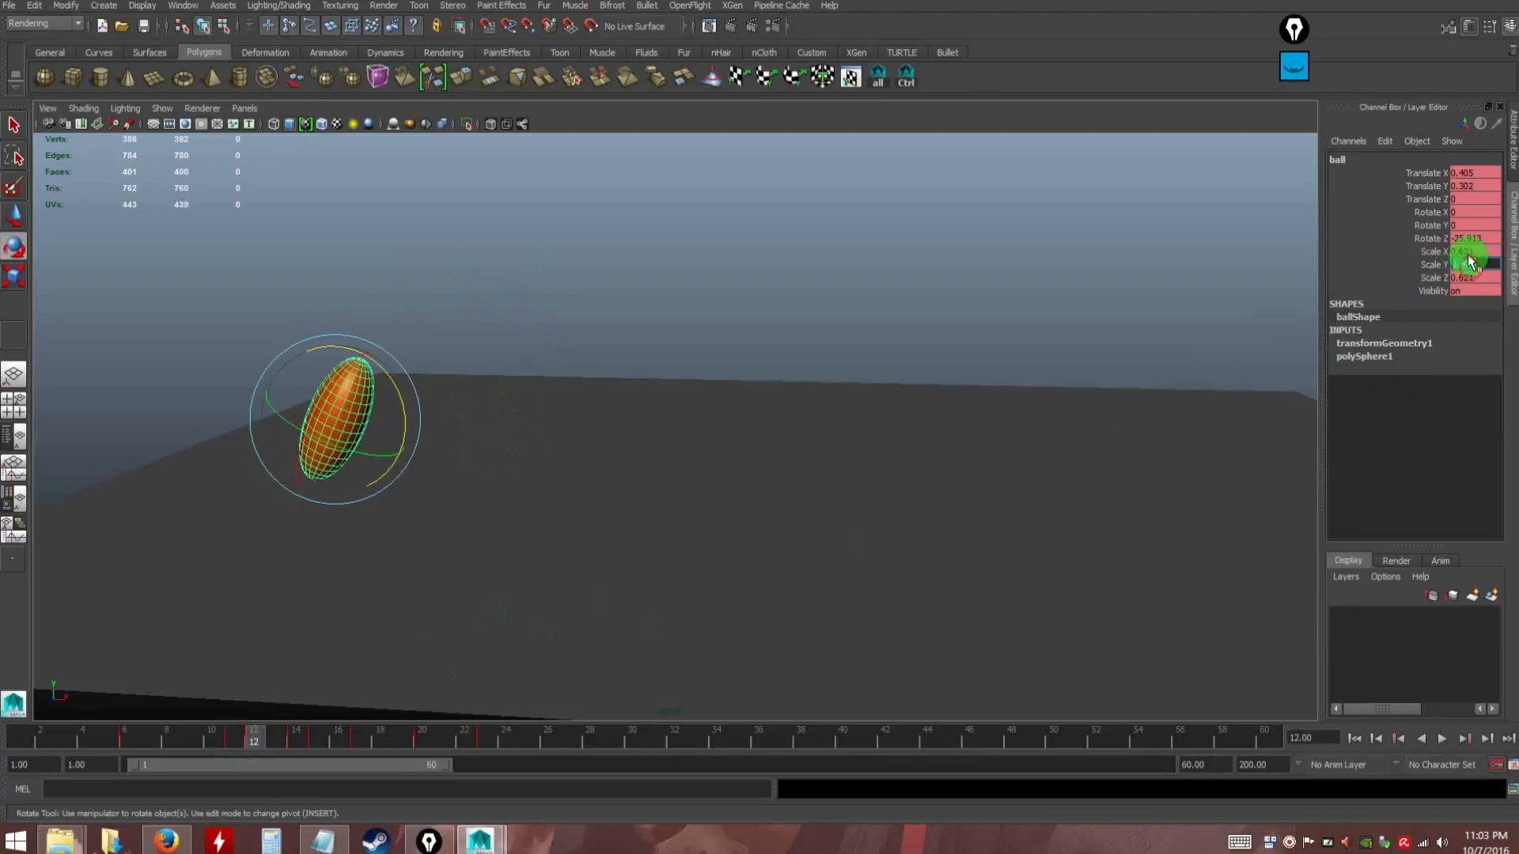
key(ctrl+c)
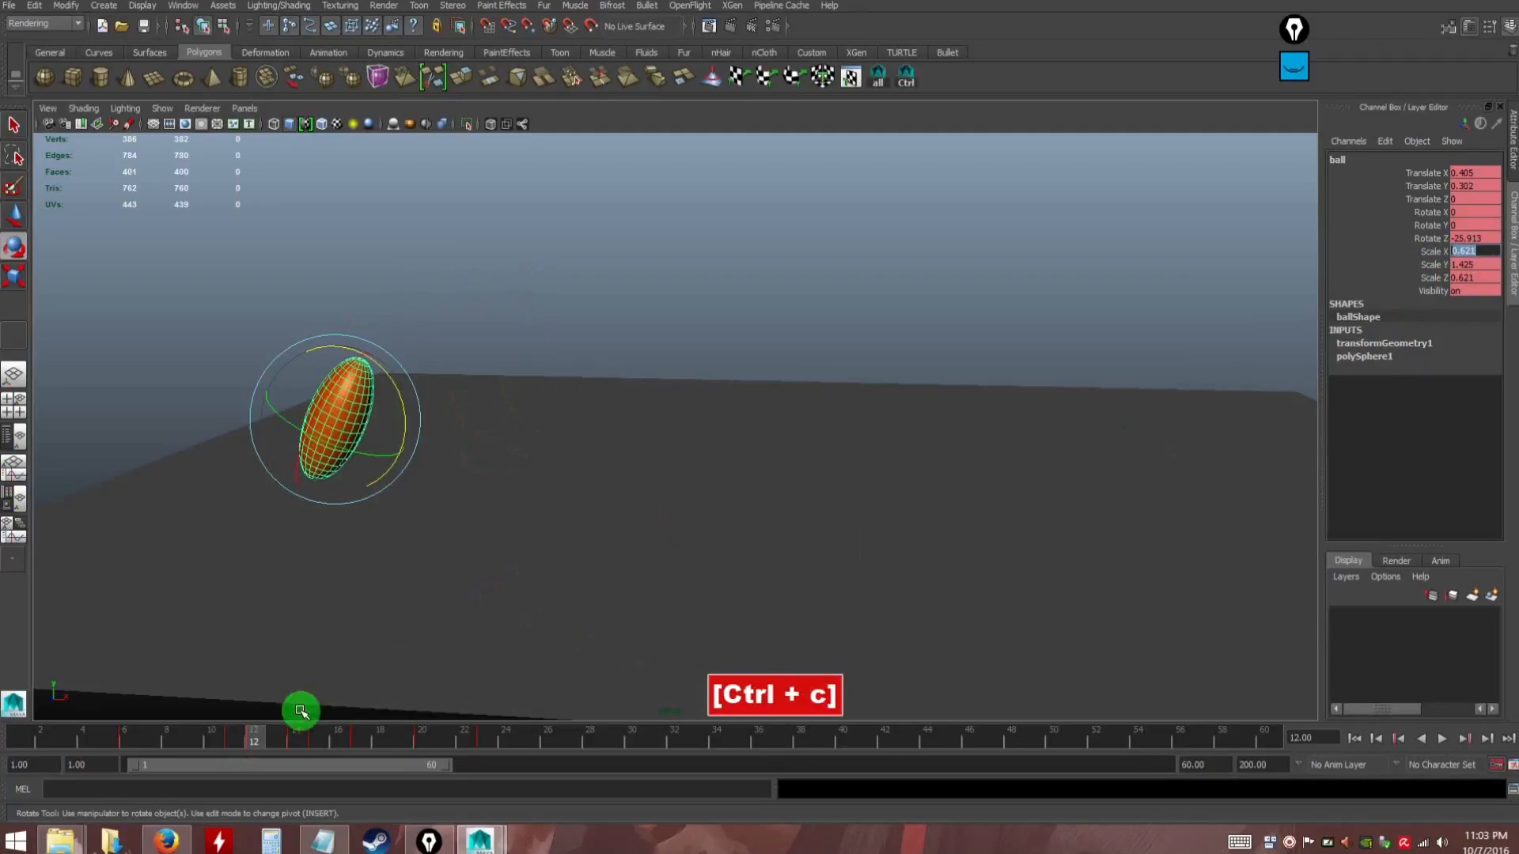
drag(254, 740, 316, 733)
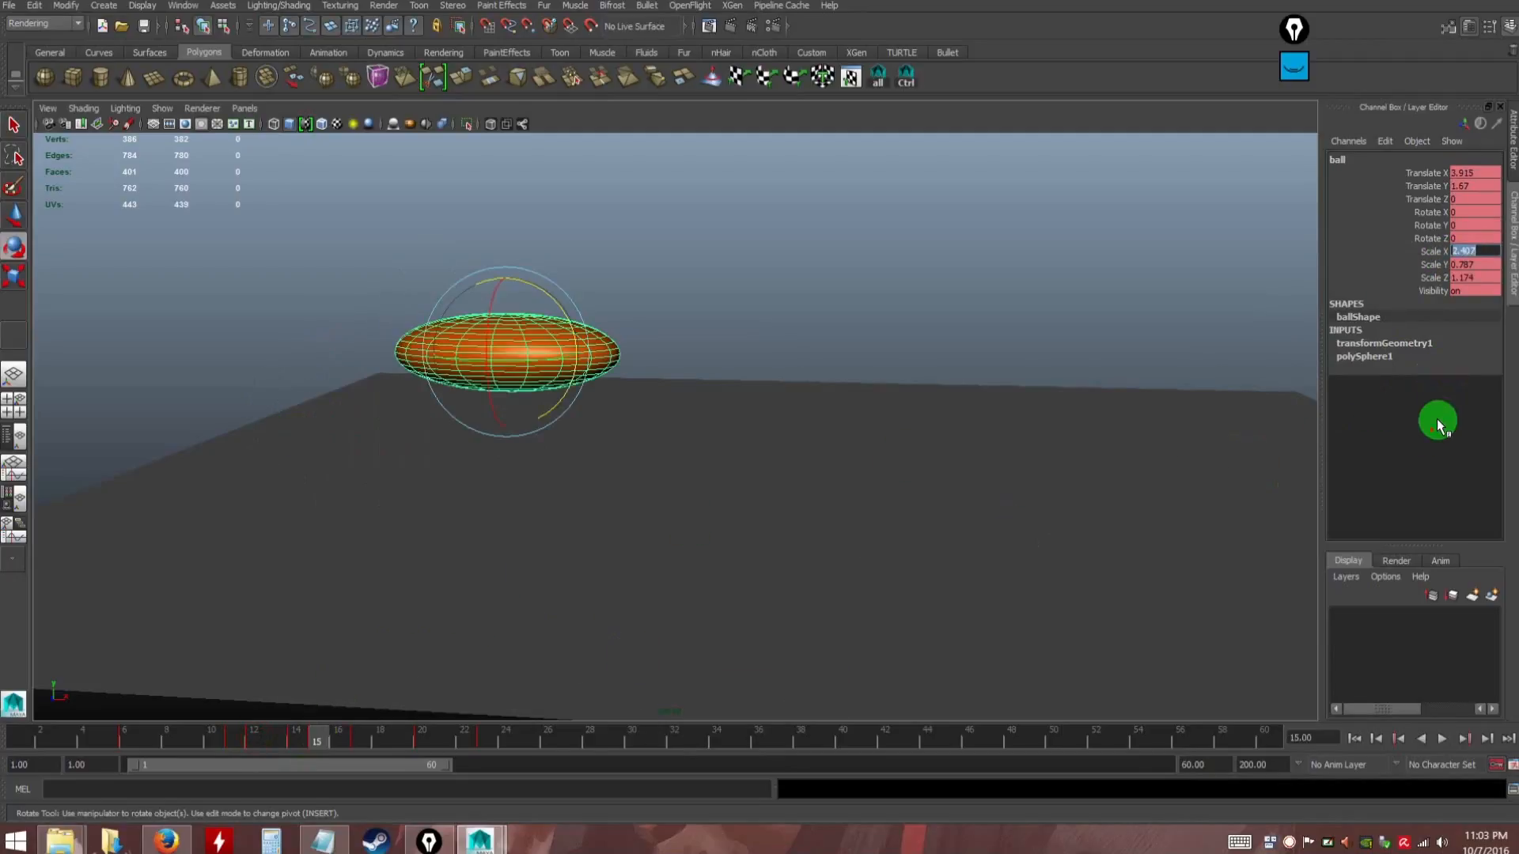
click(1466, 264)
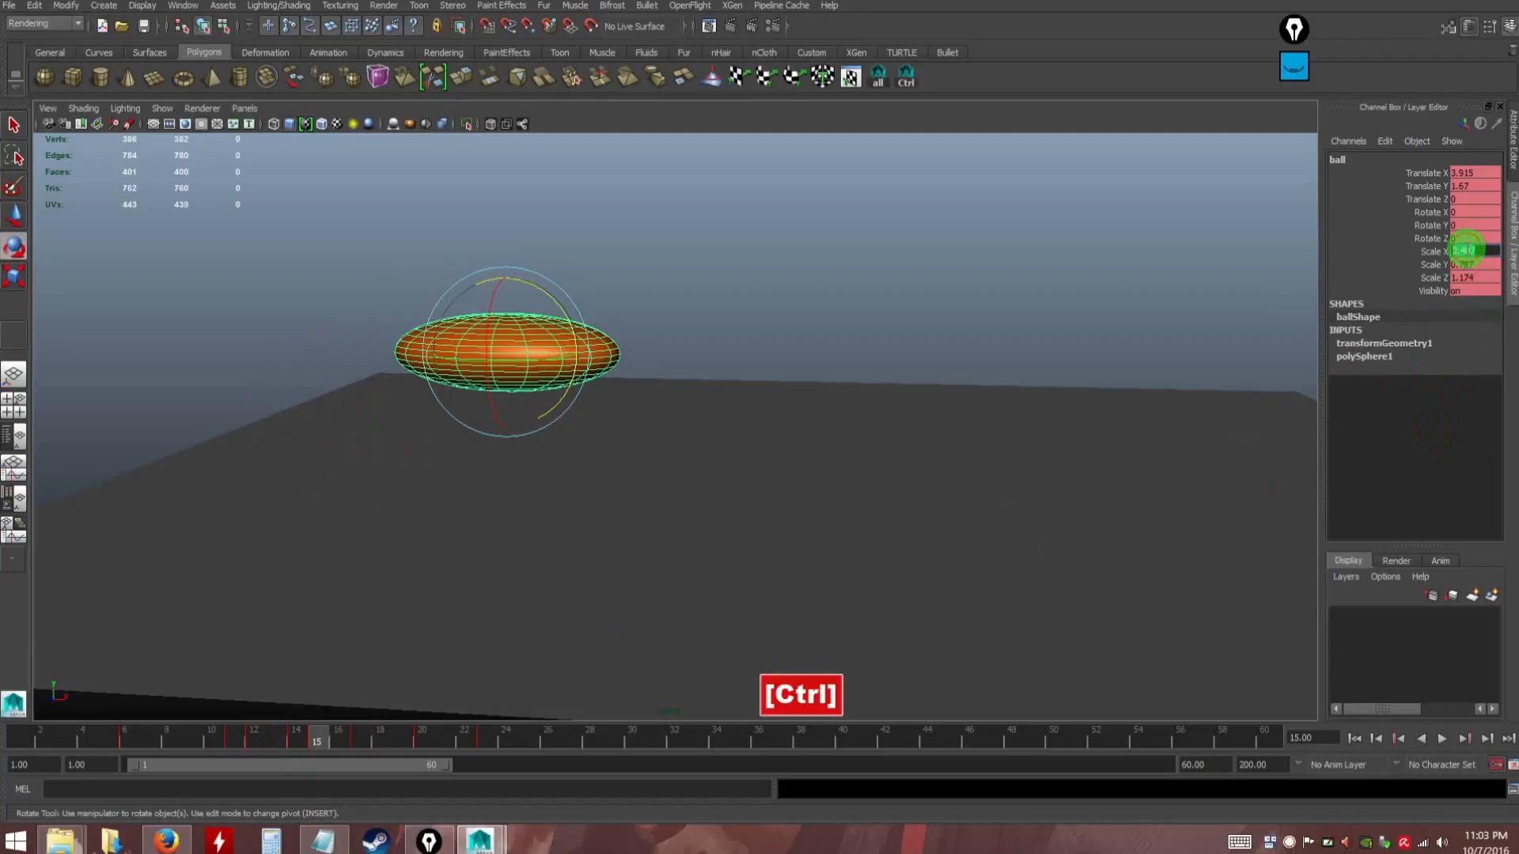
key(ctrl+v)
key(Return)
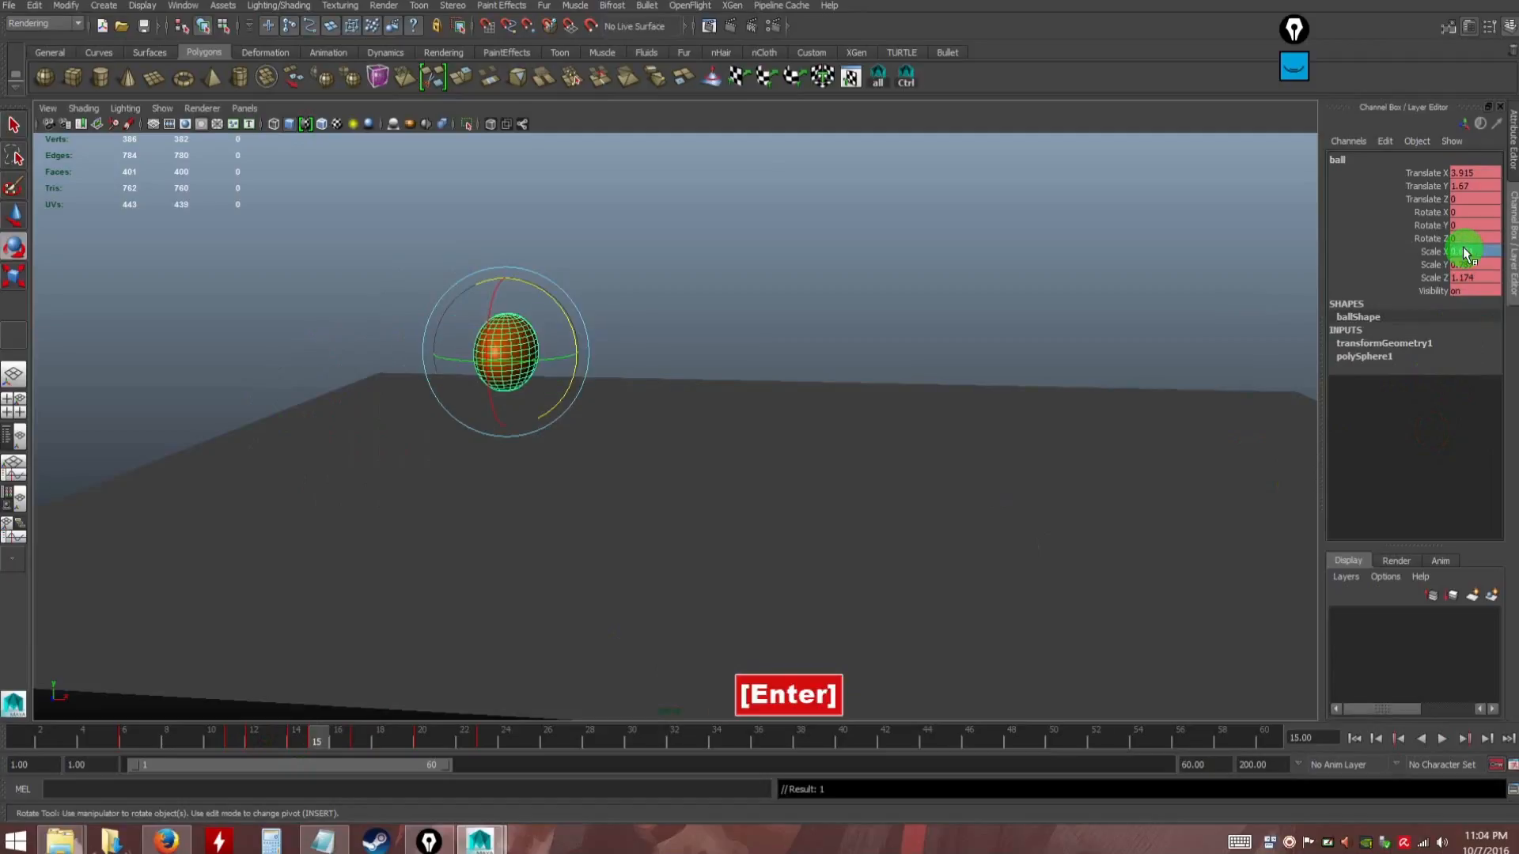
Copy the ball's Scale Y of 1.425 from frame 12 and apply it at frame 15
mouse_move(573, 454)
alt+mouse_down()
mouse_move(577, 475)
mouse_move(573, 459)
alt+mouse_up()
drag(265, 739, 254, 738)
double_click(1468, 264)
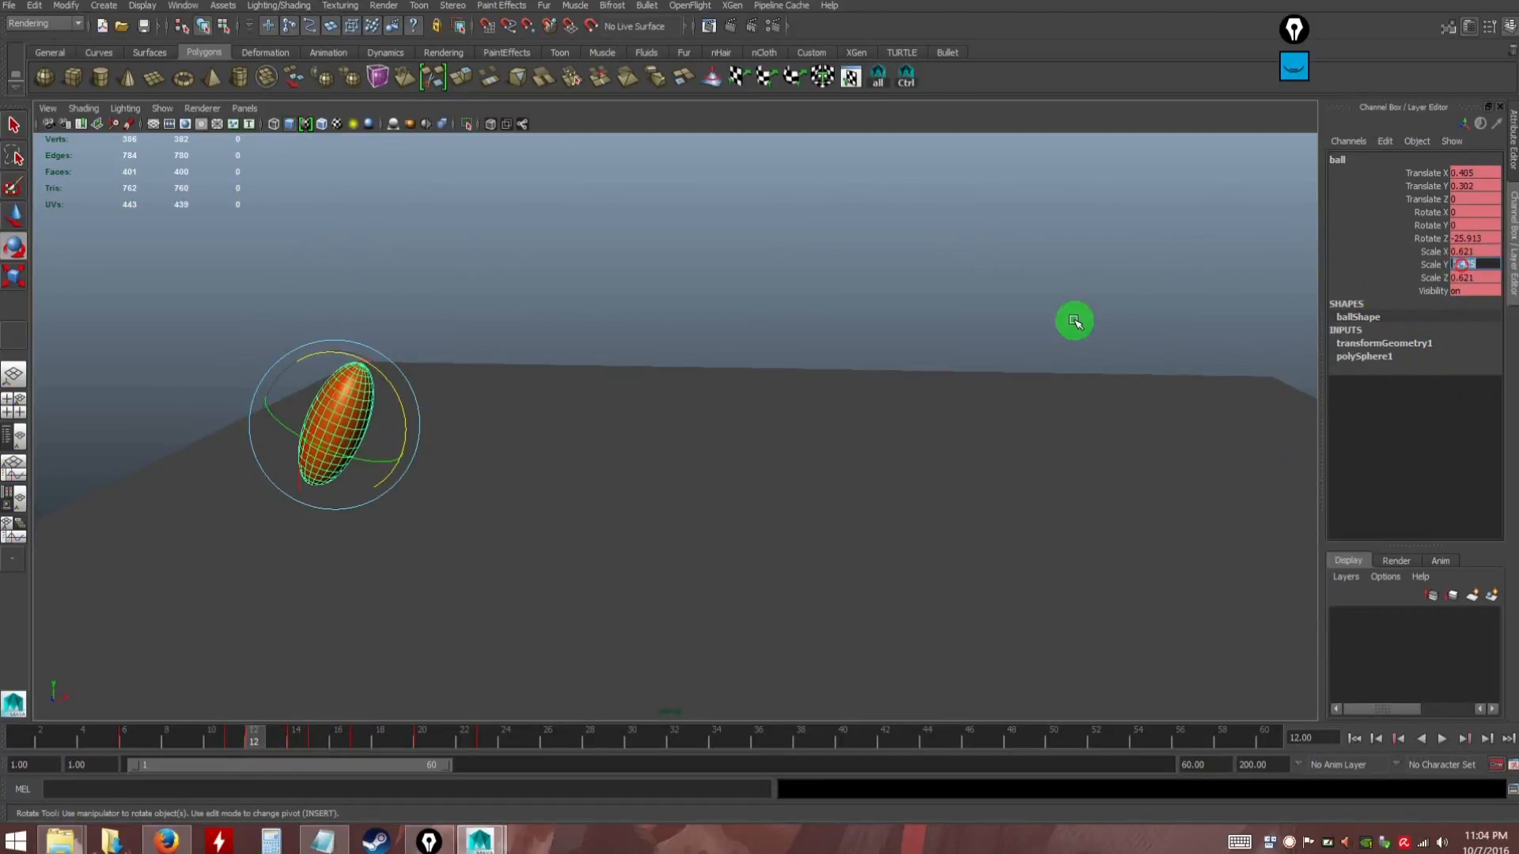
key(ctrl+c)
drag(287, 739, 315, 739)
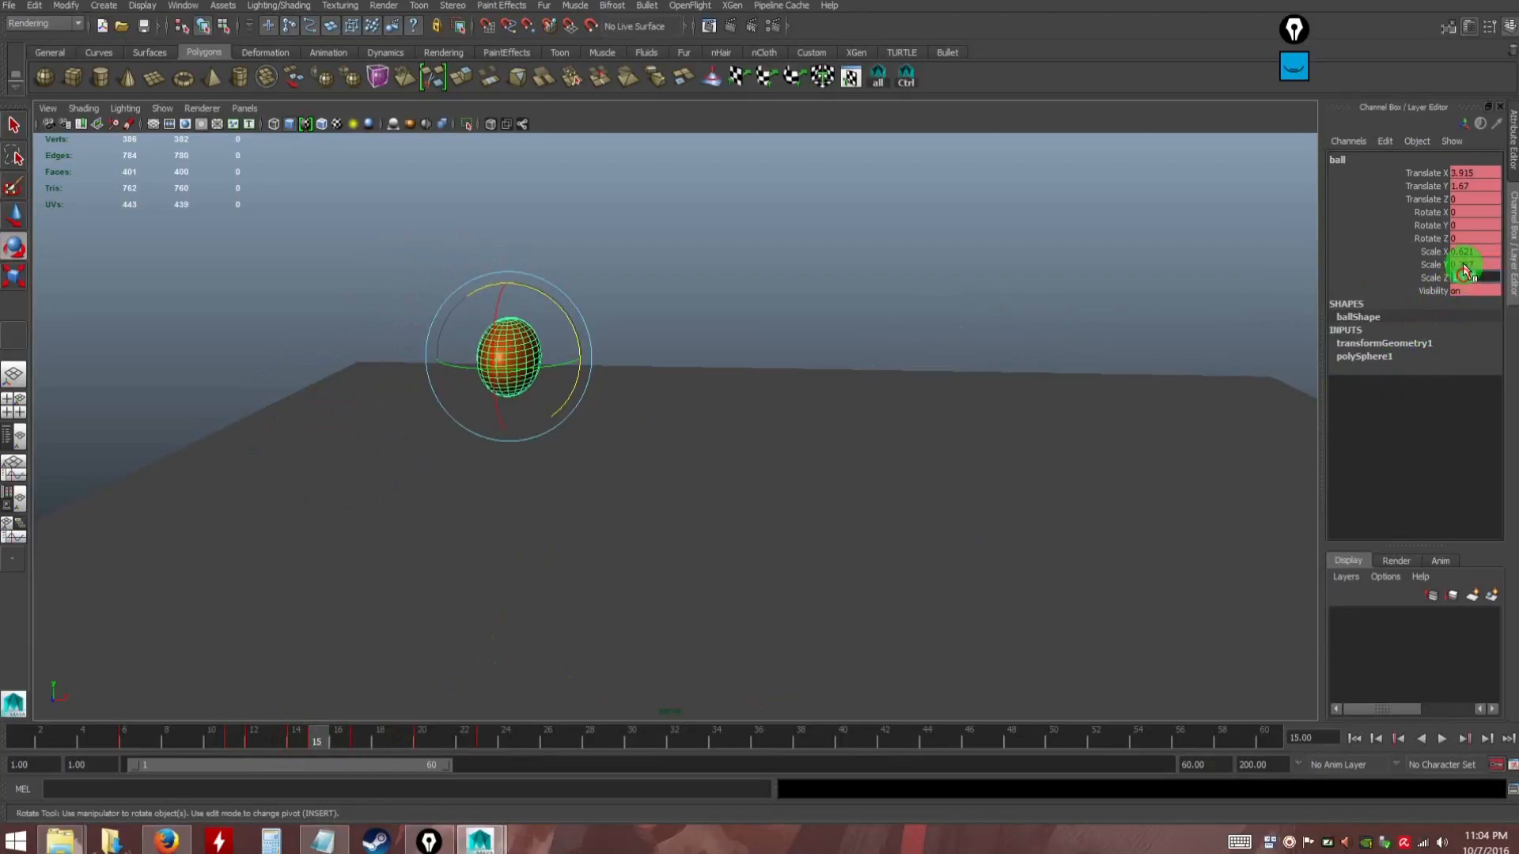
key(ctrl)
key(ctrl+v)
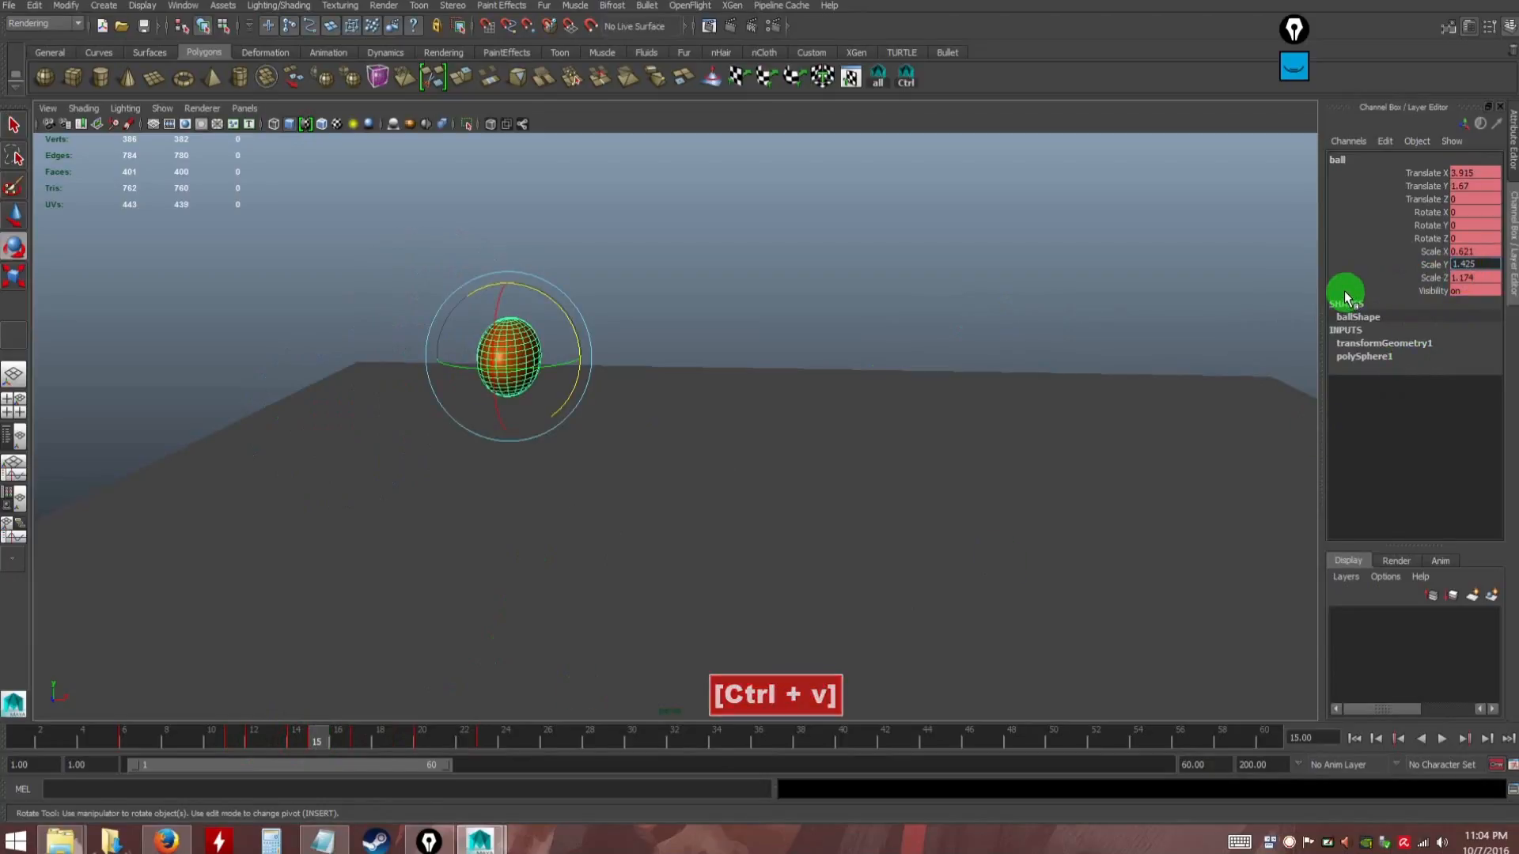
key(Return)
Copy the ball's Scale Z of 0.621 from frame 12 and apply it at frame 15
click(253, 739)
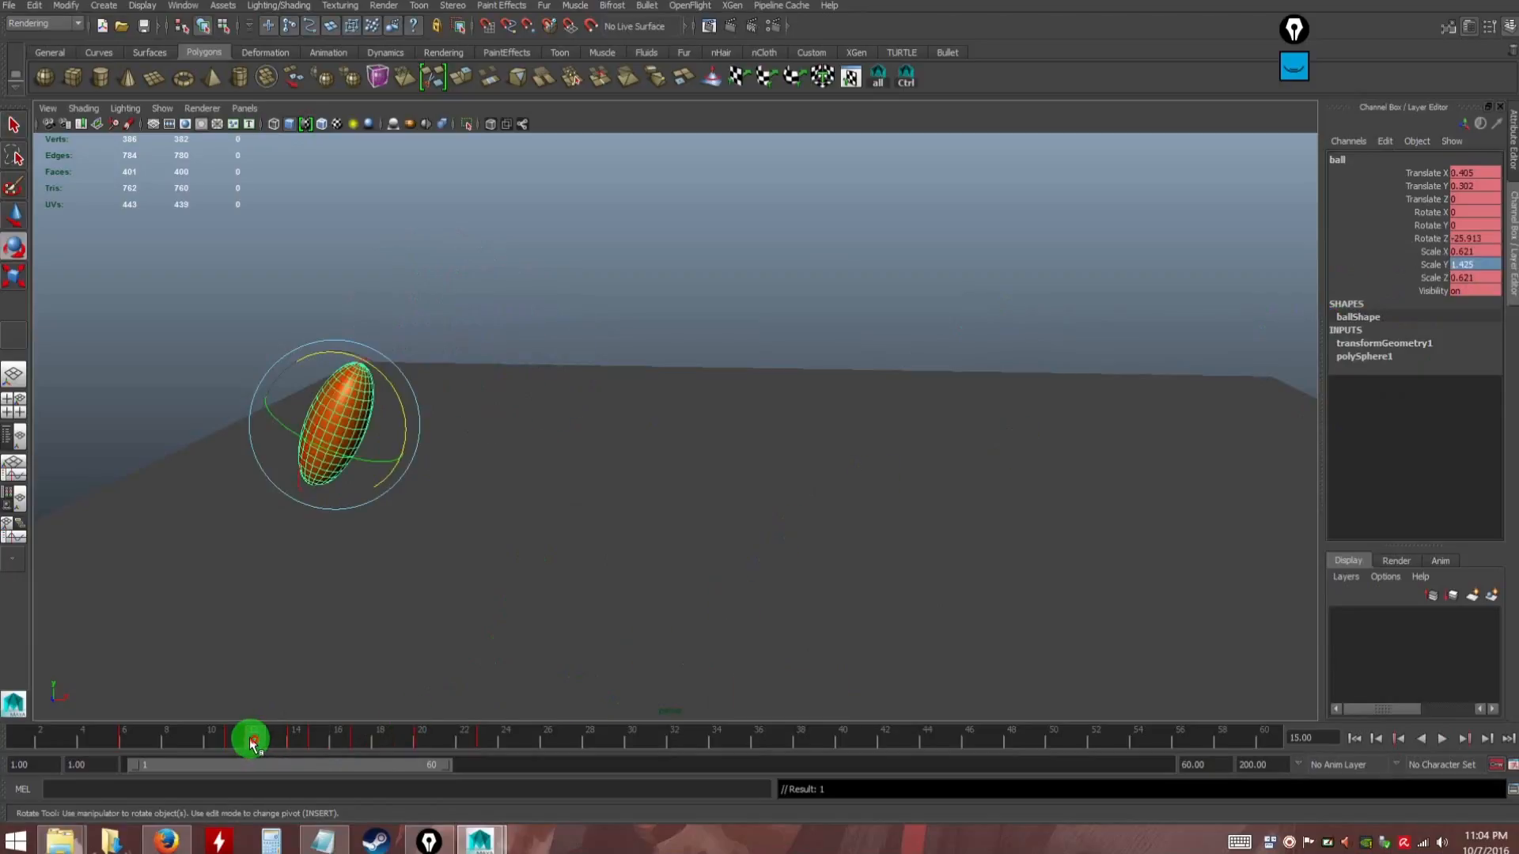
double_click(1460, 279)
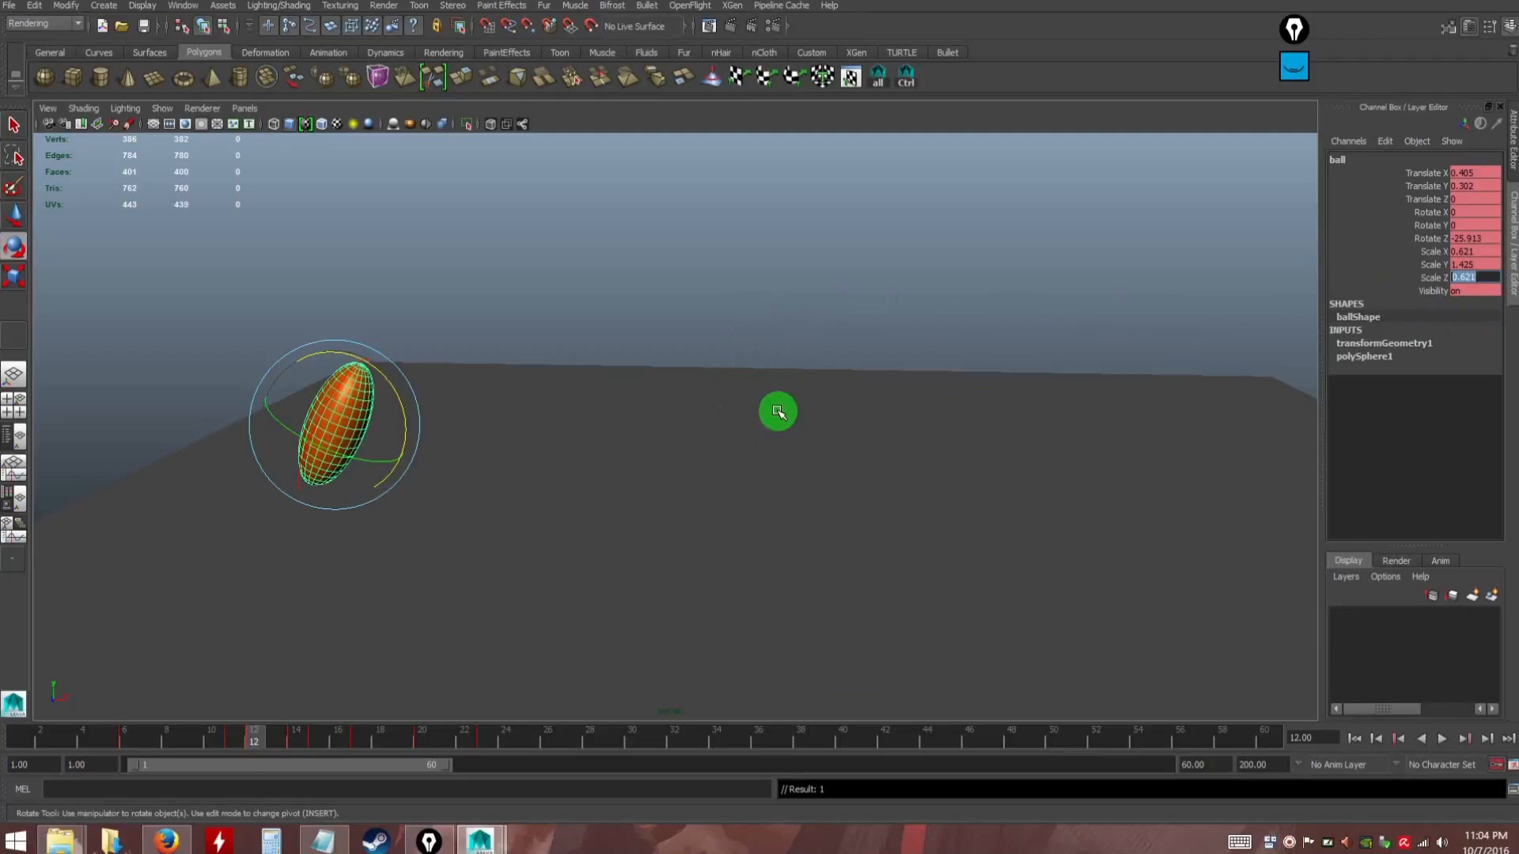
key(ctrl+c)
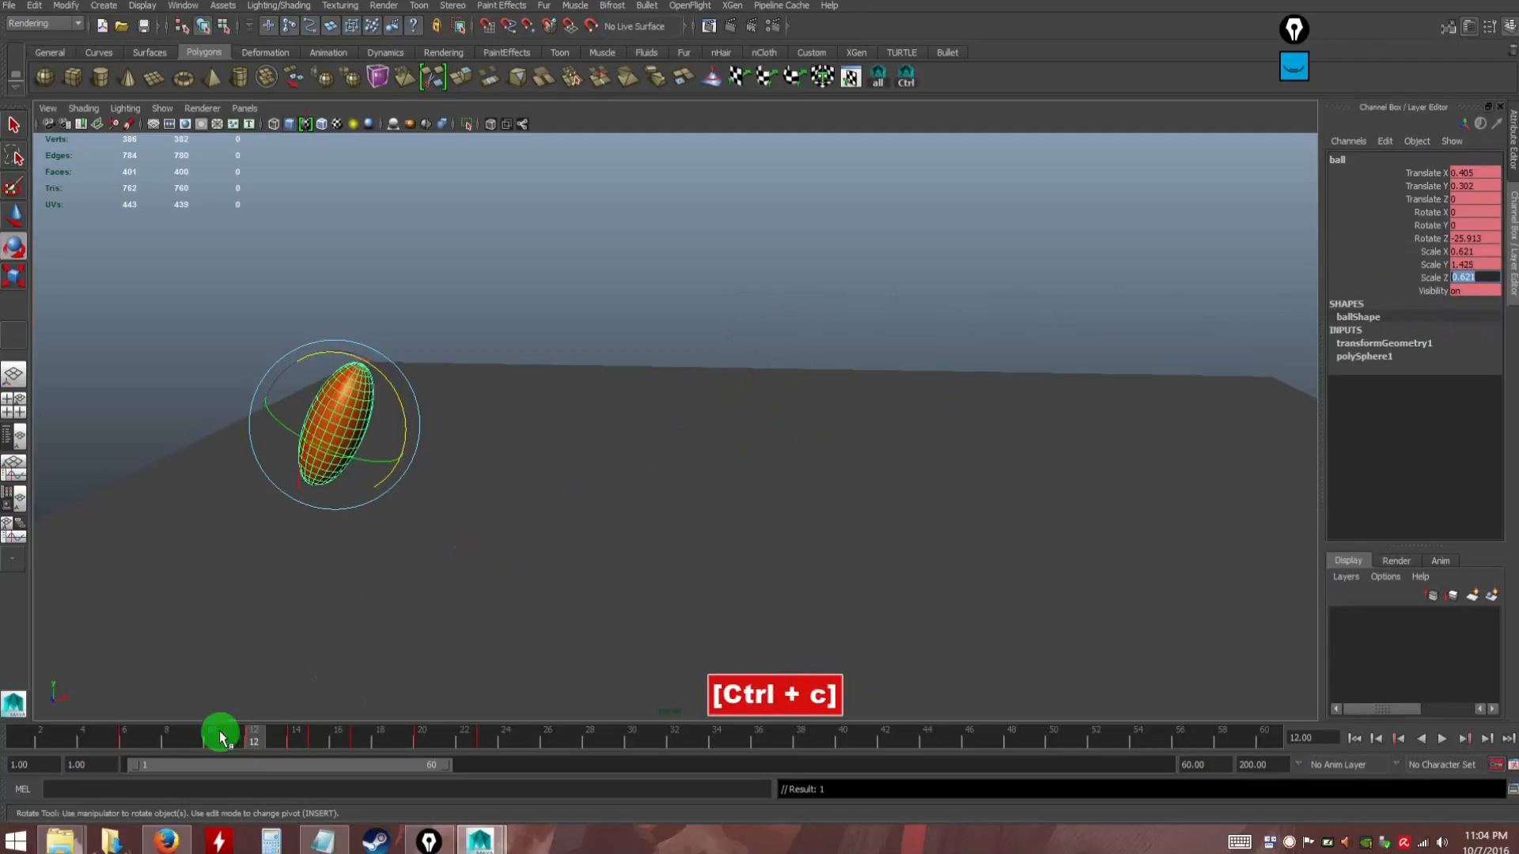
click(315, 735)
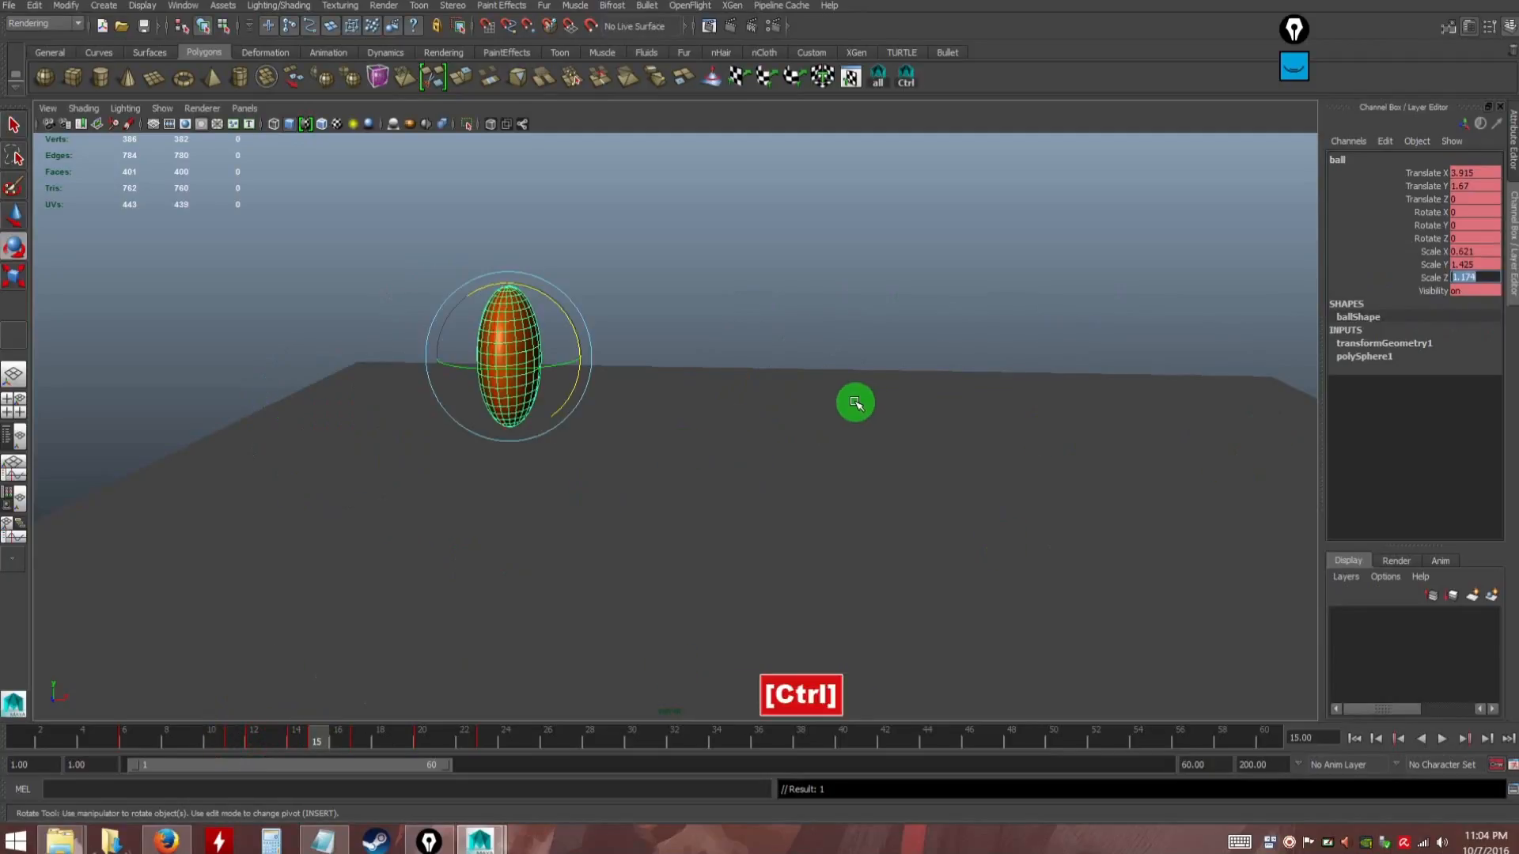
key(ctrl+v)
key(Return)
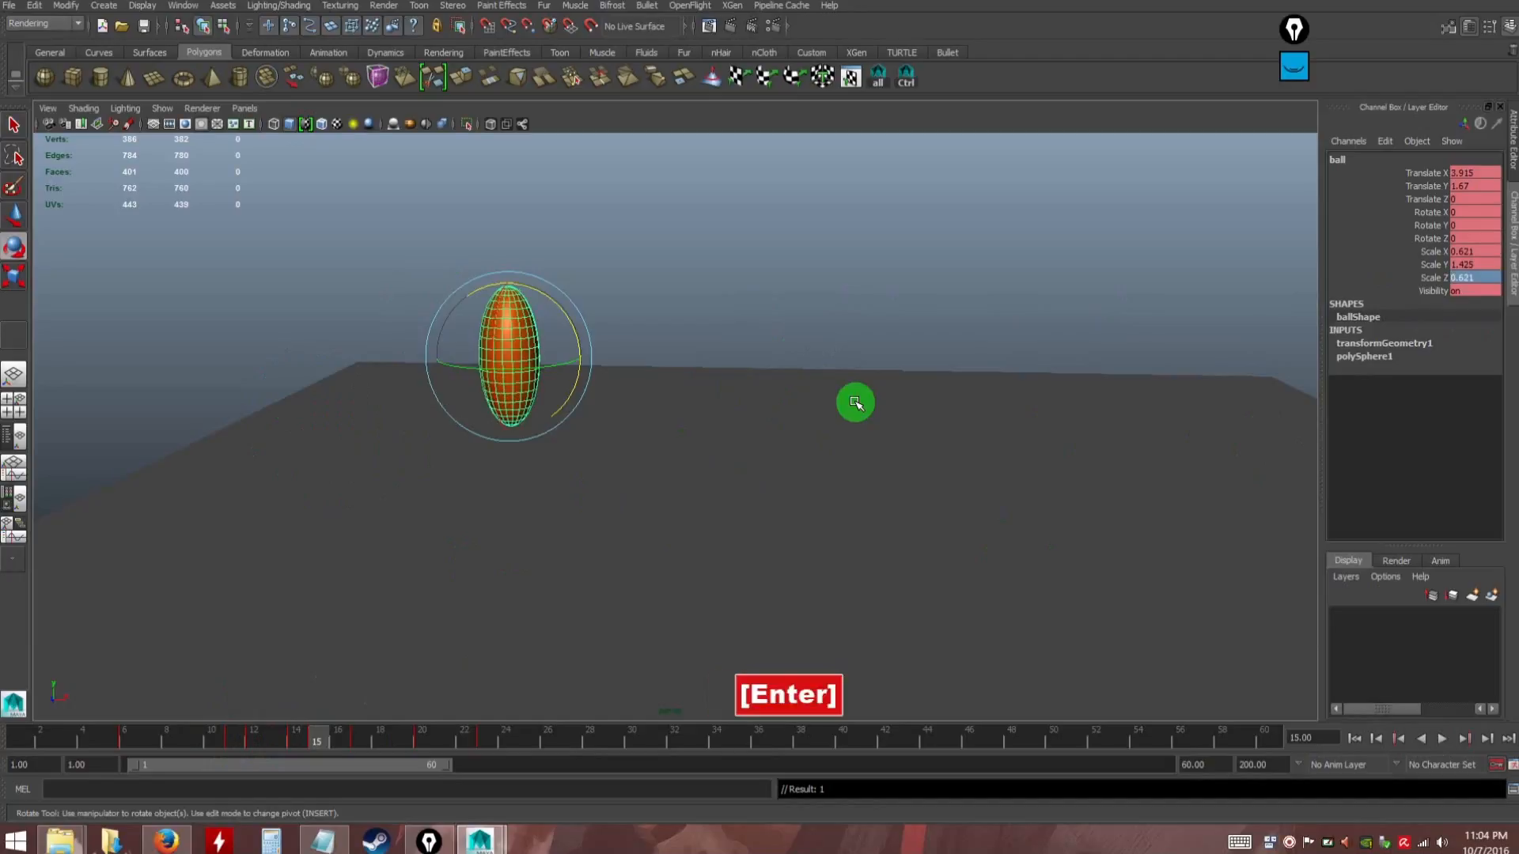
At frame 15, rotate the stretched ball to about 29.832 on Rotate Z so it leans into its descent
key(e)
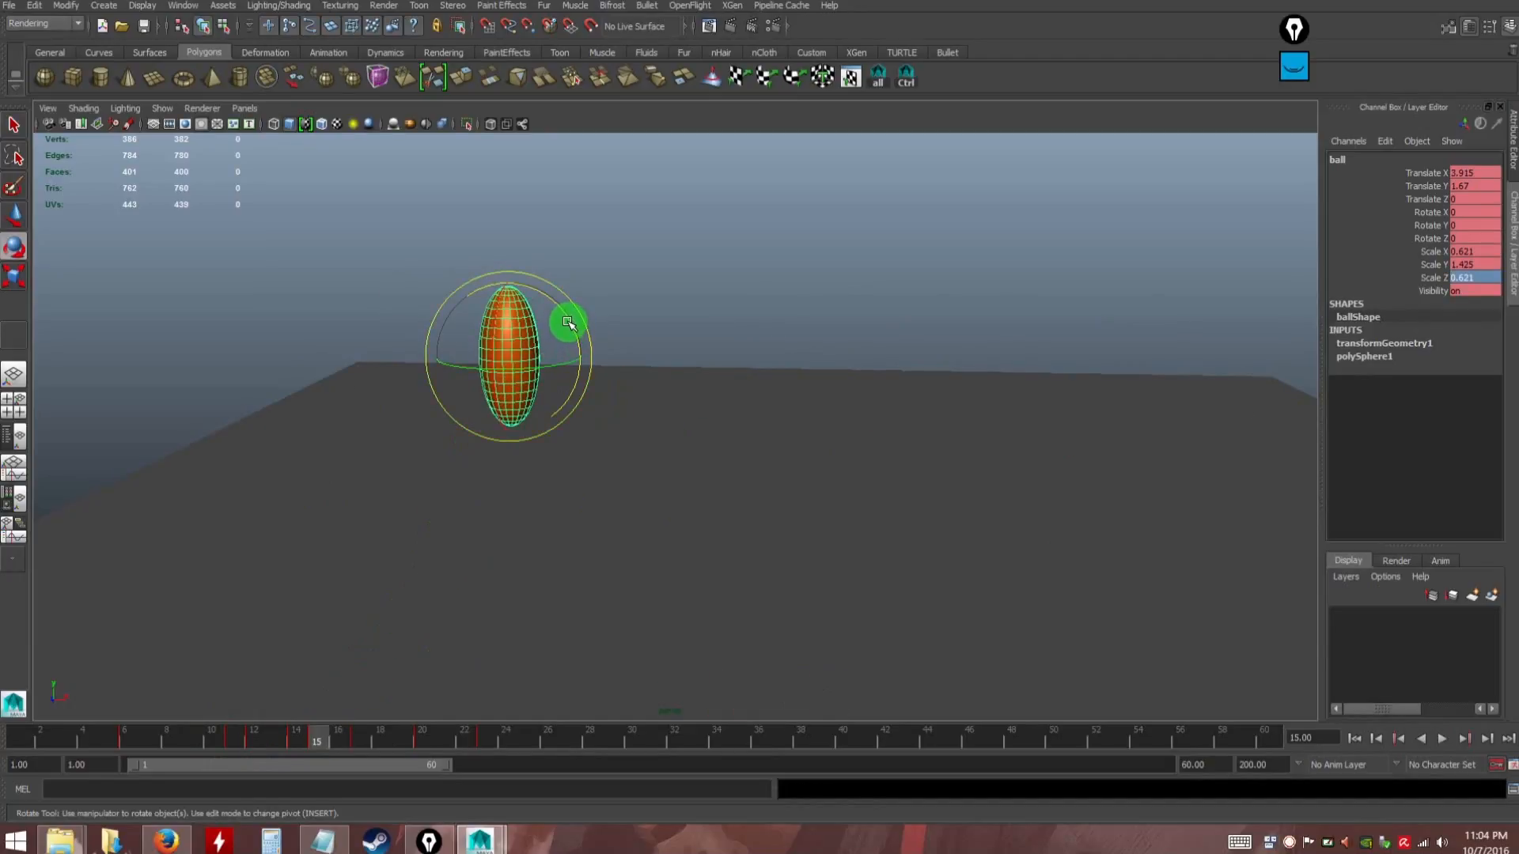
mouse_move(326, 733)
mouse_down()
mouse_move(348, 740)
mouse_move(322, 732)
mouse_up()
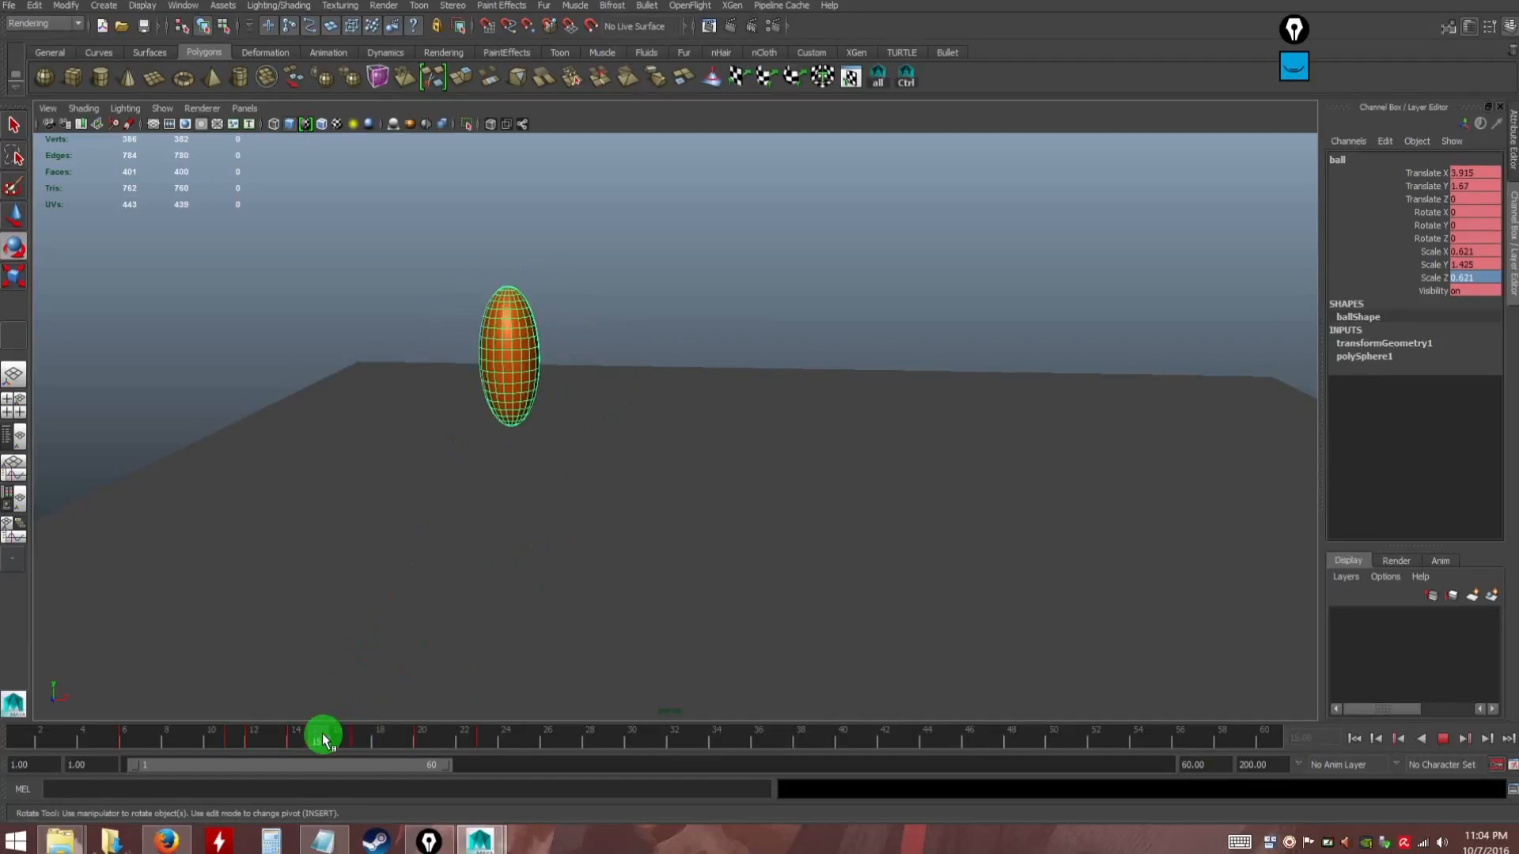
drag(566, 322, 550, 284)
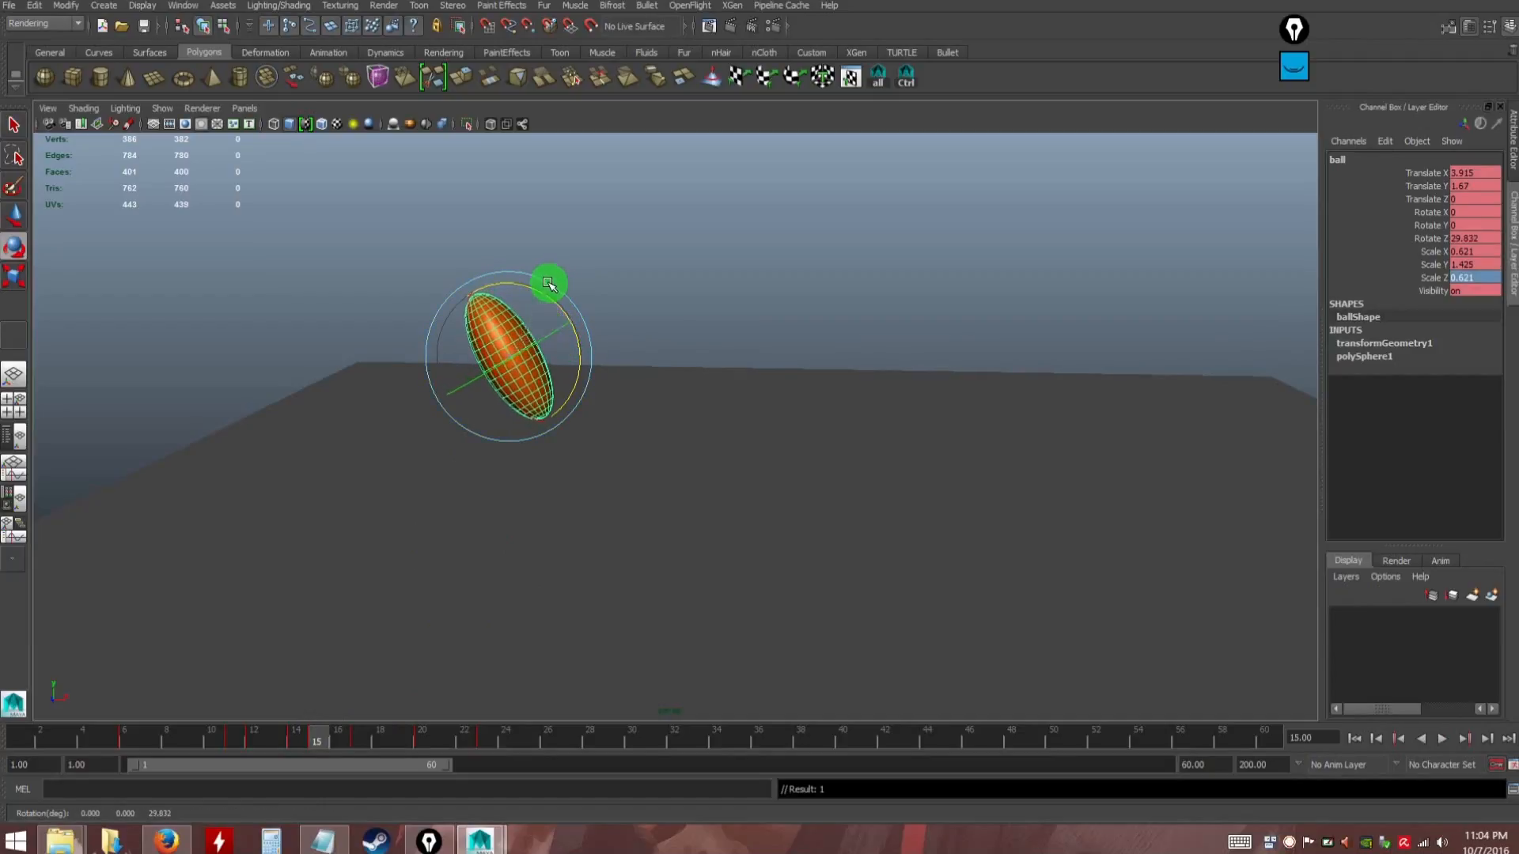
Copy the ball's Scale X of 0.621 from frame 15 and apply it at frame 18
drag(316, 733, 383, 741)
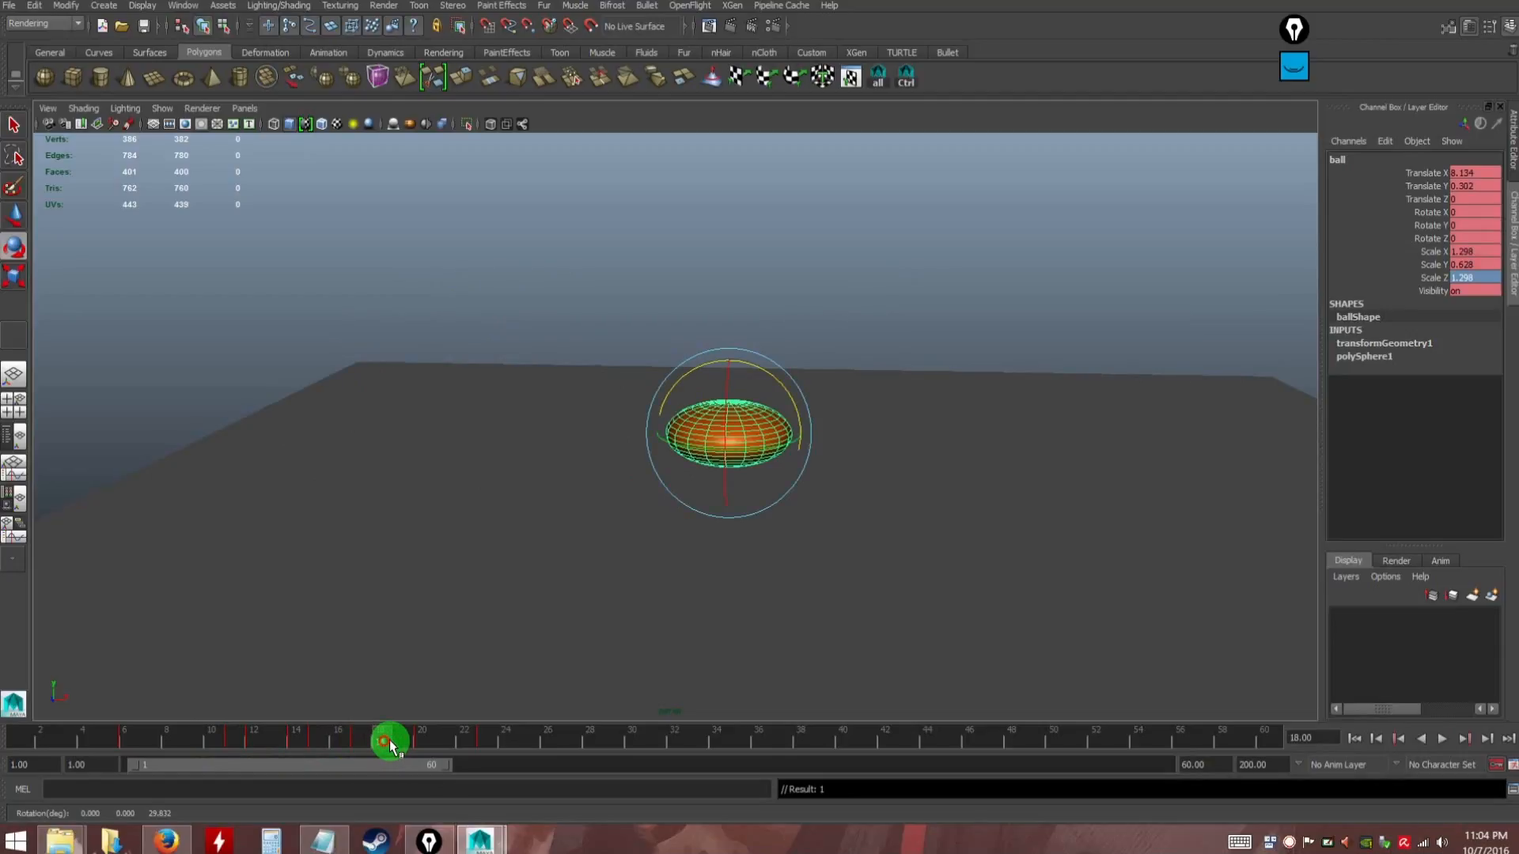
drag(393, 746, 315, 745)
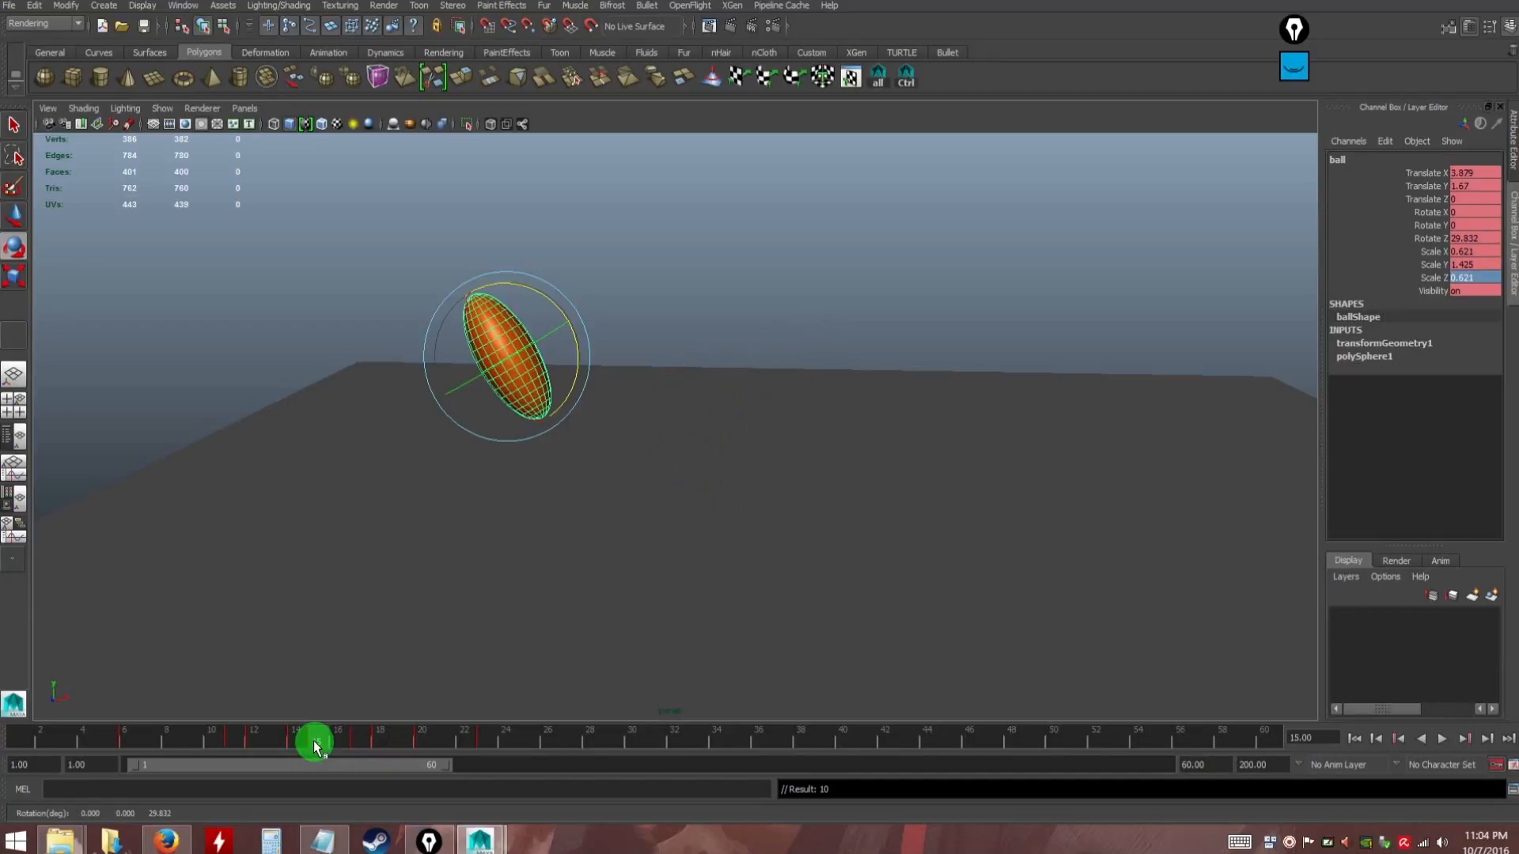
click(1465, 251)
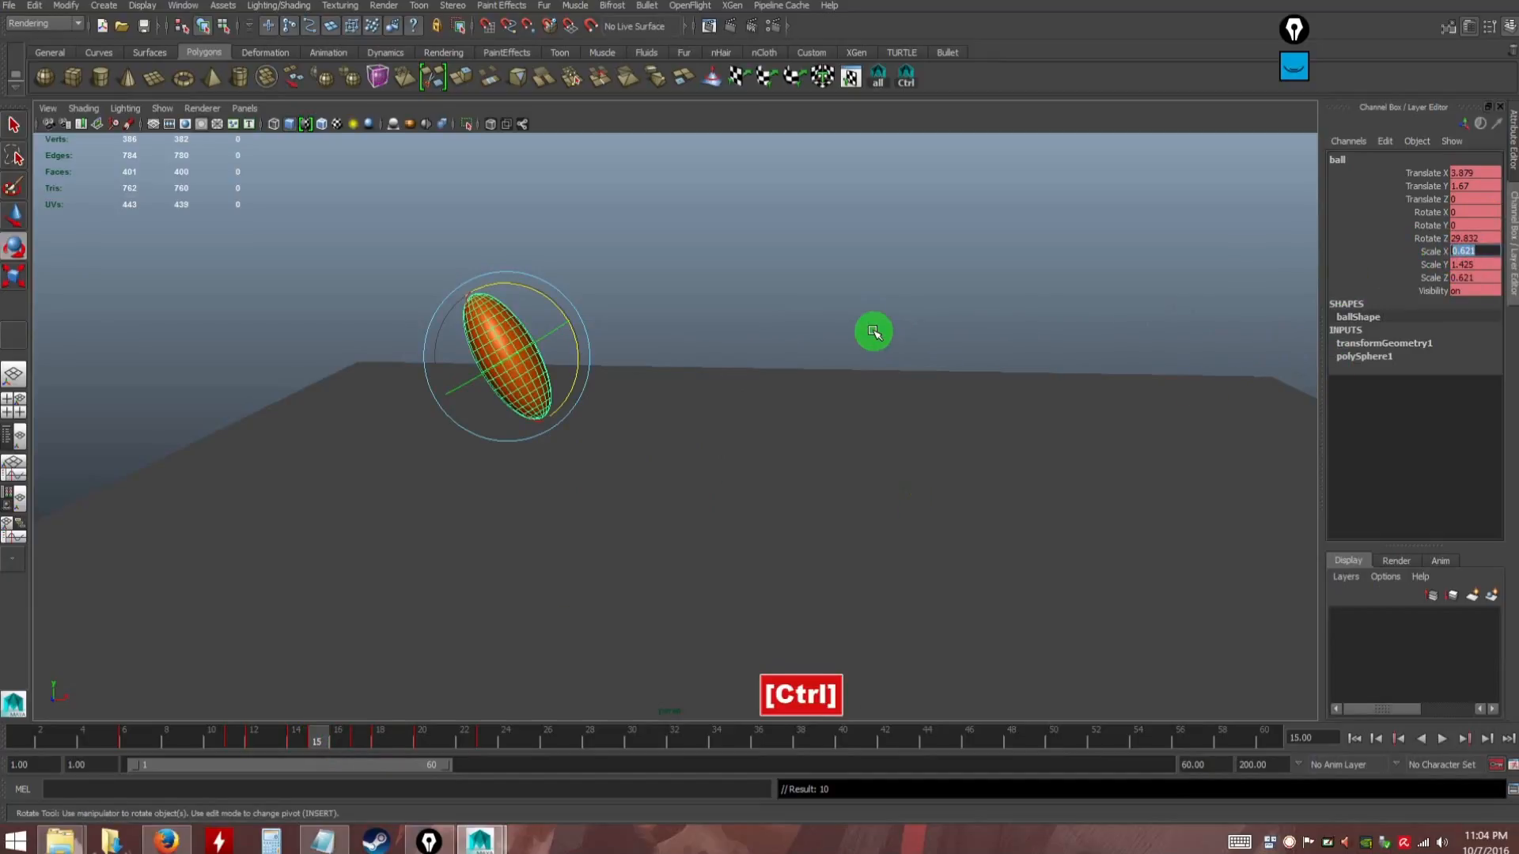
key(ctrl+c)
click(388, 737)
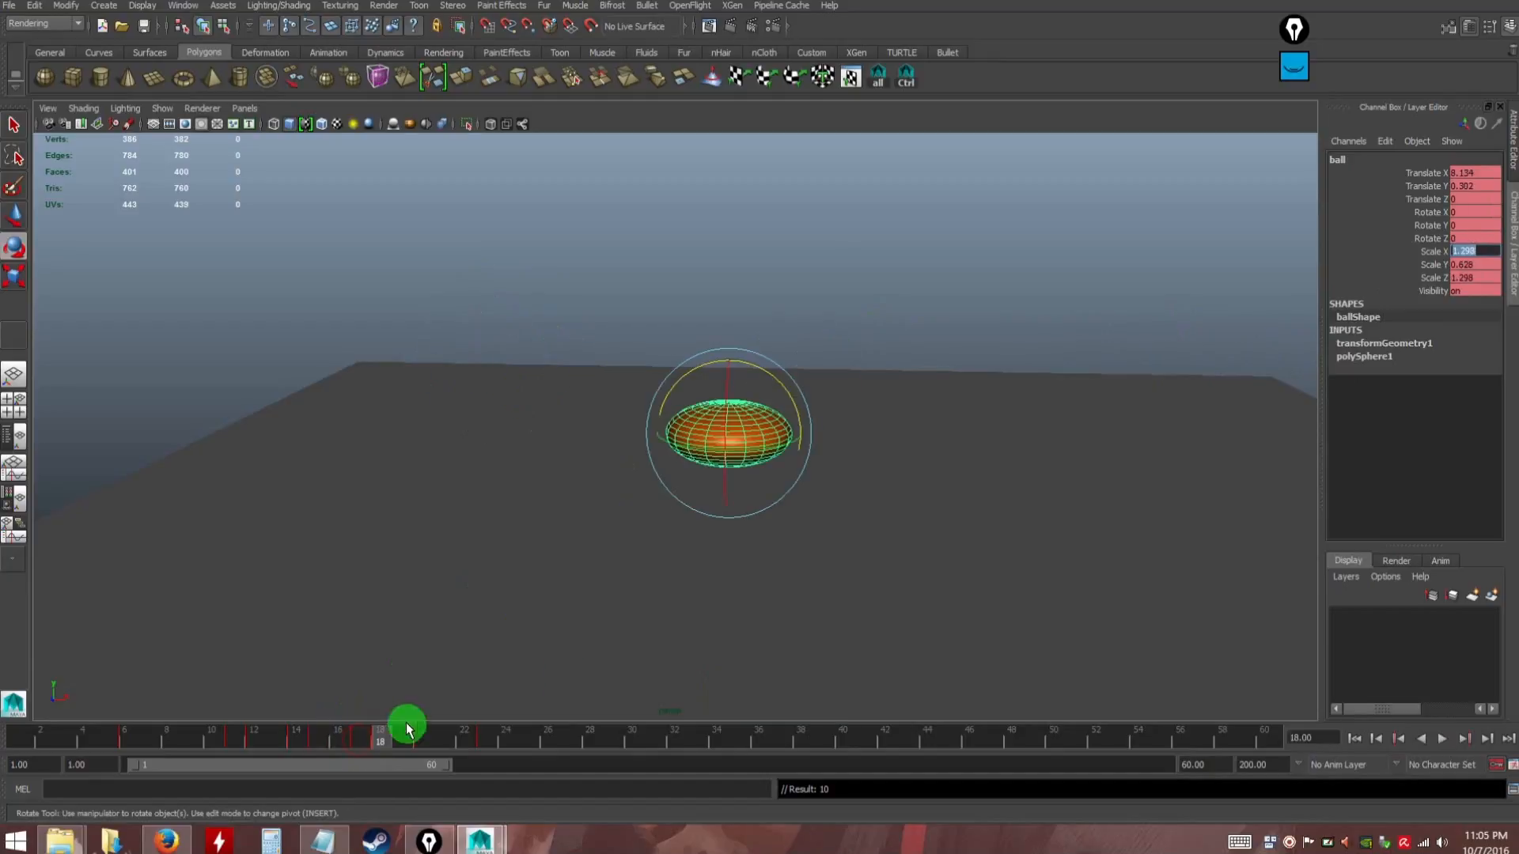
click(1468, 251)
key(ctrl+v)
key(Return)
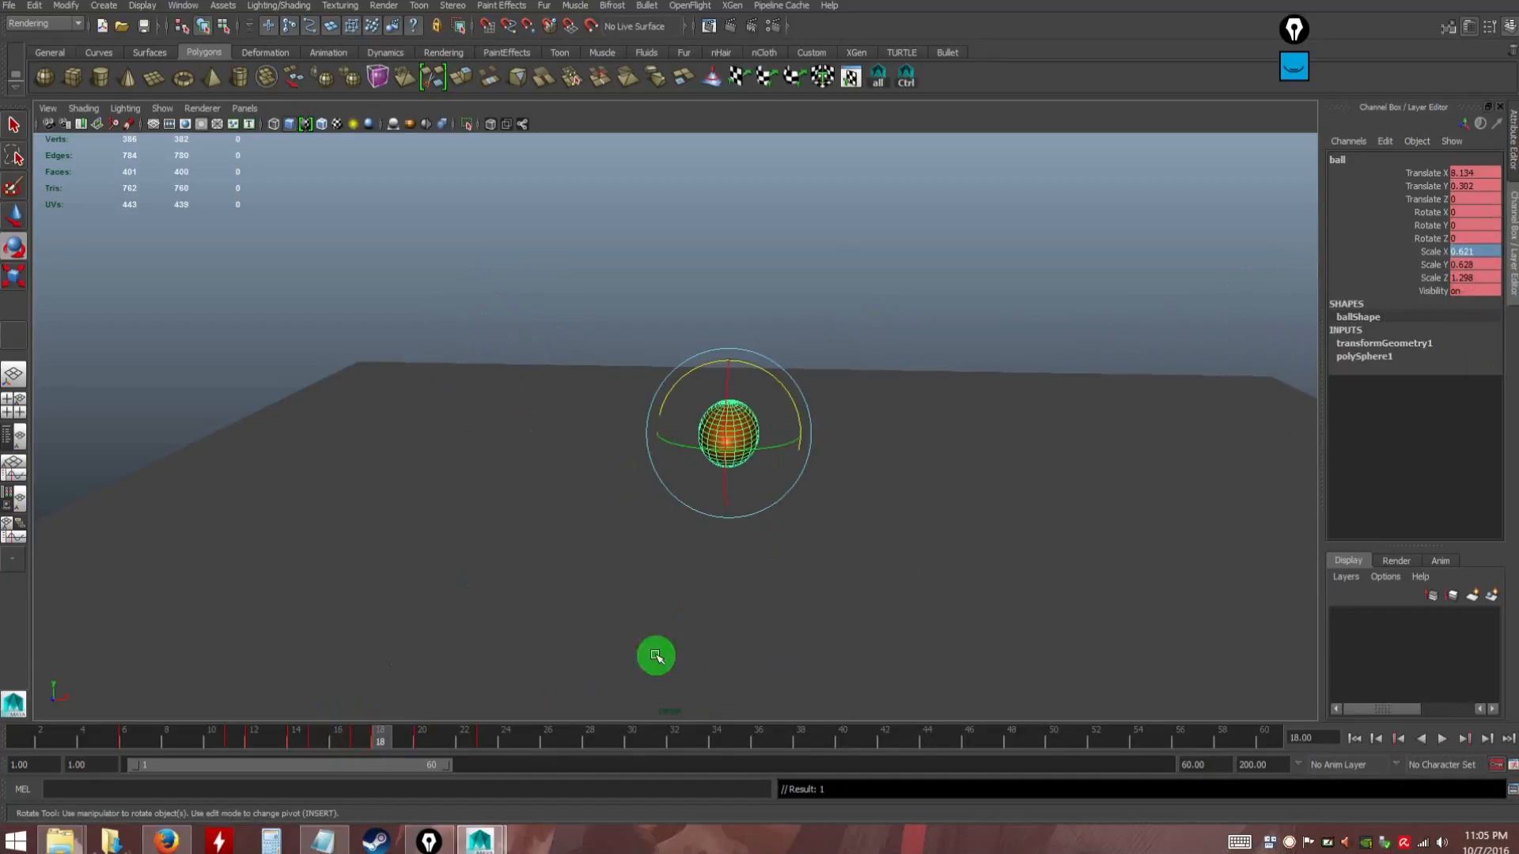
key(alt+v)
Copy the ball's Scale Y of 1.425 from frame 15 and apply it at frame 18
click(316, 744)
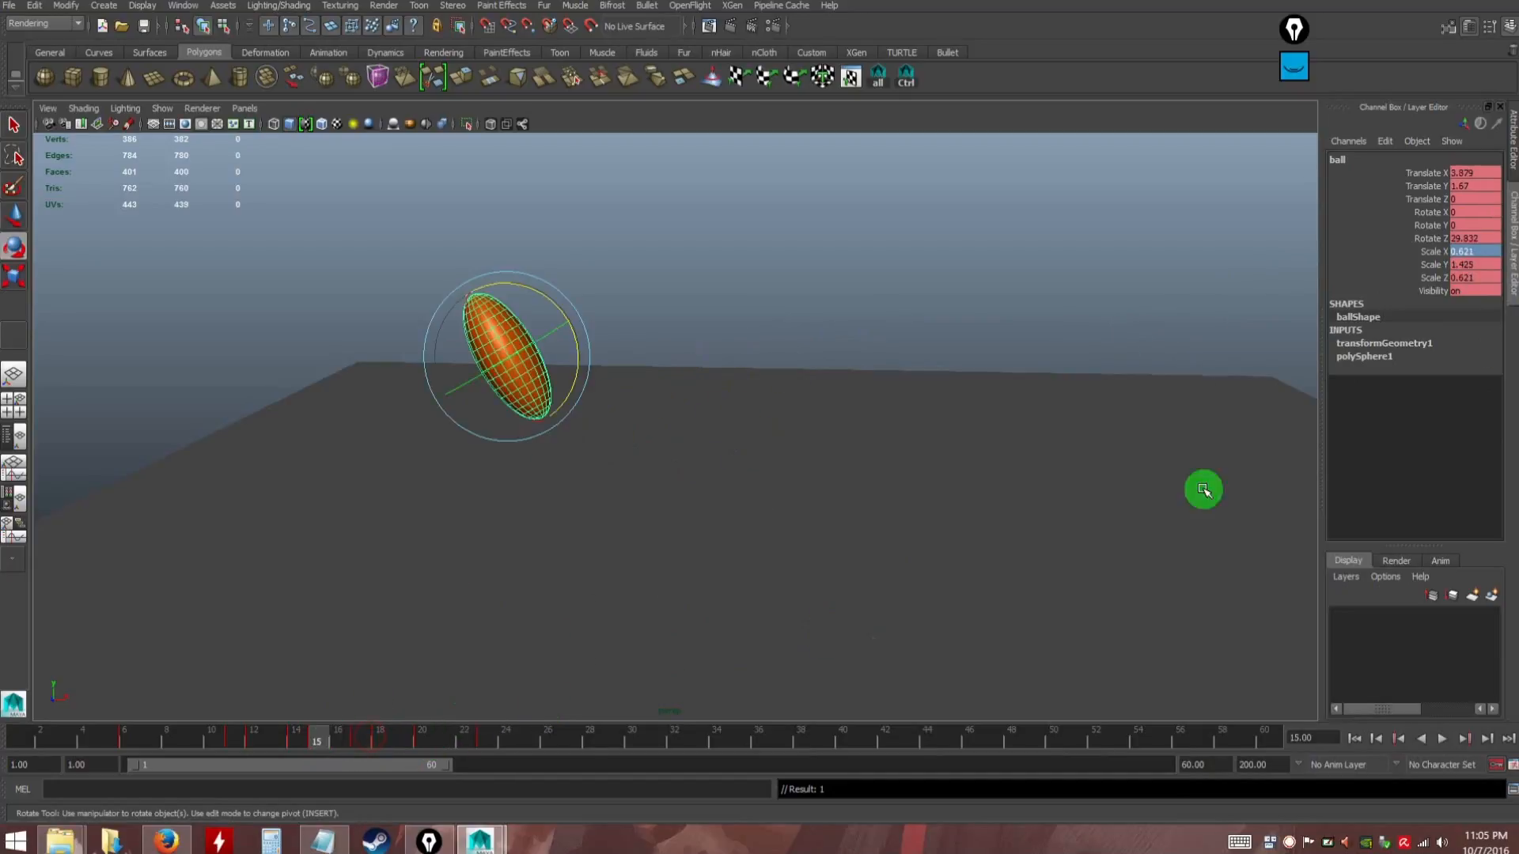
click(1462, 264)
key(ctrl+c)
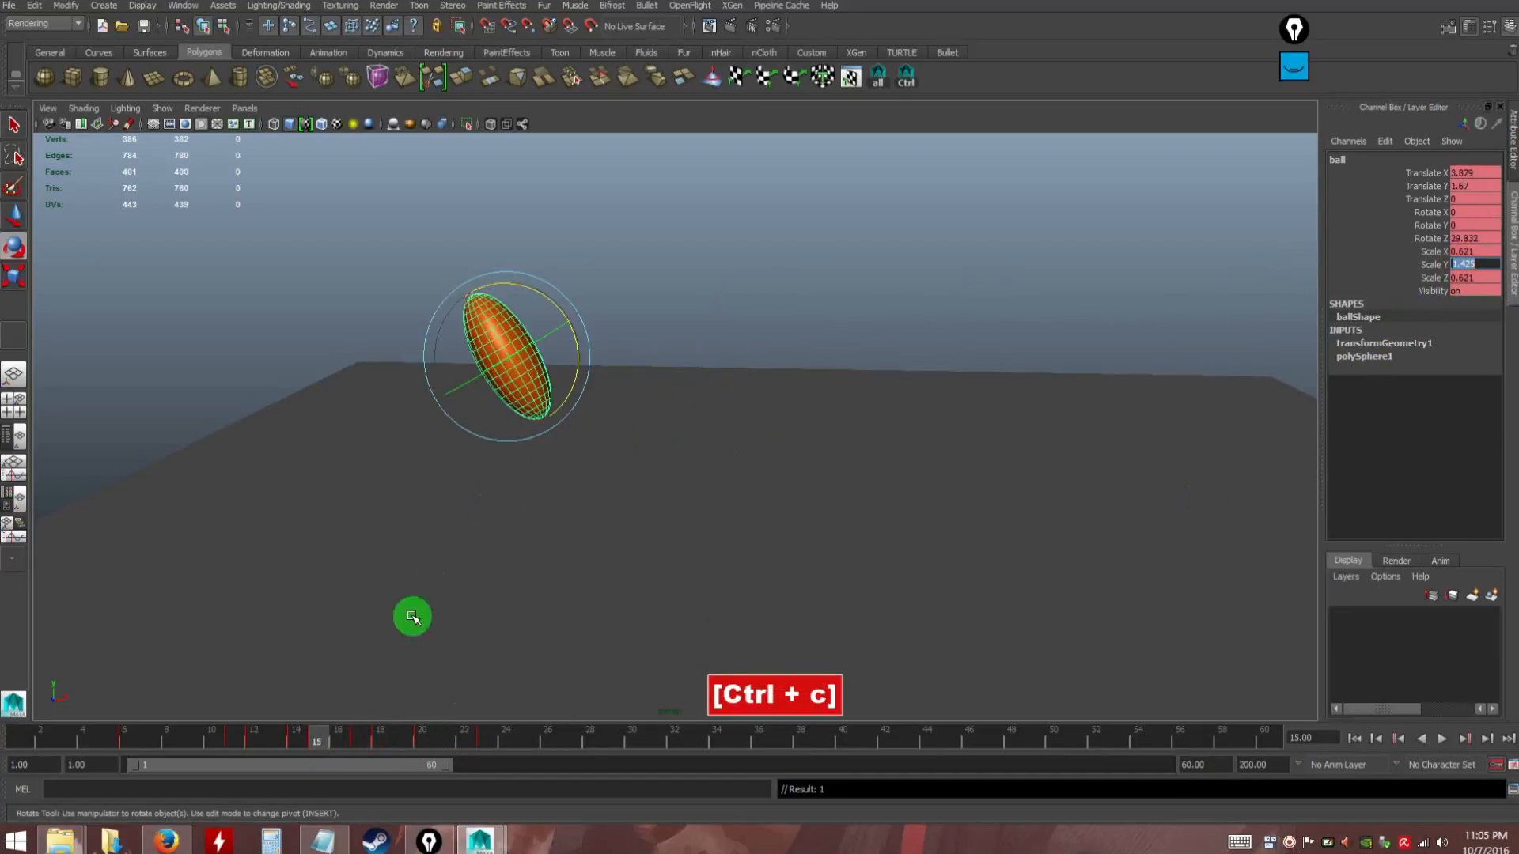
click(378, 739)
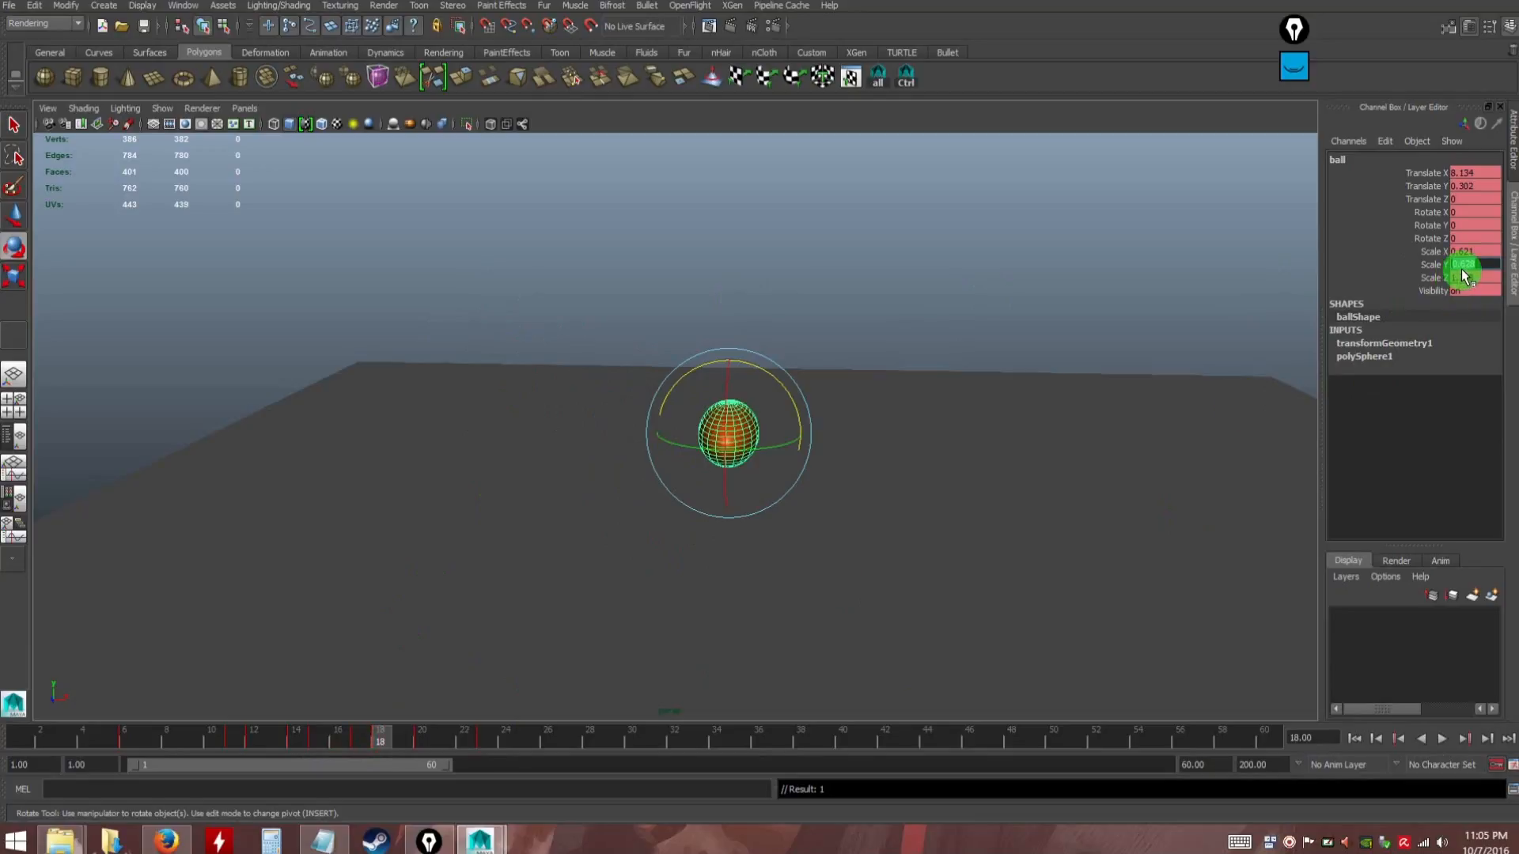
key(ctrl+v)
key(Return)
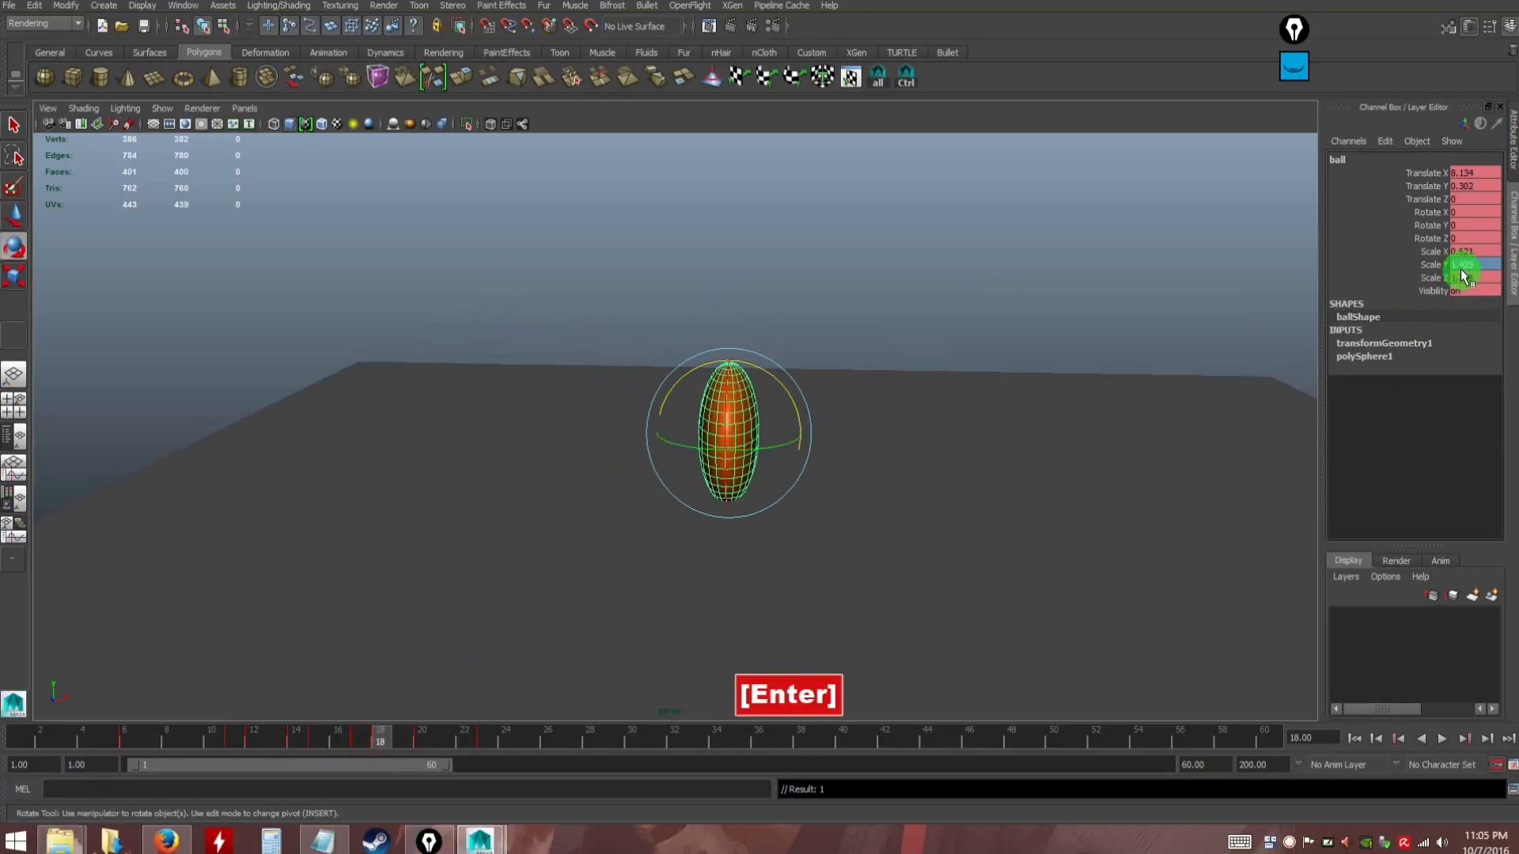
Copy Scale Z of 0.621 from frame 15 to frame 18, and tilt the ball there to about -25.476 on Rotate Z
click(315, 744)
click(1475, 278)
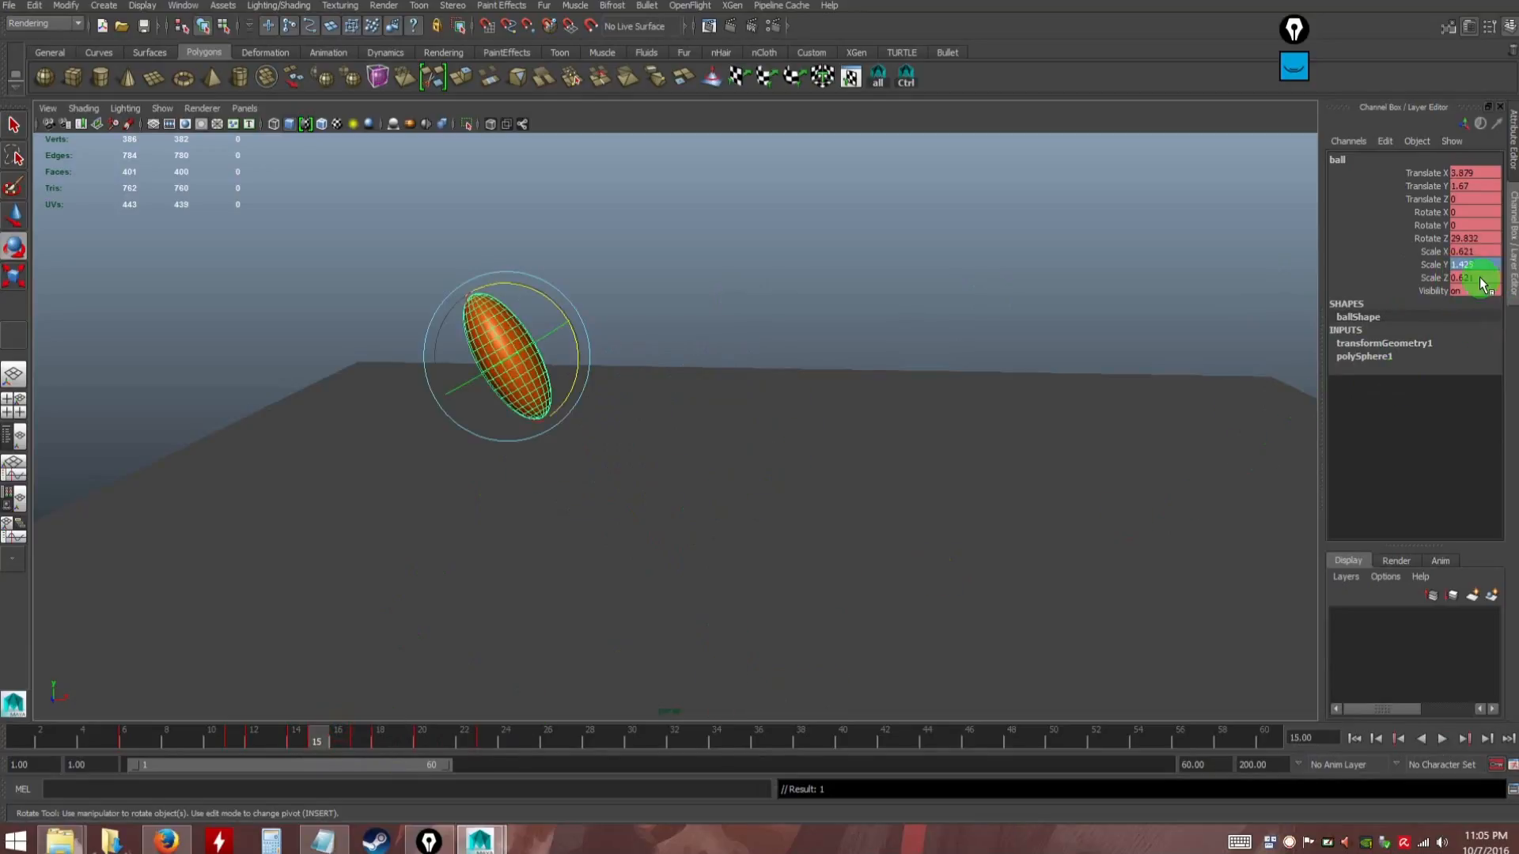
key(ctrl+c)
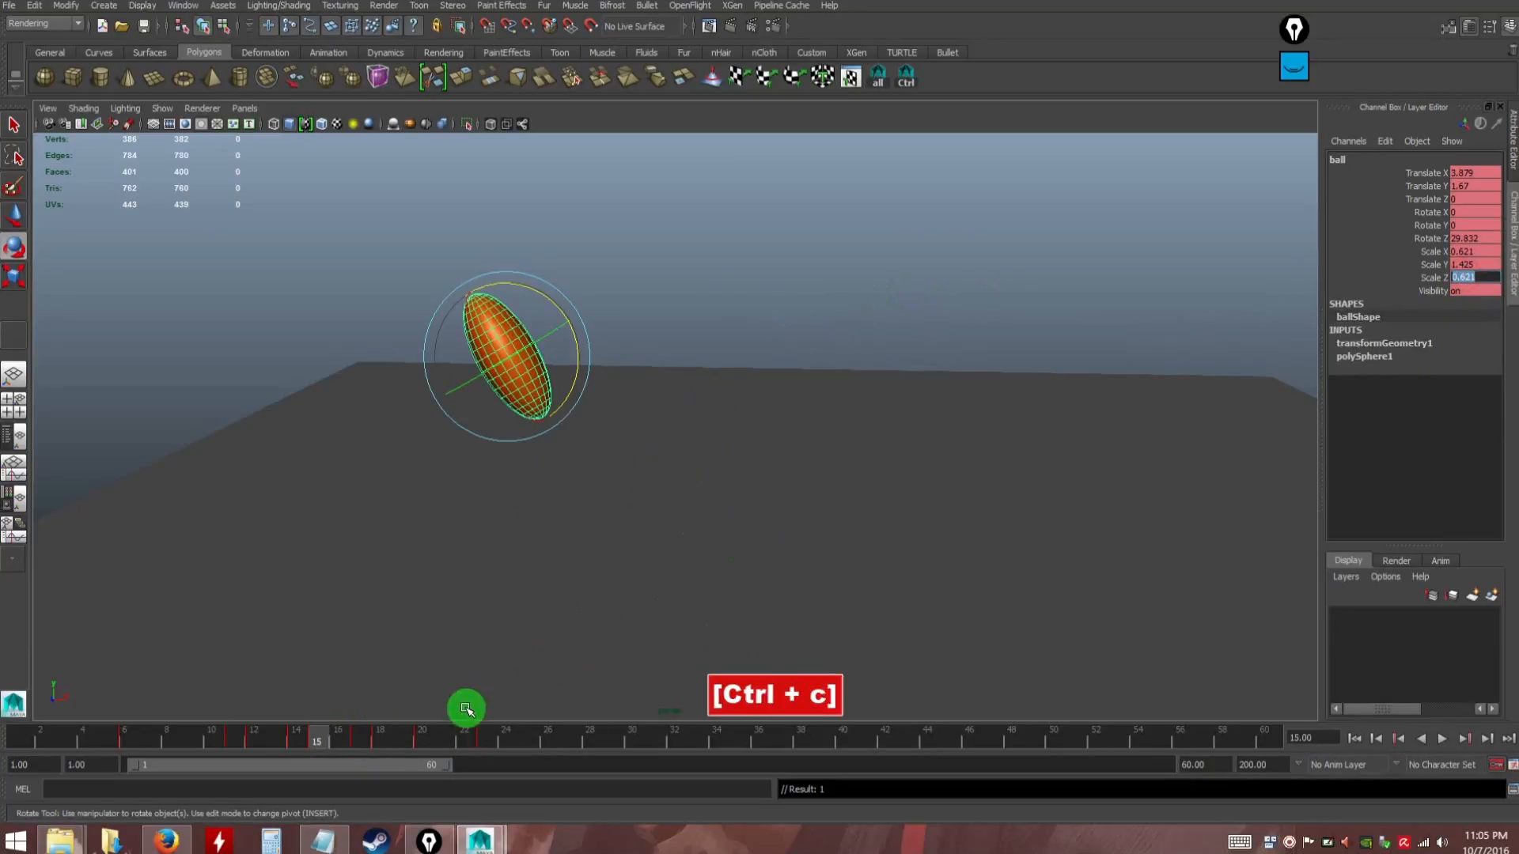
click(382, 740)
click(1468, 277)
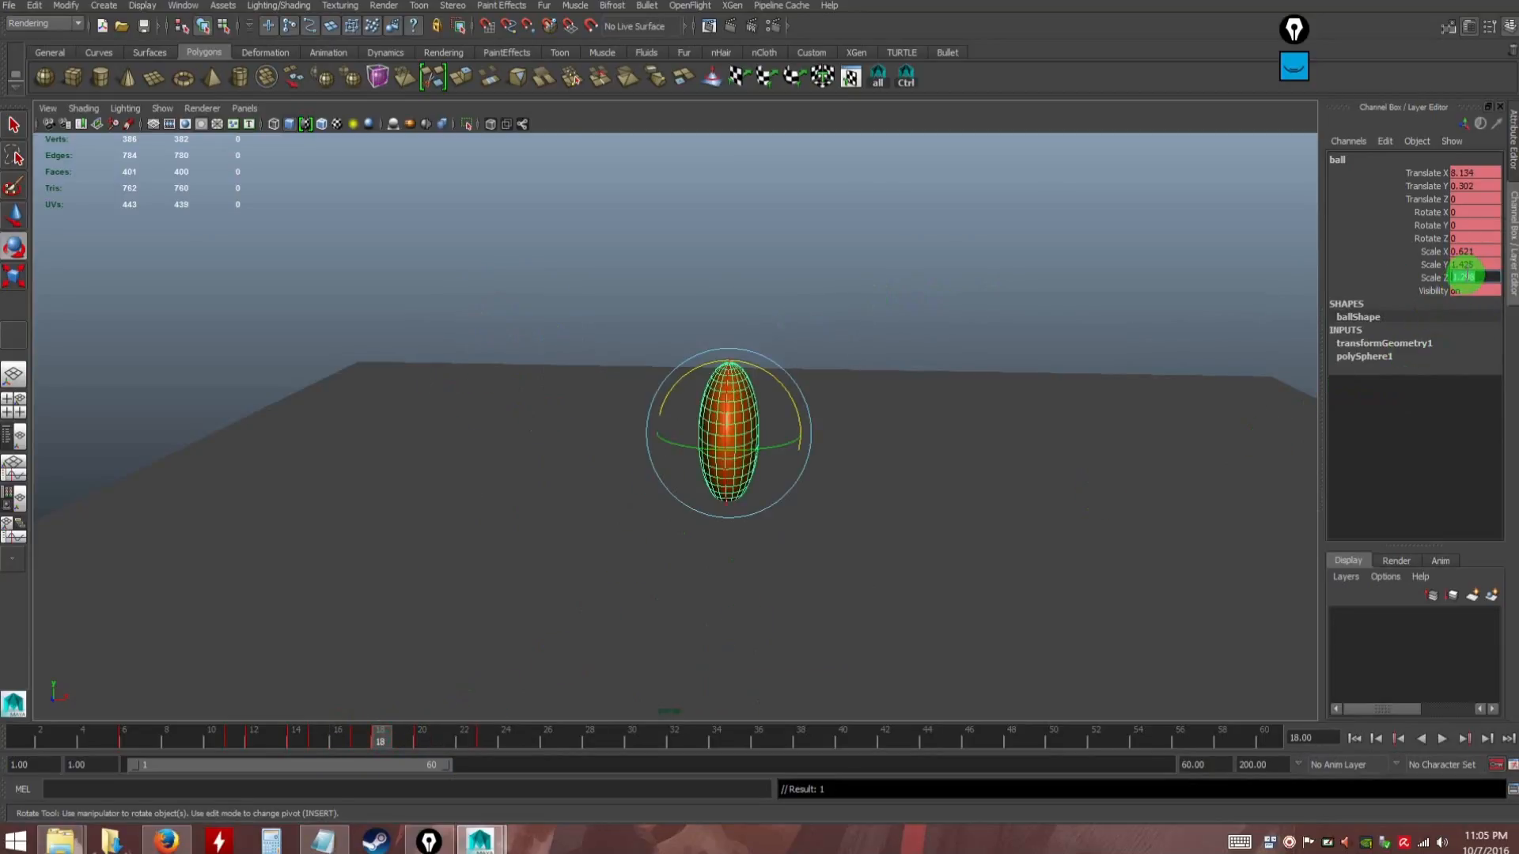
key(ctrl+v)
key(Return)
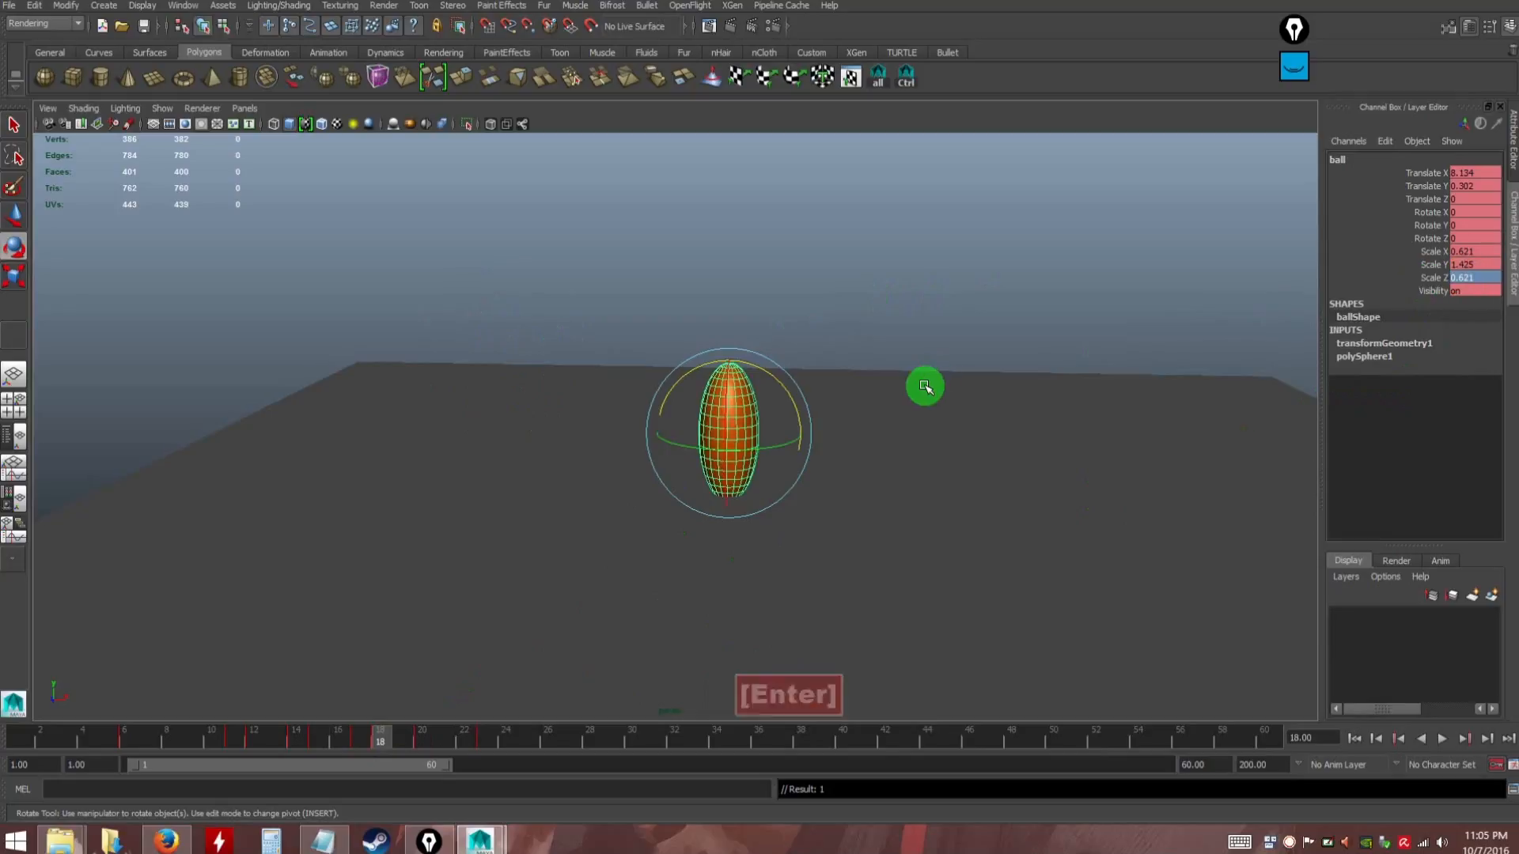
drag(783, 387, 803, 419)
mouse_move(392, 729)
mouse_down()
mouse_move(366, 730)
mouse_move(461, 738)
mouse_move(380, 738)
mouse_up()
Copy the ball's Scale X of 0.621 from frame 18, apply it at frame 21 and key the pose
double_click(1473, 251)
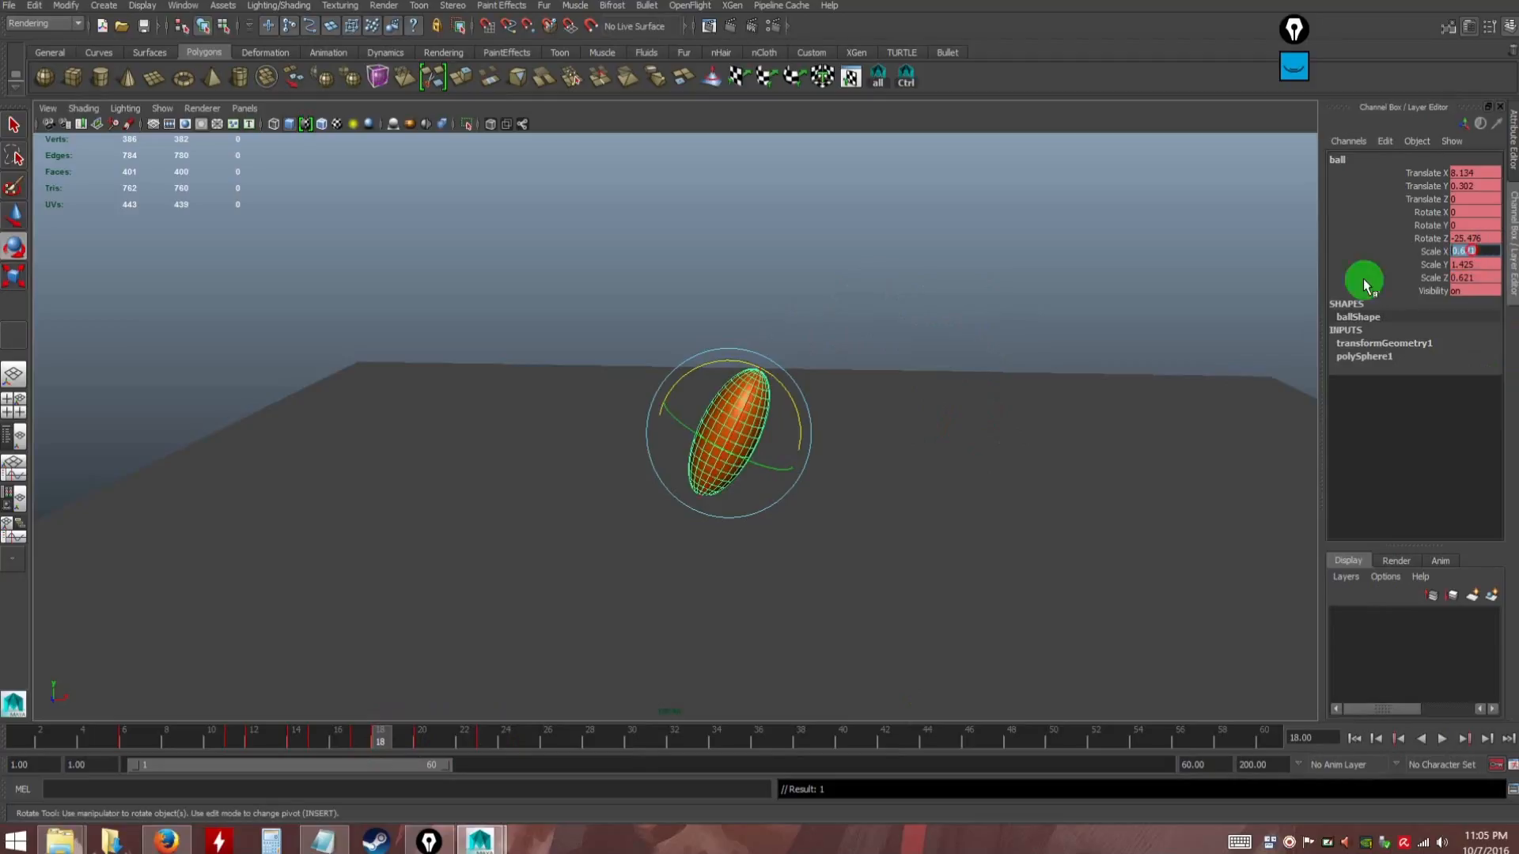
key(ctrl+c)
click(443, 744)
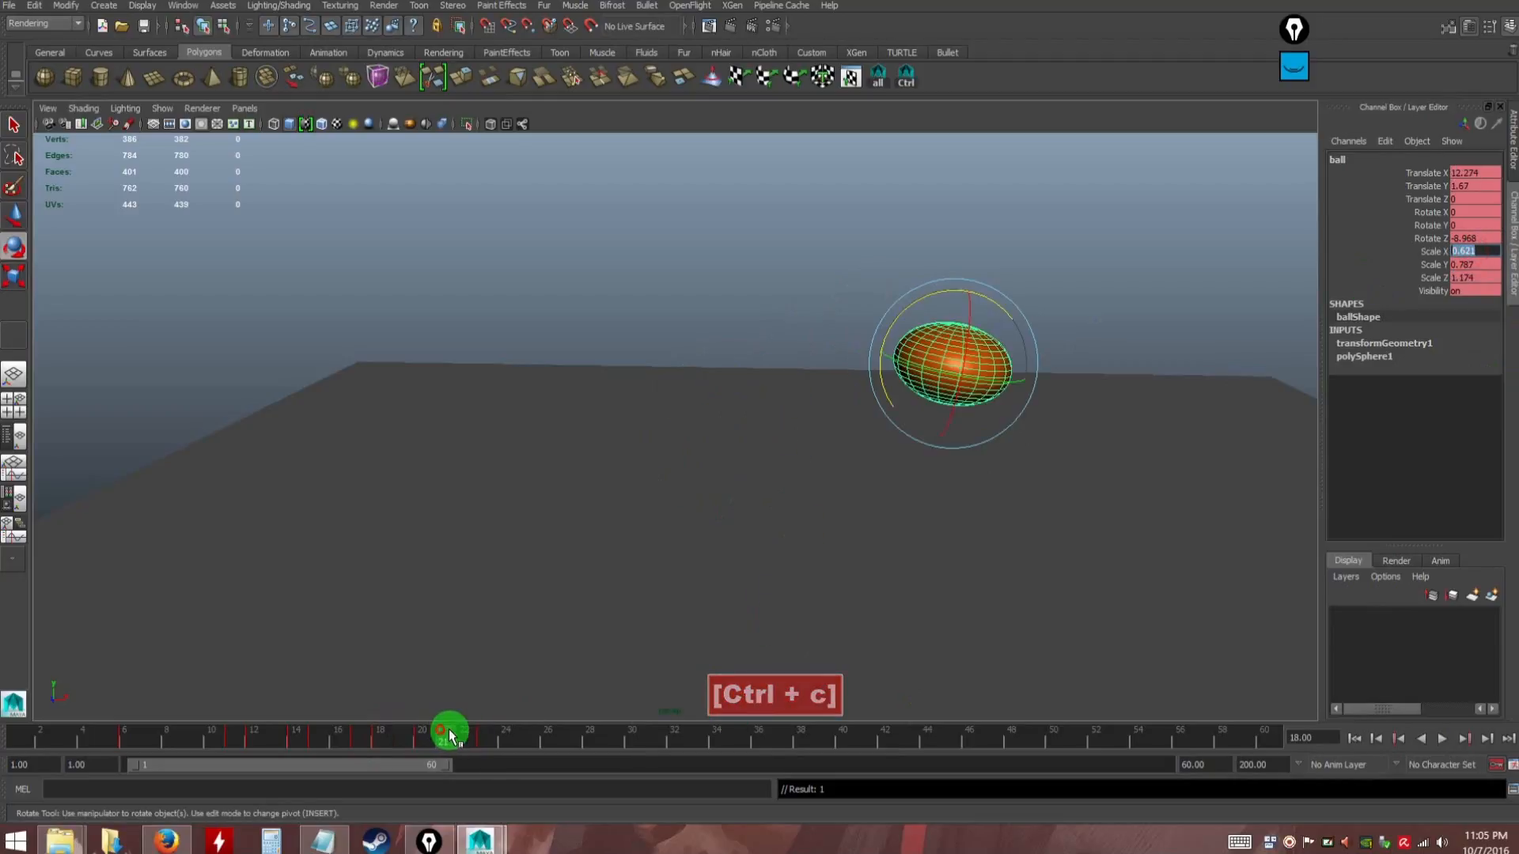
key(ctrl+v)
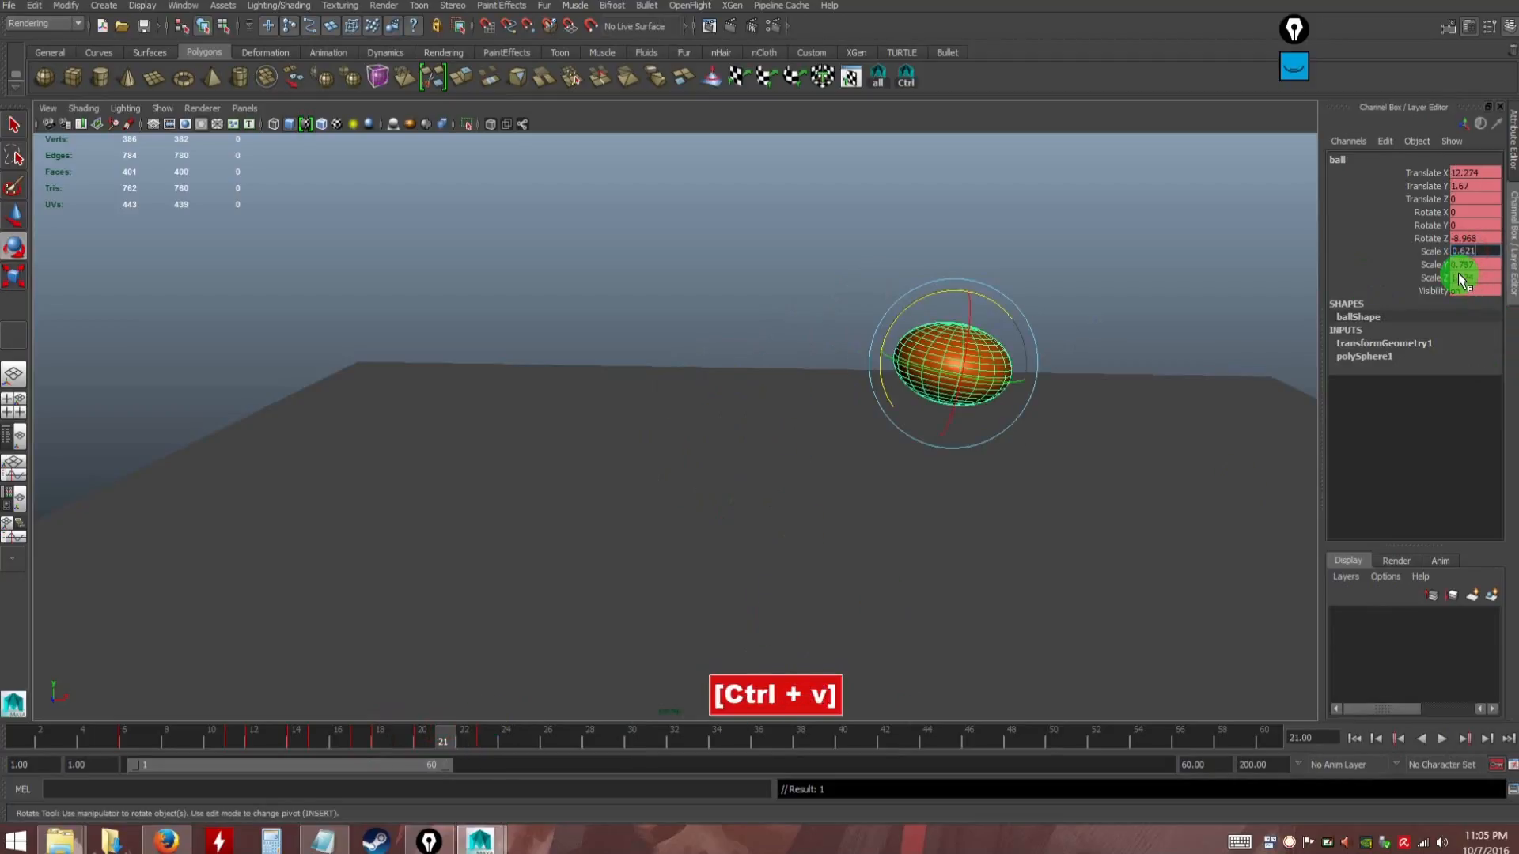
key(Return)
click(776, 357)
key(s)
Copy the ball's Scale Y of 1.425 from frame 18 and apply it at frame 21
drag(435, 744, 383, 738)
key(s)
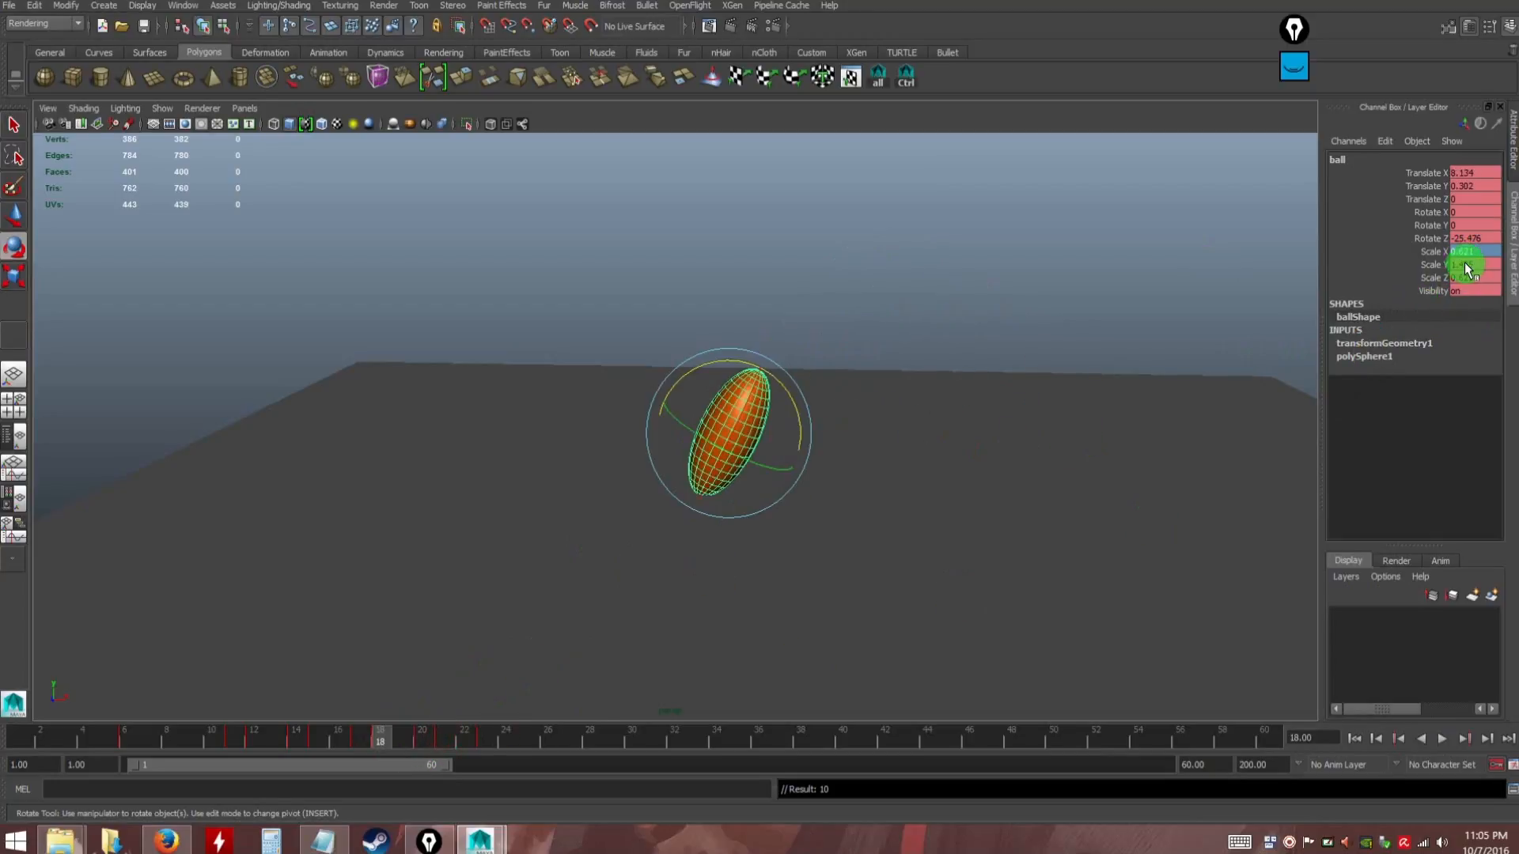
key(ctrl+c)
click(441, 738)
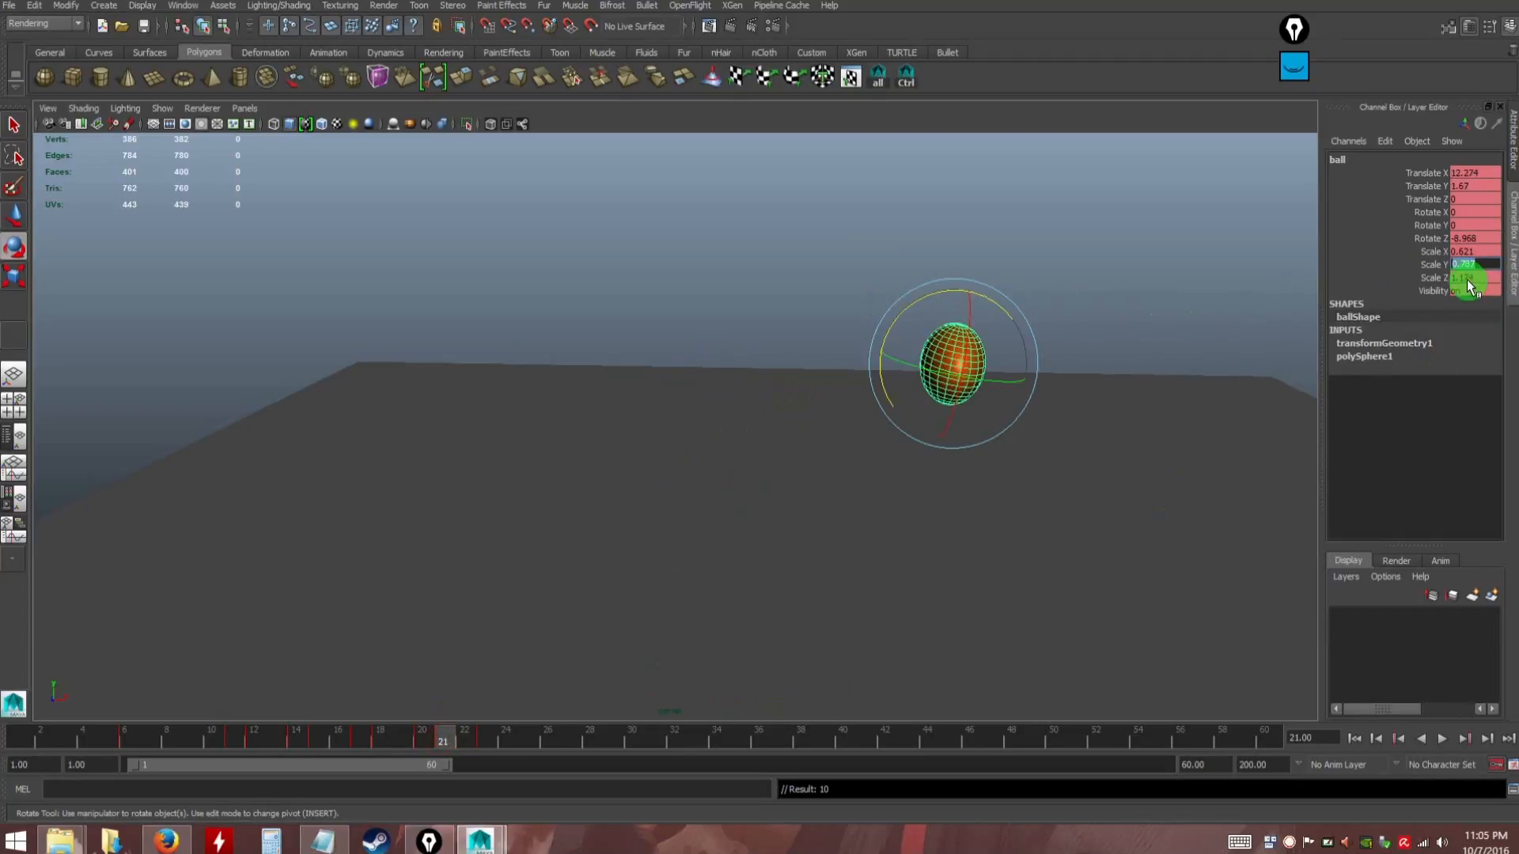
key(ctrl+v)
key(Return)
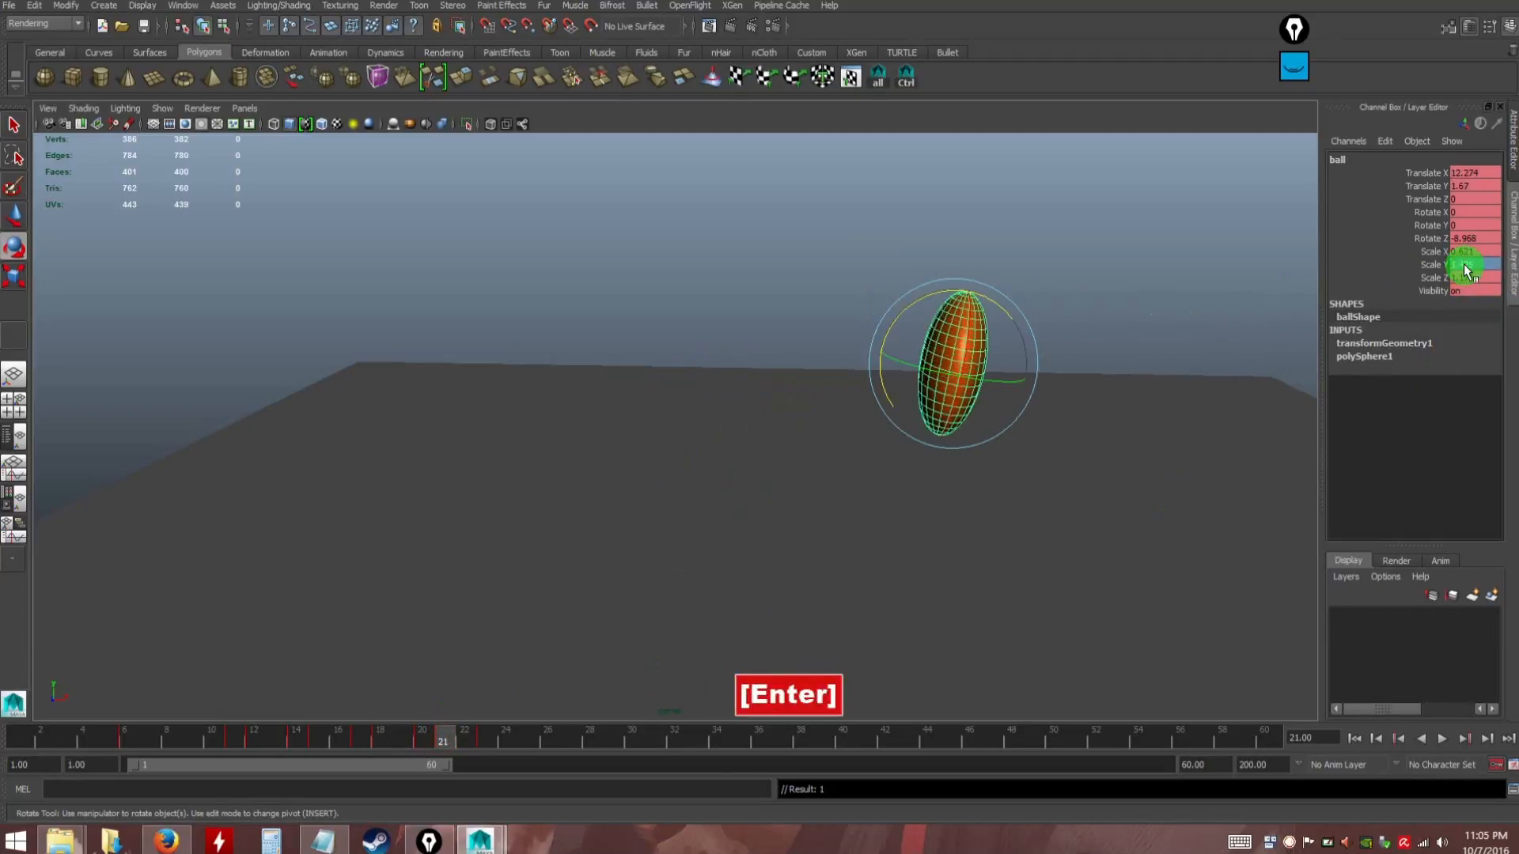
Copy Scale Z of 0.621 from frame 18 to frame 21, and rotate the ball there to lean into its descent
click(381, 742)
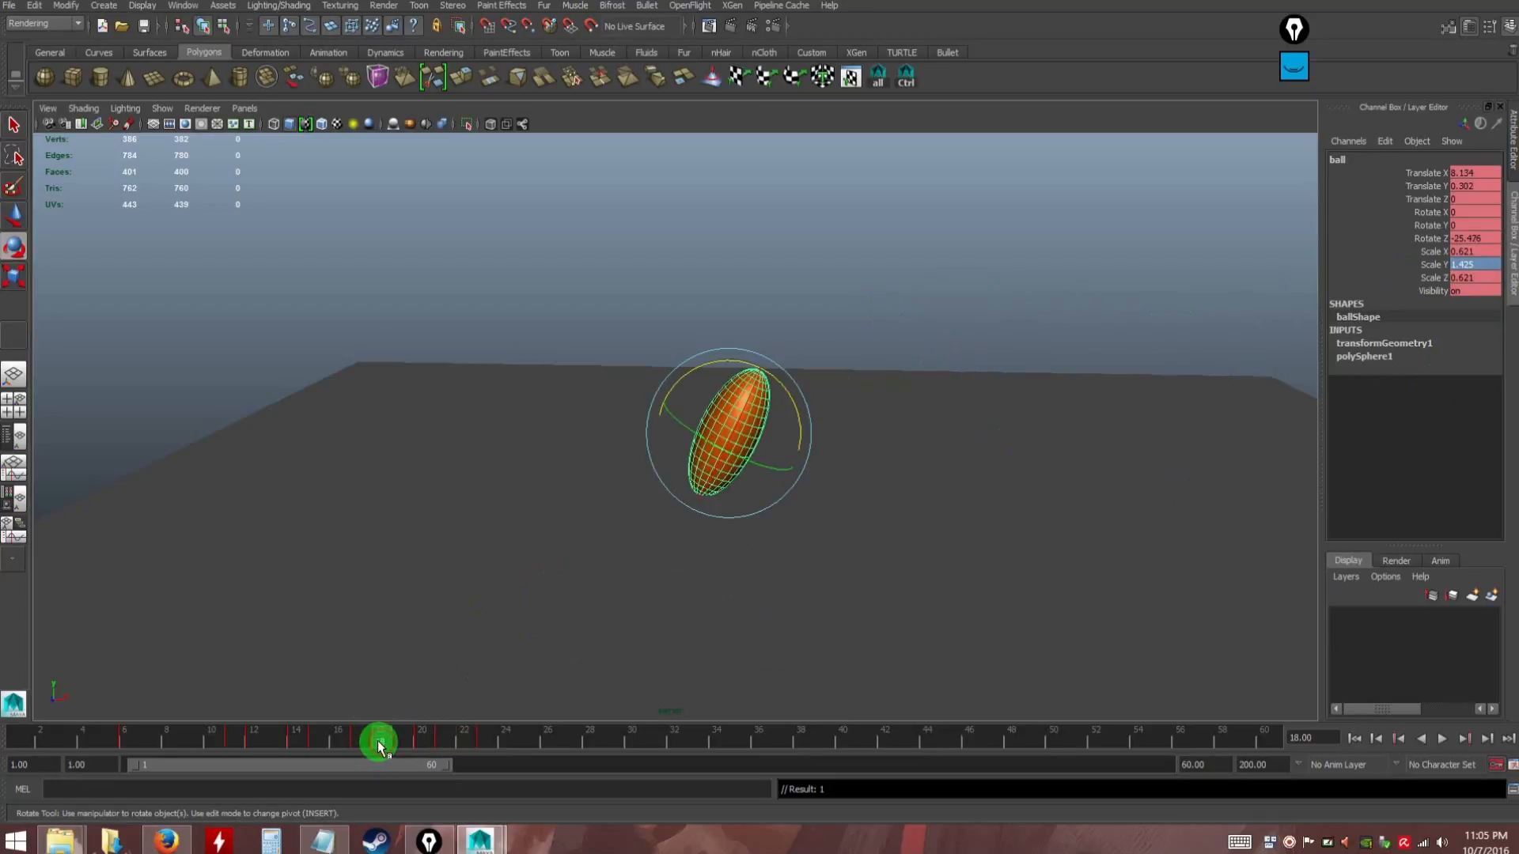
double_click(1465, 277)
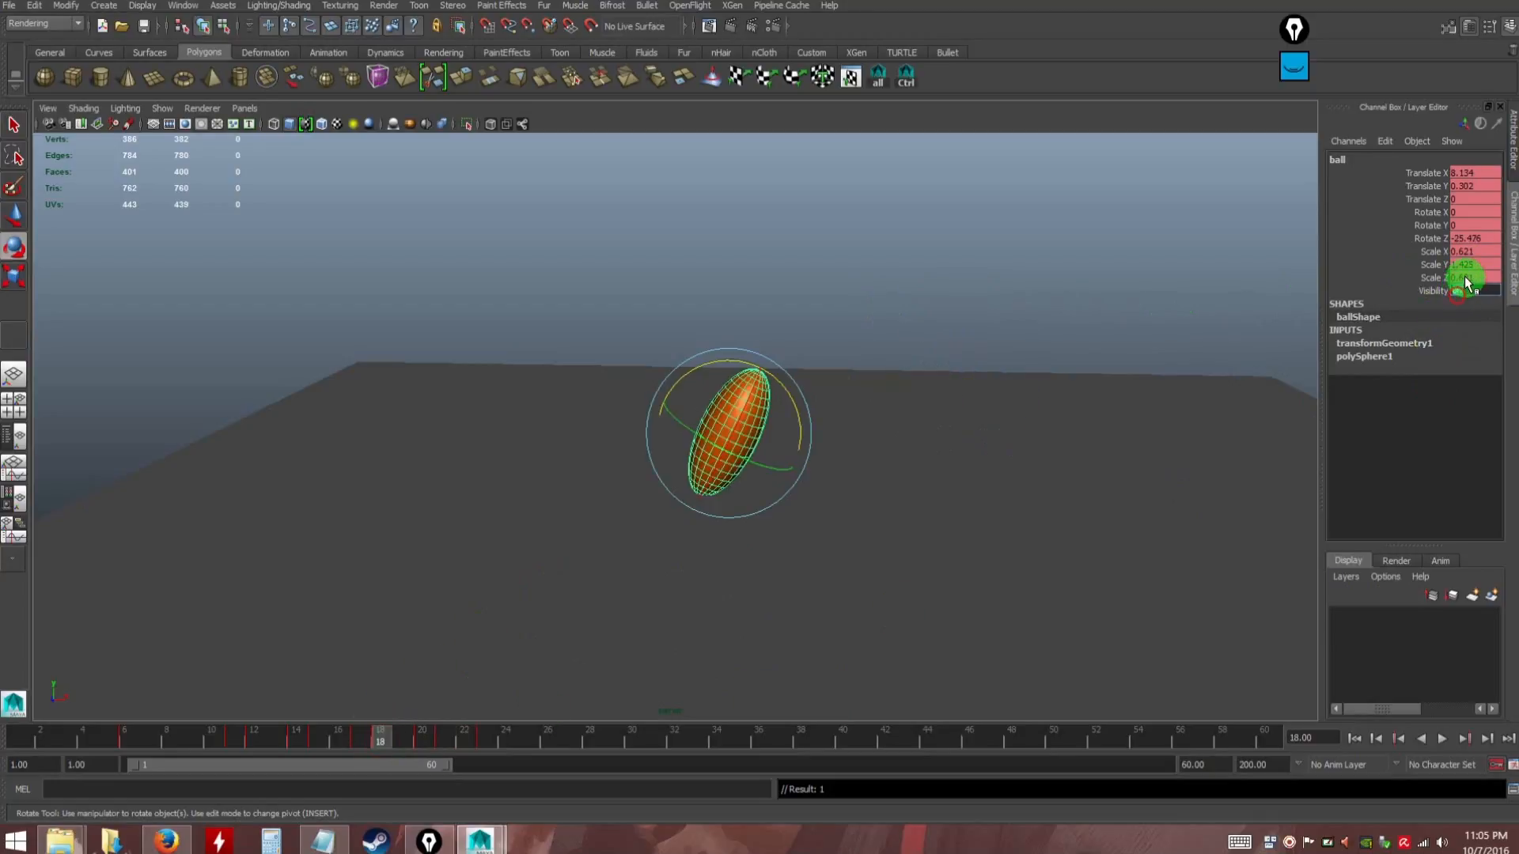
key(ctrl+c)
click(443, 740)
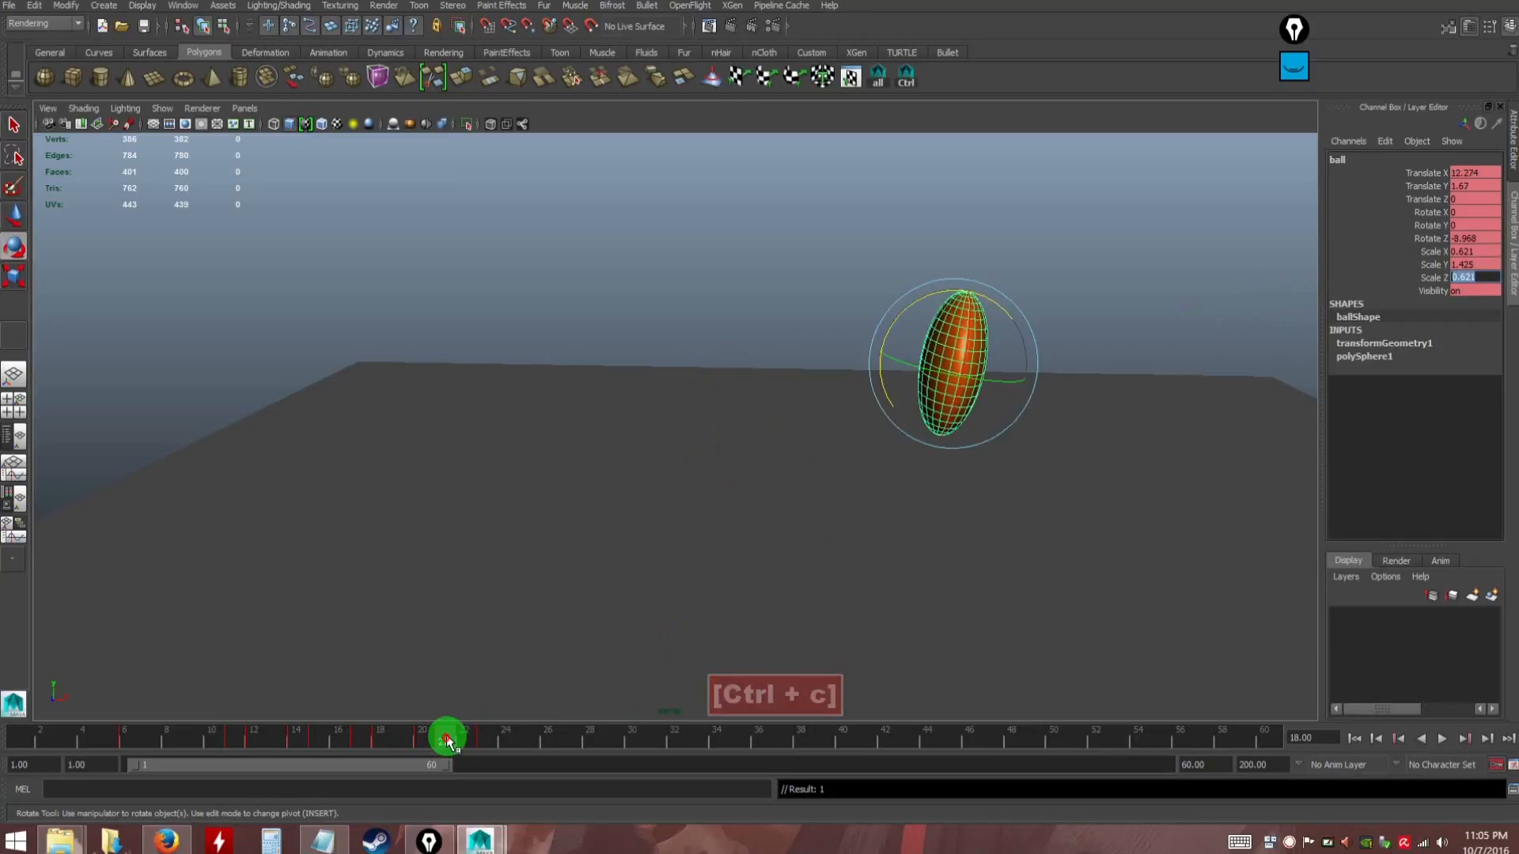
key(ctrl+v)
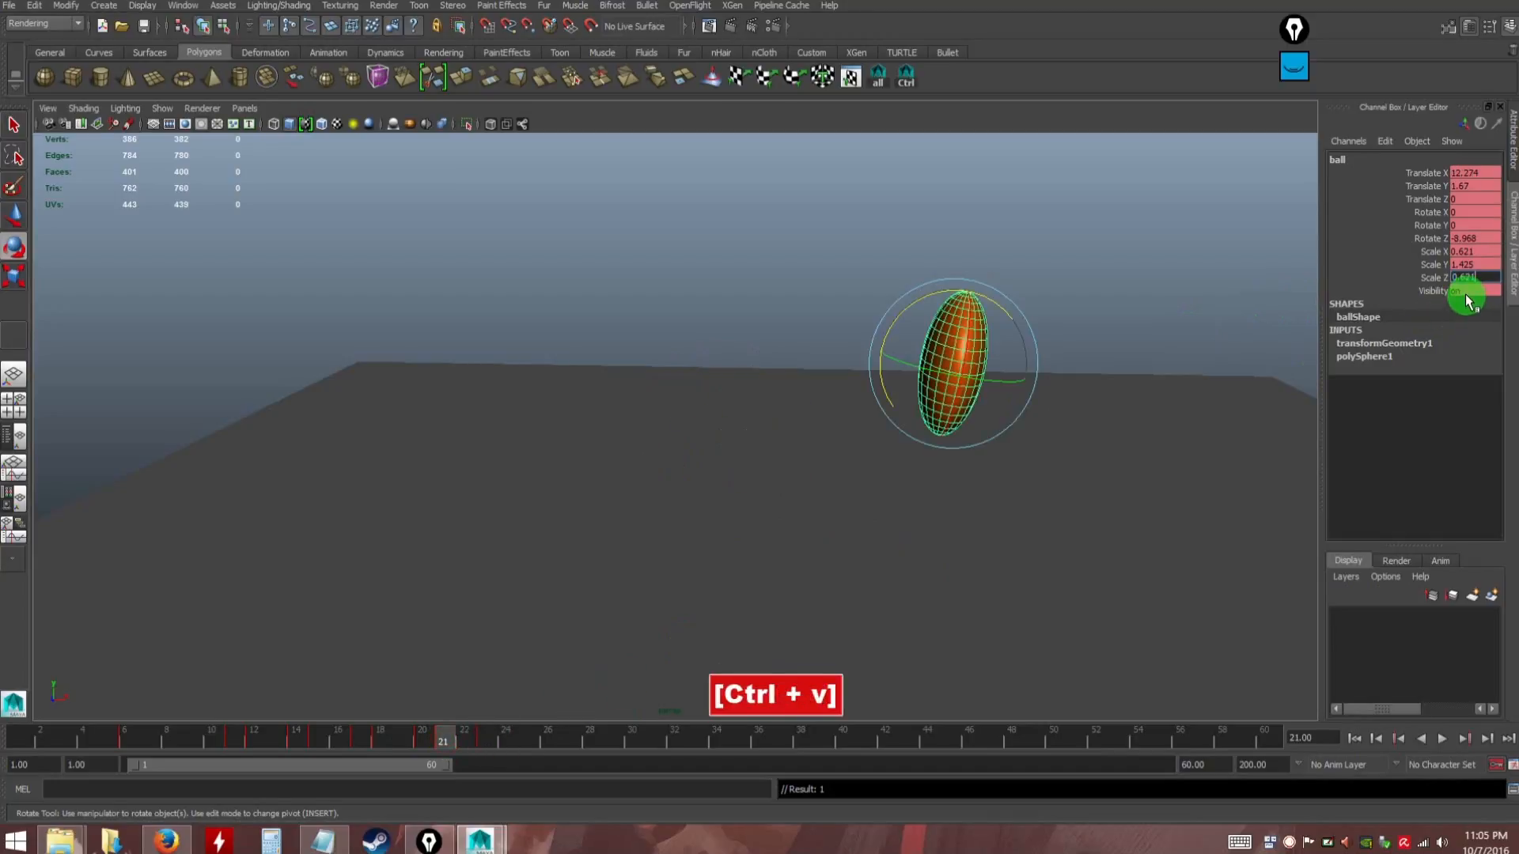
key(Return)
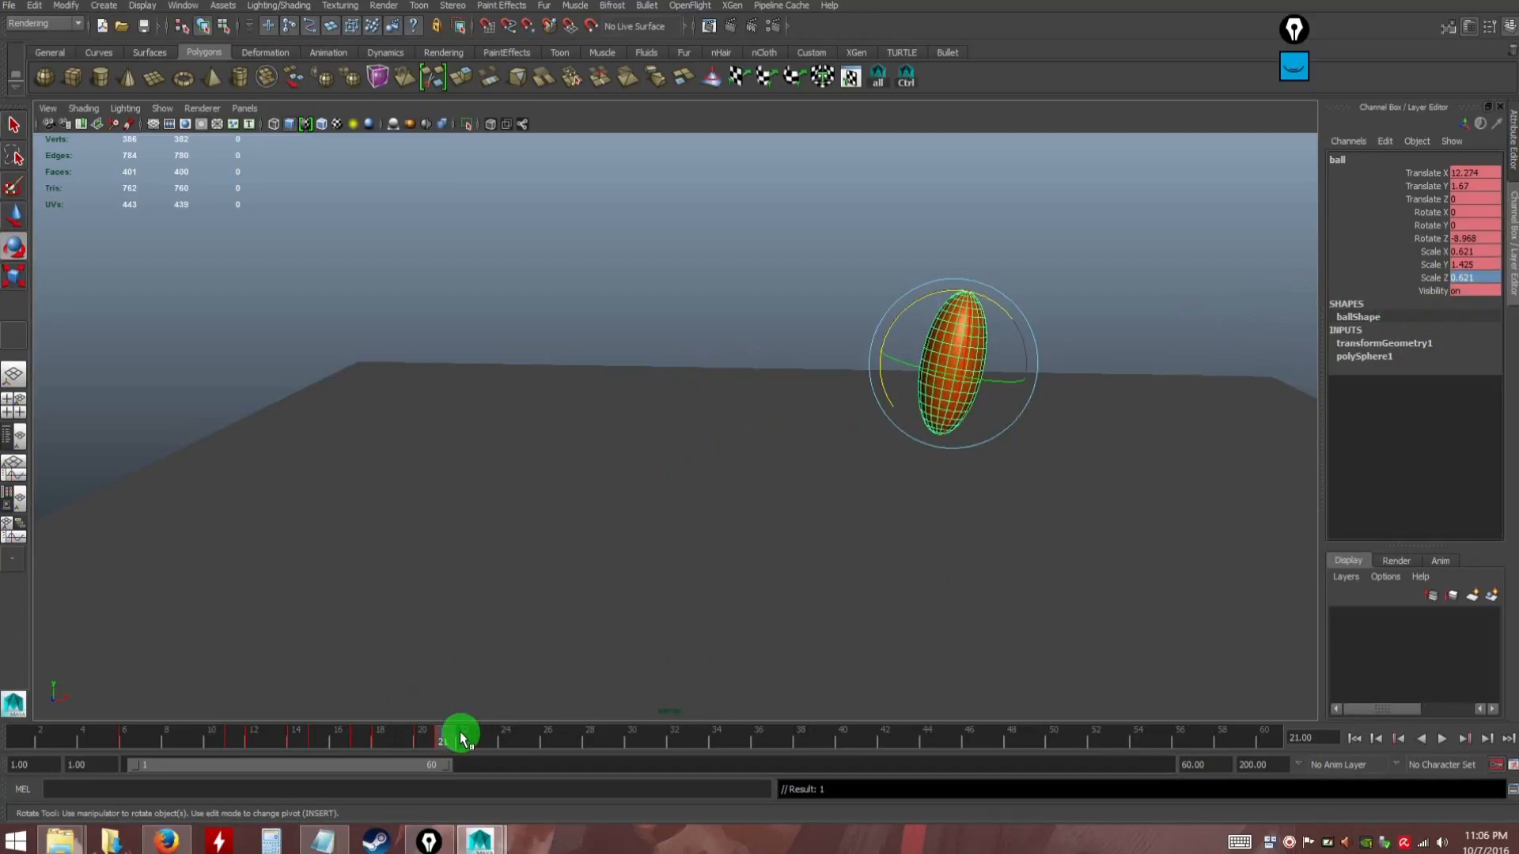
key(e)
drag(910, 309, 847, 325)
Play the bounce animation from frame 1 and review the squashed contact pose at frame 23
mouse_move(405, 763)
mouse_down()
mouse_move(451, 740)
mouse_move(336, 739)
mouse_move(539, 748)
mouse_move(18, 741)
mouse_up()
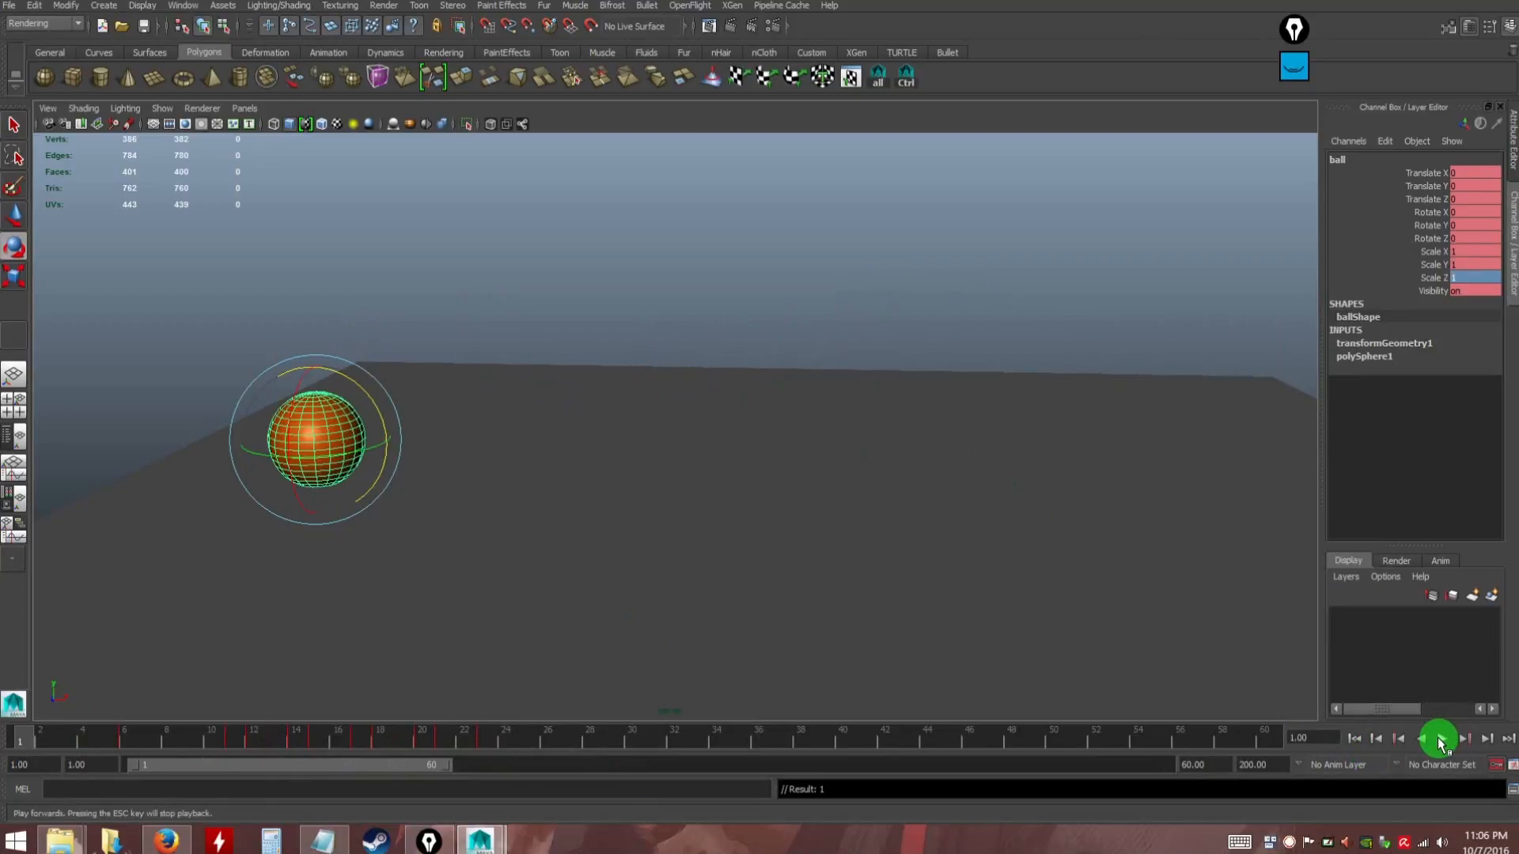
click(1441, 742)
drag(589, 739, 485, 736)
key(e)
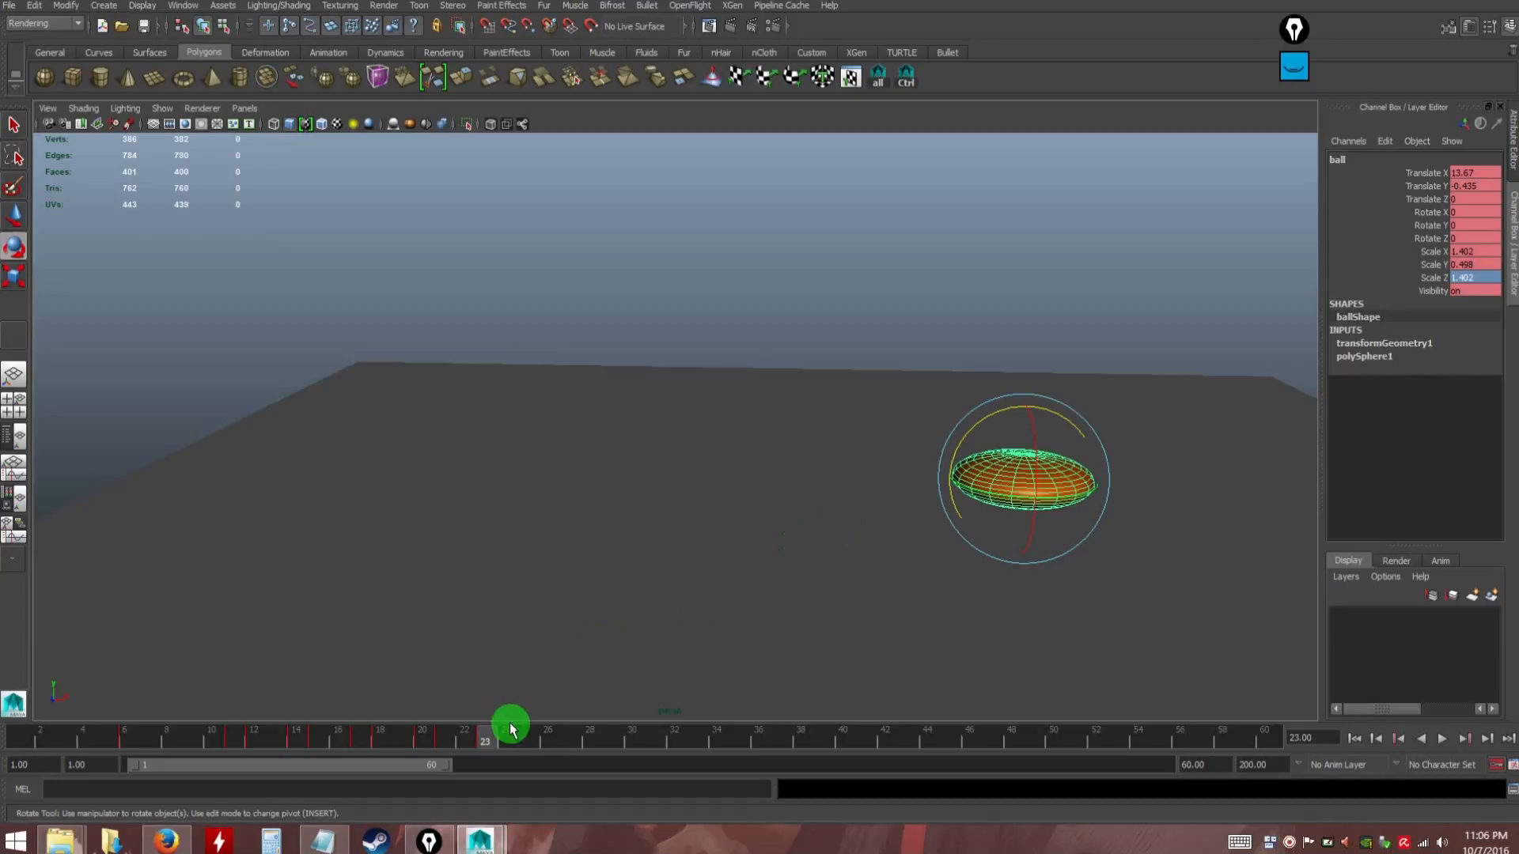
key(alt+v)
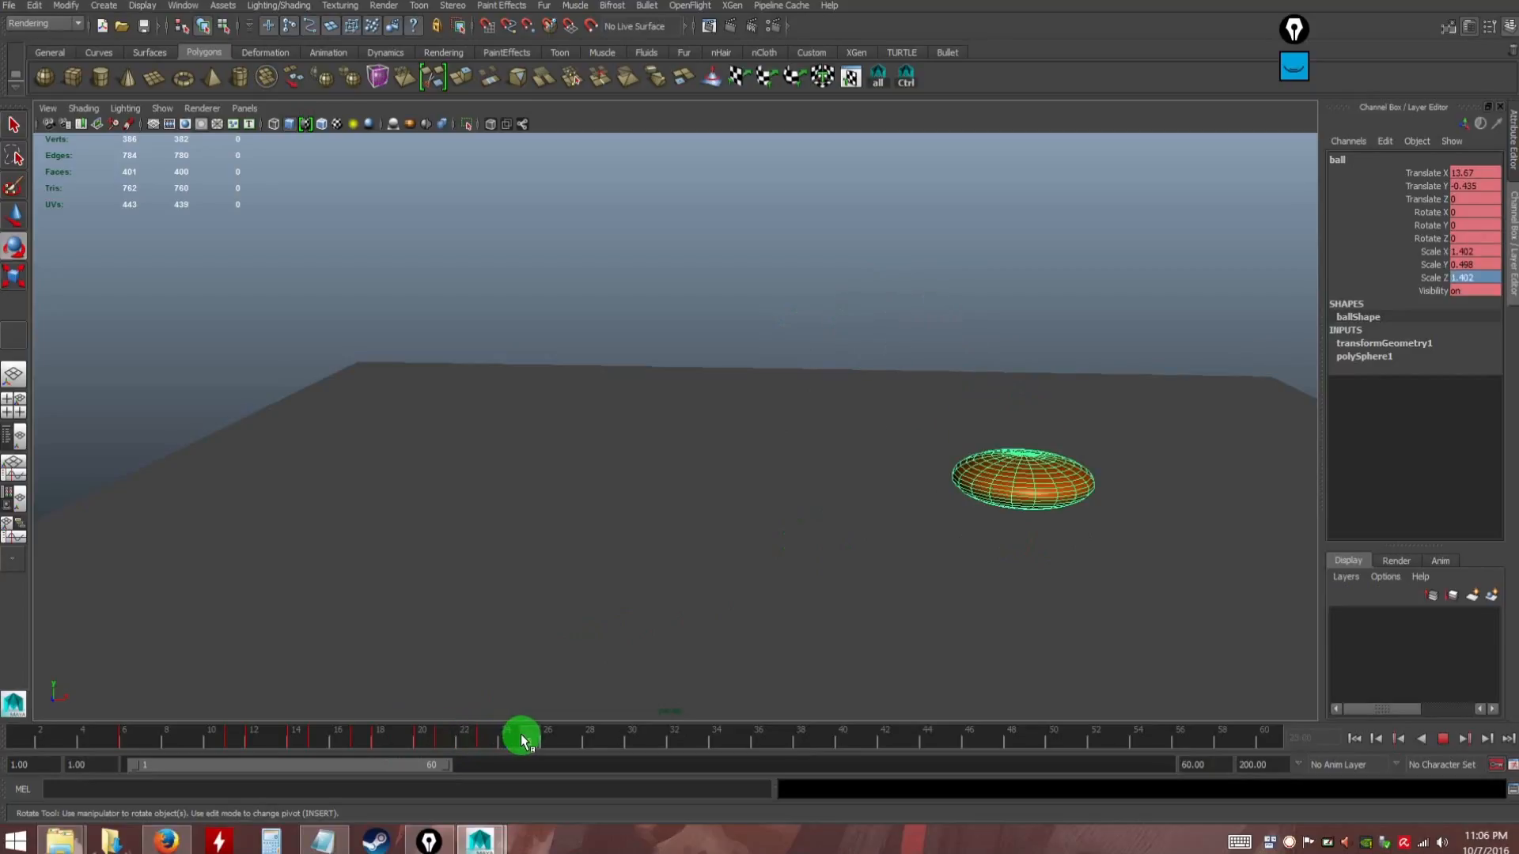
Key the ball at frame 26 and stretch it to about 0.948 on Scale X and Z and 1.404 on Scale Y
drag(522, 735, 548, 738)
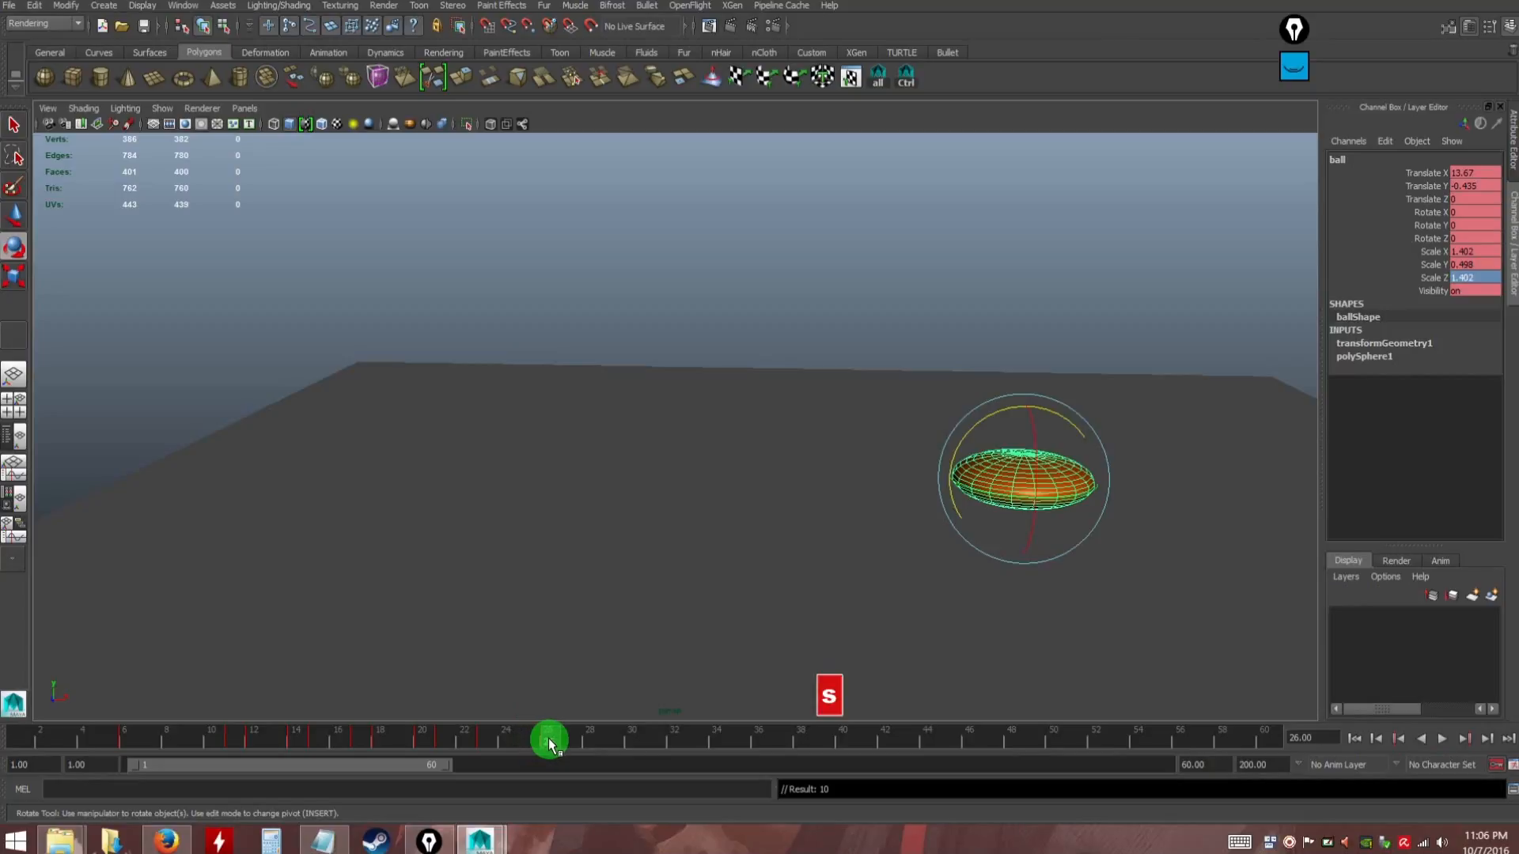
click(1018, 453)
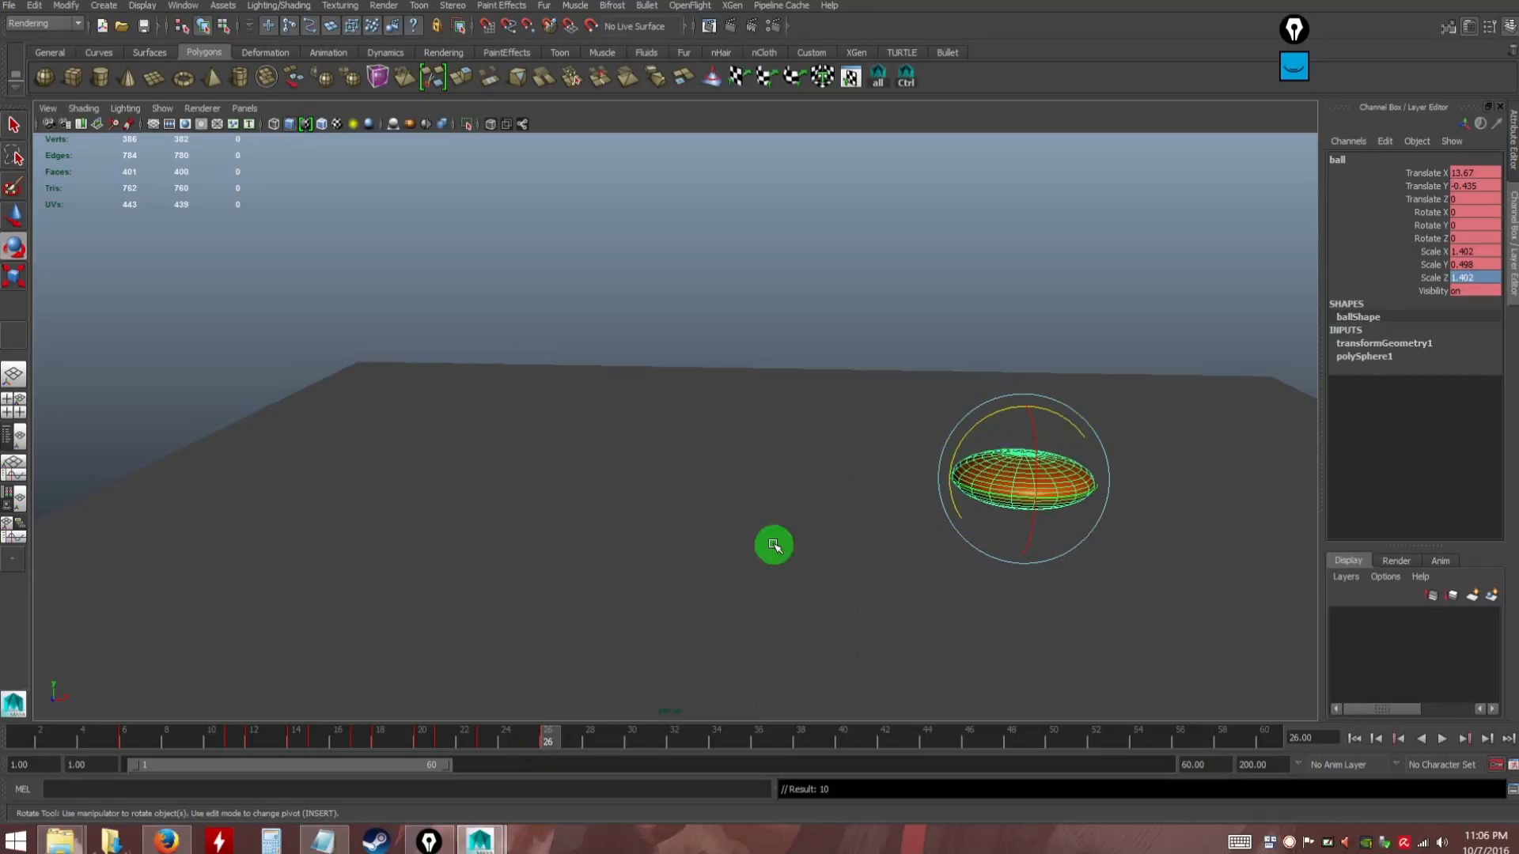
key(r)
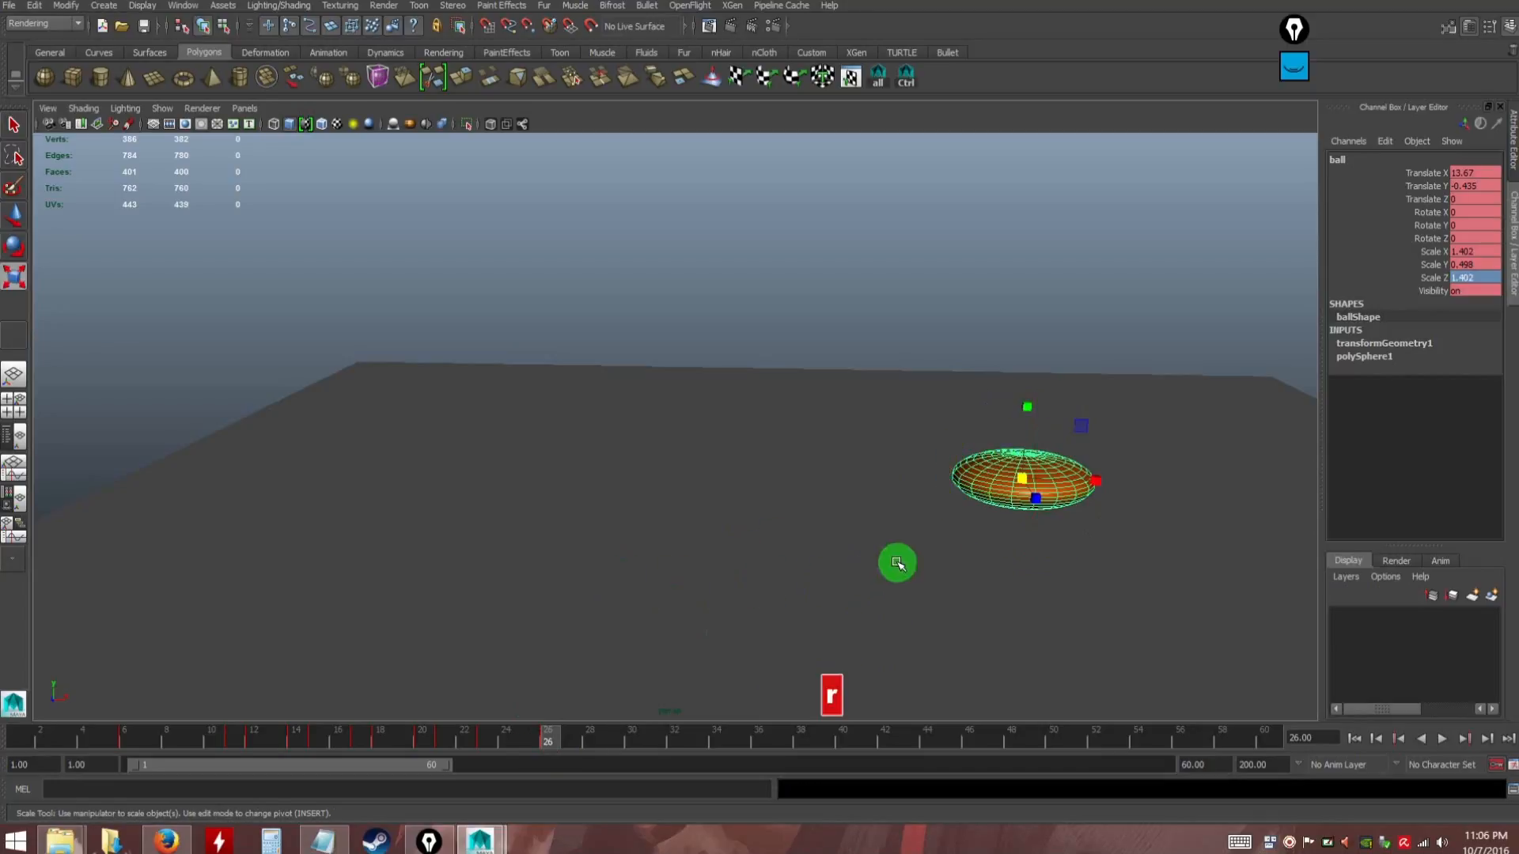
drag(1021, 477, 992, 479)
drag(1025, 409, 989, 165)
At frame 26, raise the stretched ball to about 0.395 on Translate Y so it rests on the floor
key(w)
alt+drag(963, 538, 952, 530)
alt+middle_drag(1028, 423, 978, 415)
drag(968, 424, 976, 459)
mouse_move(529, 739)
mouse_down()
mouse_move(420, 741)
mouse_move(546, 742)
mouse_up()
key(w)
click(1029, 459)
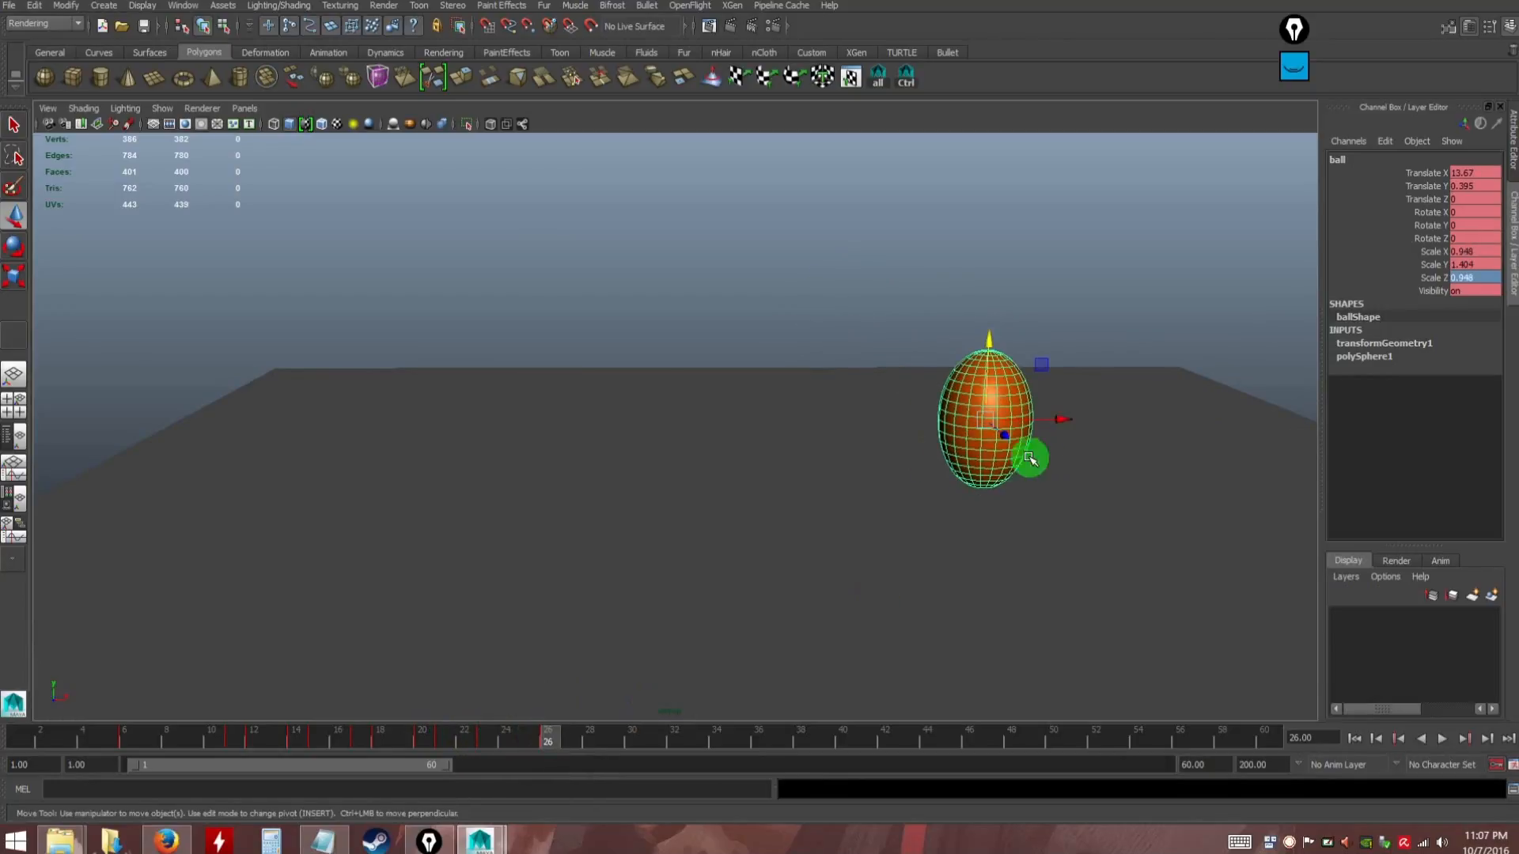
At frame 26, slim the ball to about 0.79 on Scale X and Z and 1.398 on Scale Y
key(r)
alt+drag(988, 459, 955, 443)
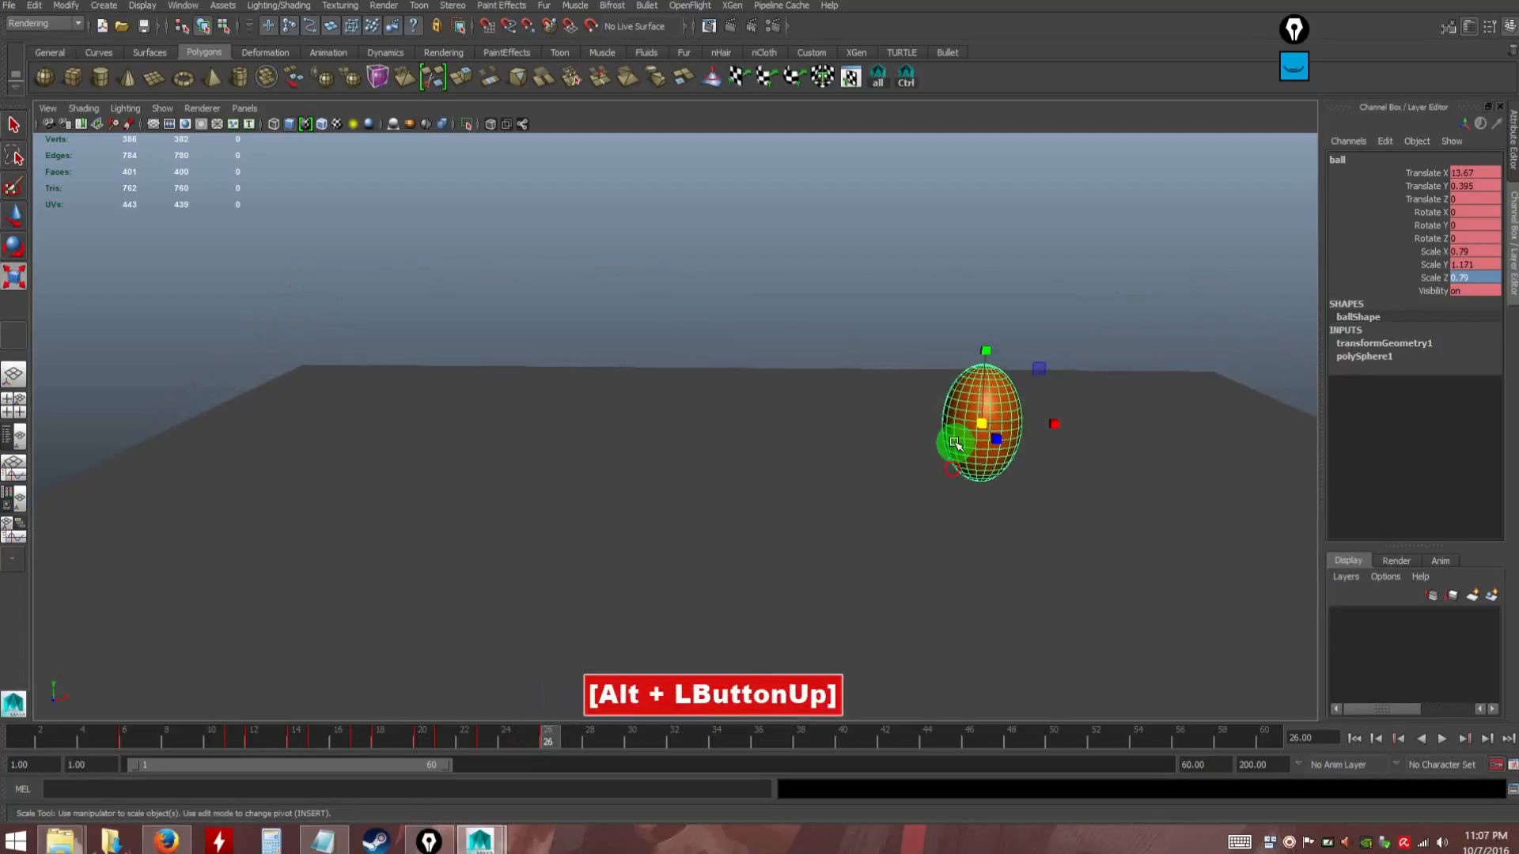
drag(988, 349, 988, 337)
drag(499, 742, 558, 751)
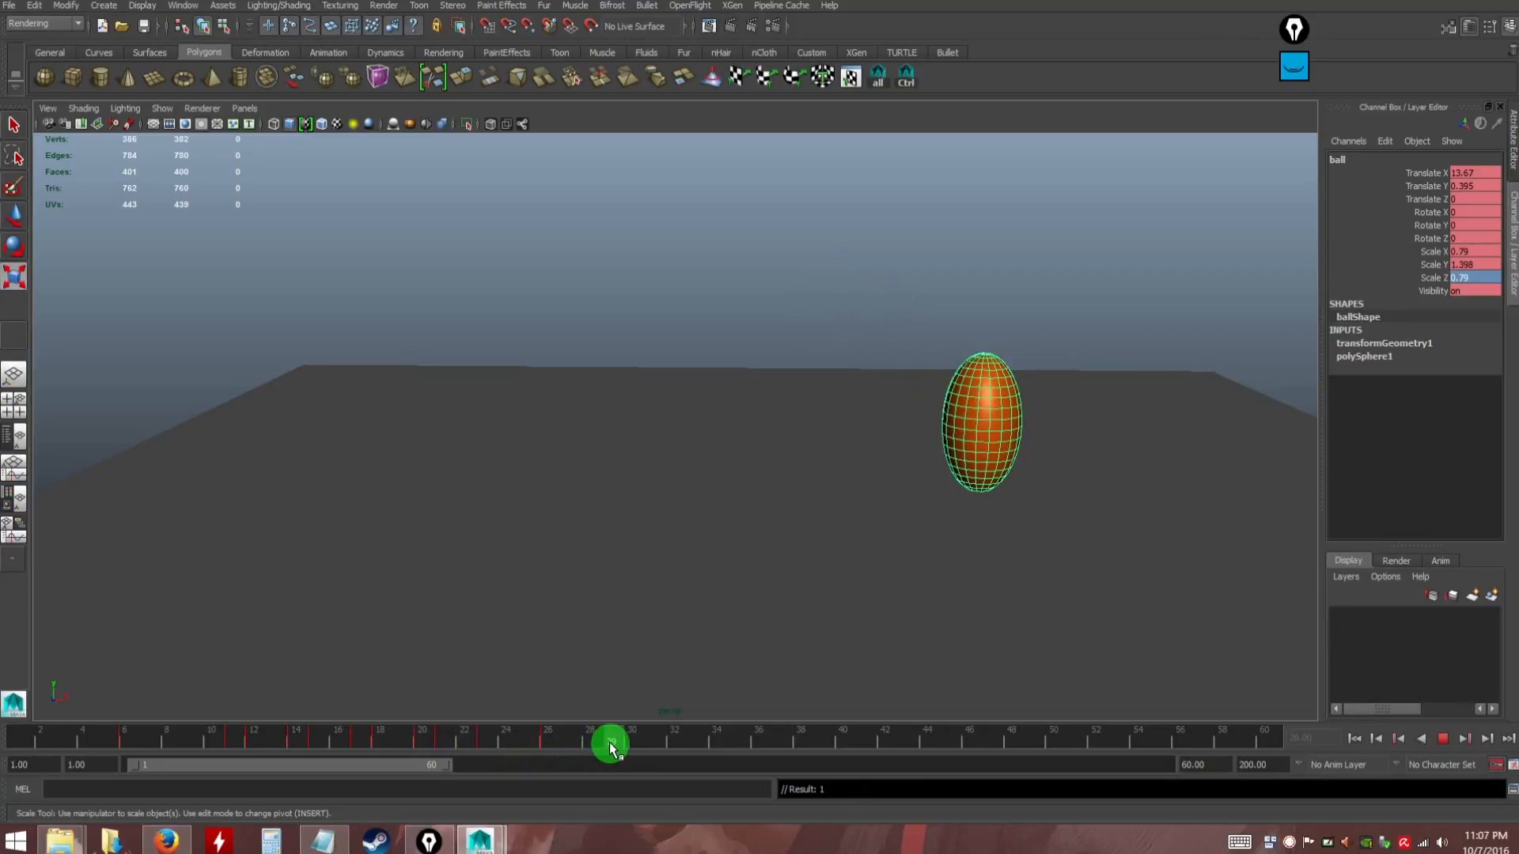
At frame 29, flatten and widen the ball to about 1.163 on Scale X and Z and 1.003 on Scale Y
mouse_move(609, 742)
mouse_down()
mouse_move(536, 744)
mouse_move(616, 743)
mouse_up()
alt+drag(1057, 529, 906, 508)
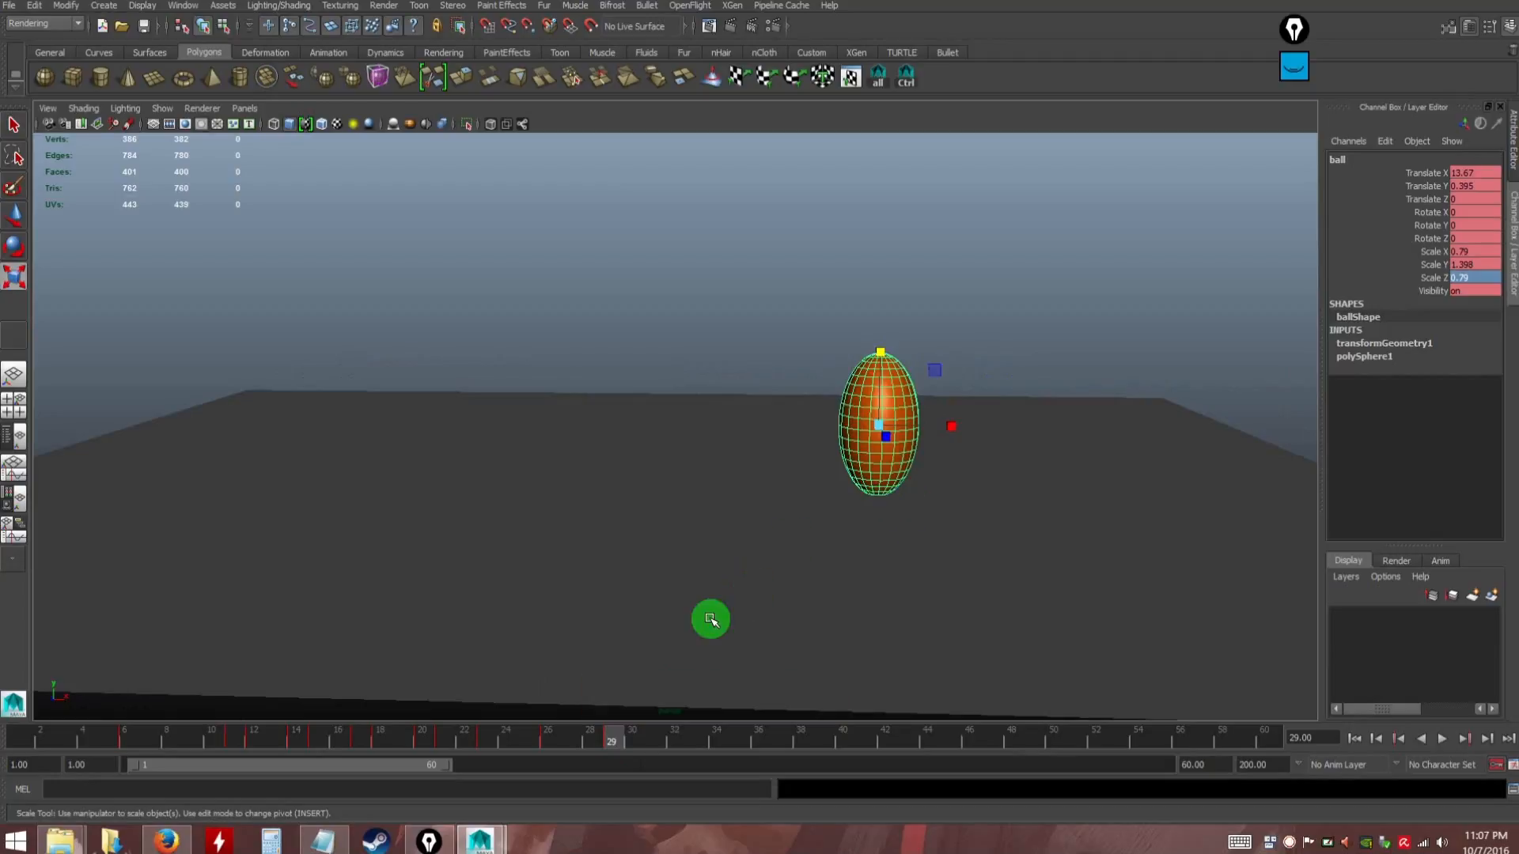
alt+drag(891, 477, 874, 528)
alt+right_drag(868, 504, 895, 438)
drag(906, 436, 913, 398)
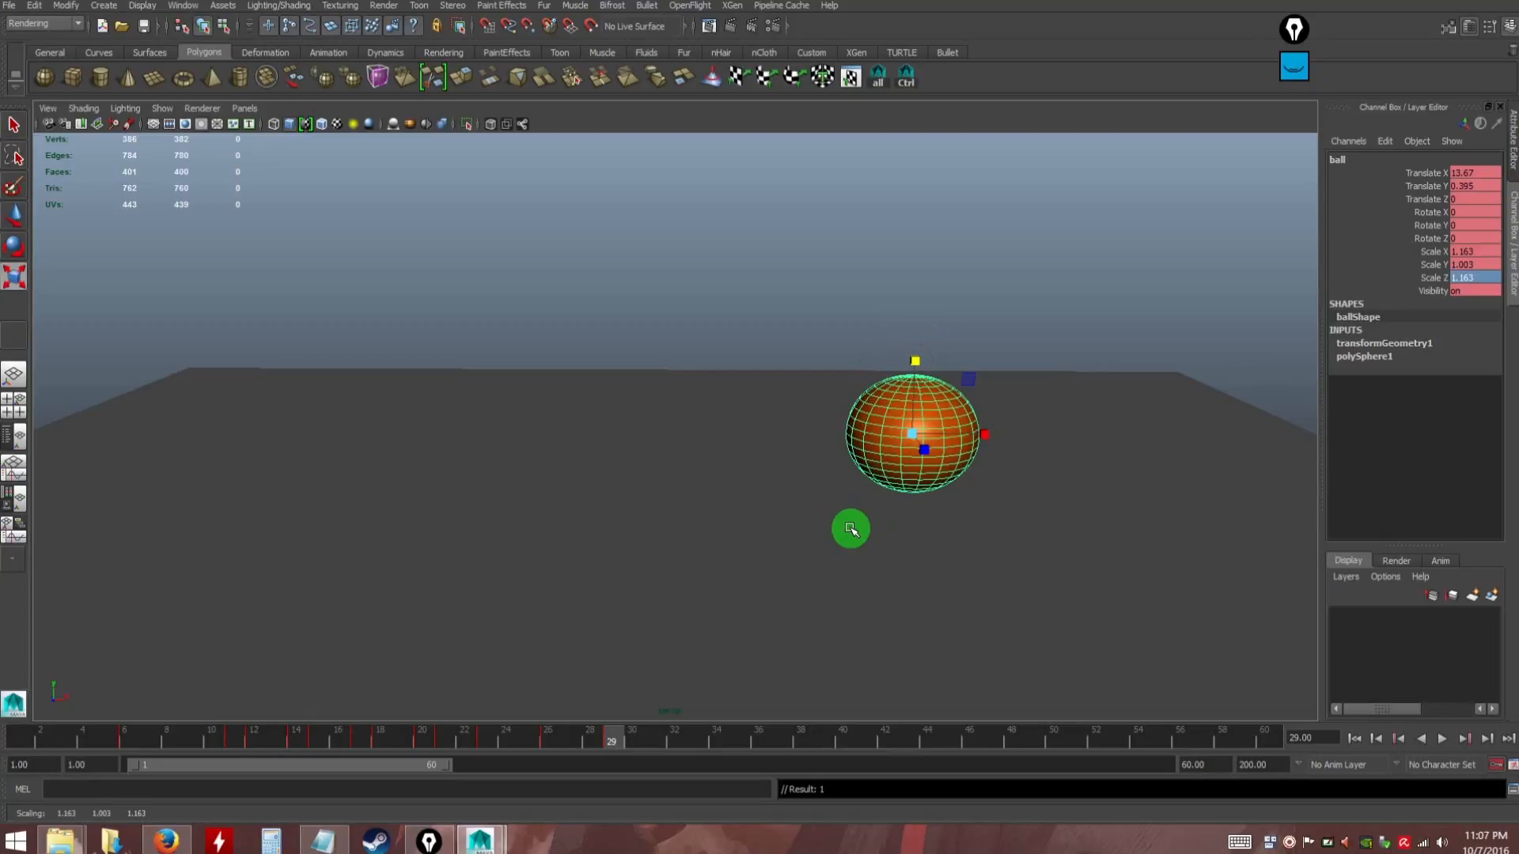
At frame 29, lower the flattened ball to about 0.004 on Translate Y so it meets the floor
key(w)
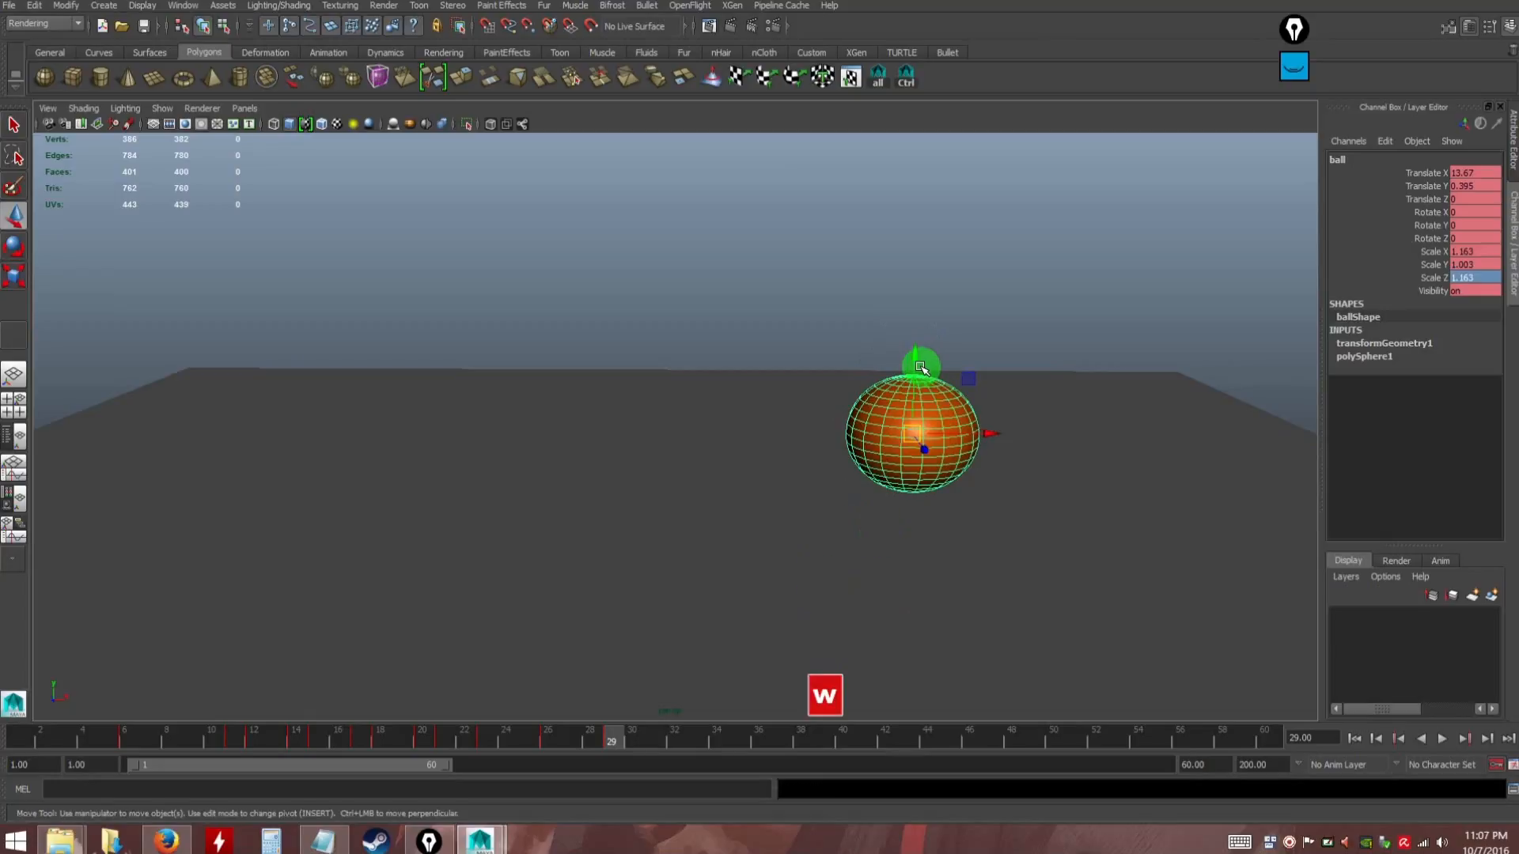
drag(915, 368, 913, 391)
alt+drag(871, 530, 834, 552)
mouse_move(577, 738)
mouse_down()
mouse_move(491, 736)
mouse_move(551, 743)
mouse_up()
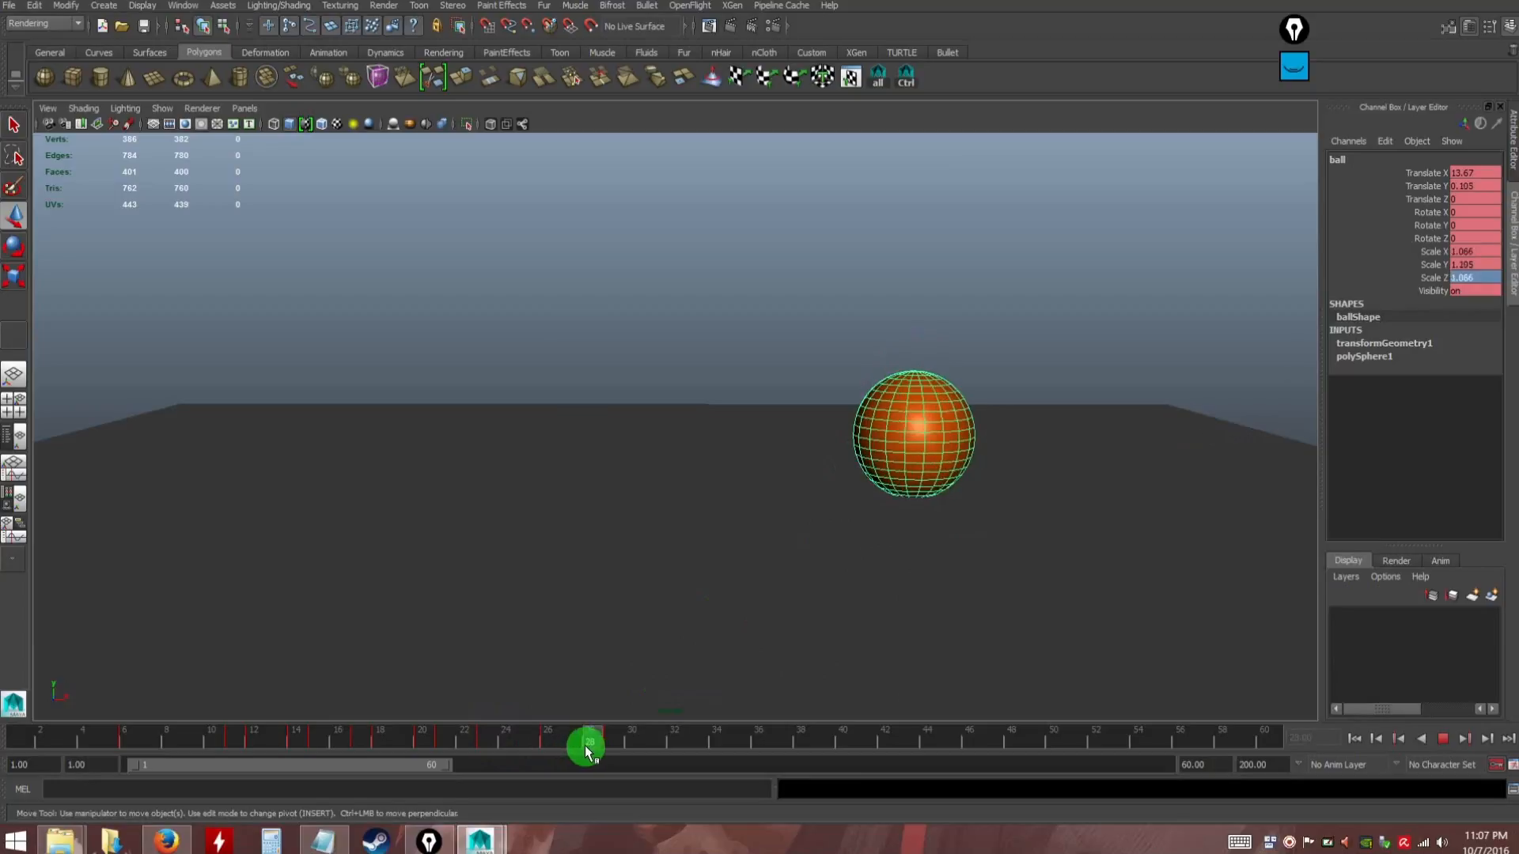
drag(616, 754, 602, 752)
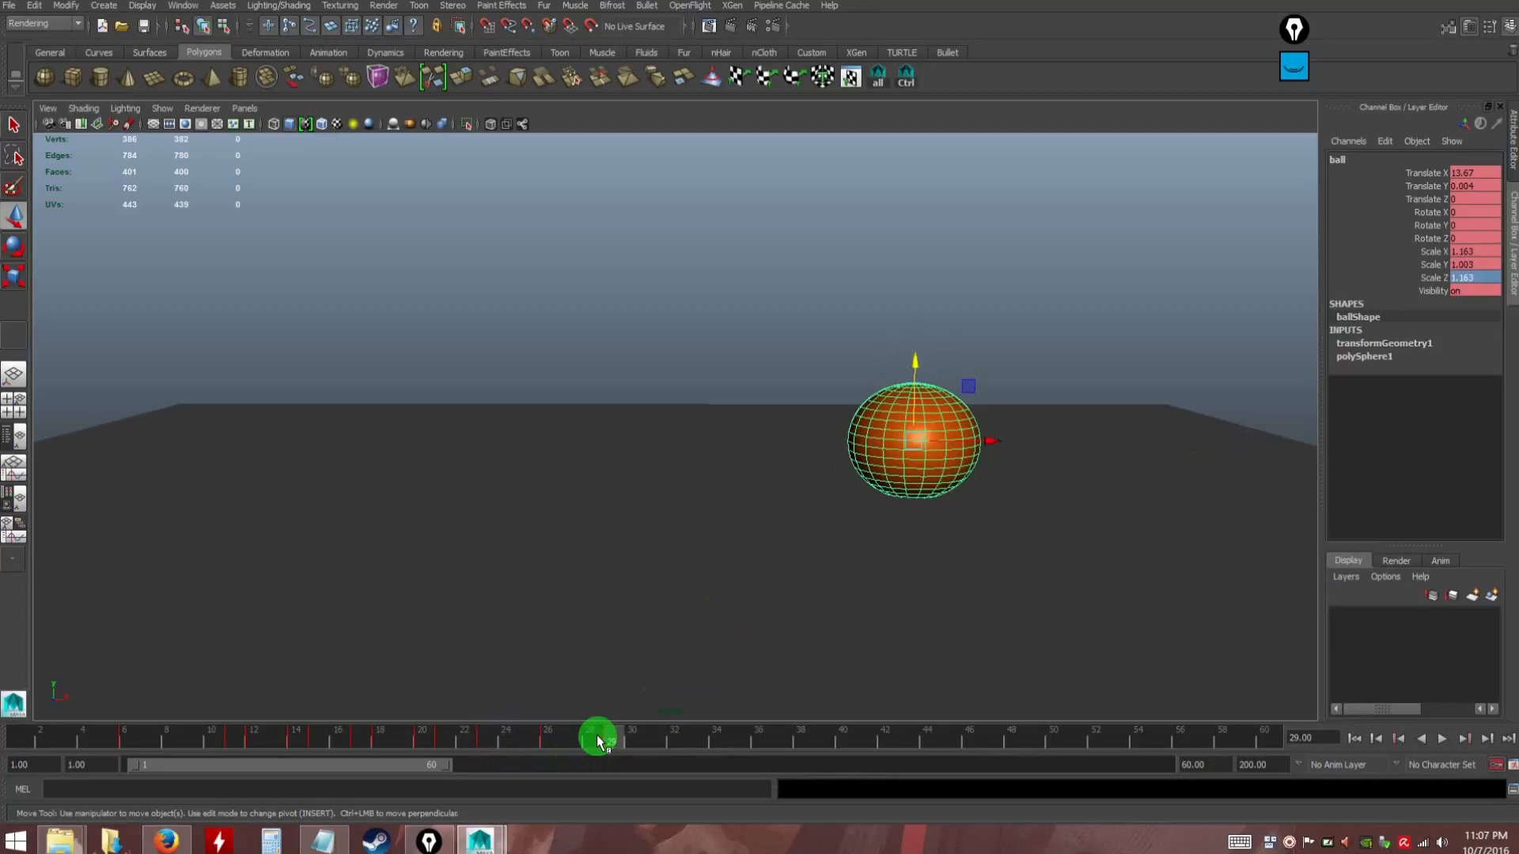
Key the ball at frame 32 and restore it to a scale of 1 on X, Y and Z
mouse_move(611, 746)
mouse_down()
mouse_move(533, 744)
mouse_move(632, 746)
mouse_up()
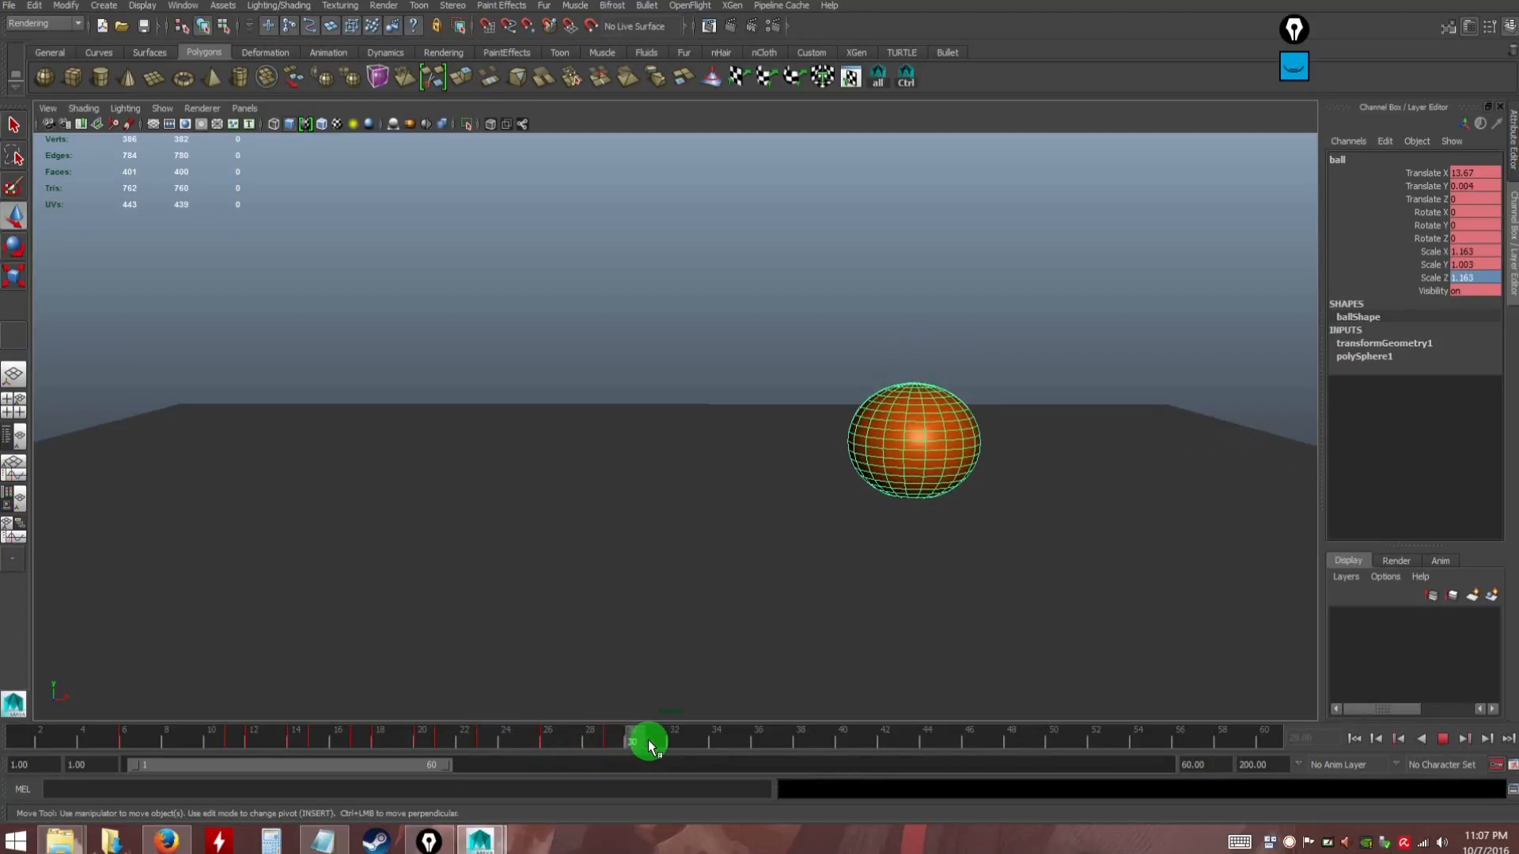
key(s)
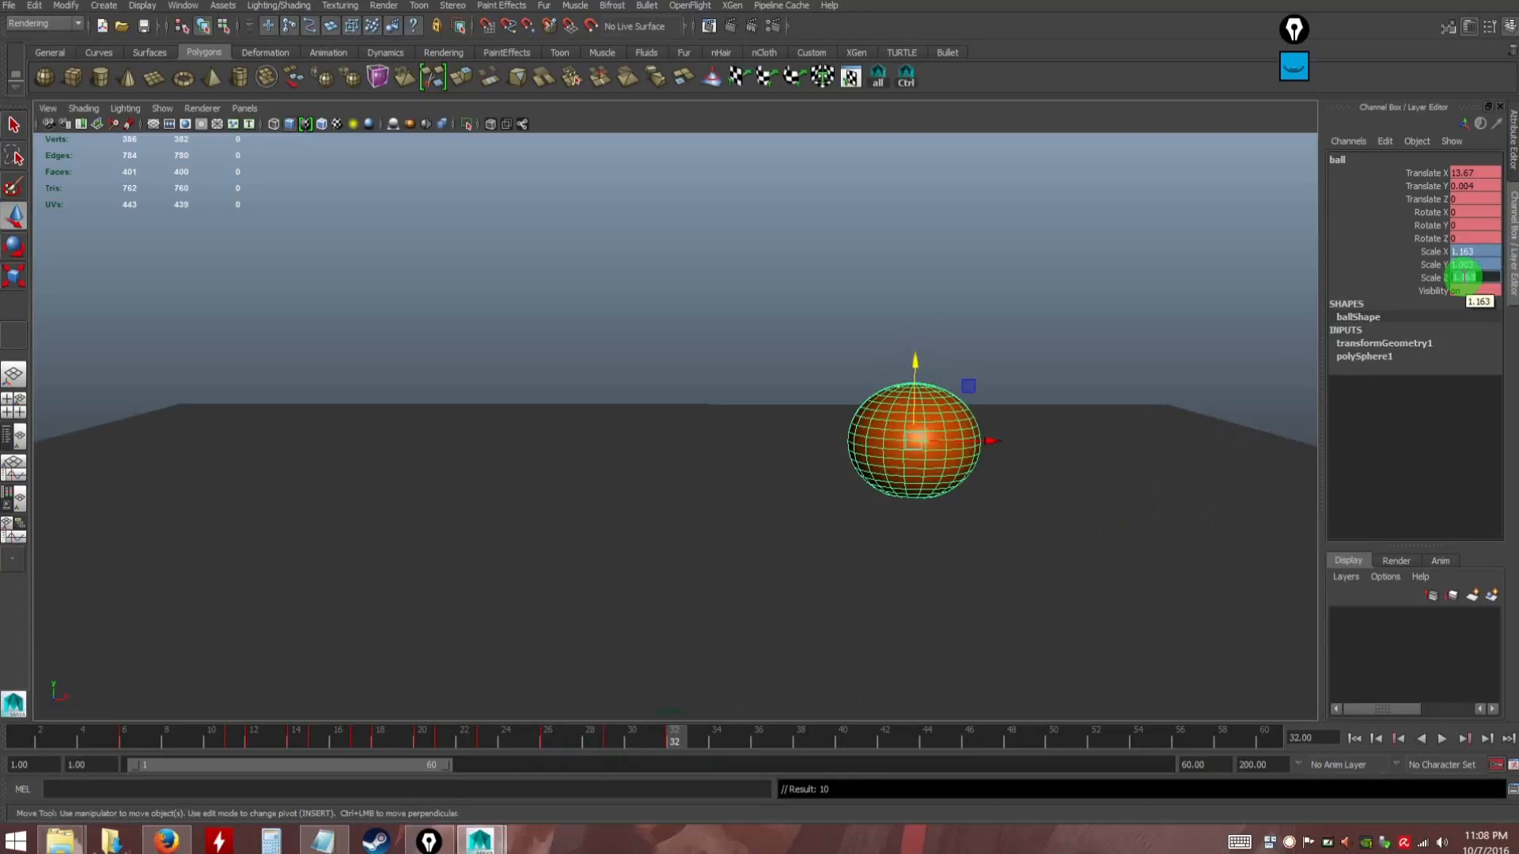
click(1461, 277)
text(1)
key(Return)
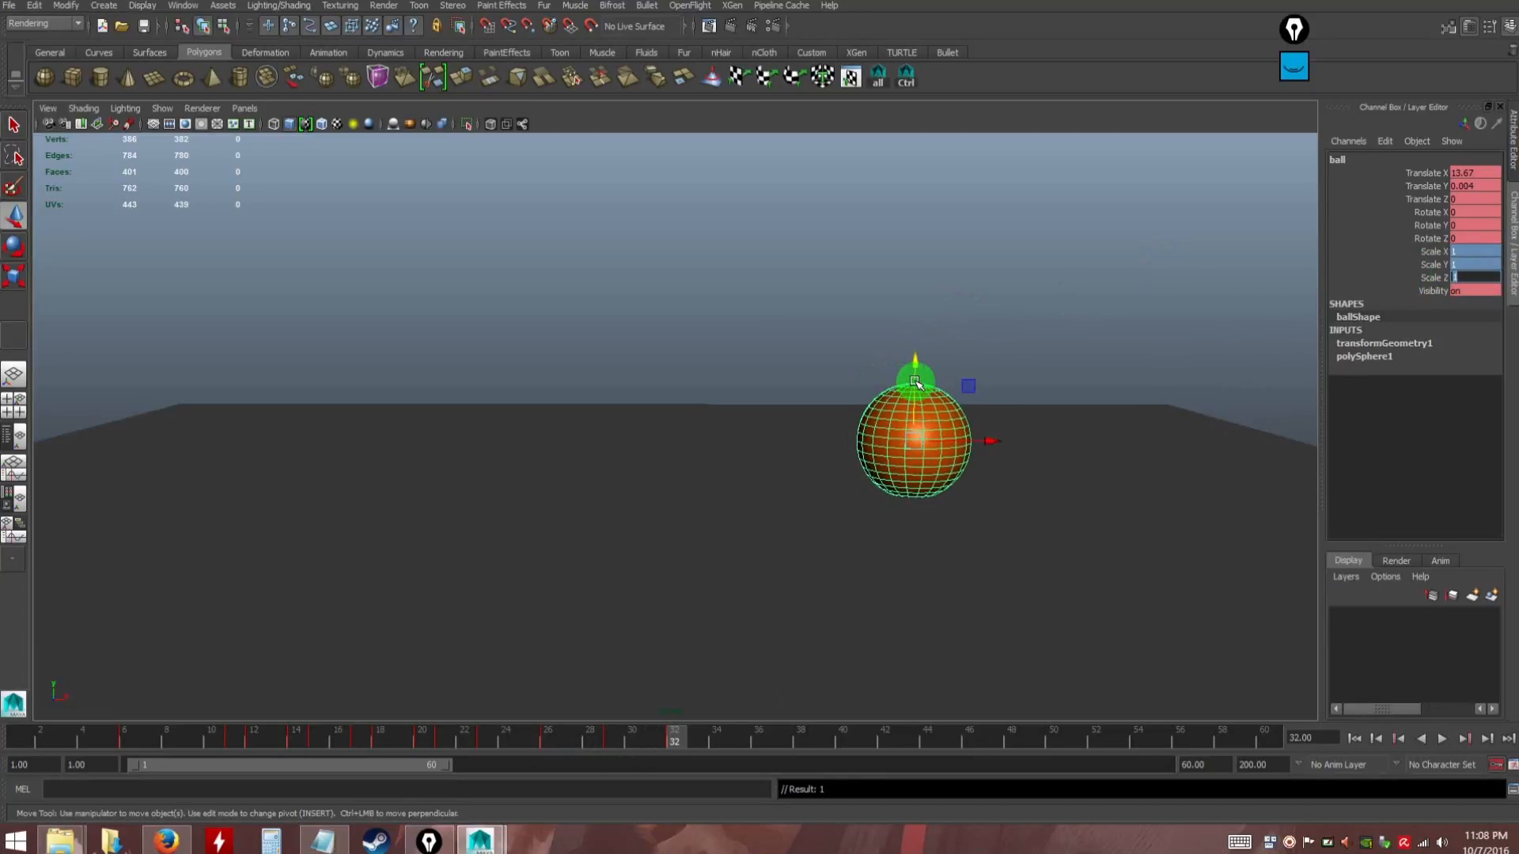
At frame 32, raise the round ball to about 0.059 on Translate Y so it rests on the floor
alt+right_drag(973, 475, 843, 556)
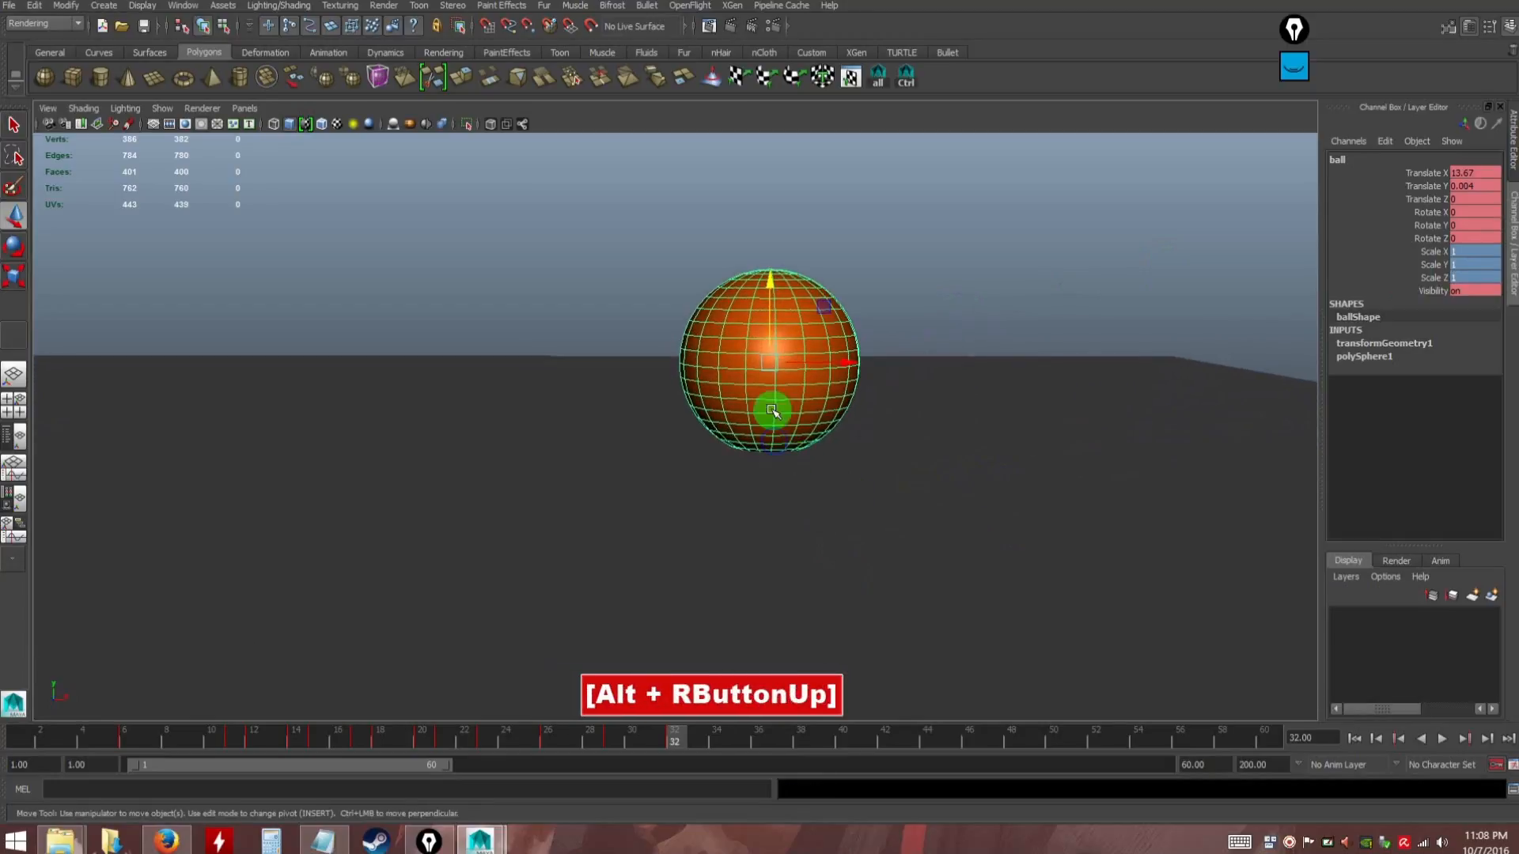
drag(769, 314, 762, 312)
click(922, 261)
alt+right_drag(974, 365, 766, 411)
alt+drag(766, 410, 810, 410)
alt+right_drag(810, 411, 823, 447)
mouse_move(829, 444)
alt+mouse_down()
mouse_move(832, 425)
mouse_move(838, 466)
alt+mouse_up()
alt+right_drag(837, 467, 871, 562)
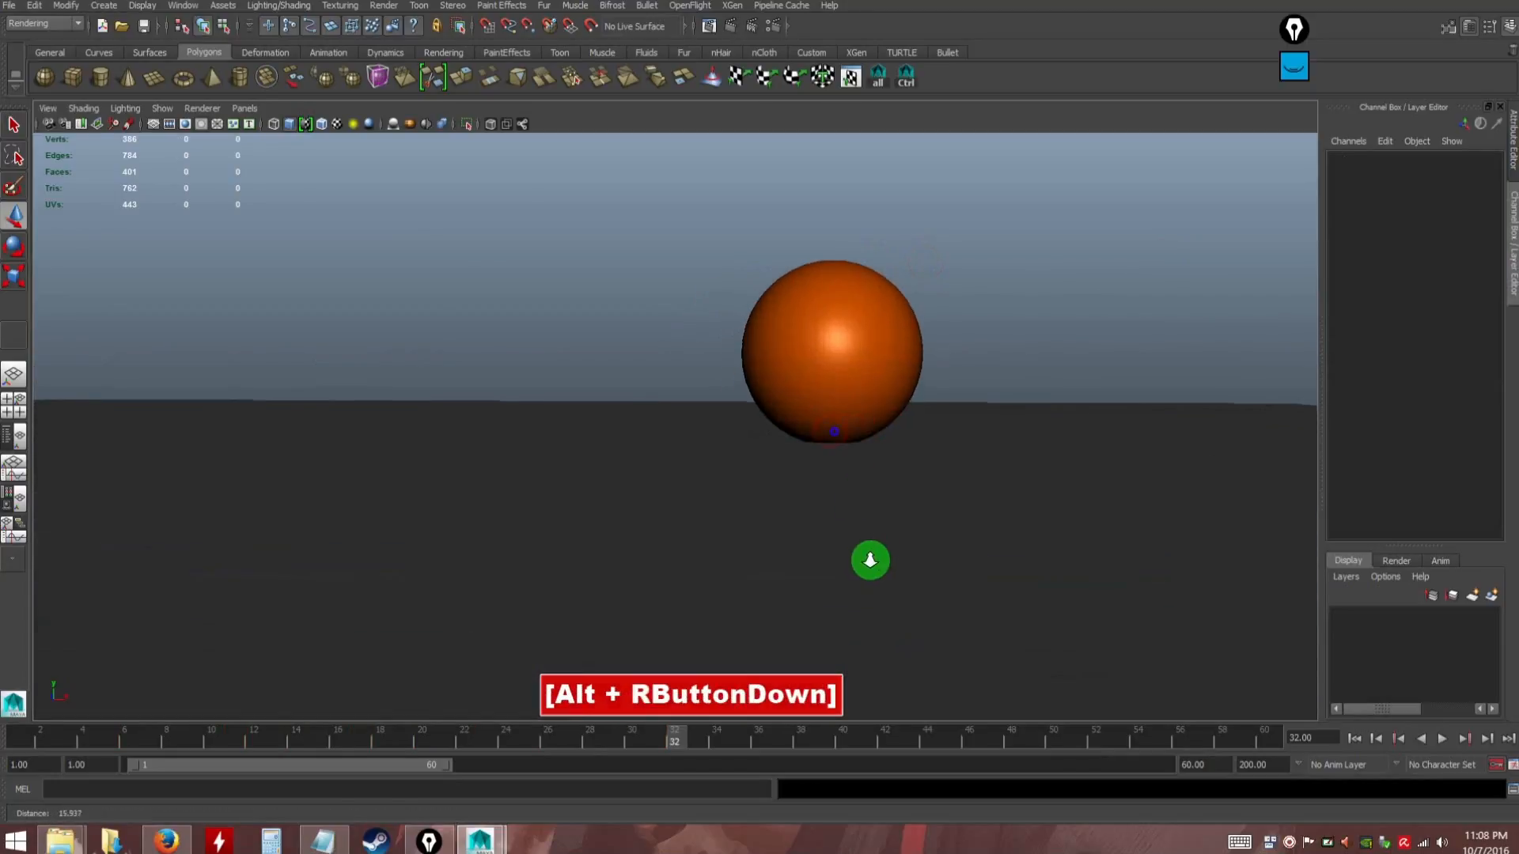
click(845, 359)
click(831, 306)
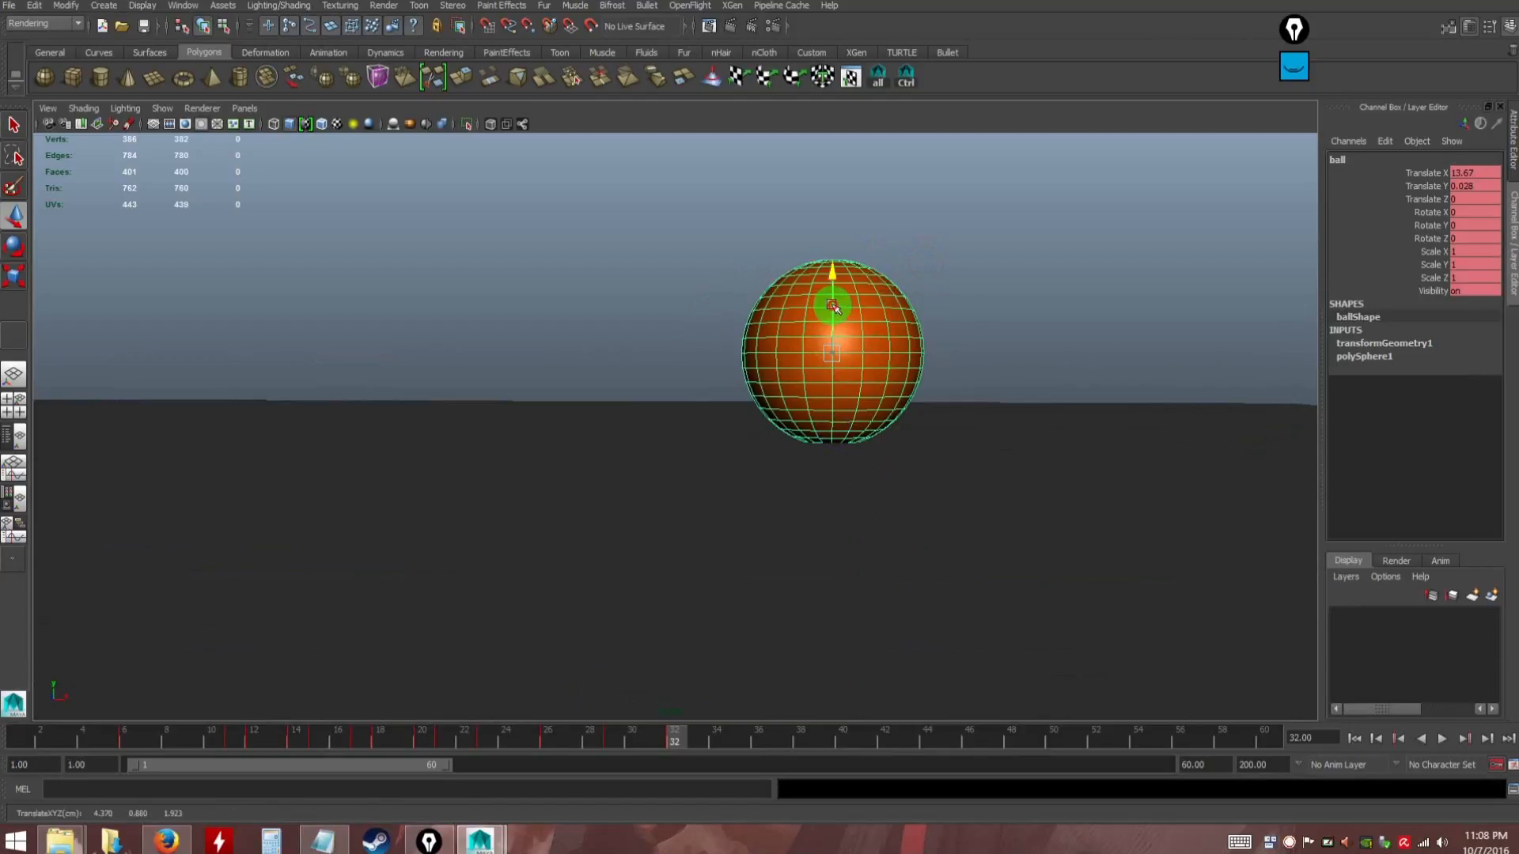
click(979, 316)
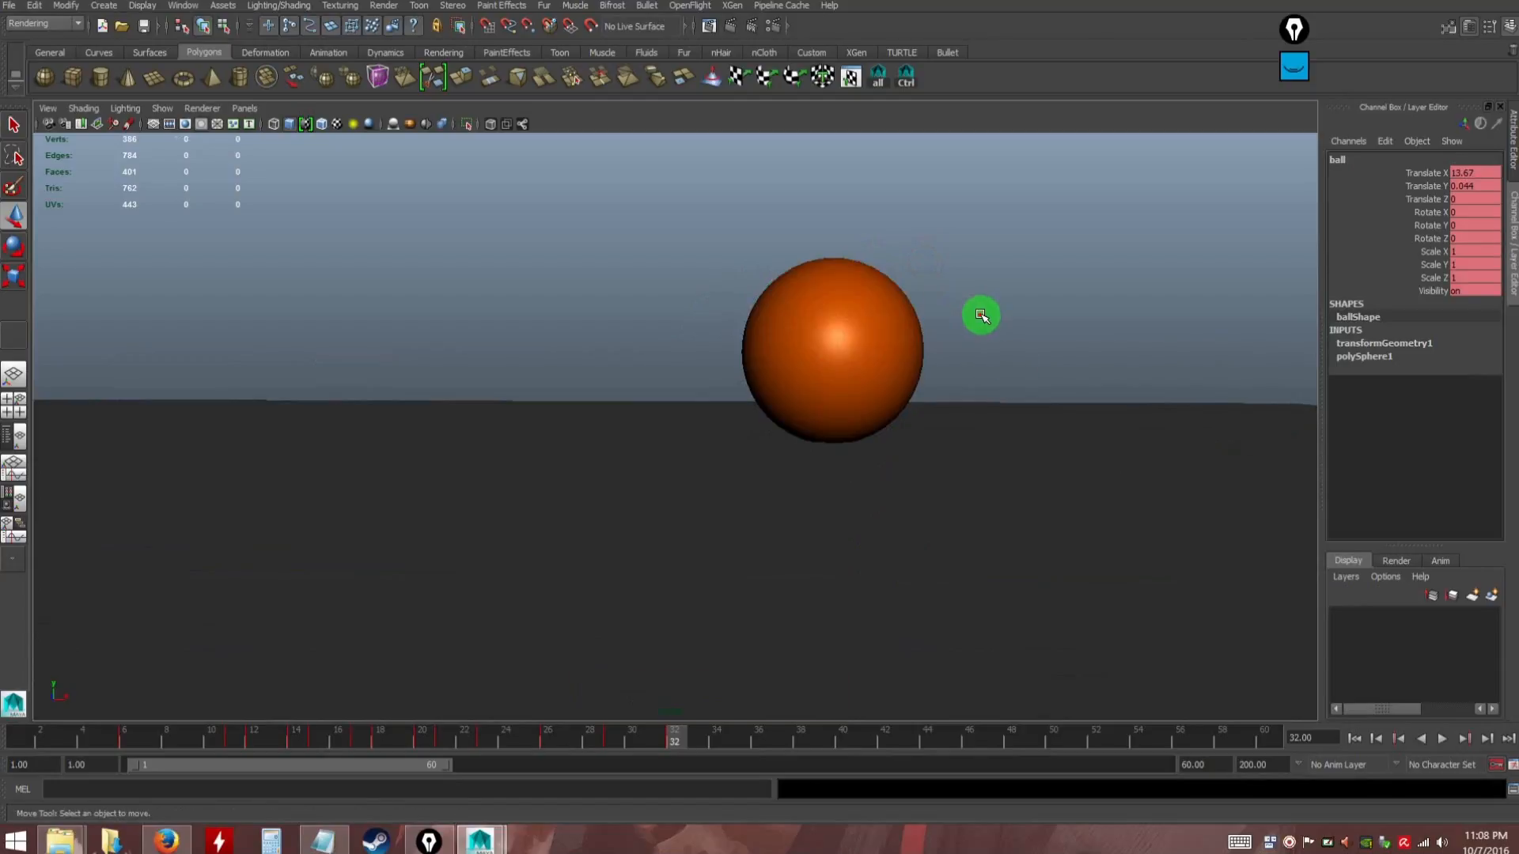
alt+right_drag(979, 314, 984, 334)
alt+drag(985, 334, 936, 301)
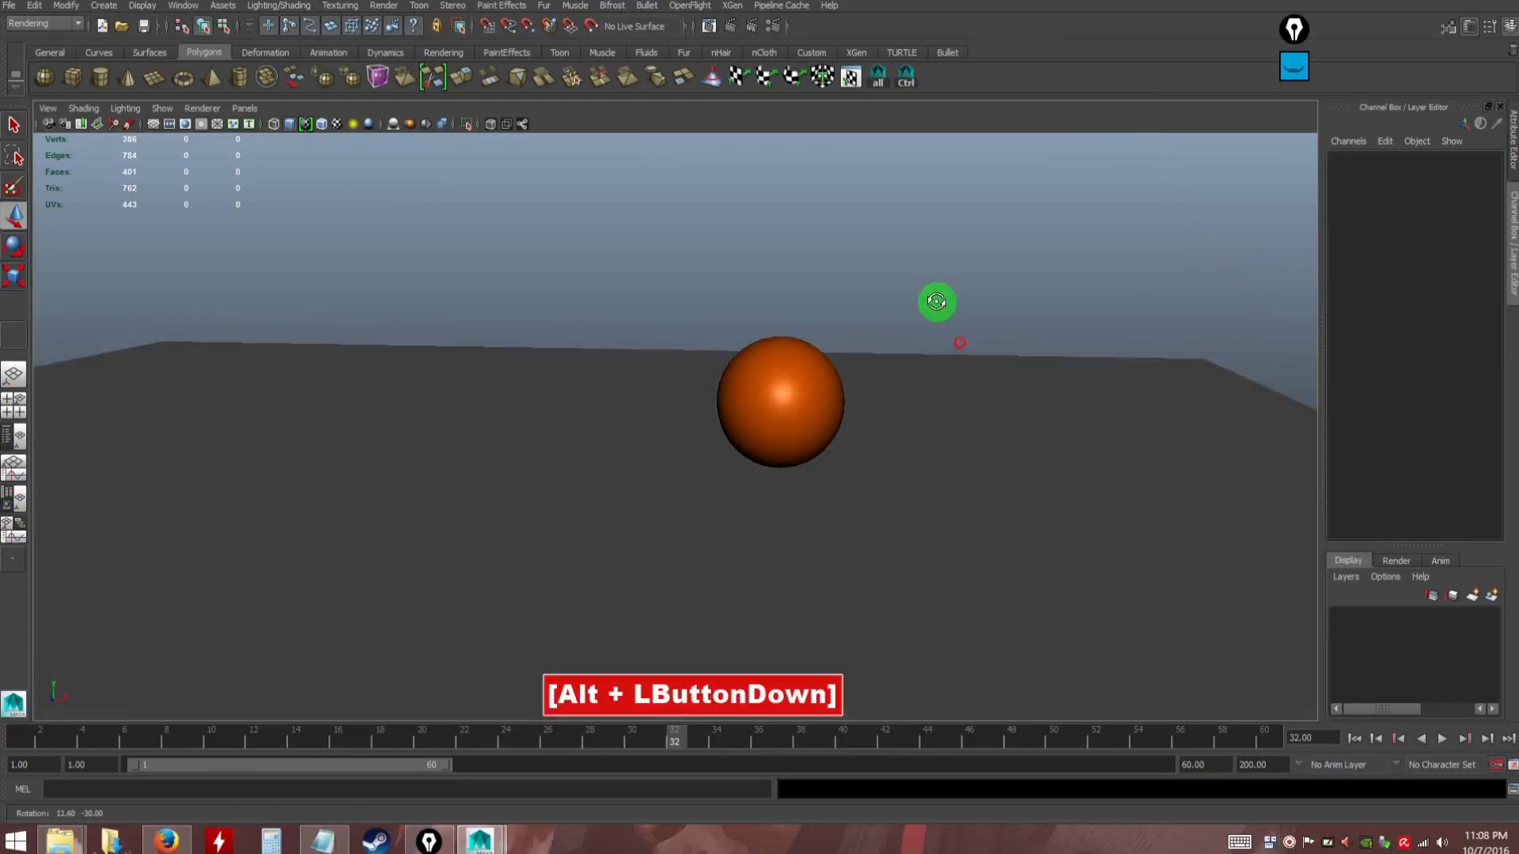
alt+right_drag(936, 301, 1007, 453)
alt+drag(1007, 453, 895, 377)
click(848, 329)
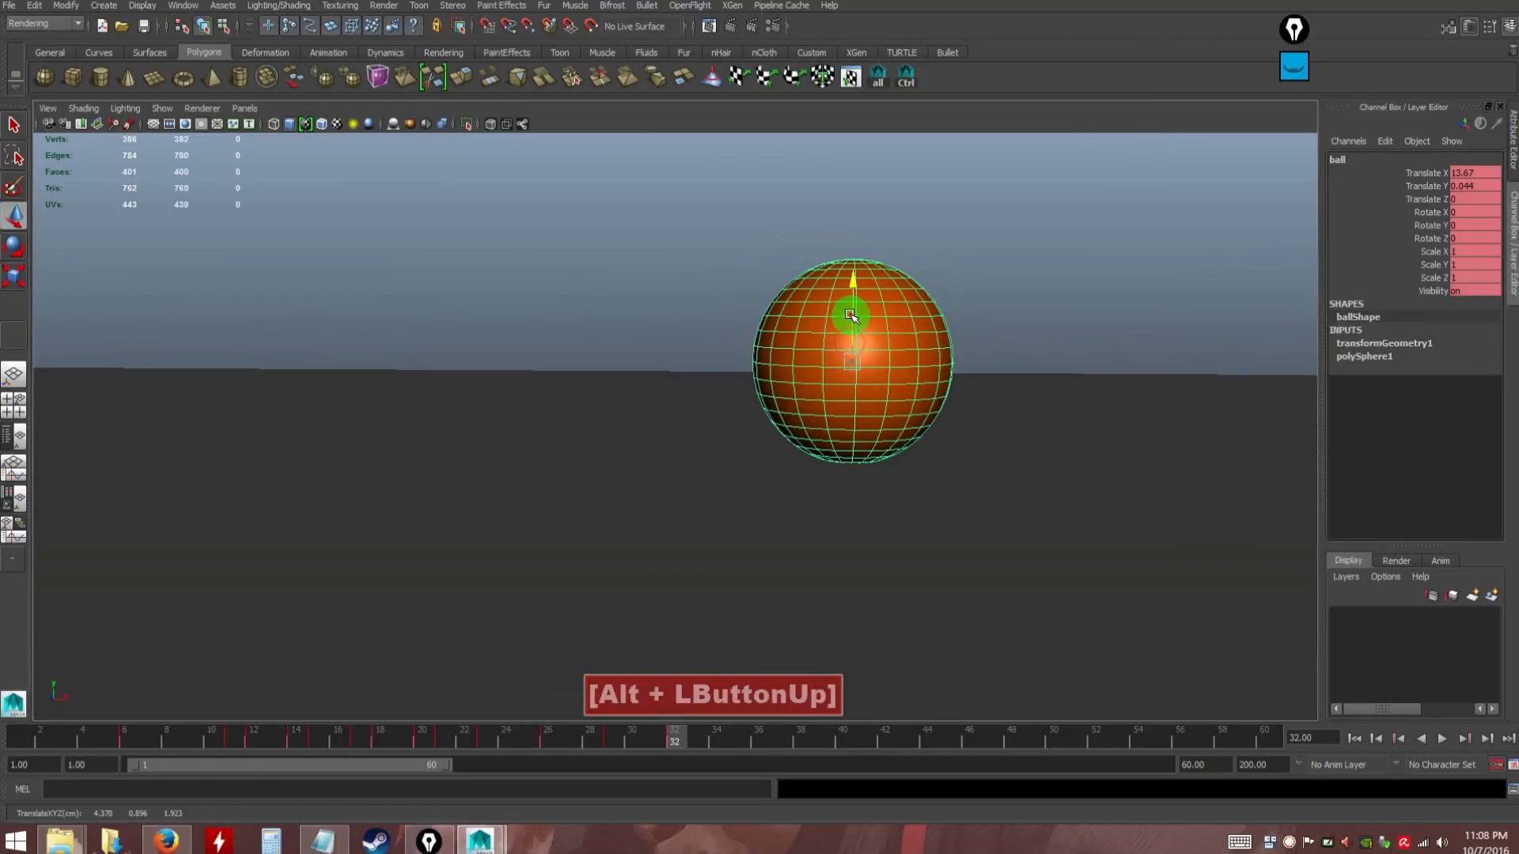
click(957, 285)
alt+right_drag(1048, 389, 867, 406)
alt+drag(867, 406, 871, 405)
alt+right_drag(870, 405, 669, 530)
alt+middle_drag(670, 530, 747, 514)
Play the animation and scrub the hops through to frame 31 to check the landing and settle
key(alt+v)
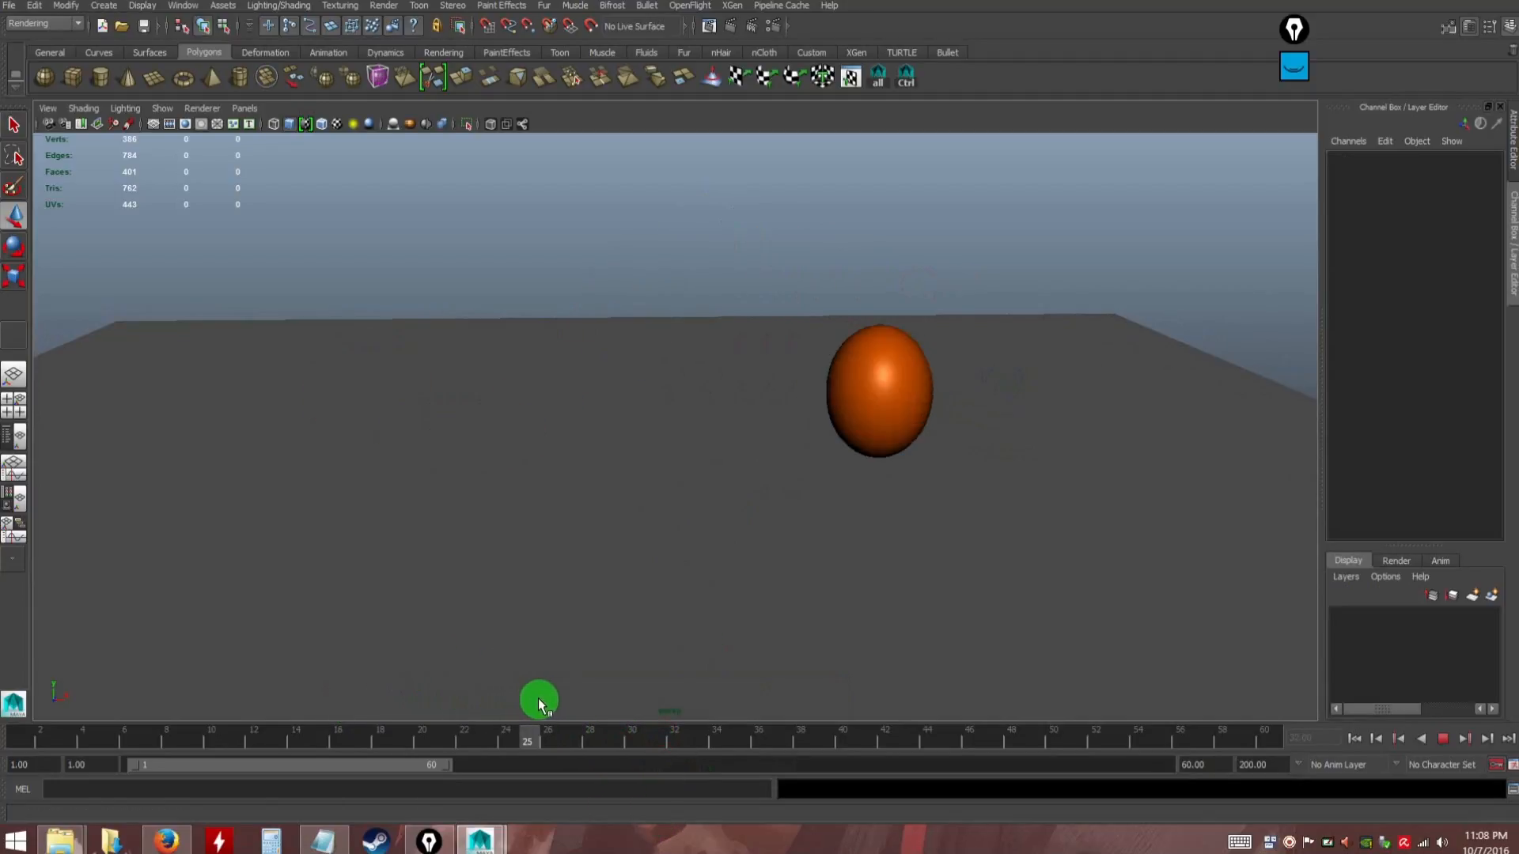
click(693, 734)
alt+drag(726, 521, 724, 519)
click(910, 375)
alt+middle_drag(665, 481, 736, 549)
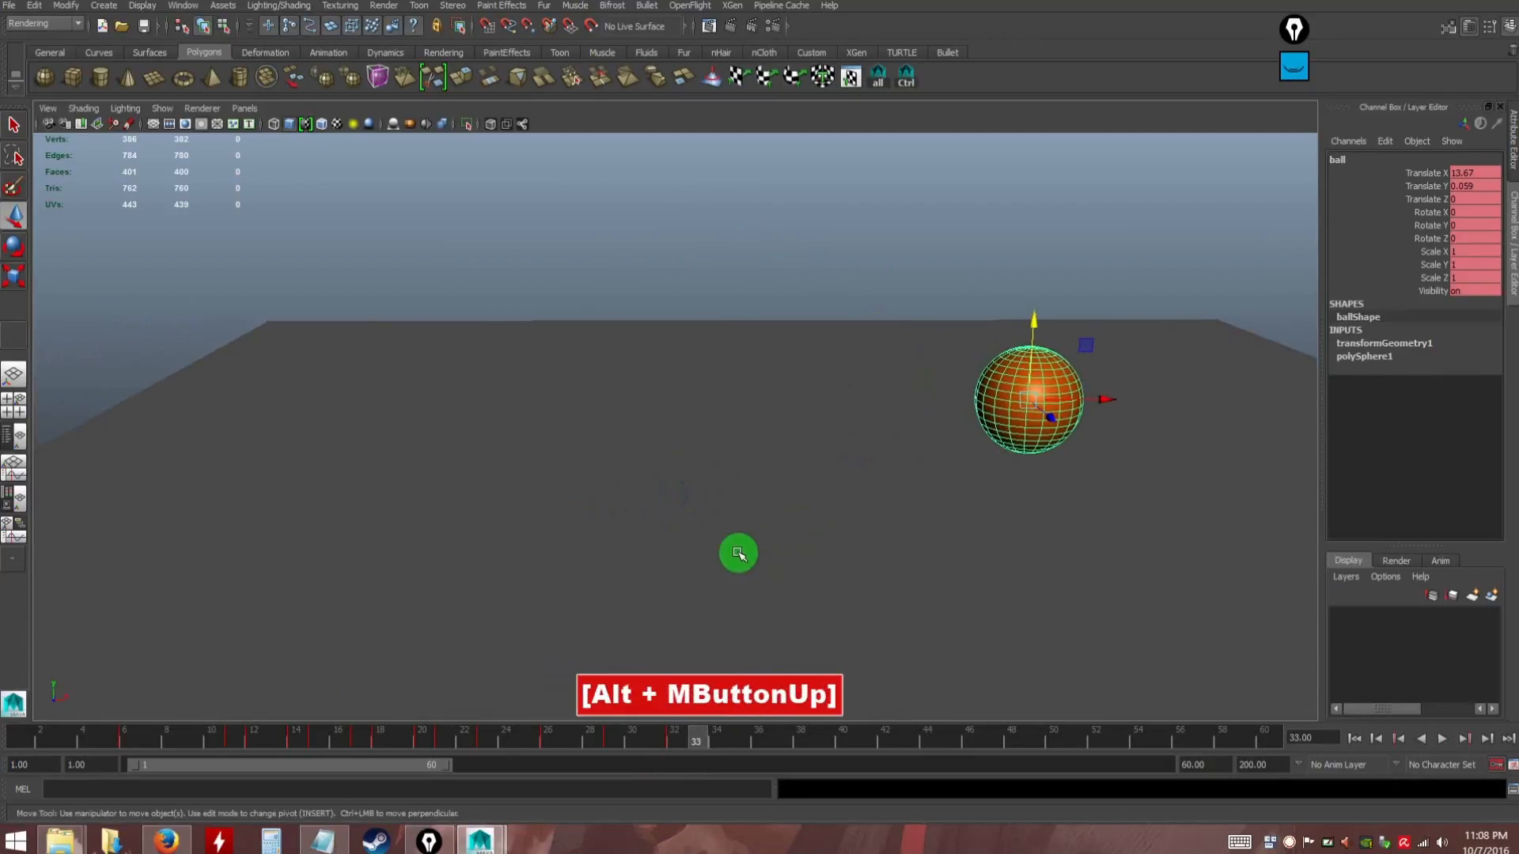
key(alt+v)
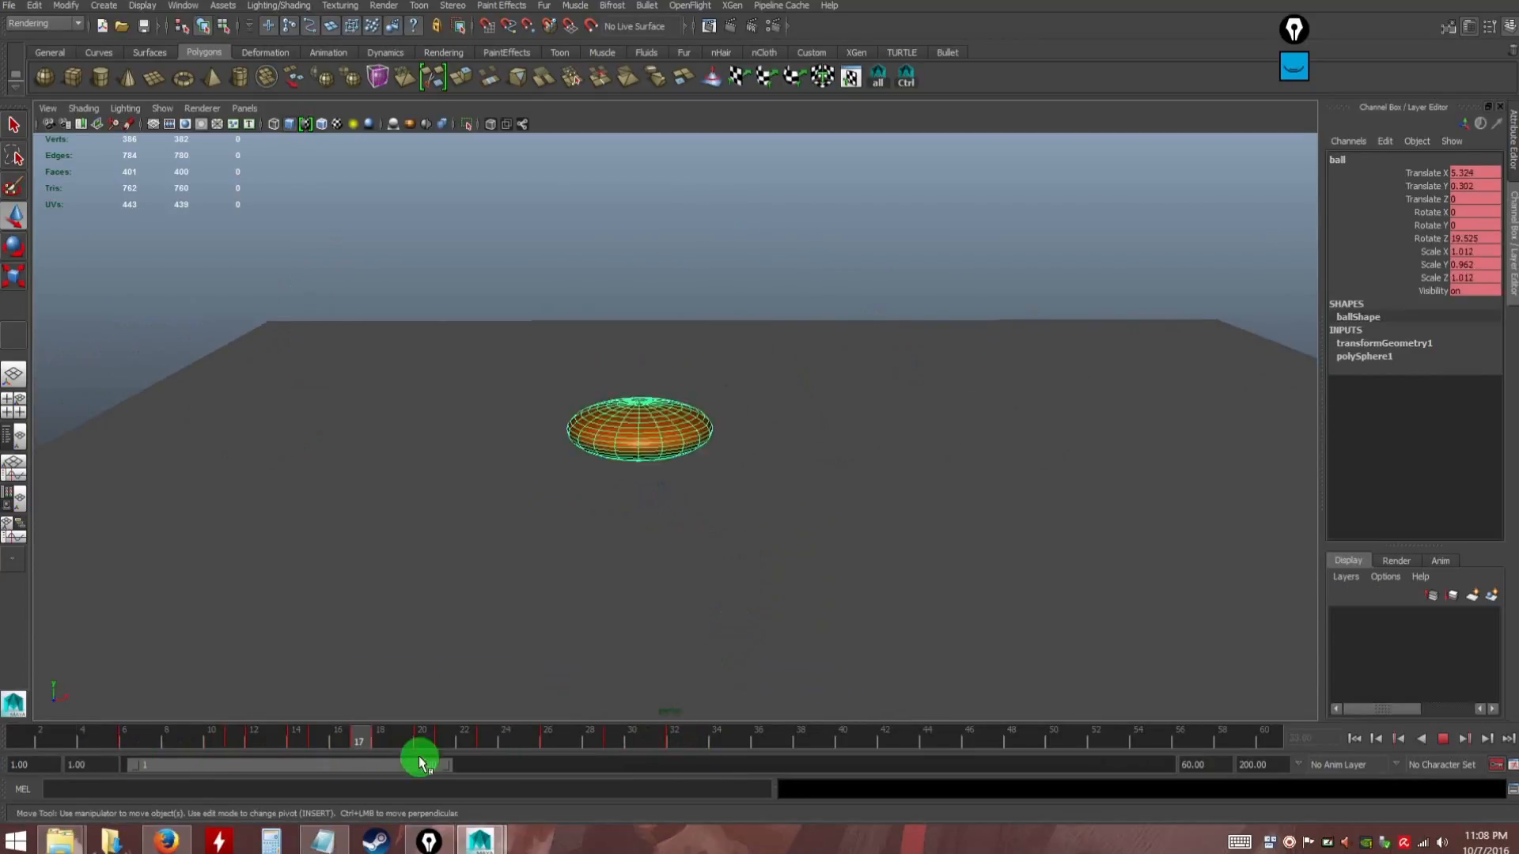
drag(564, 756, 703, 744)
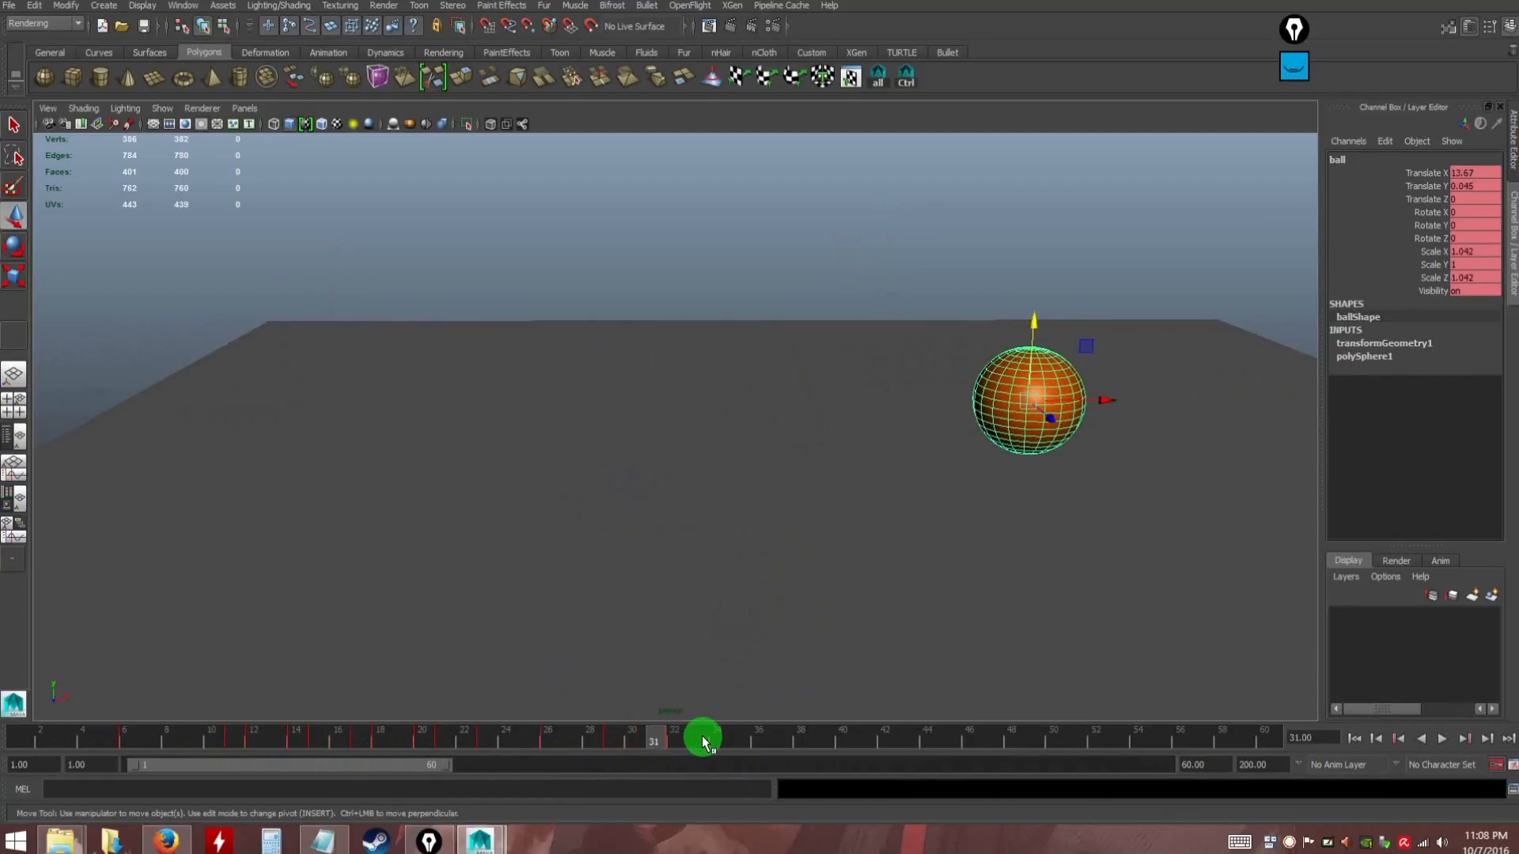
Enable Stepped Preview for the timeline and play the key poses from the first frame
right_drag(690, 742, 720, 701)
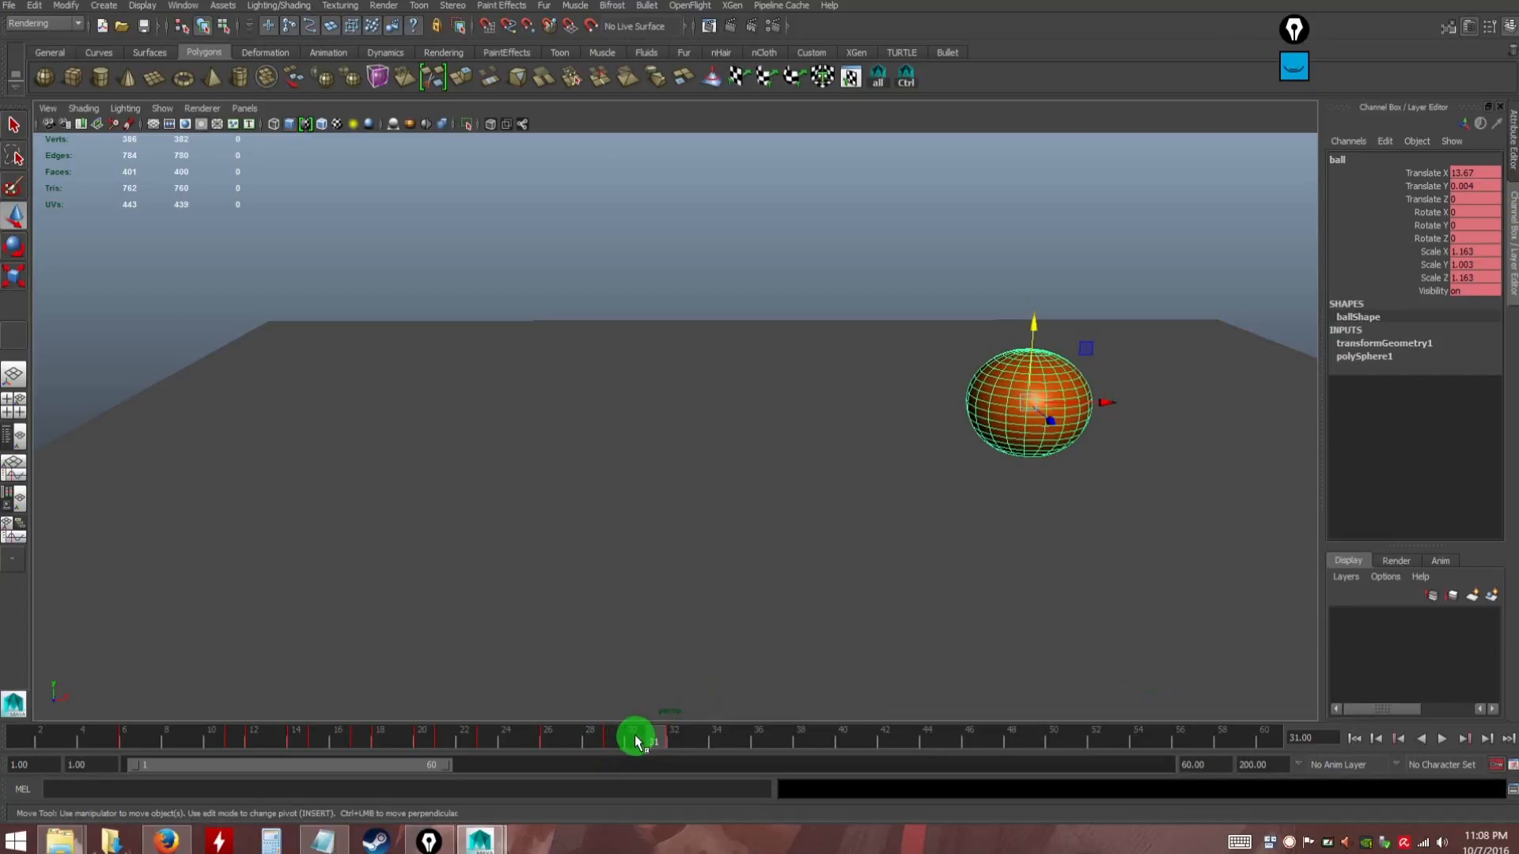
drag(611, 740, 60, 742)
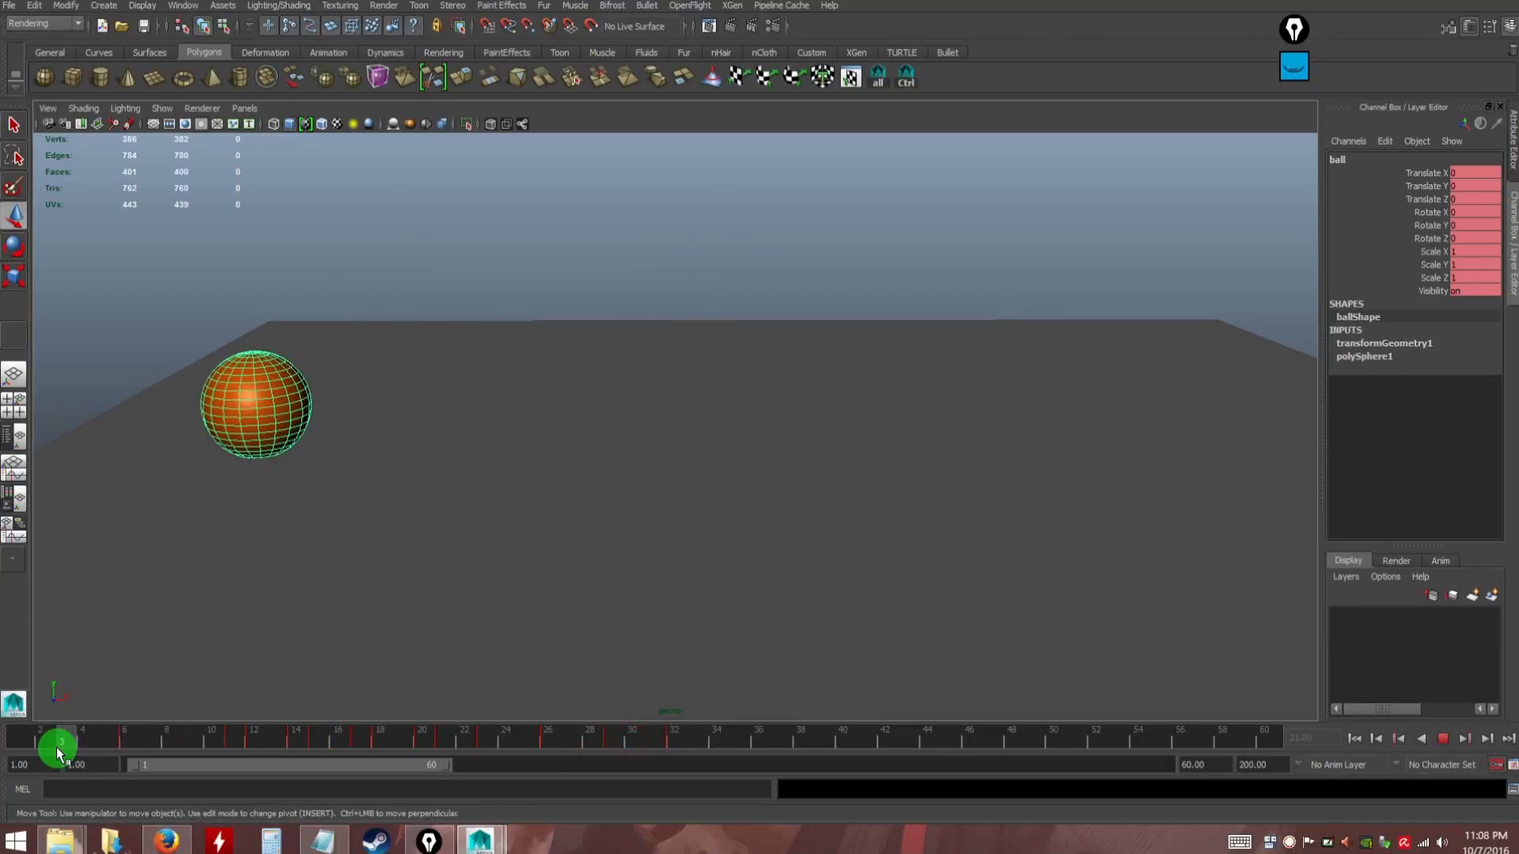
click(1354, 741)
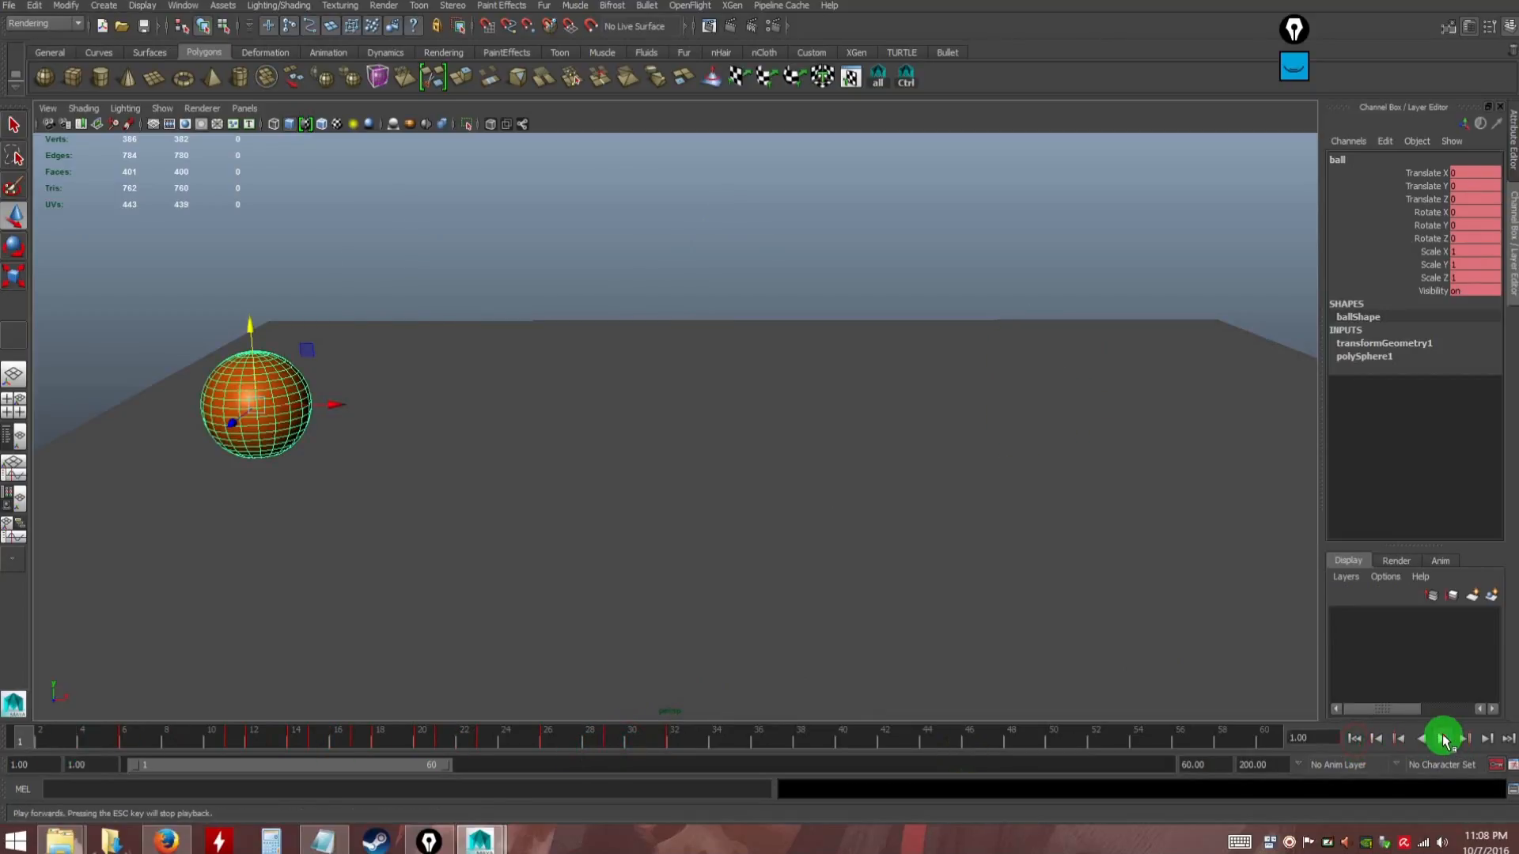
click(1443, 740)
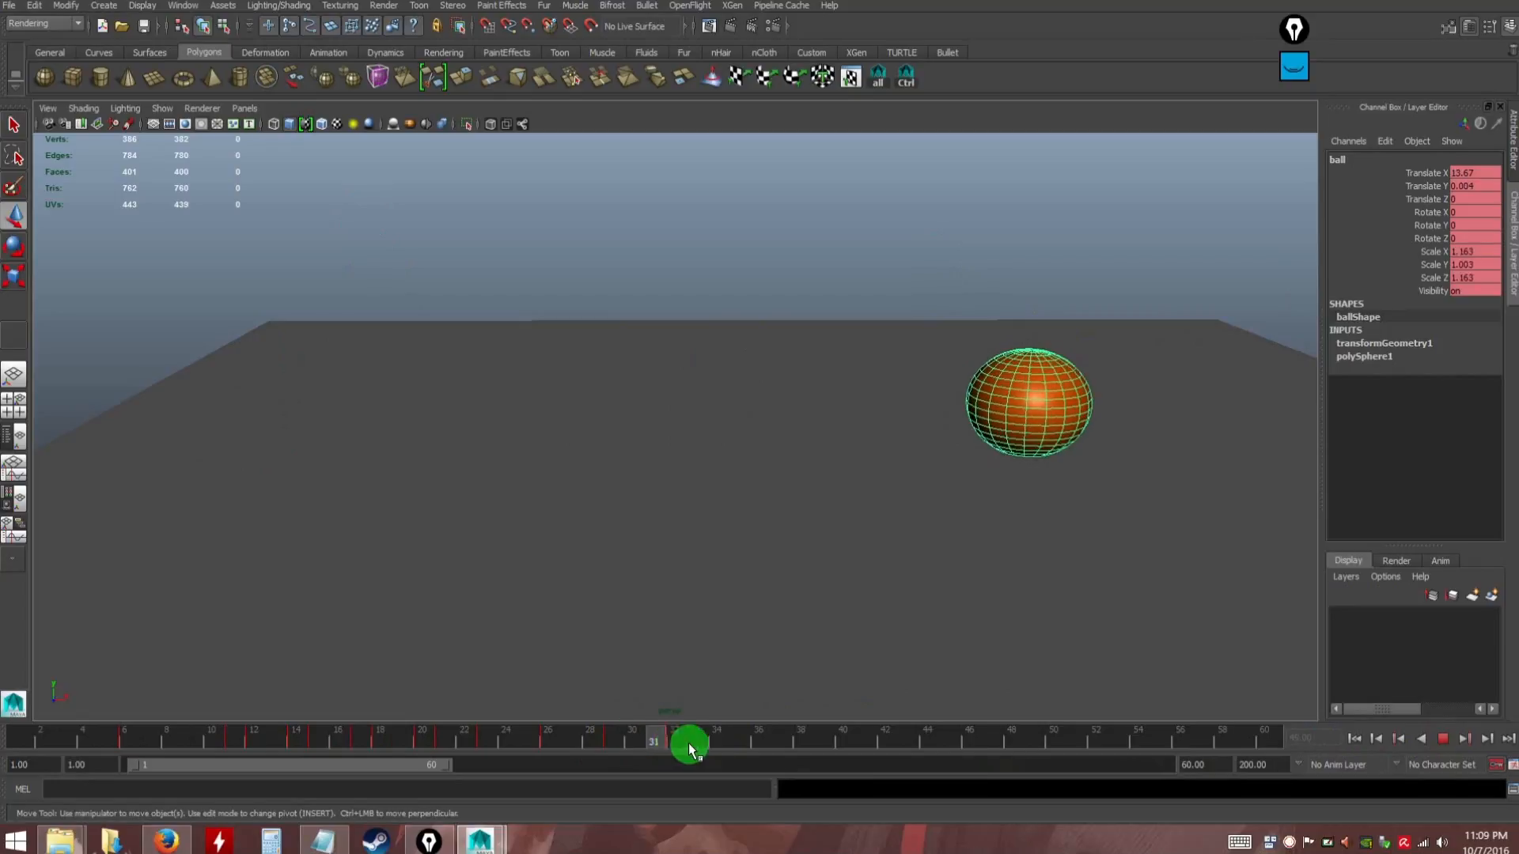
click(621, 737)
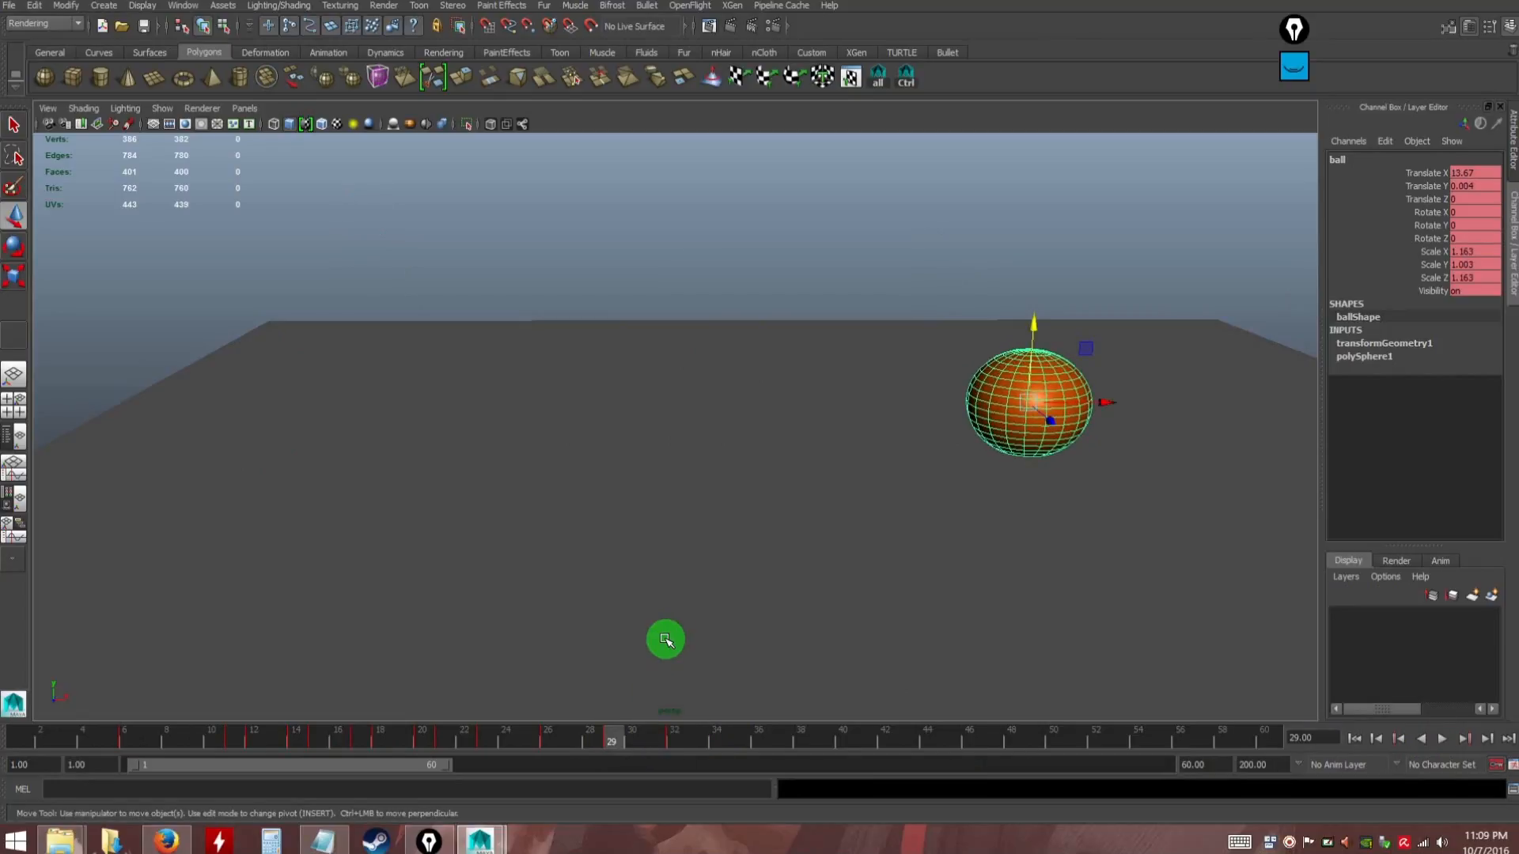
Replay the stepped animation and scrub back and forth through its poses to examine the timing of the hops
alt+right_drag(713, 605, 668, 546)
alt+drag(668, 546, 672, 536)
alt+right_drag(672, 535, 675, 539)
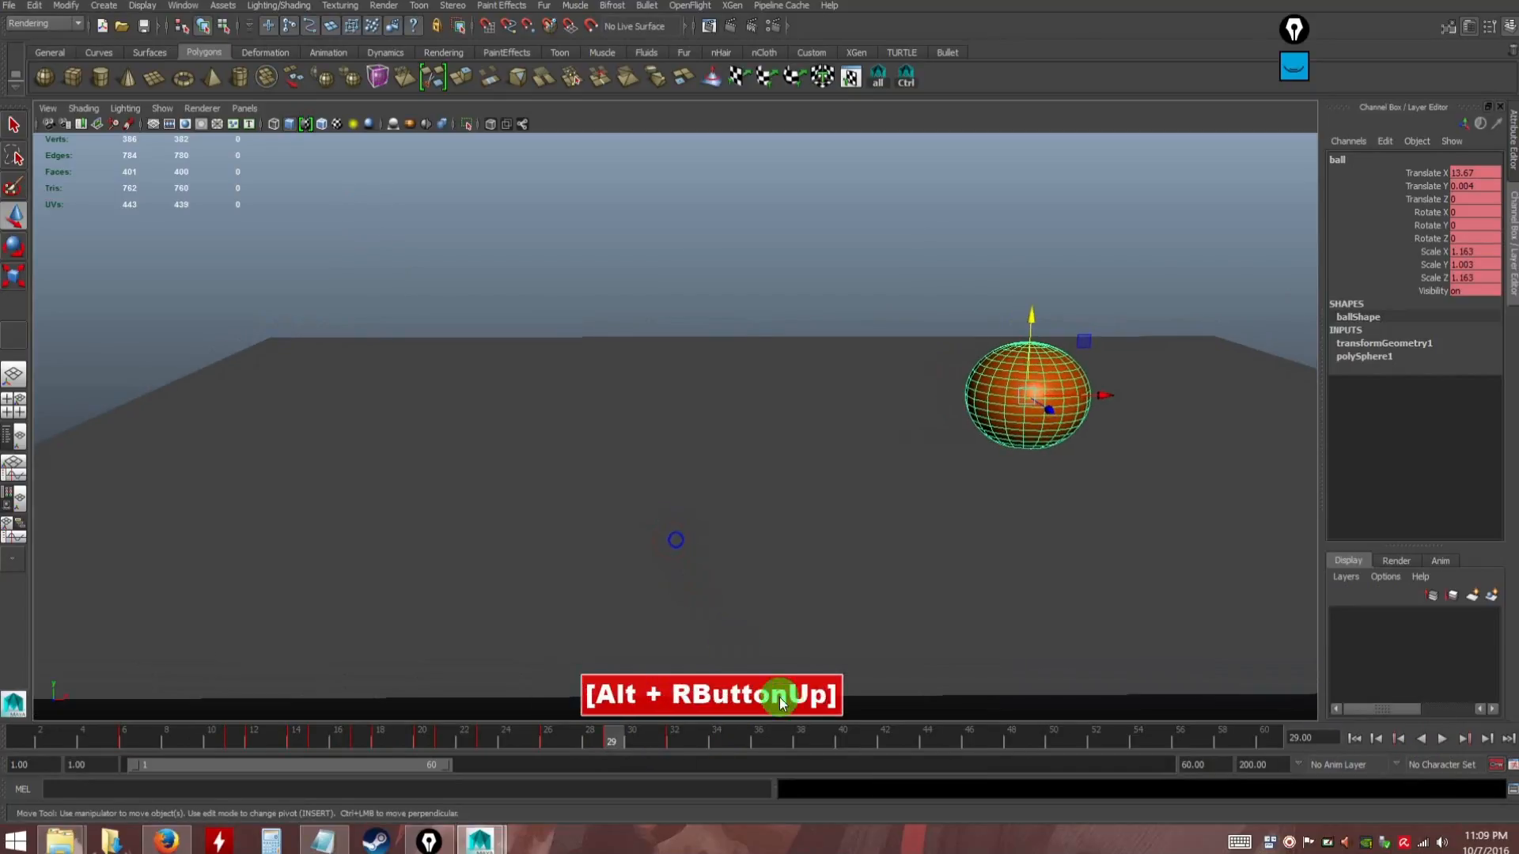
right_click(706, 742)
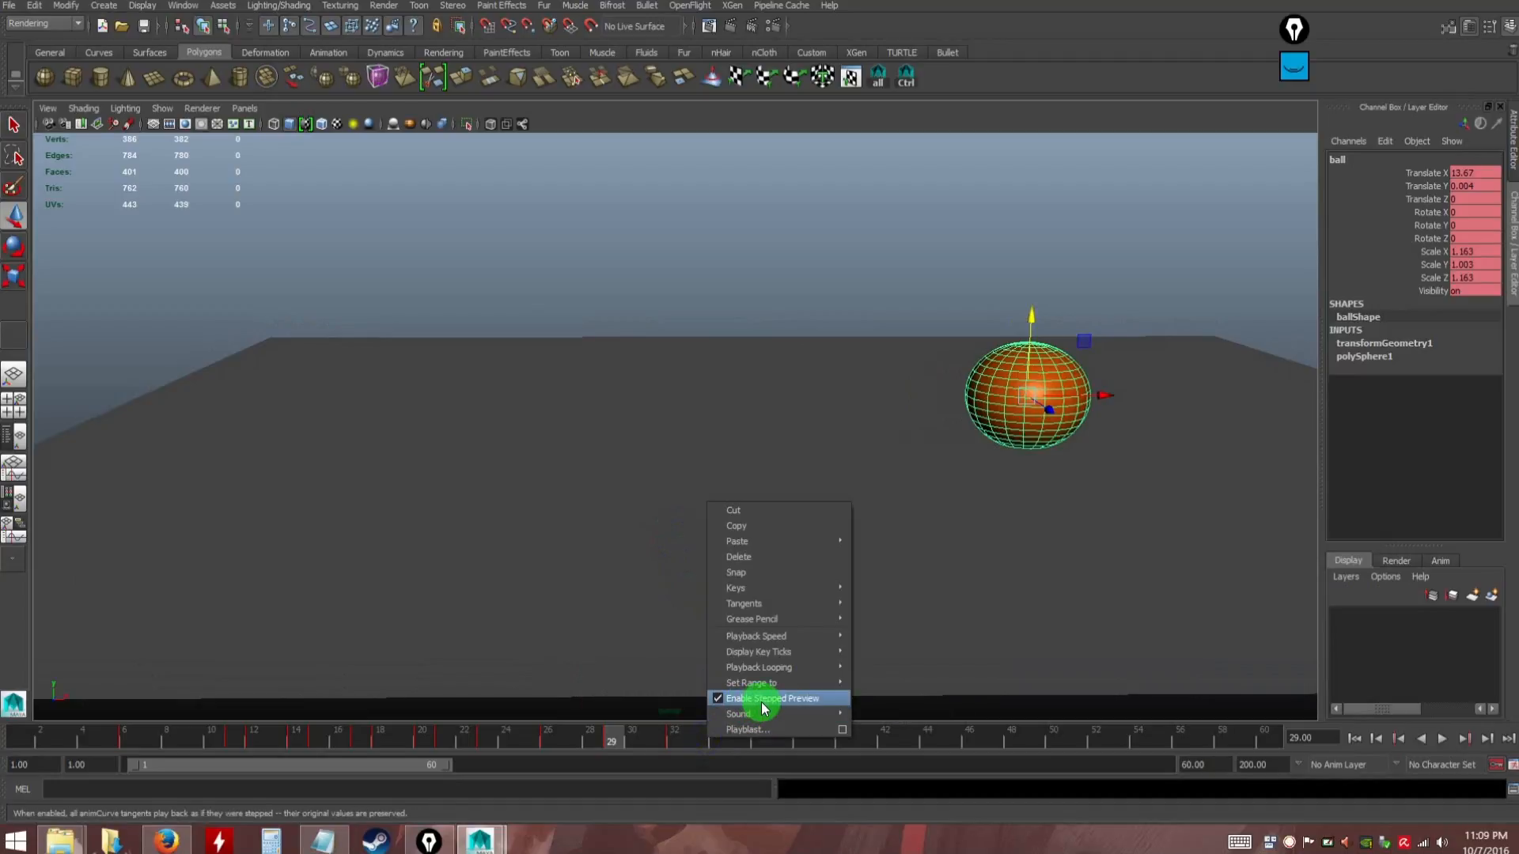
click(674, 740)
drag(670, 742, 132, 738)
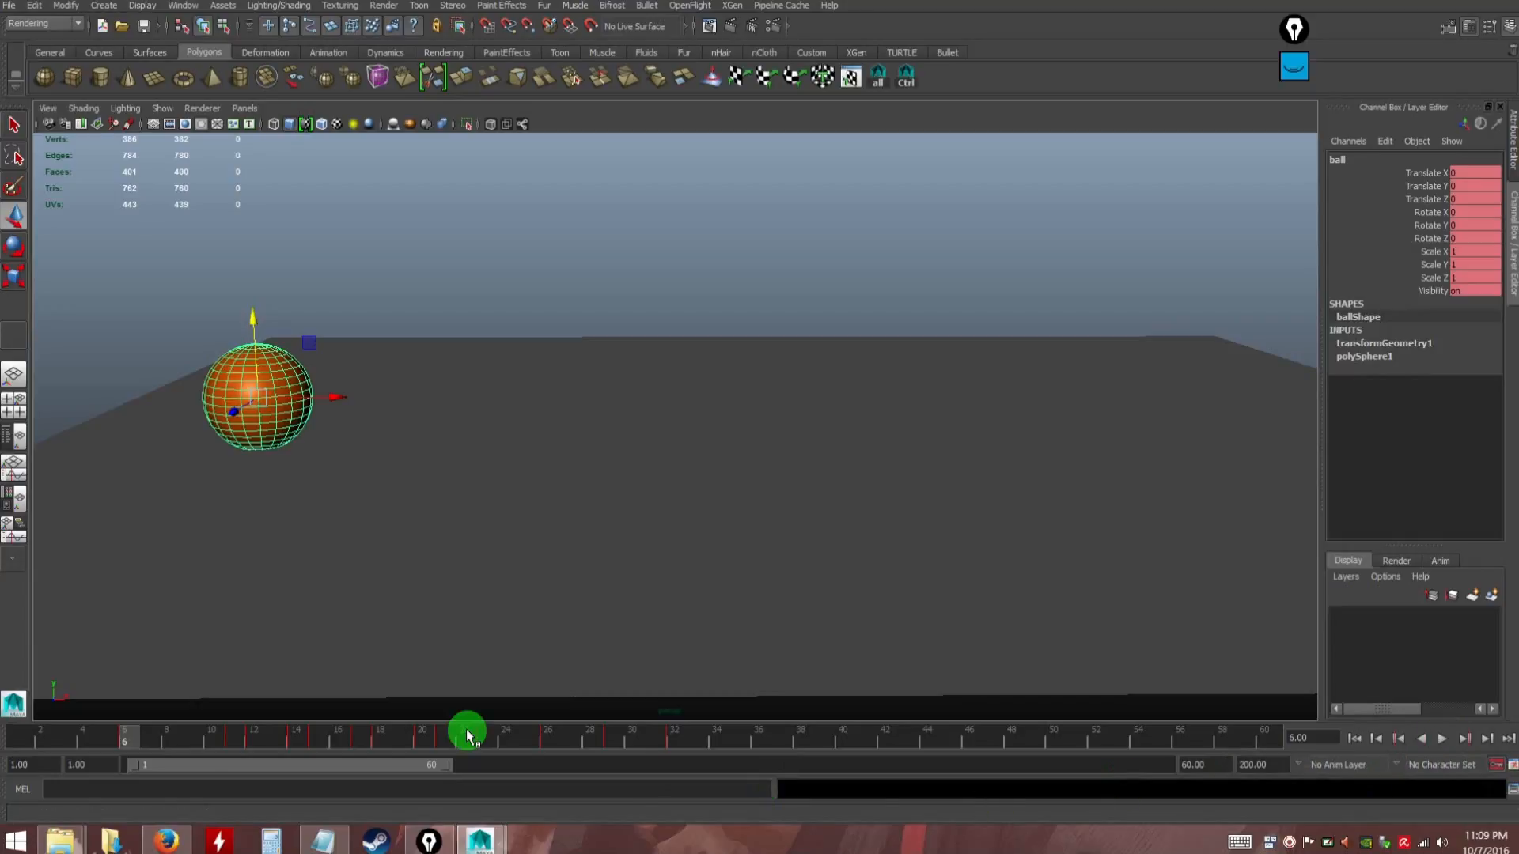
drag(83, 750, 126, 741)
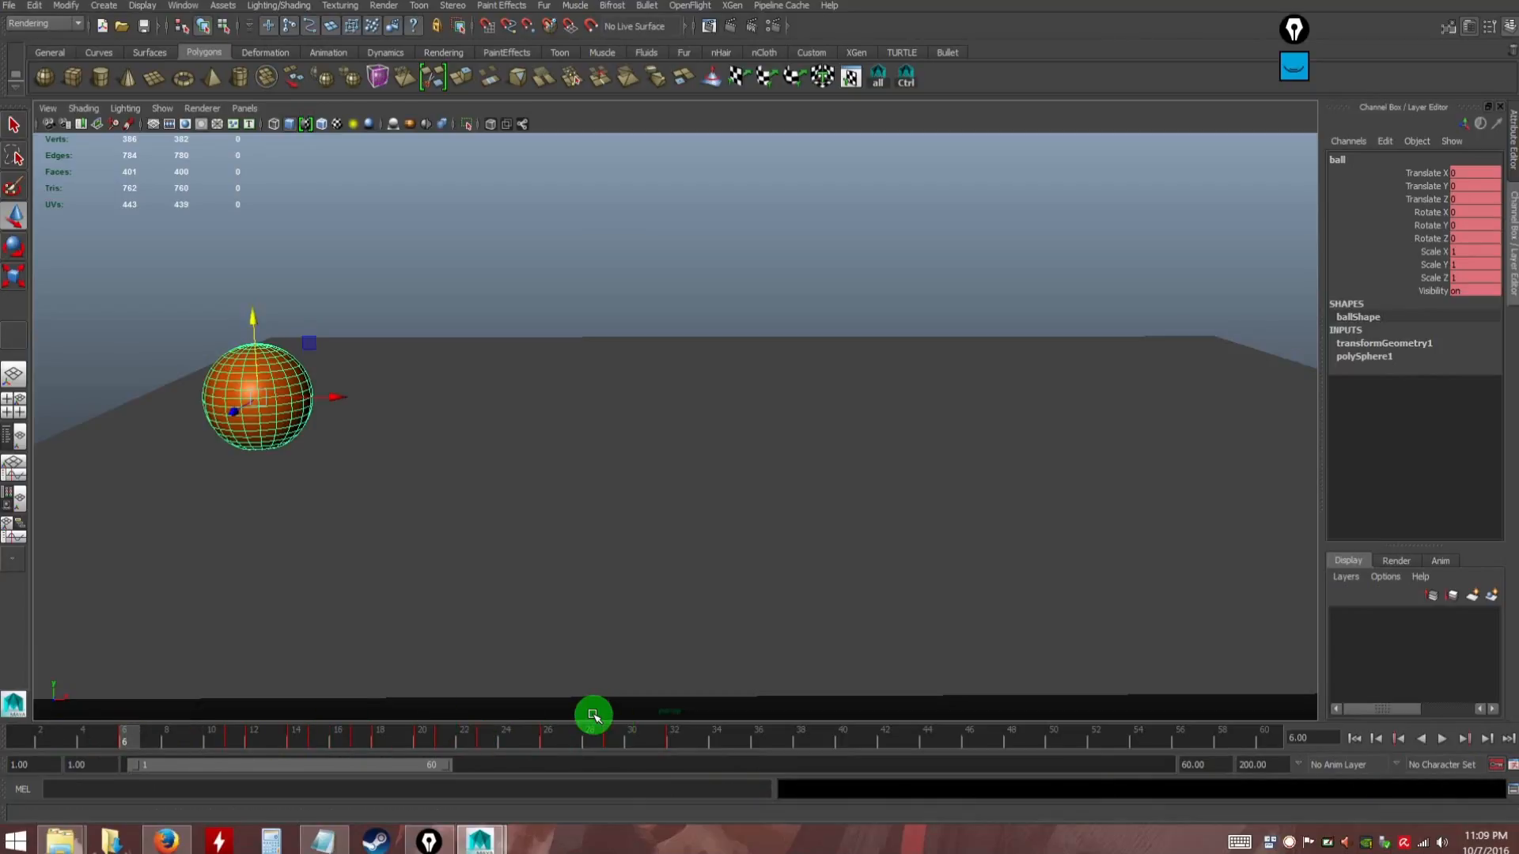
click(1442, 738)
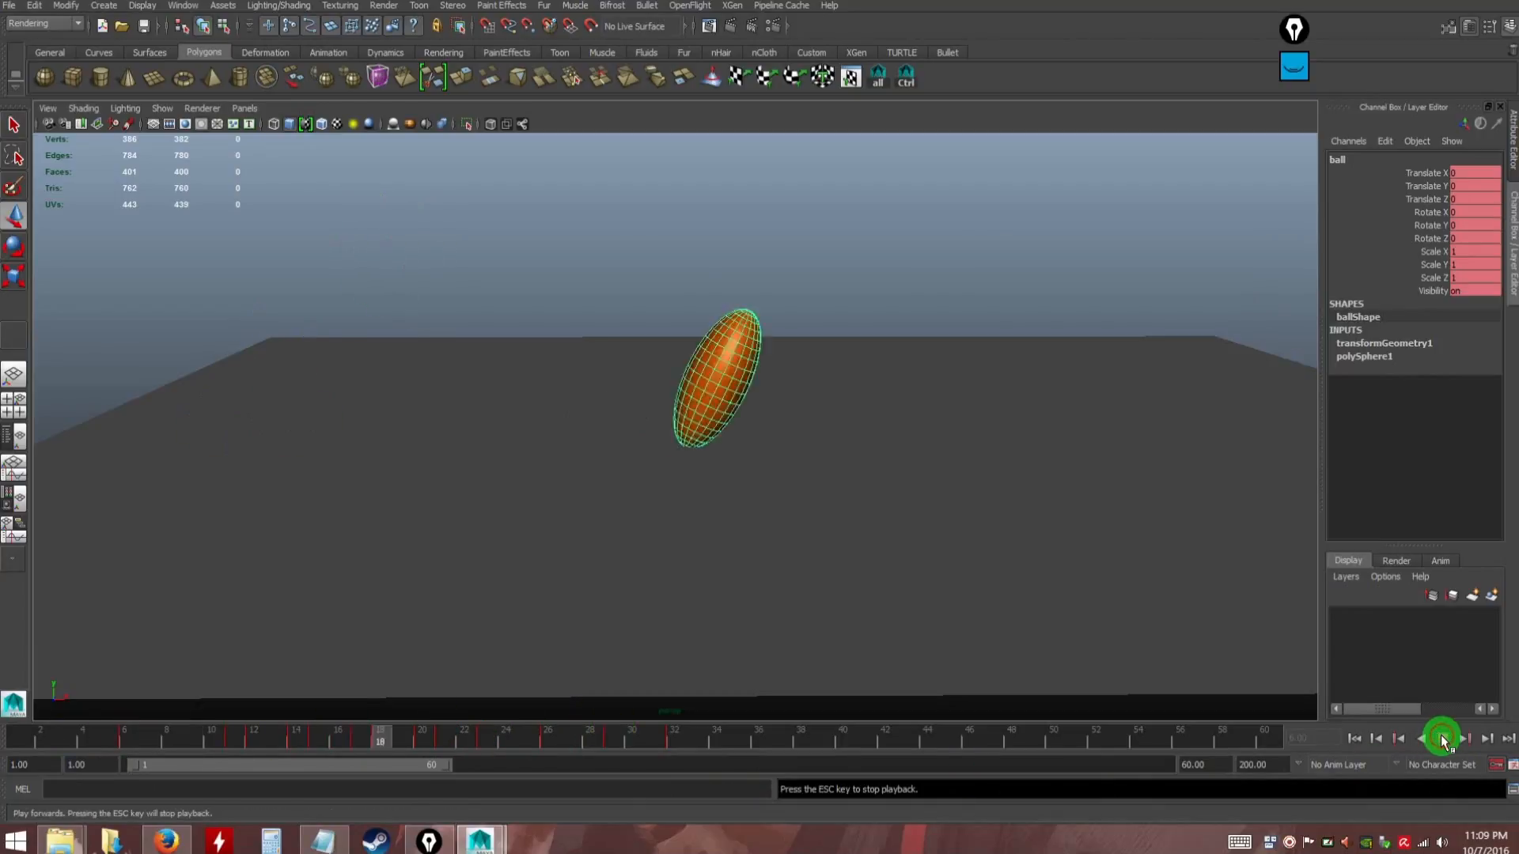
click(1442, 738)
click(1354, 738)
click(1442, 738)
mouse_move(656, 740)
mouse_down()
mouse_move(220, 740)
mouse_move(379, 742)
mouse_up()
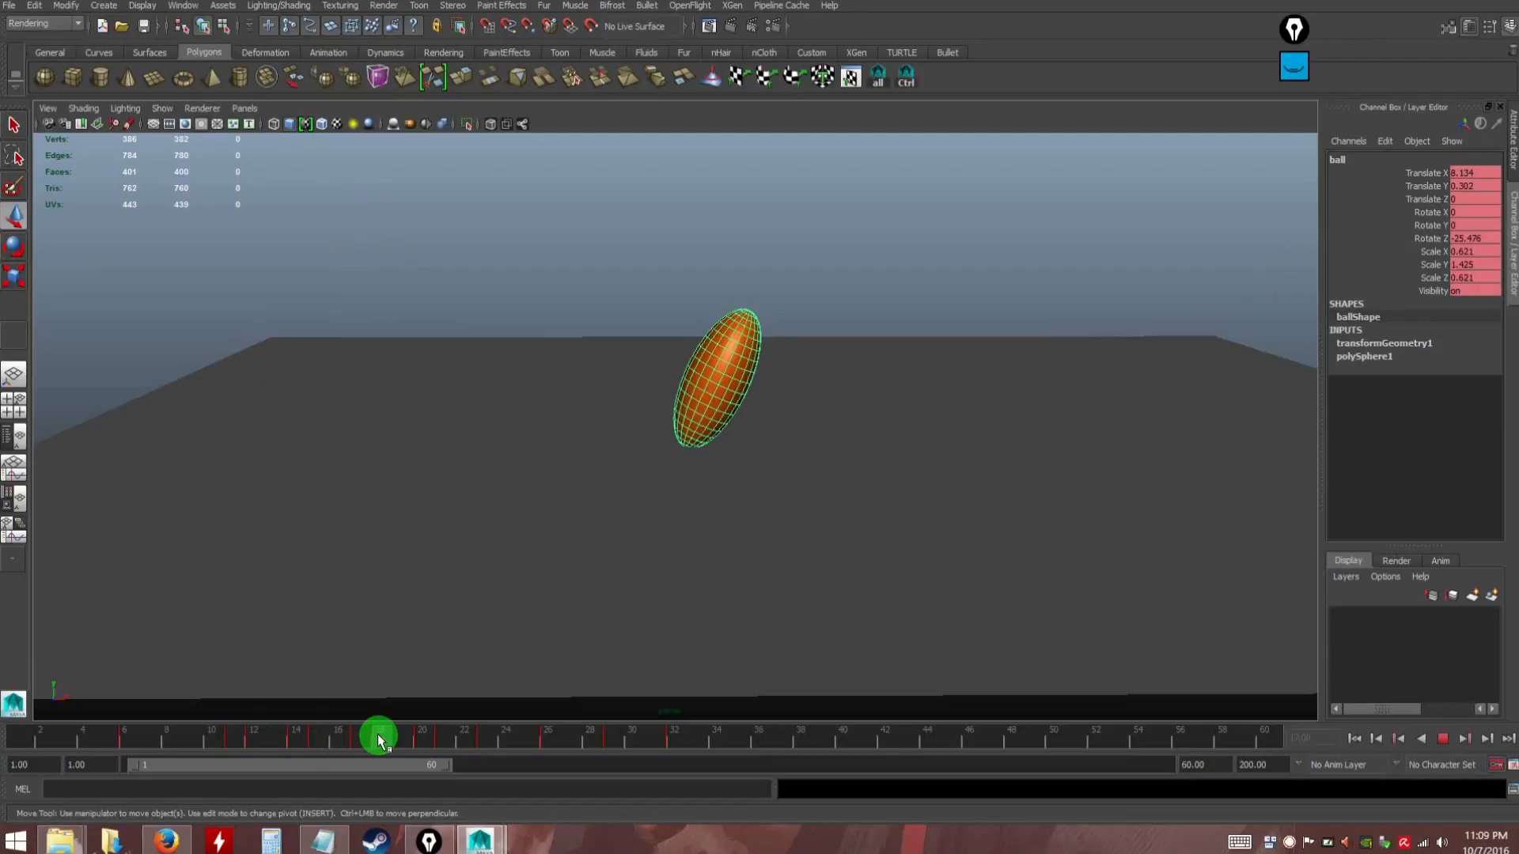
drag(401, 741, 466, 744)
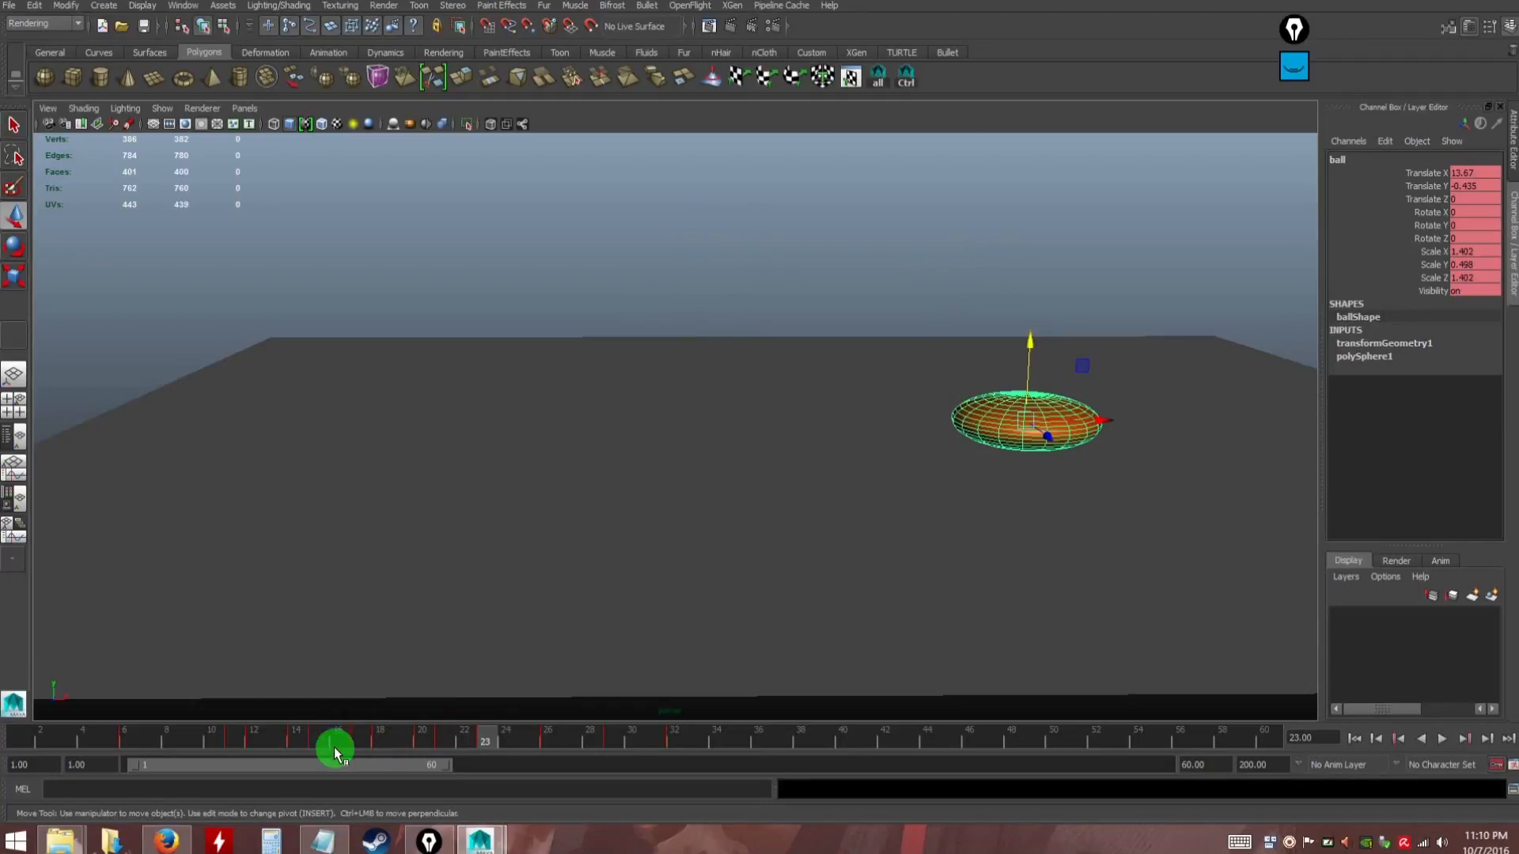
drag(485, 740, 190, 736)
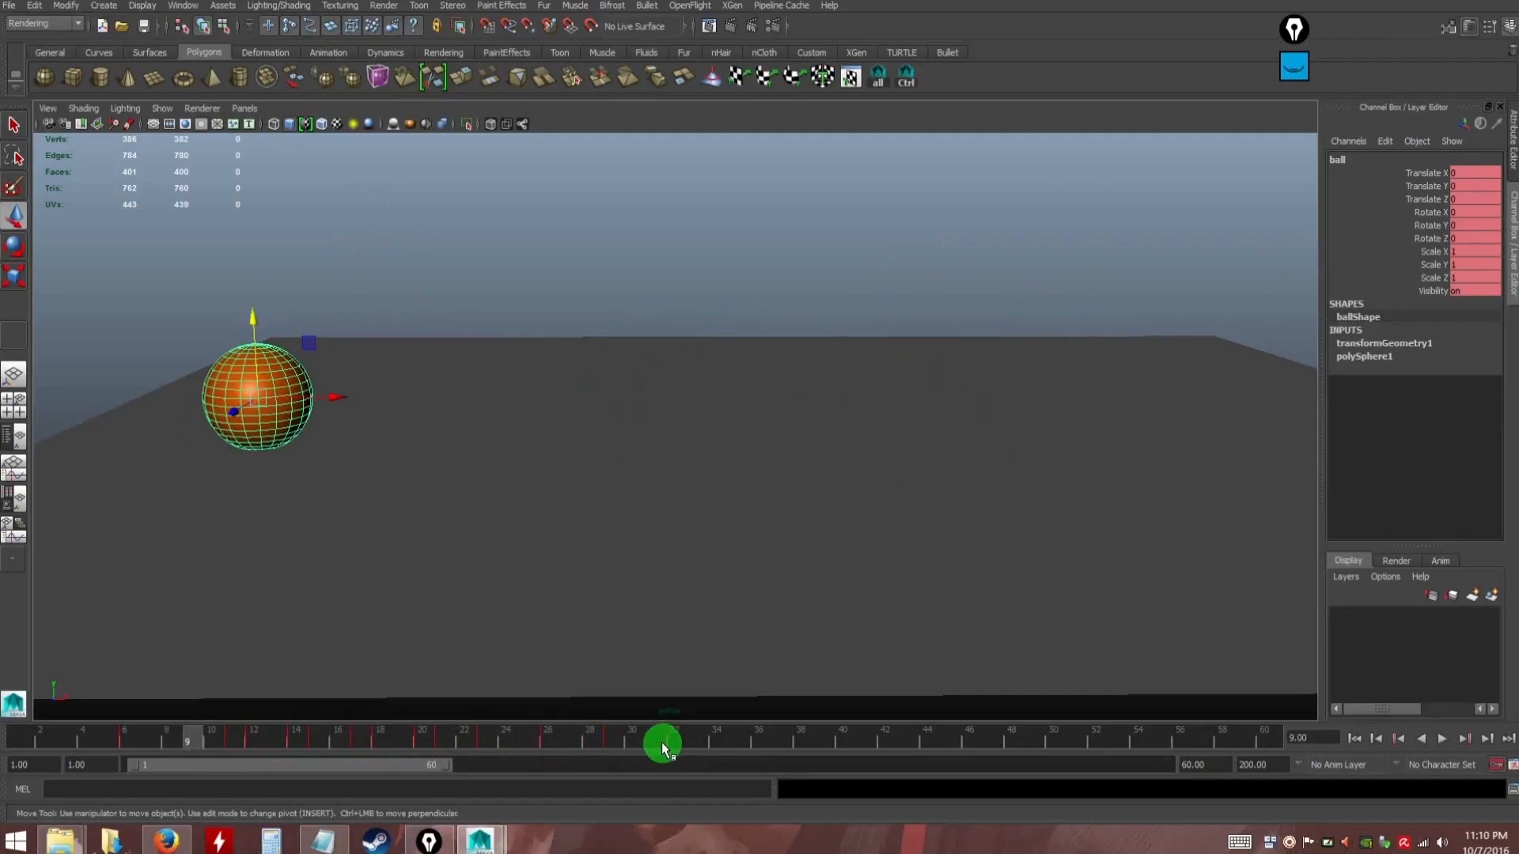
Select the ball's keys from frame 11 to 32 and stretch their timing so the last key lands at about frame 44
key(shift)
shift+drag(685, 742, 295, 739)
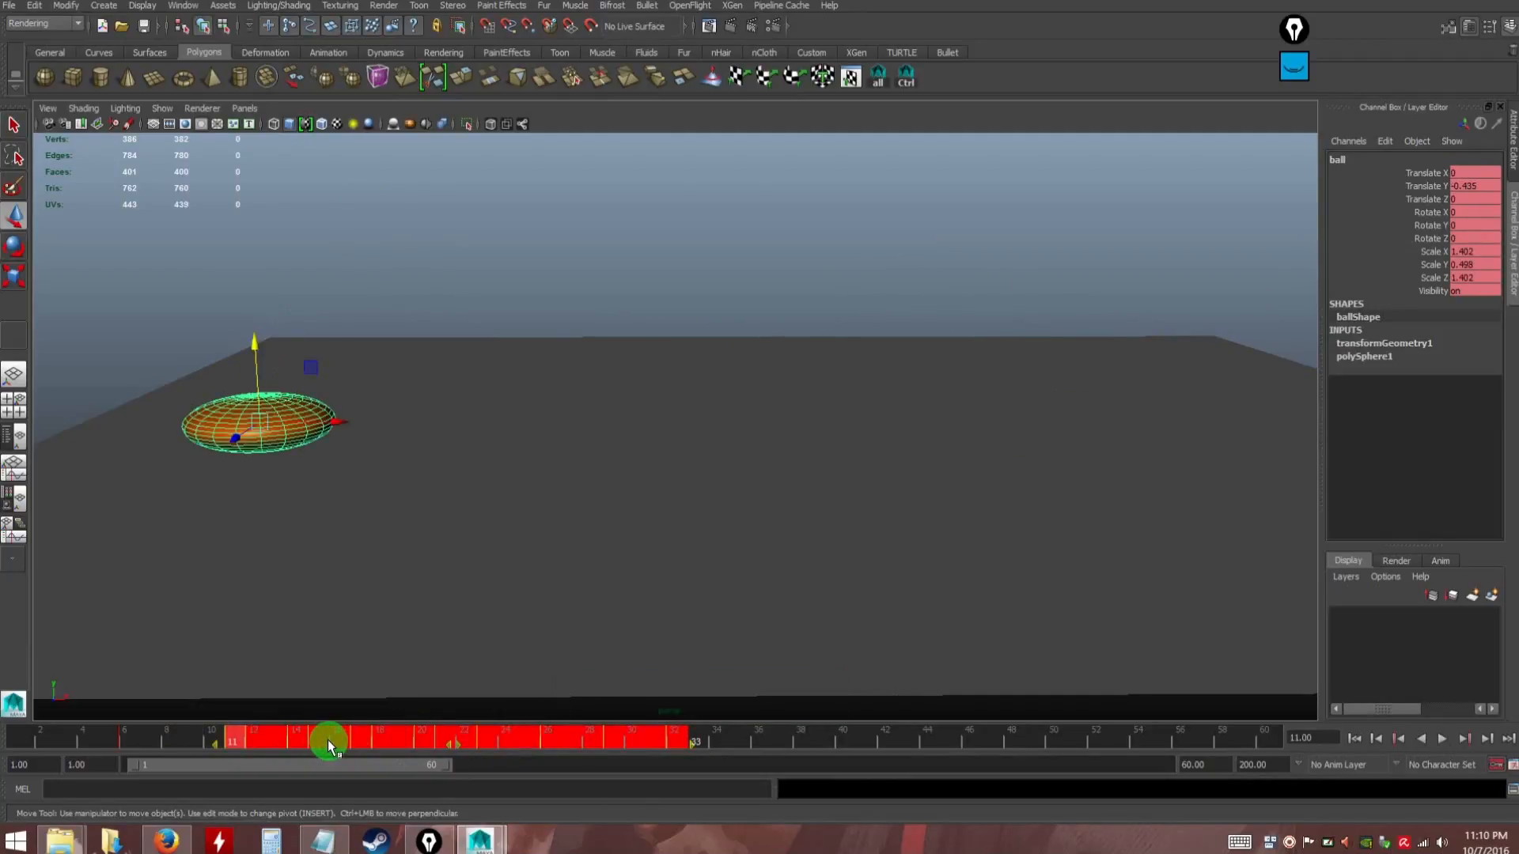
key(ctrl)
key(ctrl)
ctrl+click(690, 744)
ctrl+drag(709, 749, 156, 737)
Play the retimed animation from the first frame to judge its slower pace
click(1443, 738)
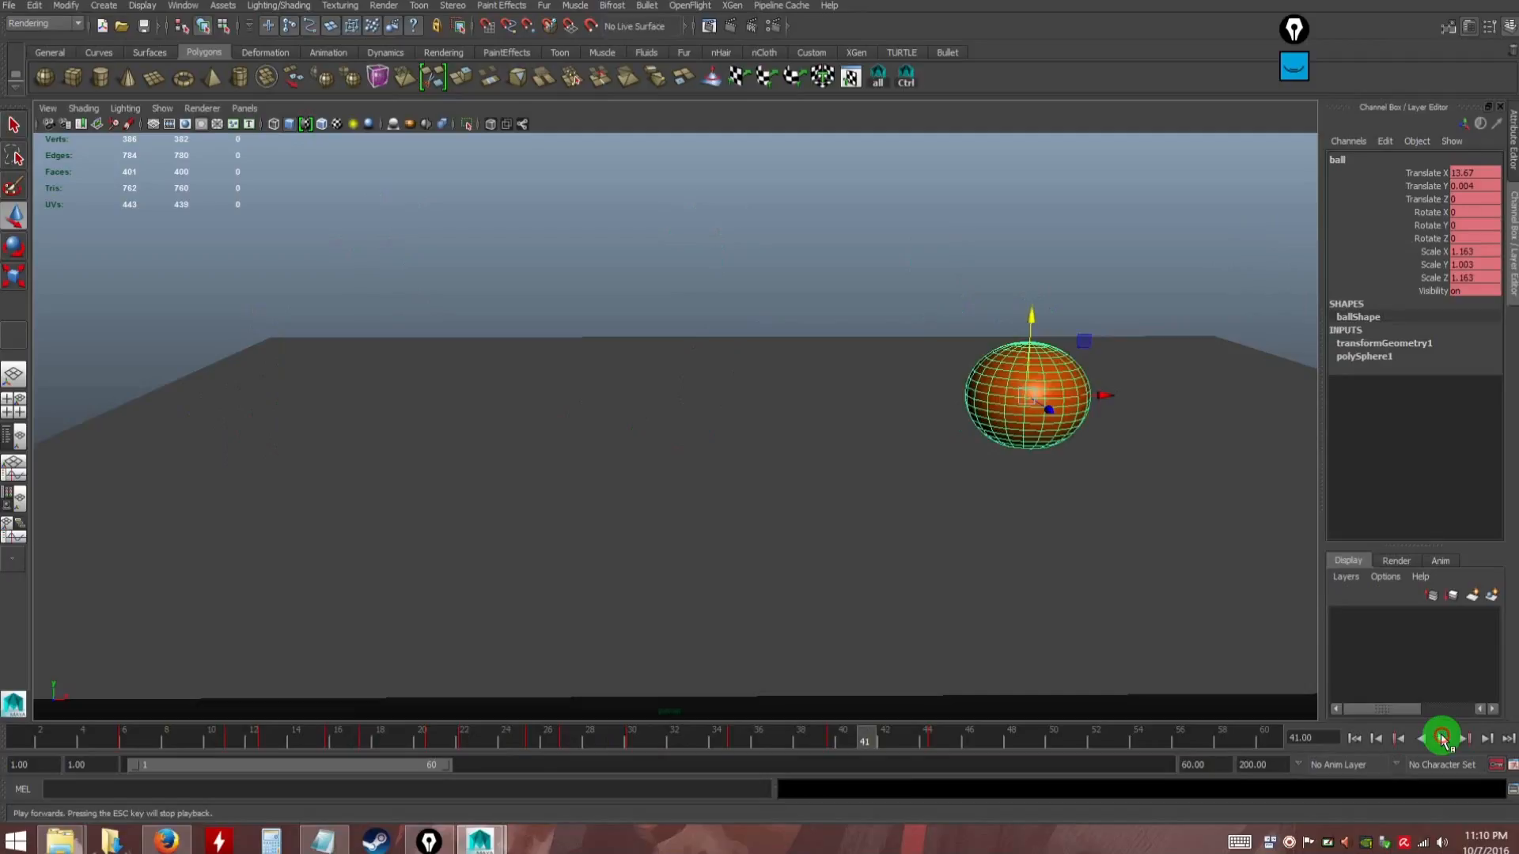
click(1355, 740)
click(1443, 738)
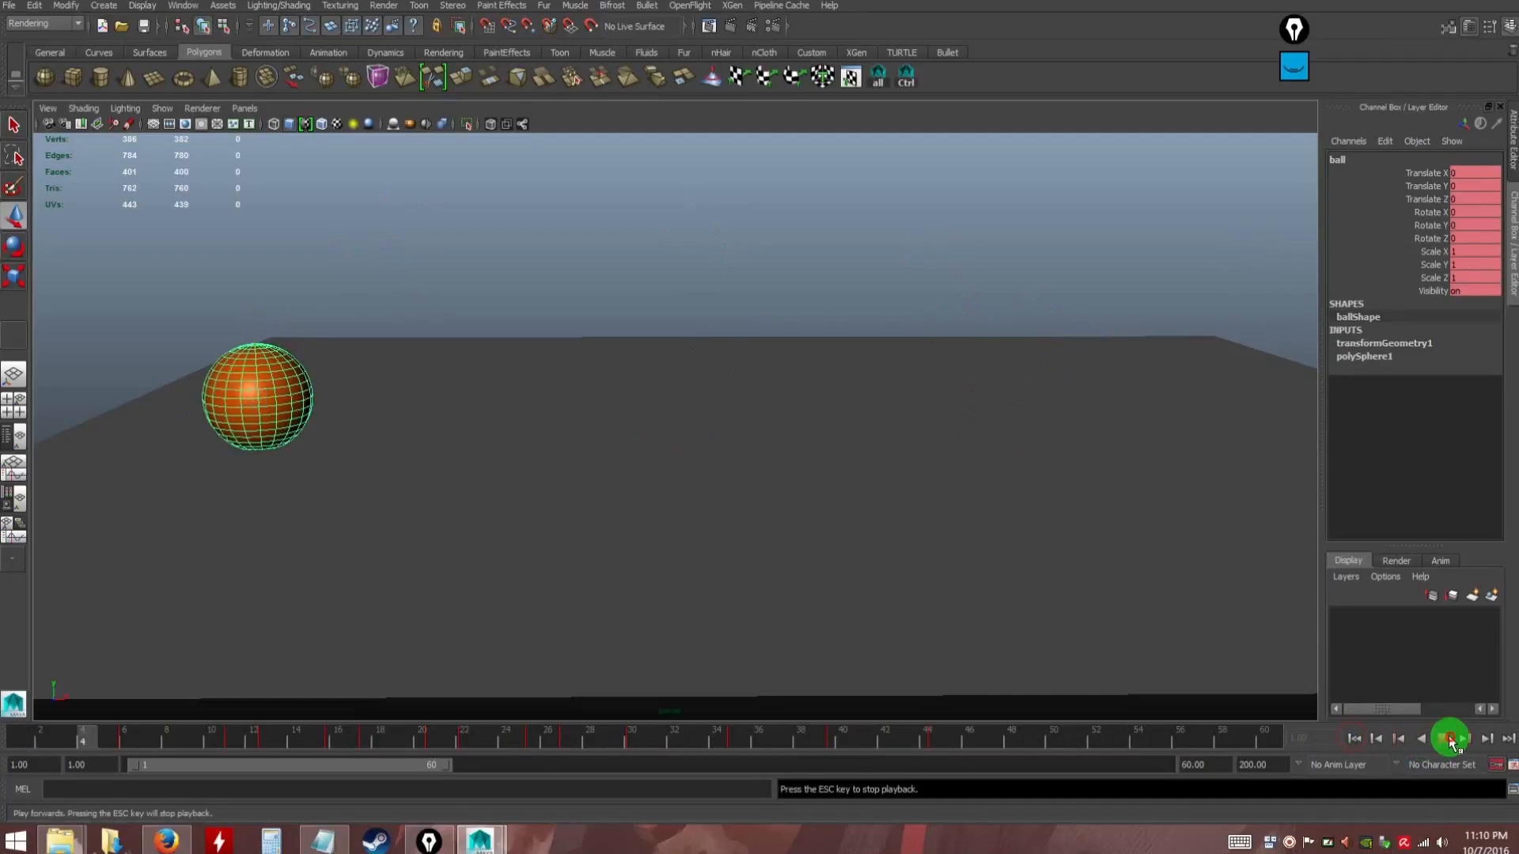
click(1449, 737)
Return to the squashed pose at frame 11 and advance frame by frame to frame 17 to check the key spacing
drag(394, 737, 233, 740)
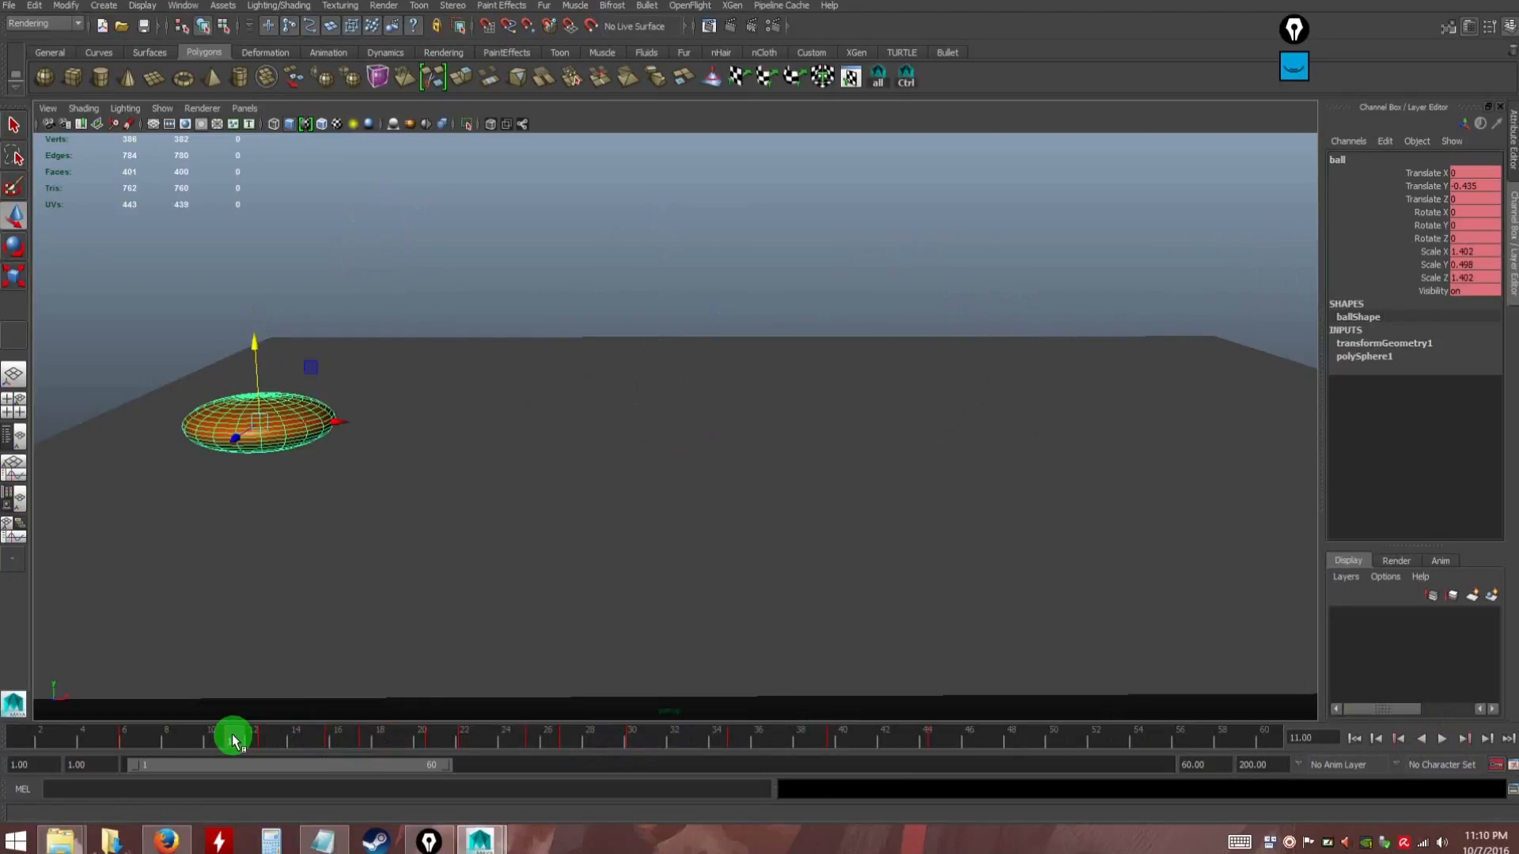
key(alt)
key(alt+period)
key(alt+period)
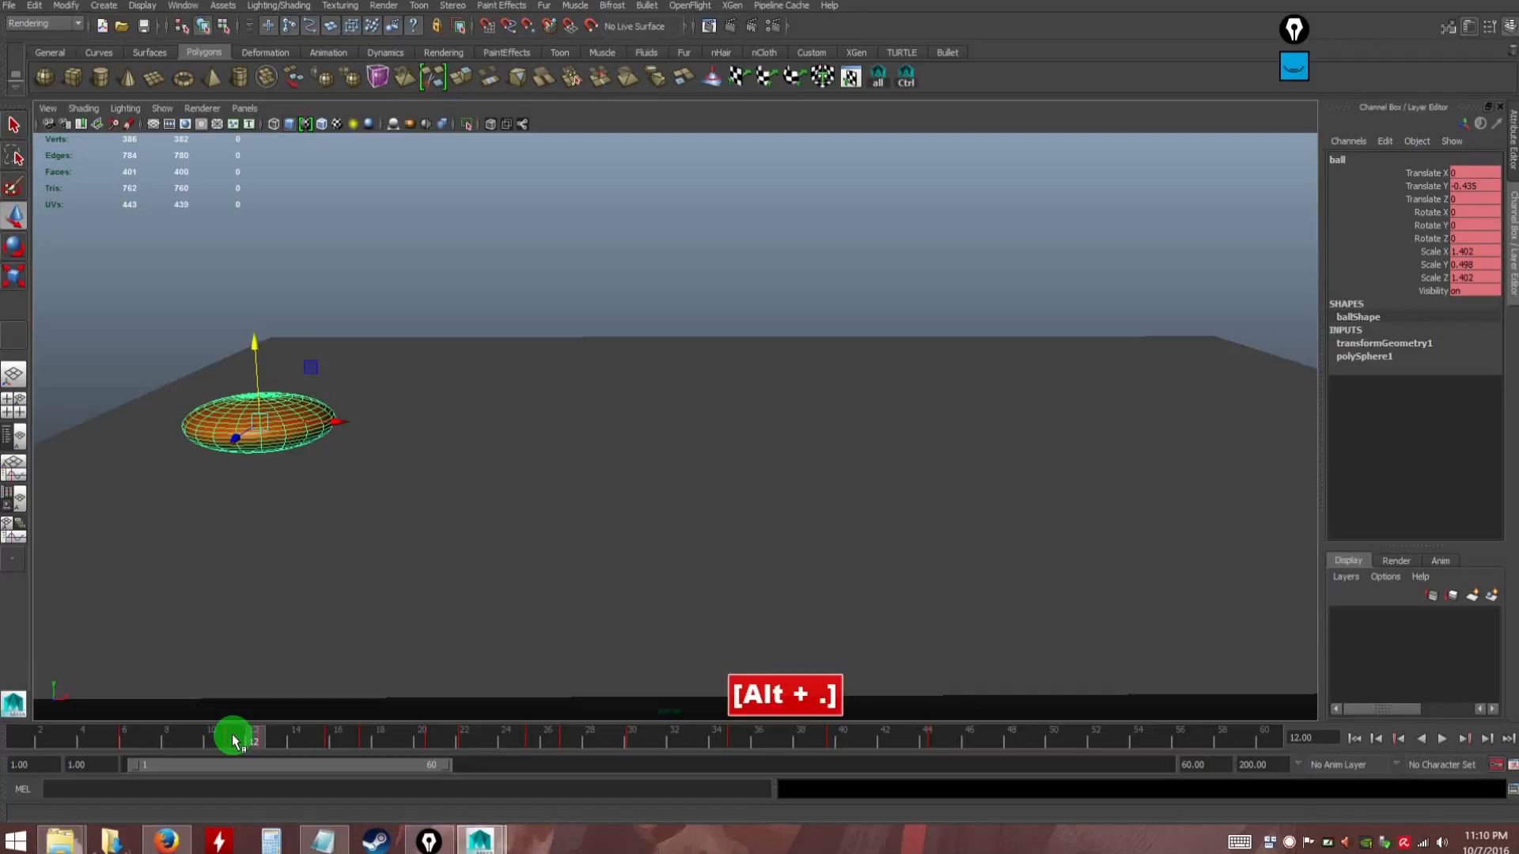
key(alt+period)
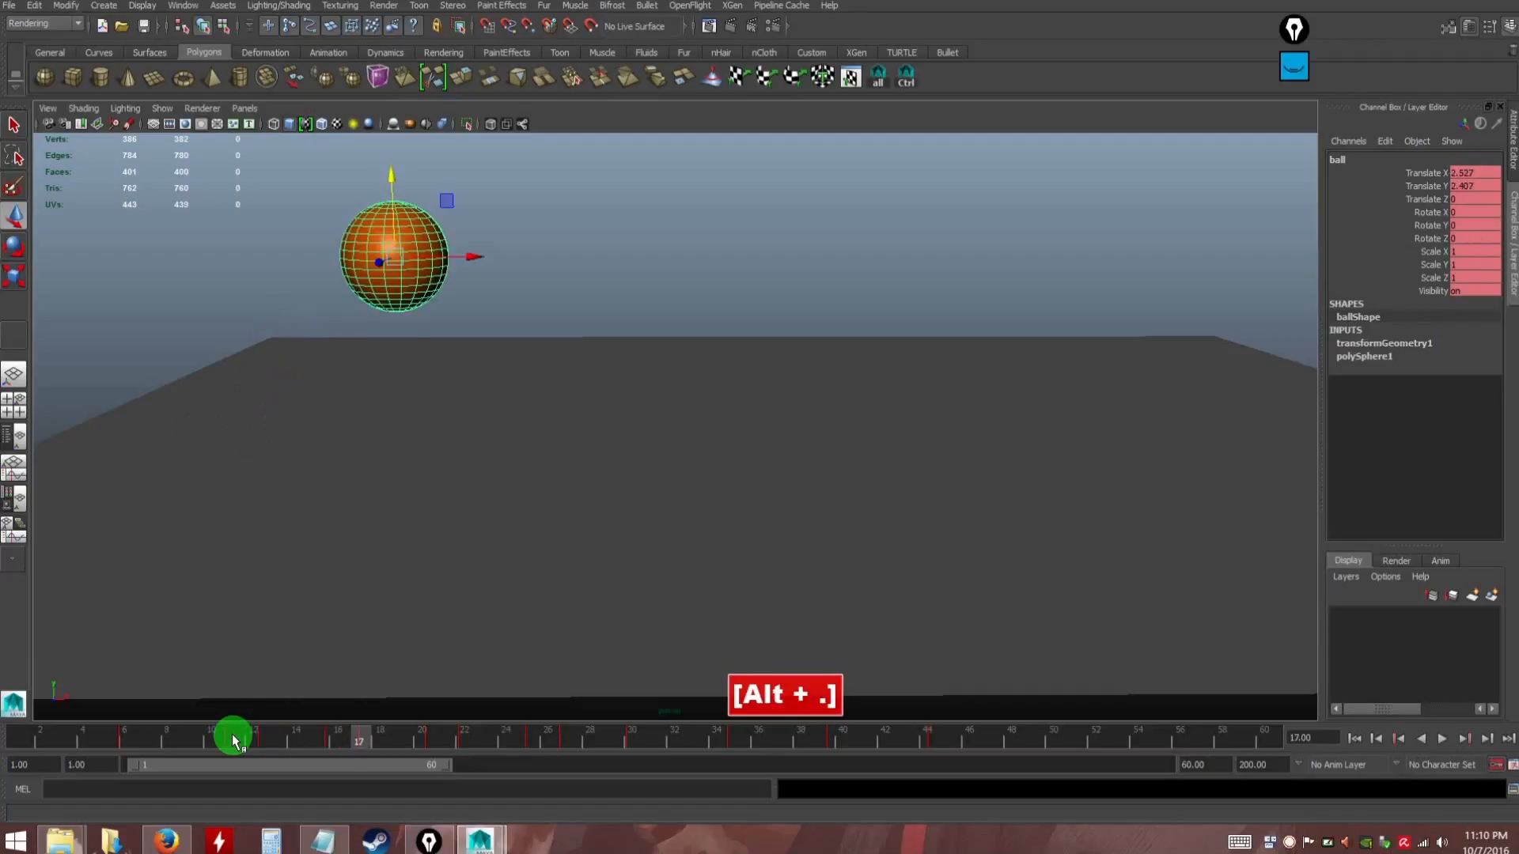
Select the ball's keys from frame 10 onward and snap them to whole frames
key(alt+period)
key(alt+period)
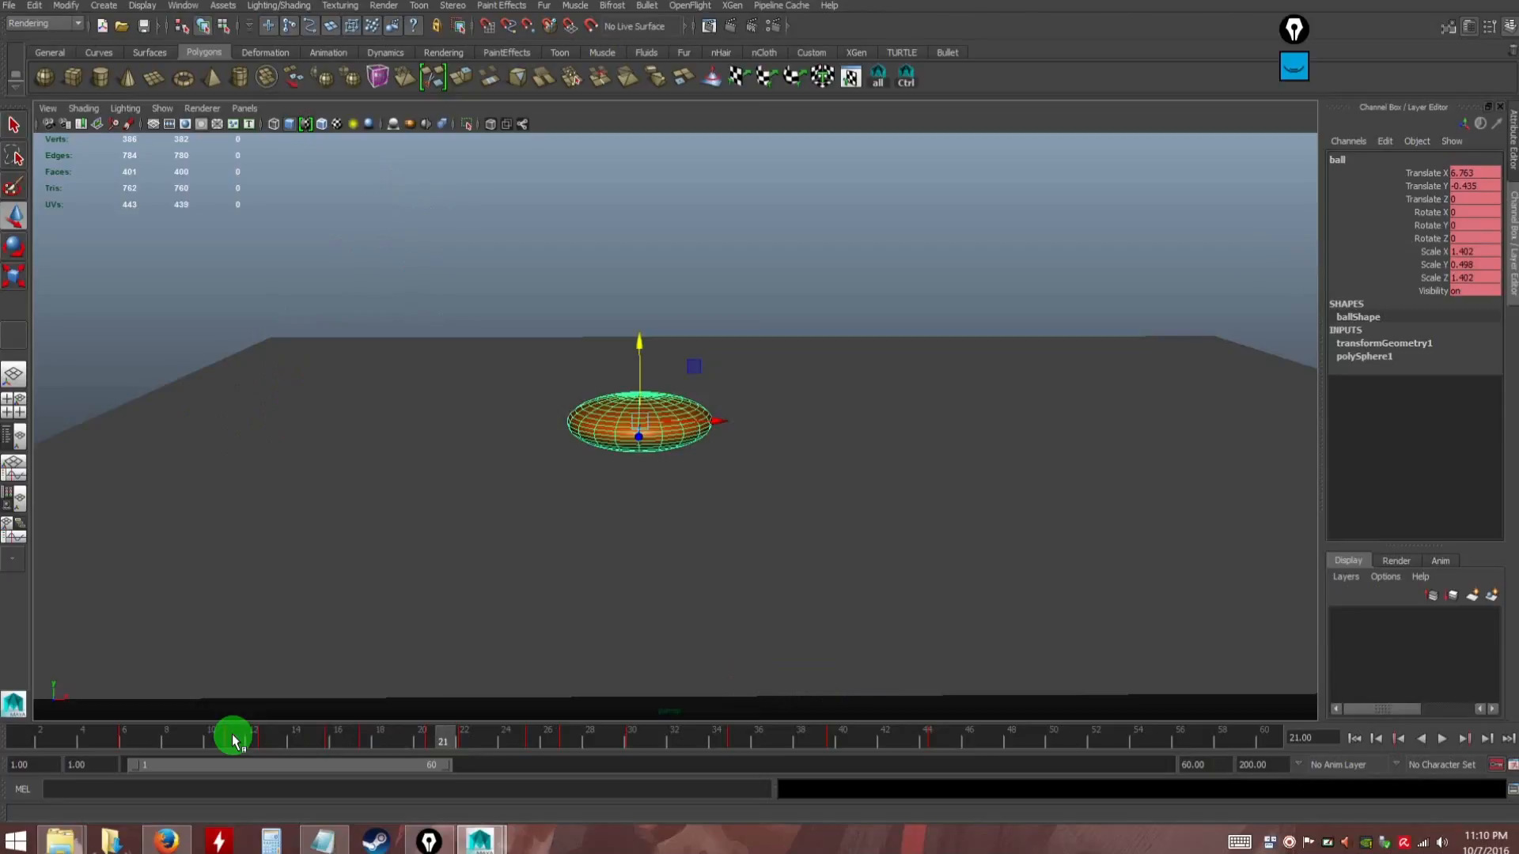
key(alt+comma)
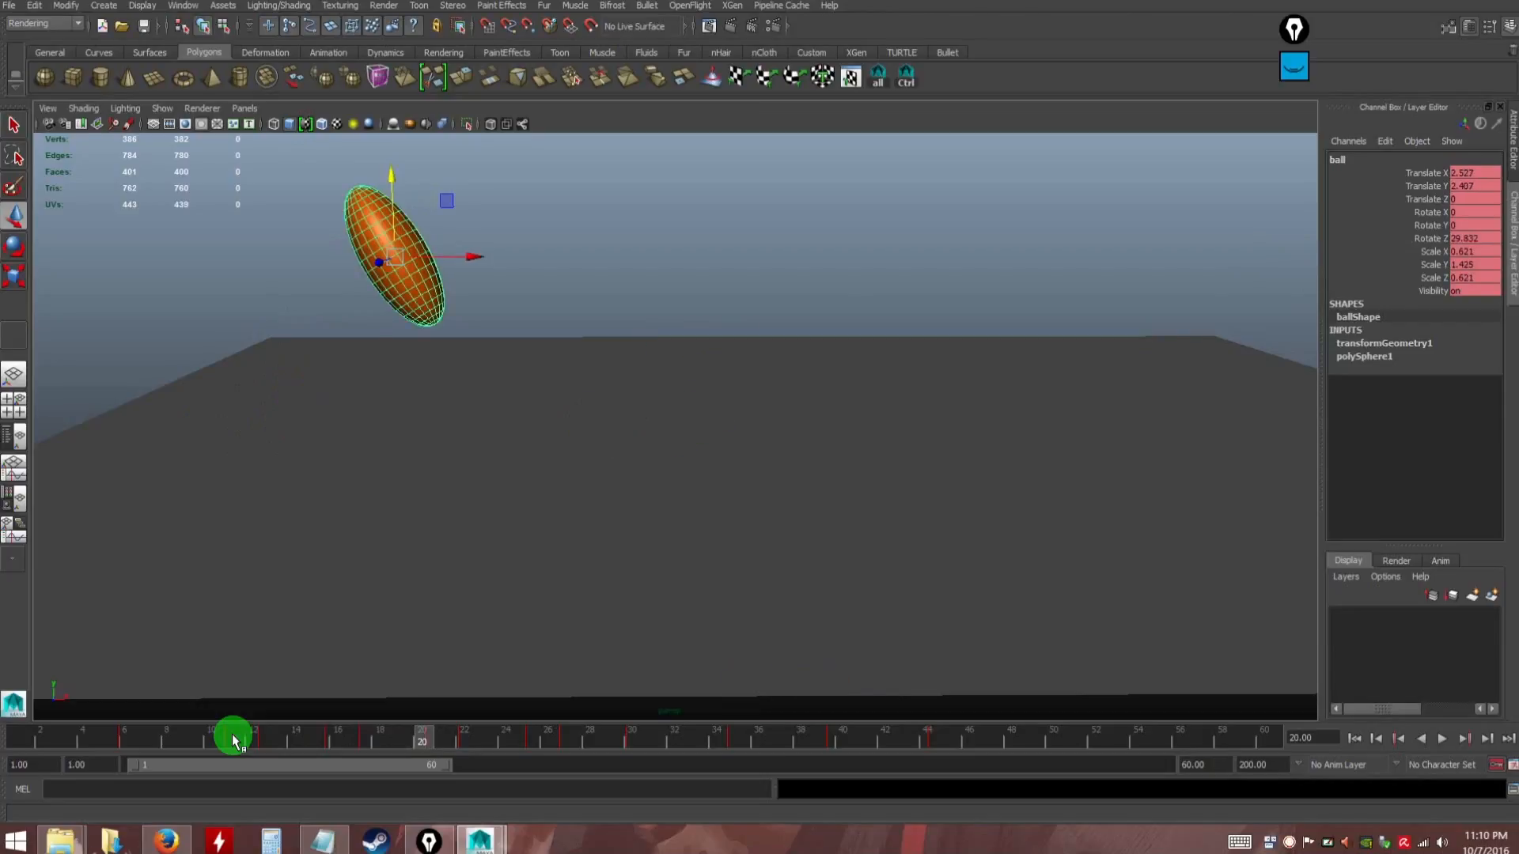
key(alt+period)
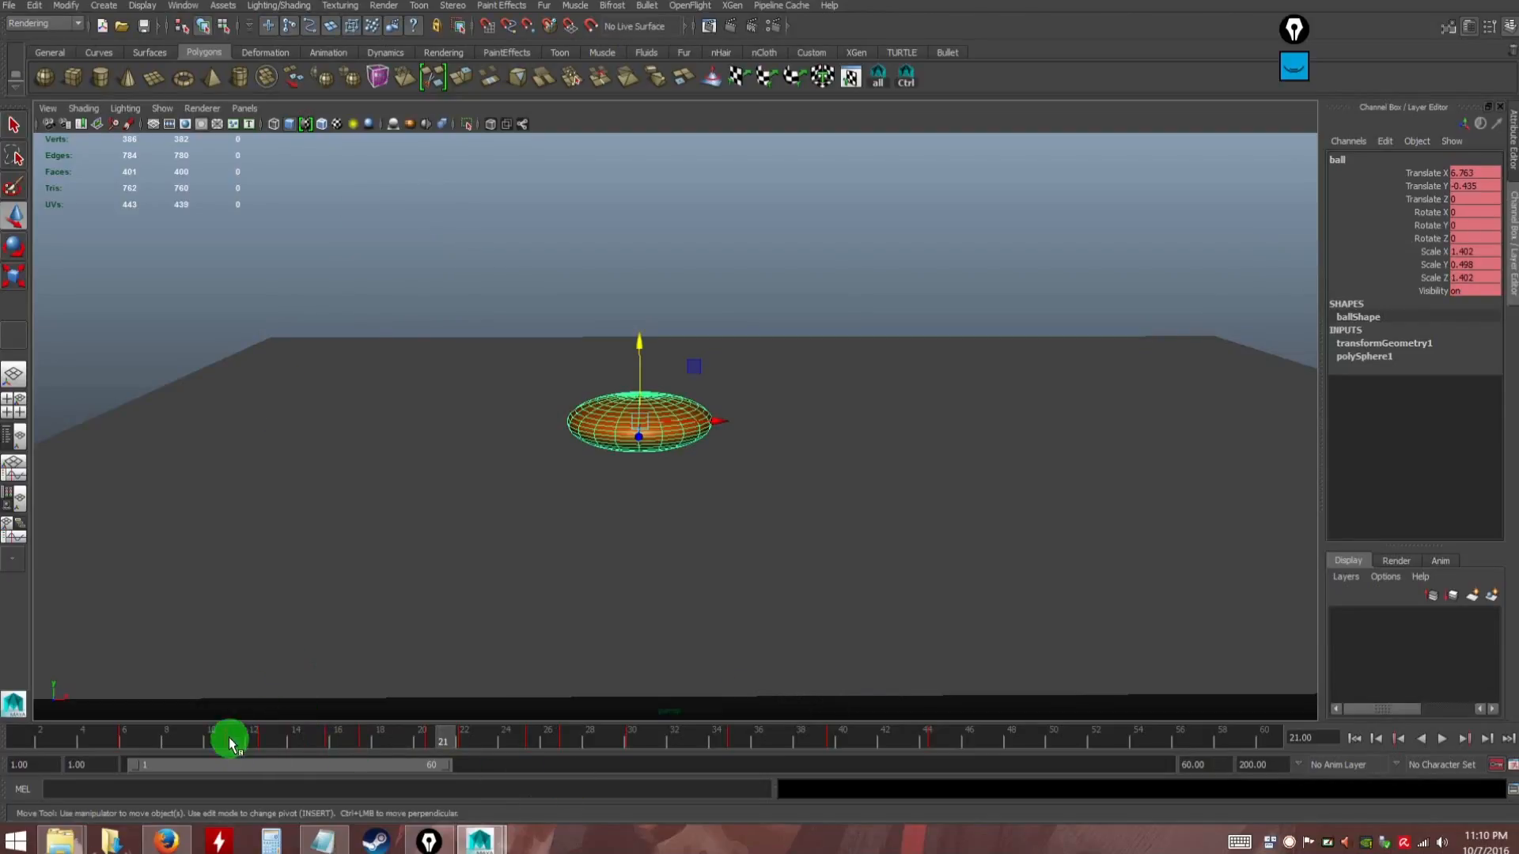
click(971, 740)
shift+drag(957, 744, 210, 741)
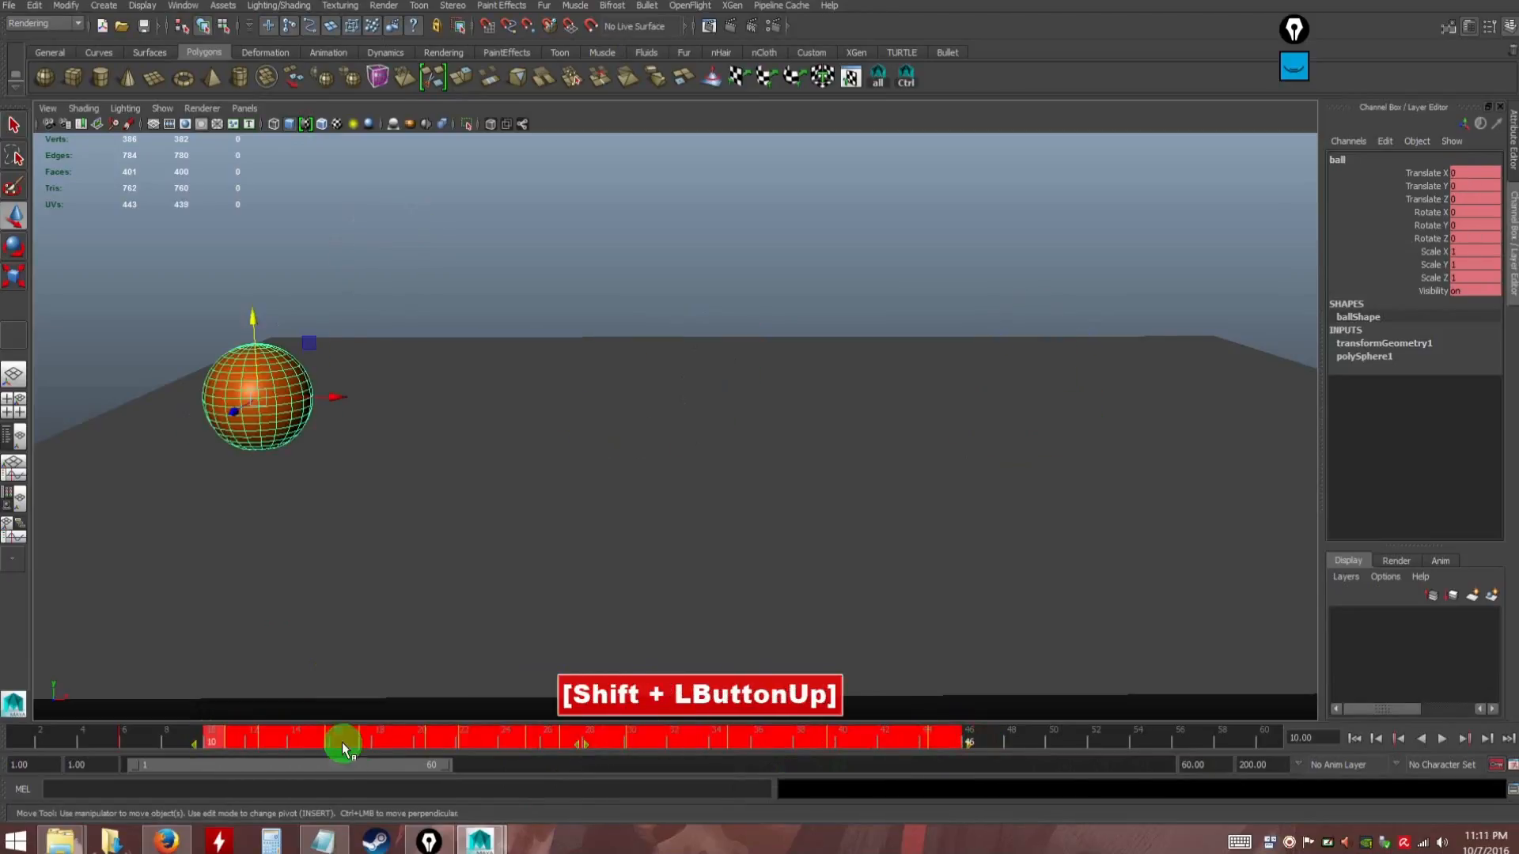
right_click(511, 734)
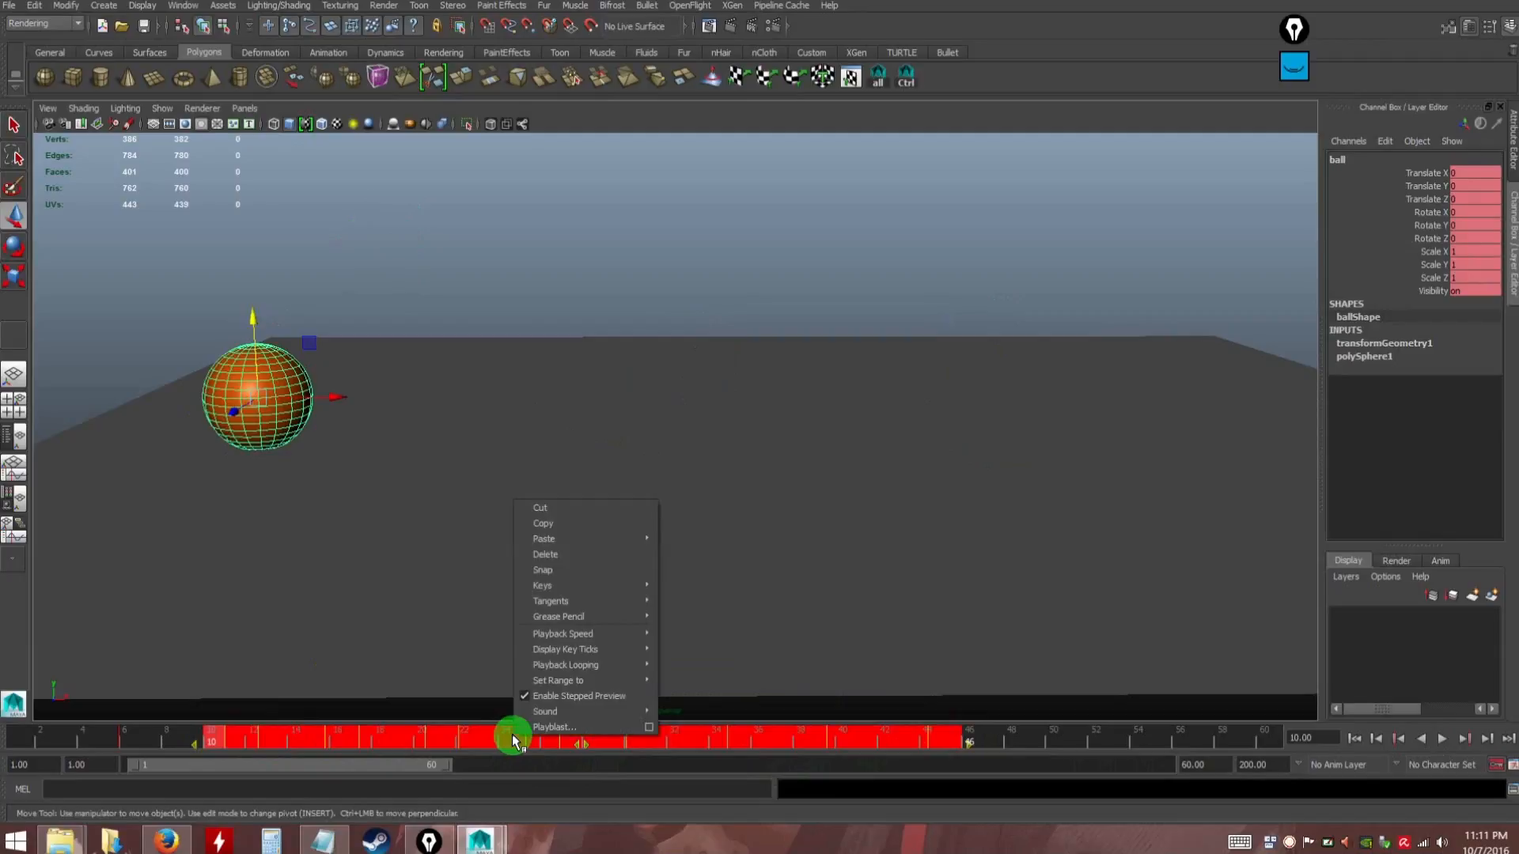
click(546, 570)
Scrub back to frame 11 and step through the ball's snapped keys up to frame 21 to check the poses
click(286, 744)
drag(286, 744, 236, 741)
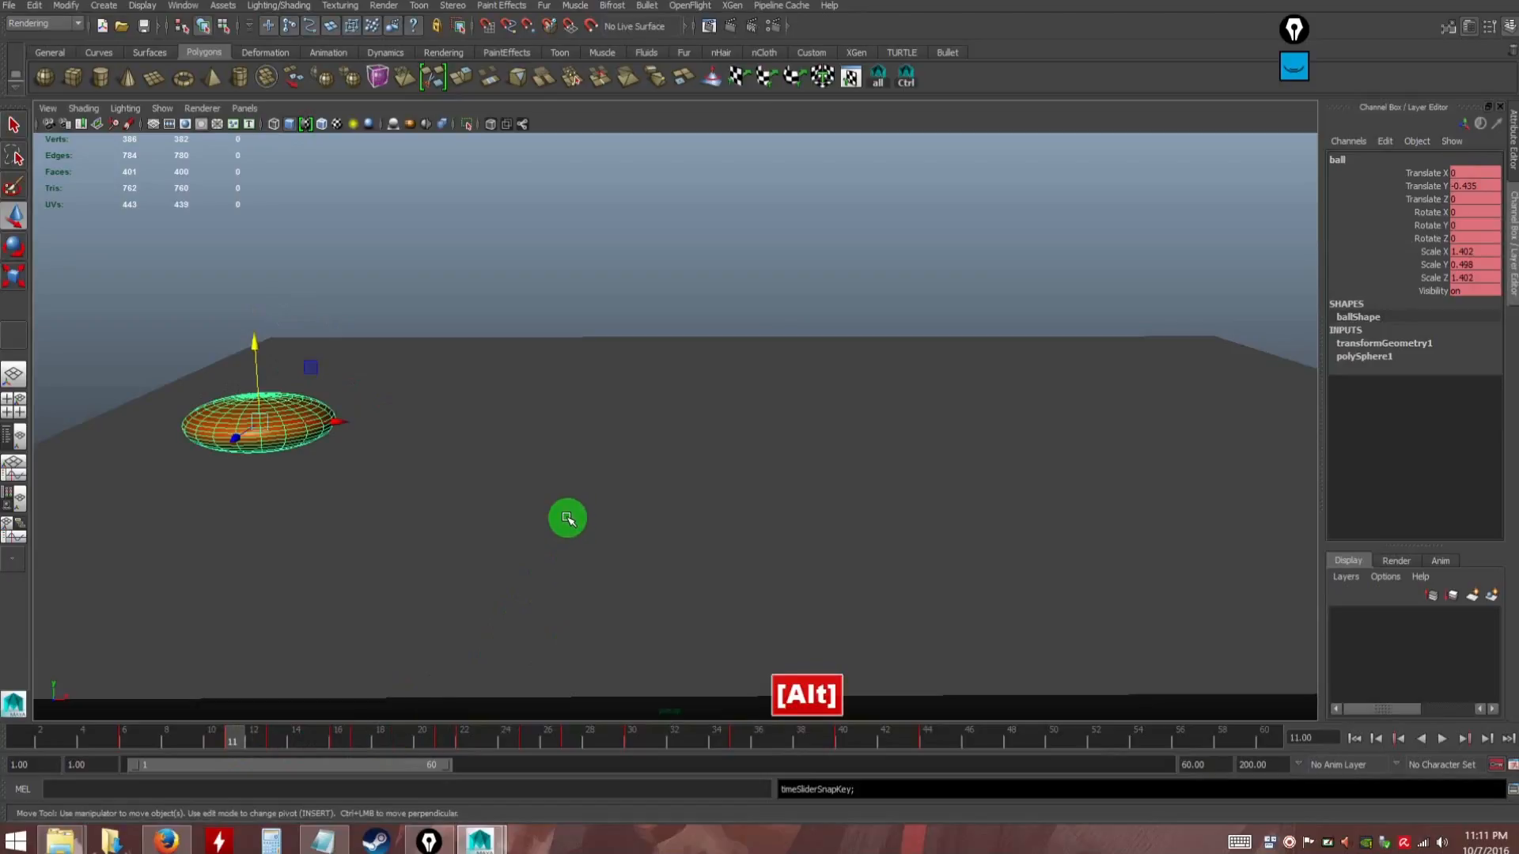
key(alt+period)
key(alt+period)
key(alt+period)
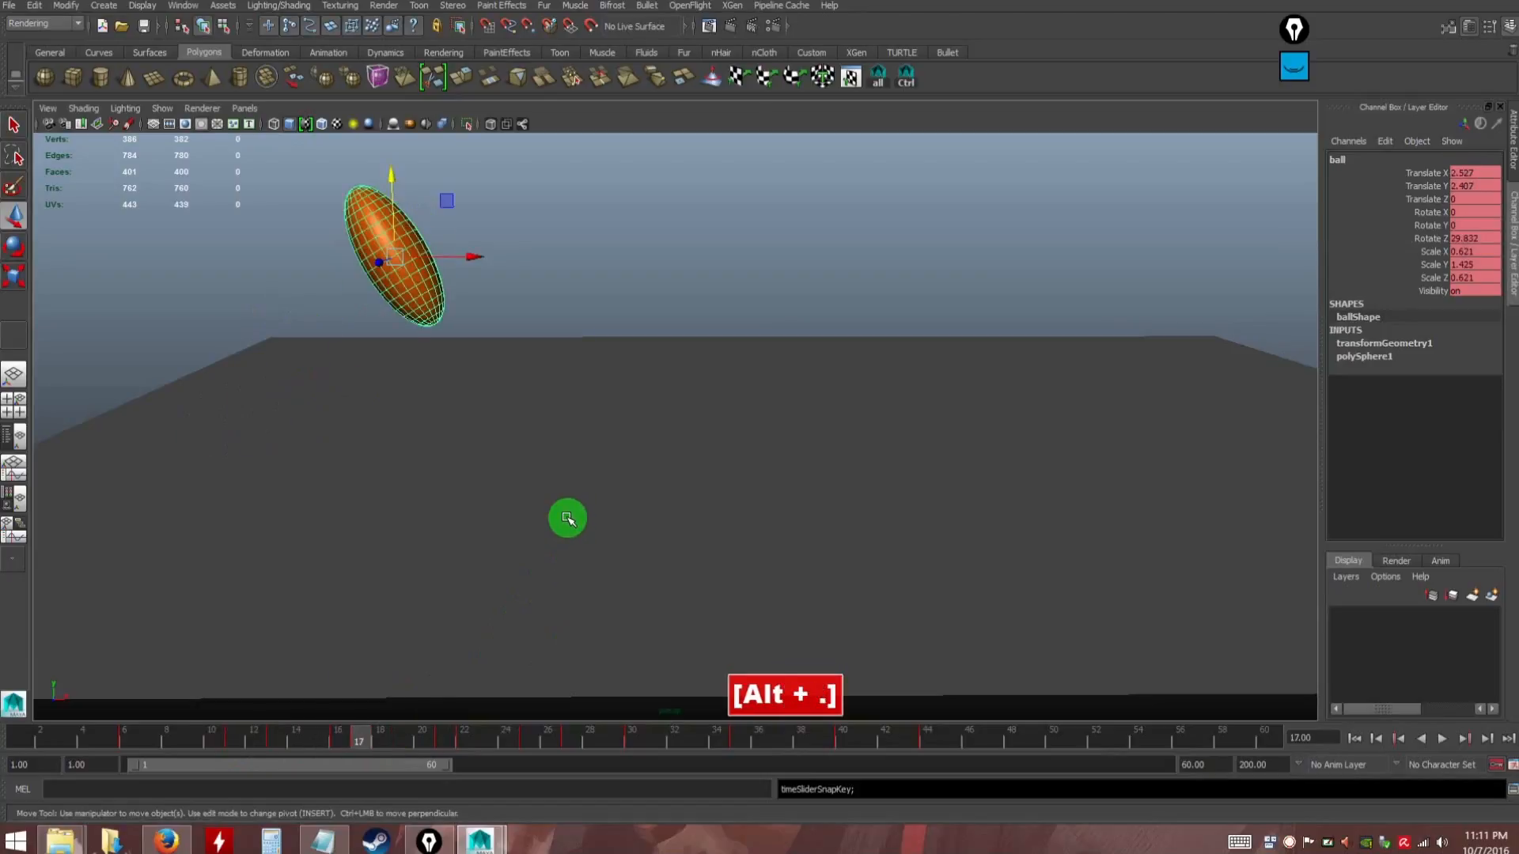
key(alt+period)
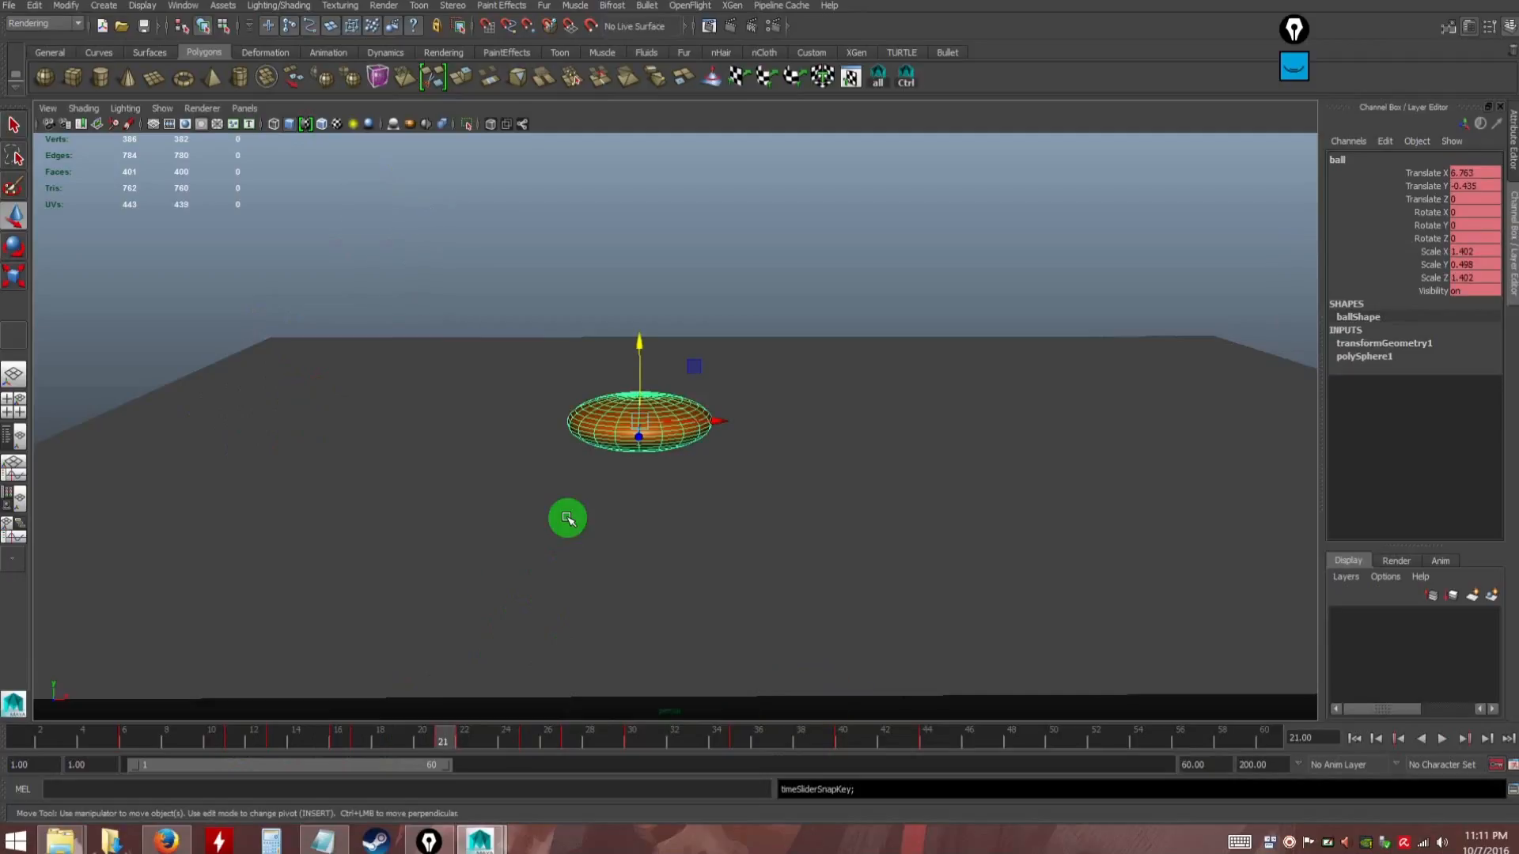
key(alt+period)
key(alt+comma)
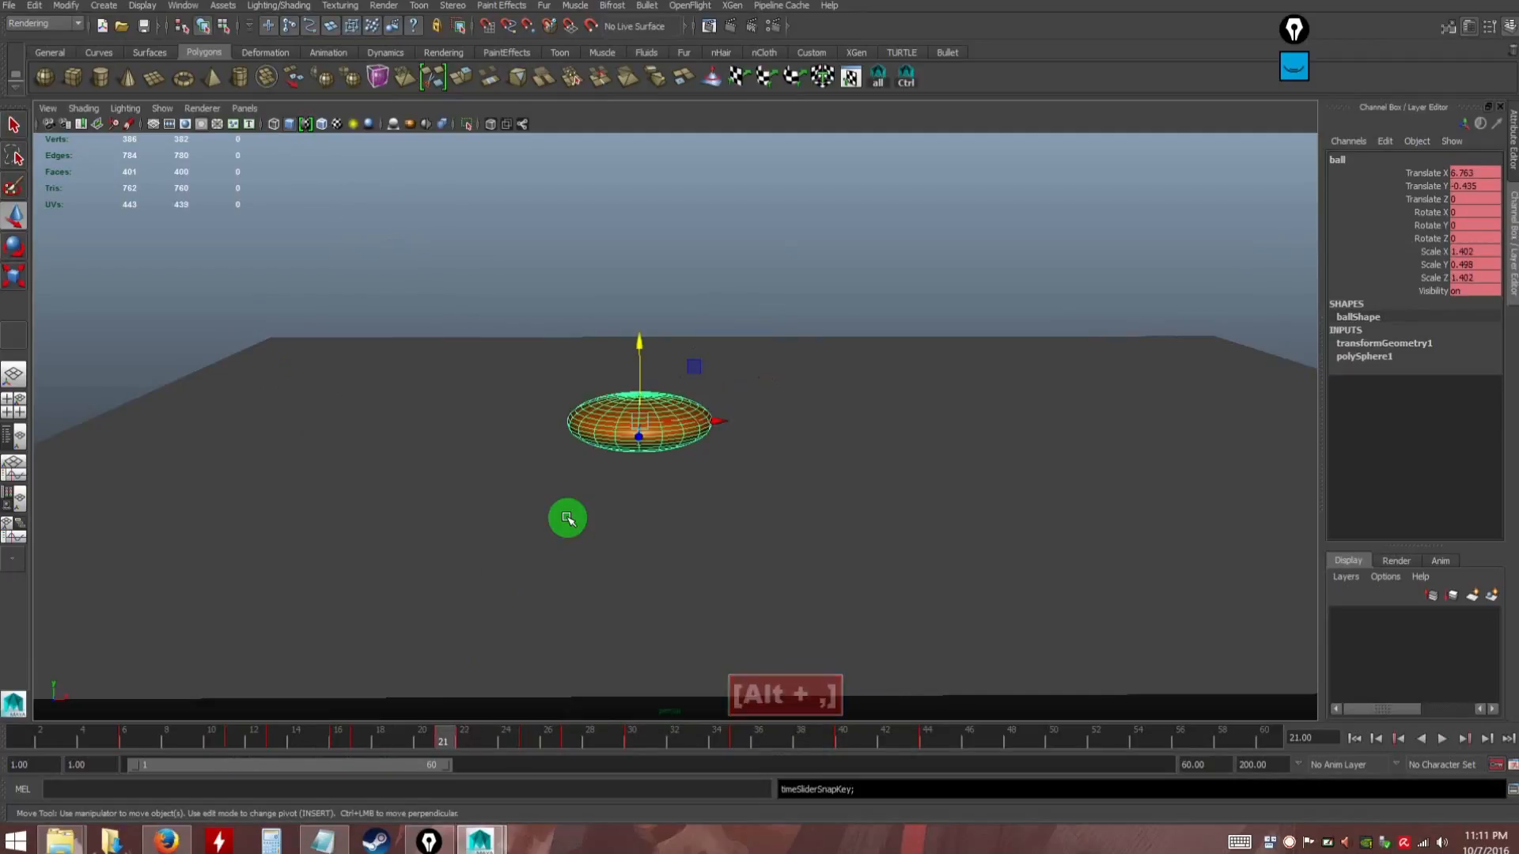
key(alt)
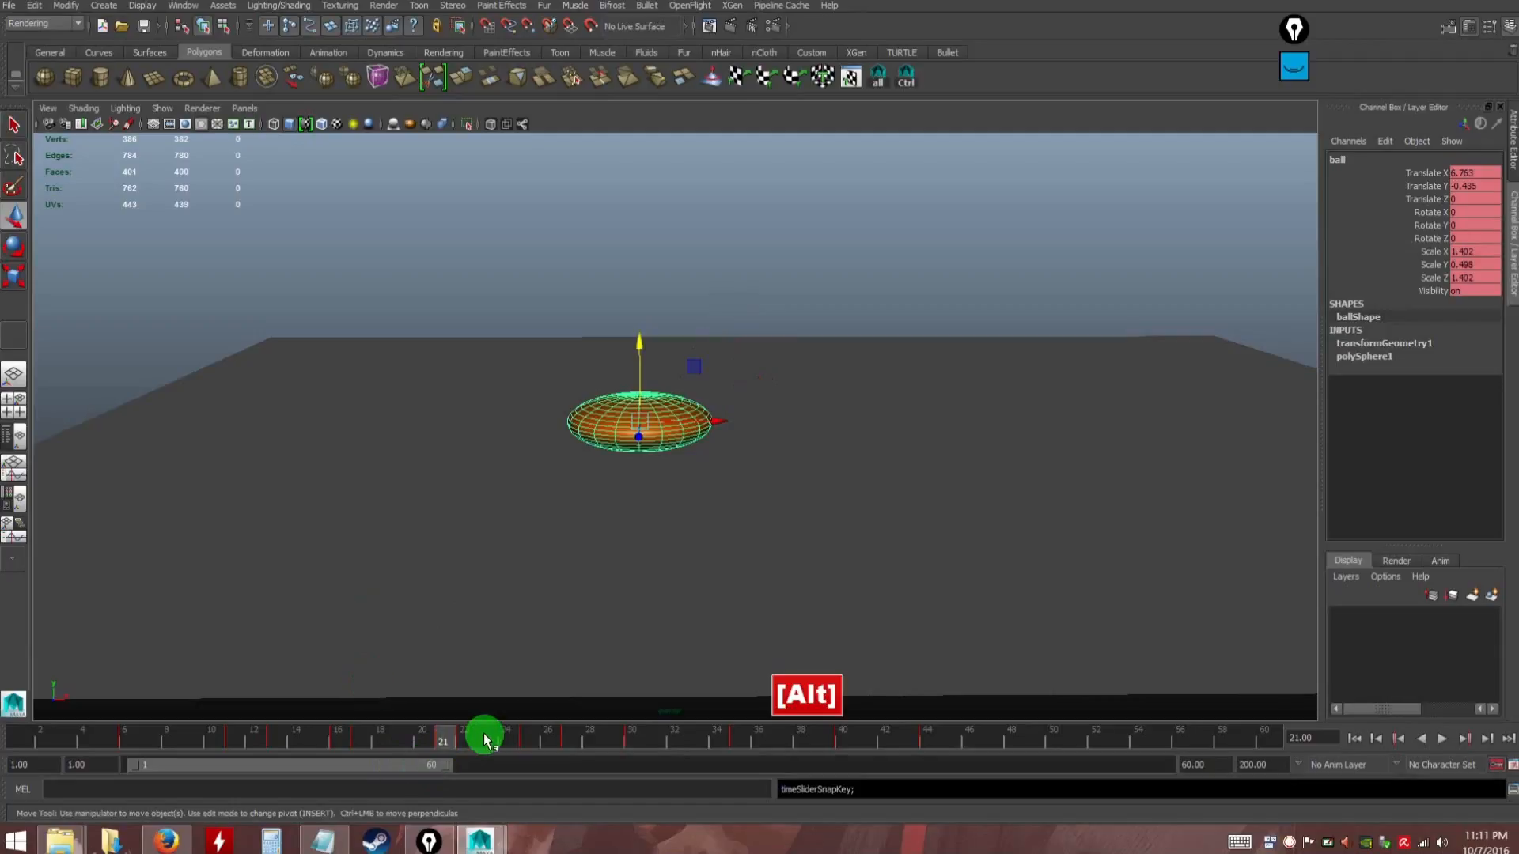
Move the ball's squashed landing key from frame 30 to frame 31
key(alt+period)
key(alt+period)
key(alt+period)
key(alt+period)
key(alt+period)
key(alt+period)
key(alt+period)
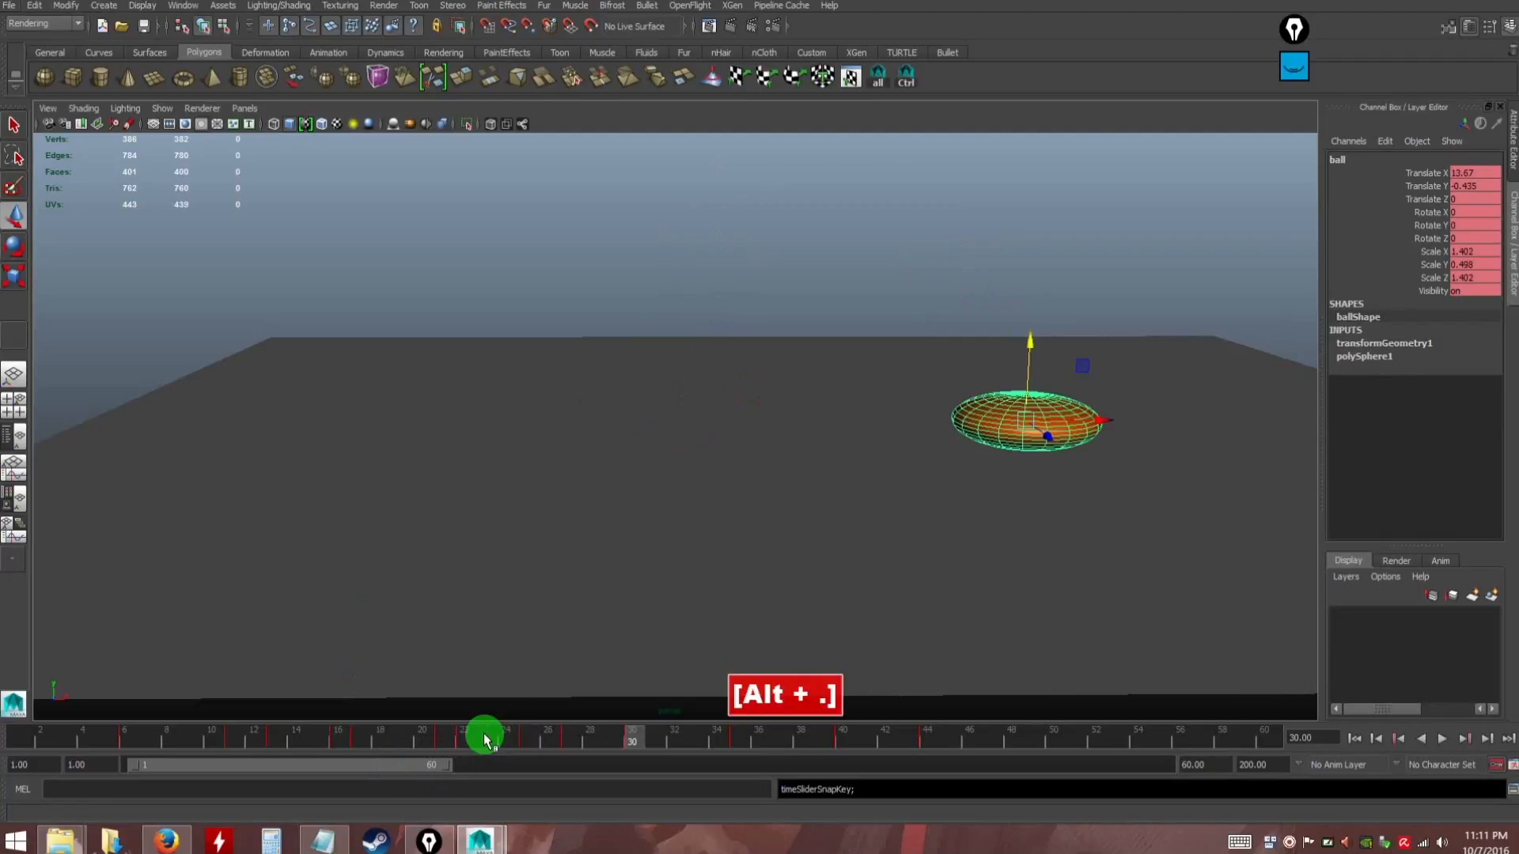
key(alt+period)
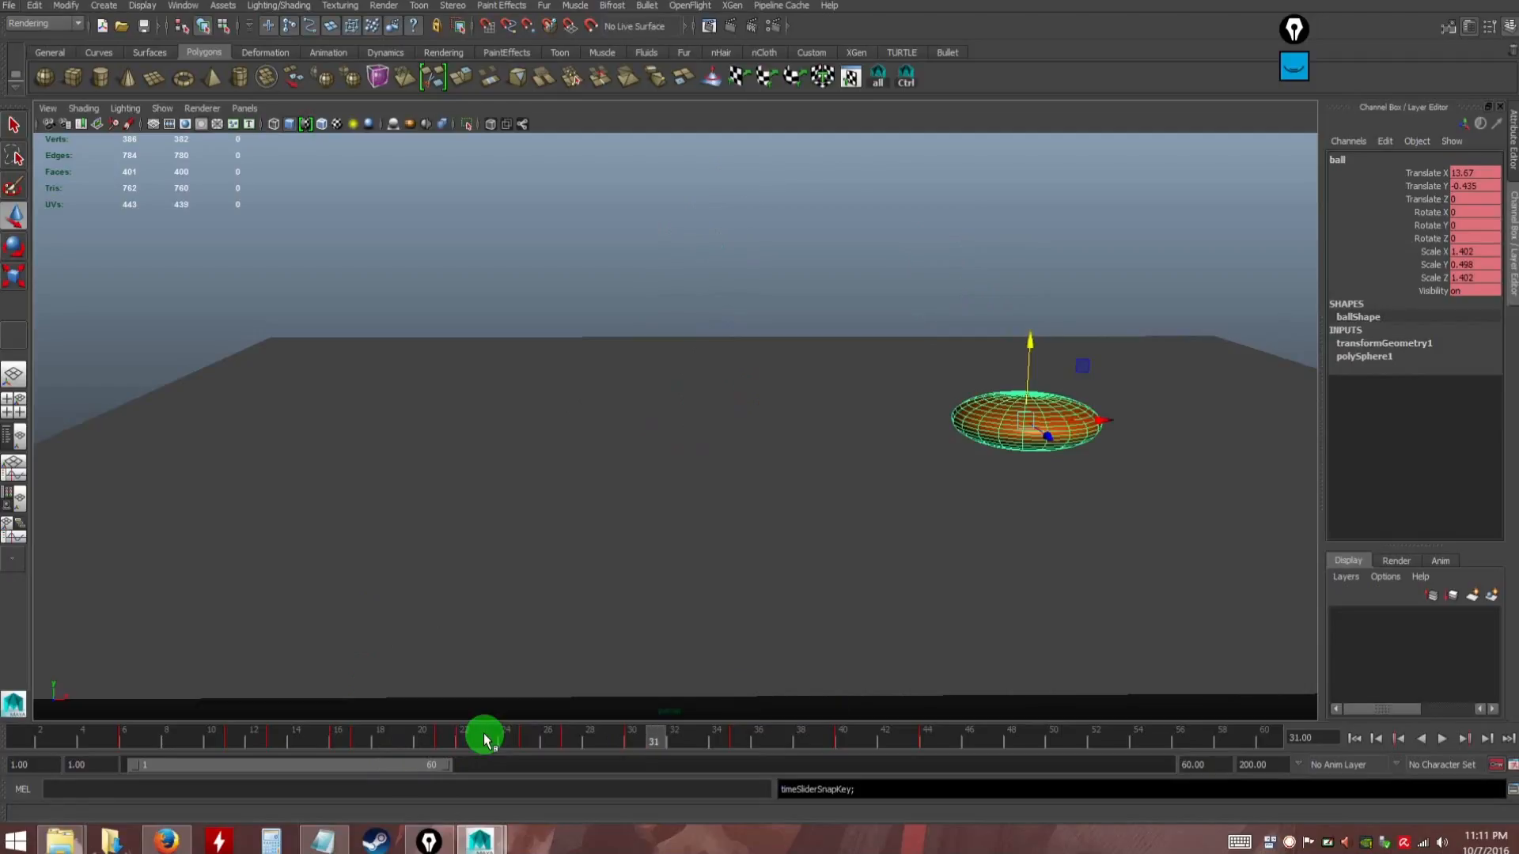
shift+click(633, 738)
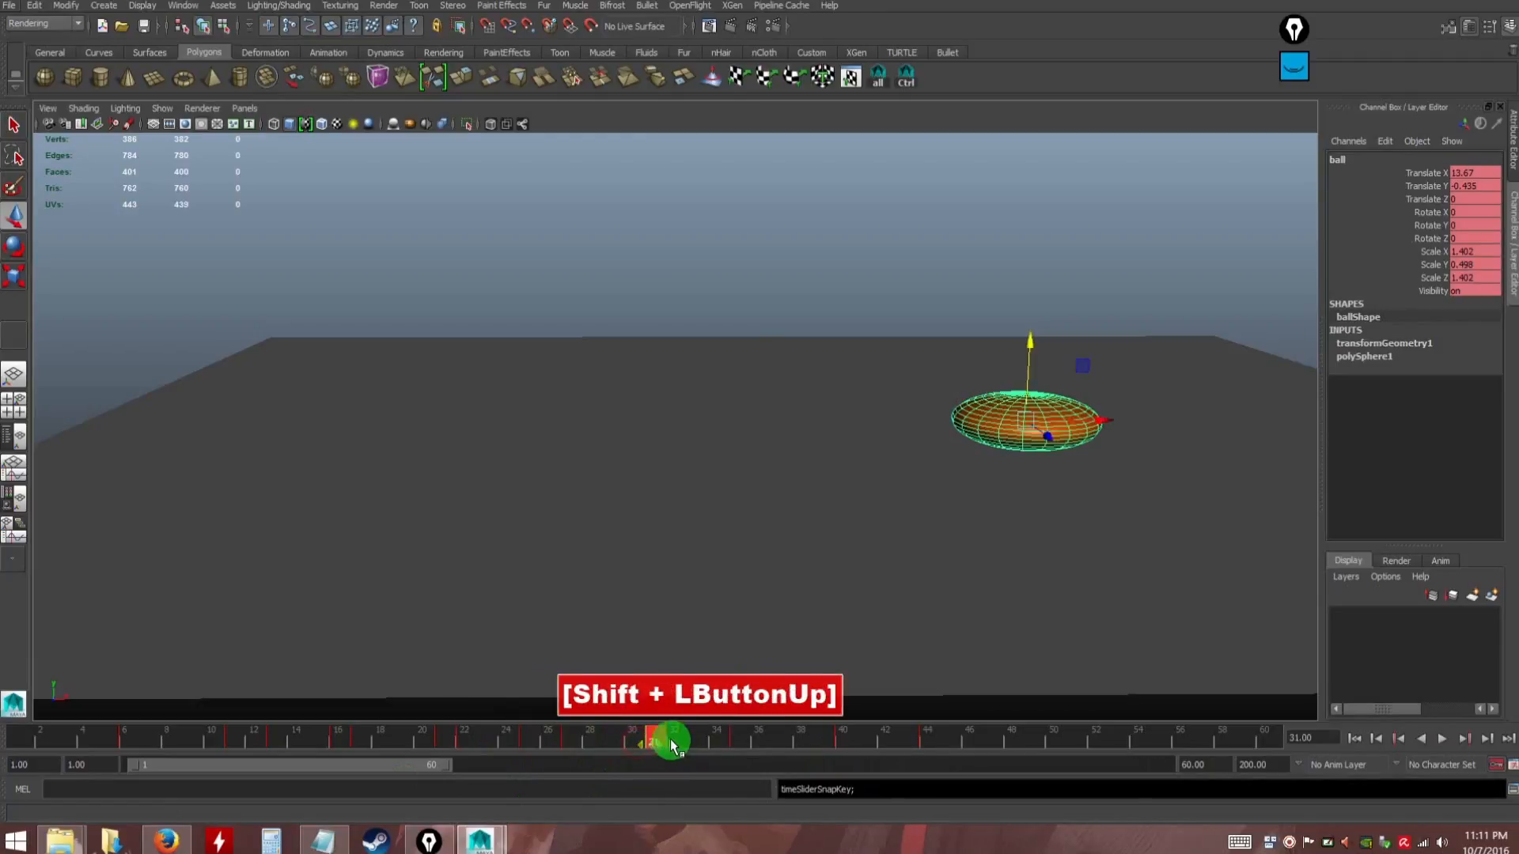
Review the ball's poses key by key from frame 11 to frame 21, and play the animation to judge the timing
drag(575, 740, 246, 746)
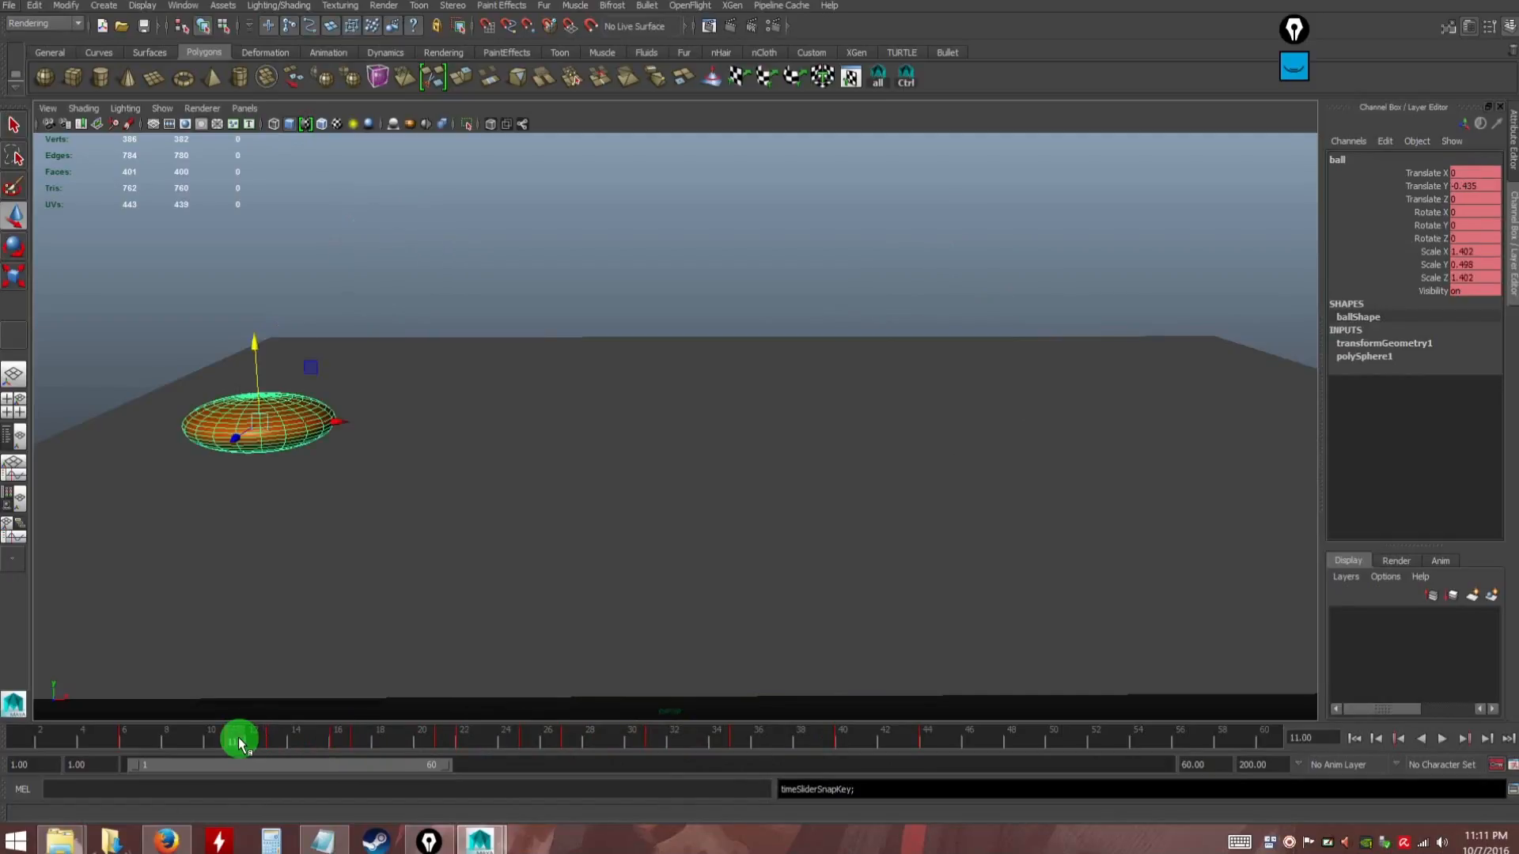
key(alt)
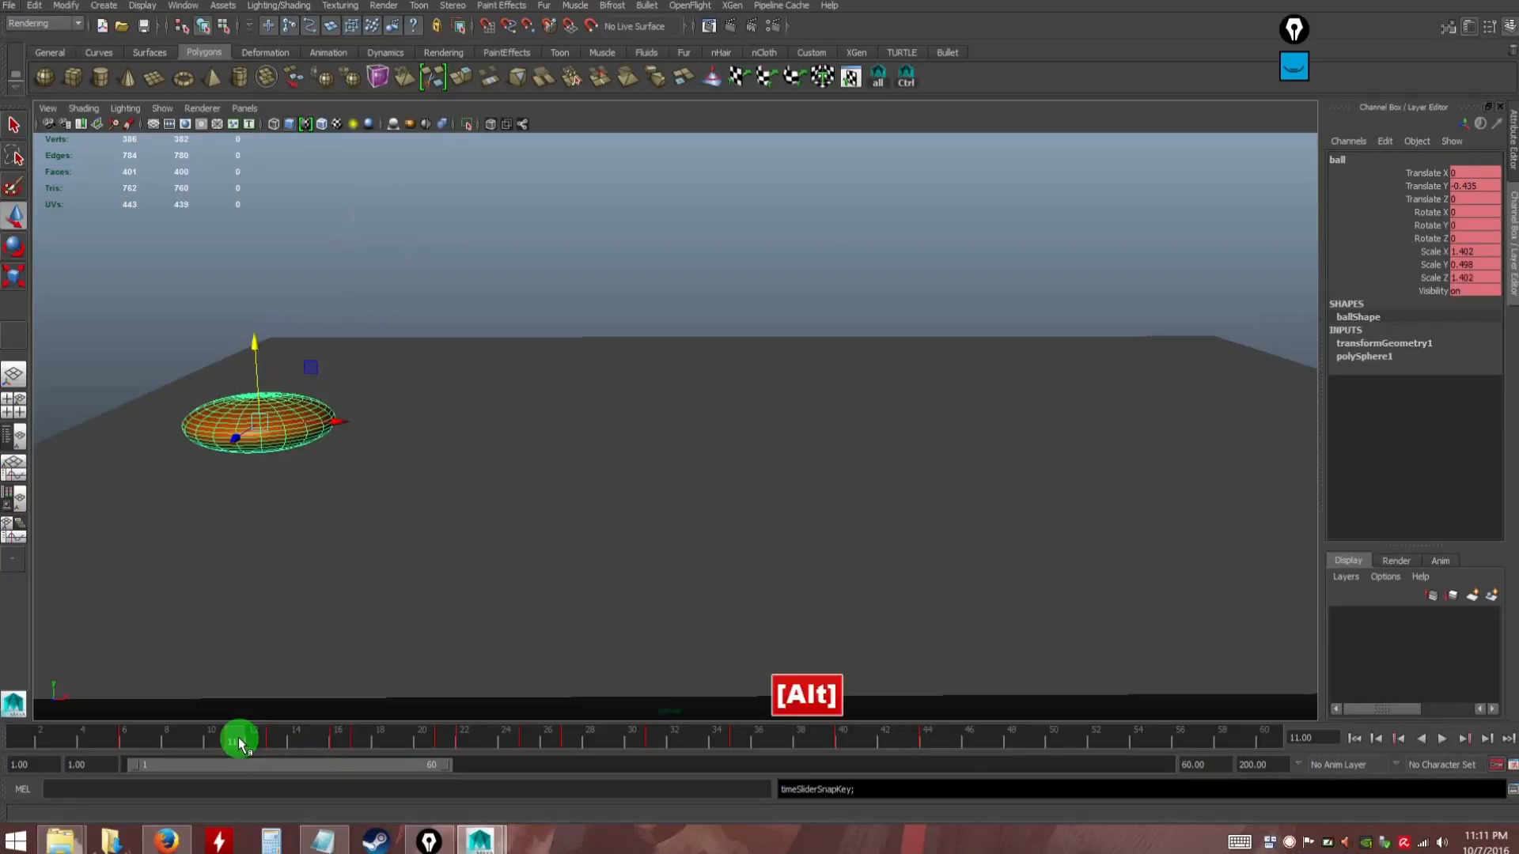
key(alt+period)
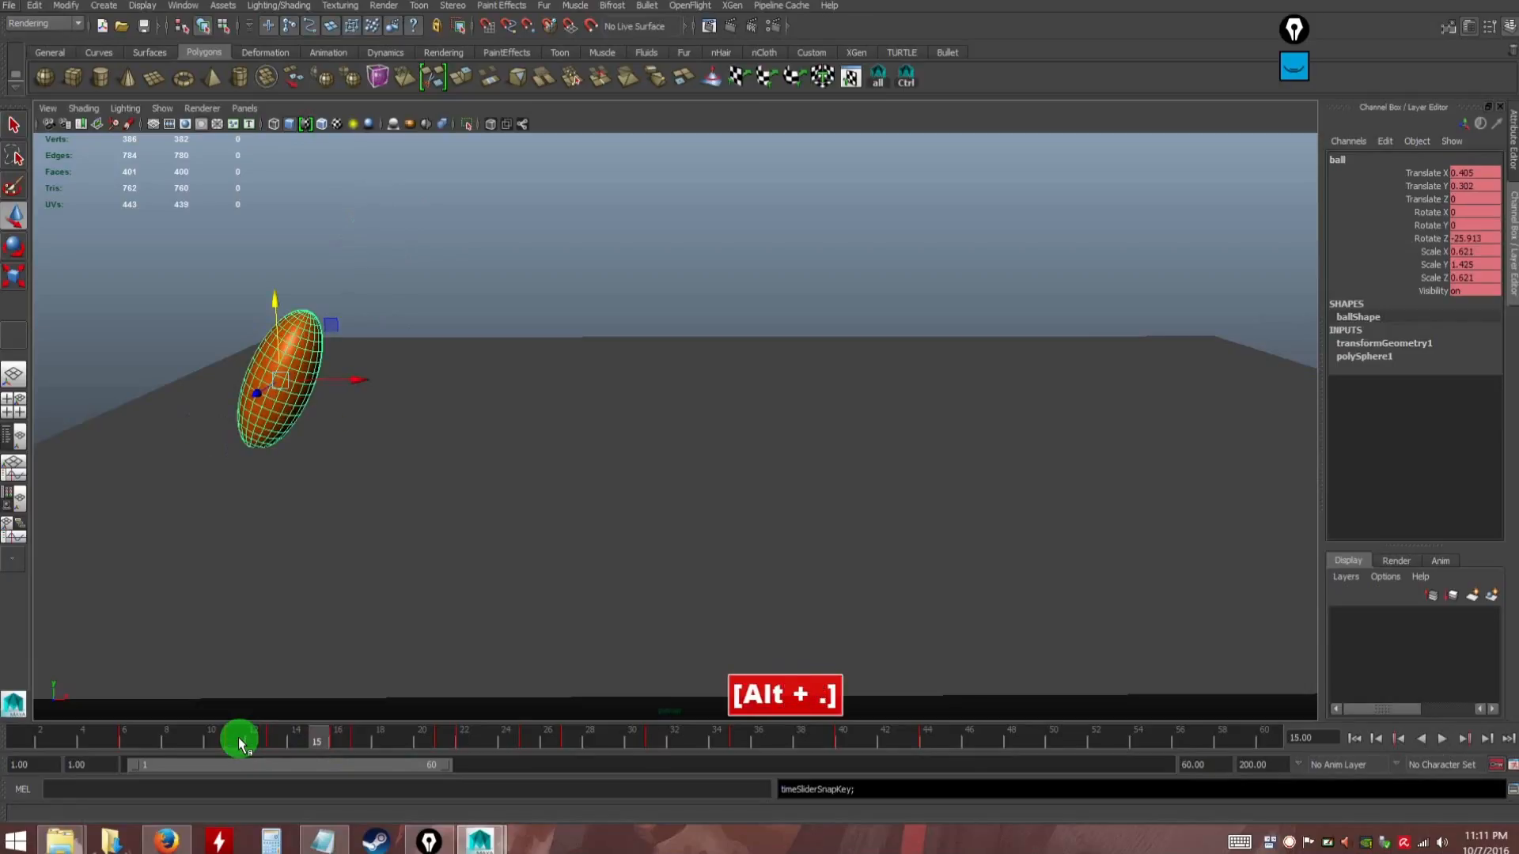
key(alt+period)
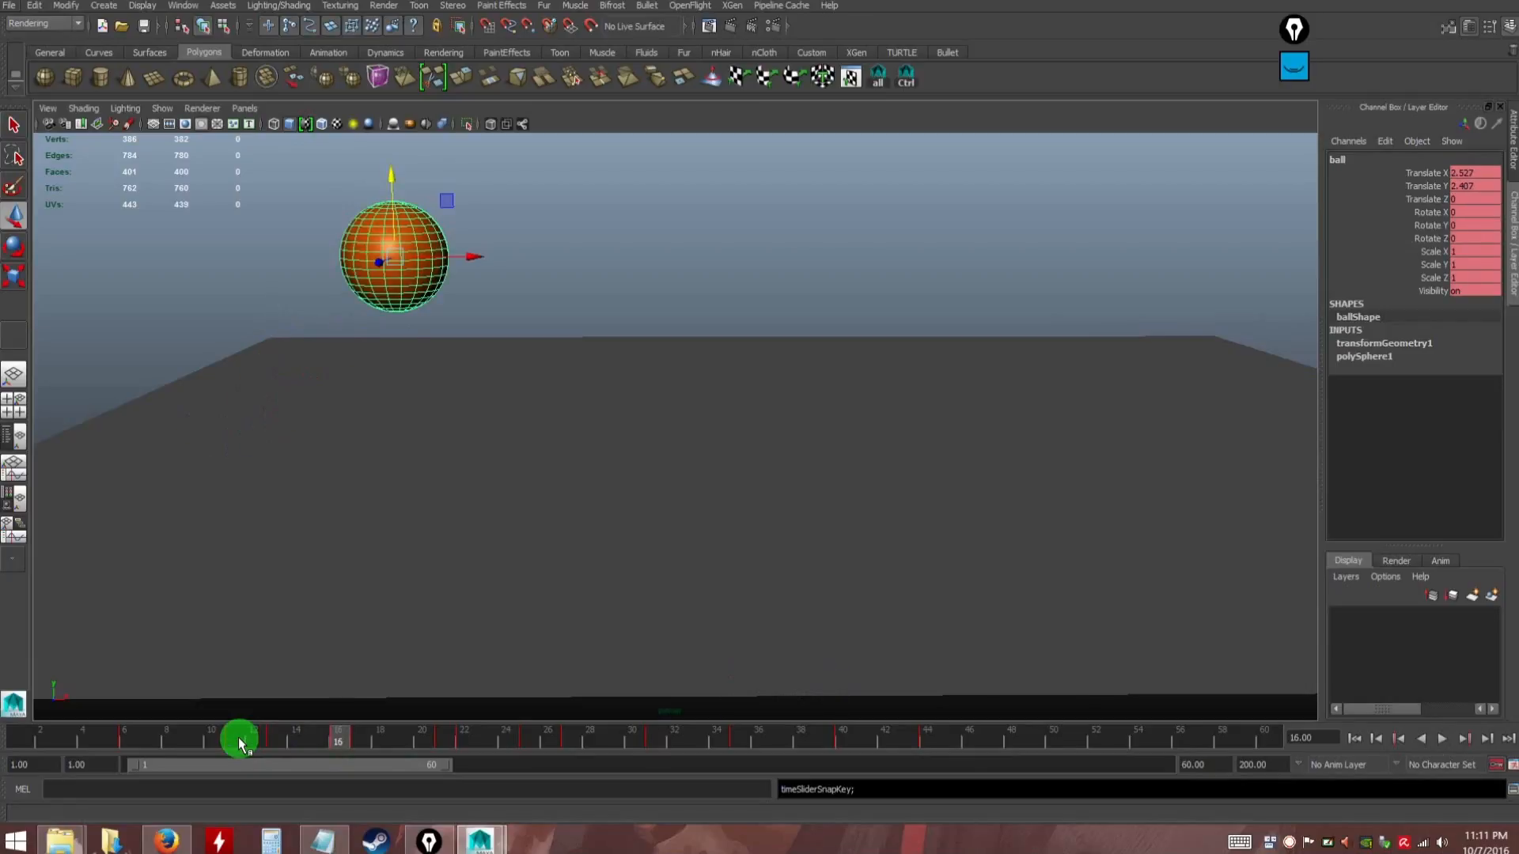
key(alt+period)
key(alt+period)
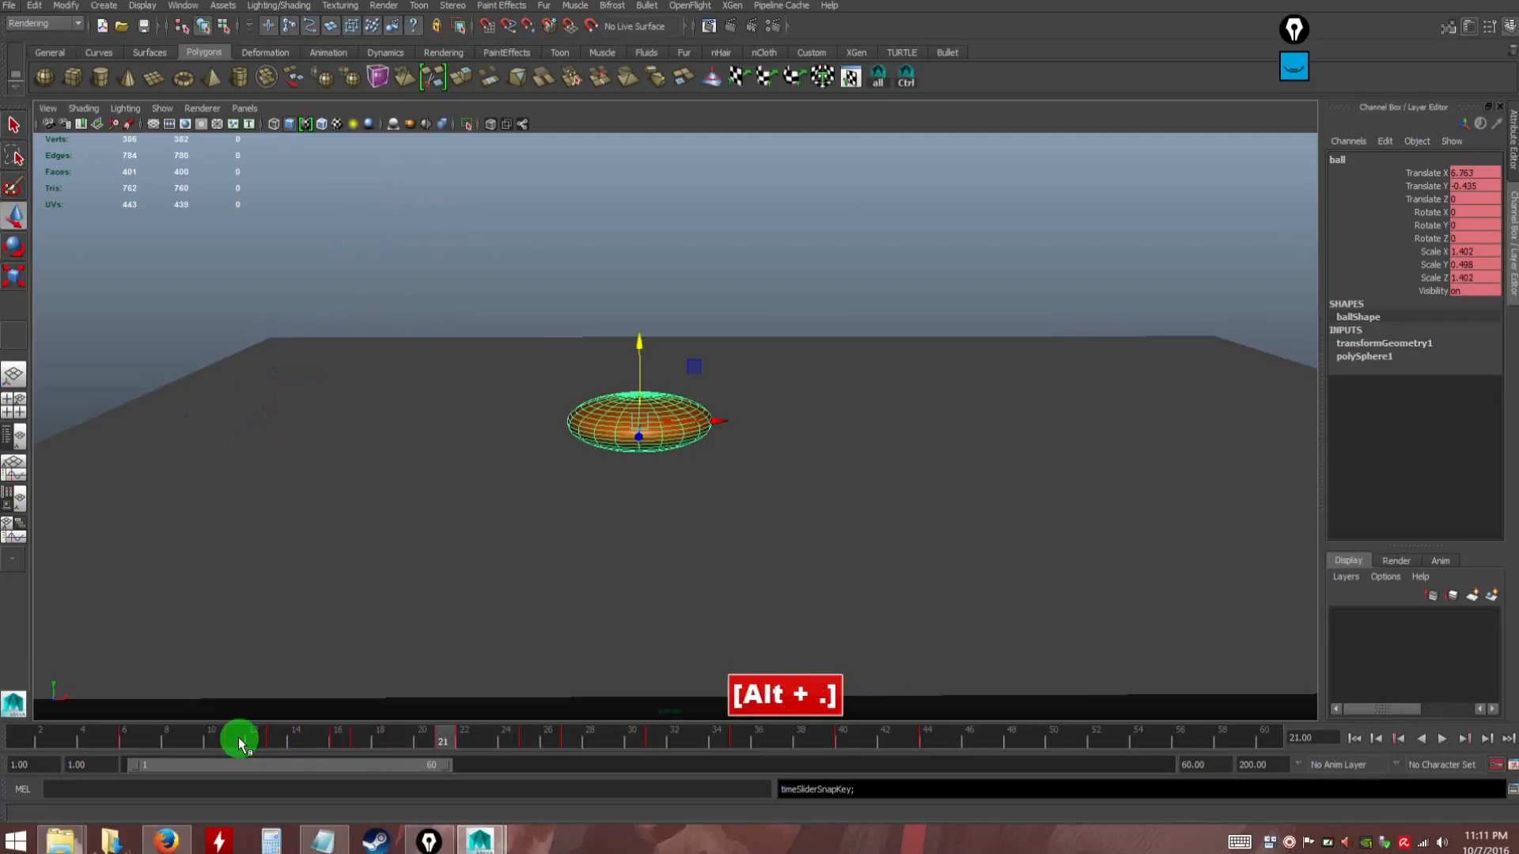
key(alt+v)
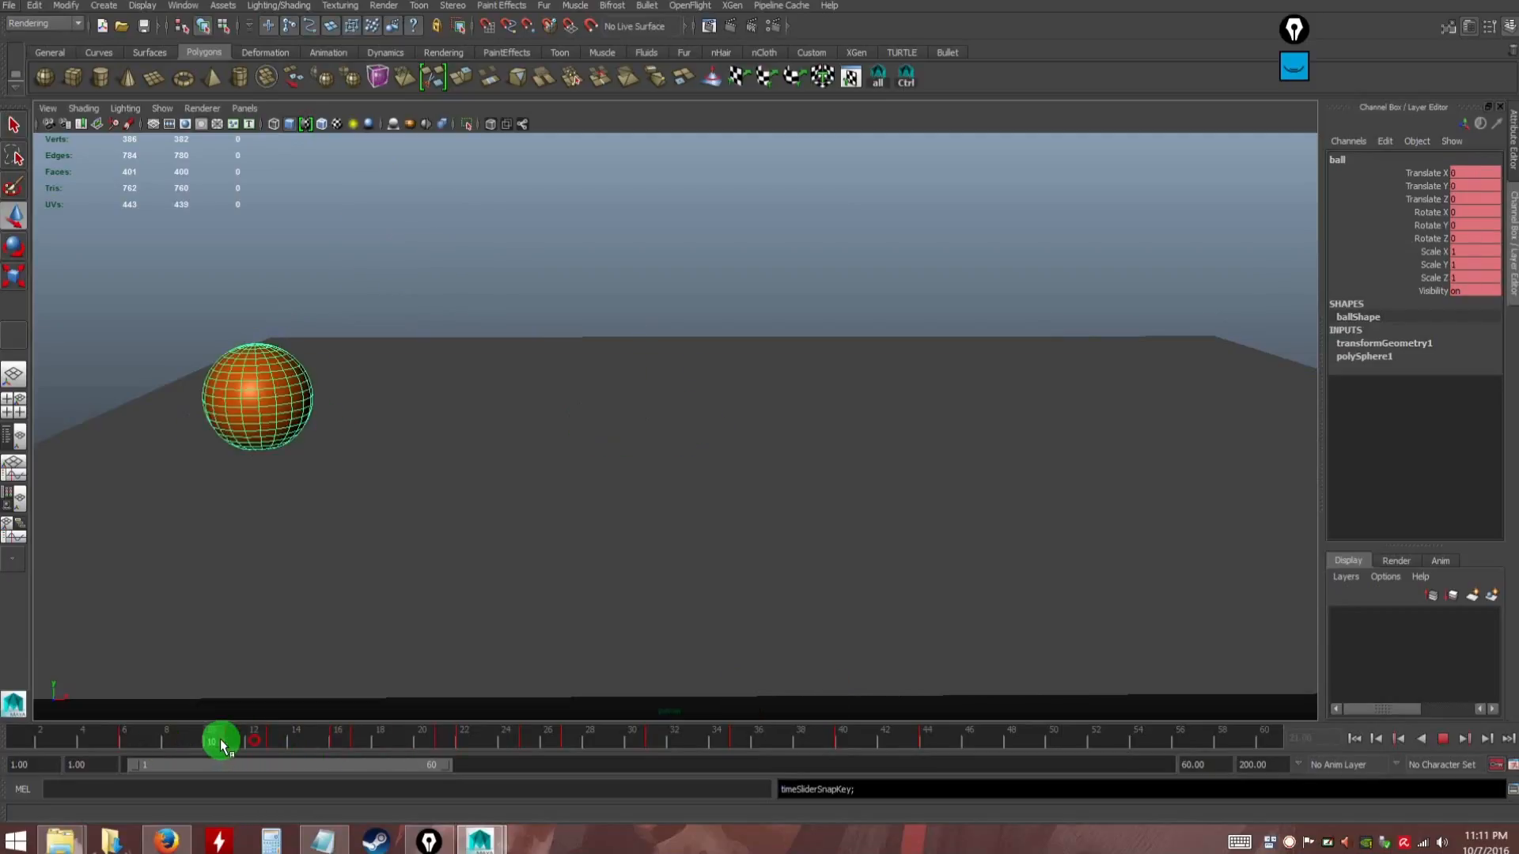
Move the stretched take-off key from frame 13 to frame 14
drag(285, 742, 231, 736)
key(w)
click(396, 261)
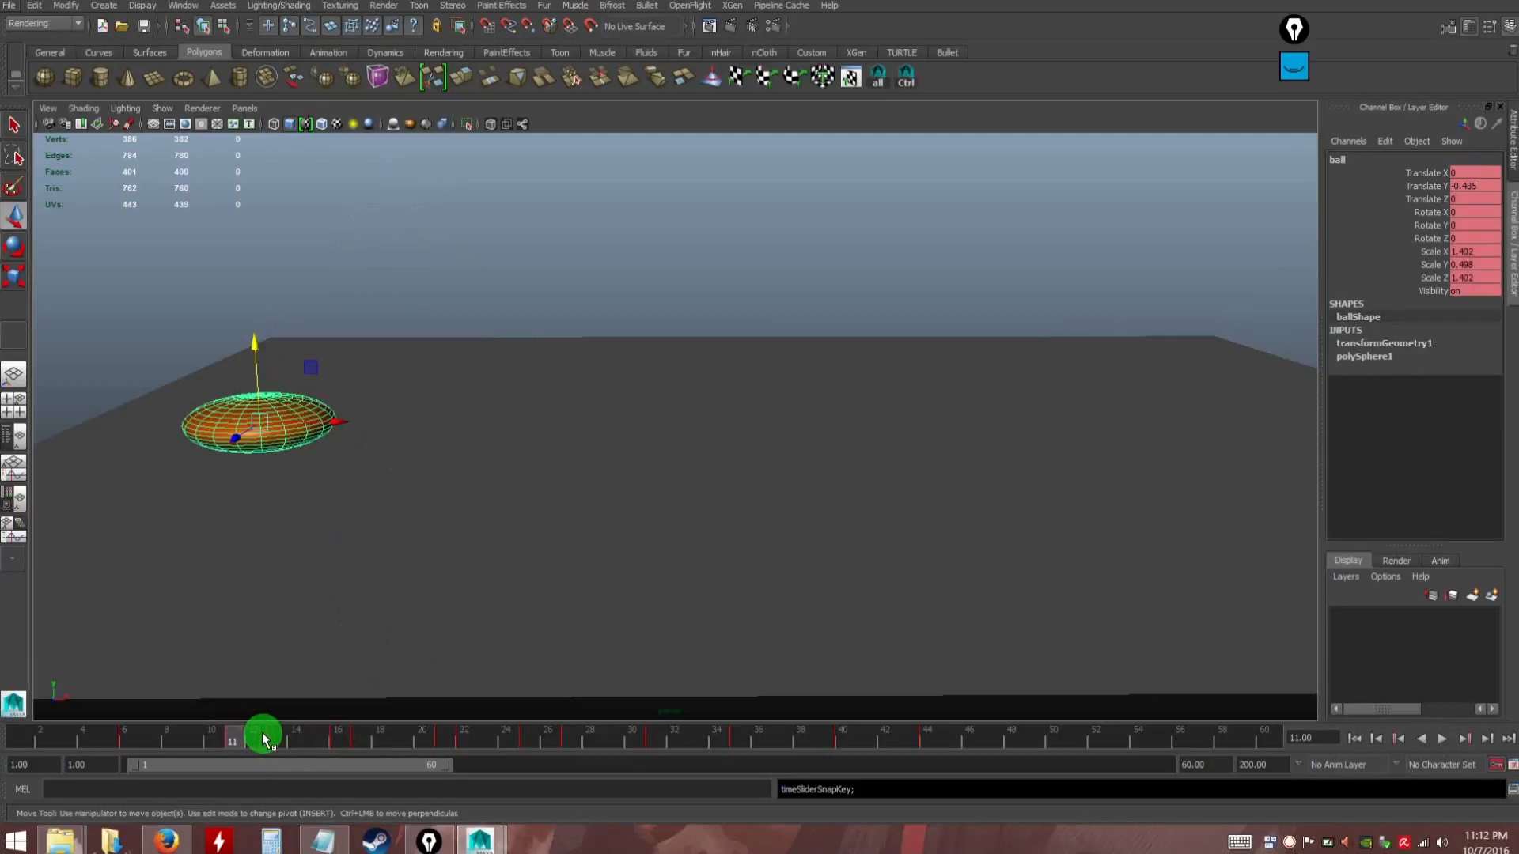
shift+click(267, 742)
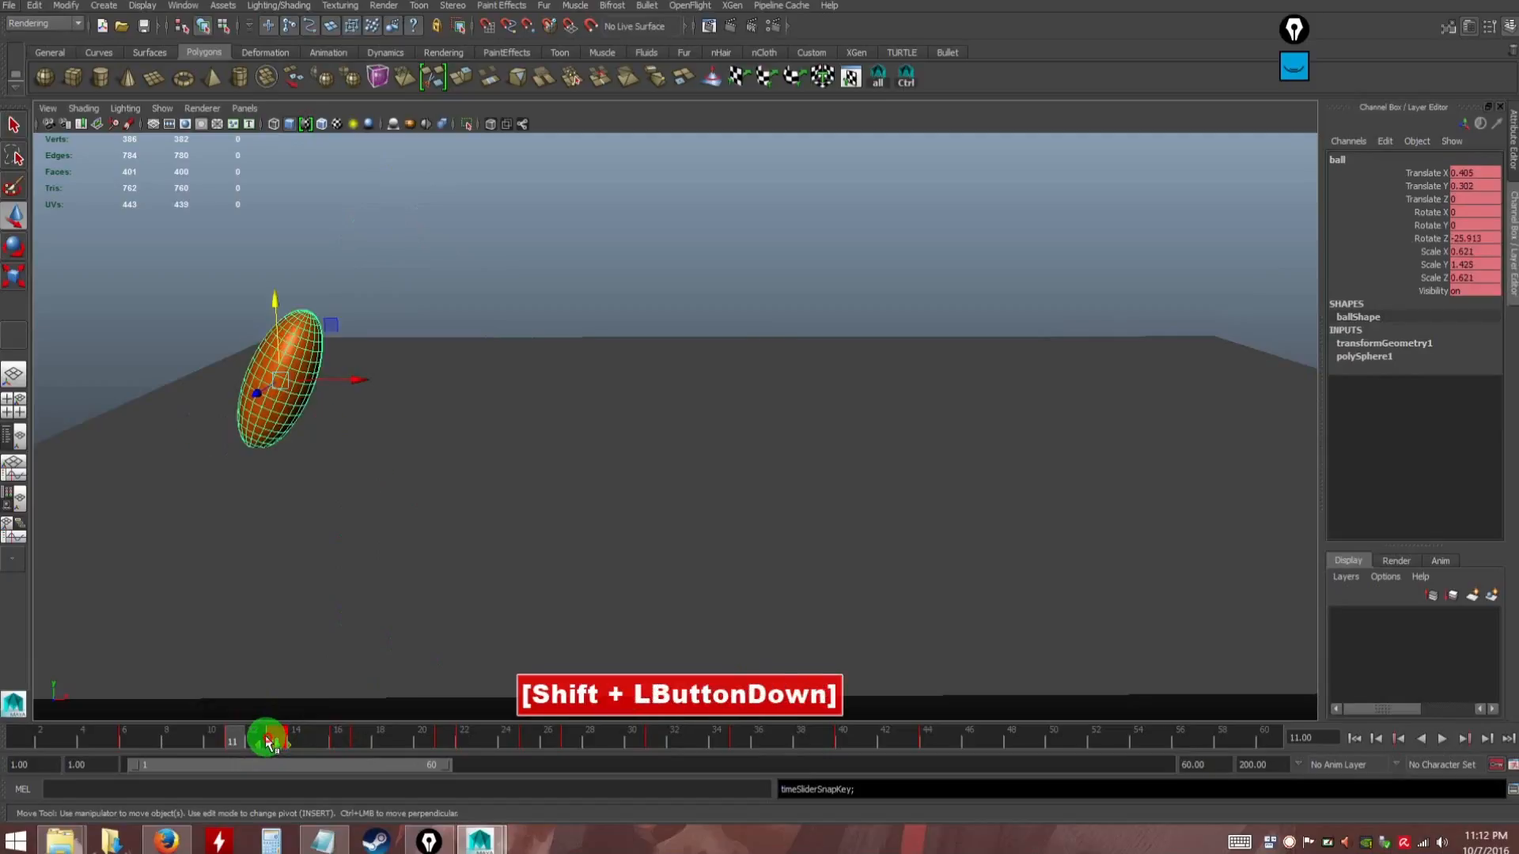
mouse_move(269, 742)
mouse_down()
mouse_move(338, 738)
mouse_move(213, 742)
mouse_move(352, 742)
mouse_move(230, 742)
mouse_move(295, 744)
mouse_up()
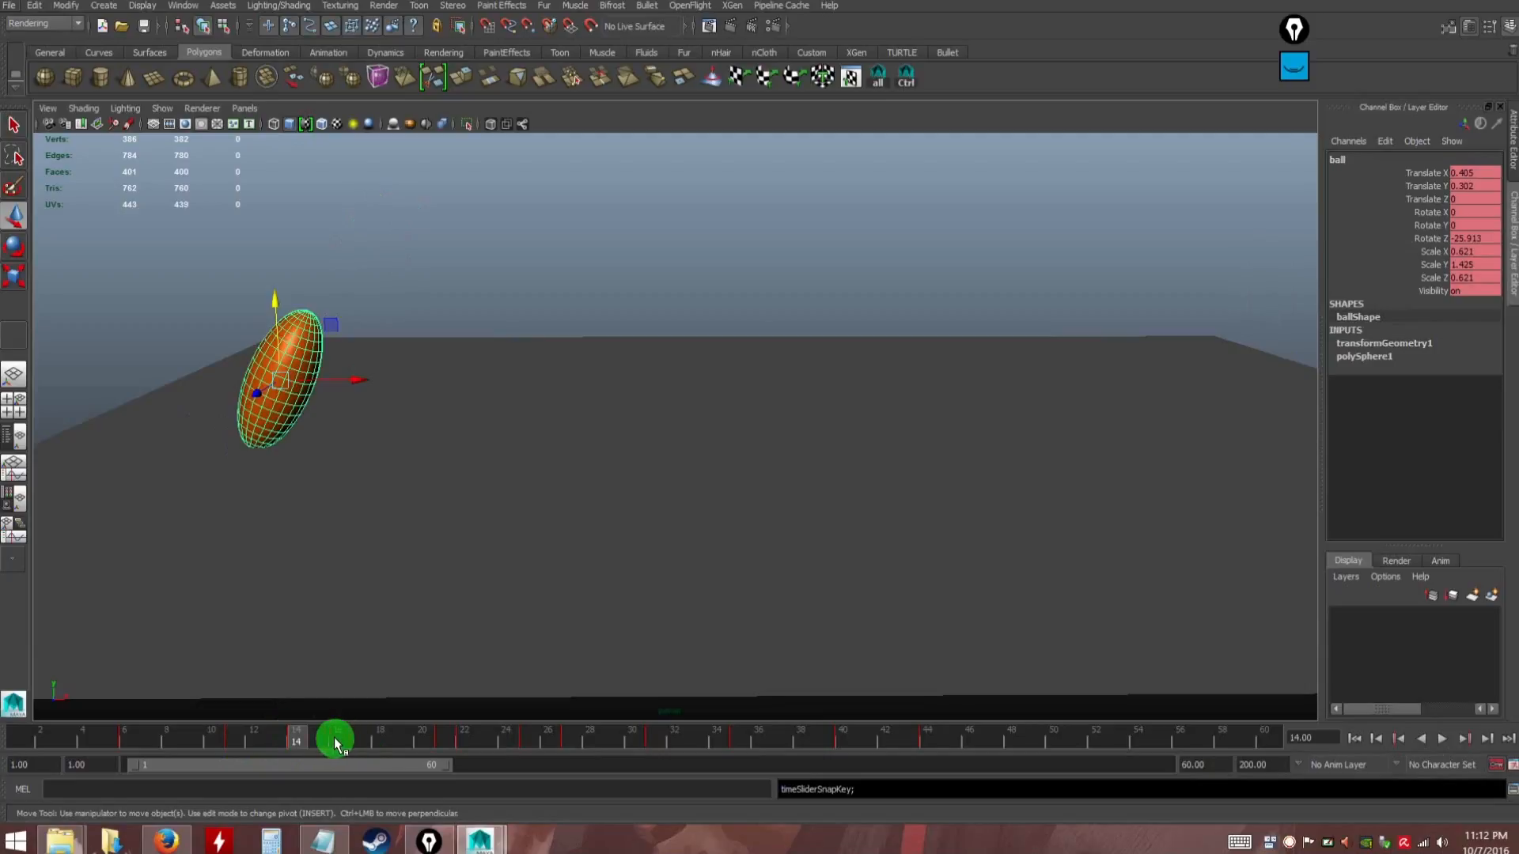
Delay the block of keys from frame 16 to frame 44 by one frame, so it starts at frame 17
shift+drag(949, 738, 336, 739)
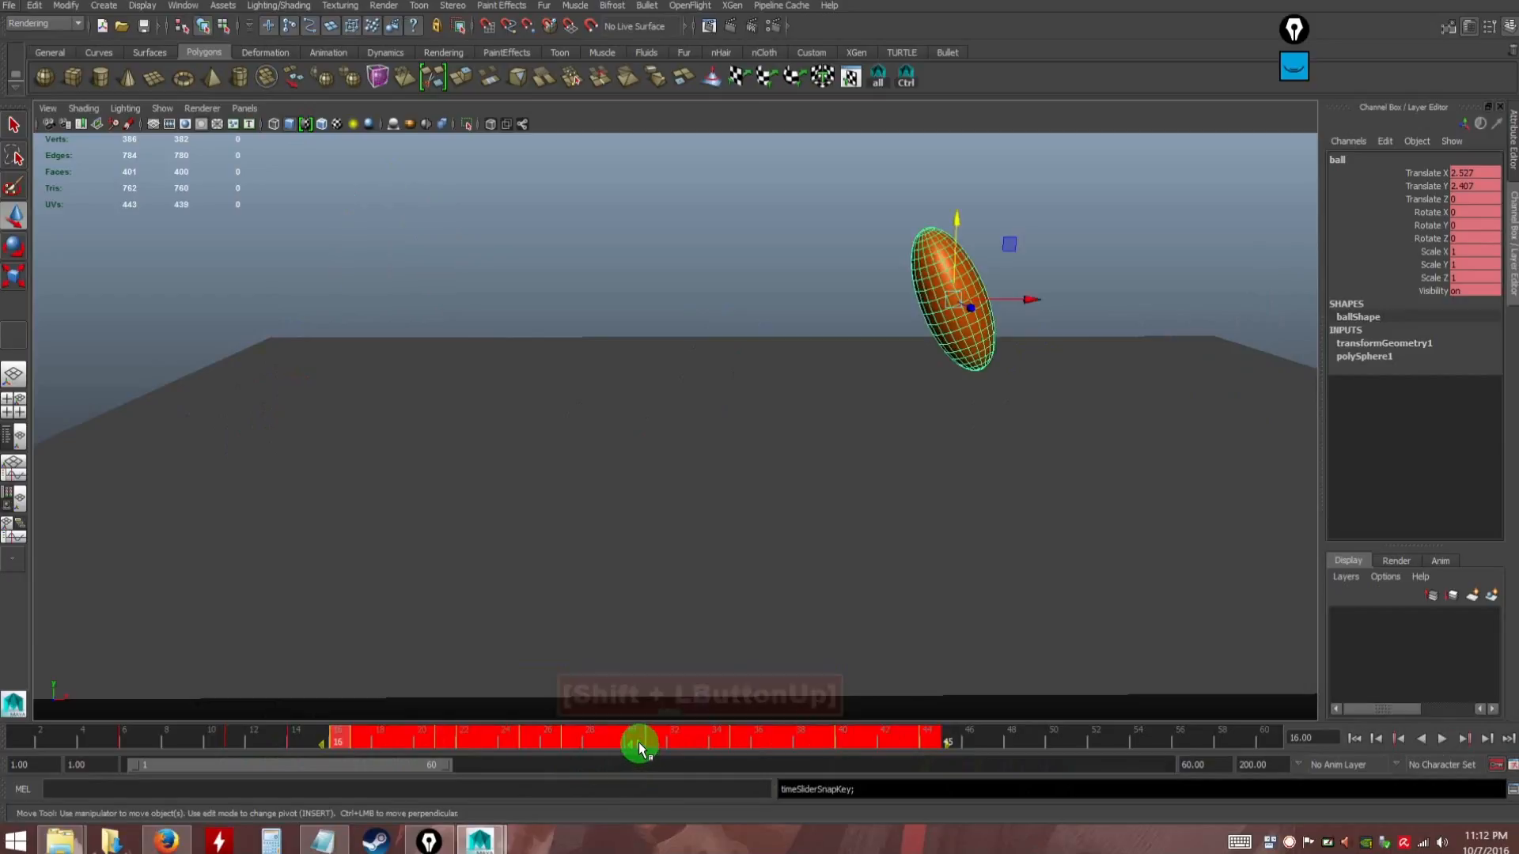
drag(636, 743, 657, 742)
drag(980, 747, 239, 742)
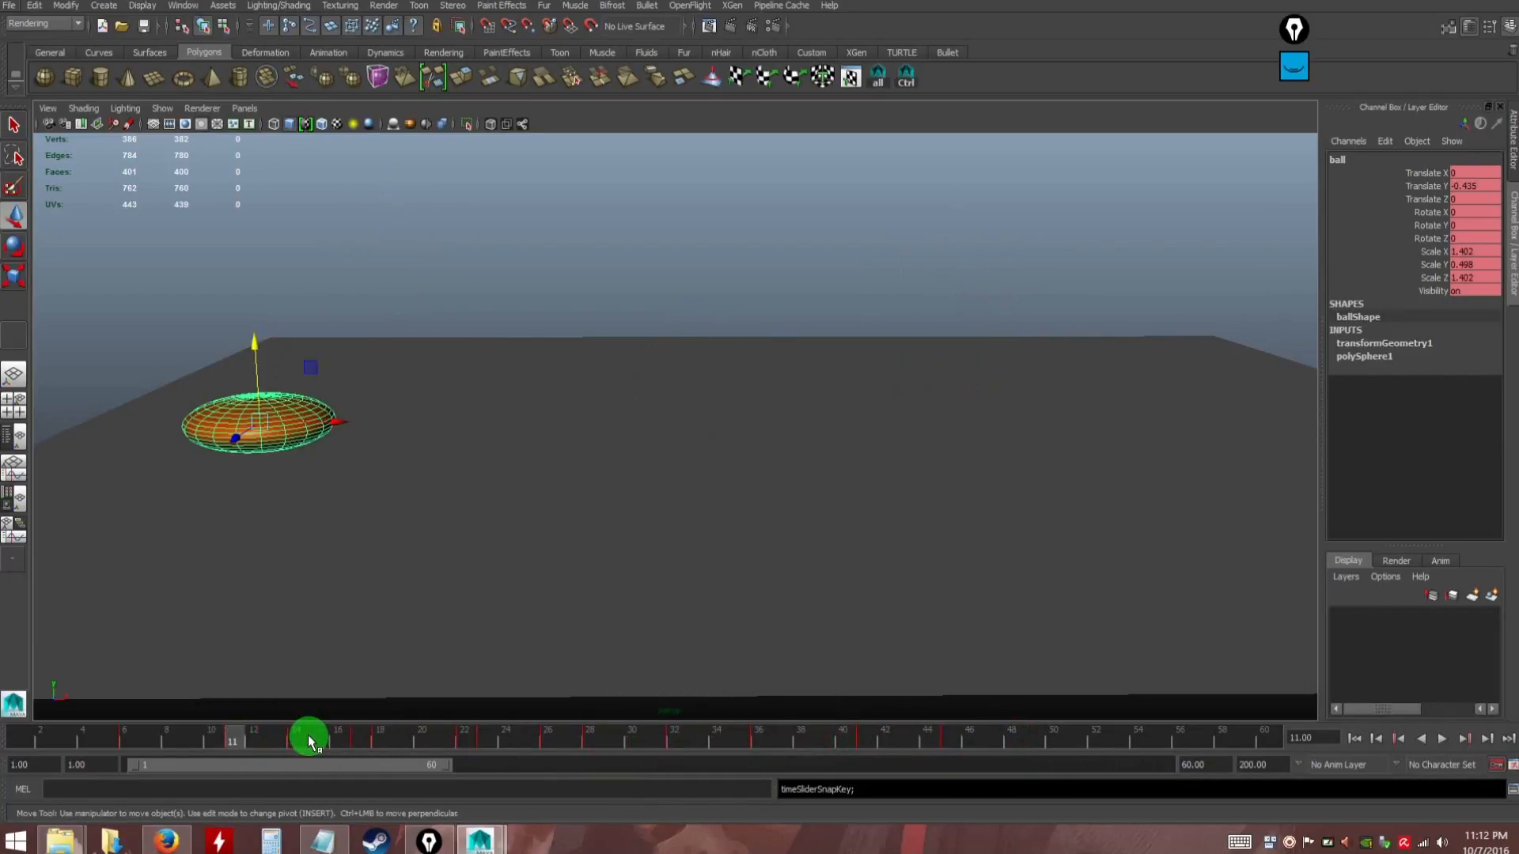
Delay the keys from the second squash at frame 22 onward by one frame, so they start at frame 23
click(233, 741)
drag(248, 741, 508, 742)
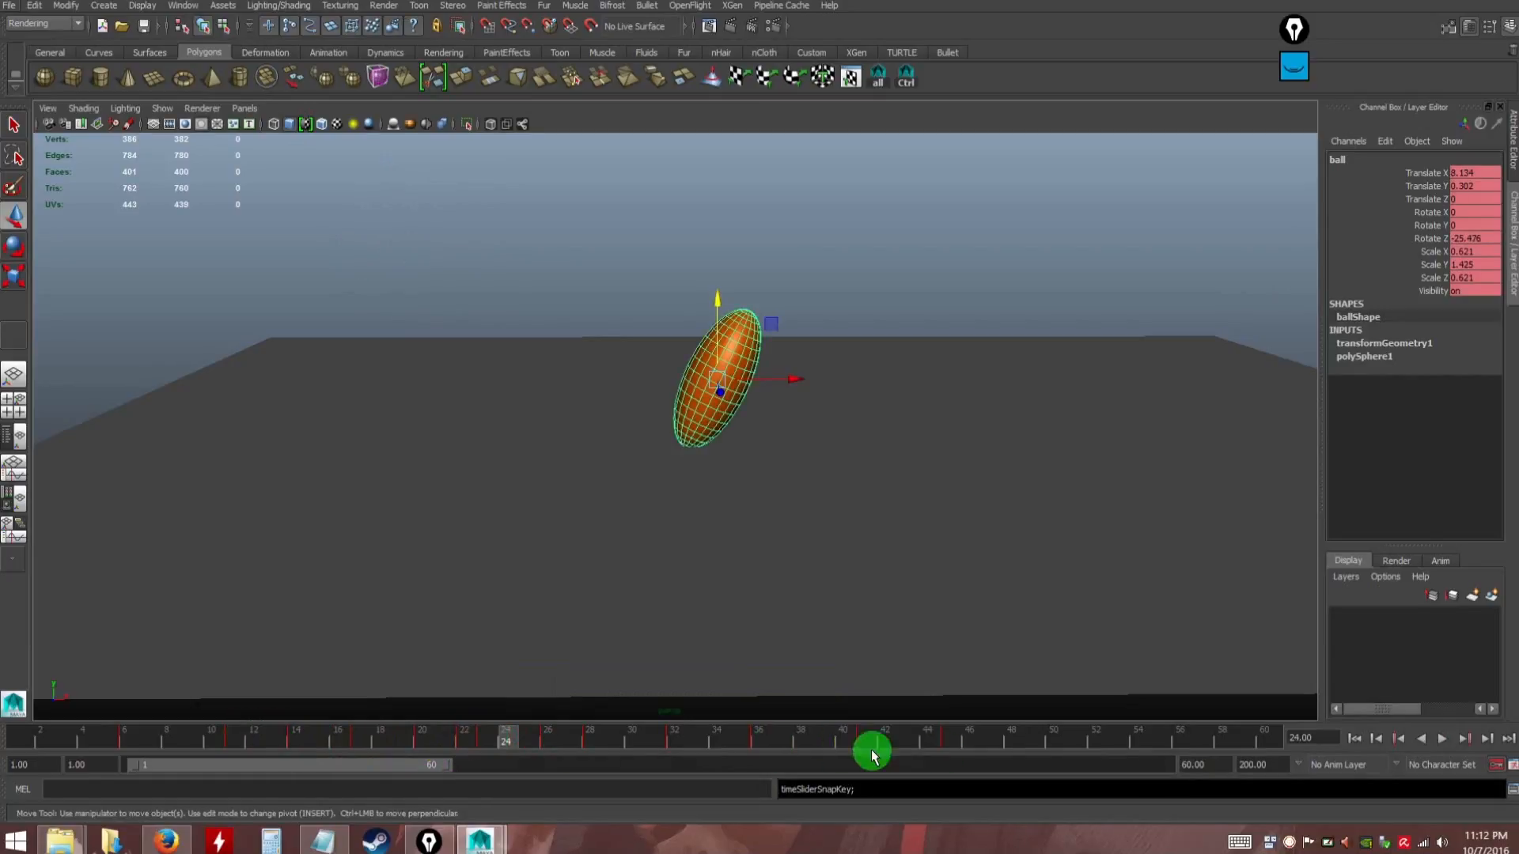
shift+drag(985, 742, 459, 749)
drag(718, 743, 766, 756)
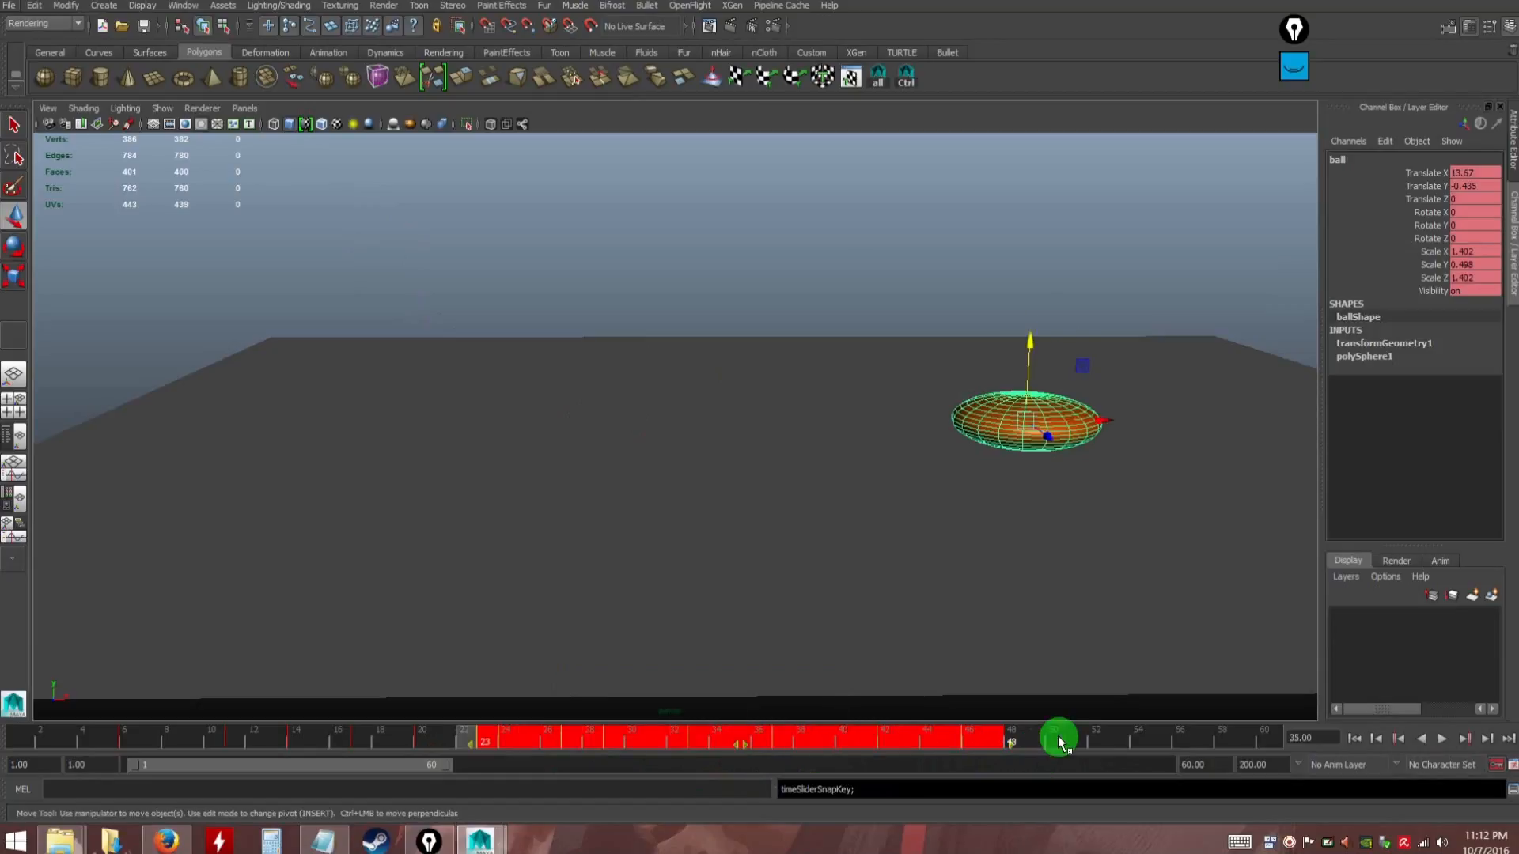
click(1057, 741)
Delay the keys from the stretched pose at frame 24 onward by two frames, so they start at frame 26
drag(597, 744, 423, 742)
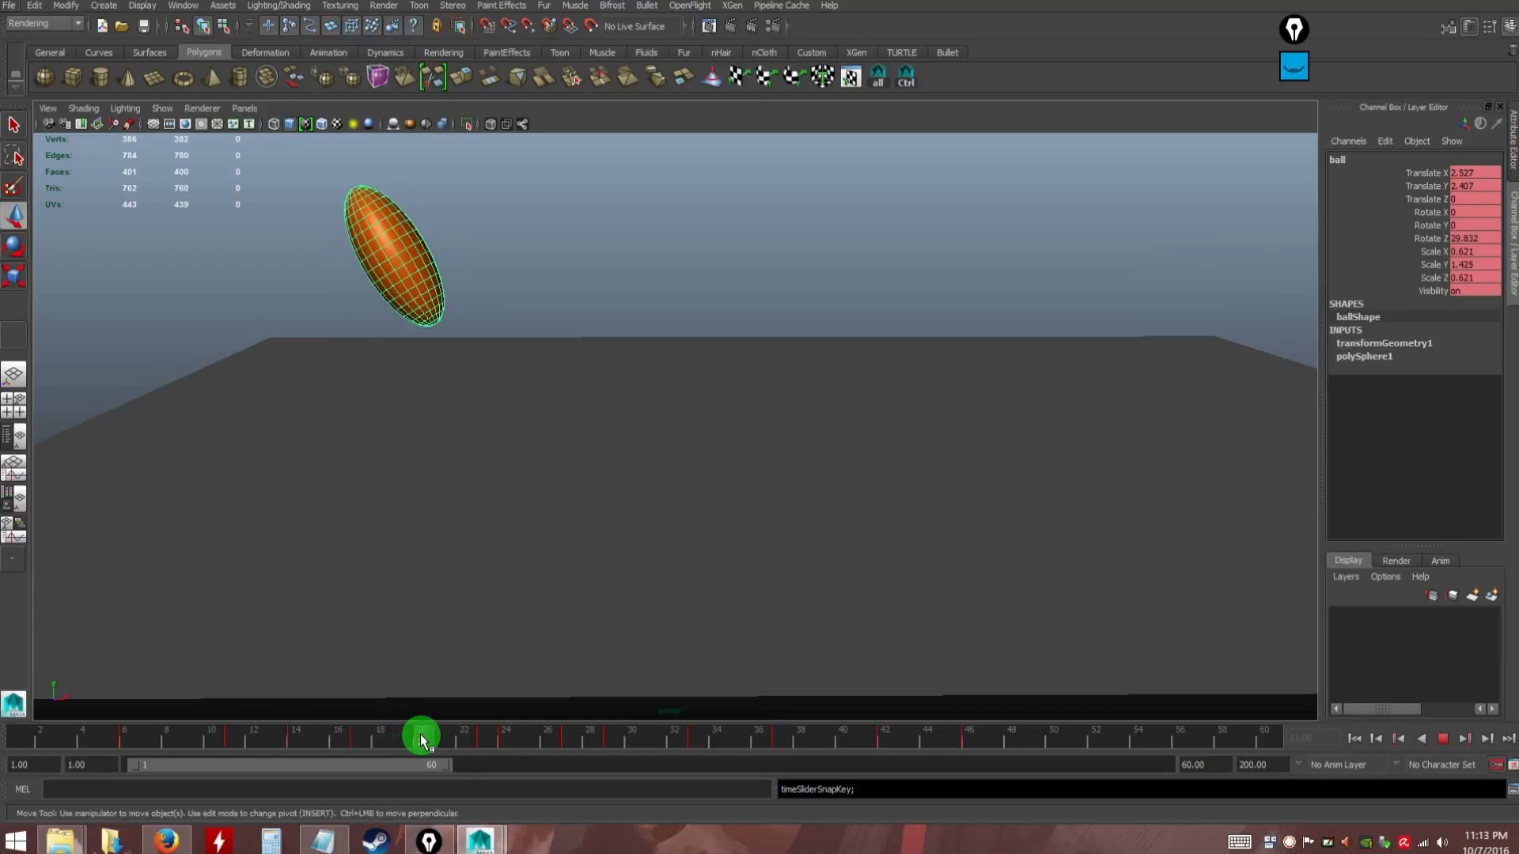
drag(446, 740, 518, 743)
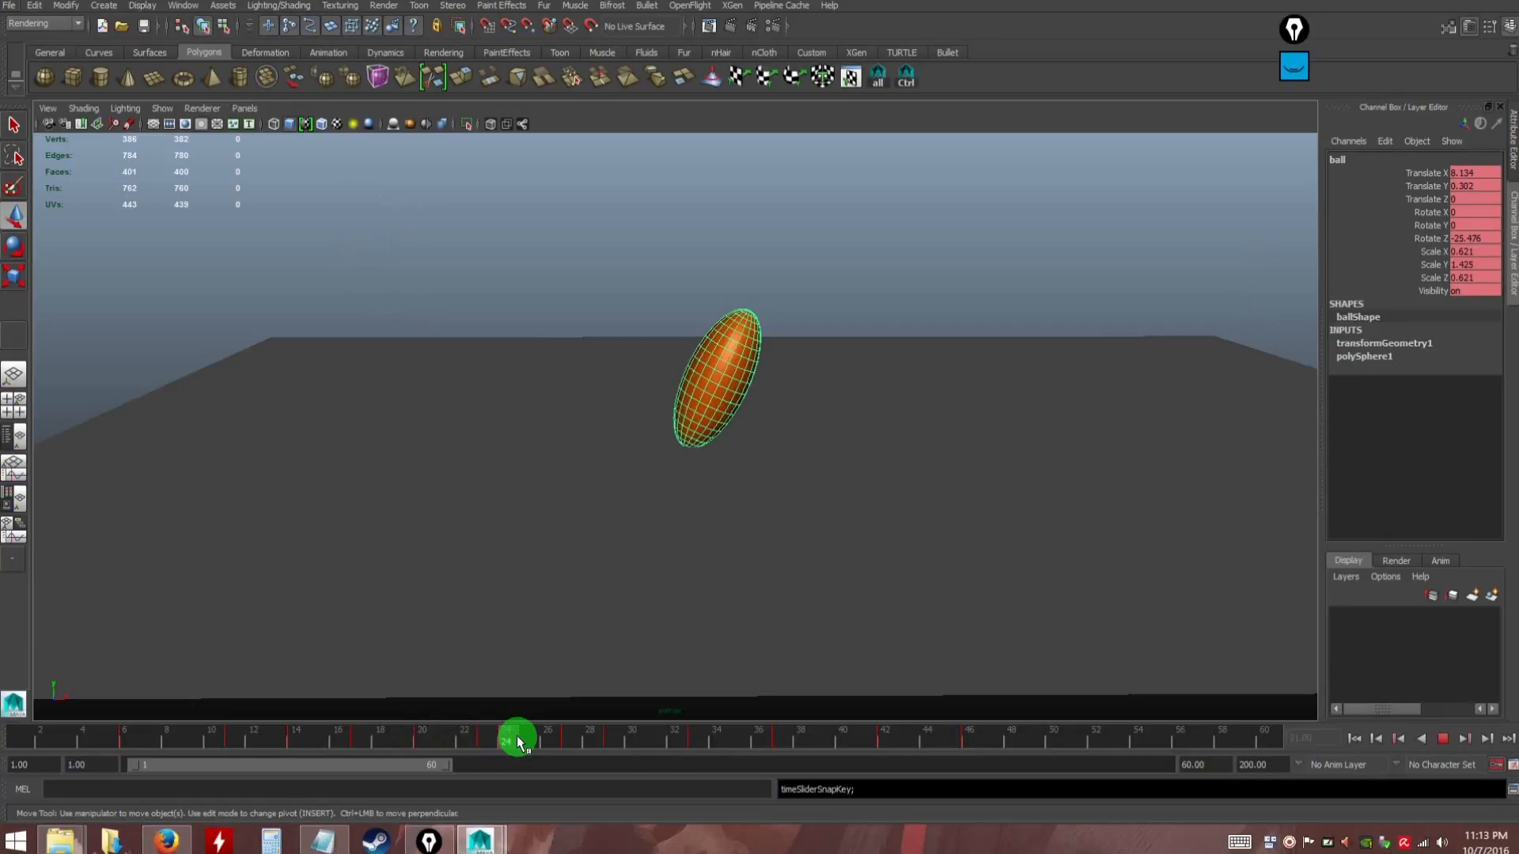
shift+drag(989, 740, 508, 742)
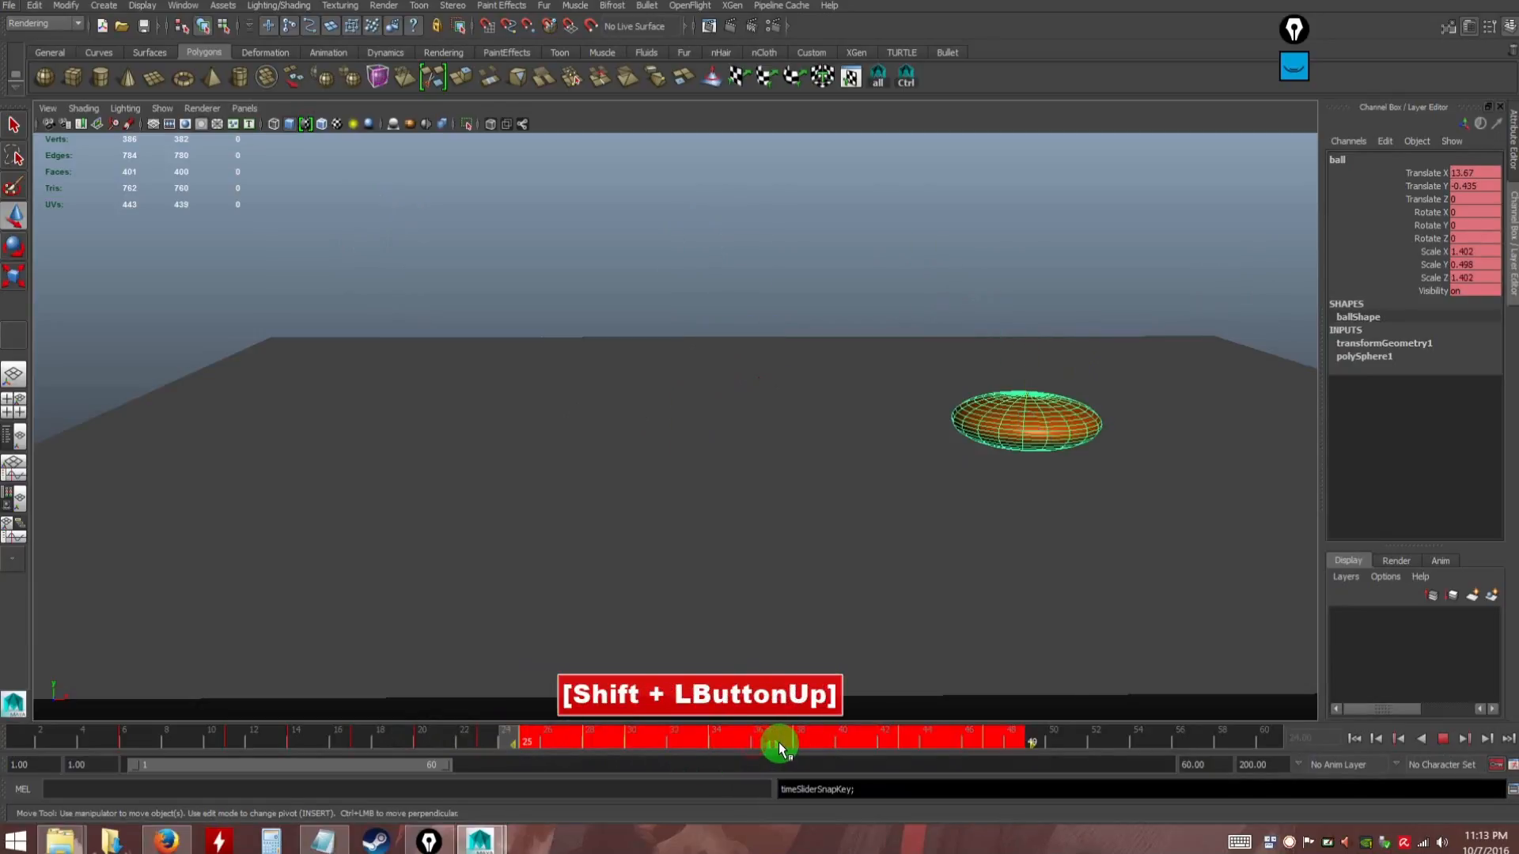
click(1104, 740)
Move the stretched falling key from frame 31 to frame 32
drag(881, 737, 671, 743)
shift+click(654, 741)
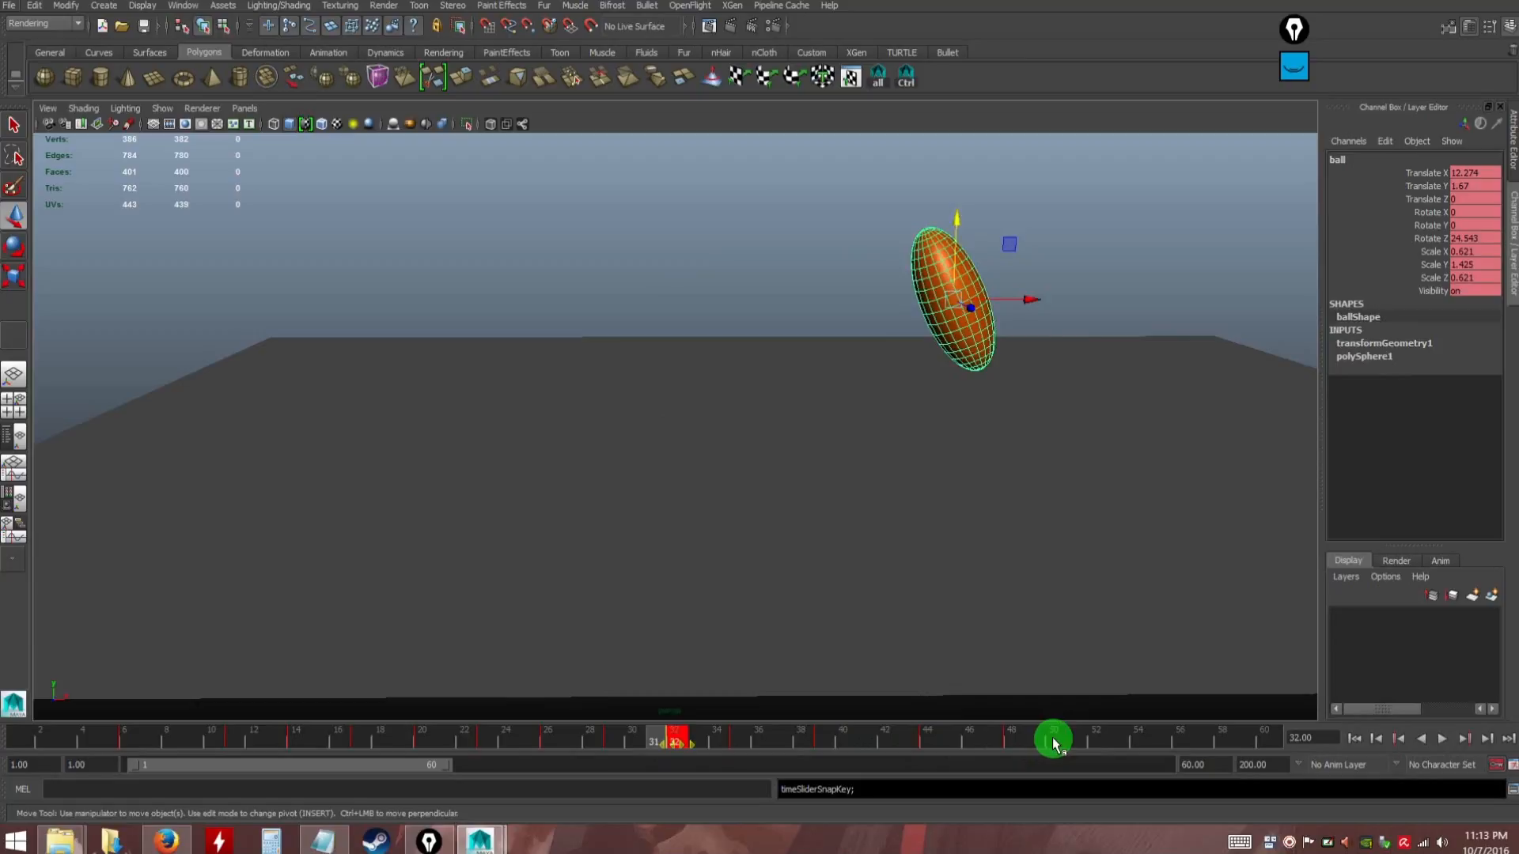
click(1052, 739)
Scrub through the retimed bounce and play the animation from the first frame to check its timing
drag(669, 720, 218, 747)
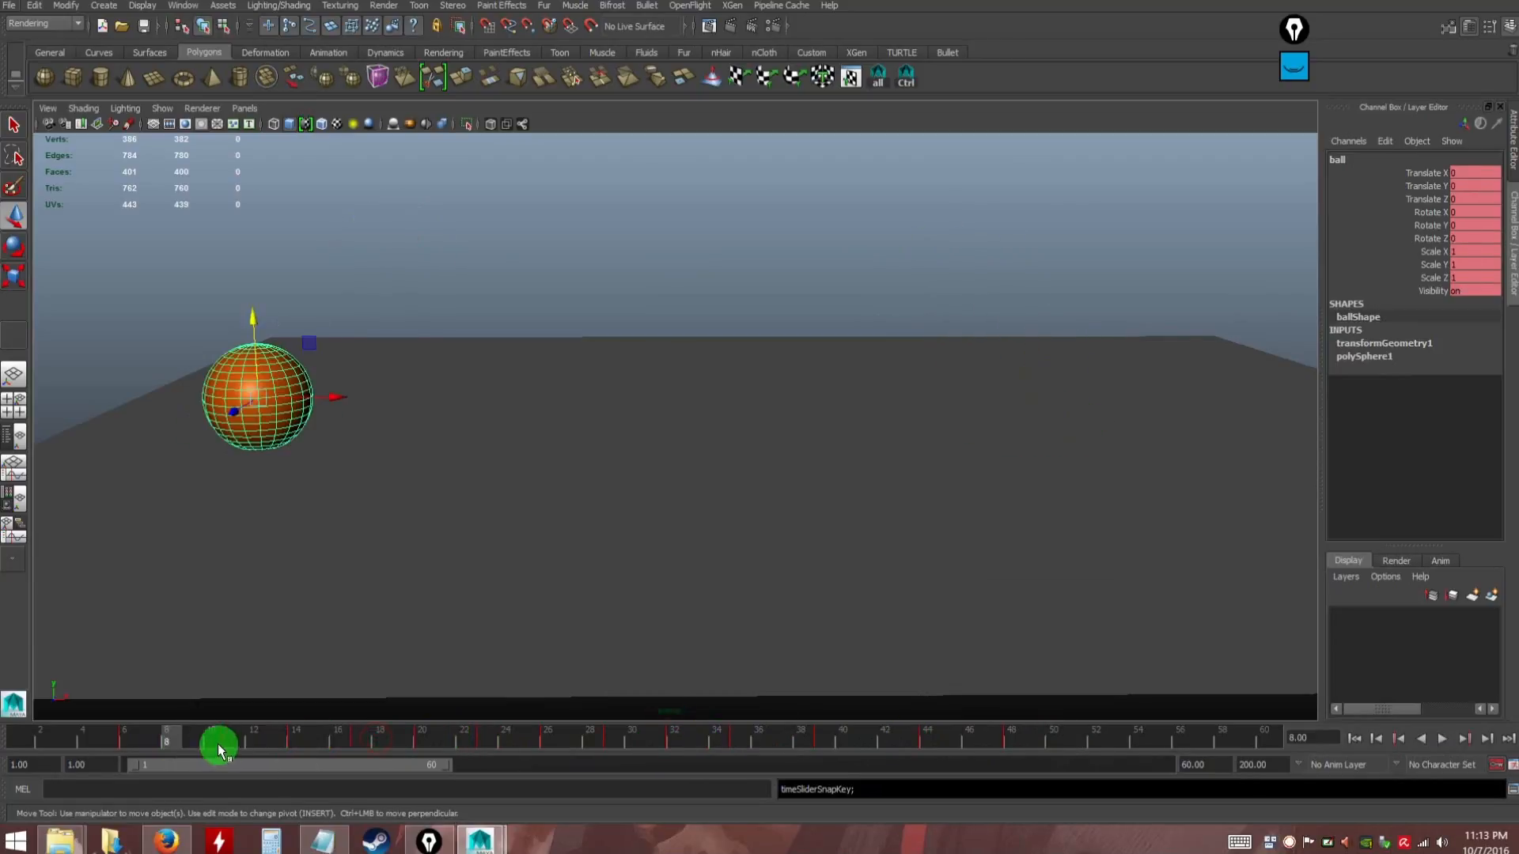
drag(850, 742, 1012, 741)
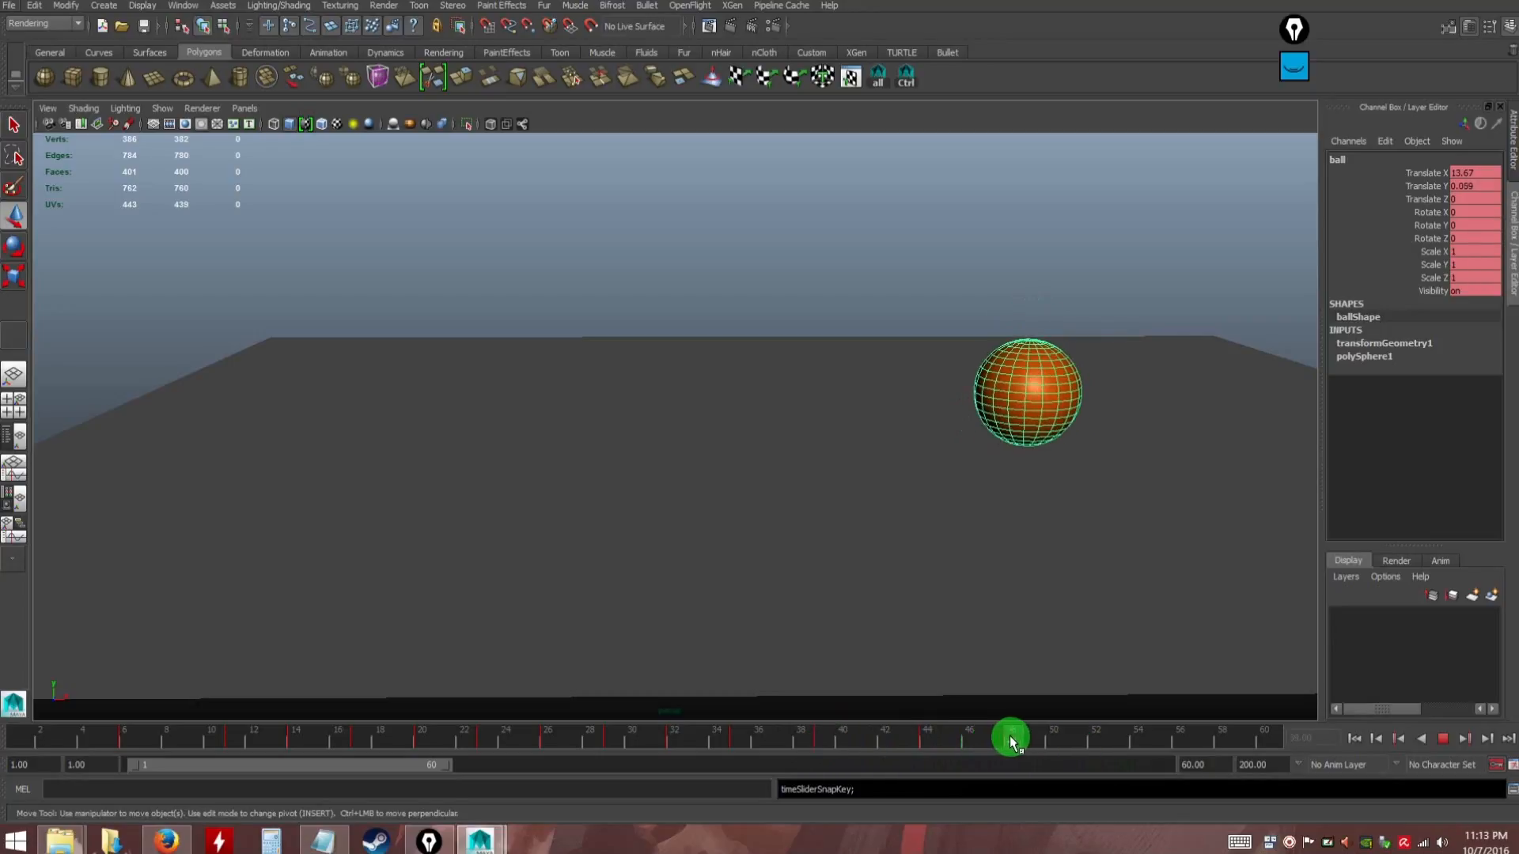
click(1354, 738)
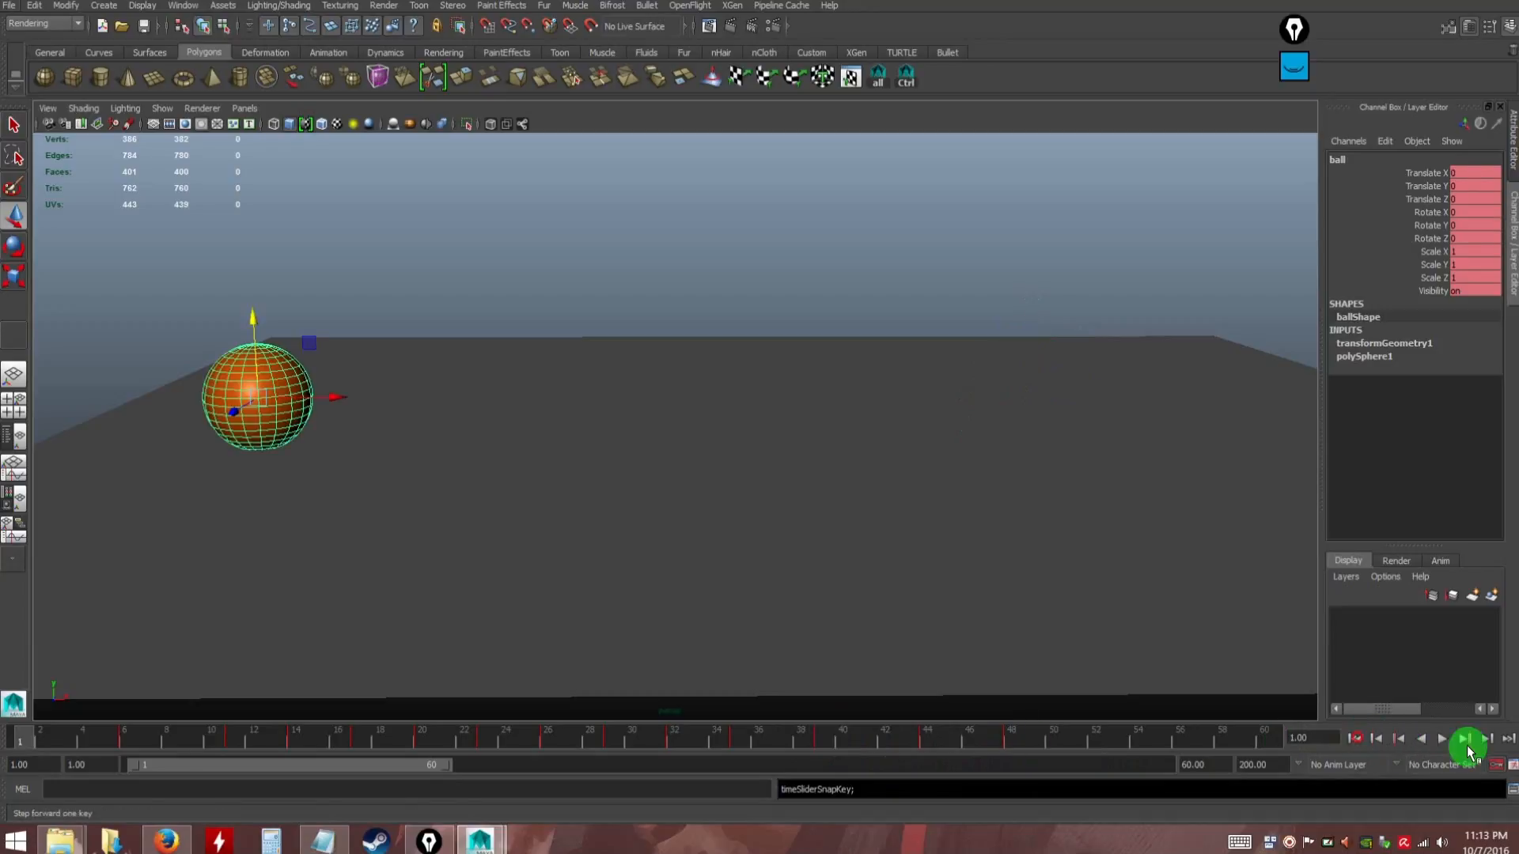
click(1443, 741)
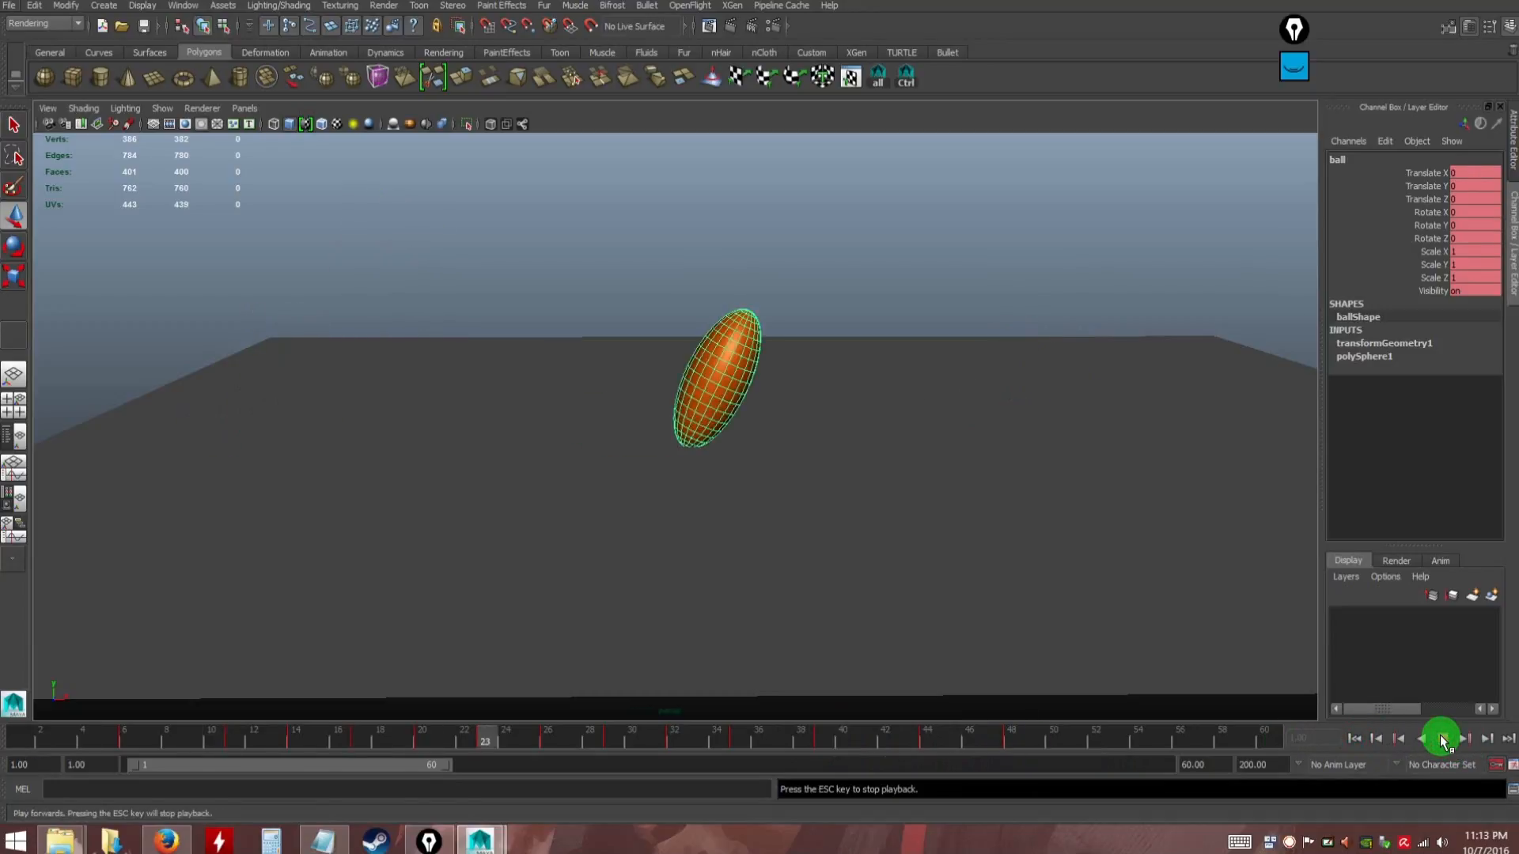
click(1443, 740)
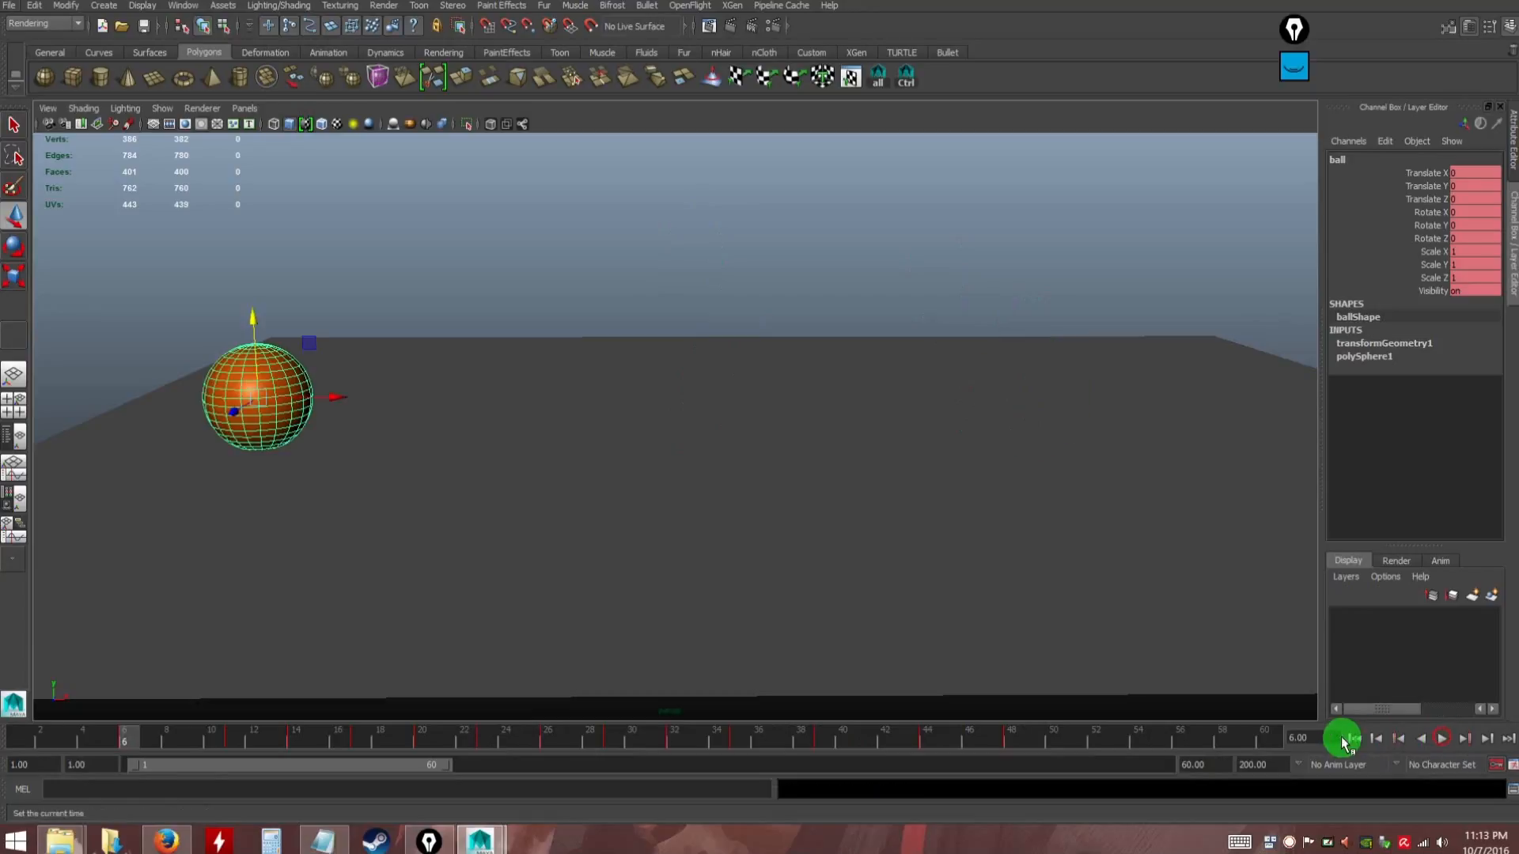
Replay the animation several times from the first frame to judge the timing of both bounces
click(1354, 738)
click(1443, 741)
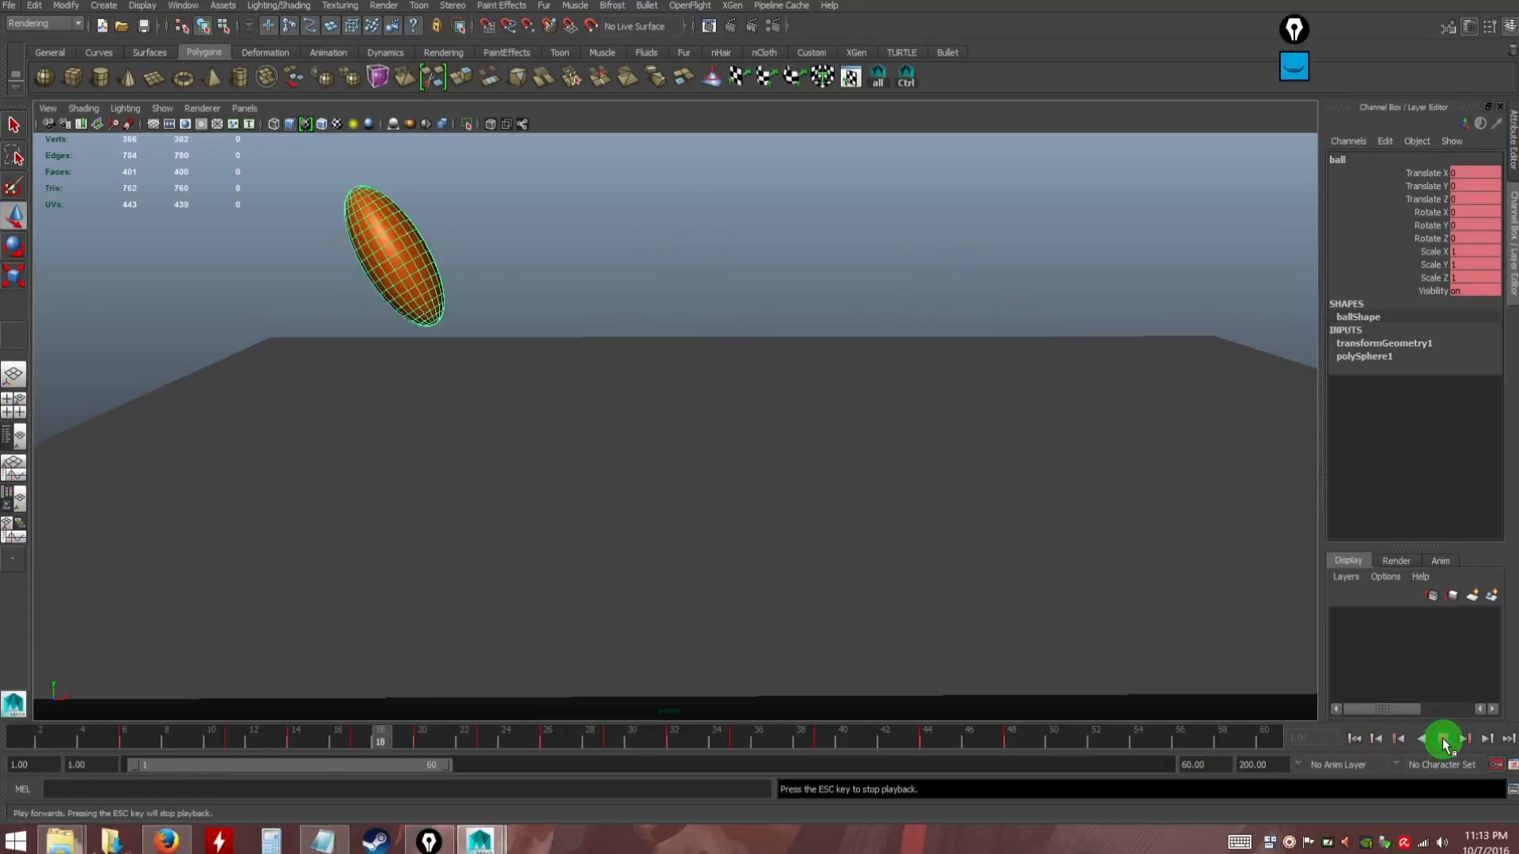
click(1444, 741)
click(1353, 739)
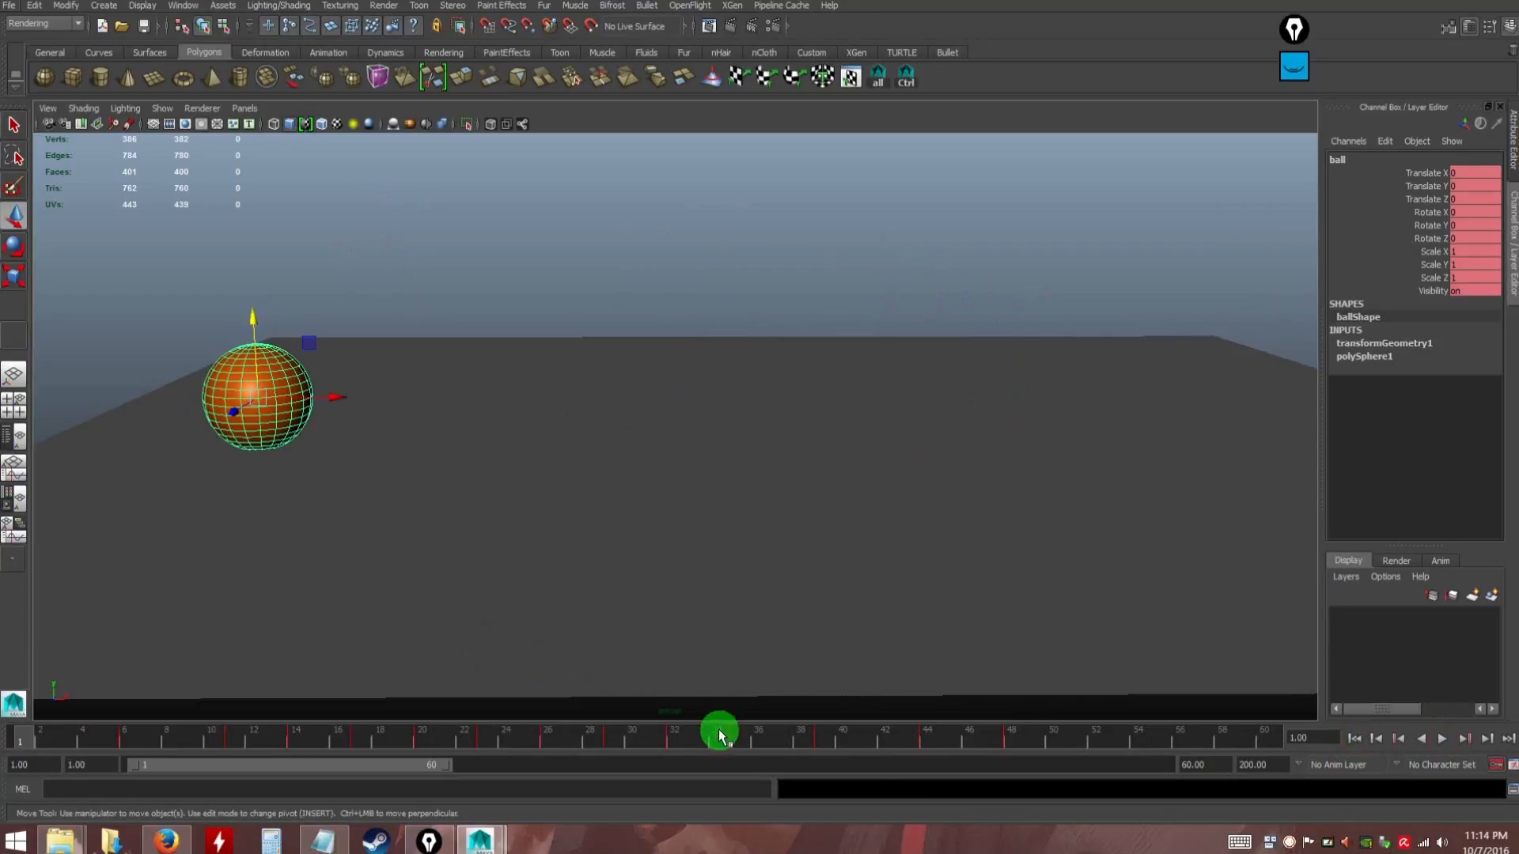
right_click(947, 739)
click(986, 699)
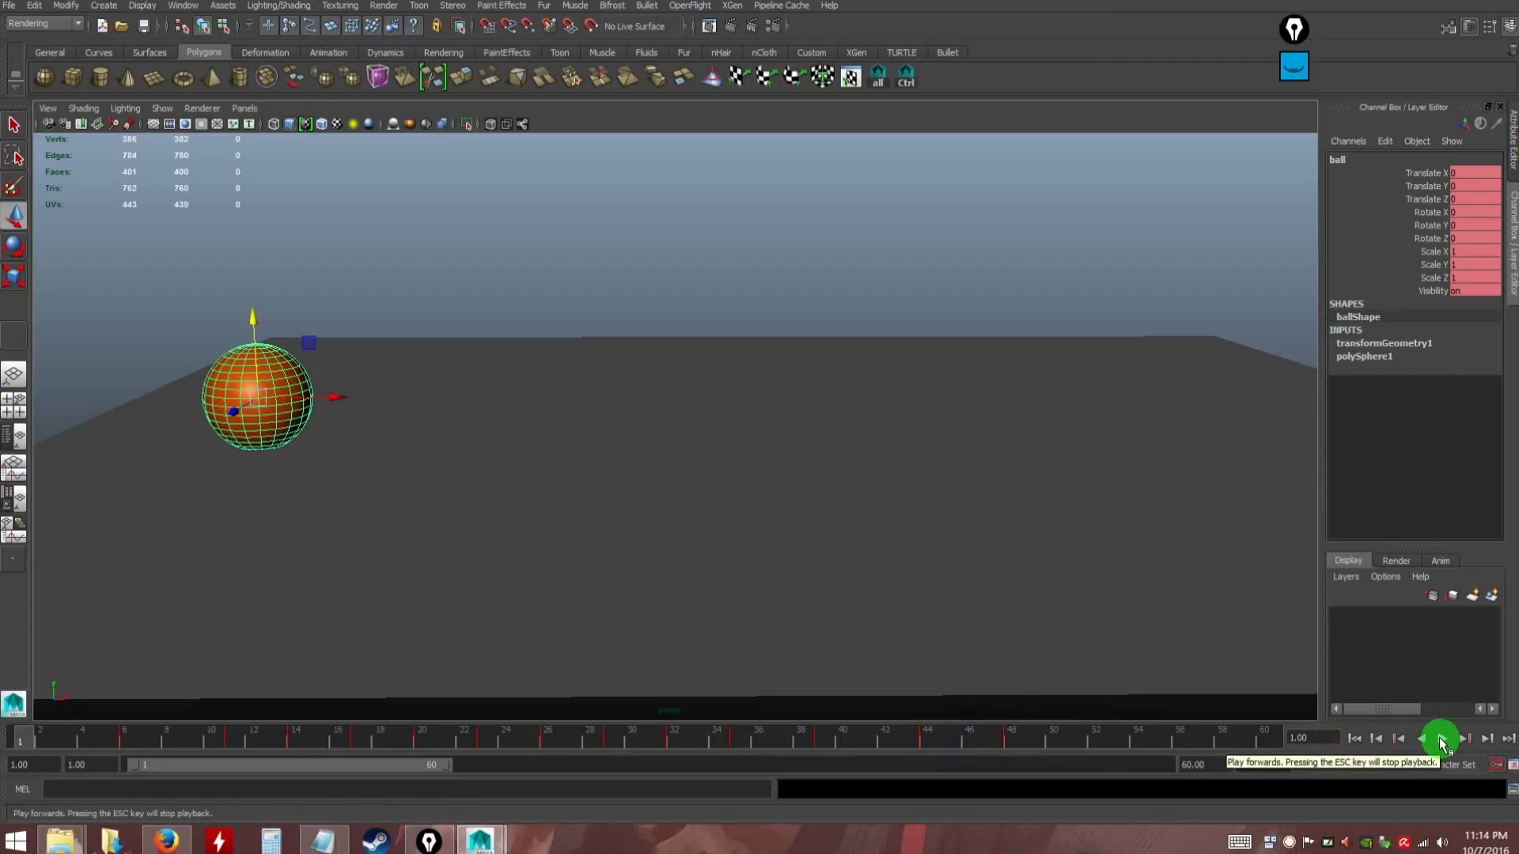
click(1442, 741)
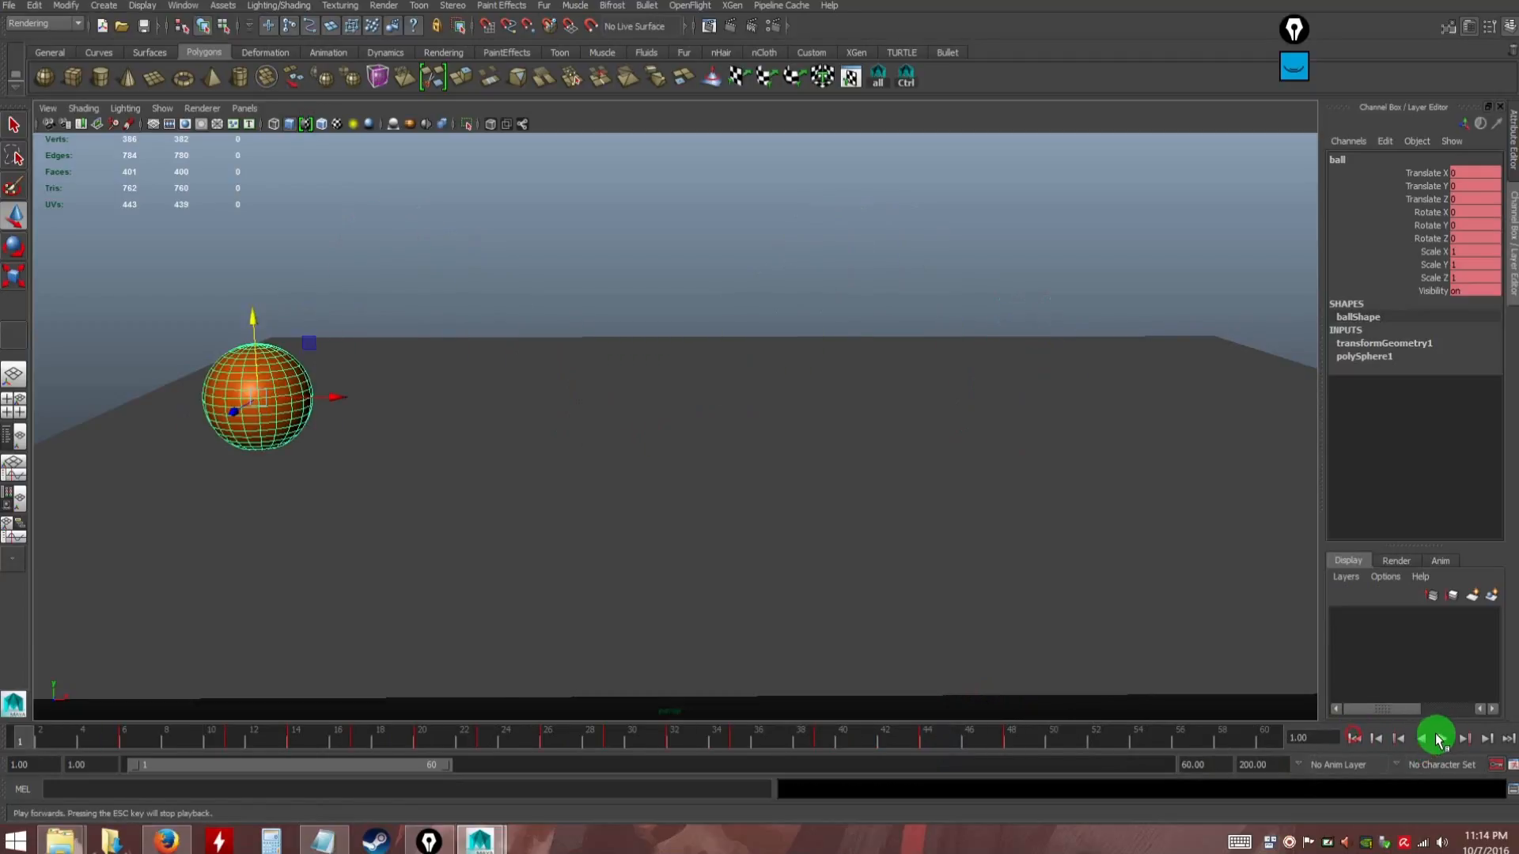
click(1442, 739)
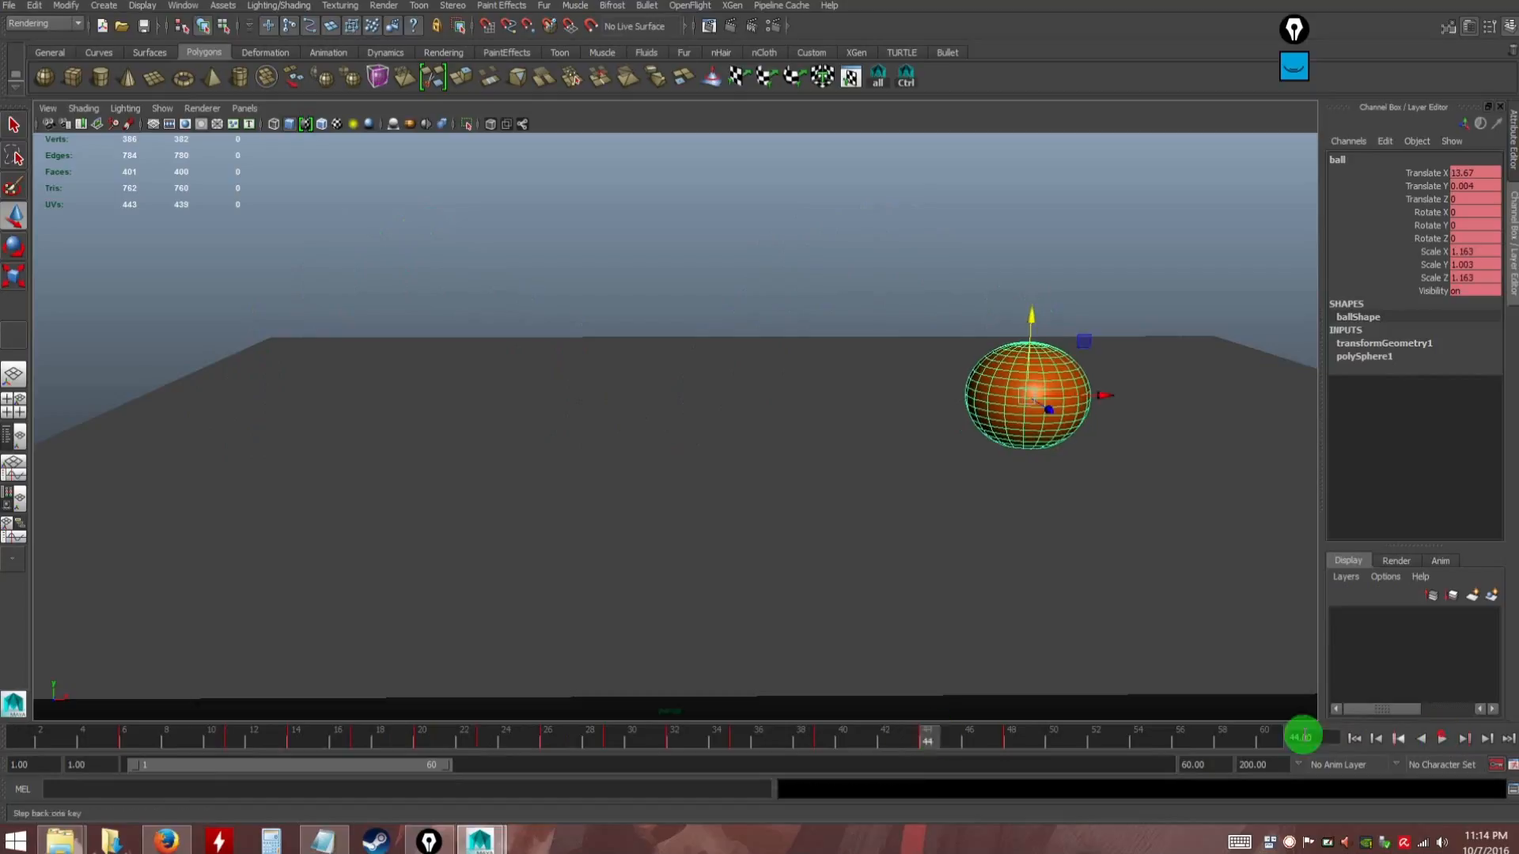
Reposition and tilt the ball's stretched take-off pose at frame 14 to about X 0.675, Y 0.679 and Rotate Z -32
drag(388, 740, 297, 739)
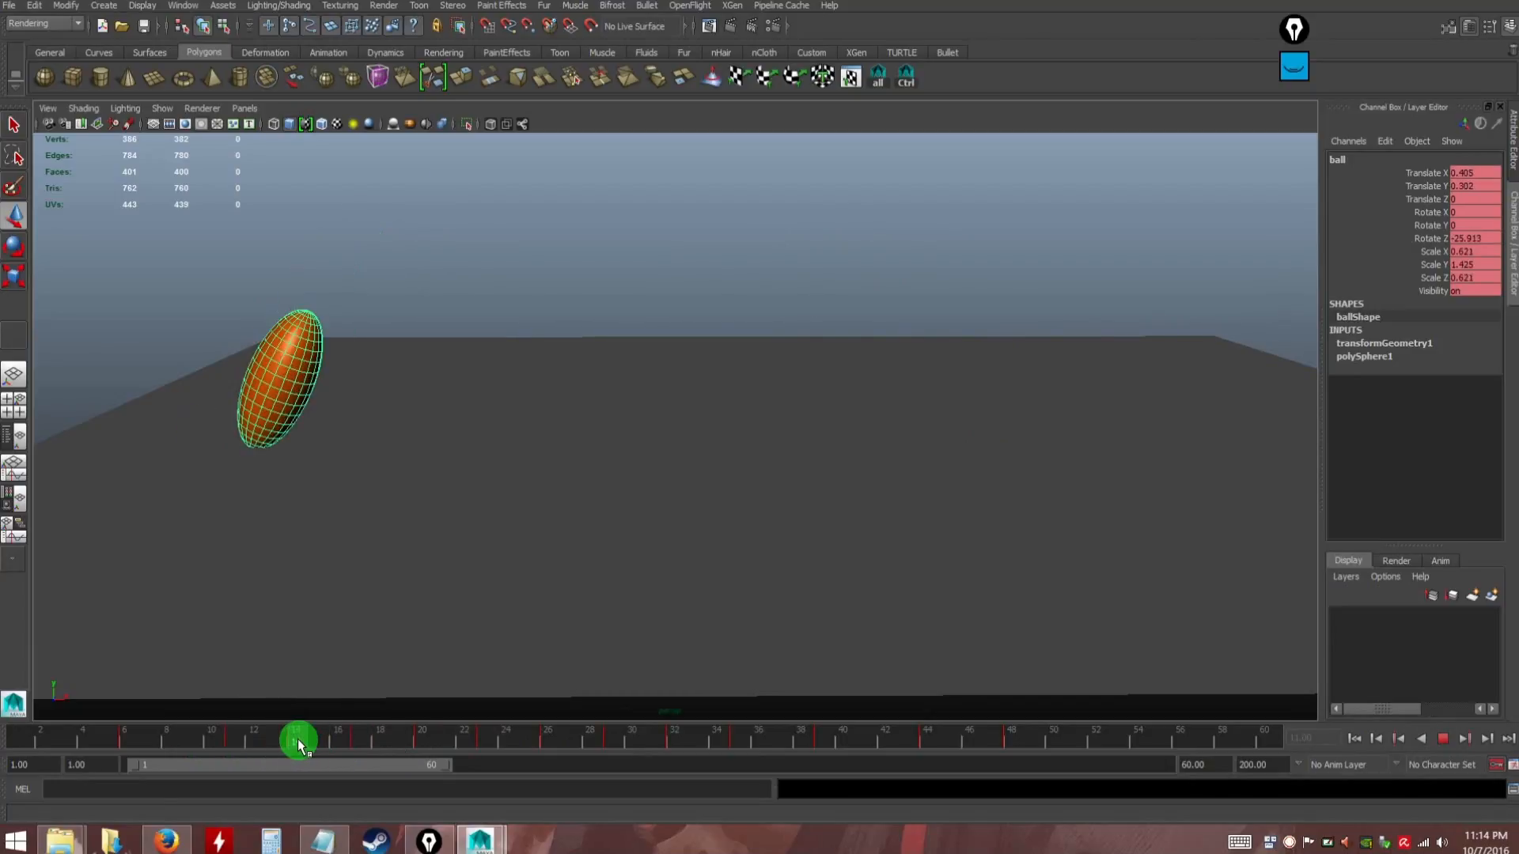
key(w)
drag(329, 325, 356, 383)
key(e)
drag(296, 737, 214, 740)
Move the second bounce's stretched take-off pose at frame 26 forward to about X 8.34, Y 0.583
drag(235, 740, 560, 745)
drag(690, 310, 781, 308)
key(w)
drag(542, 735, 41, 739)
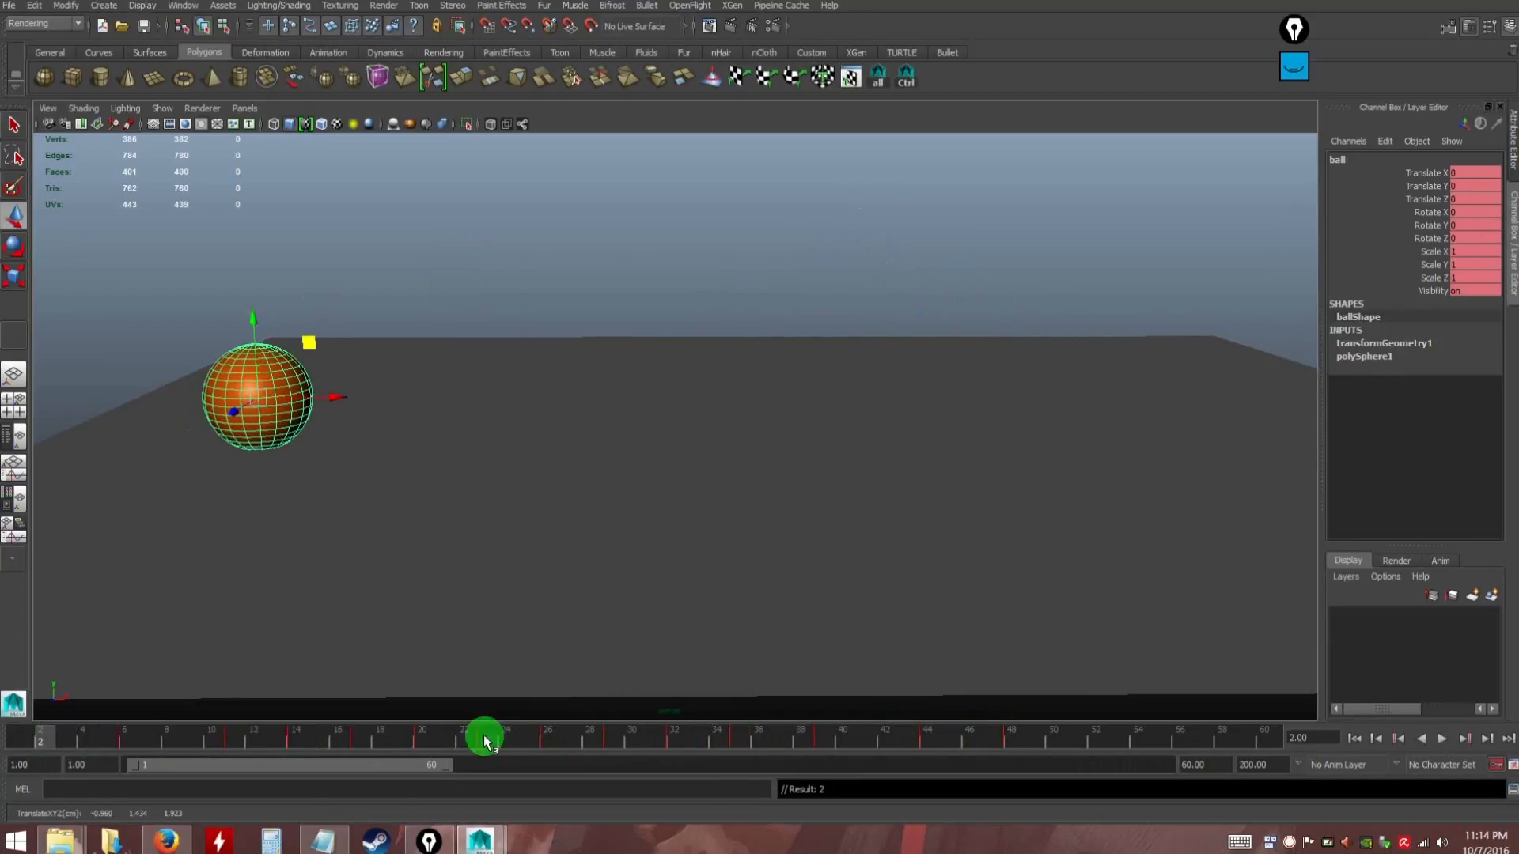
Play the animation from the start to check how the adjusted stretched poses read in motion
click(1439, 742)
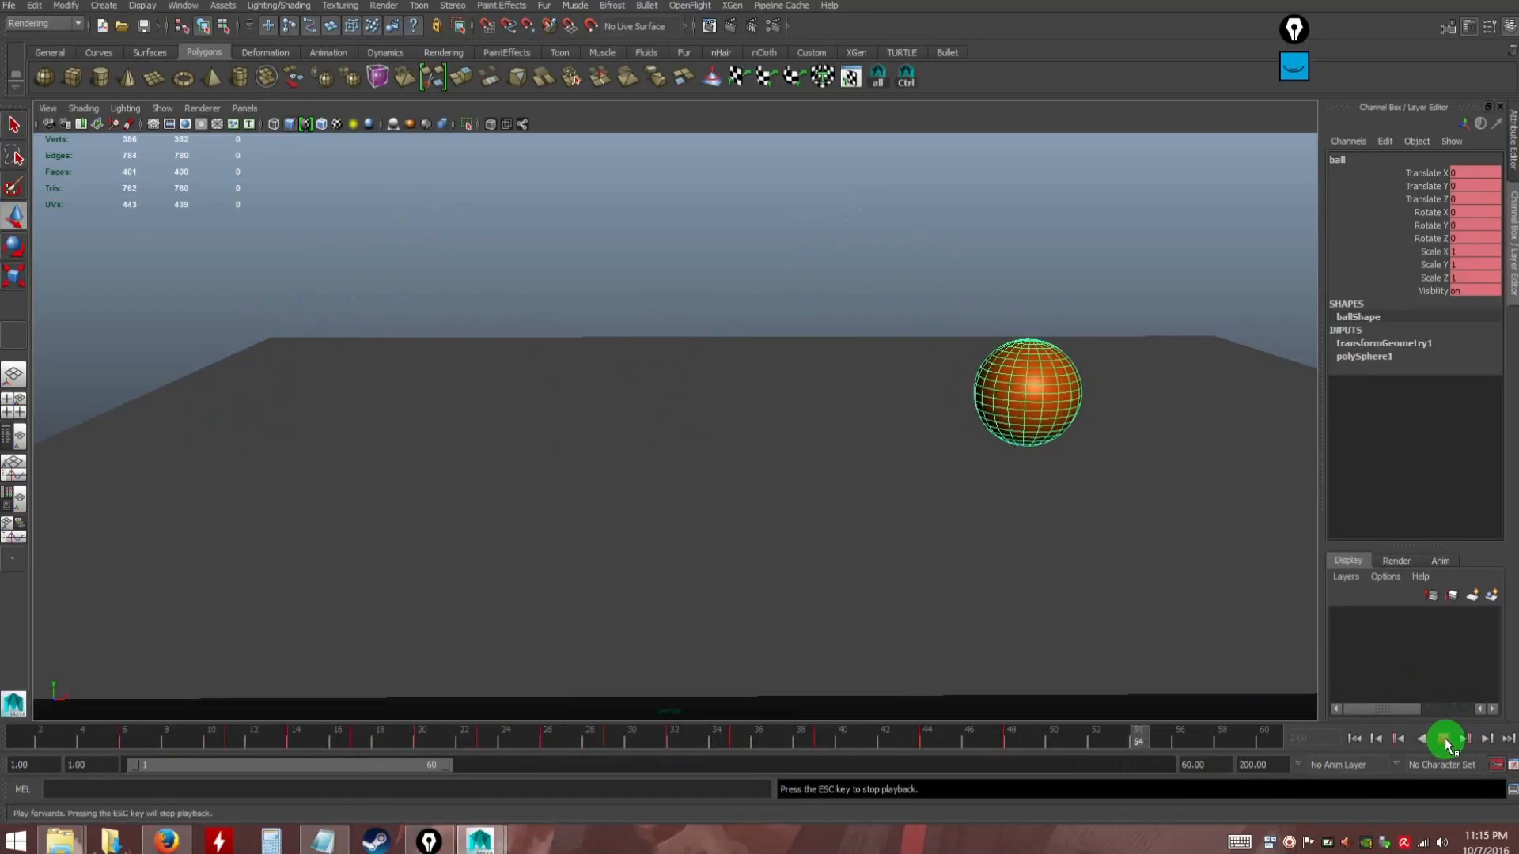
click(1444, 741)
click(1356, 738)
click(1441, 742)
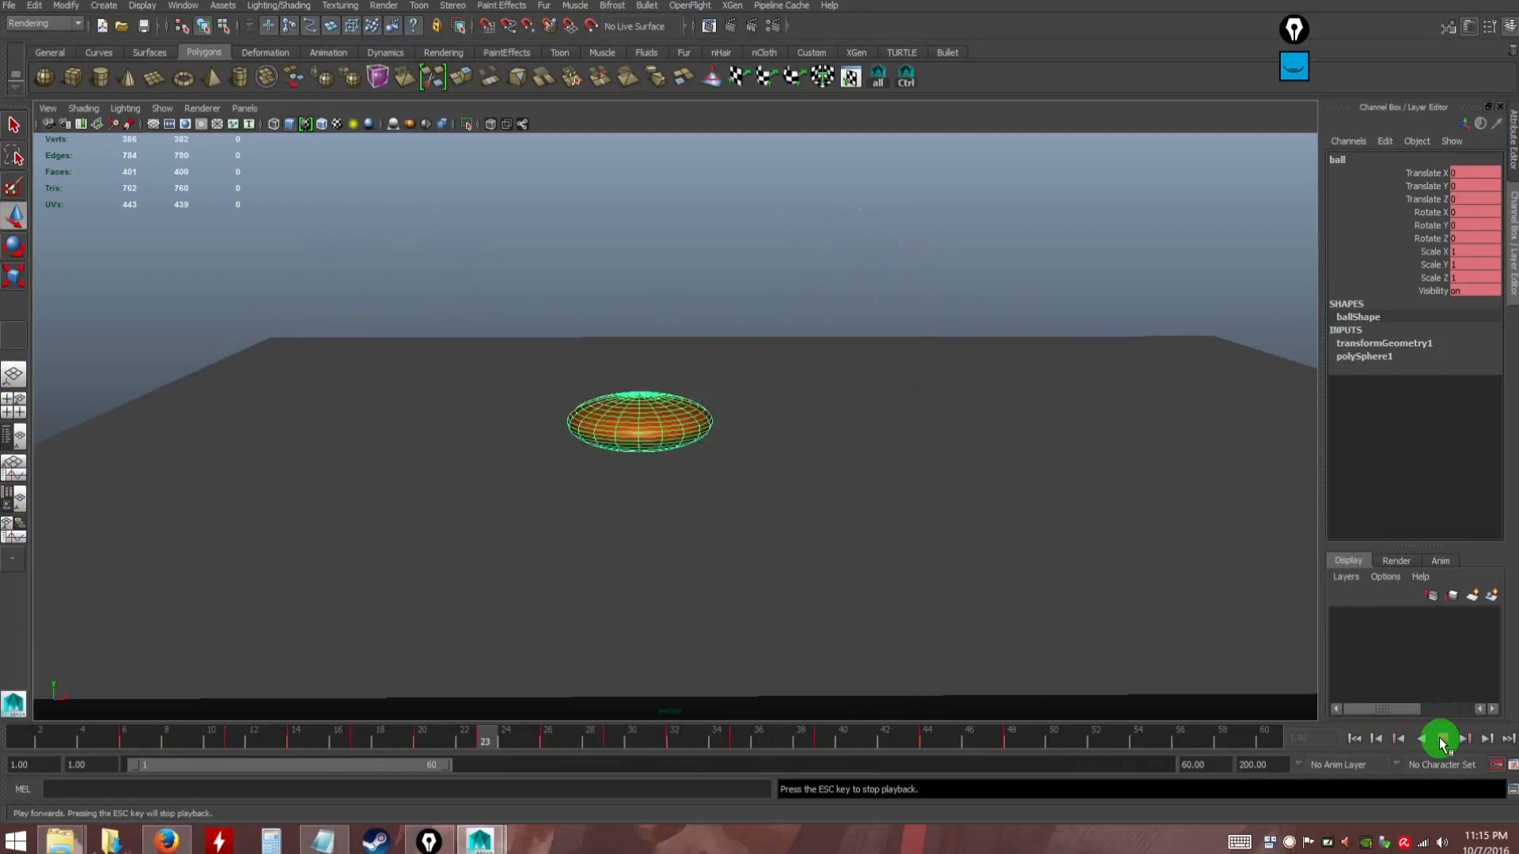
click(1439, 740)
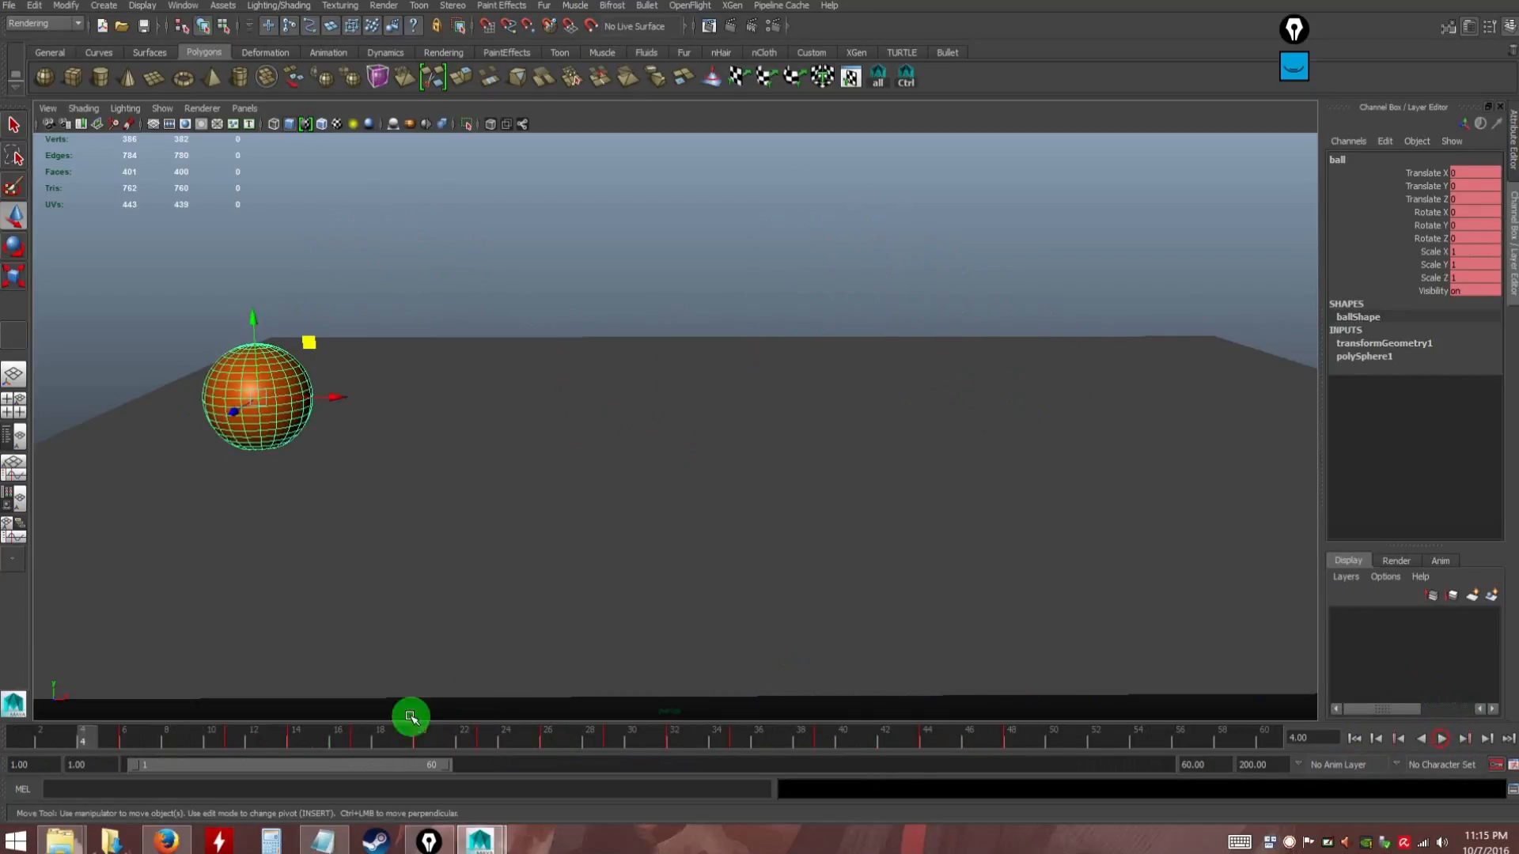
Scrub through the key poses from the first squash to the final landing and back, and replay the animation
drag(192, 738, 87, 739)
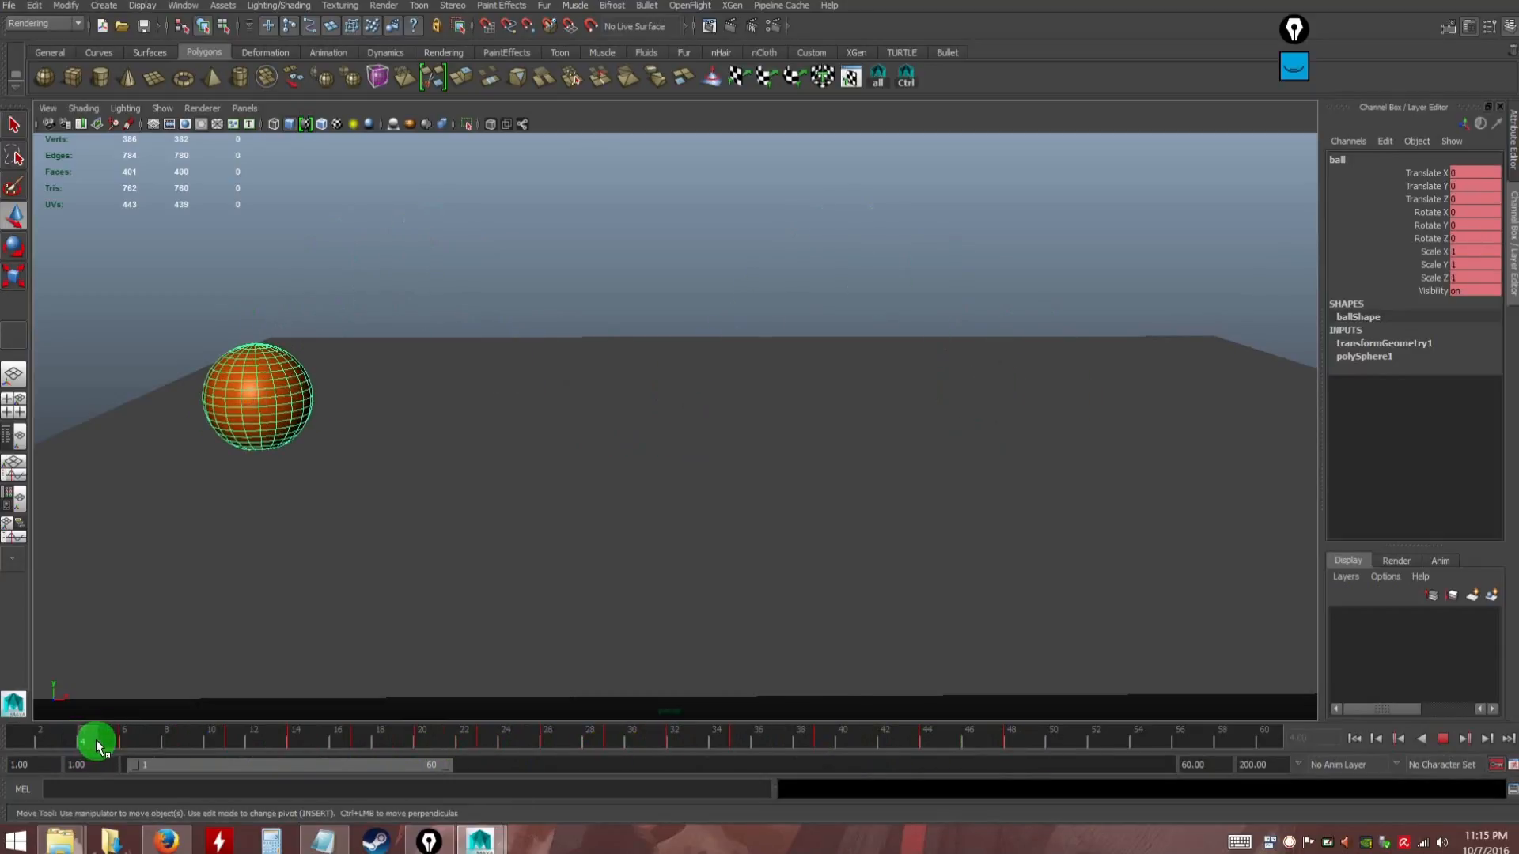
click(123, 738)
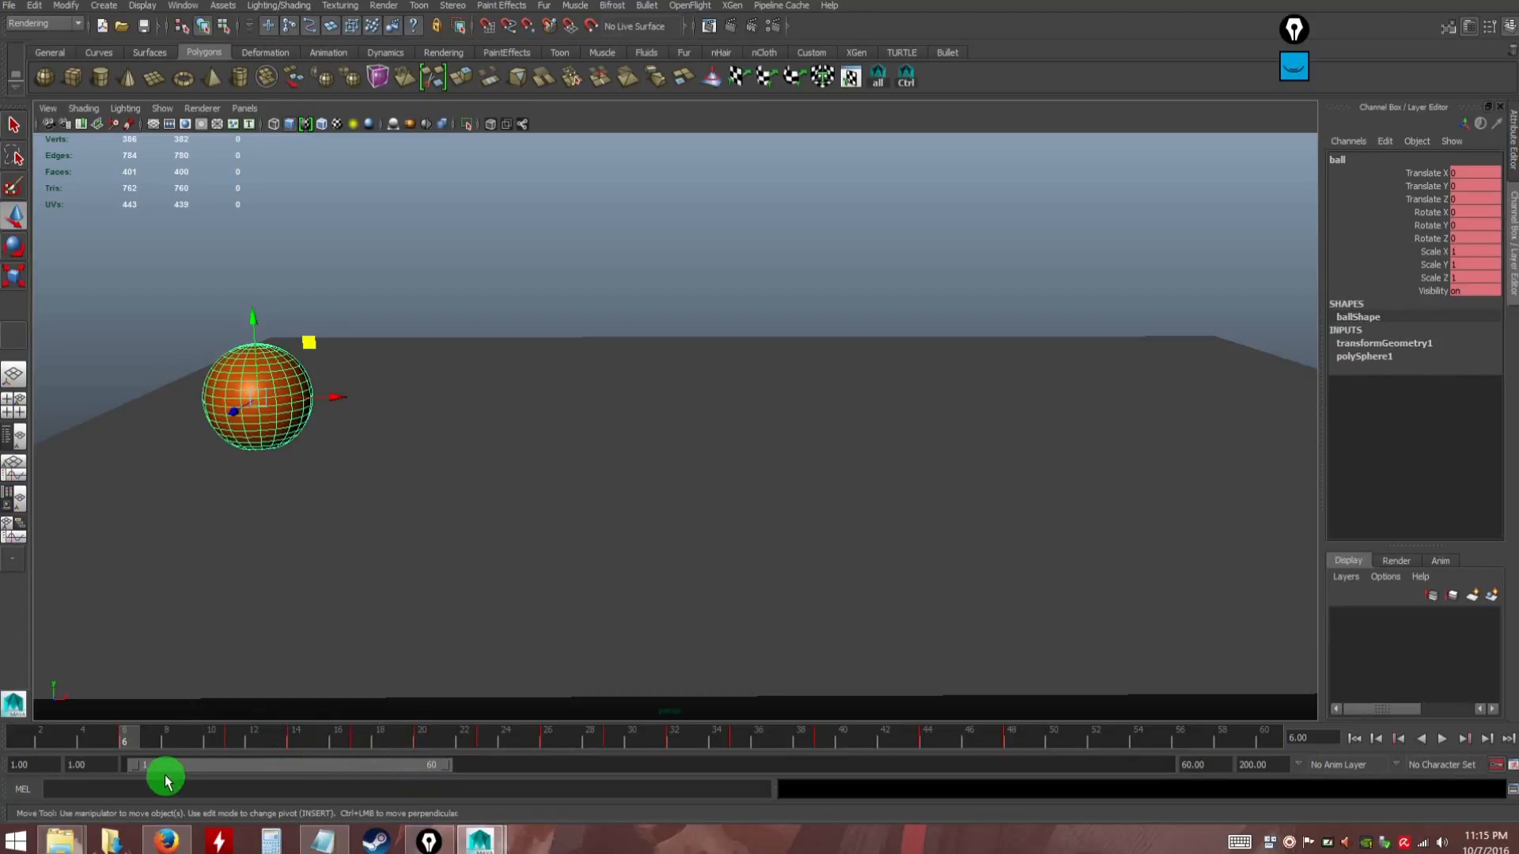
drag(138, 734, 256, 741)
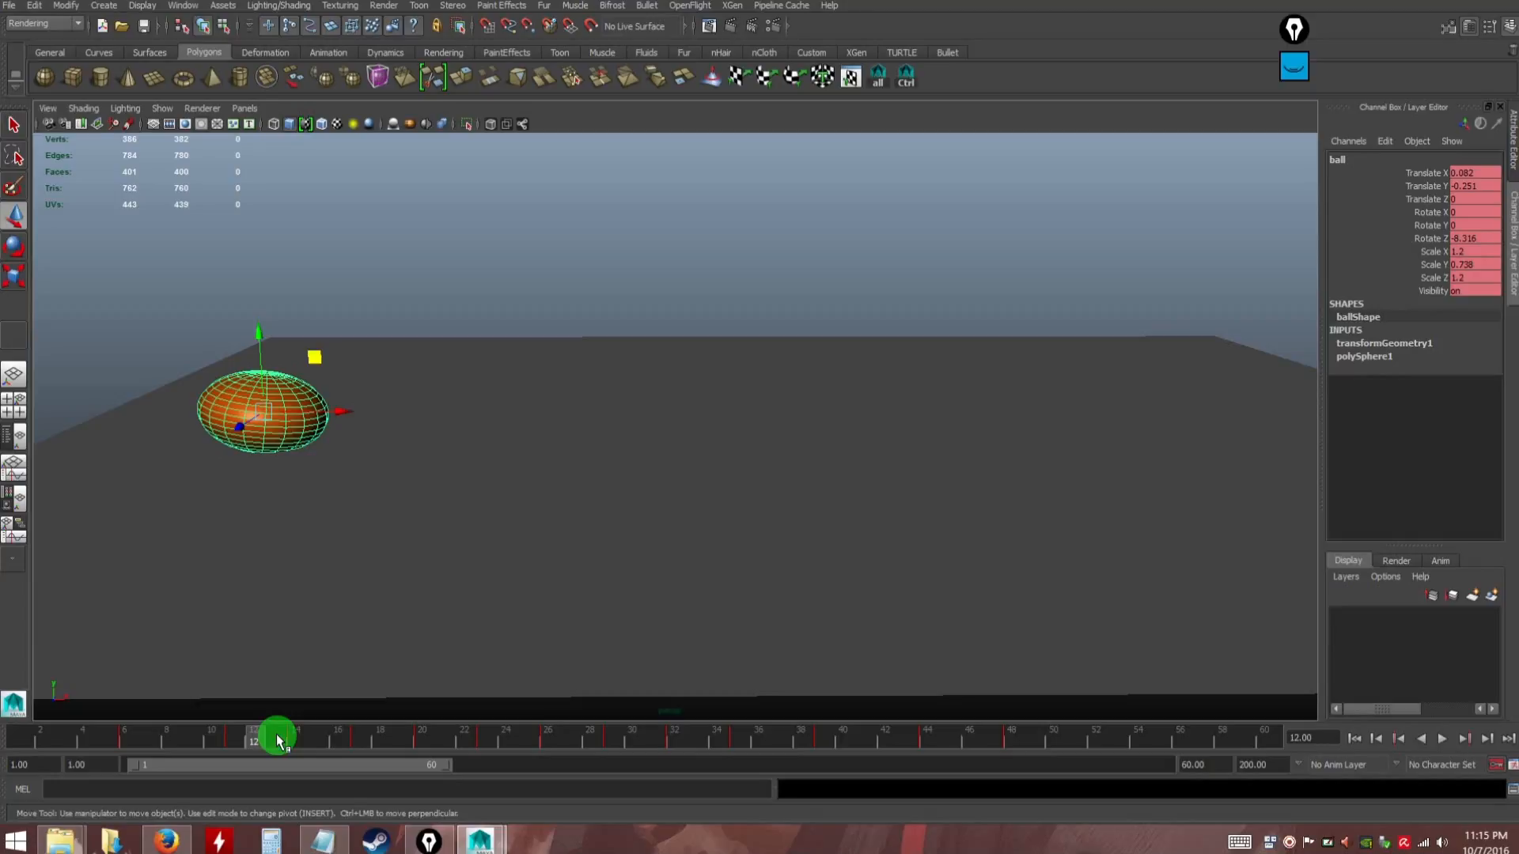
mouse_move(278, 742)
mouse_down()
mouse_move(254, 750)
mouse_move(286, 733)
mouse_up()
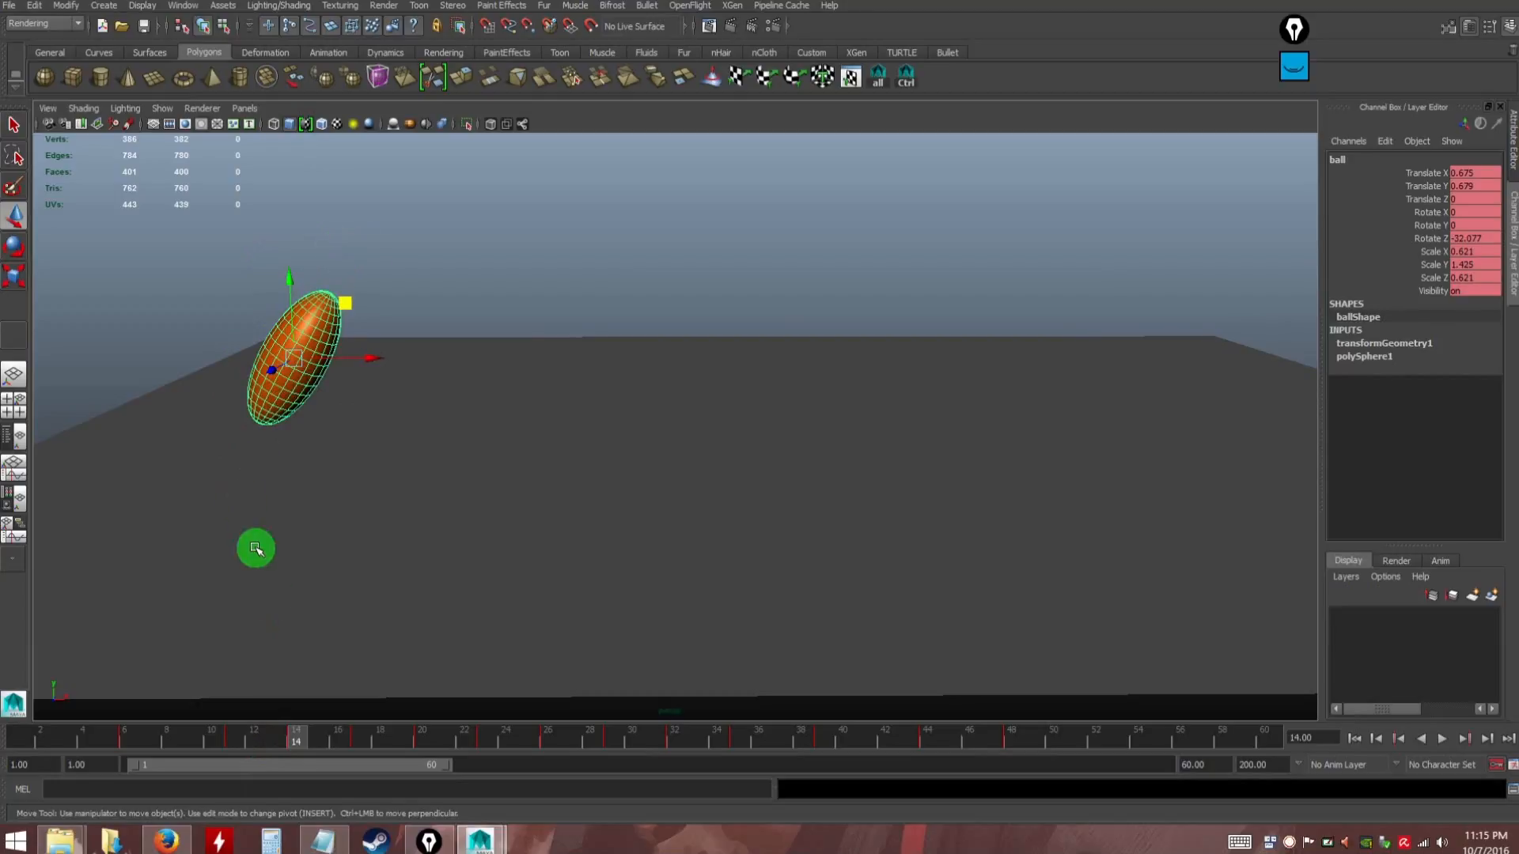
mouse_move(295, 750)
mouse_down()
mouse_move(329, 739)
mouse_move(292, 742)
mouse_up()
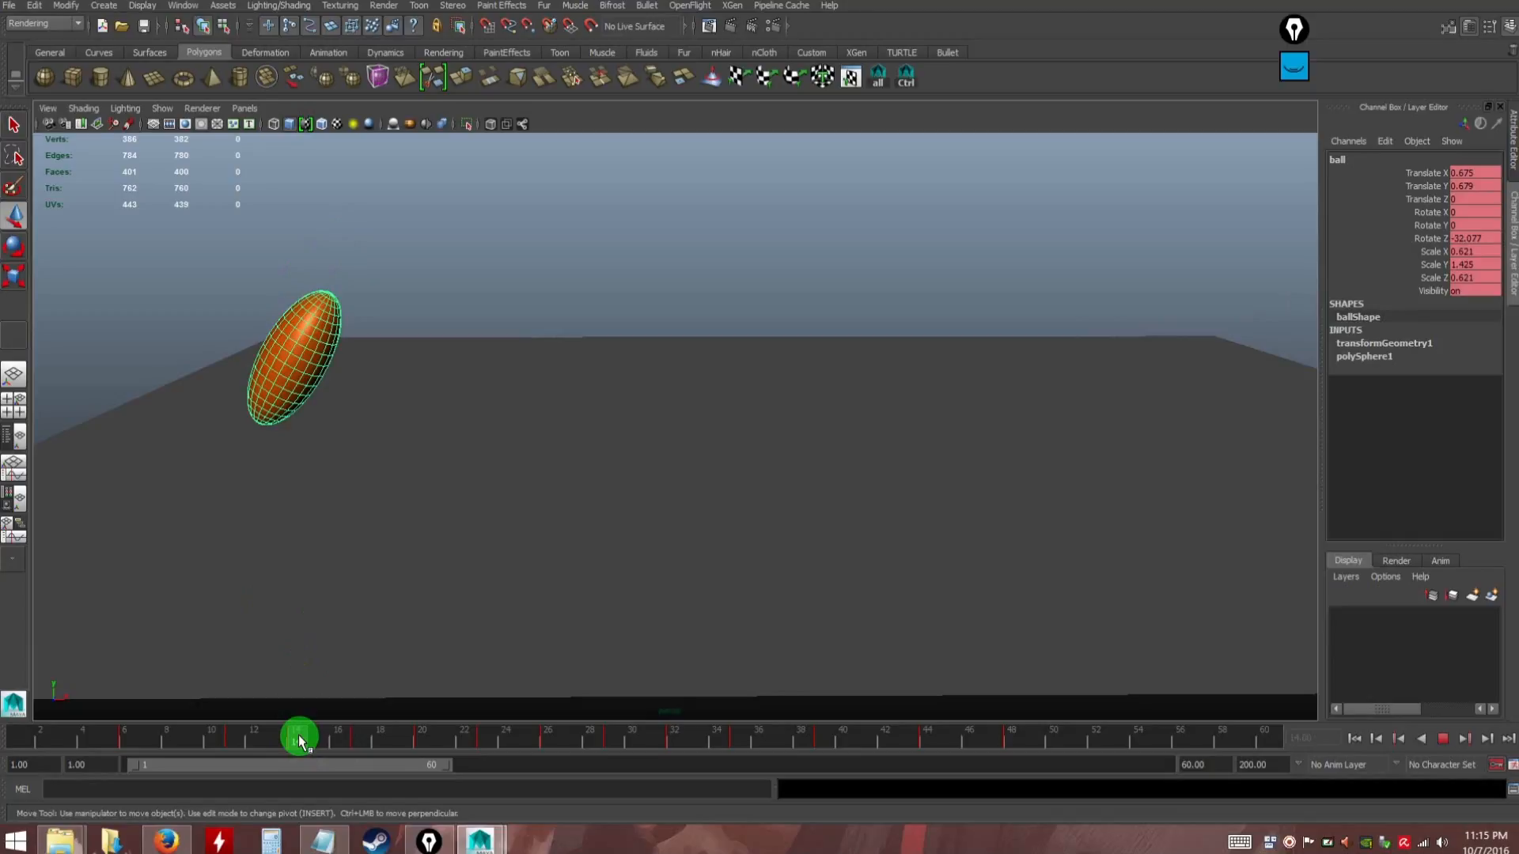
drag(299, 741, 1039, 756)
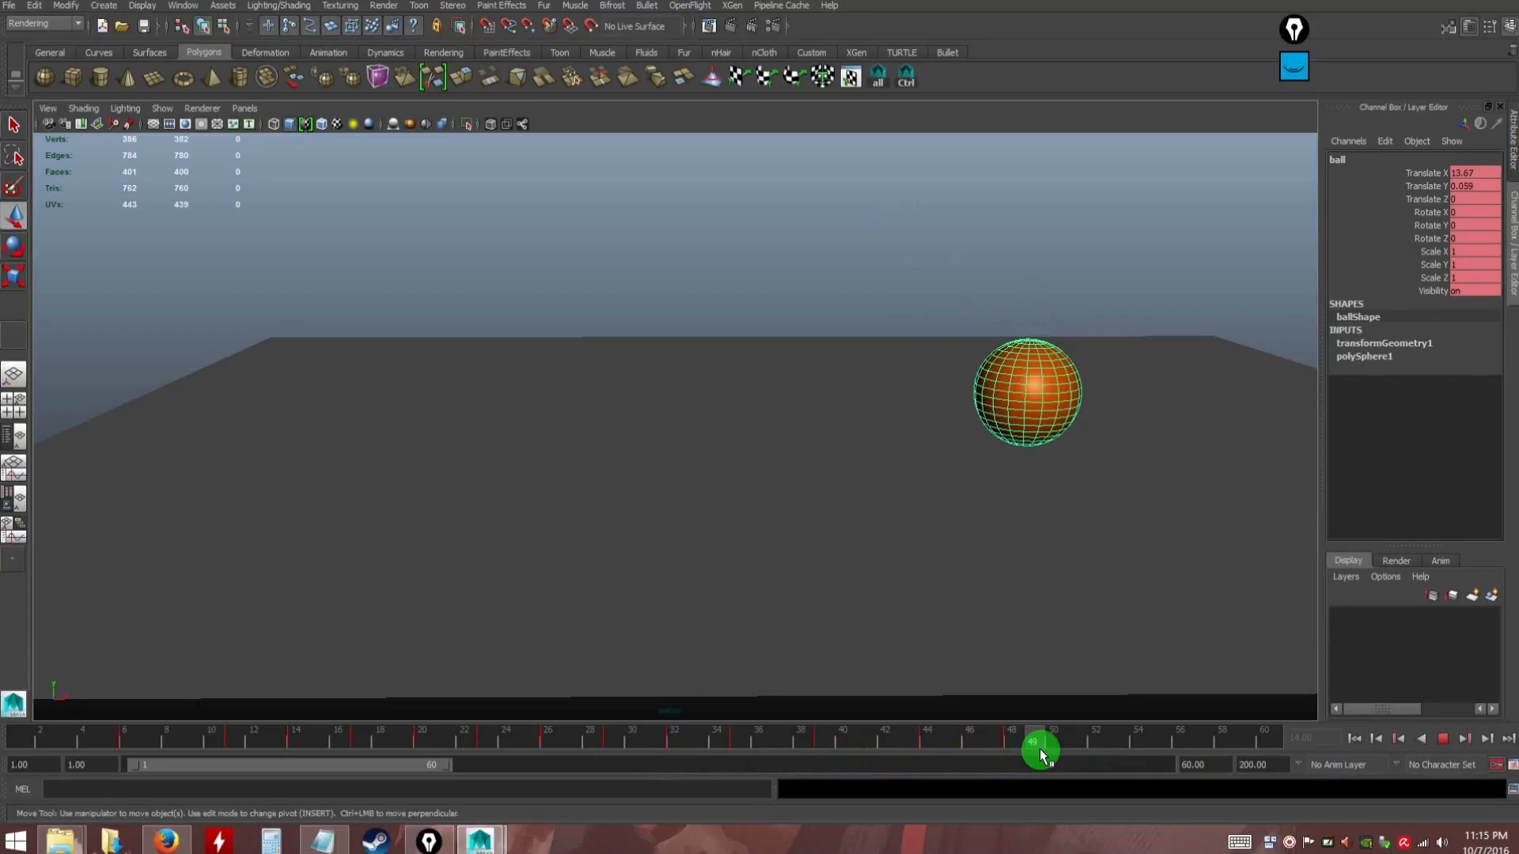
drag(1041, 754, 366, 740)
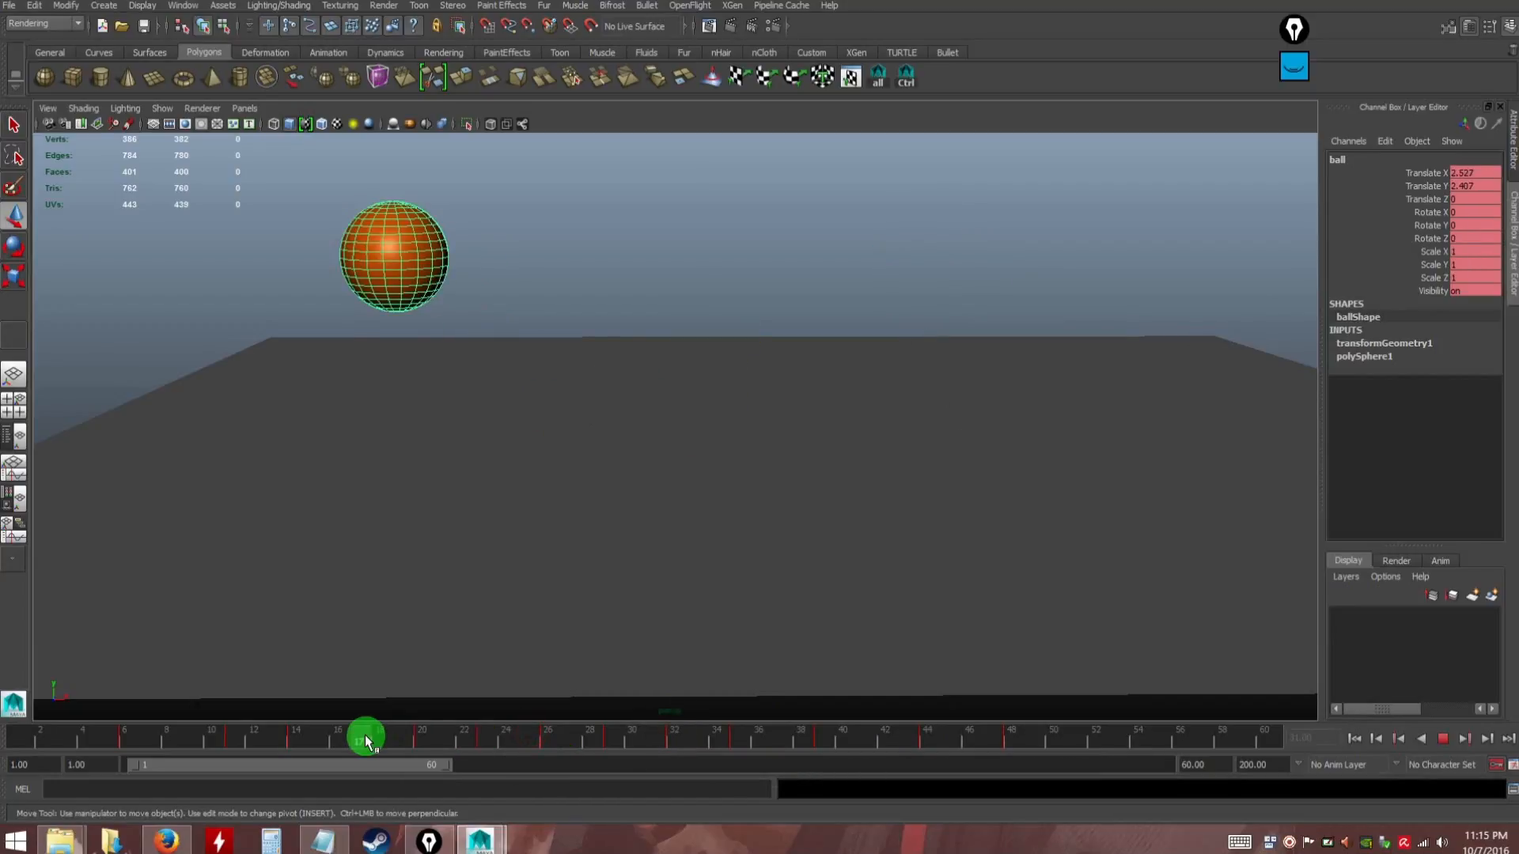
drag(365, 741, 83, 742)
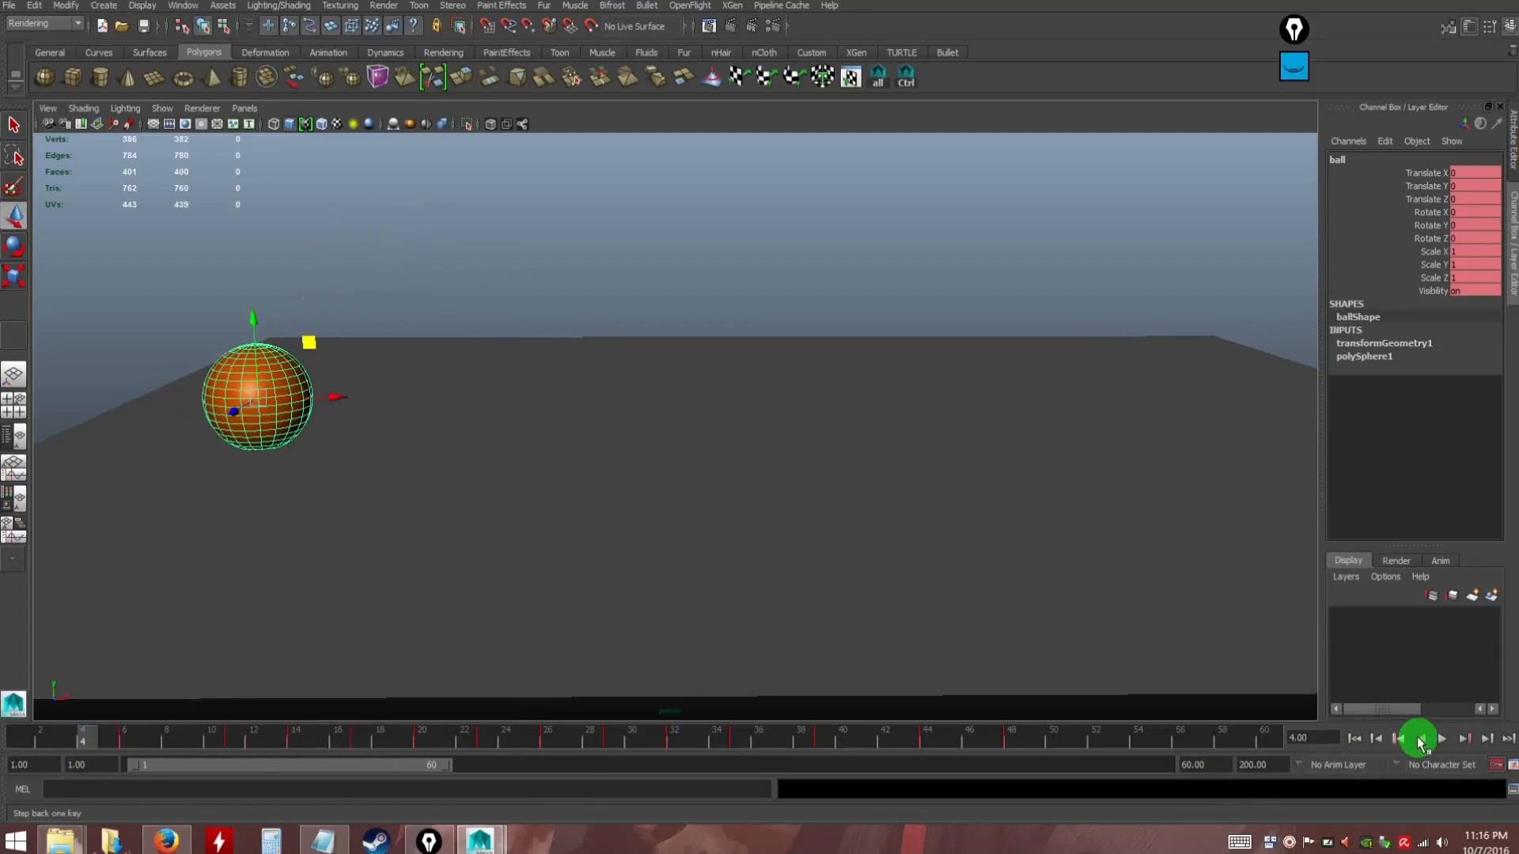
click(1443, 739)
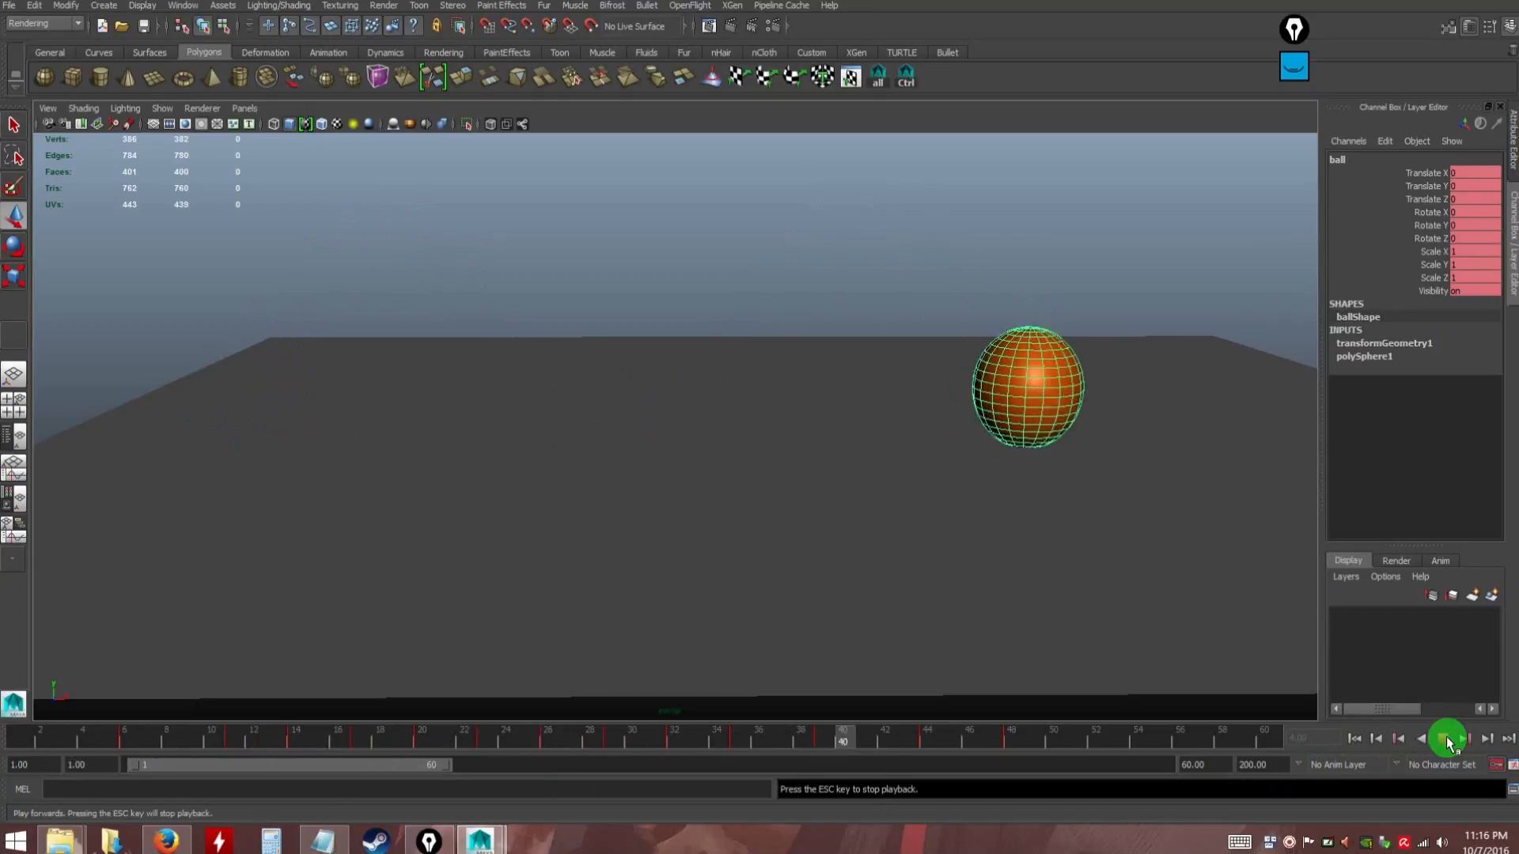
Delay the keys from the stretched pose at frame 26 onward by two frames, so they start at frame 28
drag(777, 739, 484, 743)
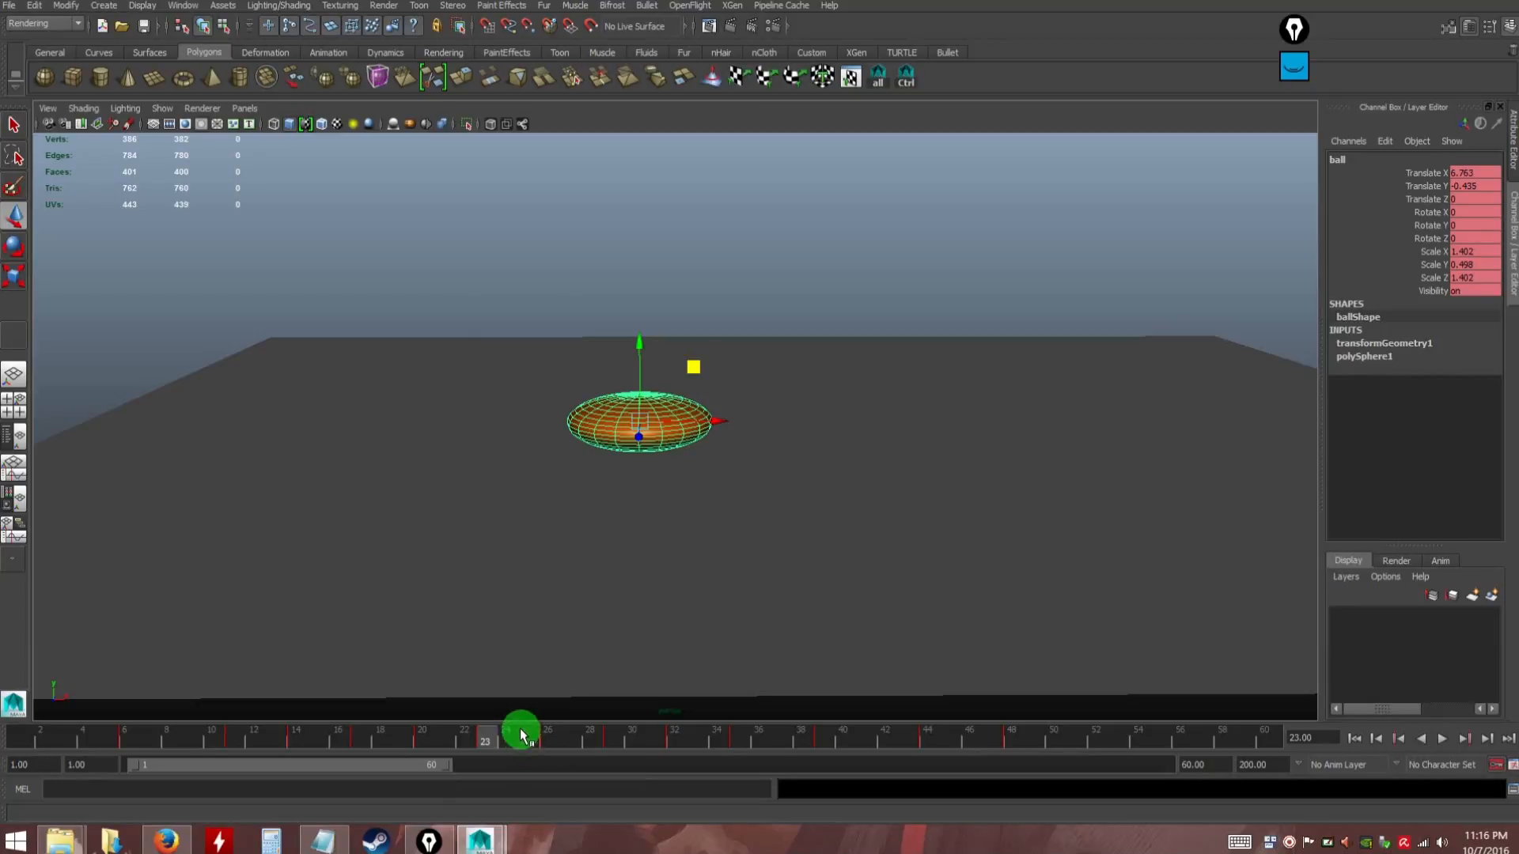
mouse_move(490, 735)
mouse_down()
mouse_move(448, 736)
mouse_move(687, 740)
mouse_move(483, 740)
mouse_up()
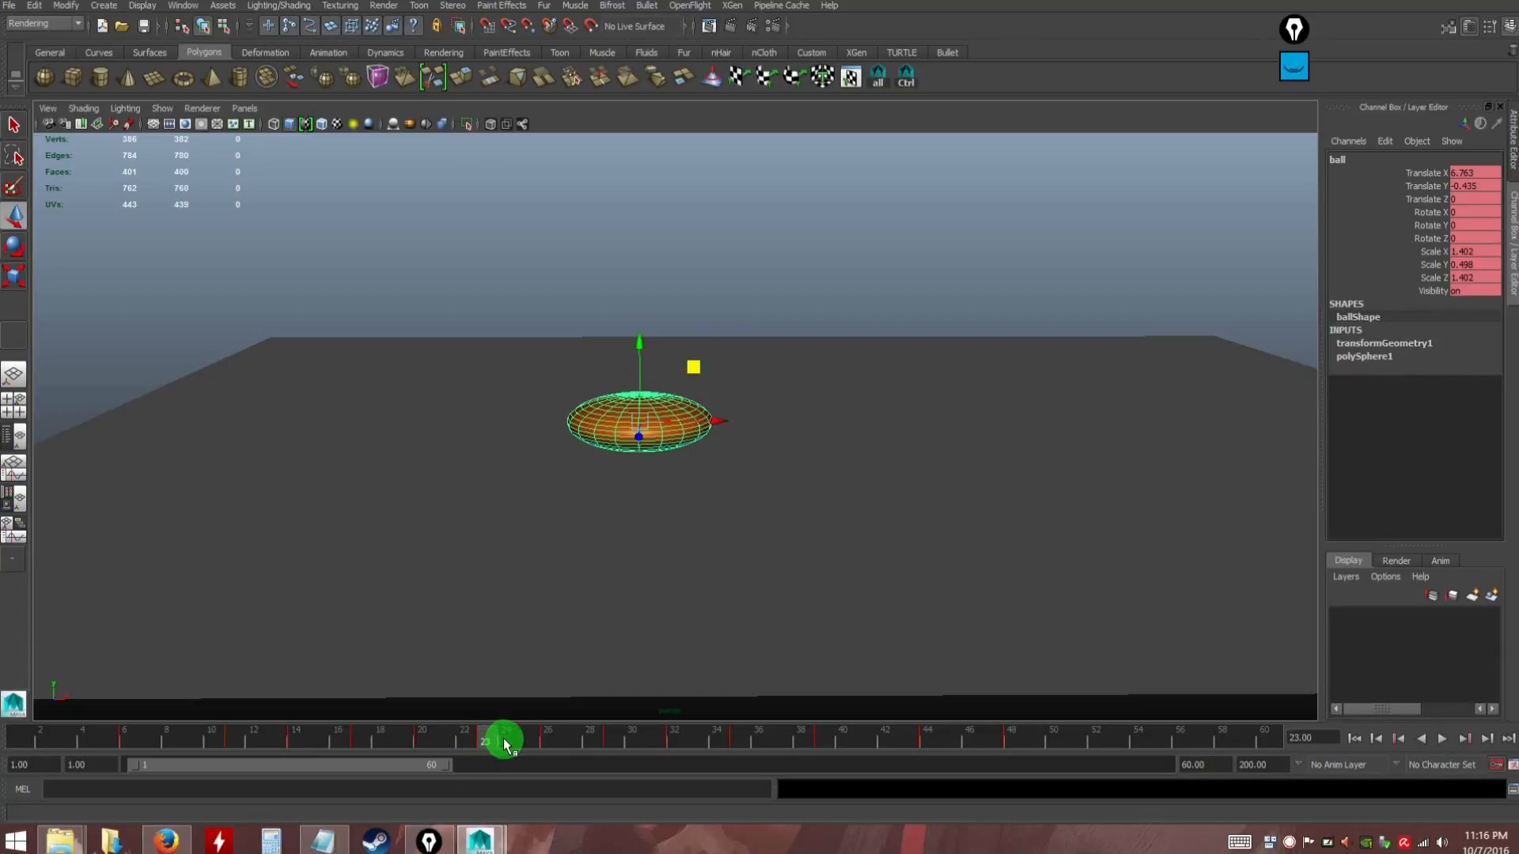
key(alt+v)
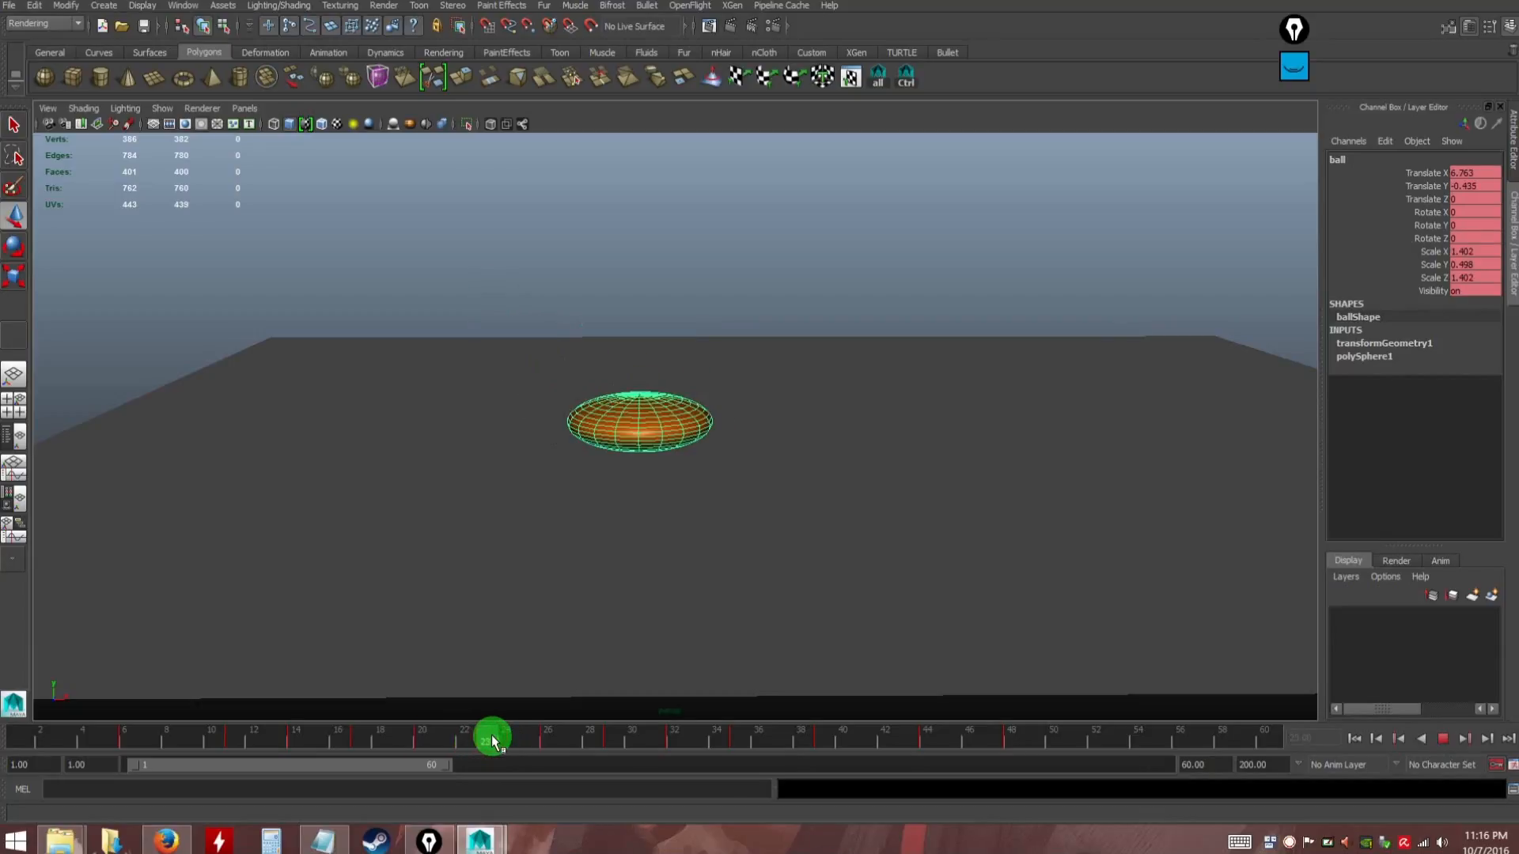
key(alt+v)
click(492, 742)
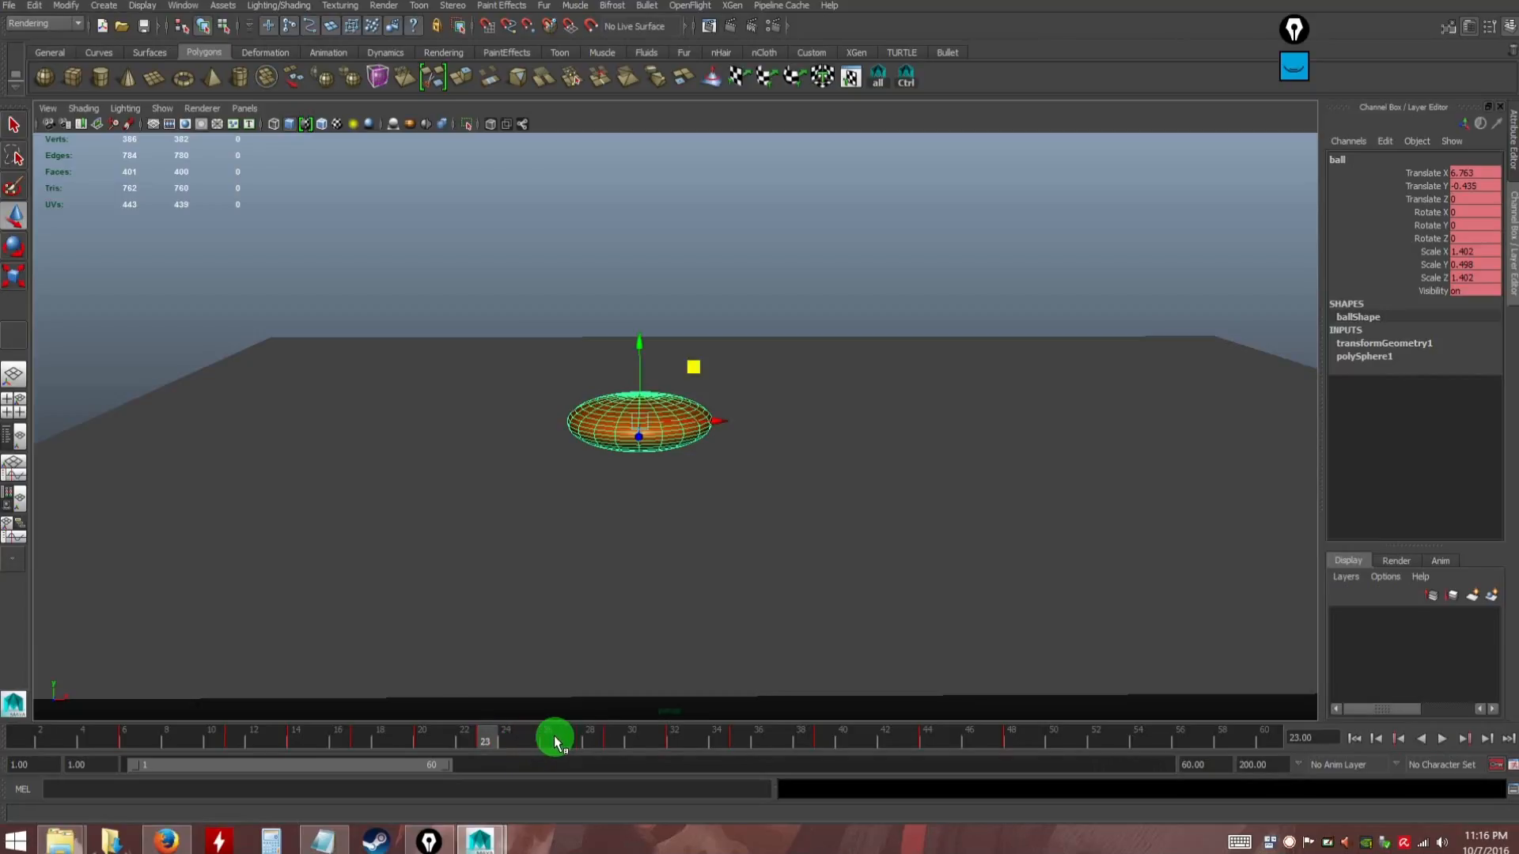
shift+drag(1037, 738, 538, 734)
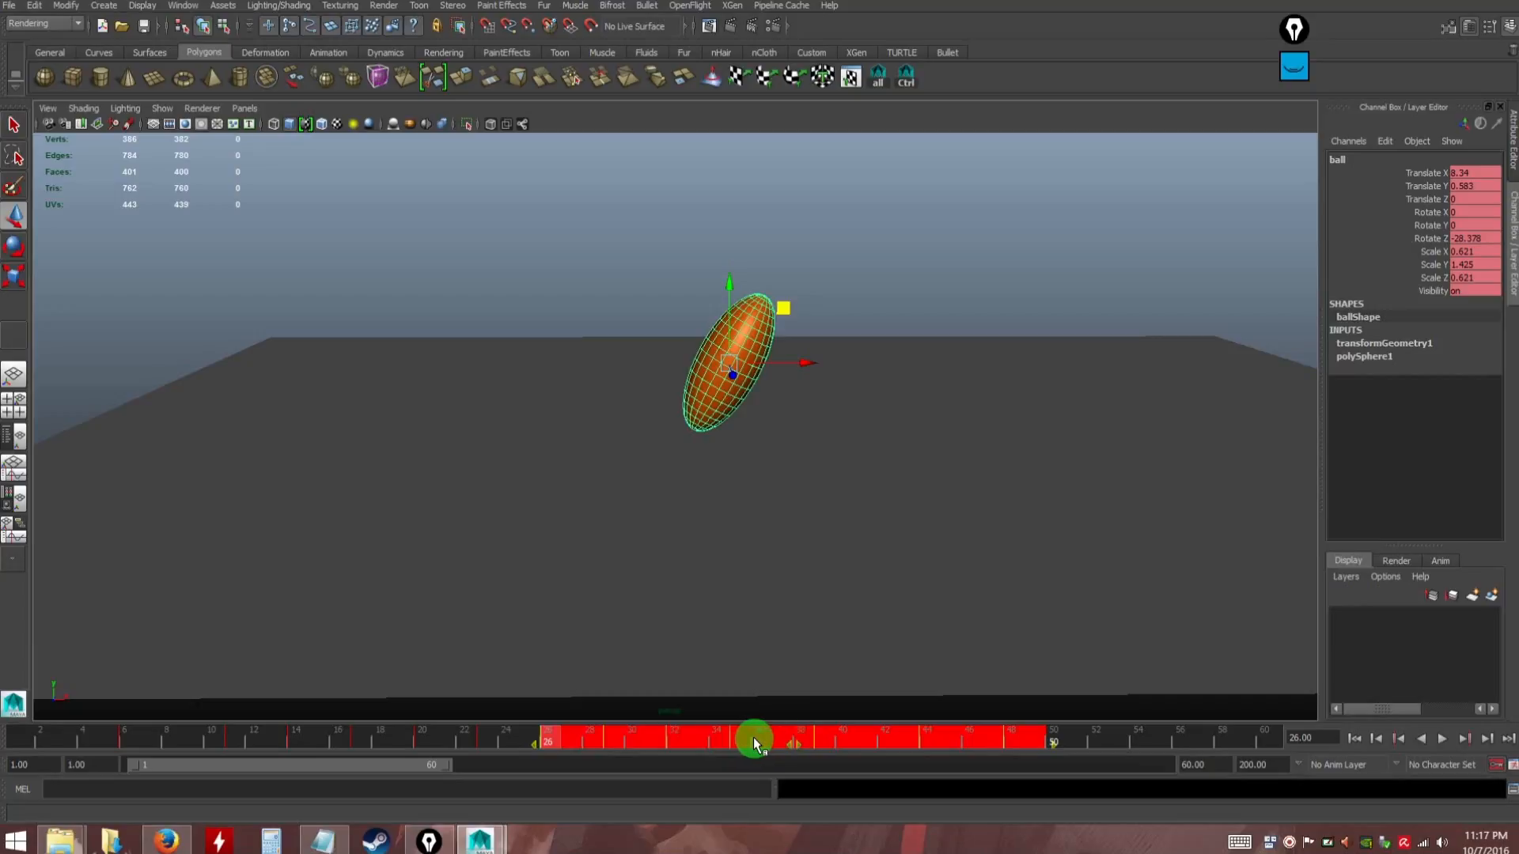
drag(795, 740, 854, 751)
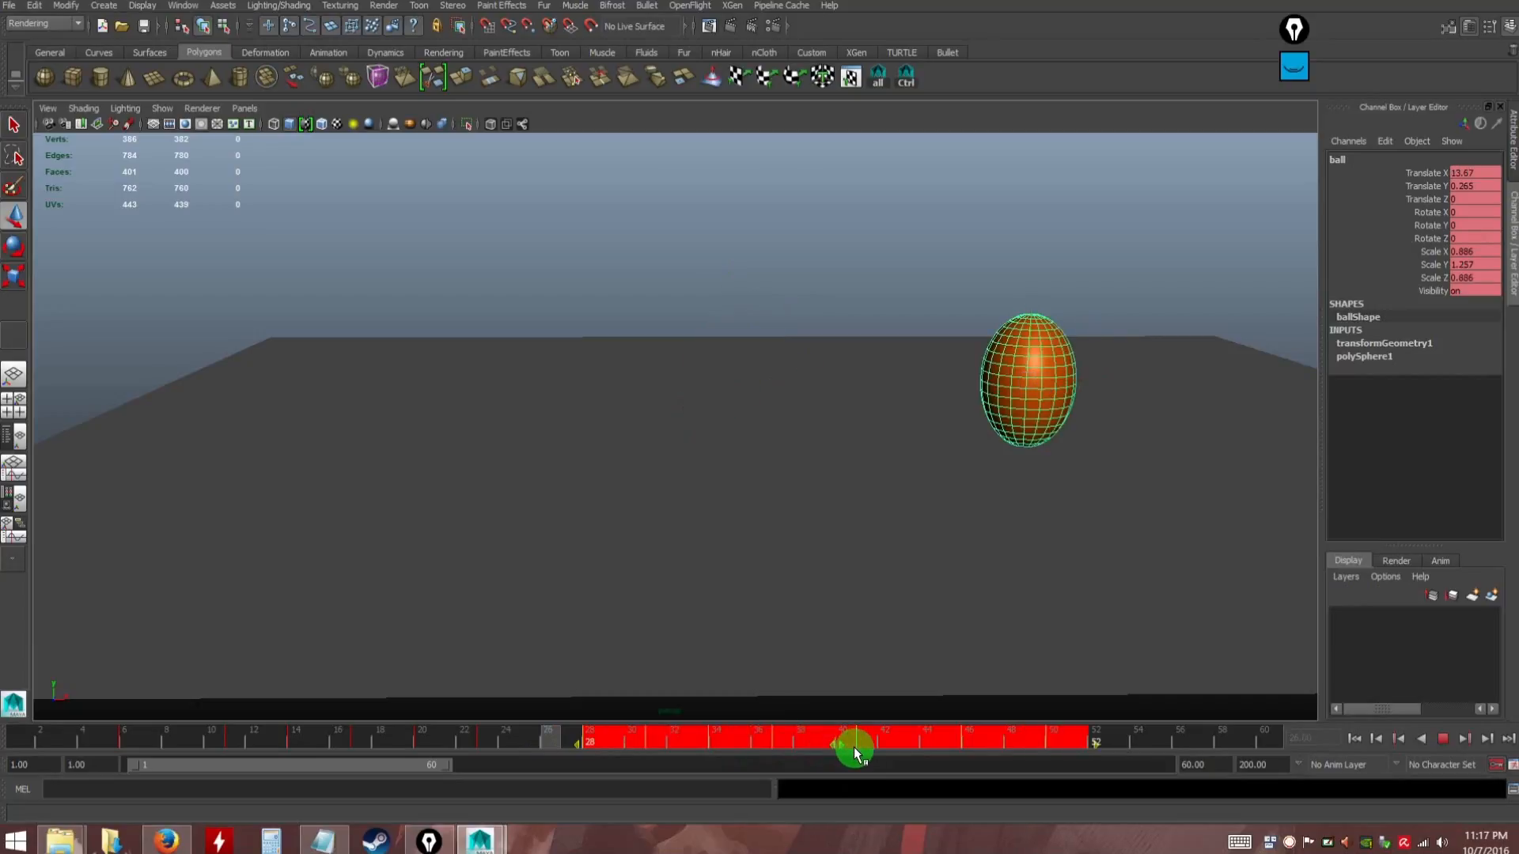
Copy the second squash key from the range starting at frame 22 and paste it at frame 25 to hold the squash
click(506, 740)
shift+drag(484, 746, 478, 741)
right_click(485, 741)
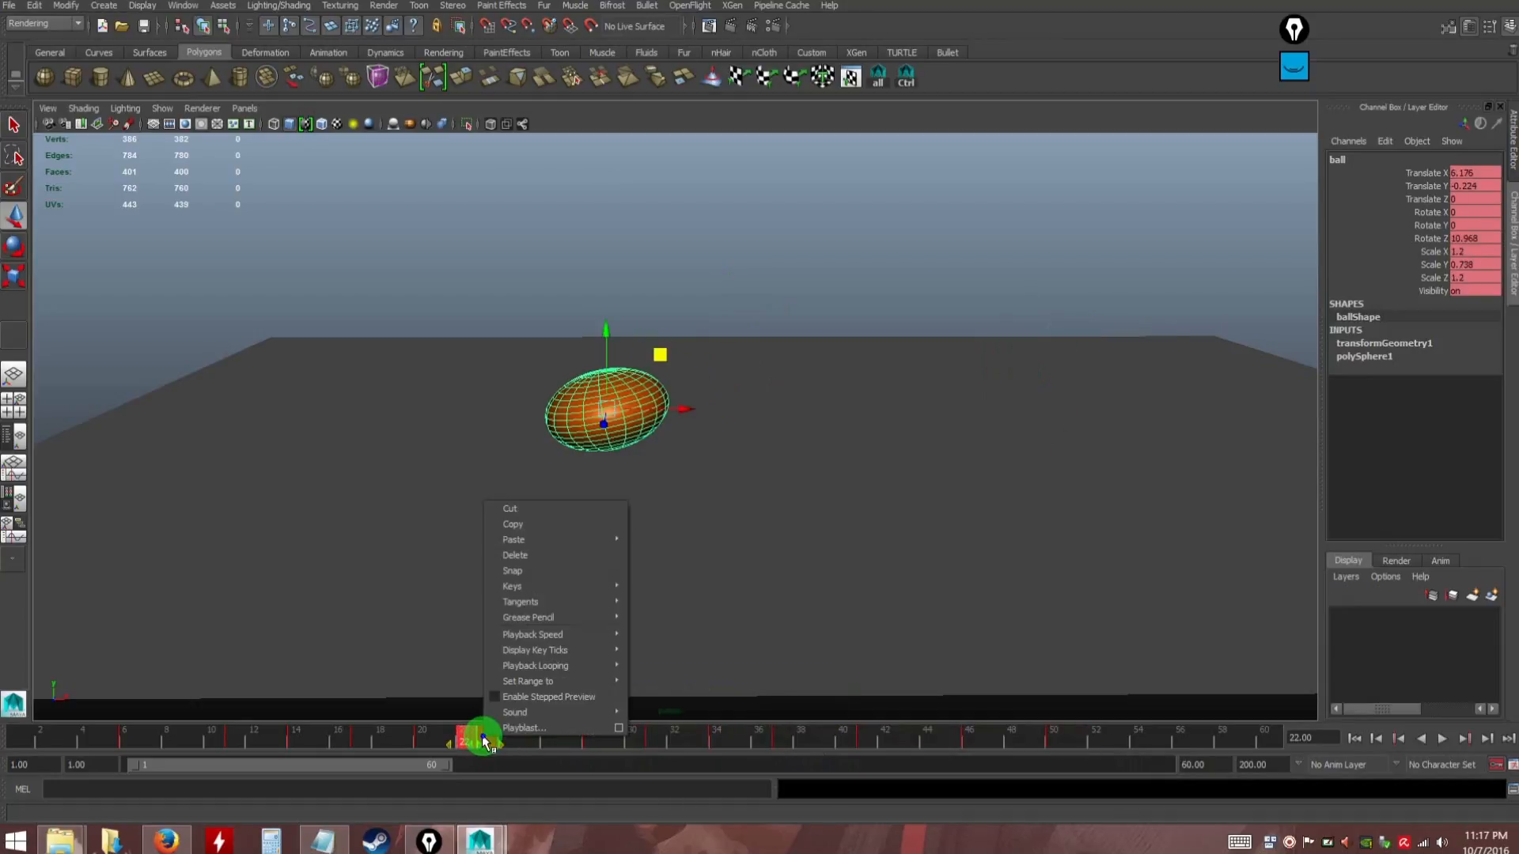
click(514, 524)
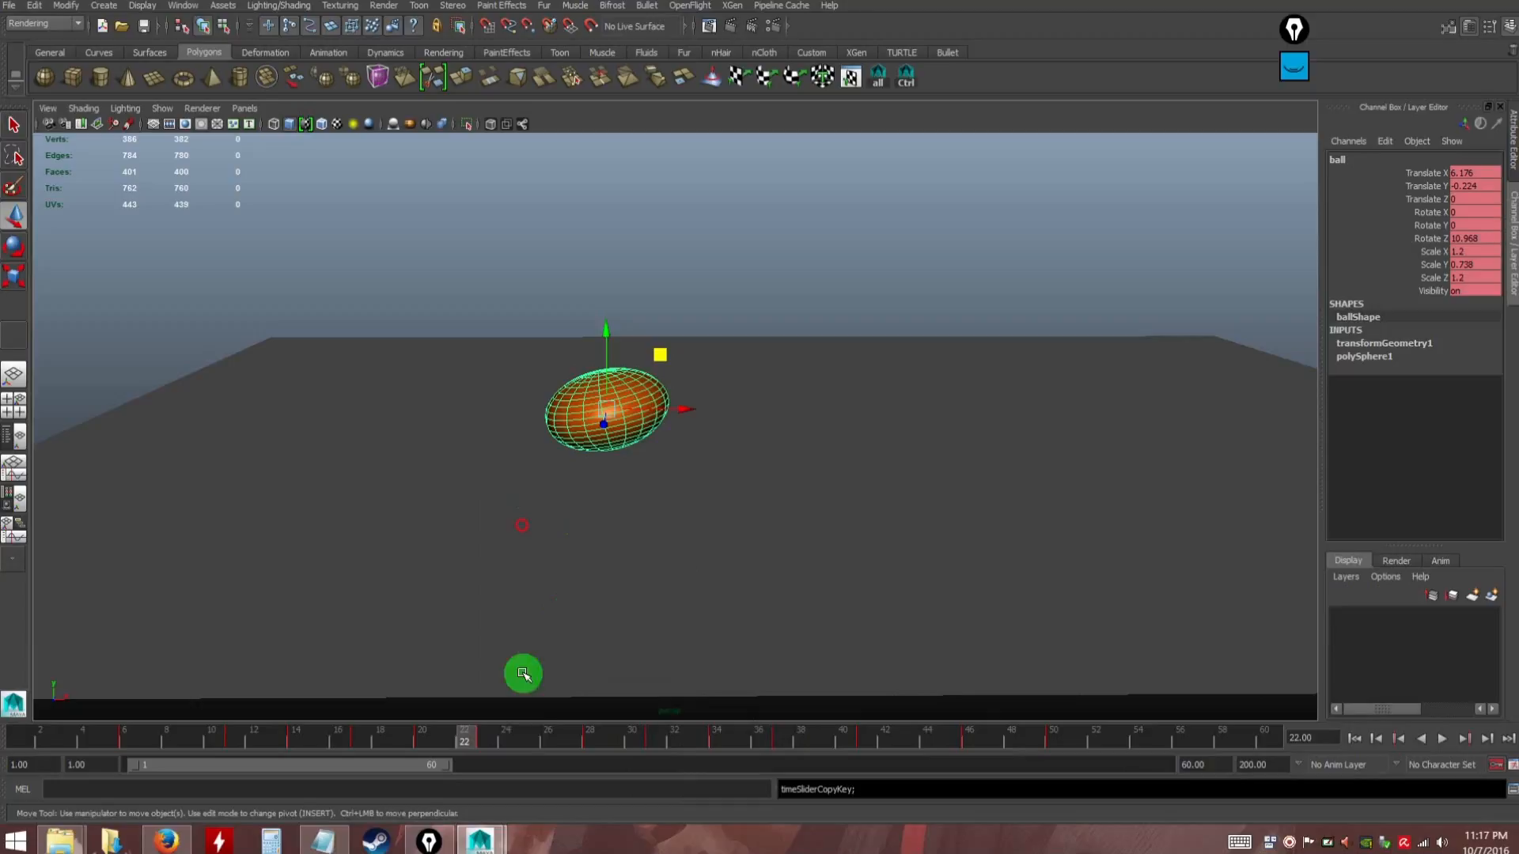
click(490, 742)
drag(491, 742, 522, 742)
right_drag(528, 741, 701, 556)
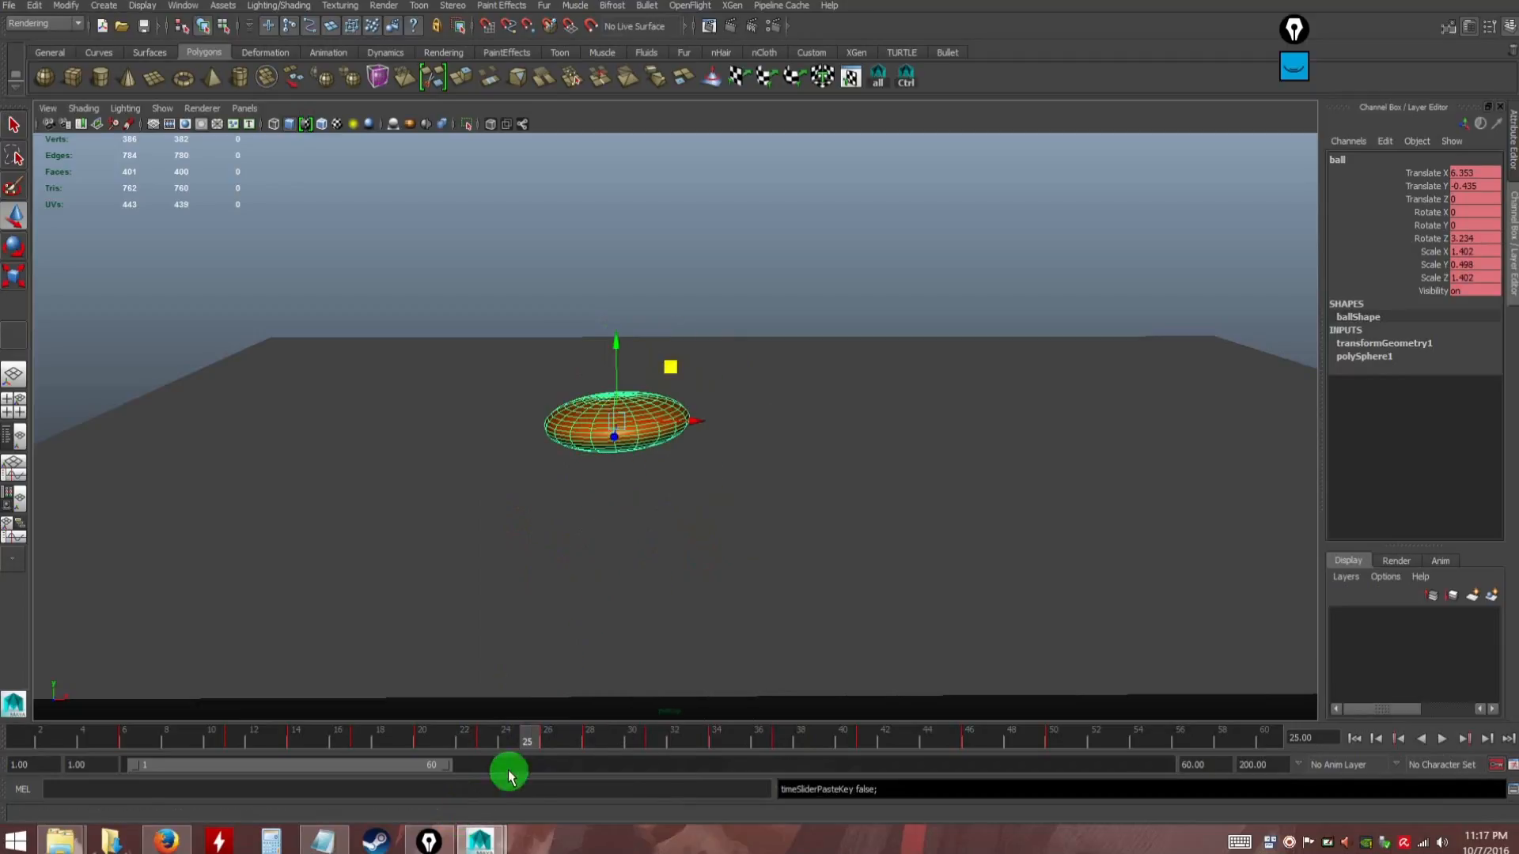
Scrub between frames 24 and 26 to inspect the ball's motion during the held squash
key(alt+v)
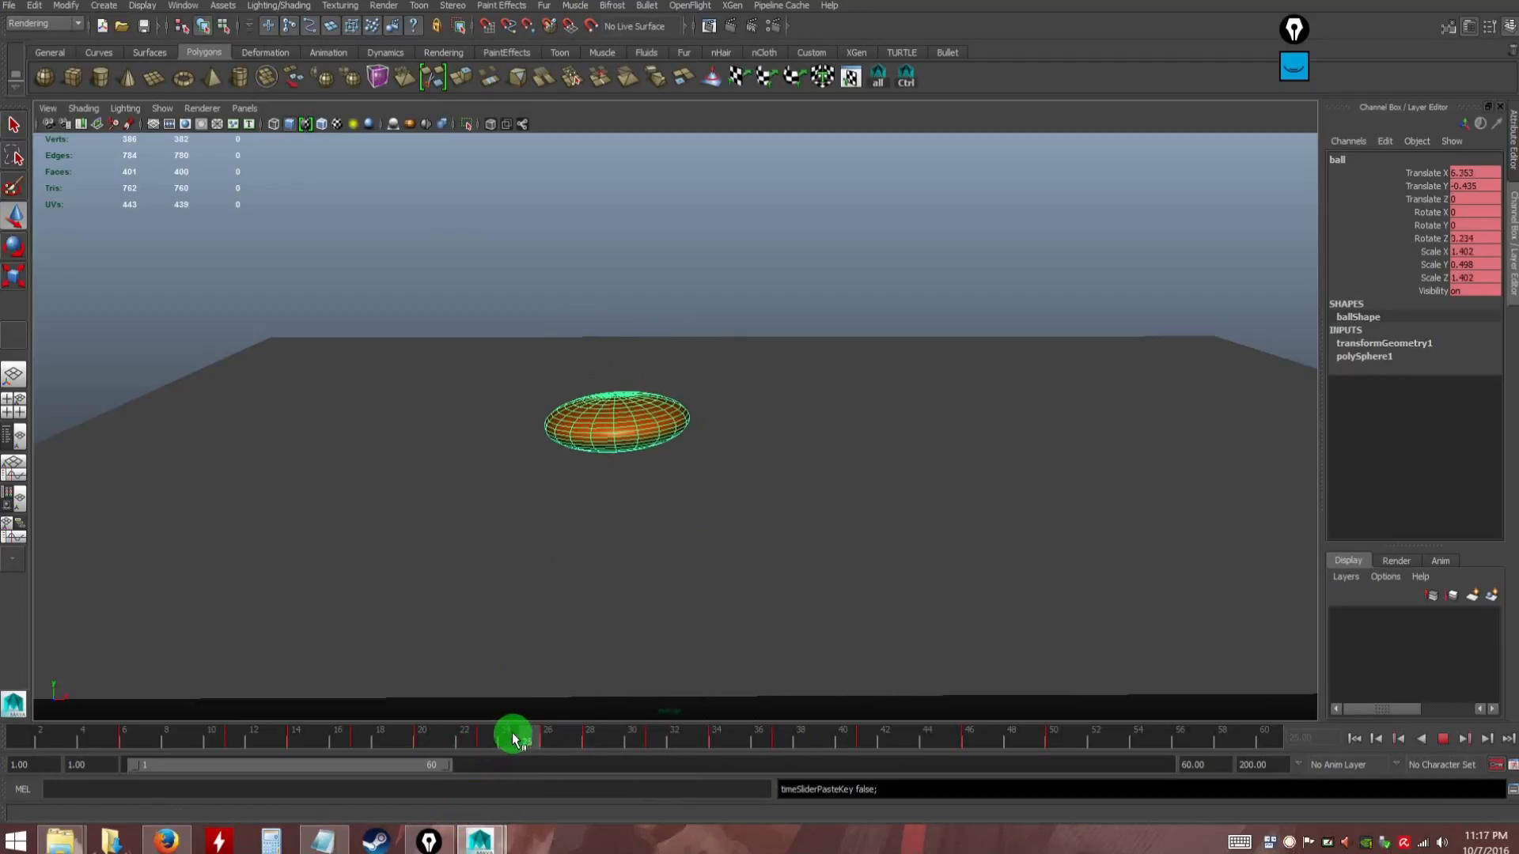
drag(531, 737, 508, 737)
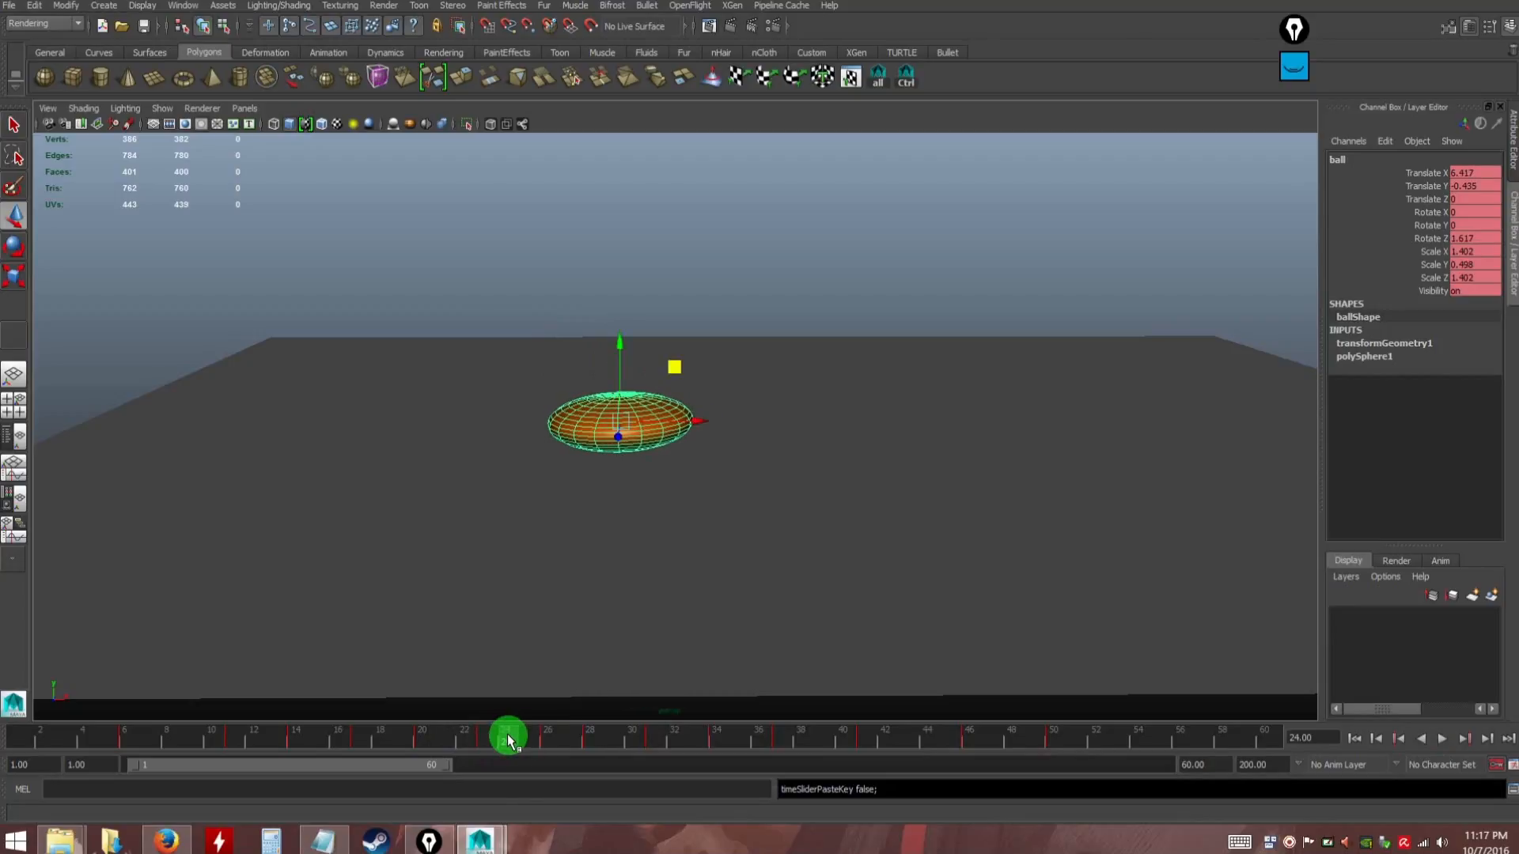
key(alt+v)
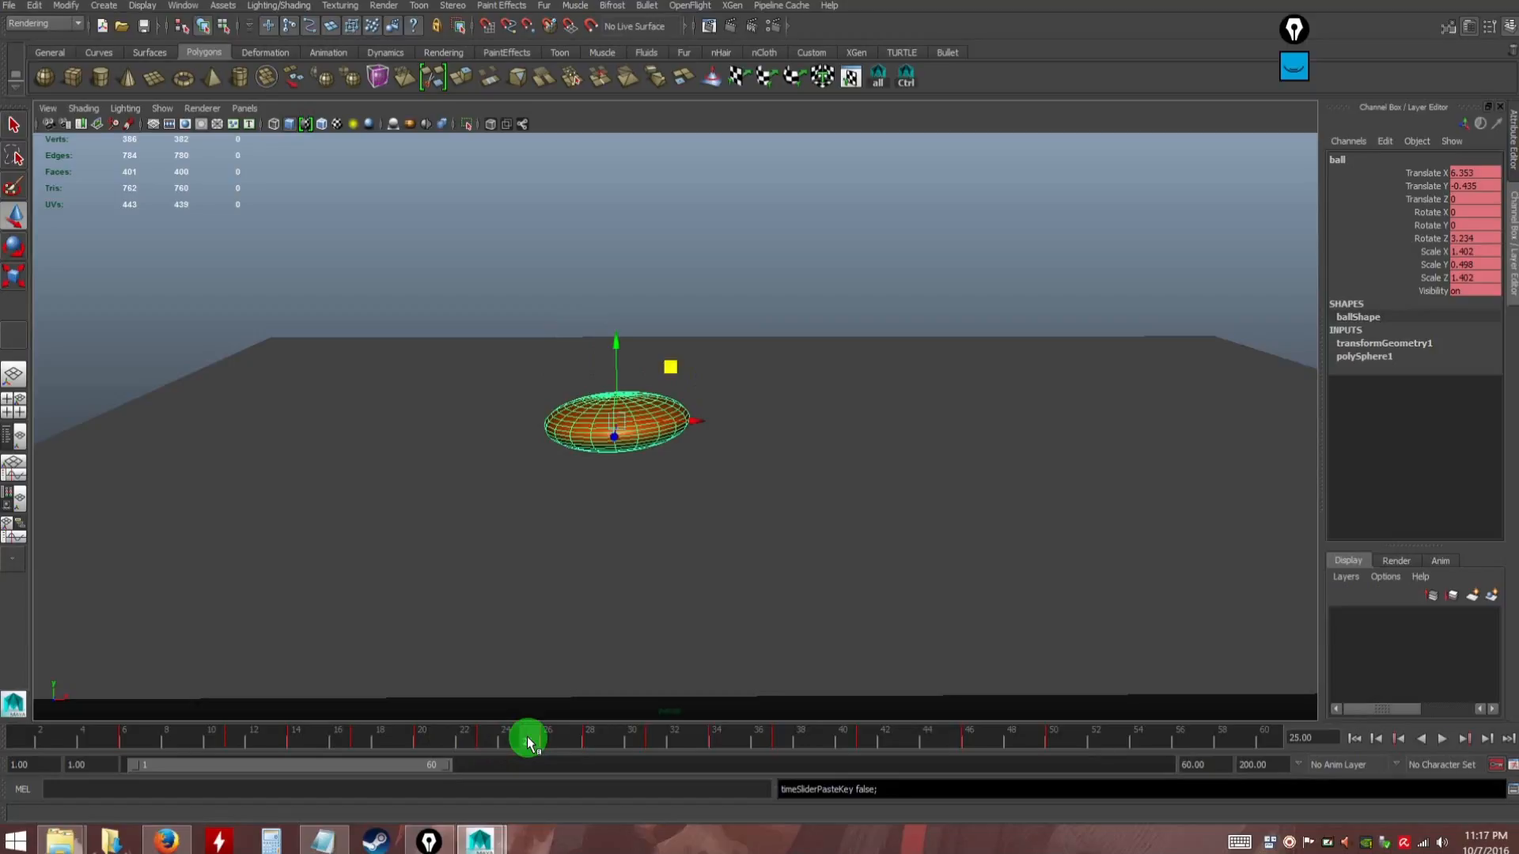
mouse_move(528, 743)
mouse_down()
mouse_move(471, 741)
mouse_move(728, 739)
mouse_move(268, 739)
mouse_move(566, 735)
mouse_move(472, 734)
mouse_move(552, 746)
mouse_move(488, 734)
mouse_move(503, 734)
mouse_up()
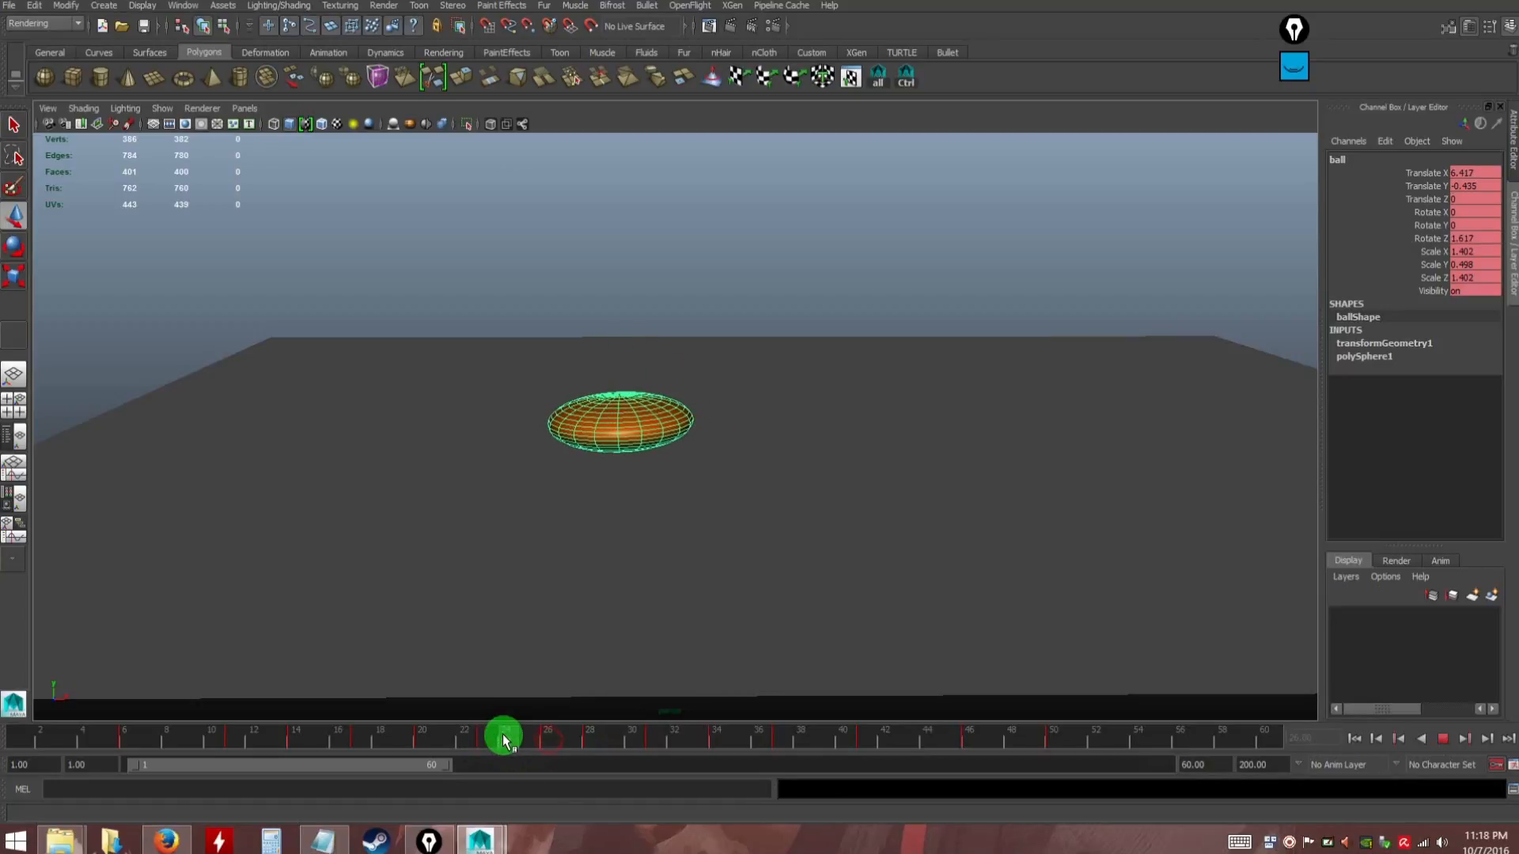
Save the scene and return to the first frame with the ball selected
key(ctrl+s)
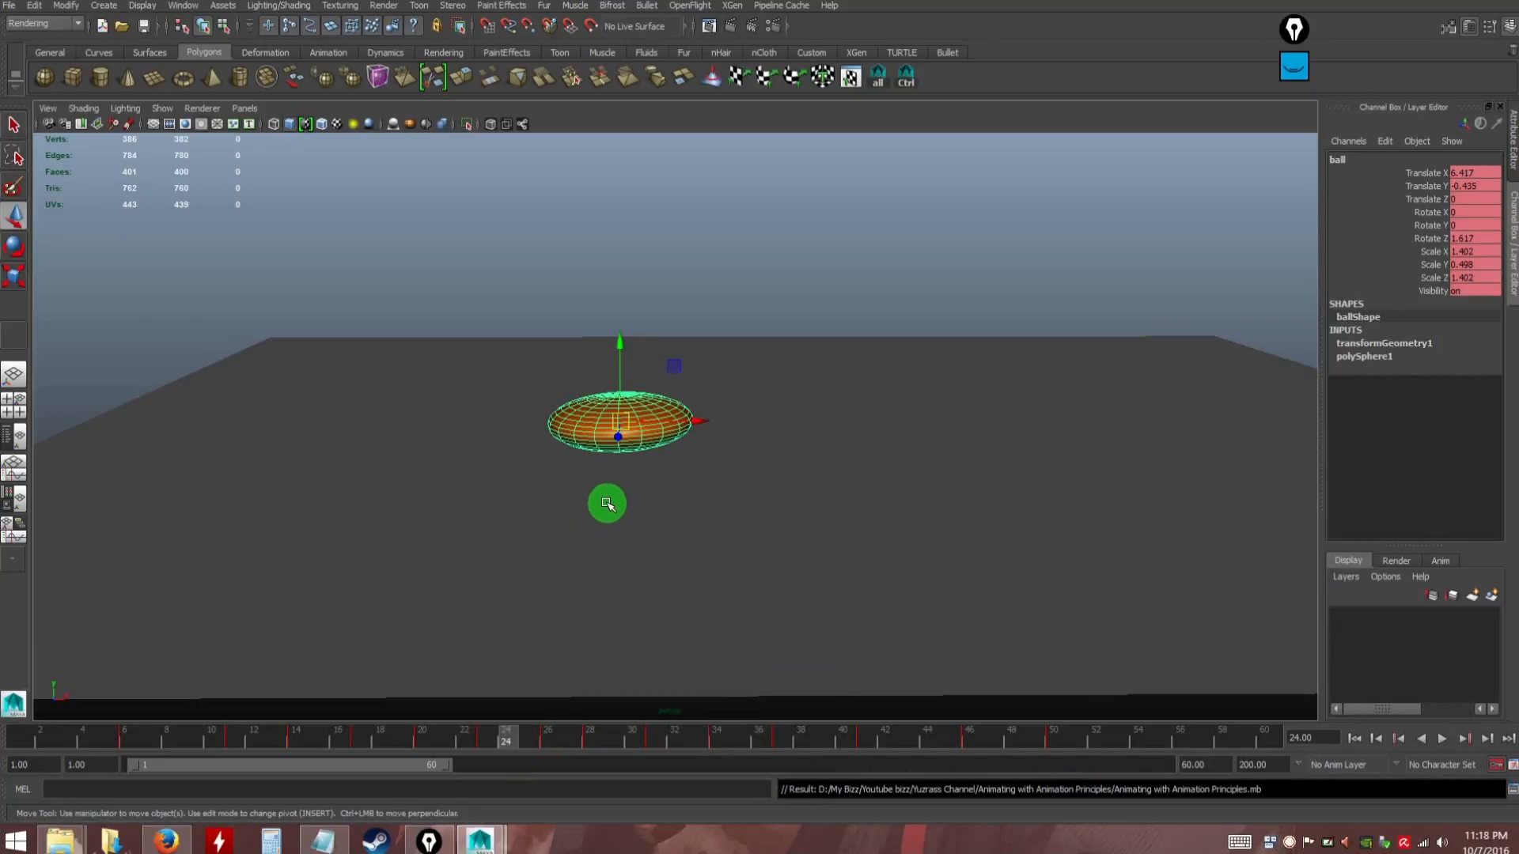
click(1354, 738)
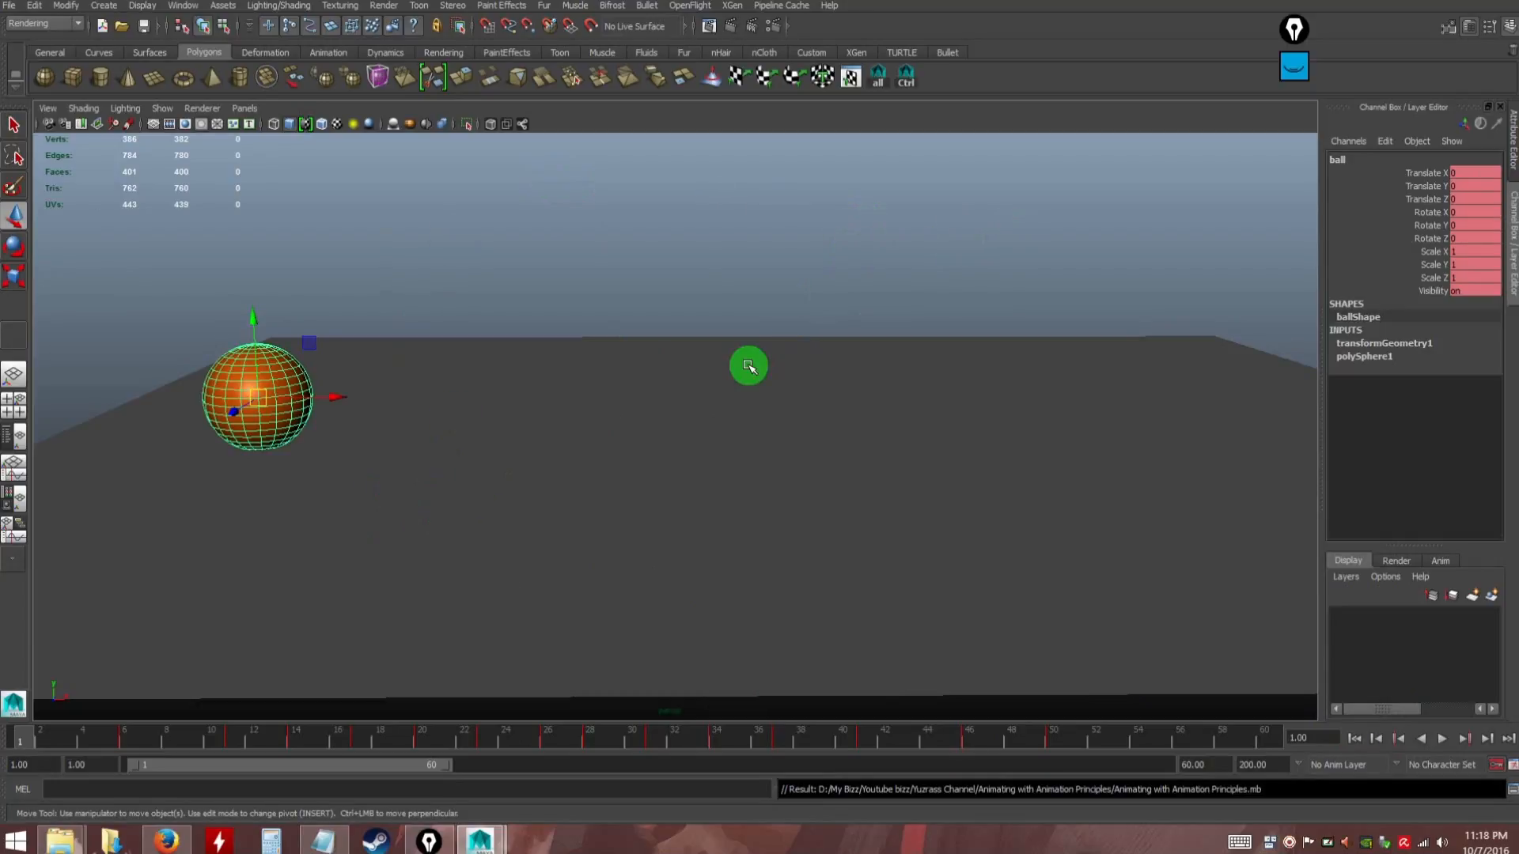
click(447, 255)
click(260, 411)
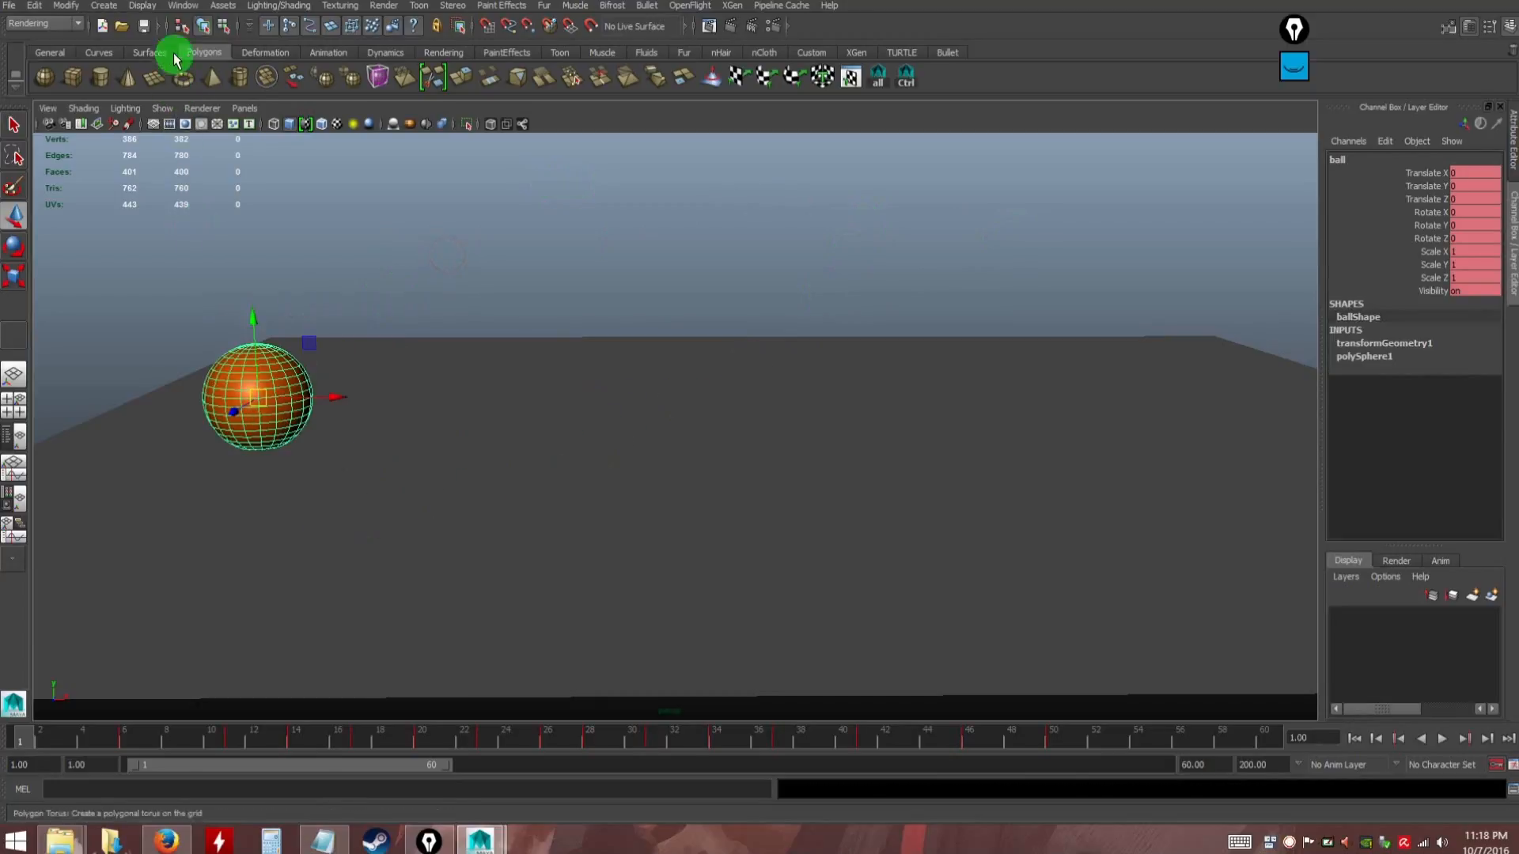
Open the Graph Editor in its own window for the selected ball, reposition it and close it
click(185, 6)
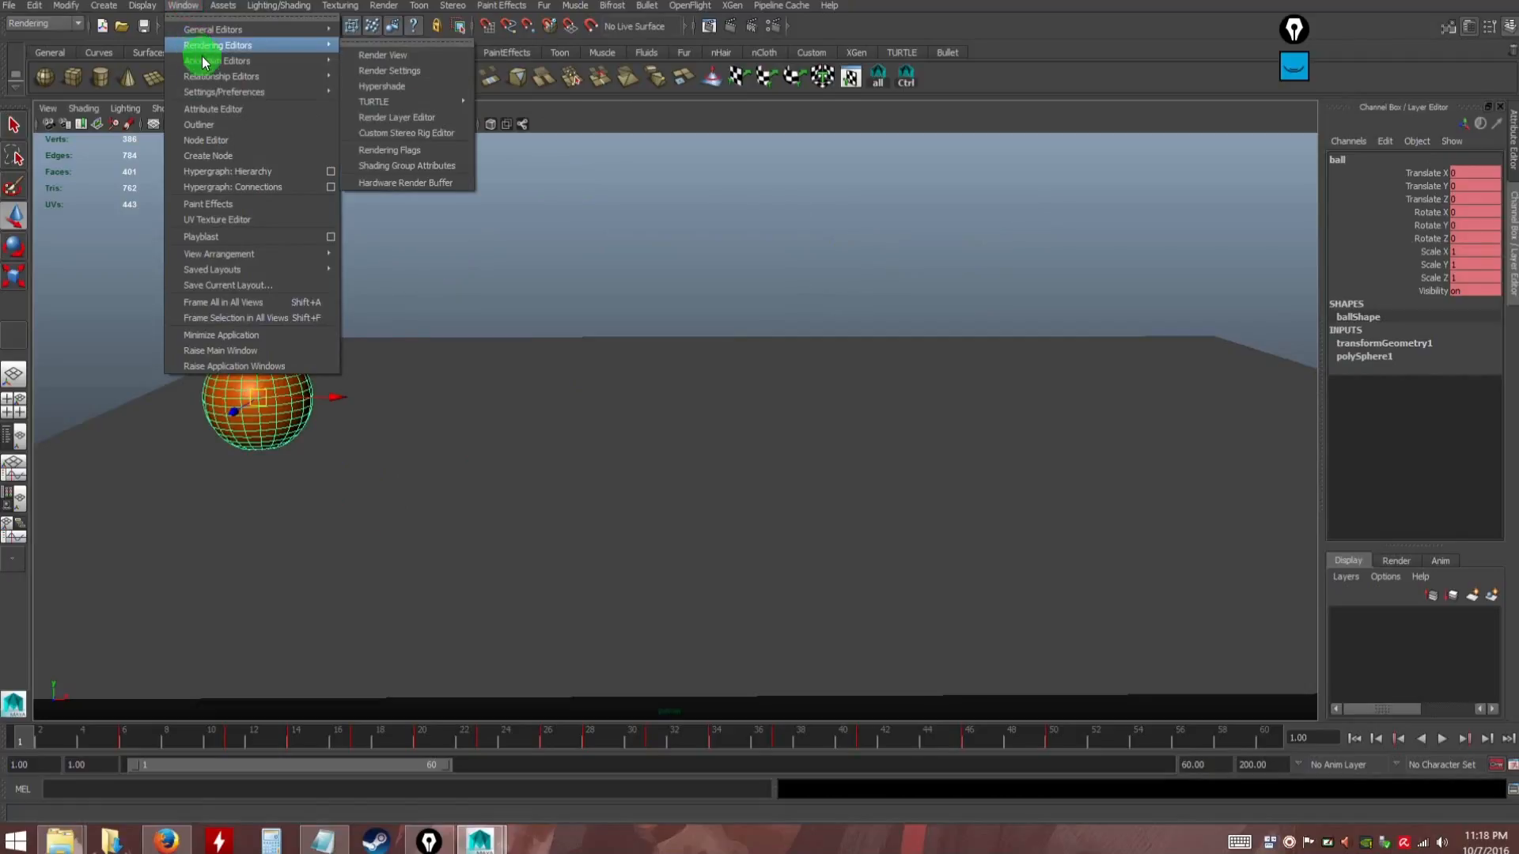
mouse_move(203, 60)
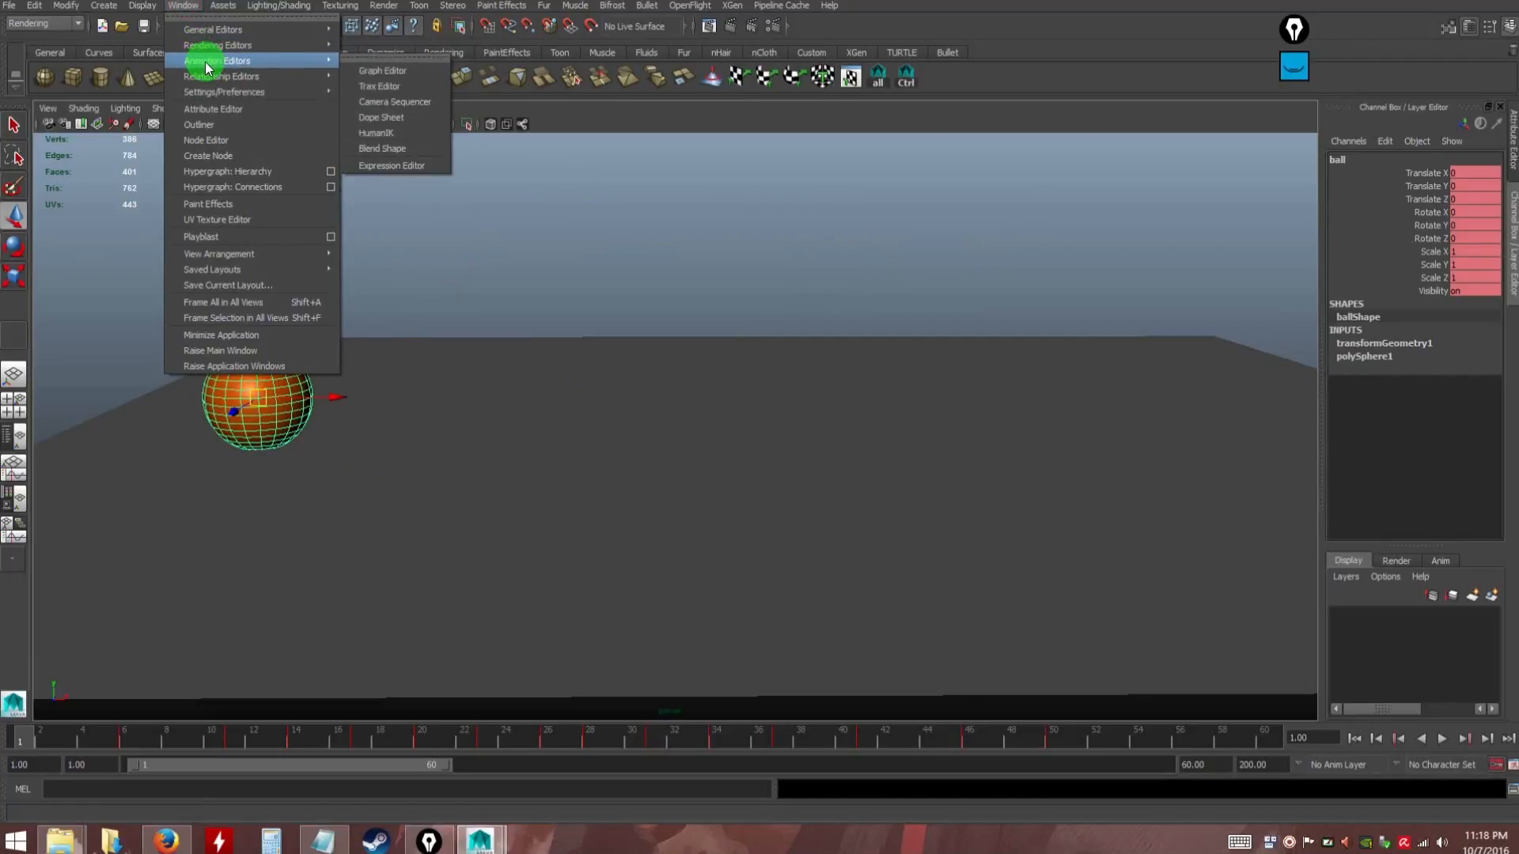
click(376, 71)
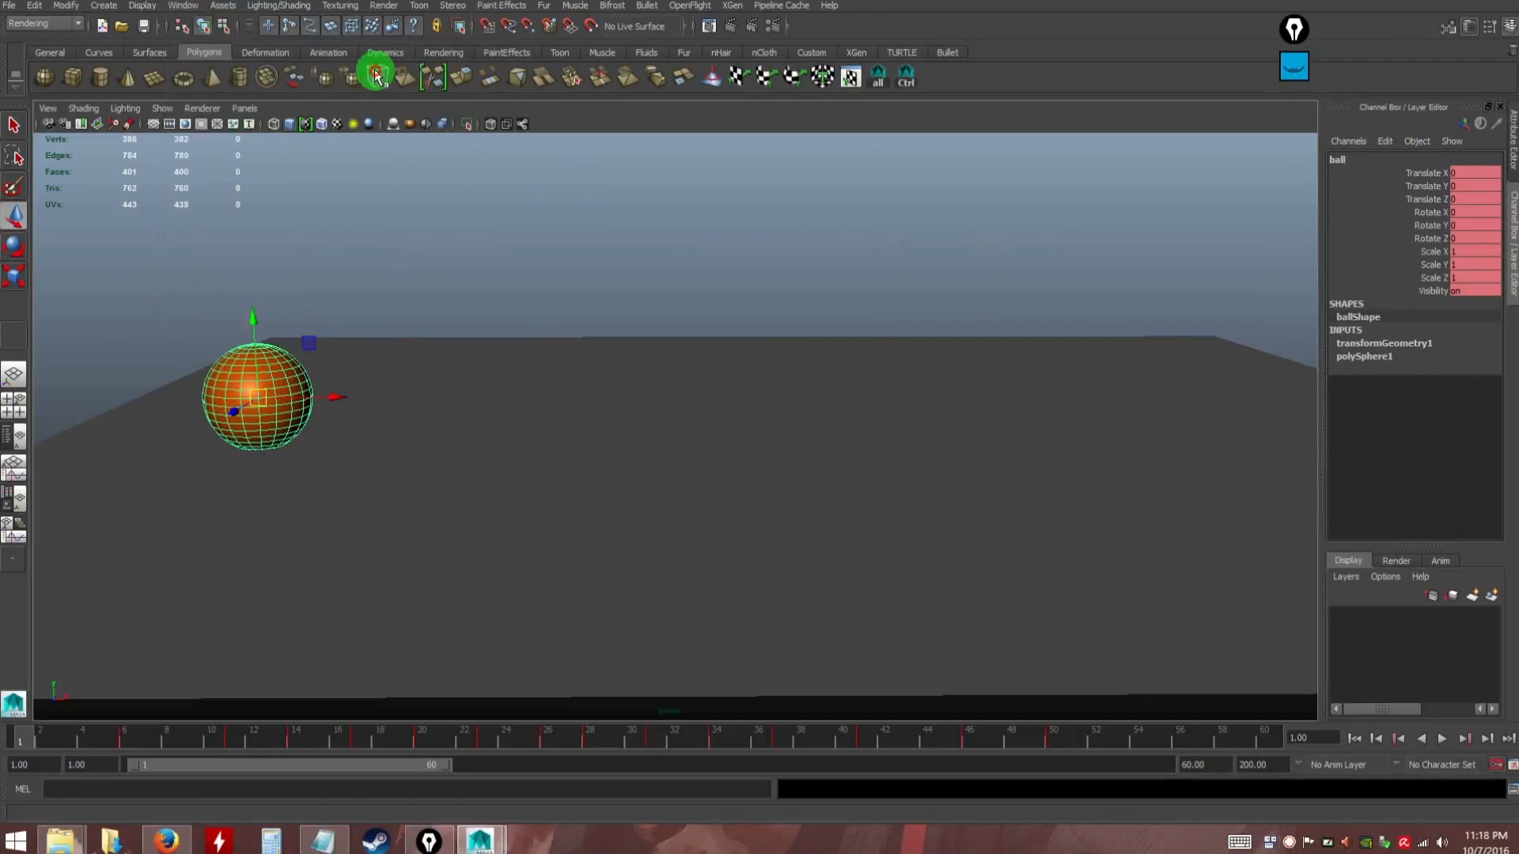
drag(444, 316, 797, 252)
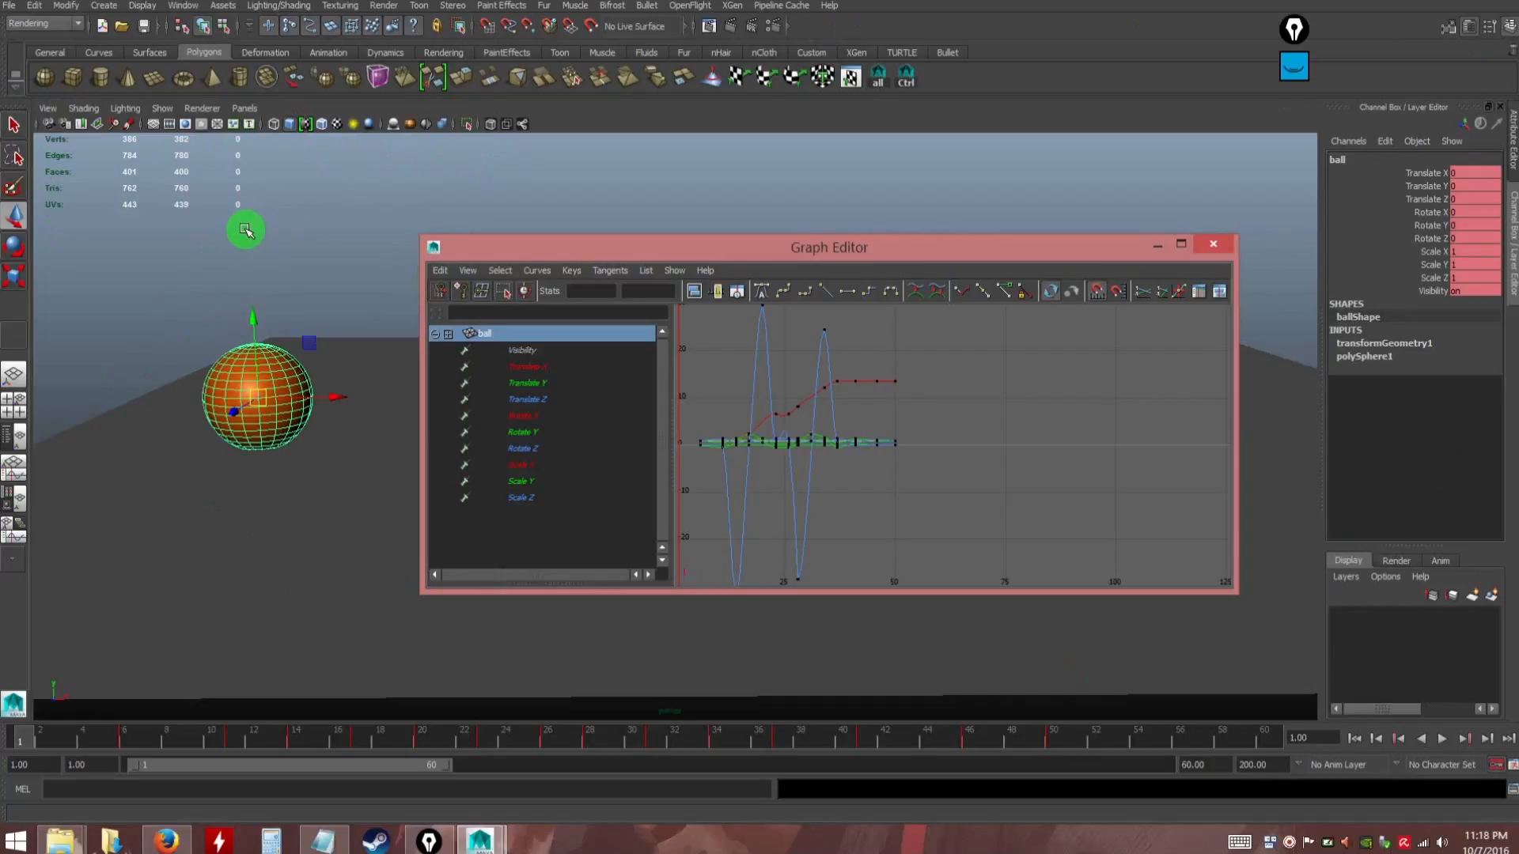
ctrl+click(8, 484)
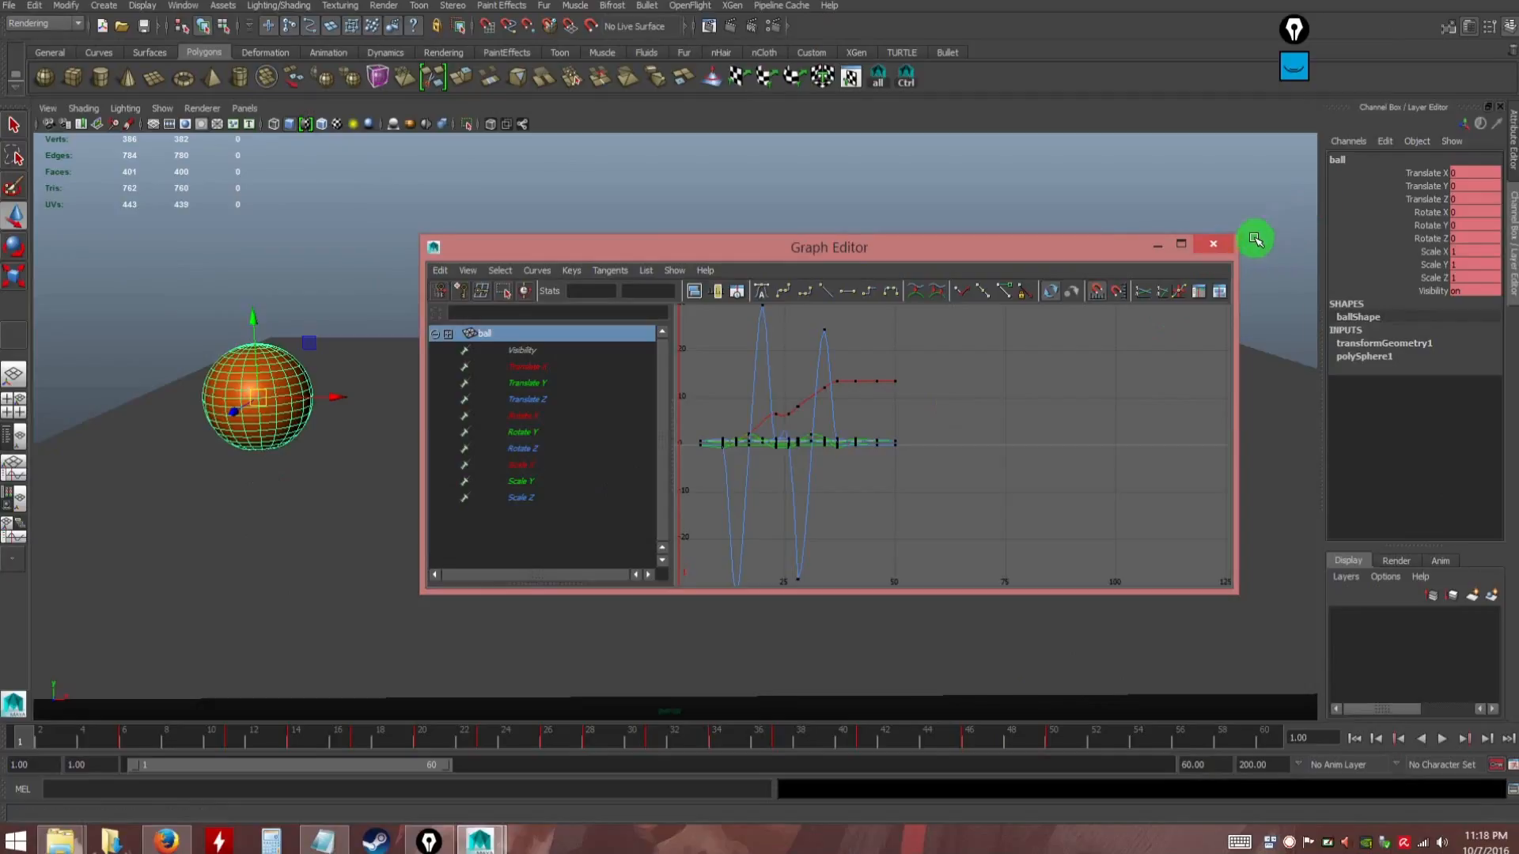
click(1218, 244)
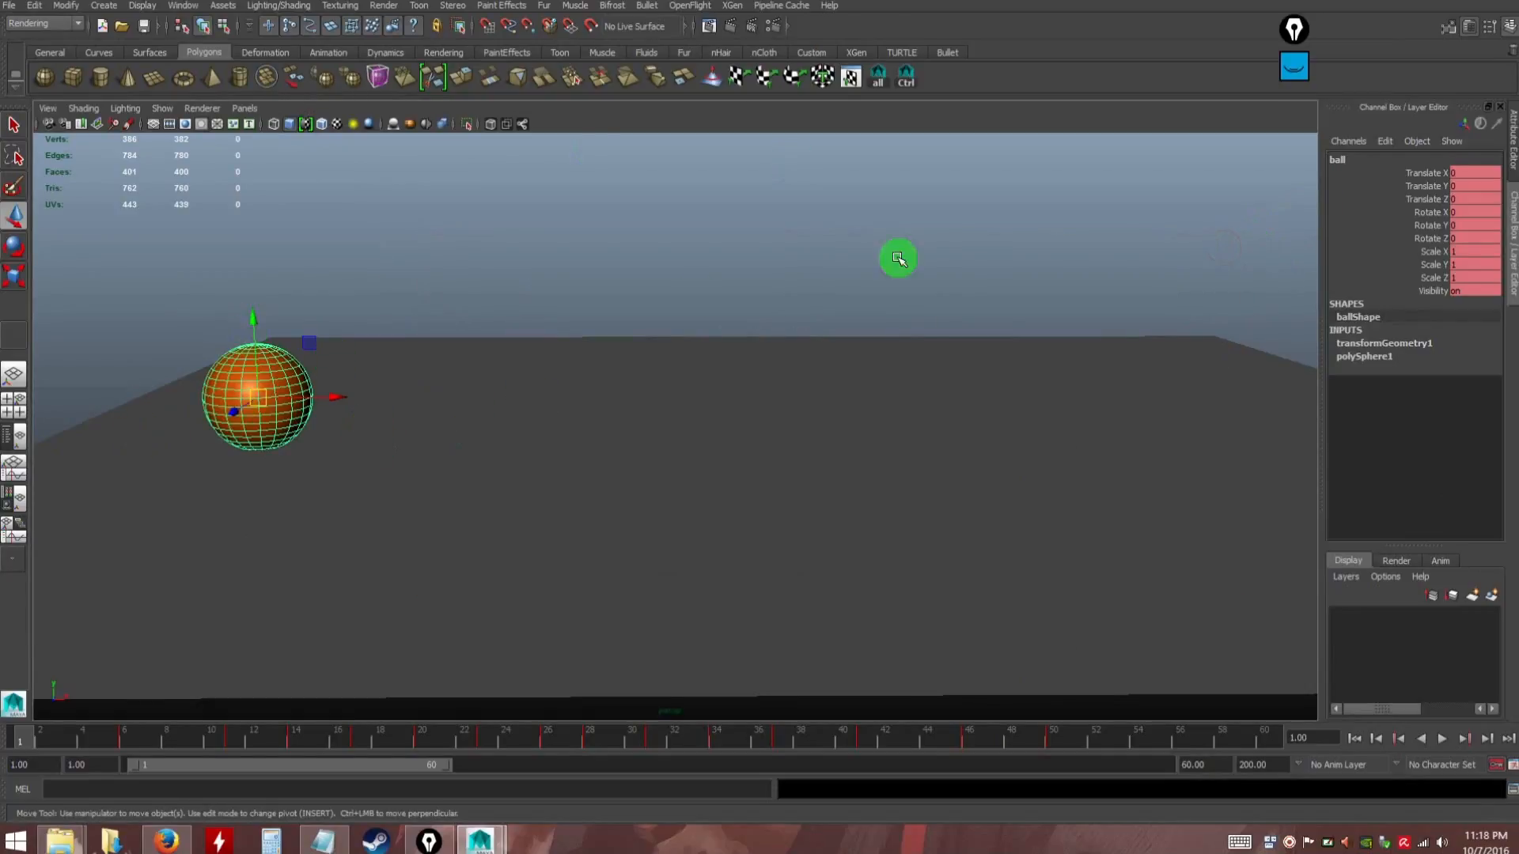
Show the perspective view above the Graph Editor, frame the ball and its curves, deselect the ball and restore the single perspective view
key(ctrl)
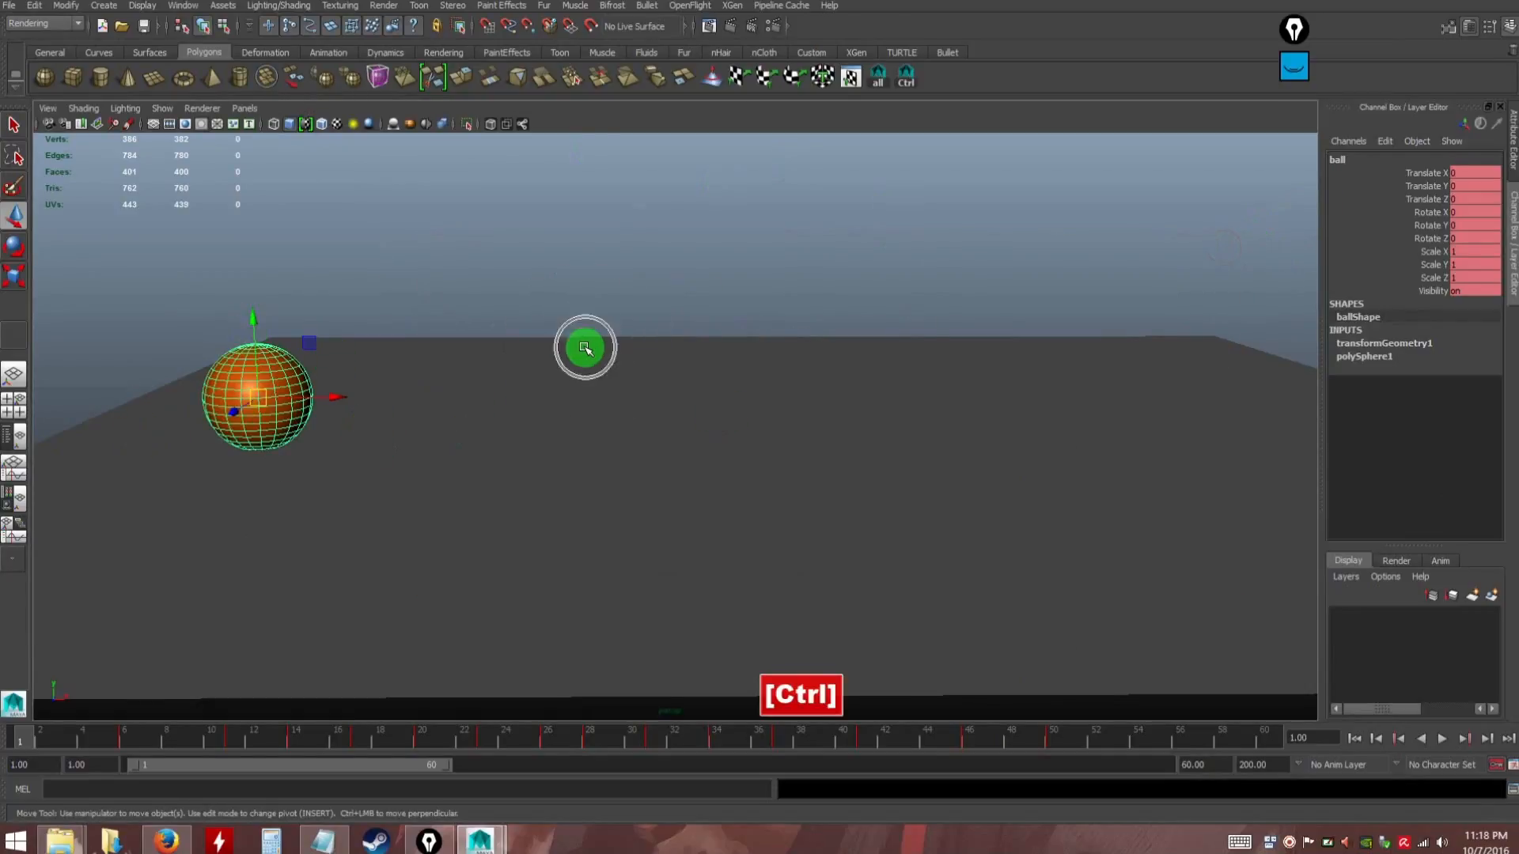
key(ctrl)
click(12, 473)
click(413, 508)
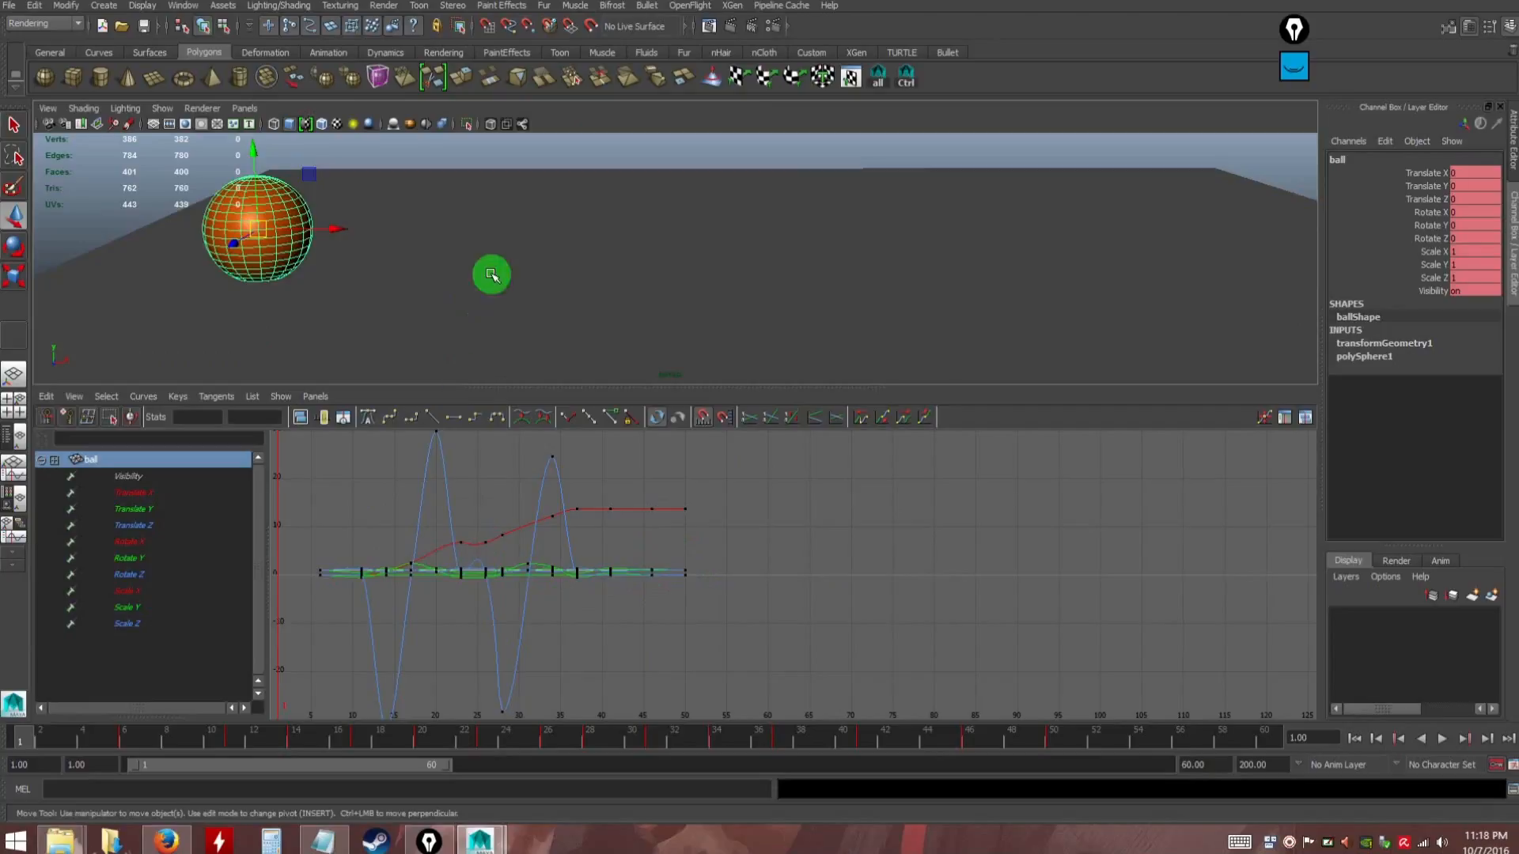
alt+right_drag(732, 329, 562, 235)
alt+middle_drag(563, 235, 627, 312)
alt+middle_drag(686, 625, 820, 630)
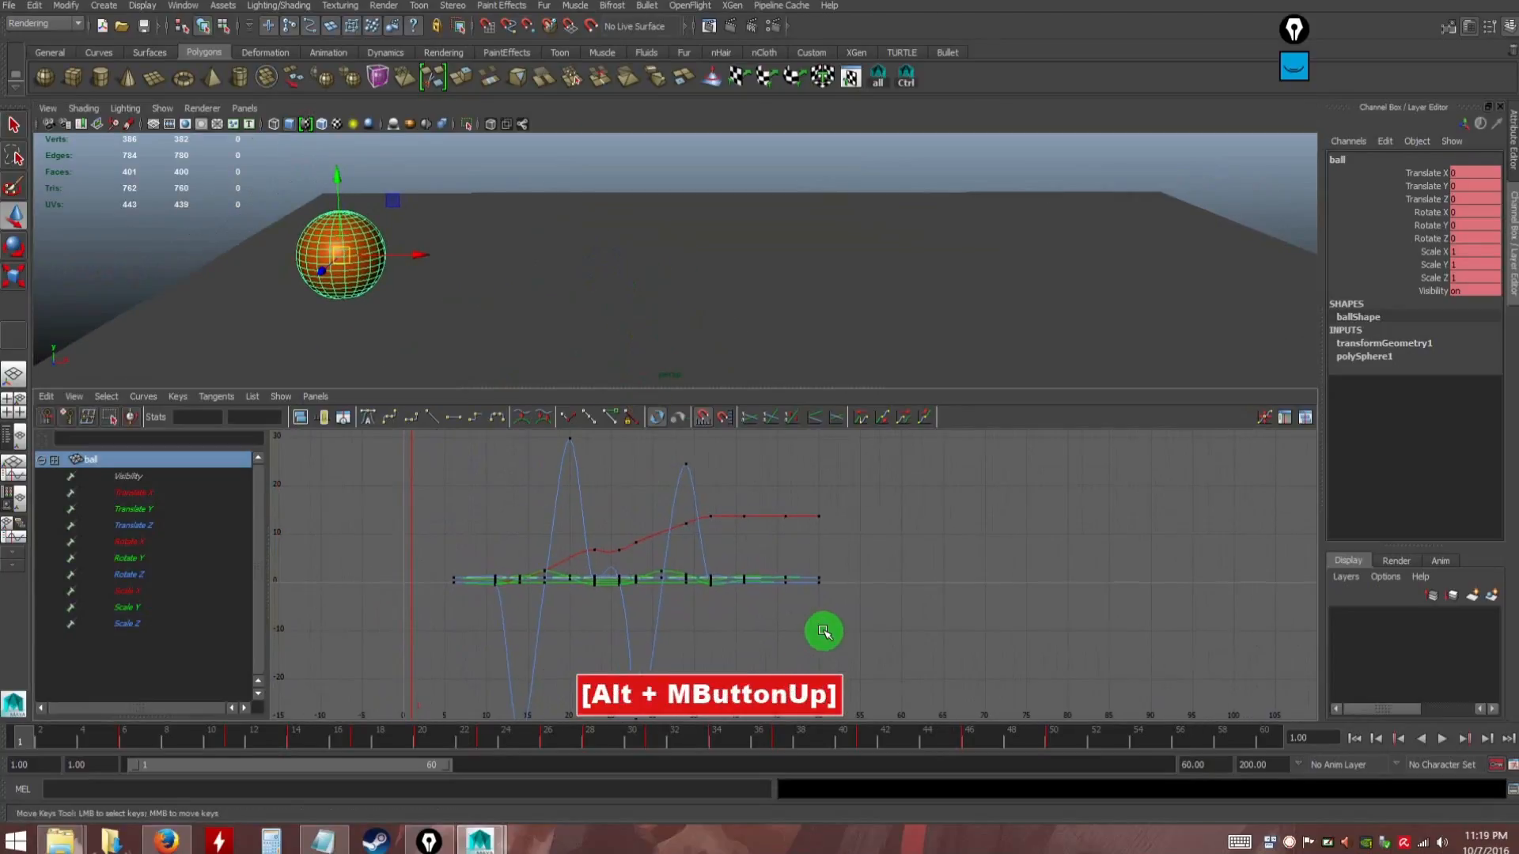
click(595, 159)
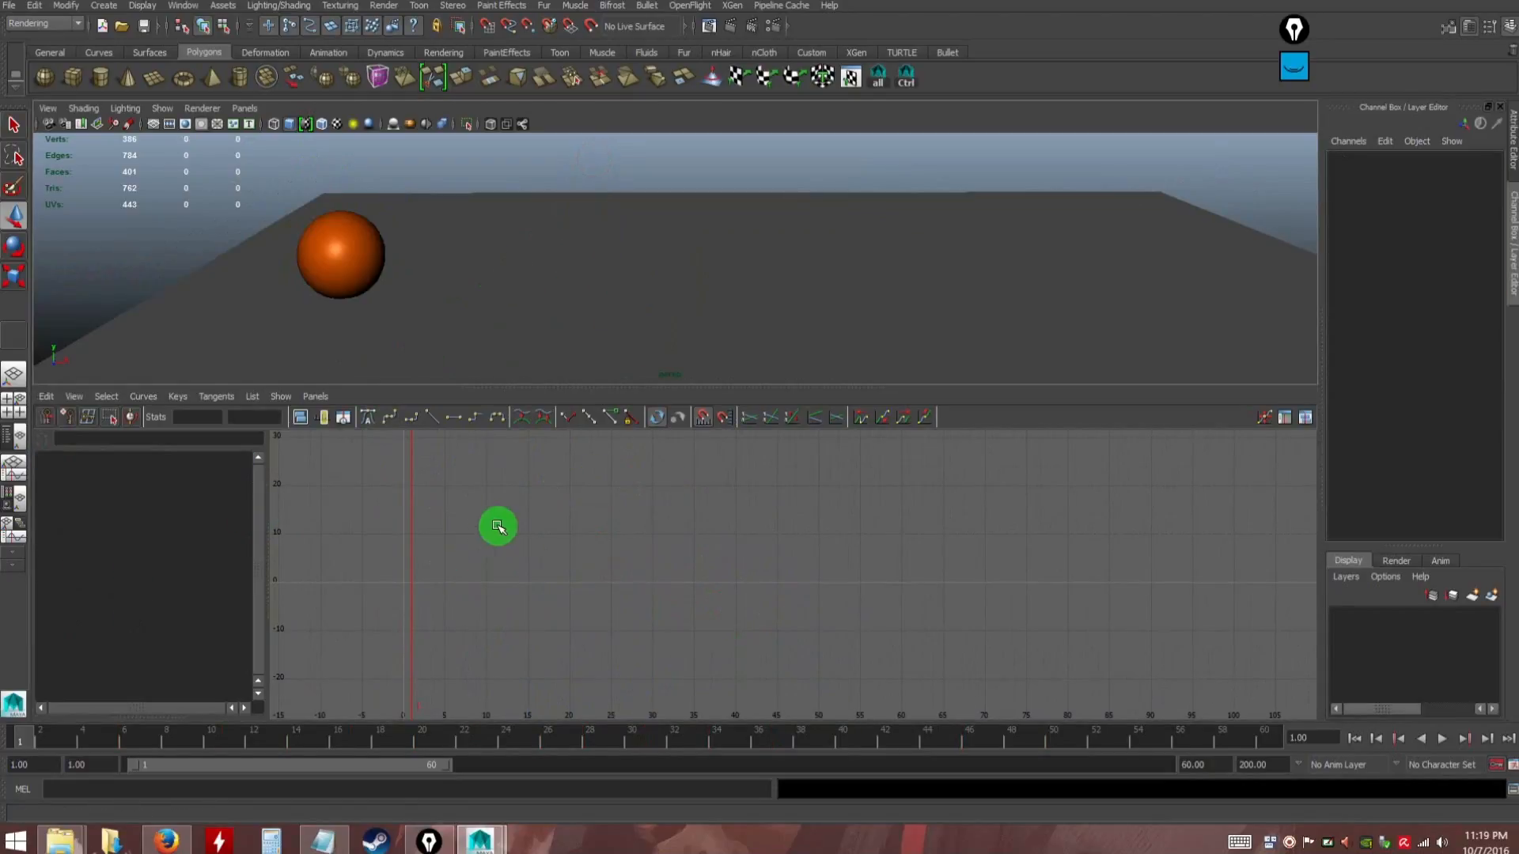
click(12, 375)
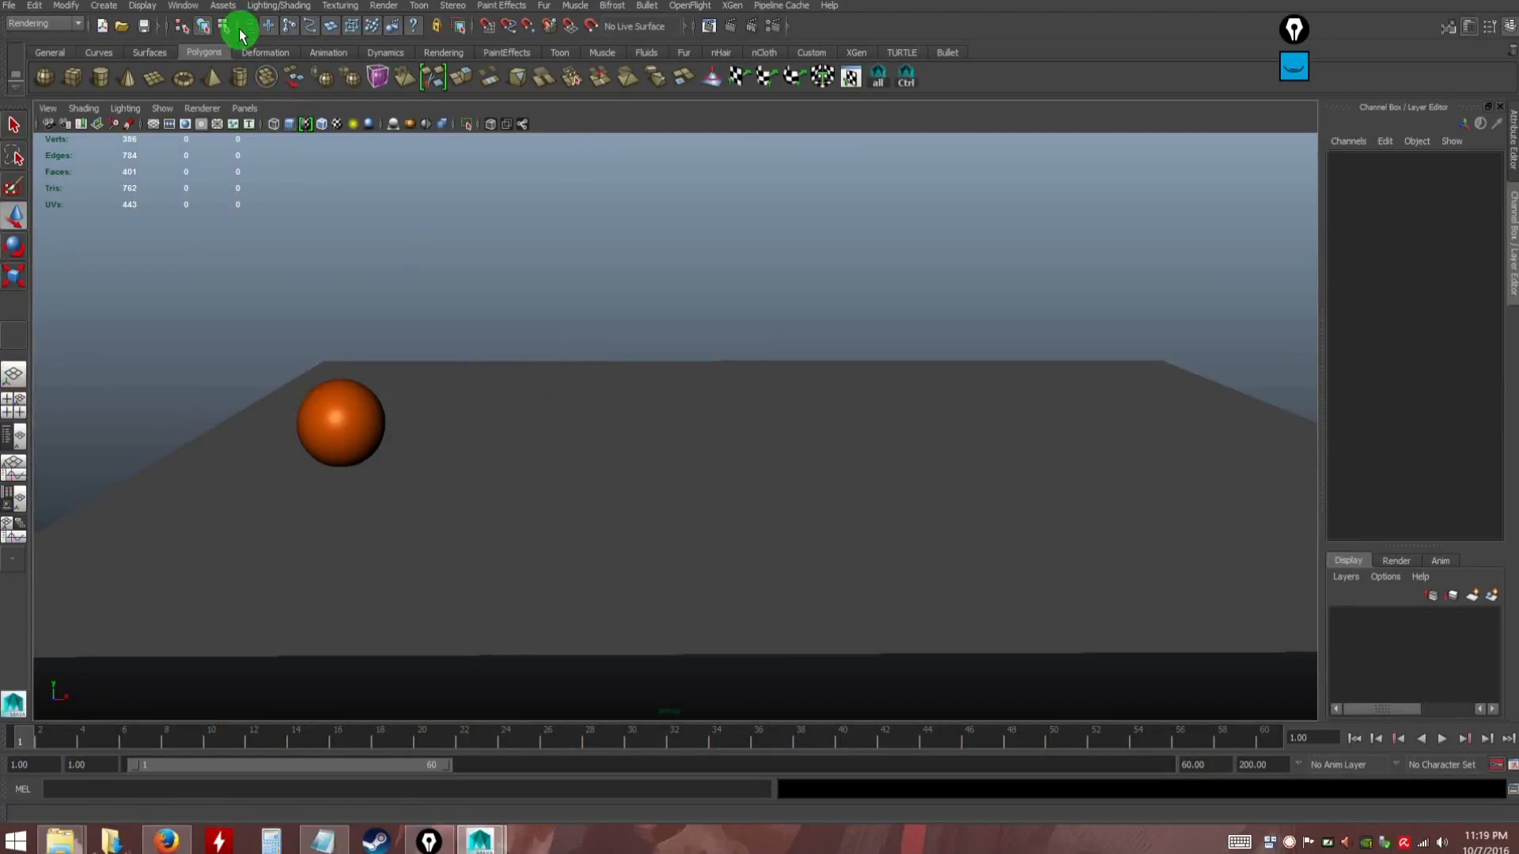
Reopen the Graph Editor as a floating window with nothing selected, move it and close it again
click(178, 8)
mouse_move(239, 63)
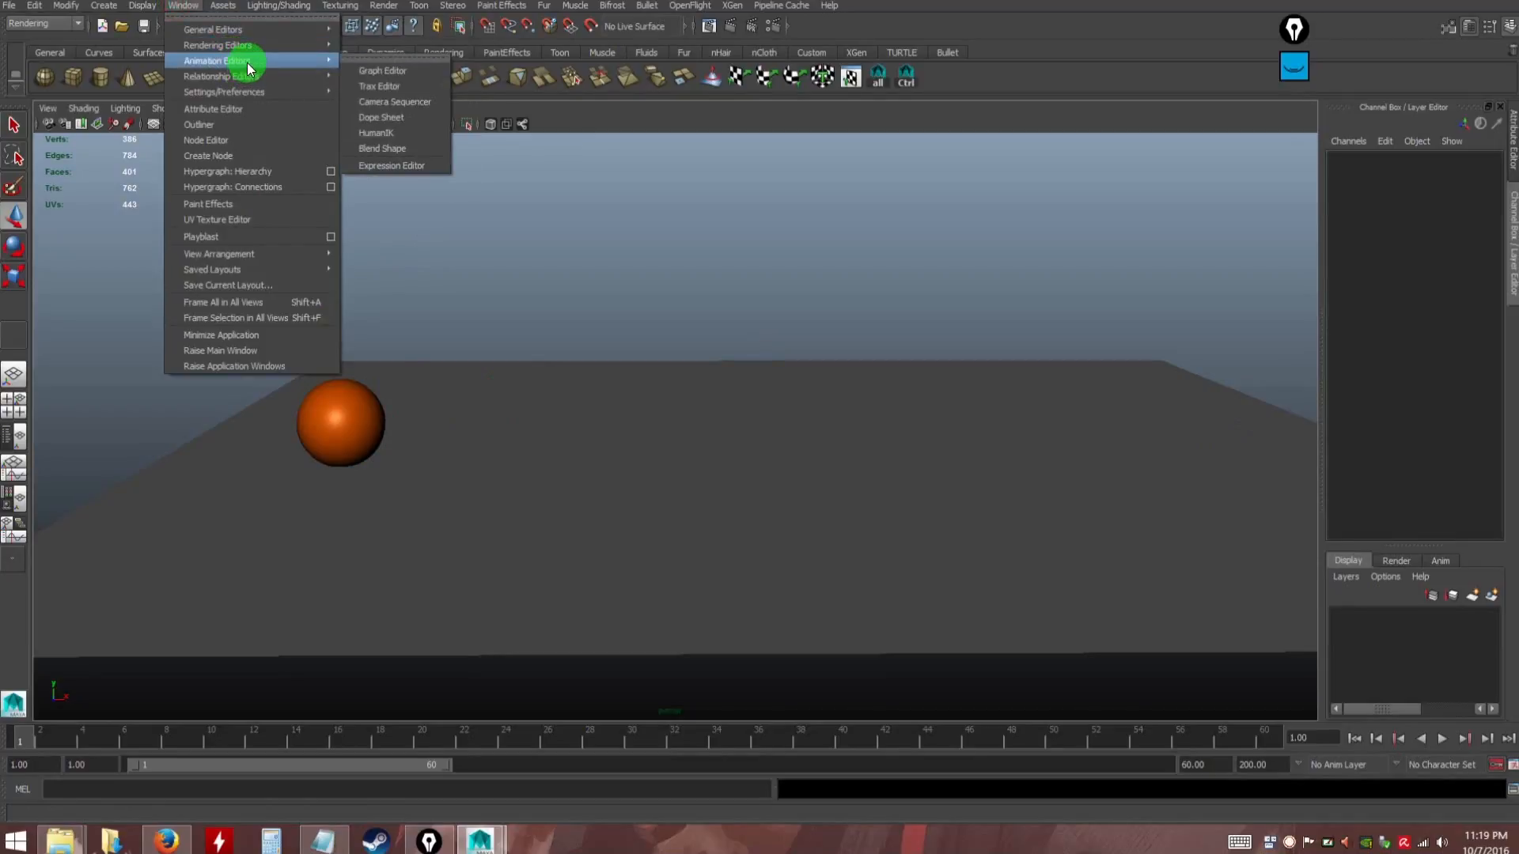
click(388, 73)
drag(801, 251, 690, 212)
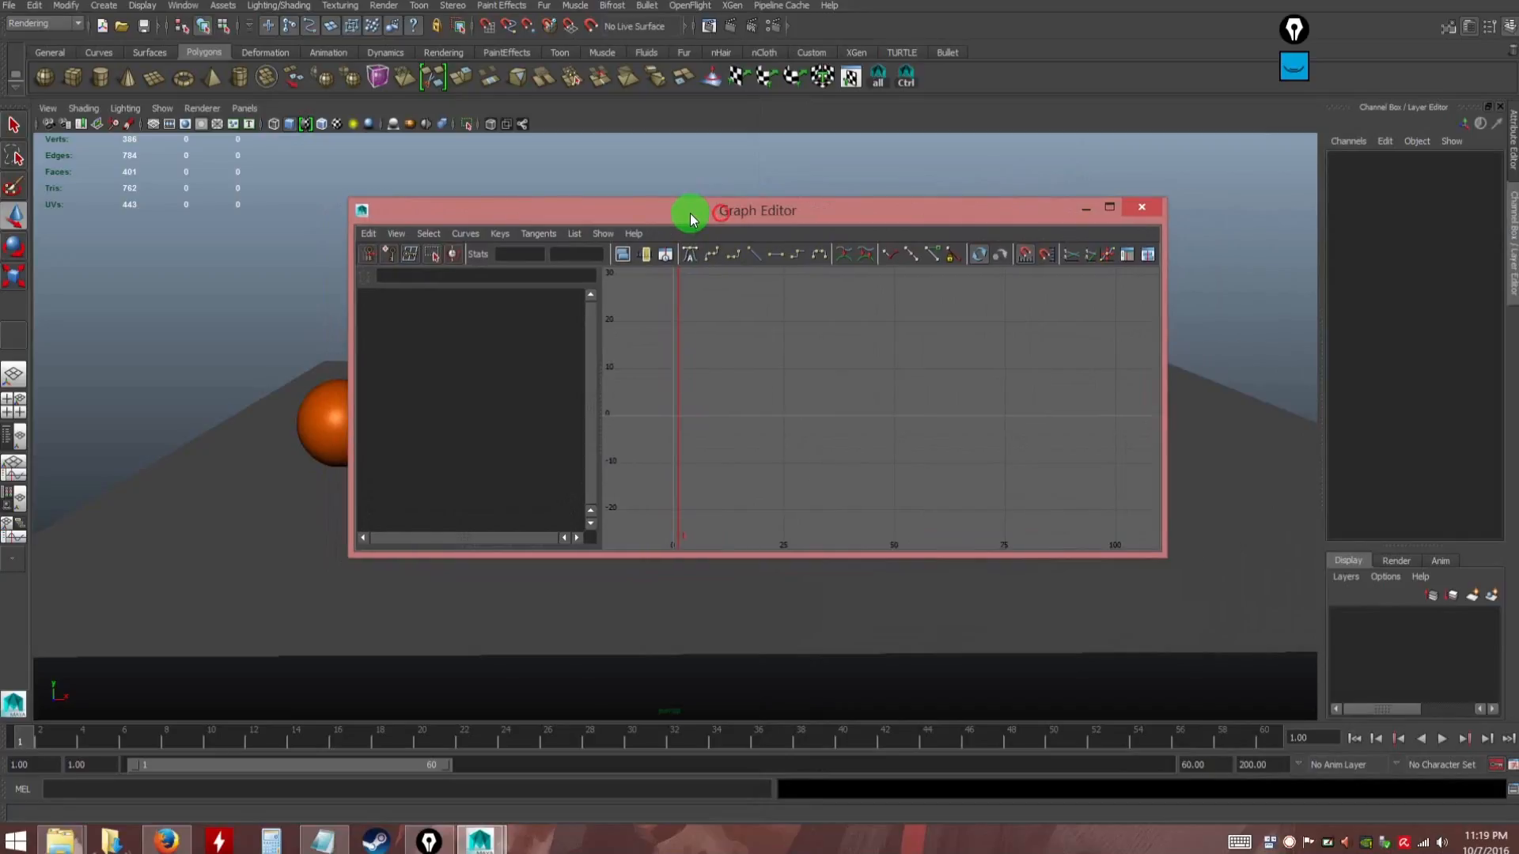
click(1142, 208)
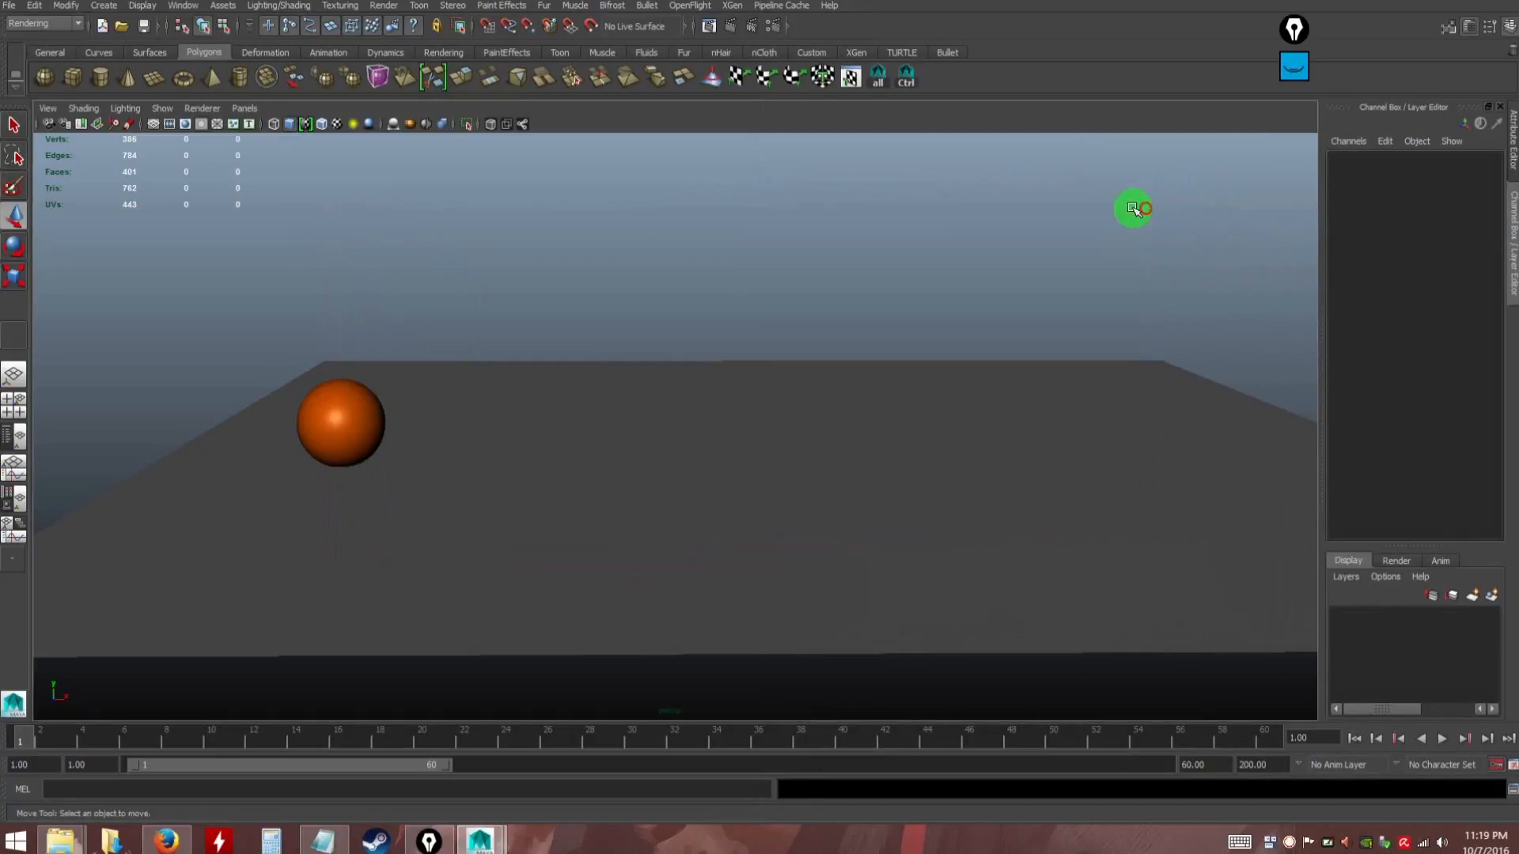
Switch to the perspective and Graph Editor layout and select the ball to load its animation curves
click(14, 471)
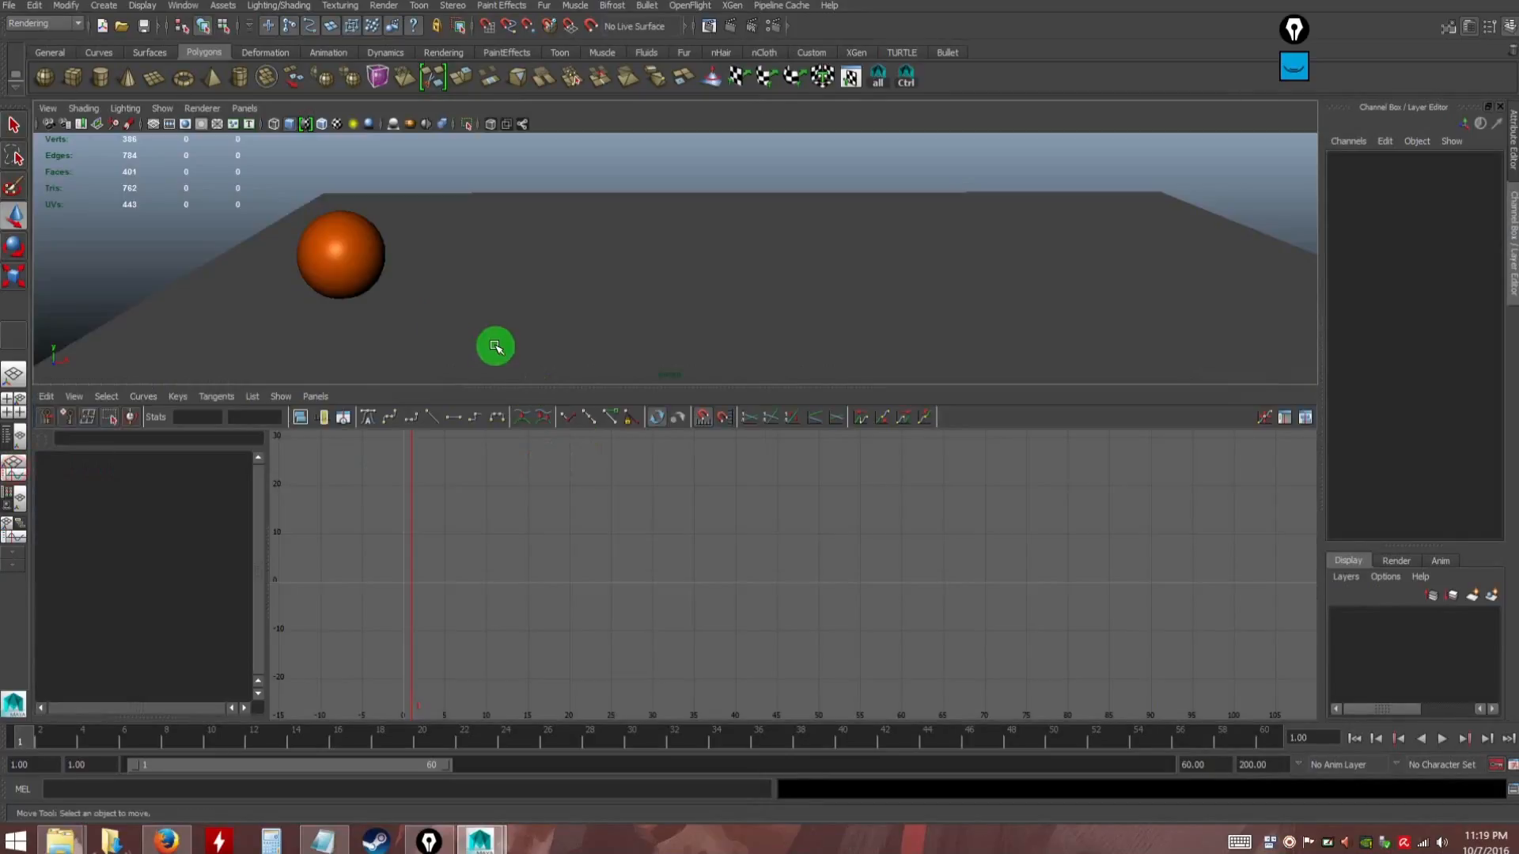
alt+right_drag(523, 294, 478, 241)
alt+middle_drag(478, 240, 507, 322)
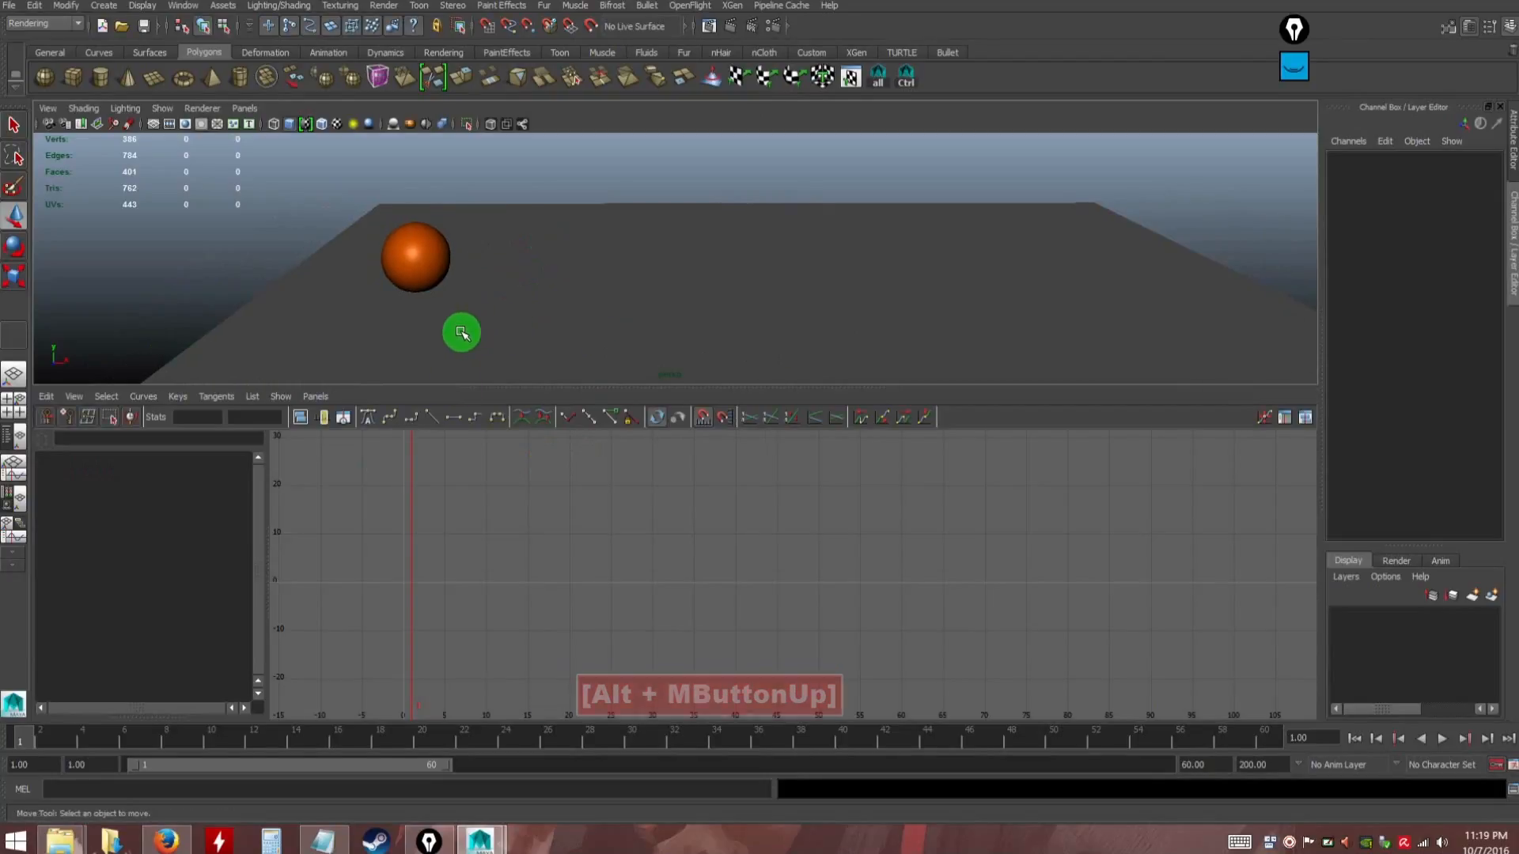
click(412, 263)
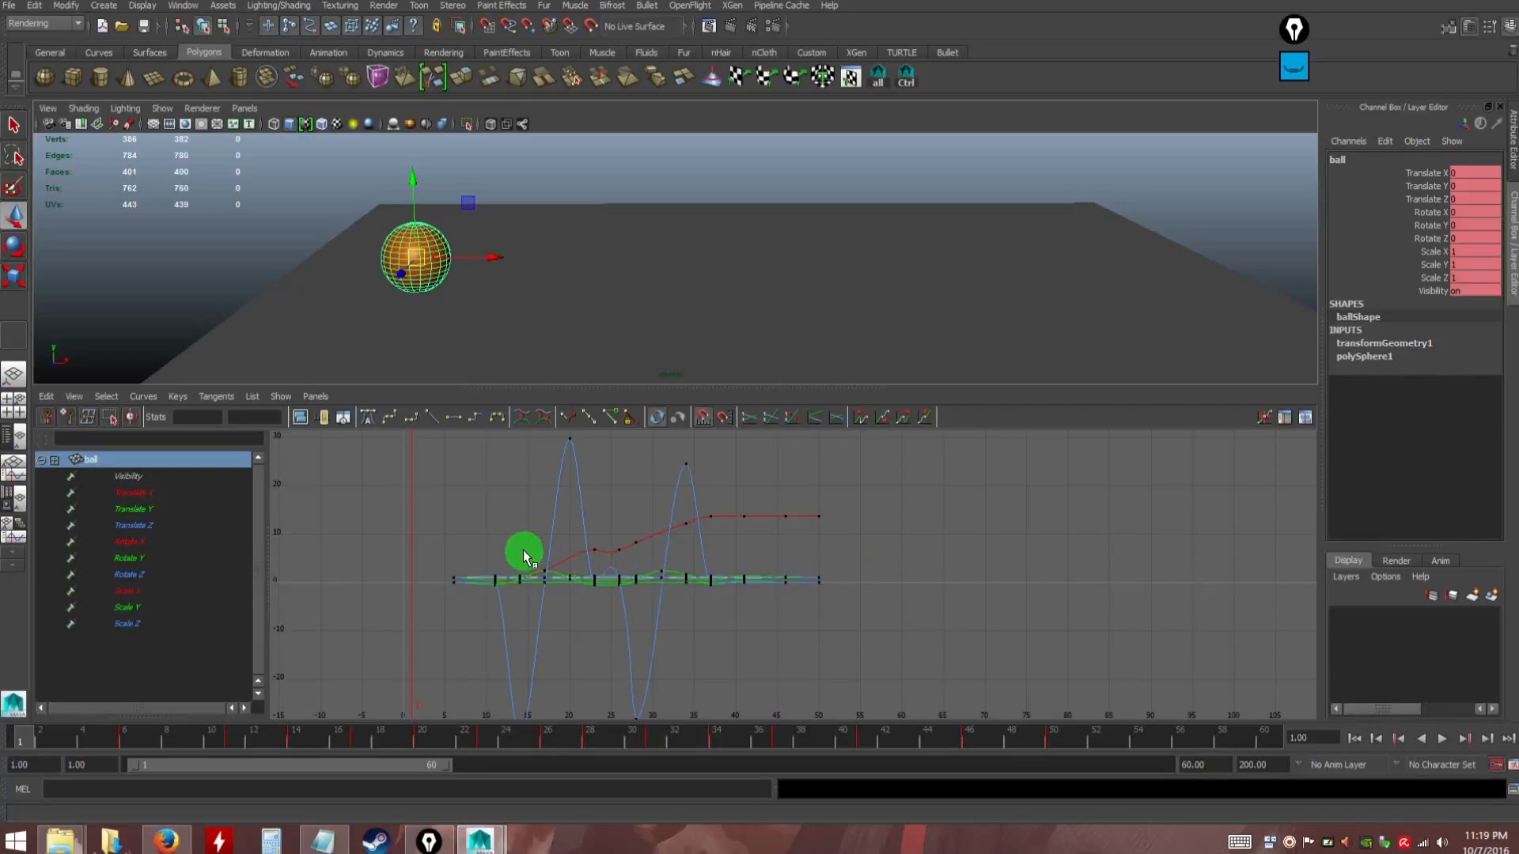
Scrub through the animation in the timeline and the Graph Editor, comparing the ball's poses with its curves, ending at frame 9
key(w)
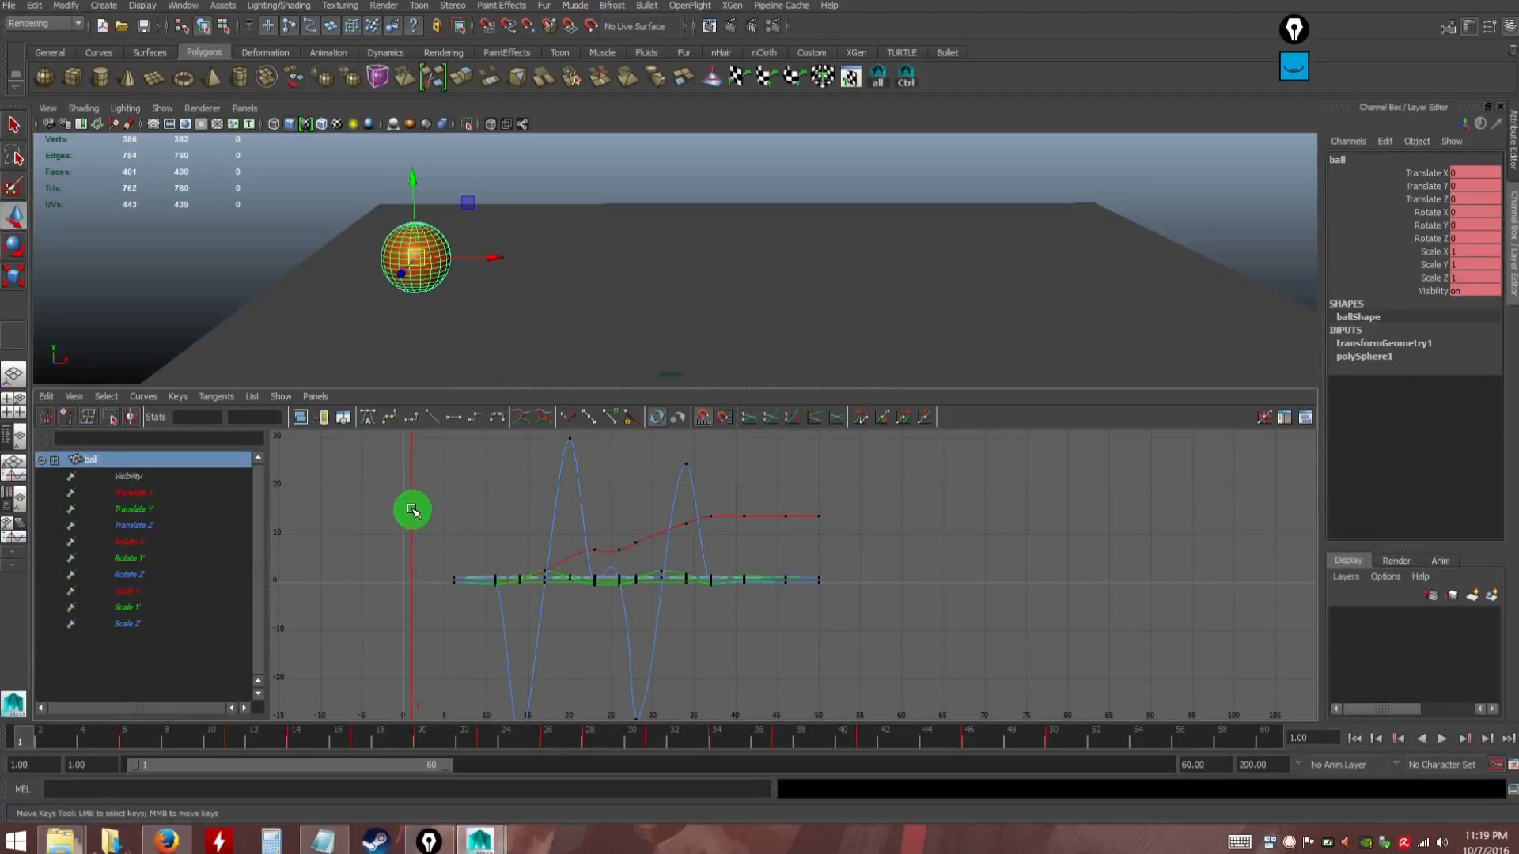
key(ctrl)
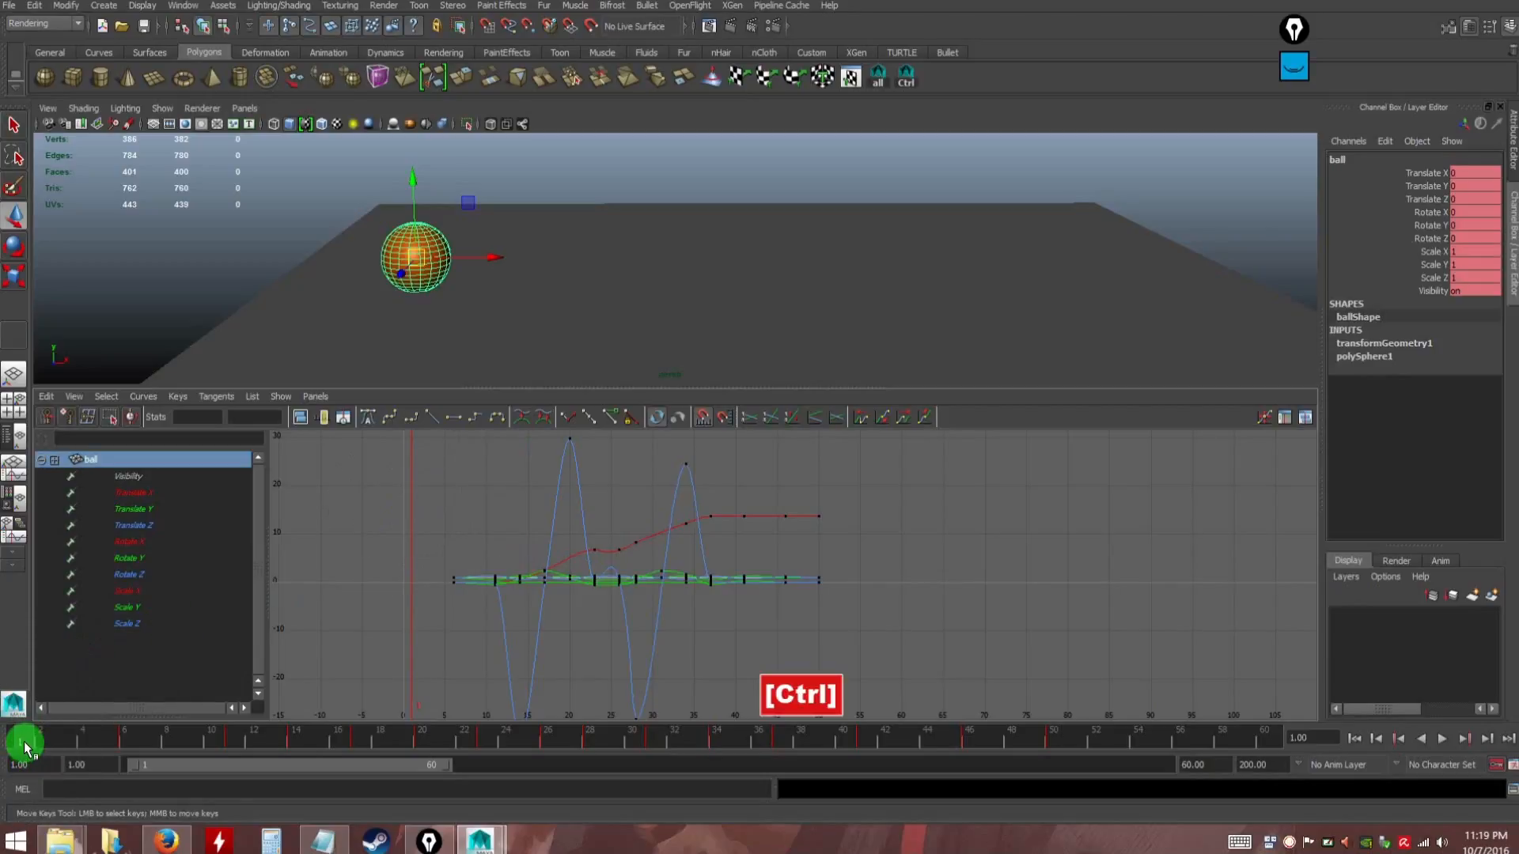
drag(35, 744, 969, 737)
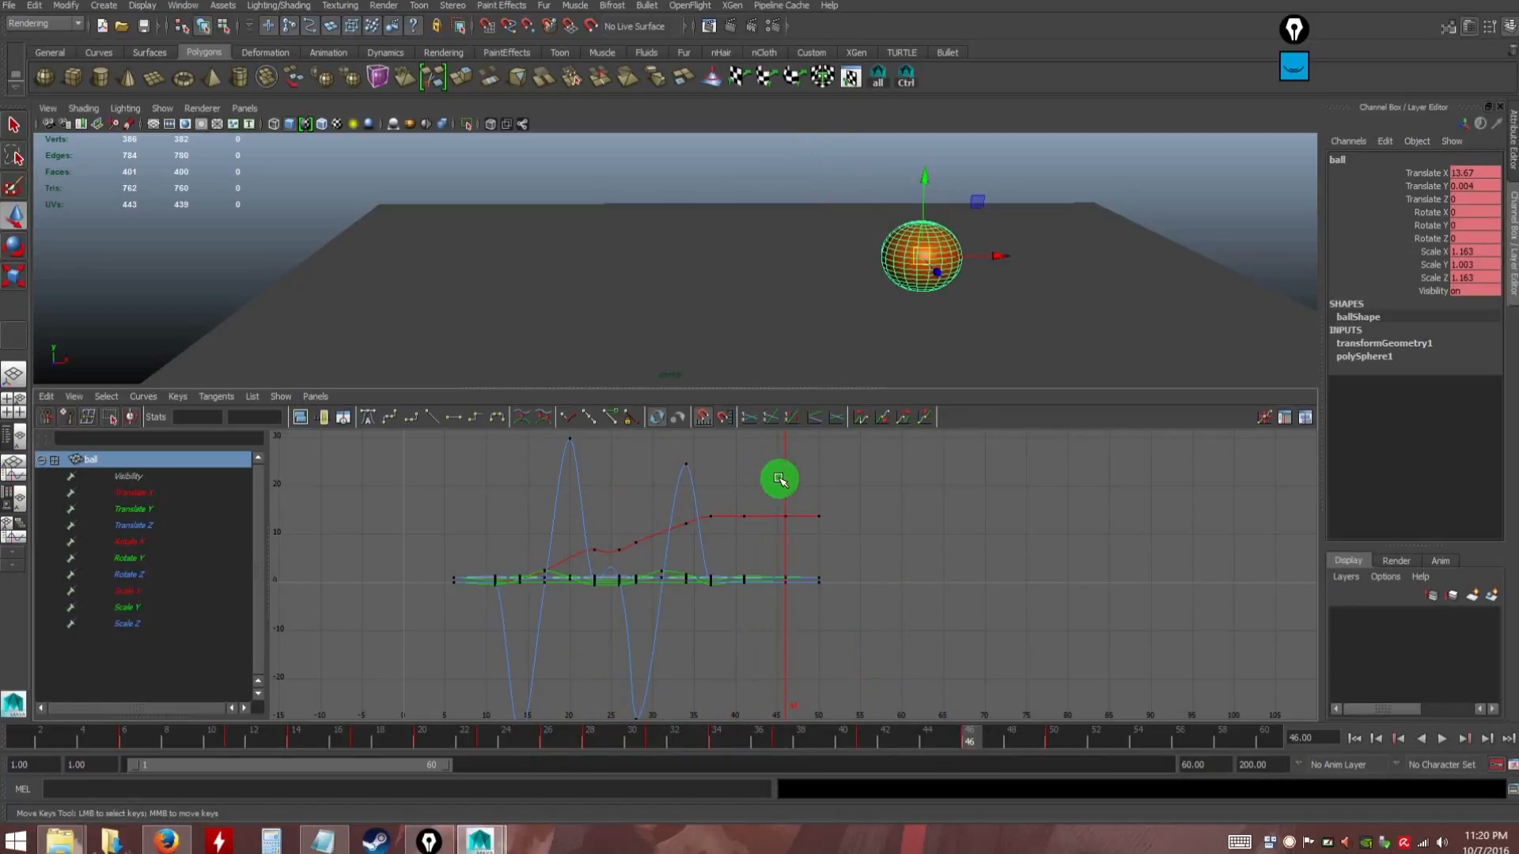
key(k)
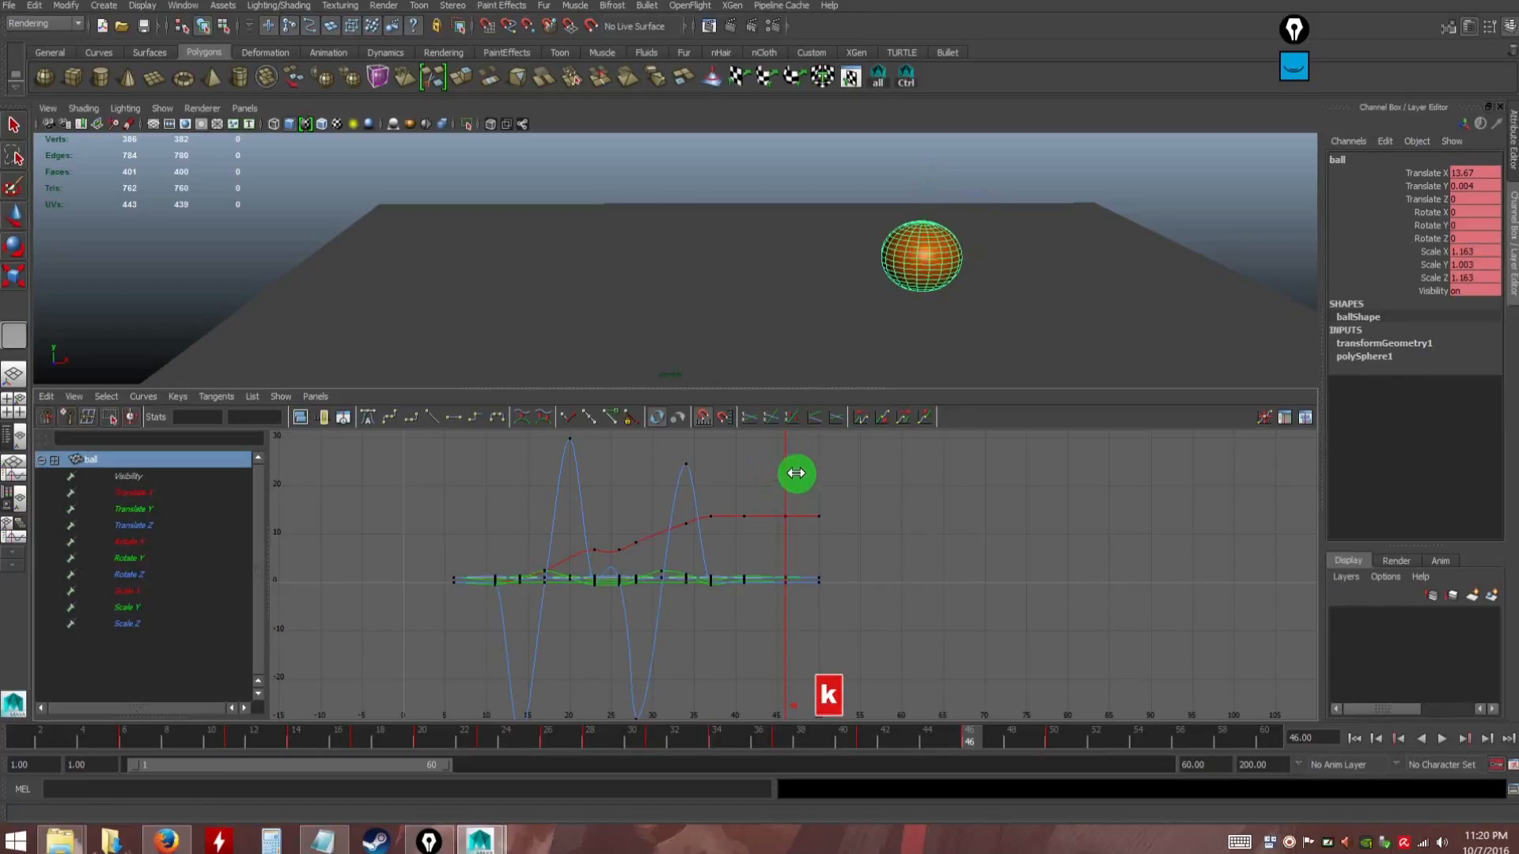
drag(786, 476, 485, 744)
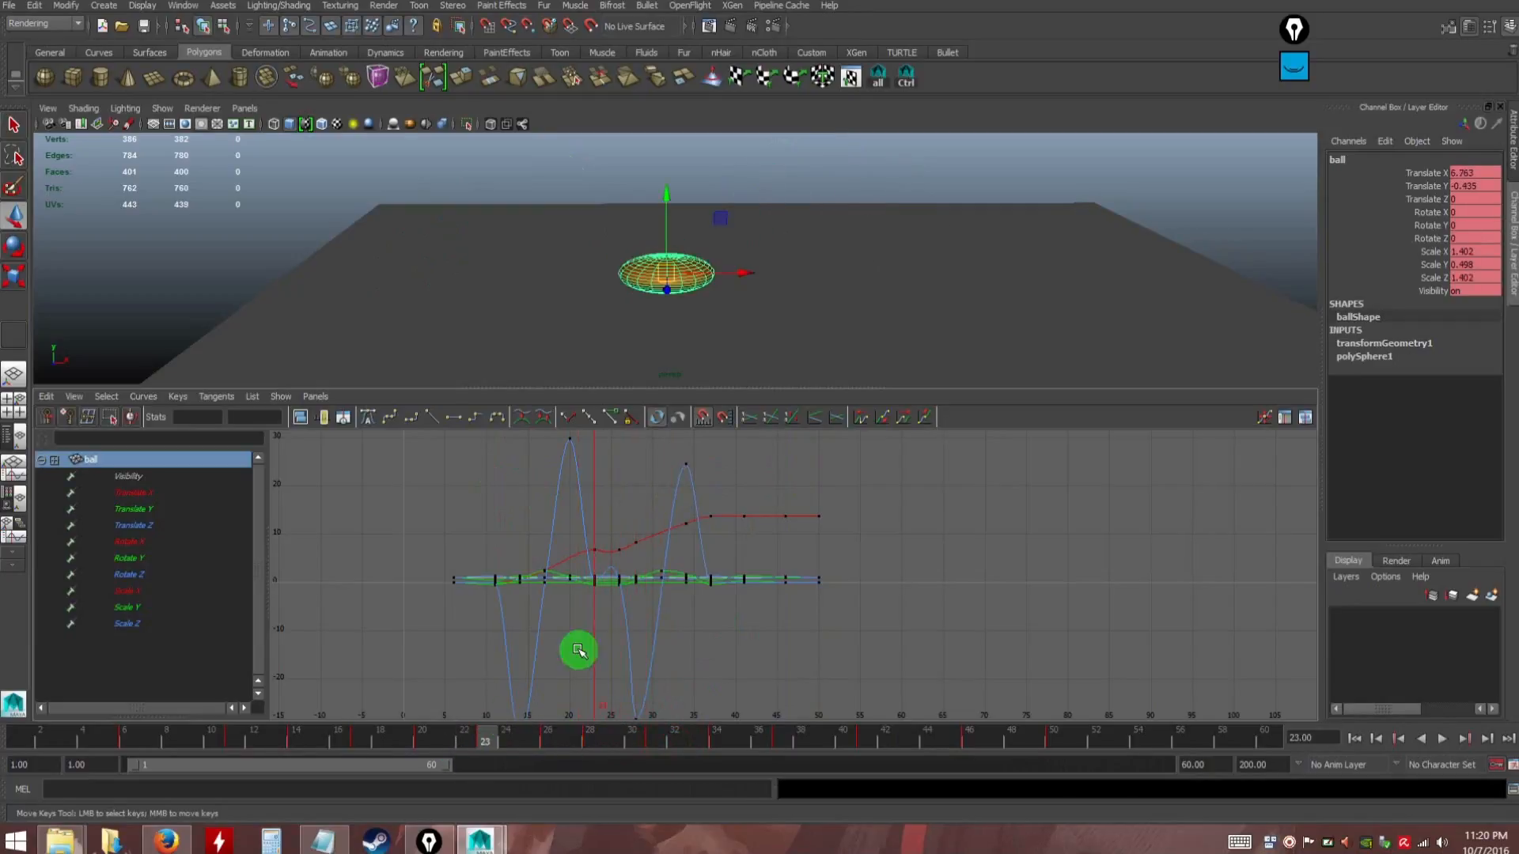
drag(604, 536, 504, 589)
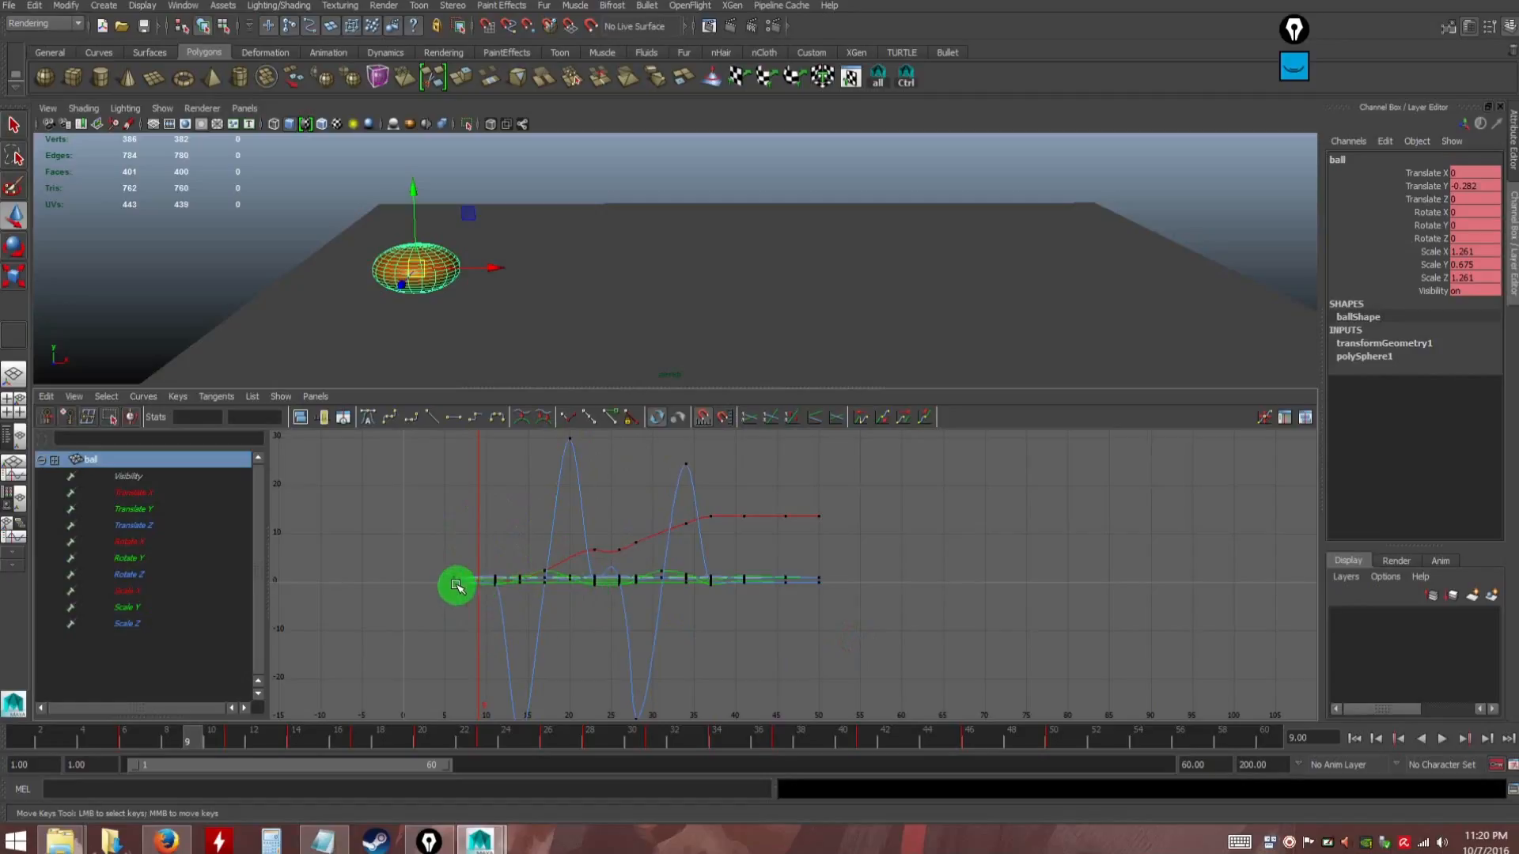
Examine the ball's complete set of animation curves in the Graph Editor from the first key to the last
key(alt)
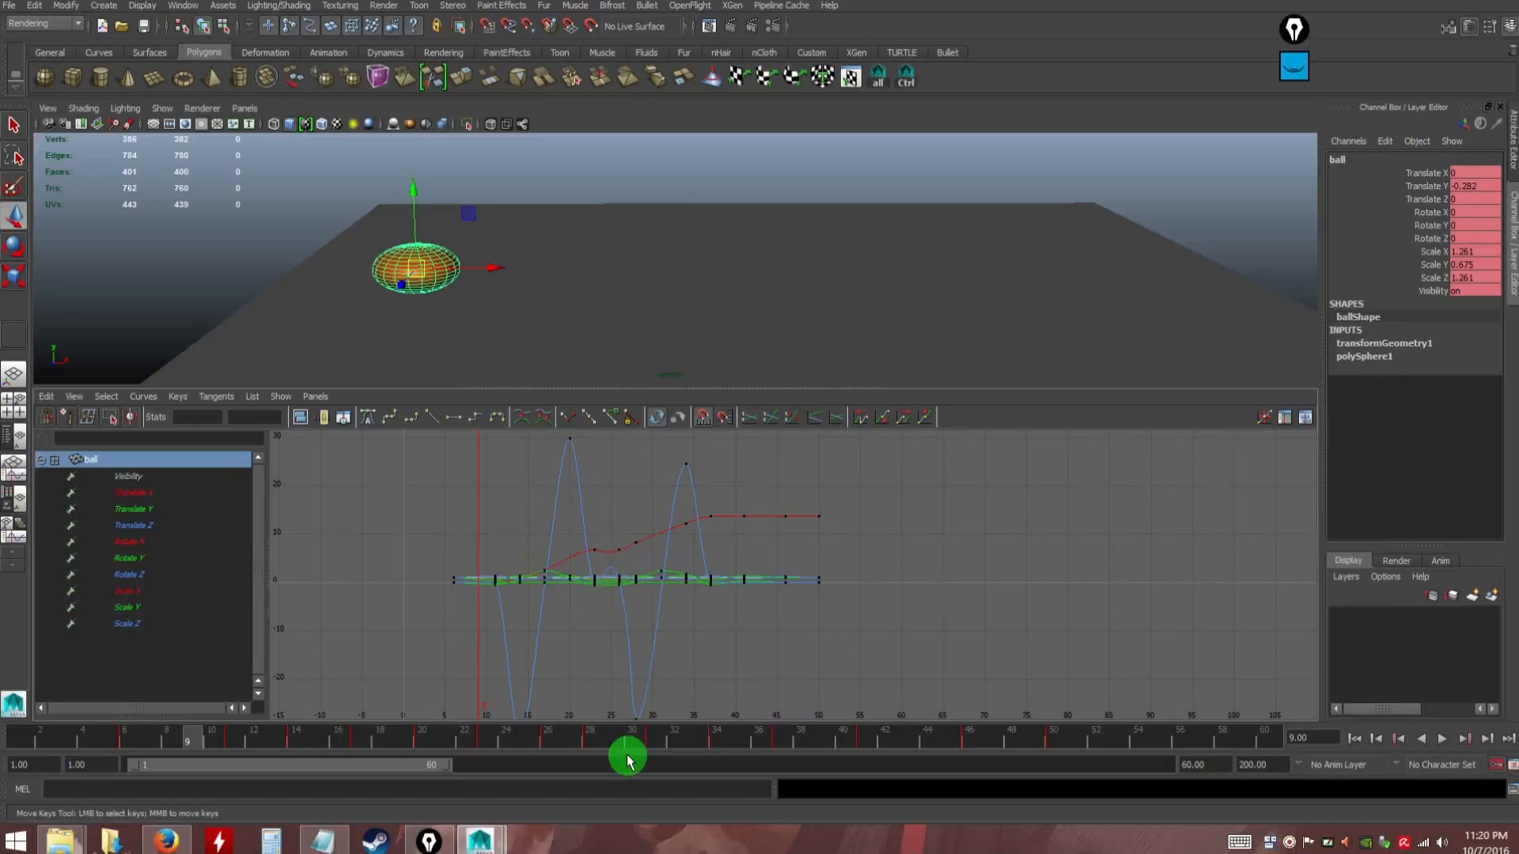
key(ctrl)
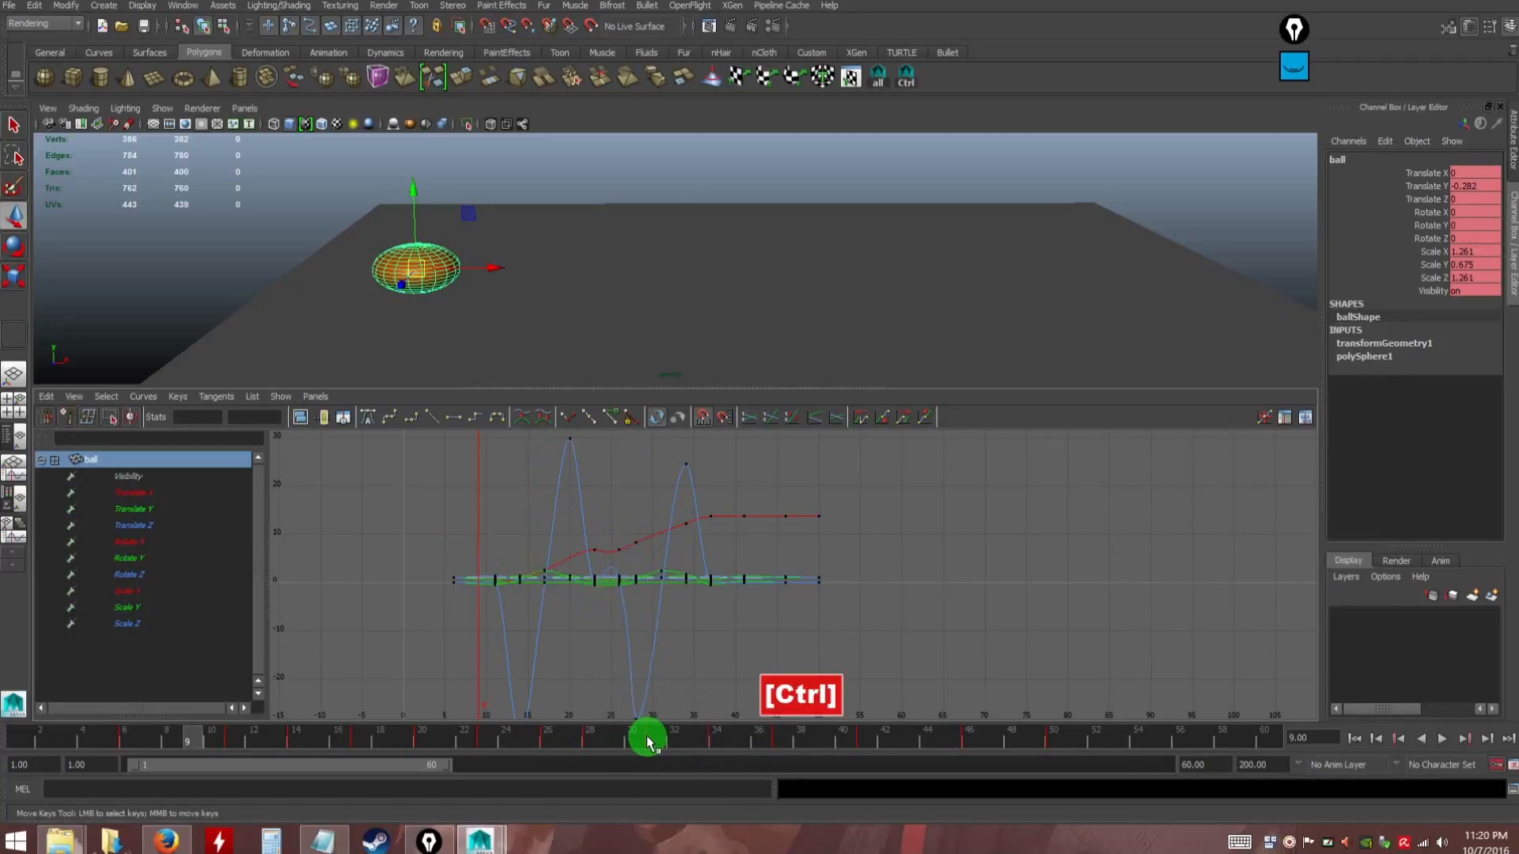
key(ctrl)
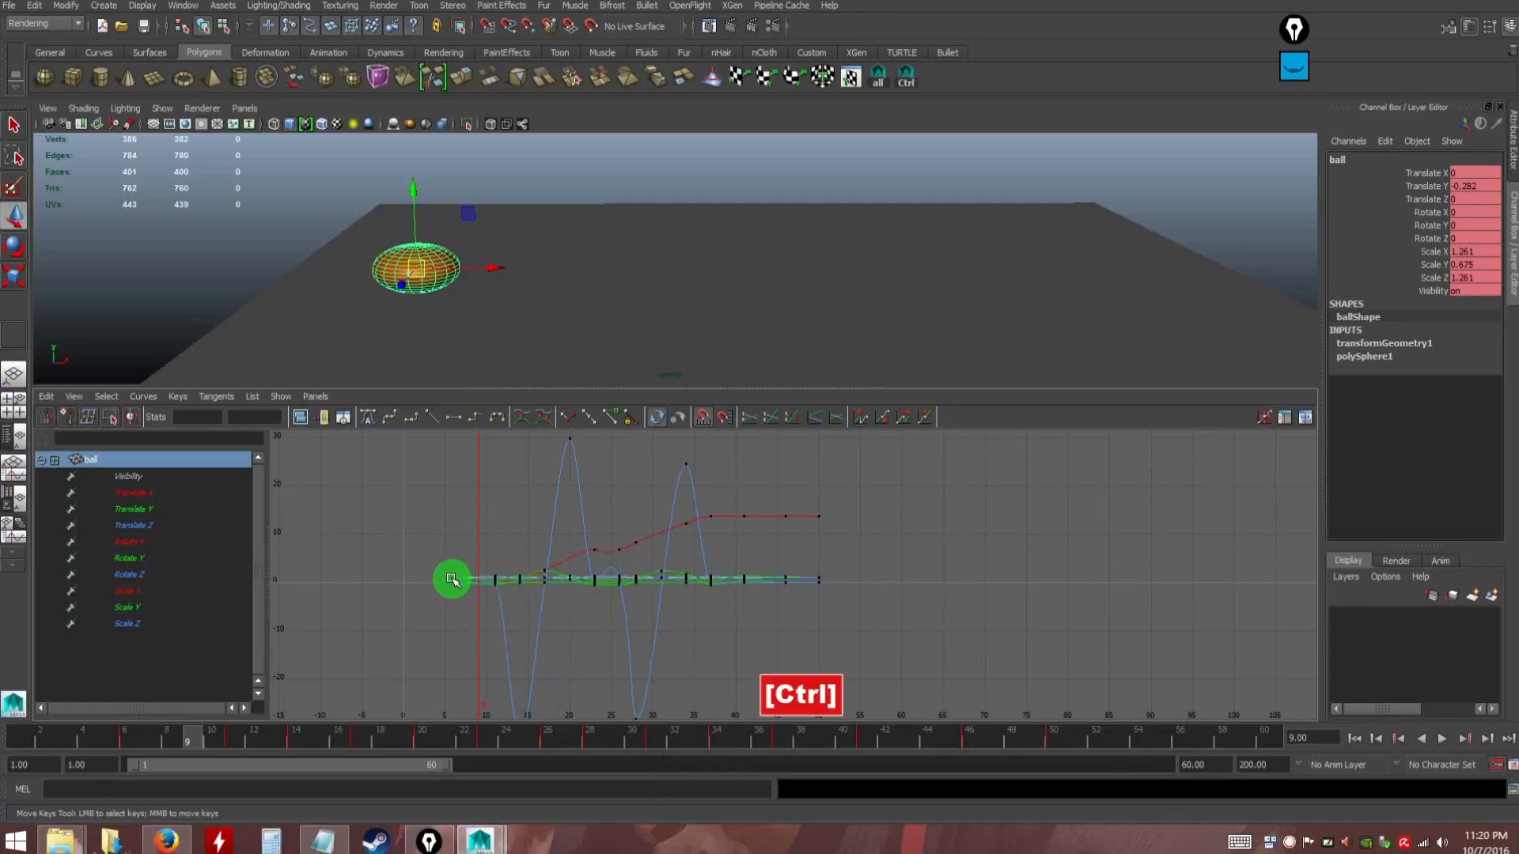
key(ctrl)
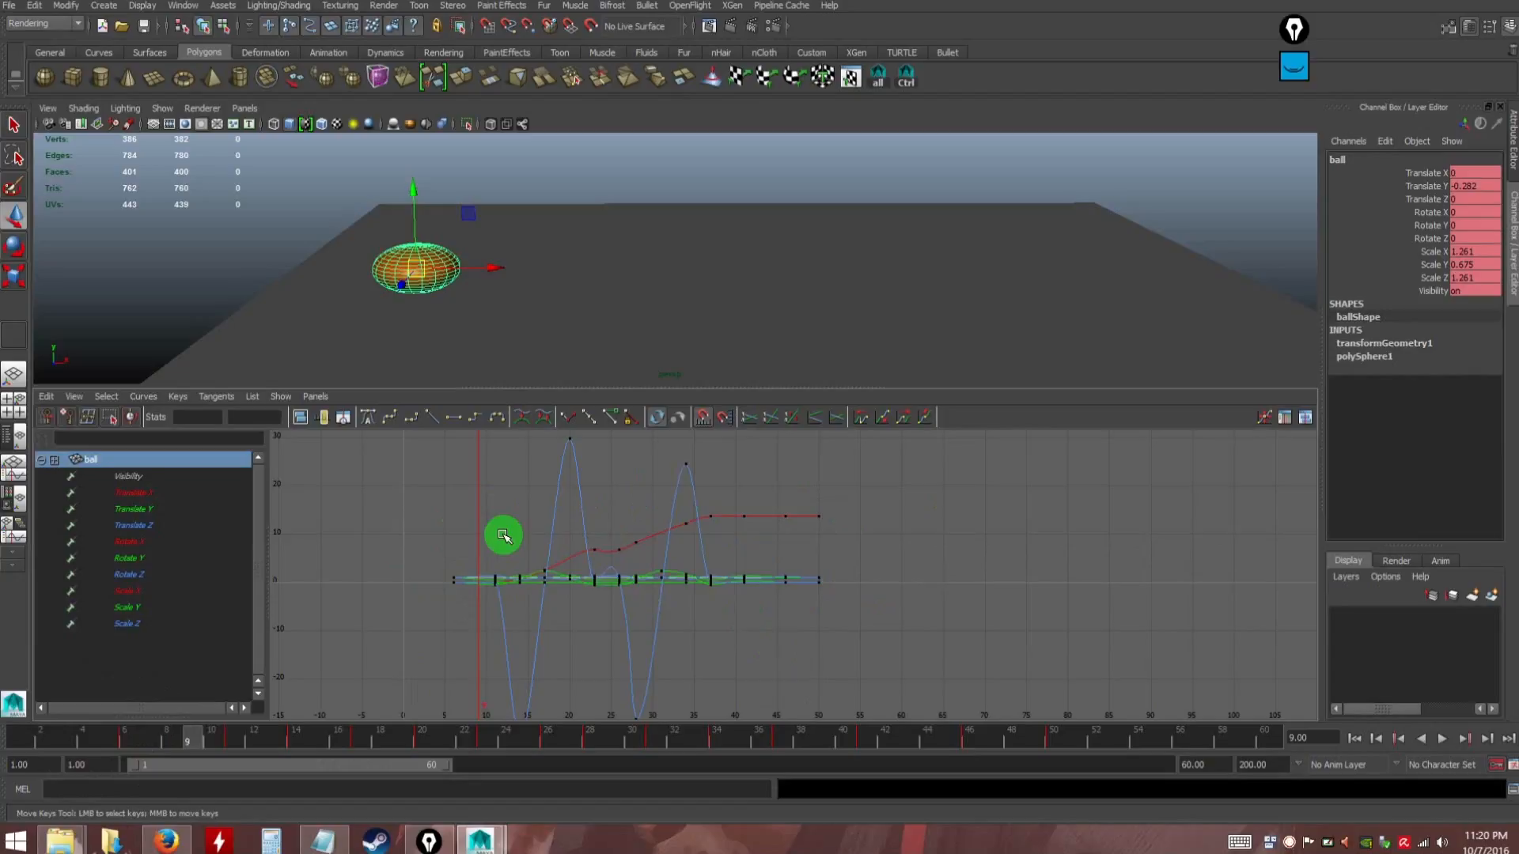
key(alt)
alt+middle_drag(553, 536, 586, 538)
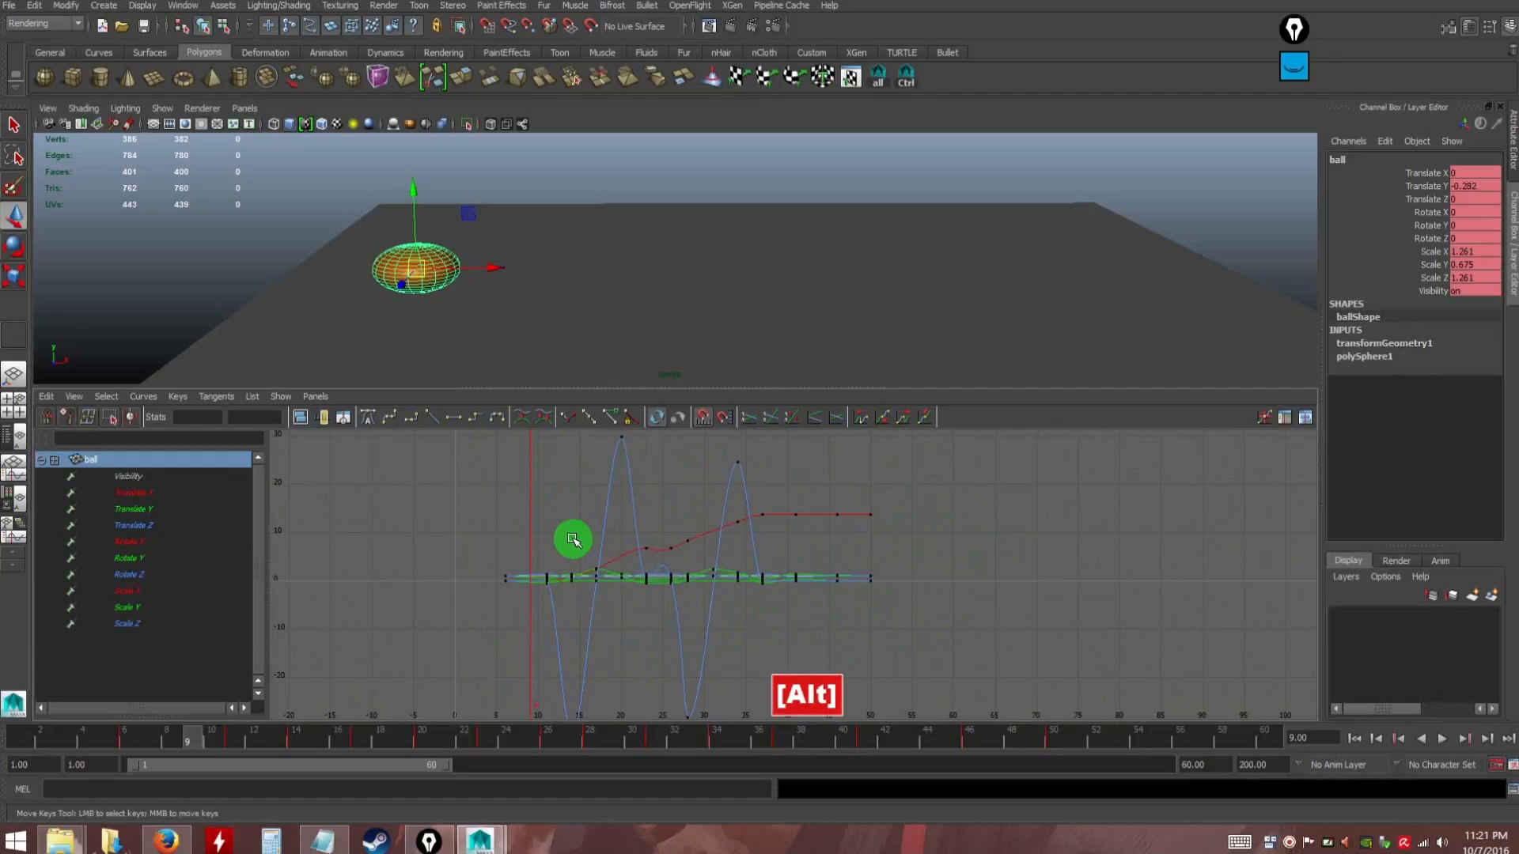
alt+right_drag(573, 540, 664, 559)
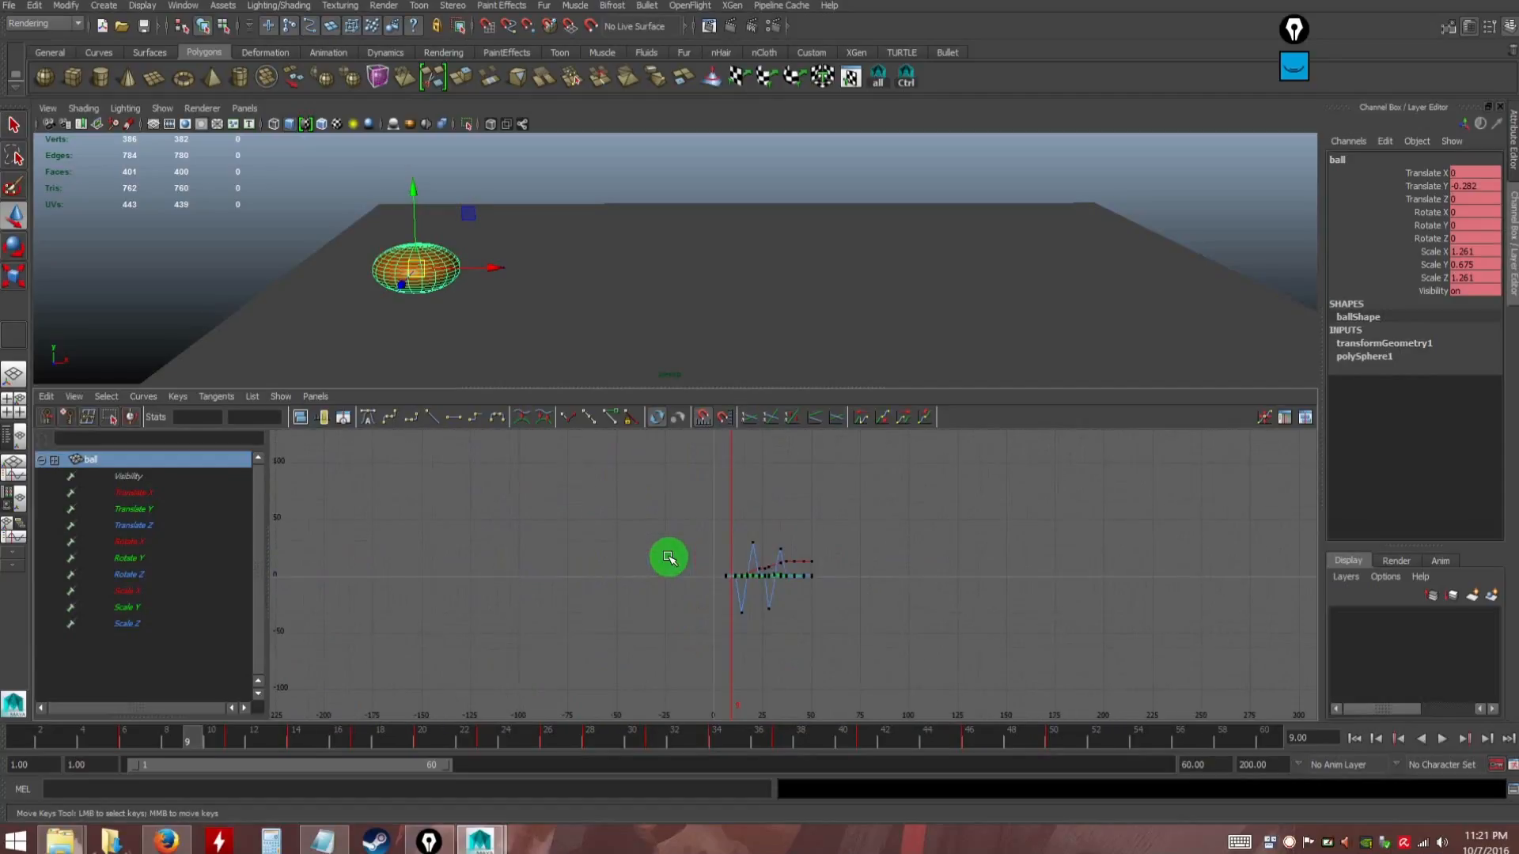
scroll(669, 558, down, 5)
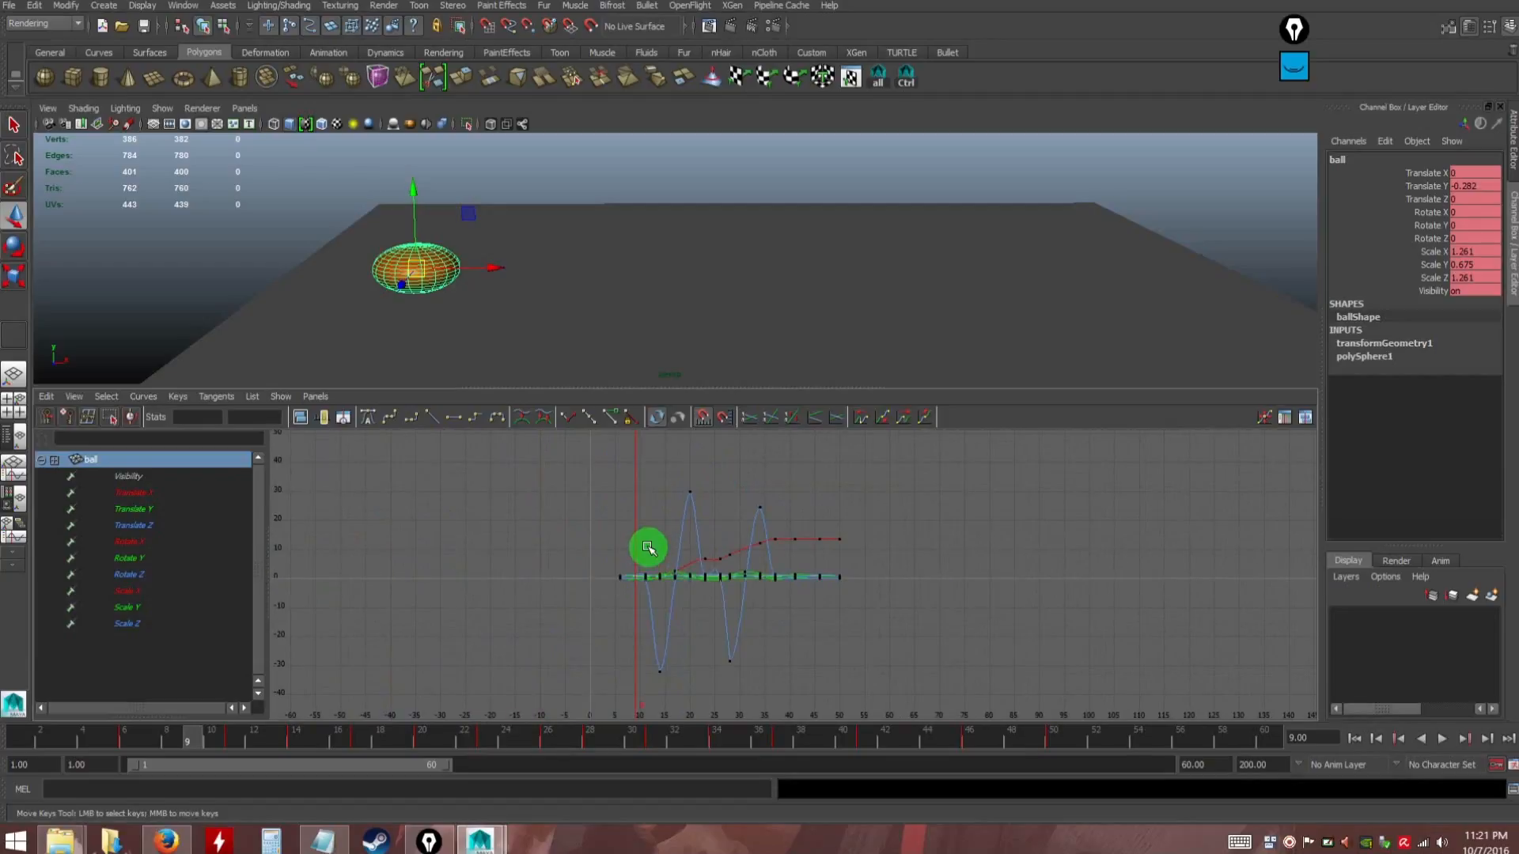
alt+drag(639, 560, 653, 532)
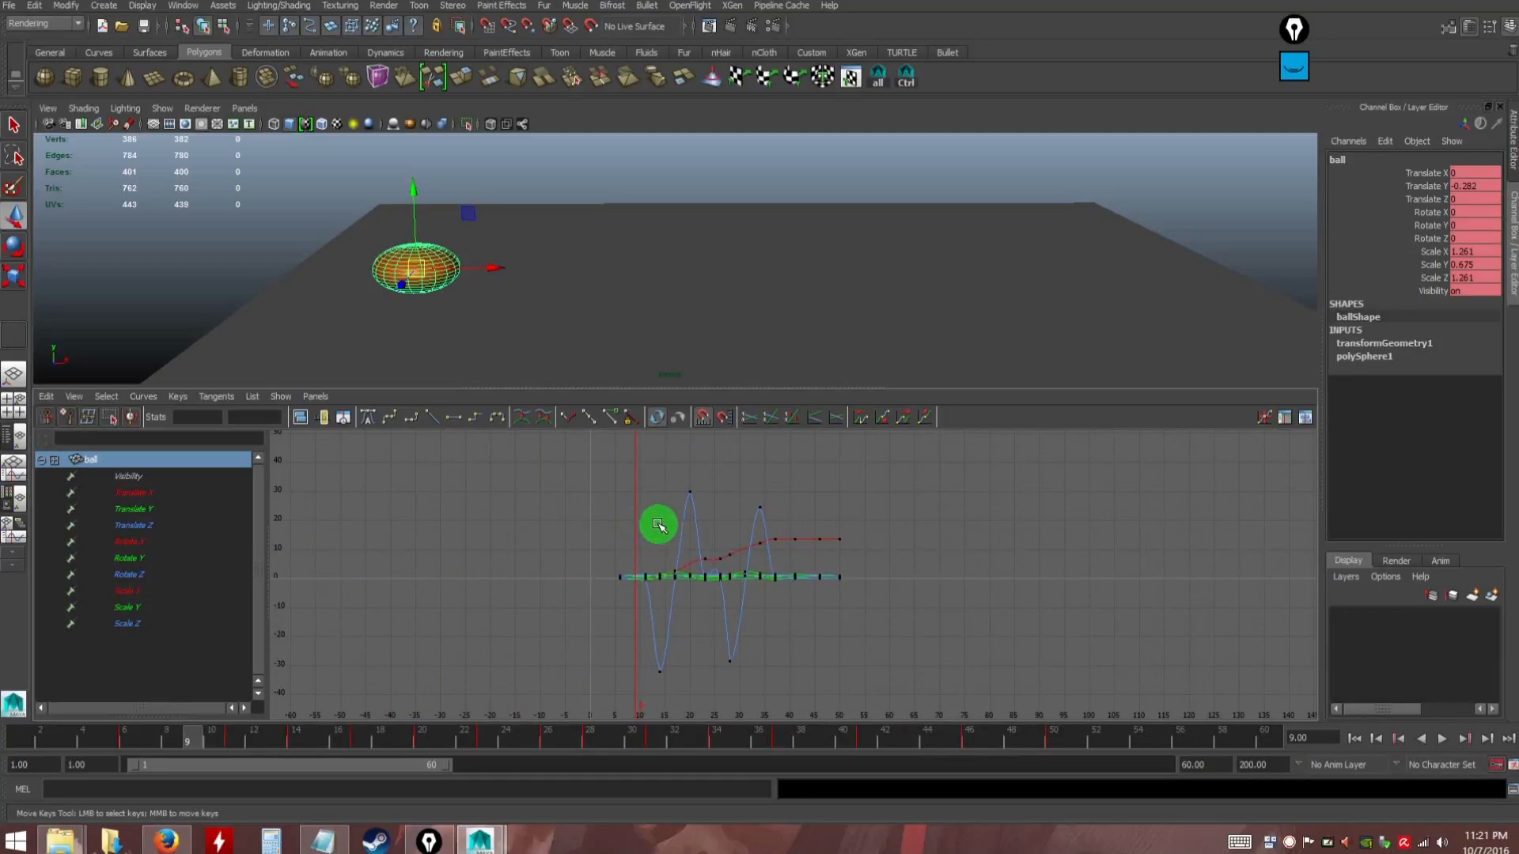
mouse_move(664, 529)
alt+right_down()
mouse_move(678, 542)
mouse_move(625, 530)
mouse_move(637, 536)
alt+right_up()
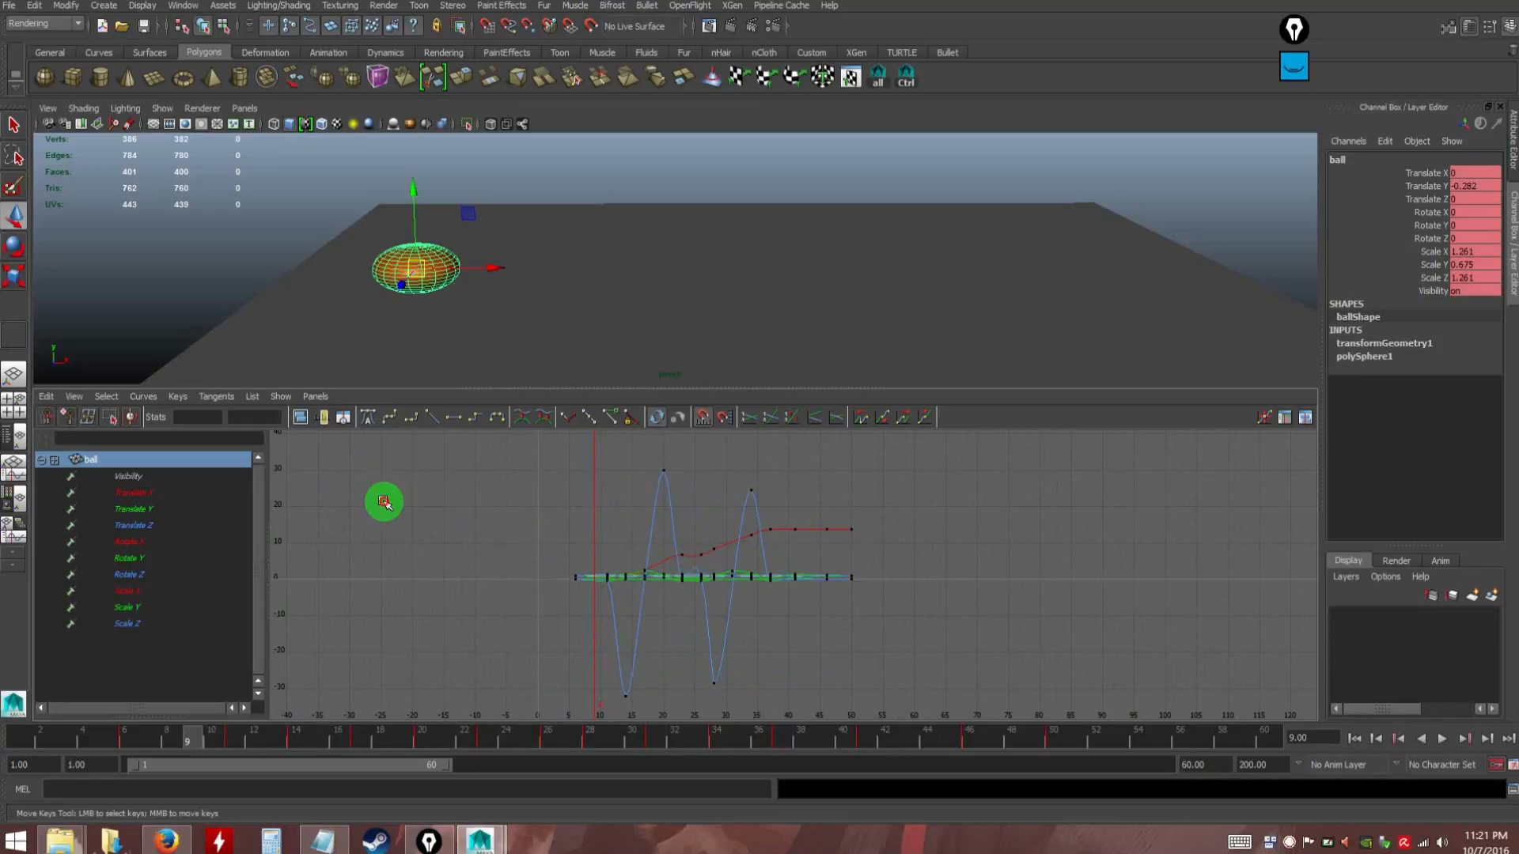
Select the ball's first group of keys at frame 6 in the Graph Editor and clear the selection
drag(557, 483, 598, 629)
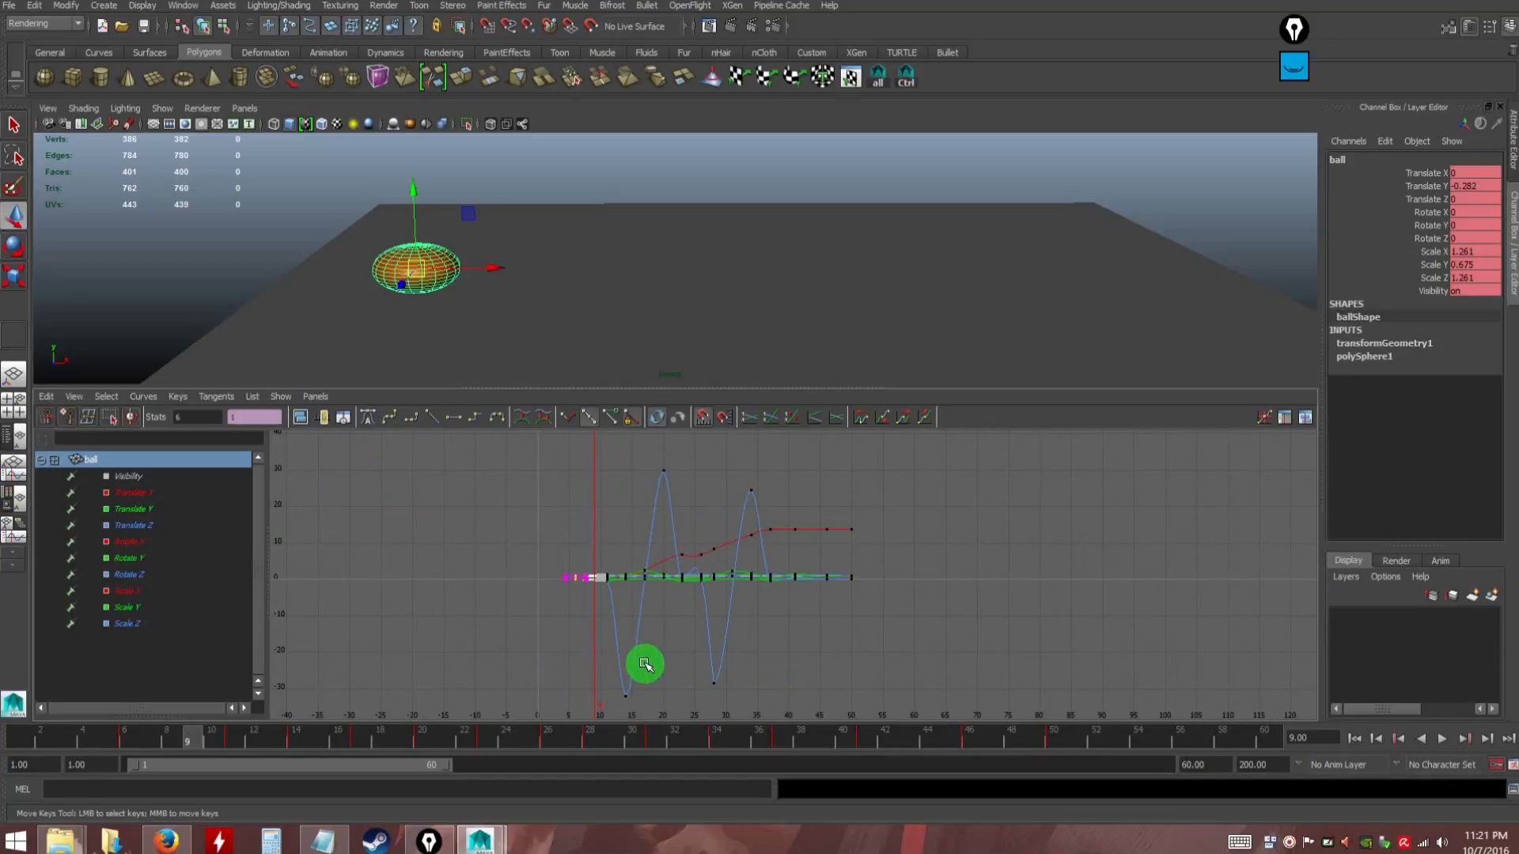
click(427, 500)
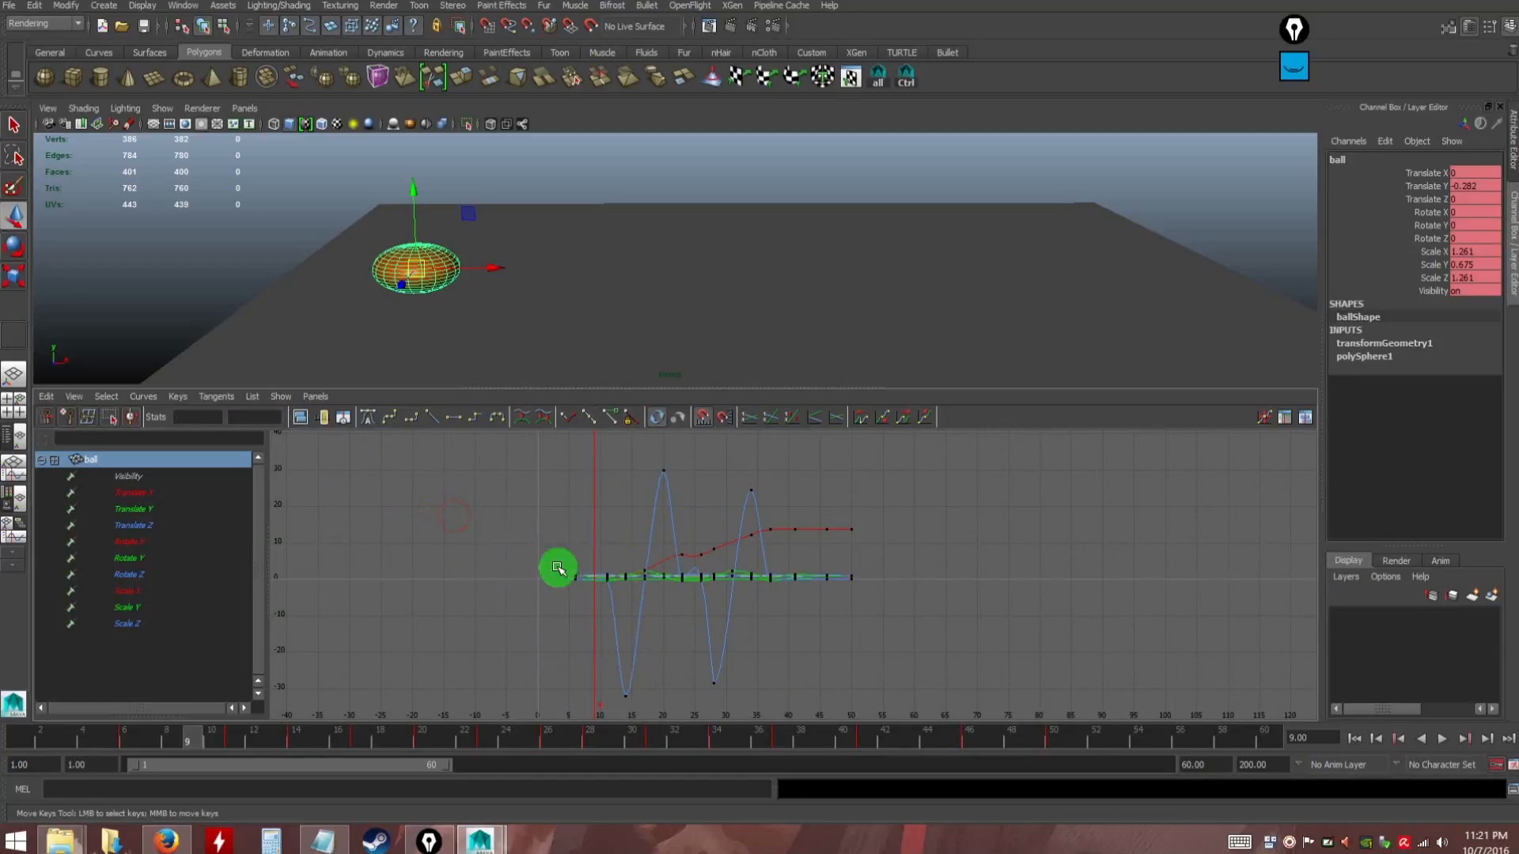
key(ctrl)
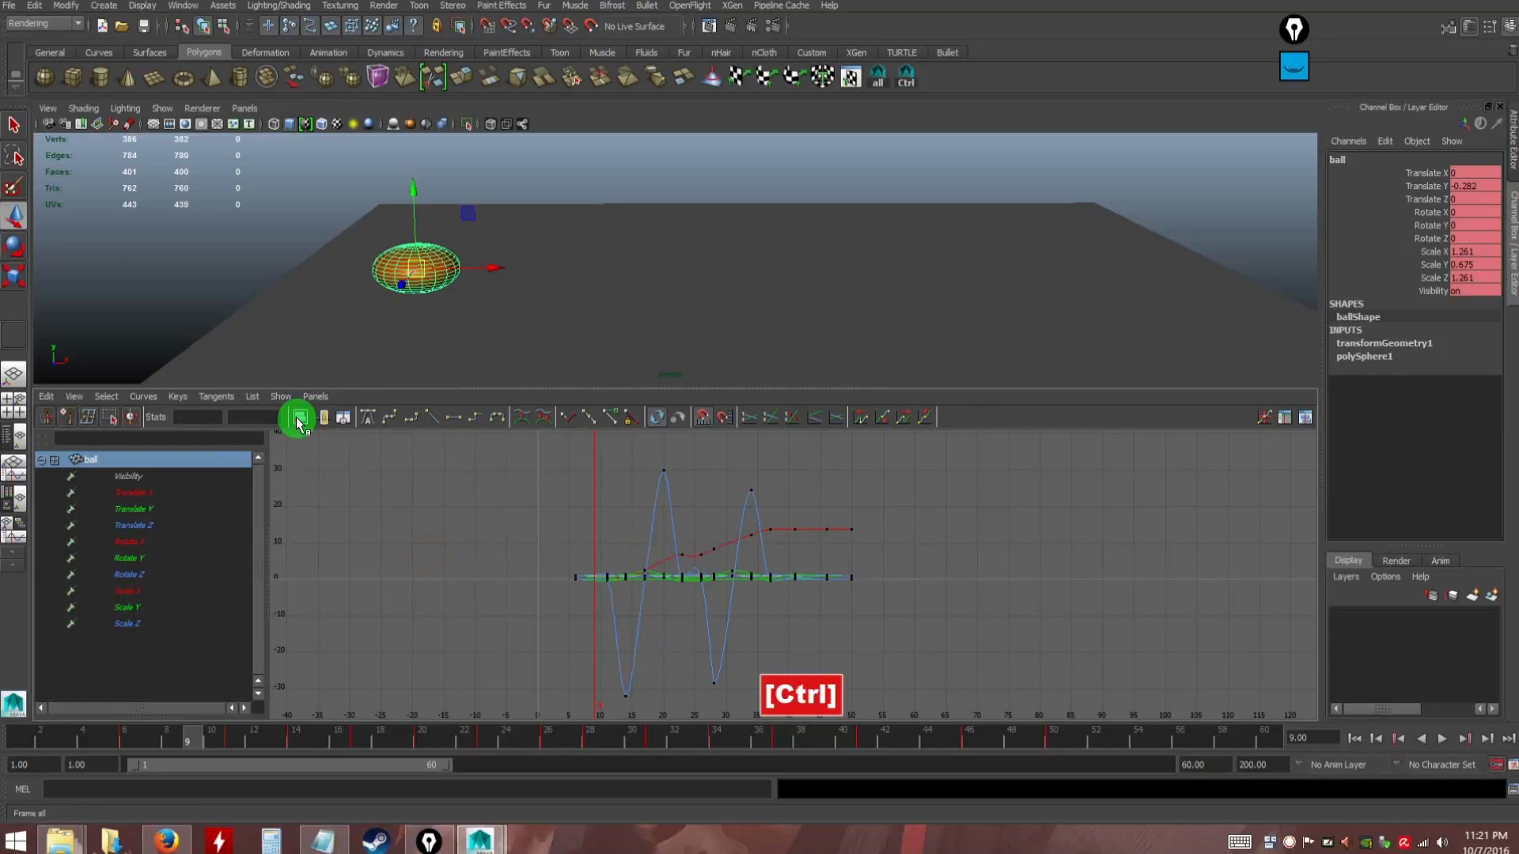
Frame all of the ball's animation curves in the Graph Editor and examine them between the first and last keys
click(299, 421)
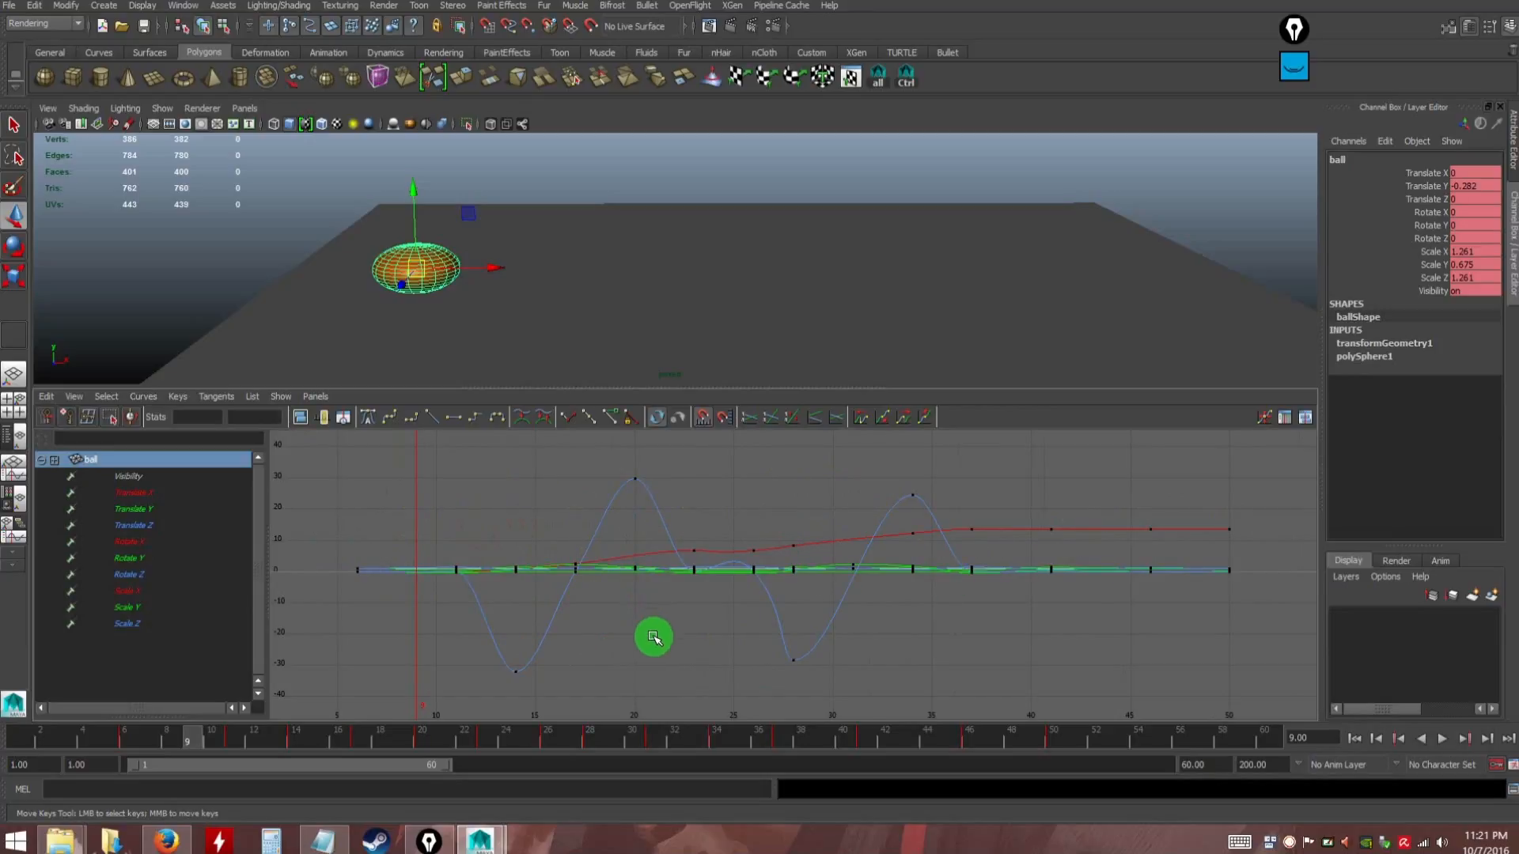
mouse_move(616, 618)
alt+middle_down()
mouse_move(701, 607)
mouse_move(636, 619)
alt+middle_up()
alt+right_drag(577, 598, 475, 601)
alt+middle_drag(554, 602, 692, 573)
alt+middle_drag(601, 592, 739, 610)
mouse_move(743, 609)
alt+right_down()
mouse_move(709, 589)
mouse_move(749, 603)
alt+right_up()
alt+middle_drag(744, 601, 645, 591)
alt+right_drag(643, 591, 651, 594)
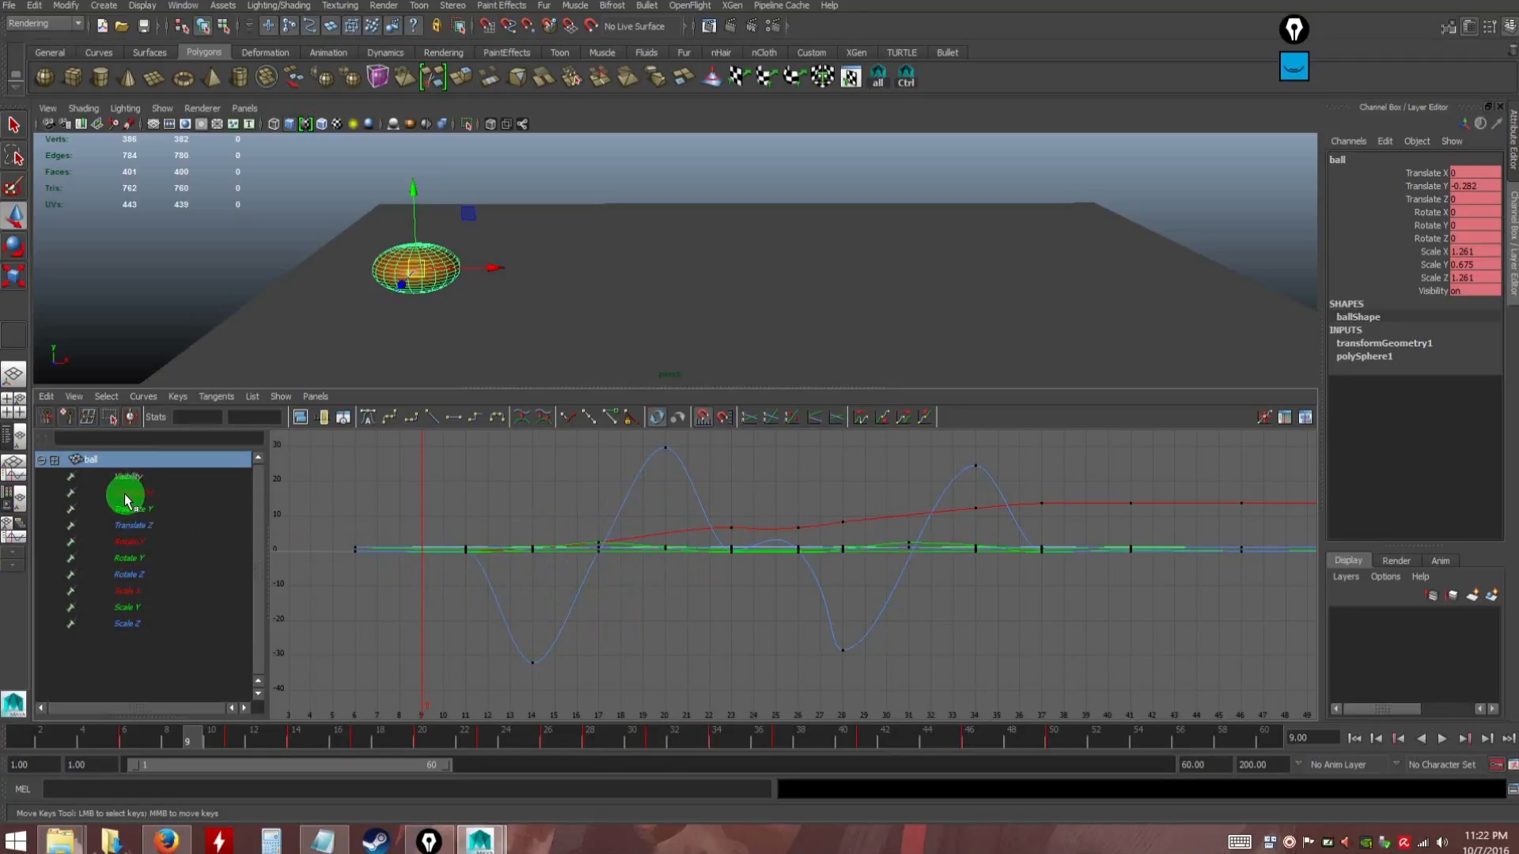
Clear the channel selection in the Graph Editor and display all of the ball's curves again
key(ctrl)
key(ctrl)
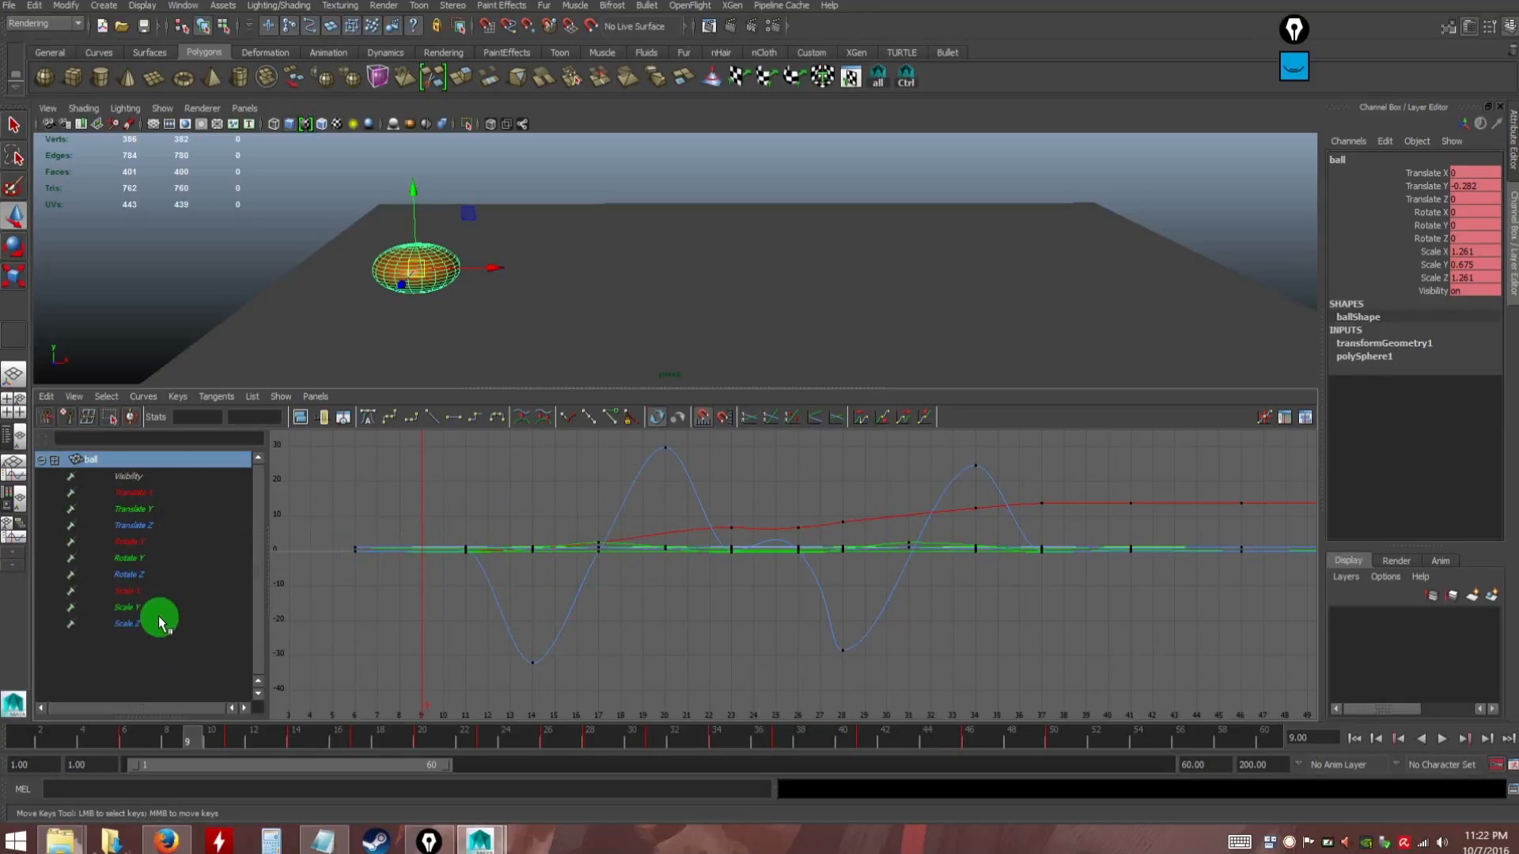
click(147, 660)
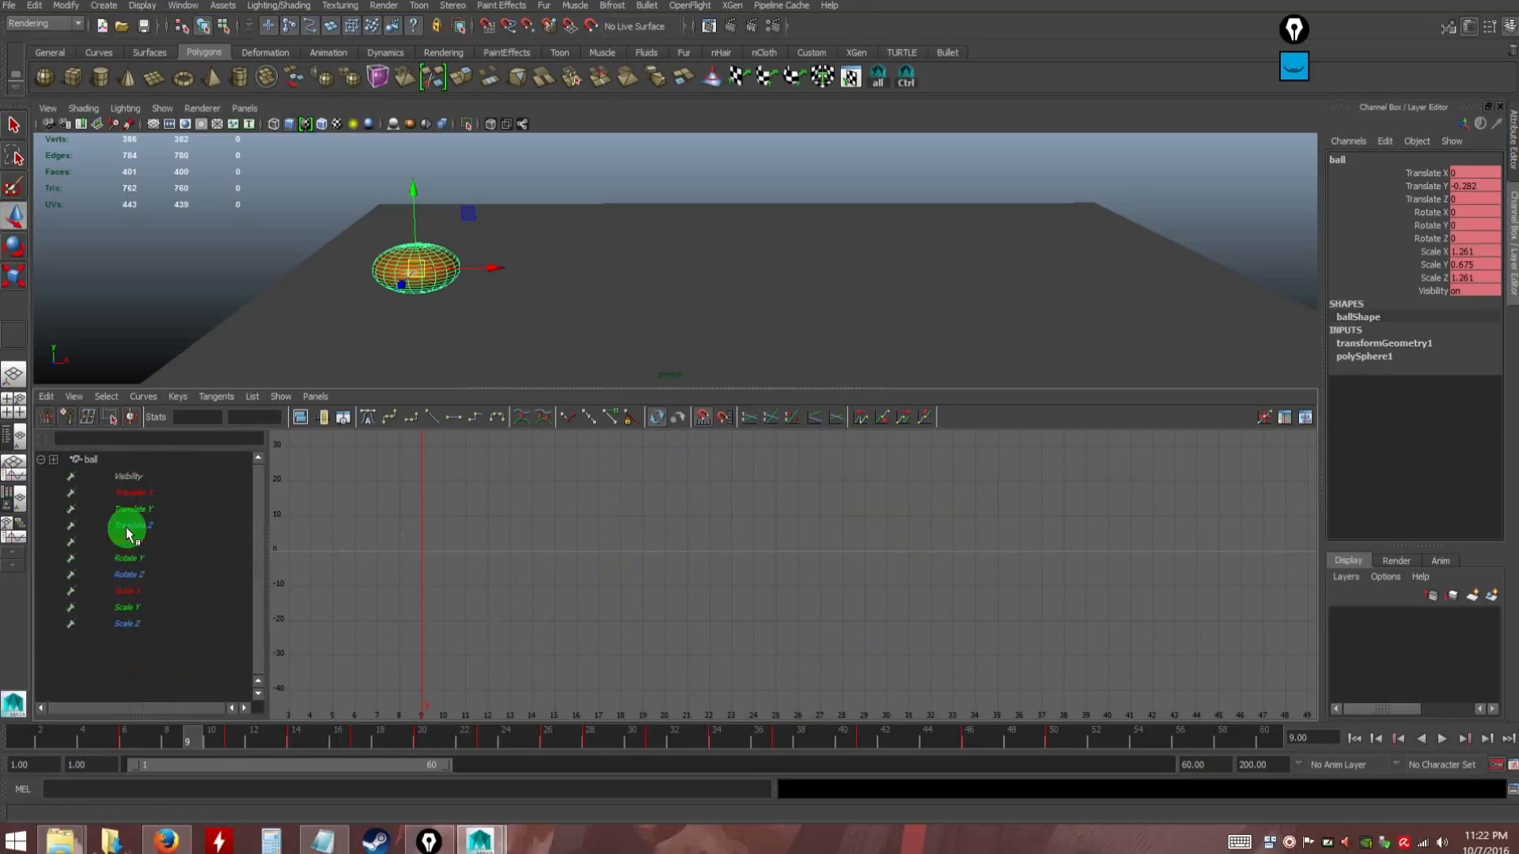
click(131, 664)
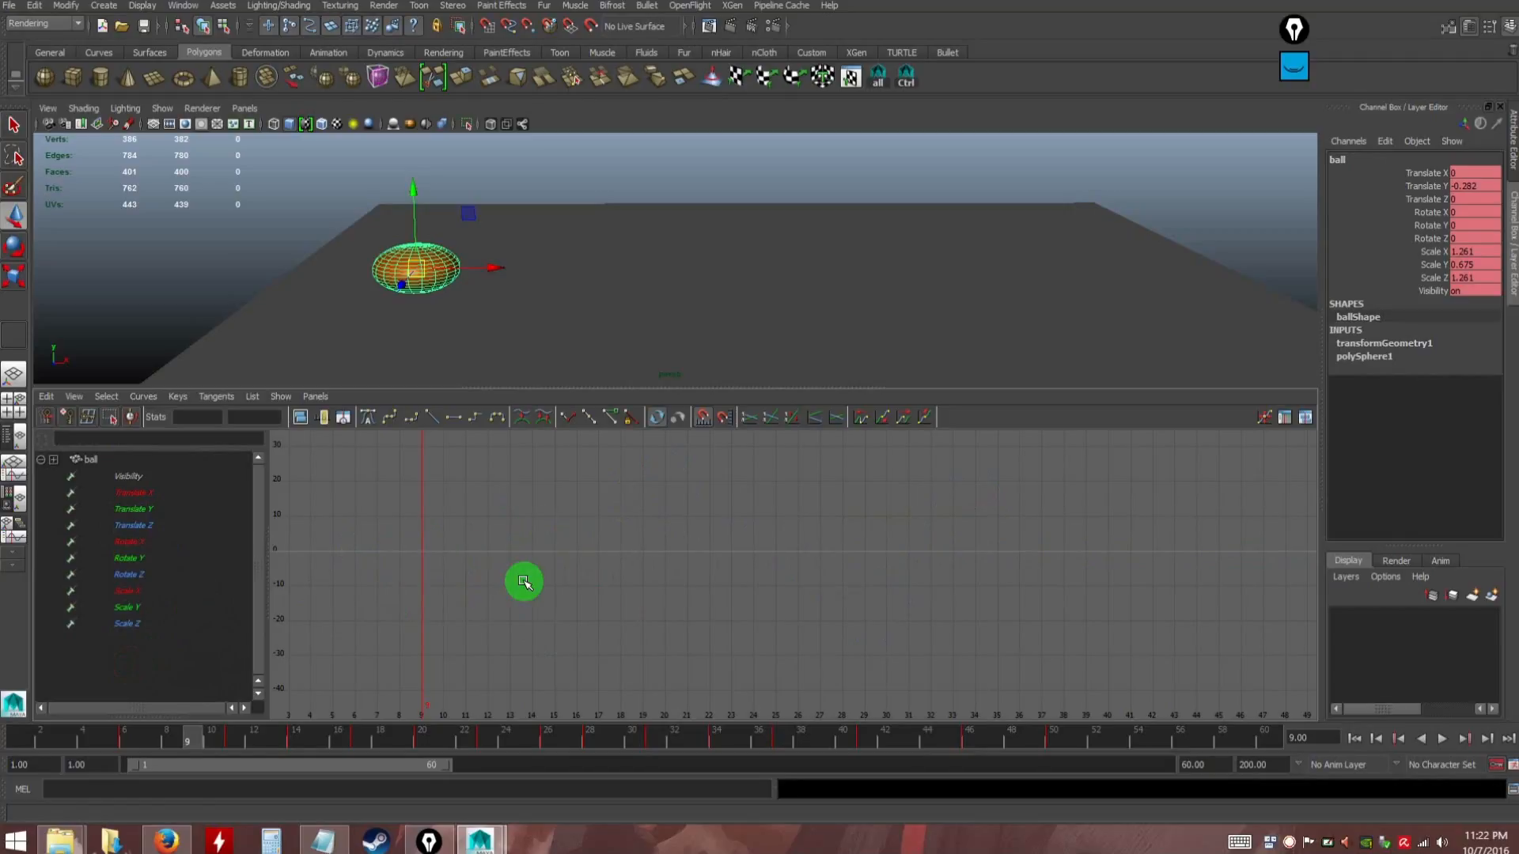
click(93, 462)
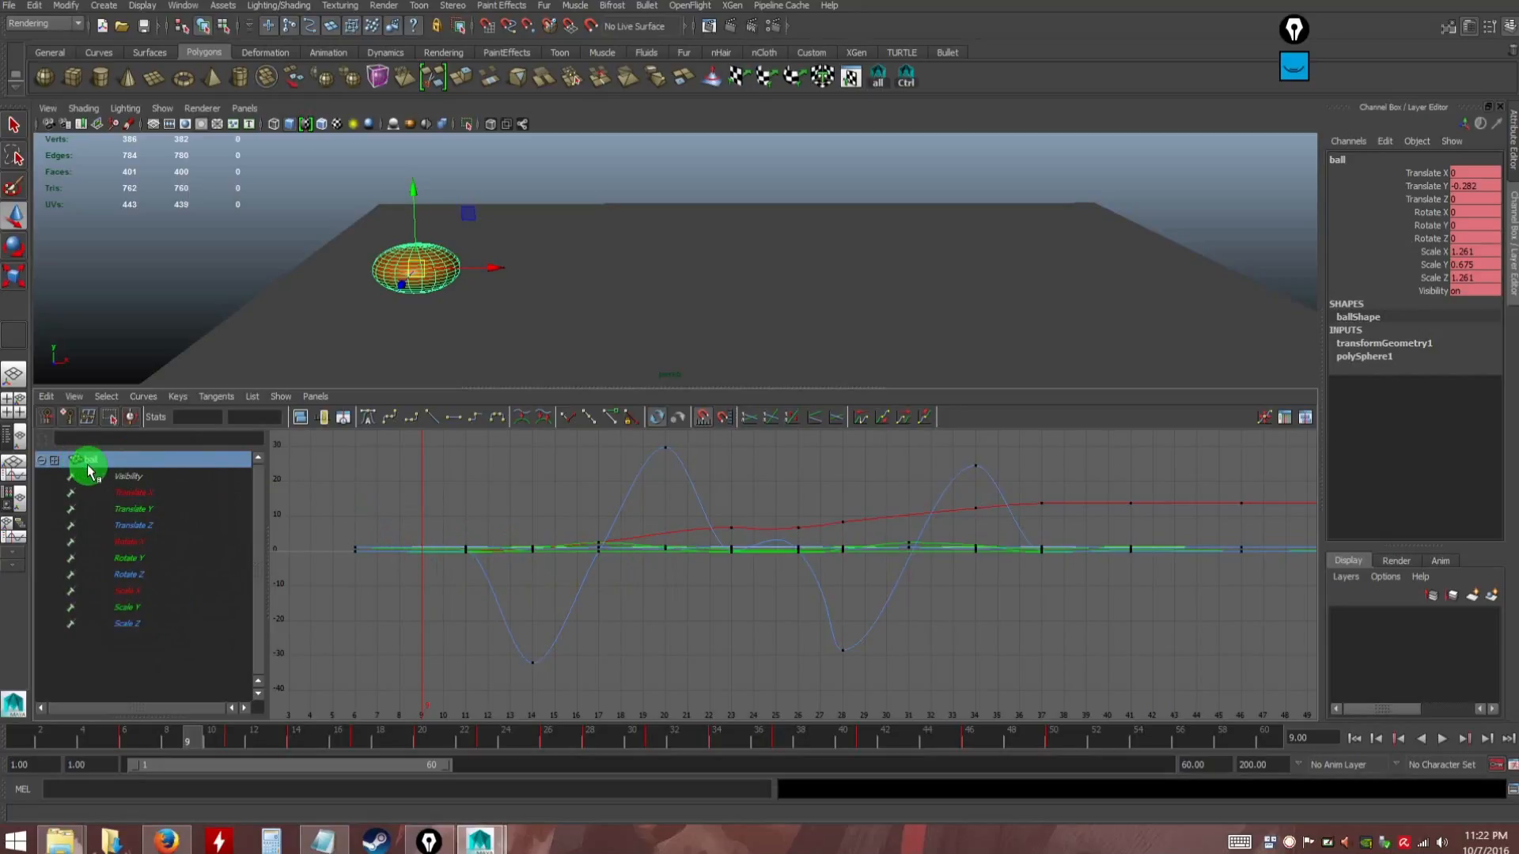
Deselect the ball in the viewport and select it again to reload its animation curves
key(ctrl)
key(ctrl)
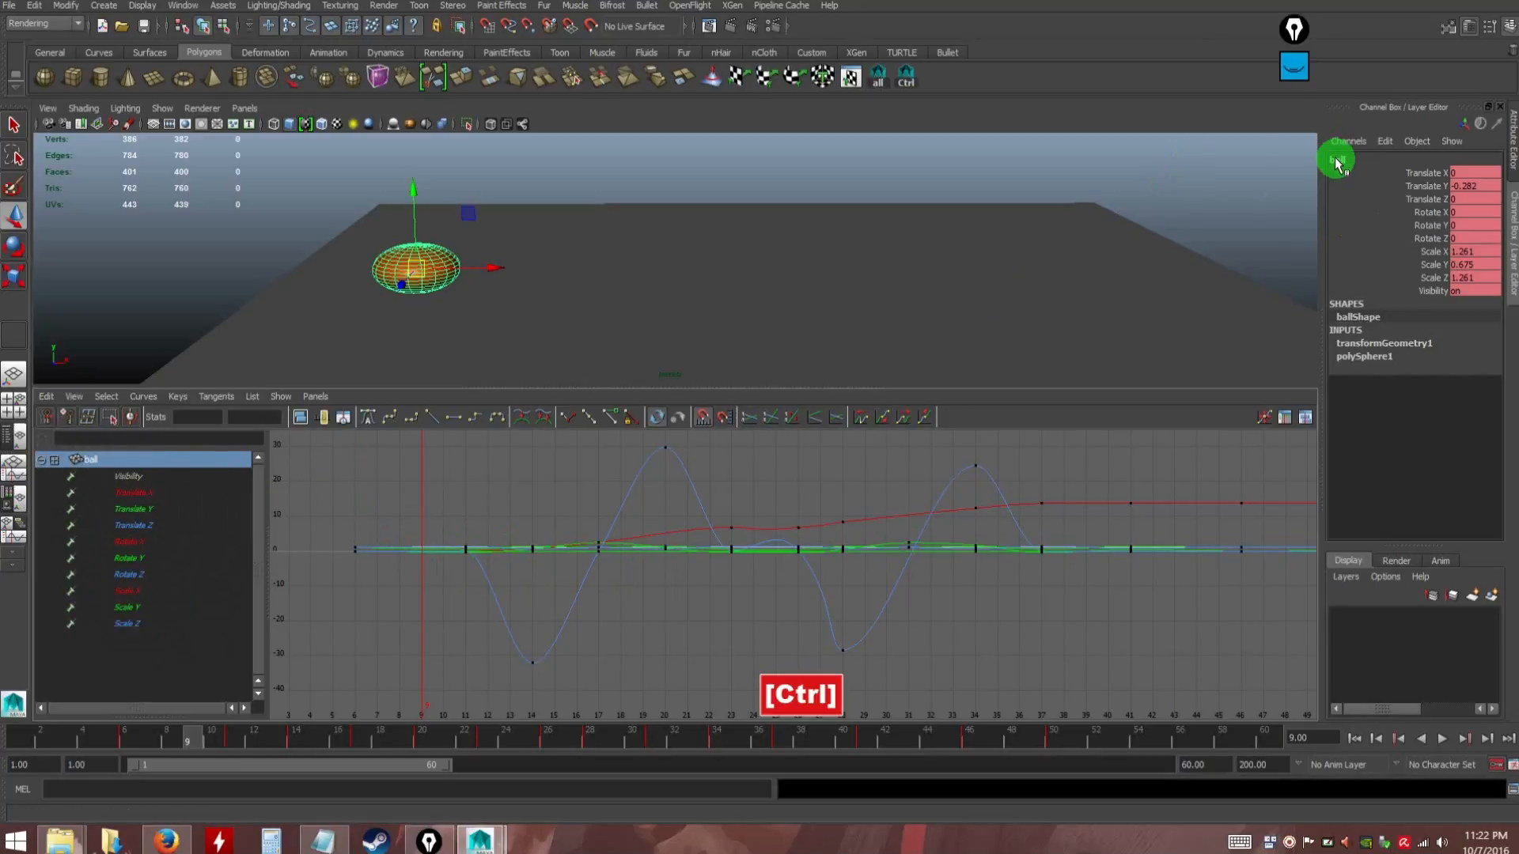
click(186, 275)
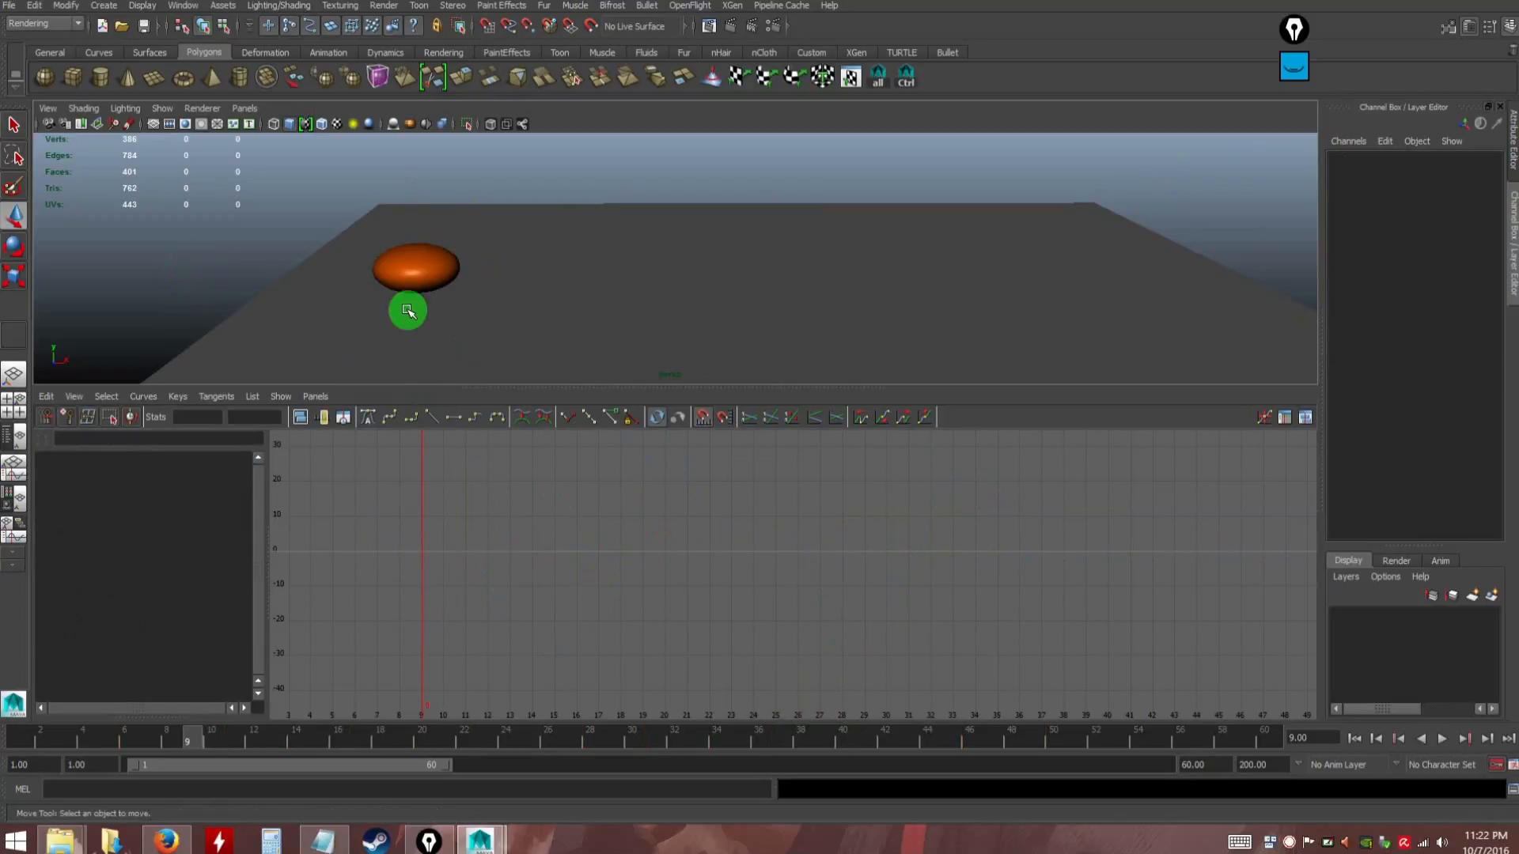
click(411, 273)
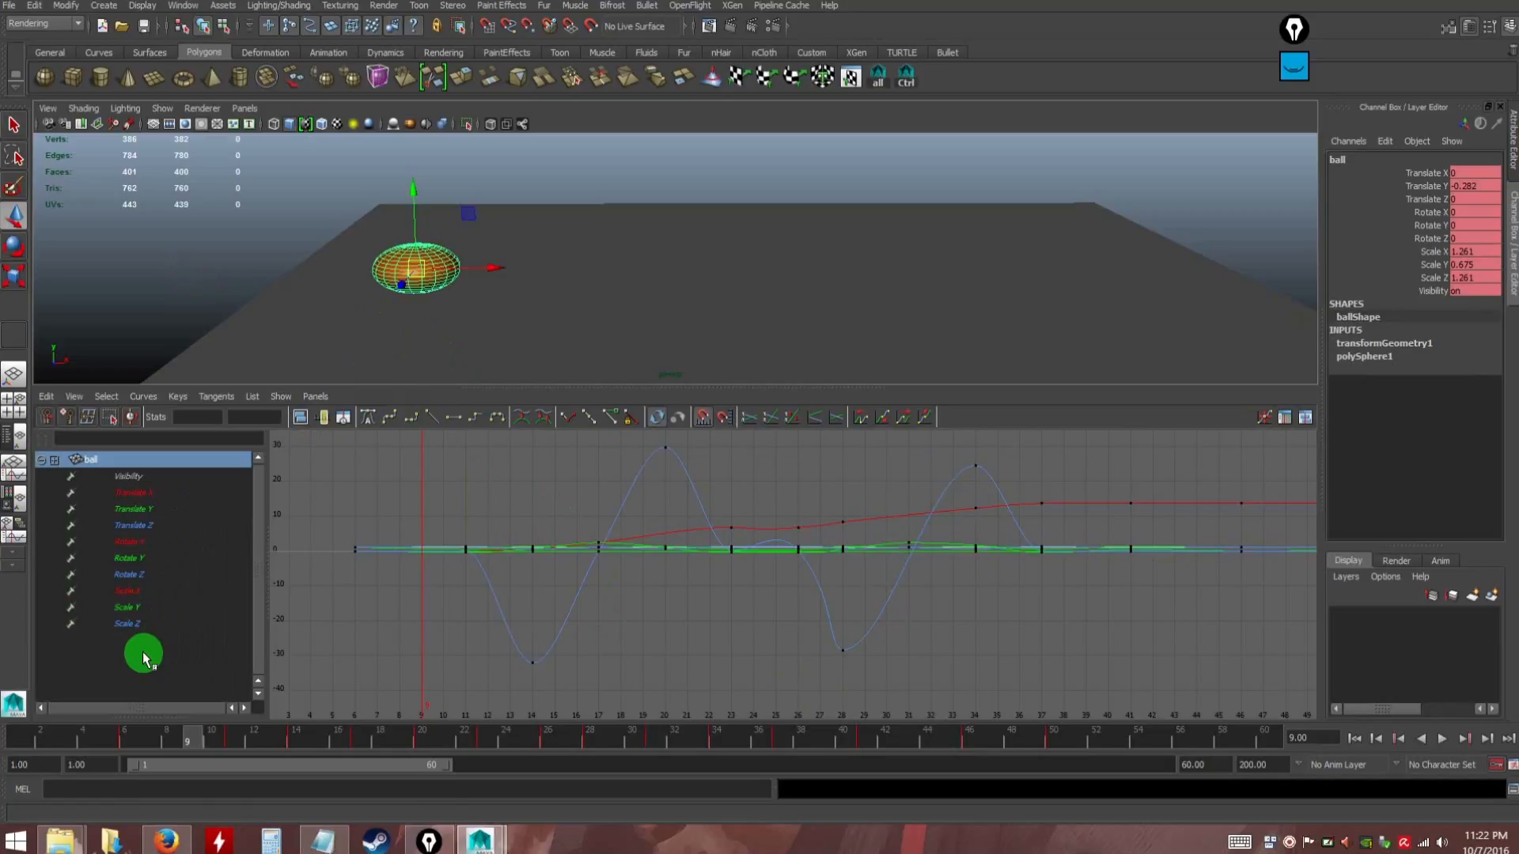
Isolate the ball's Translate Y curve in the Graph Editor and examine its full length
click(131, 512)
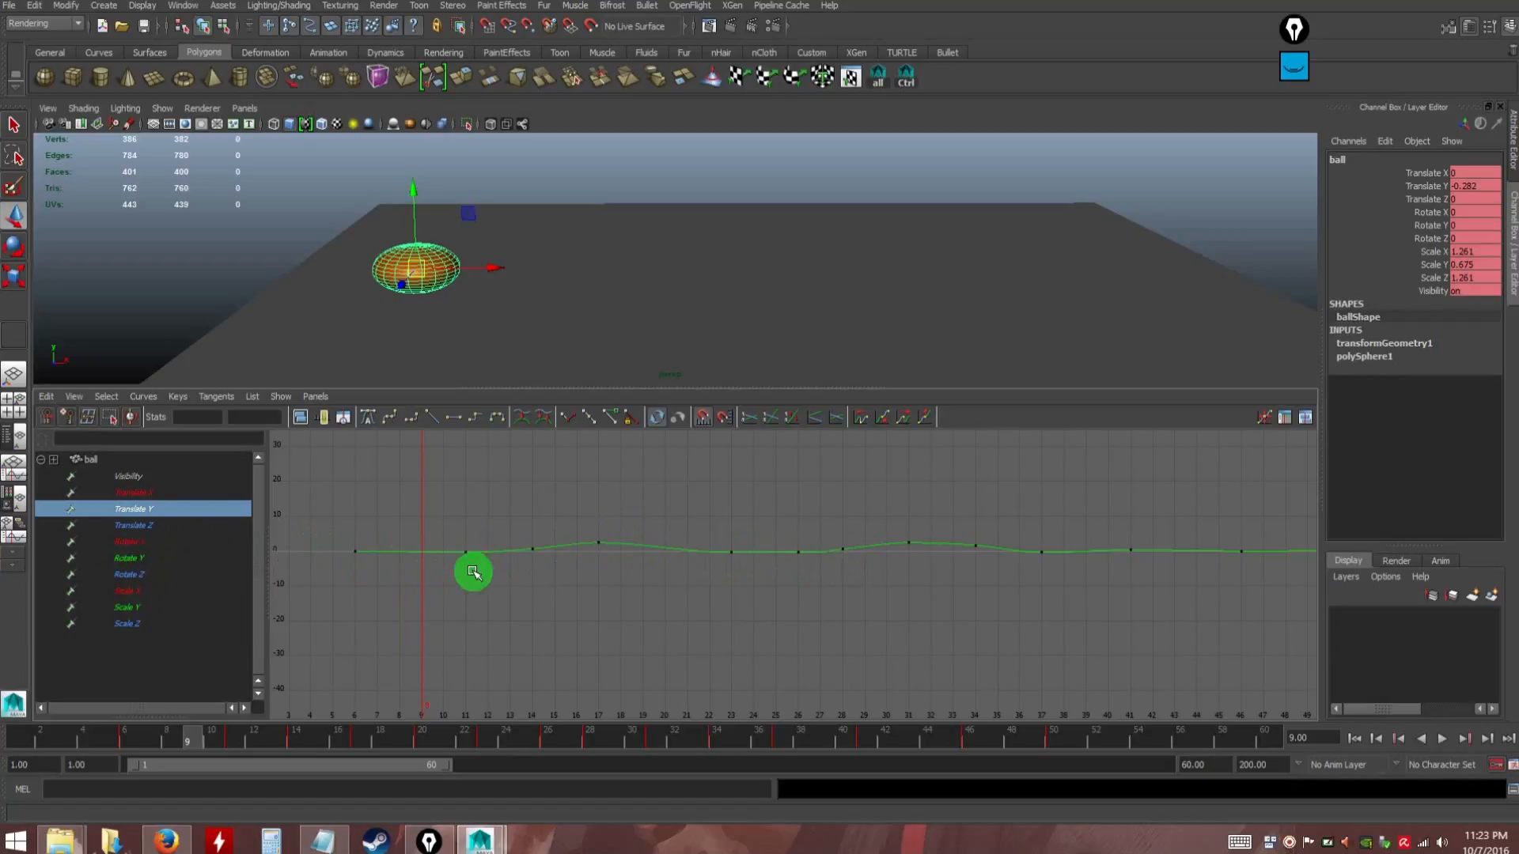
click(154, 525)
click(137, 510)
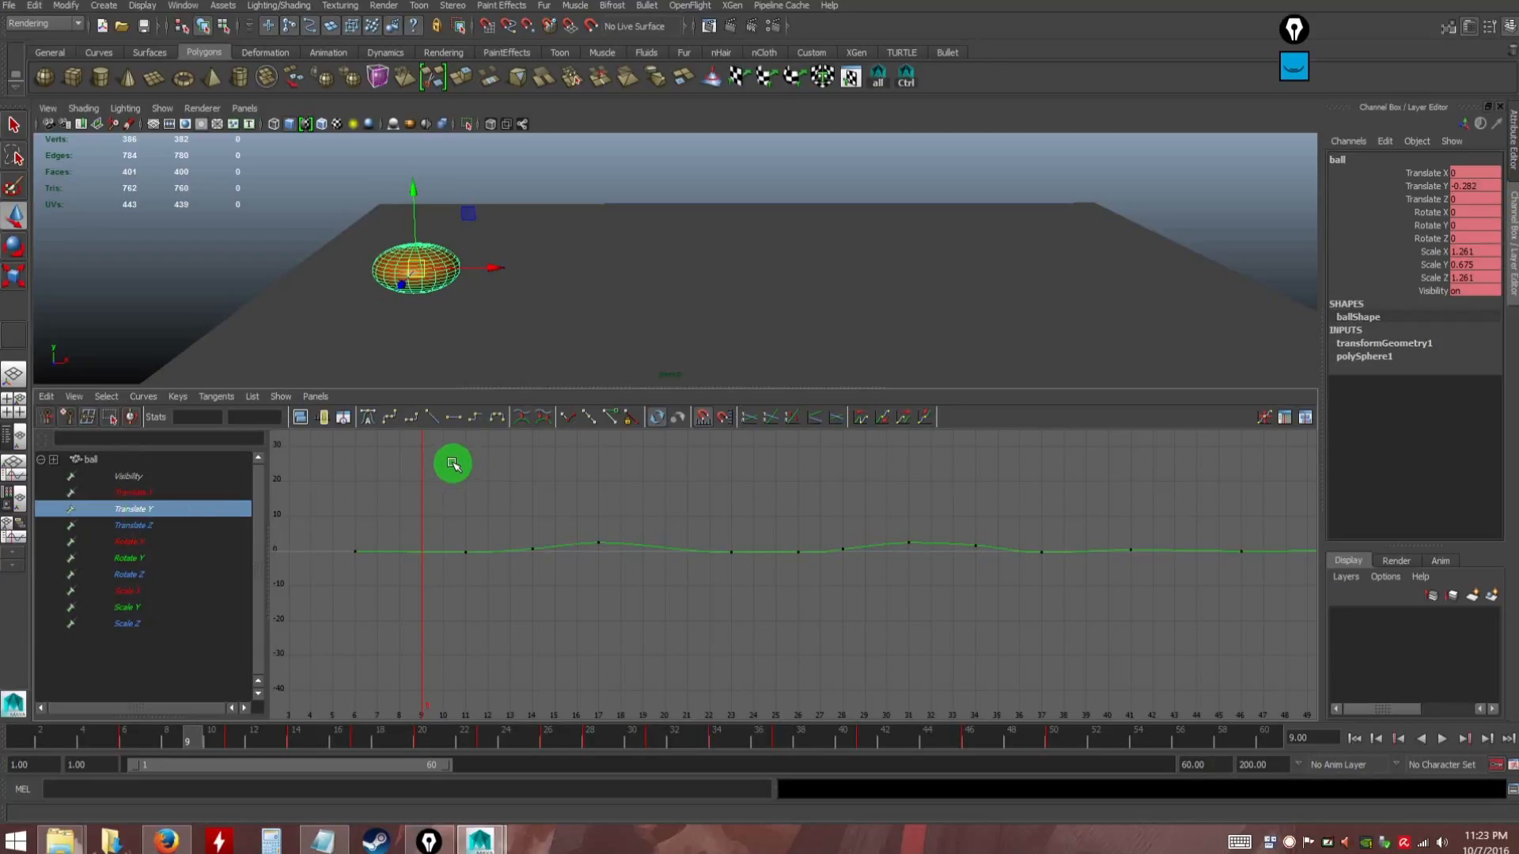
drag(156, 722, 187, 721)
alt+middle_drag(589, 590, 600, 604)
alt+right_drag(601, 604, 574, 575)
alt+middle_drag(575, 575, 584, 572)
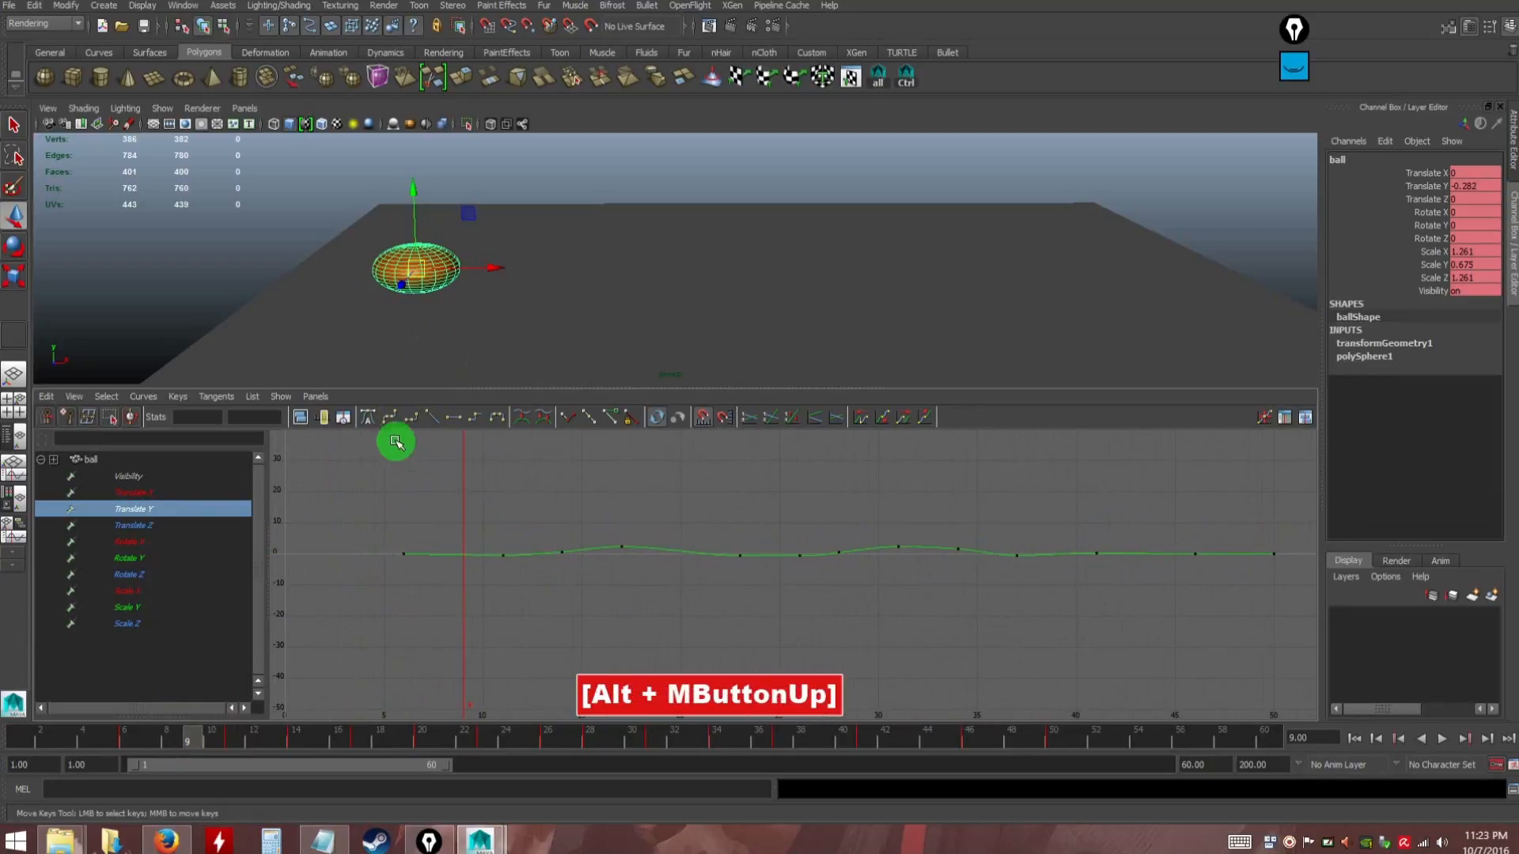
click(322, 419)
alt+middle_drag(602, 625, 590, 613)
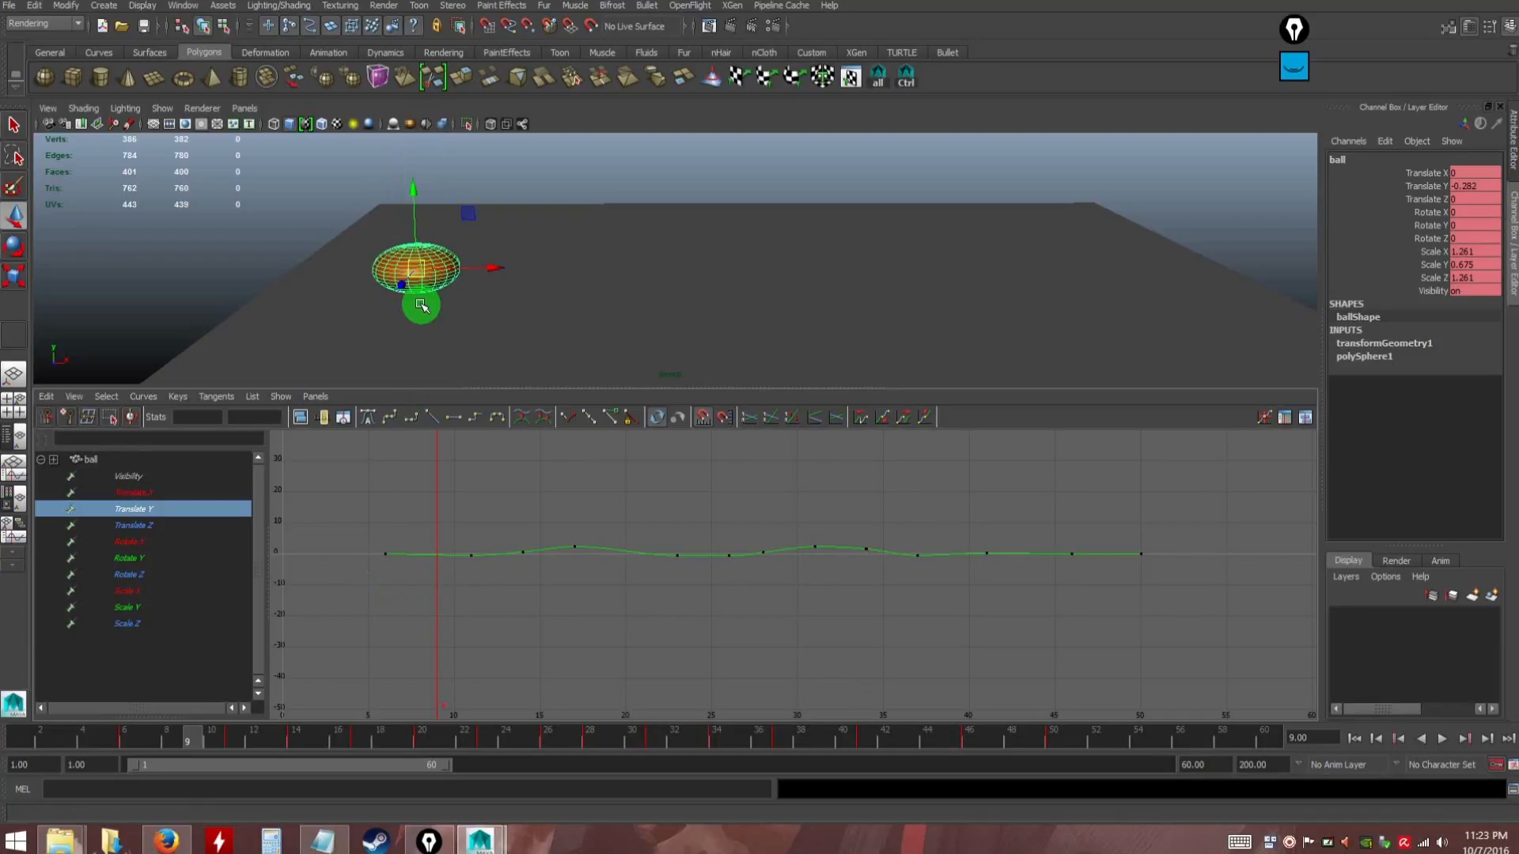
Scrub the animation to frames 16, 24 and 26, comparing the ball's height with the Translate Y curve
mouse_move(183, 740)
mouse_down()
mouse_move(139, 738)
mouse_move(338, 738)
mouse_up()
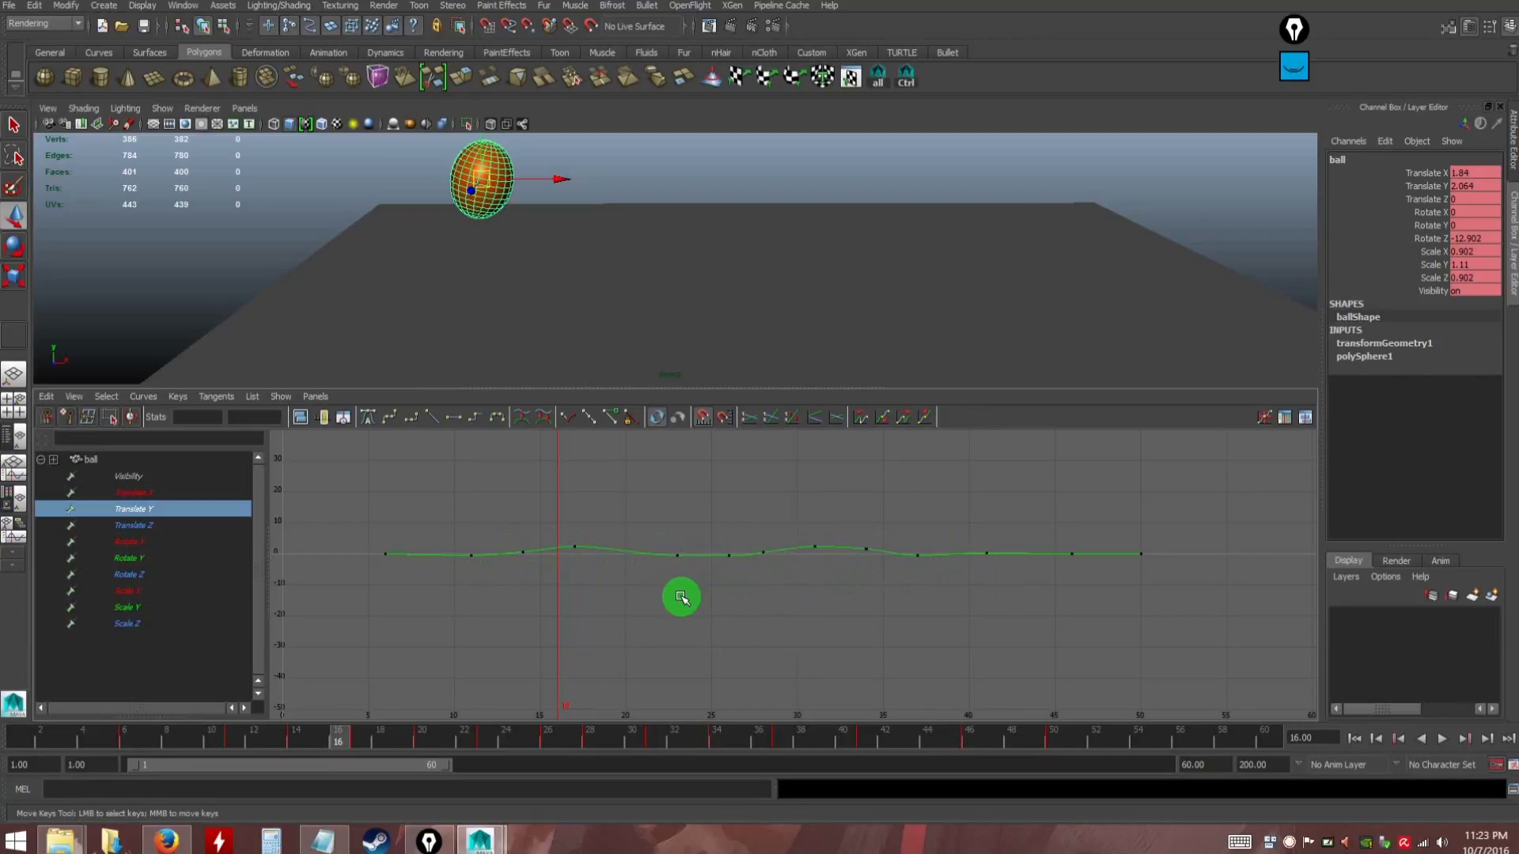
drag(339, 736, 510, 746)
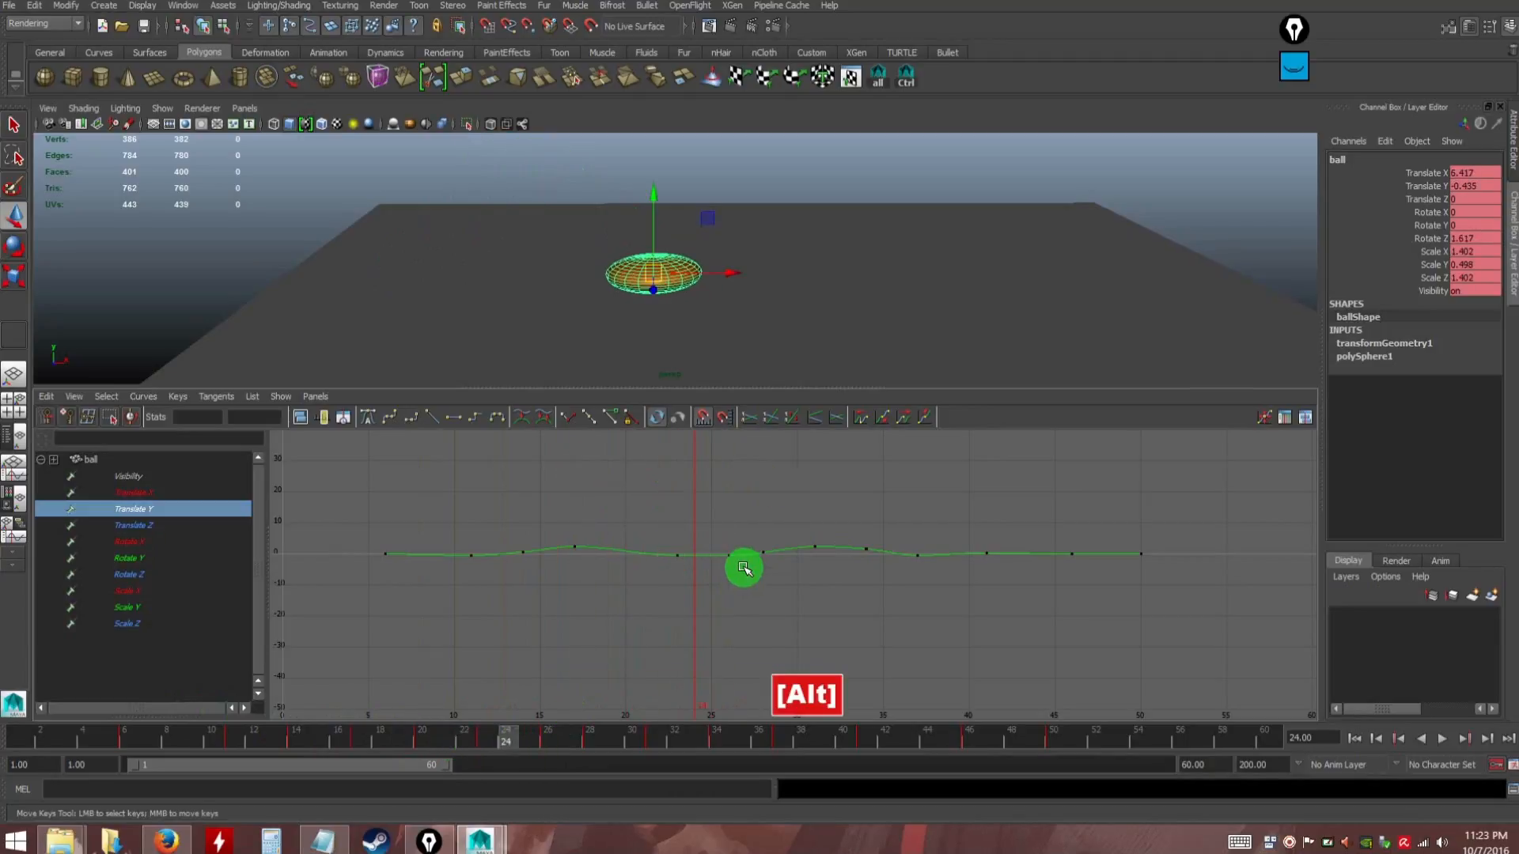
alt+right_drag(743, 566, 810, 631)
alt+middle_drag(810, 630, 632, 575)
mouse_move(492, 740)
mouse_down()
mouse_move(478, 737)
mouse_move(550, 748)
mouse_up()
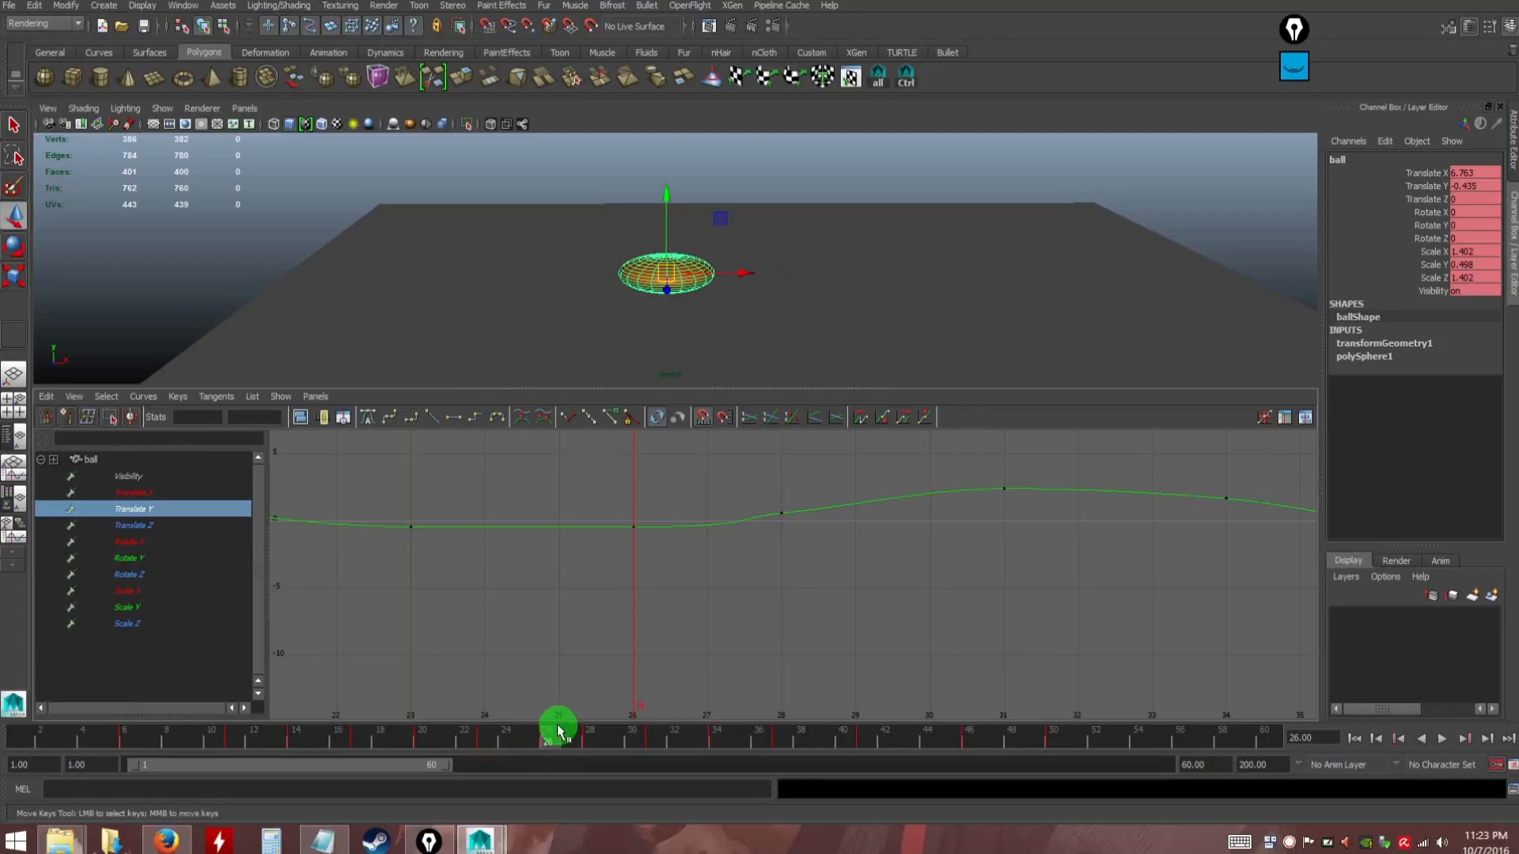
Inspect the tangents of the Translate Y keys at frames 23 and 26, clear the selection and return to frame 24
drag(389, 483, 644, 583)
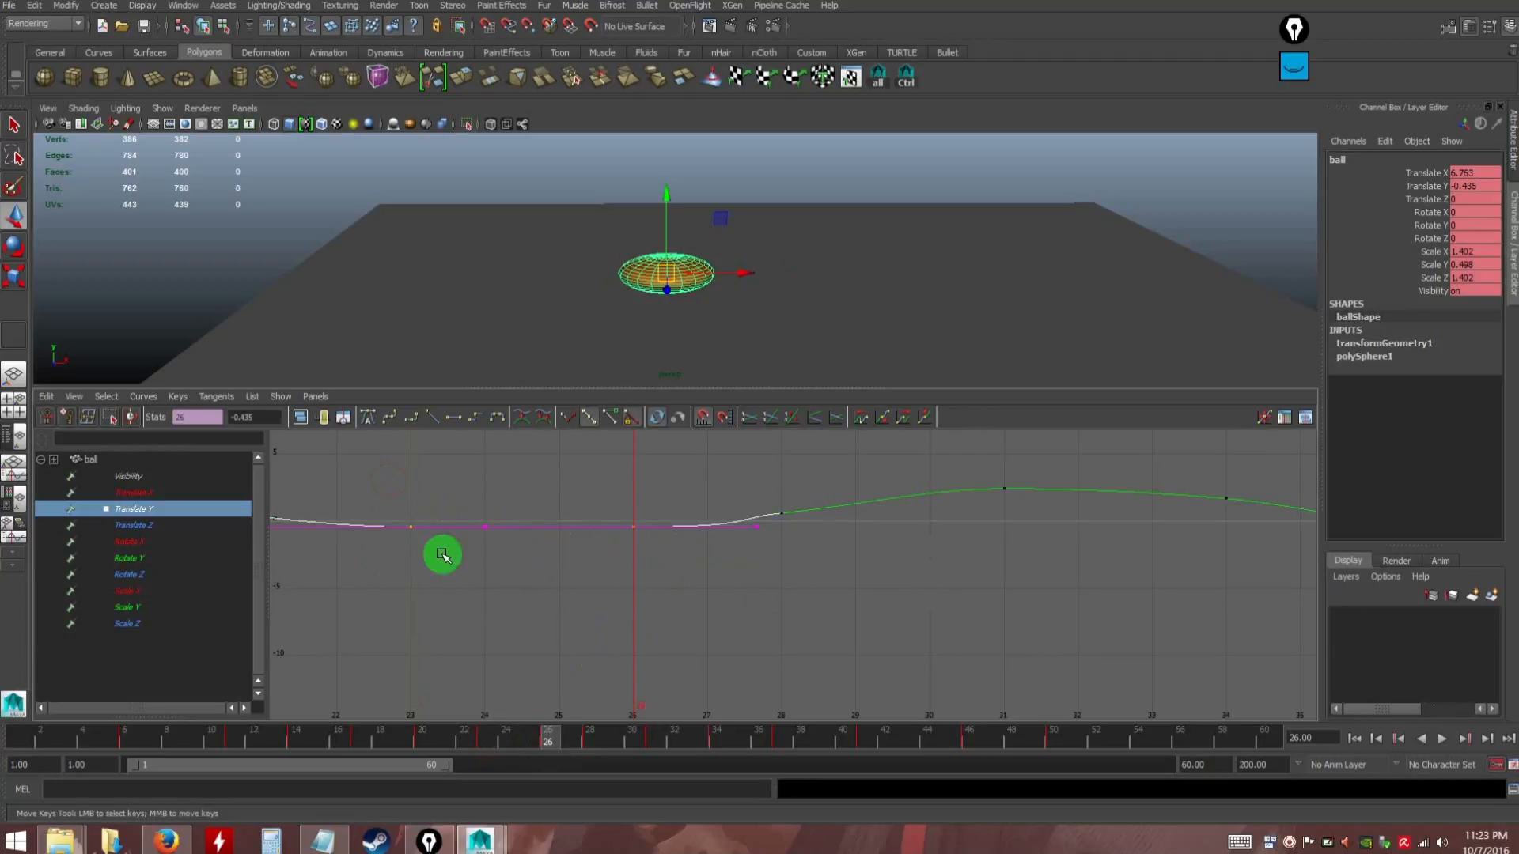
click(557, 583)
drag(392, 491, 662, 570)
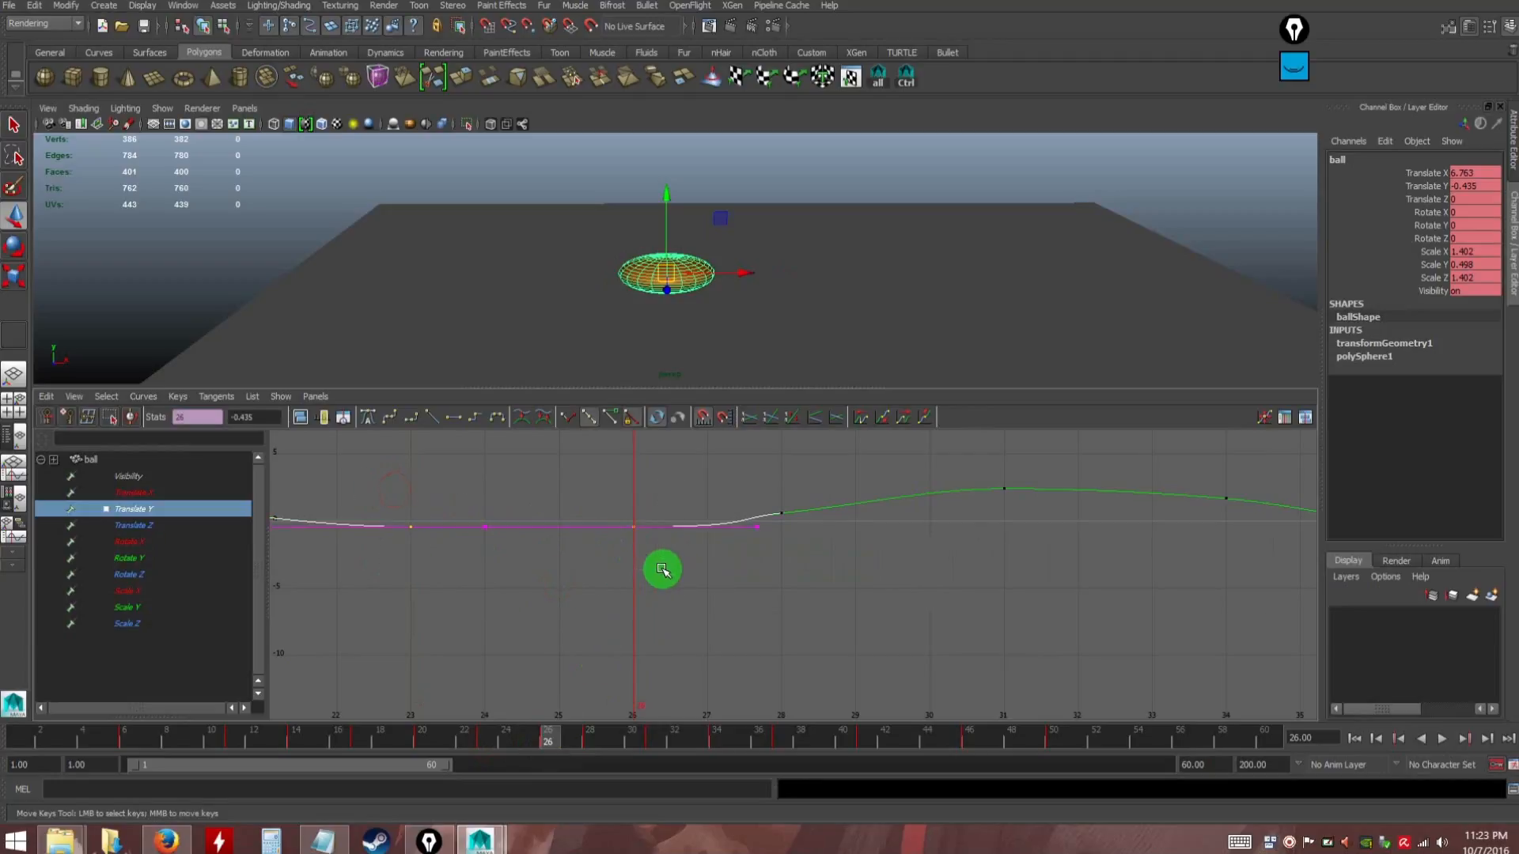
click(596, 568)
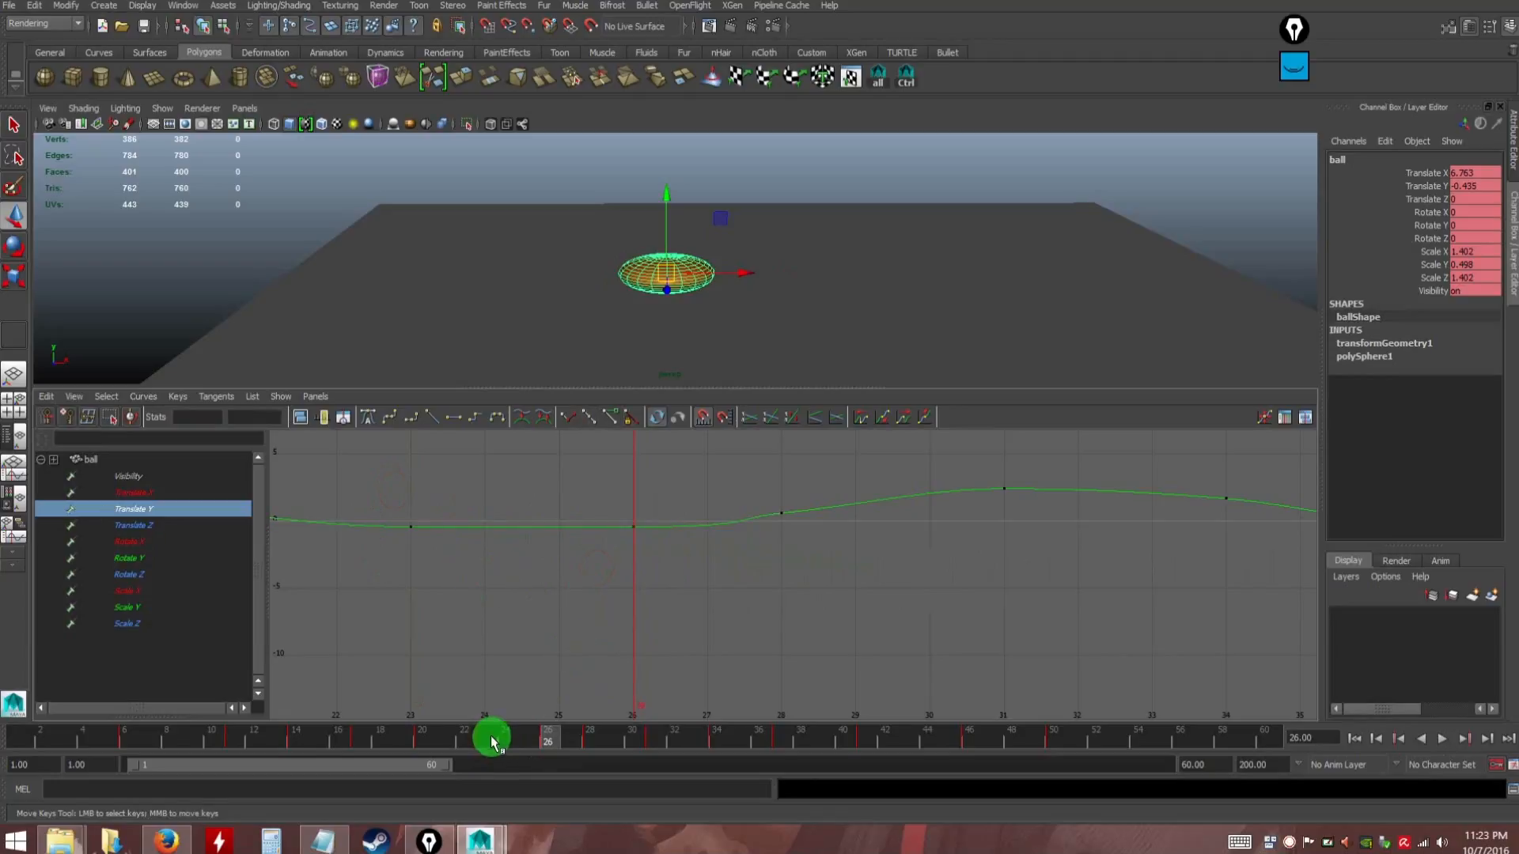
drag(550, 737, 506, 746)
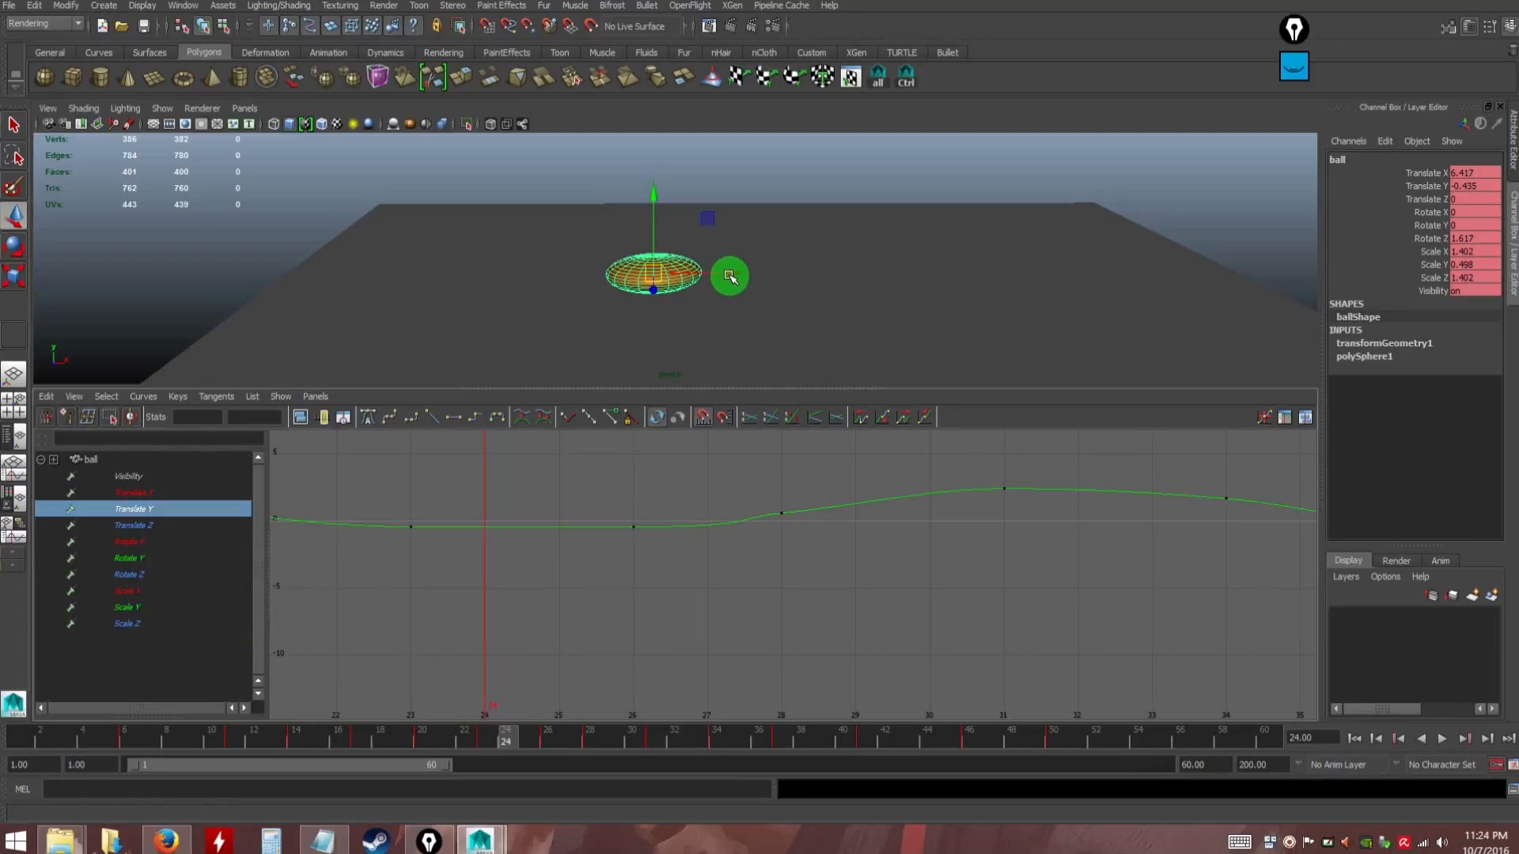
Isolate the ball's Translate X curve and scrub to frame 25, checking the segment between the keys at frames 23 and 26
click(133, 494)
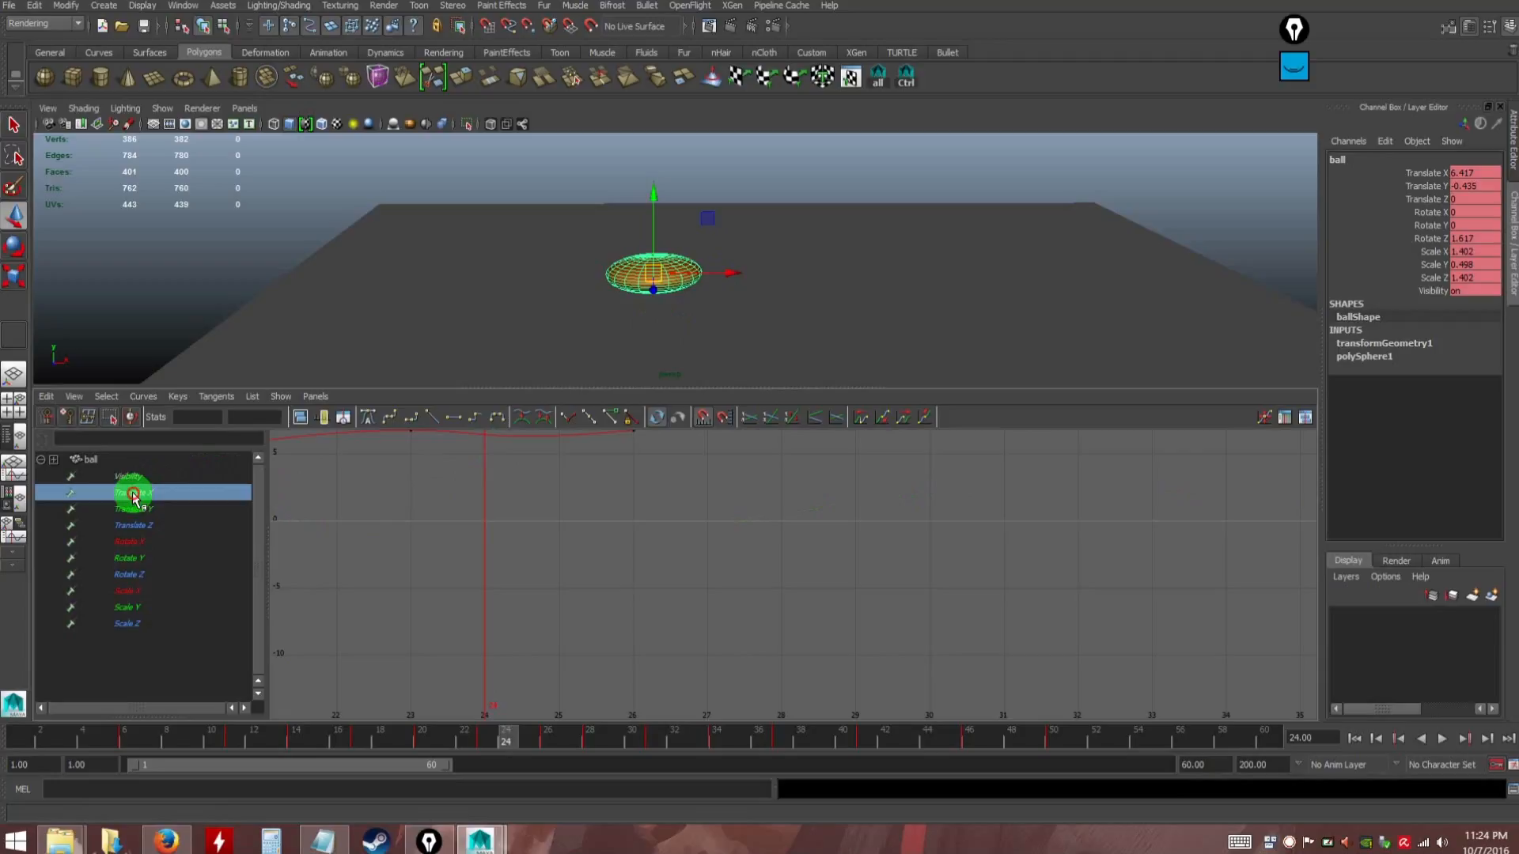
alt+middle_drag(596, 546, 698, 641)
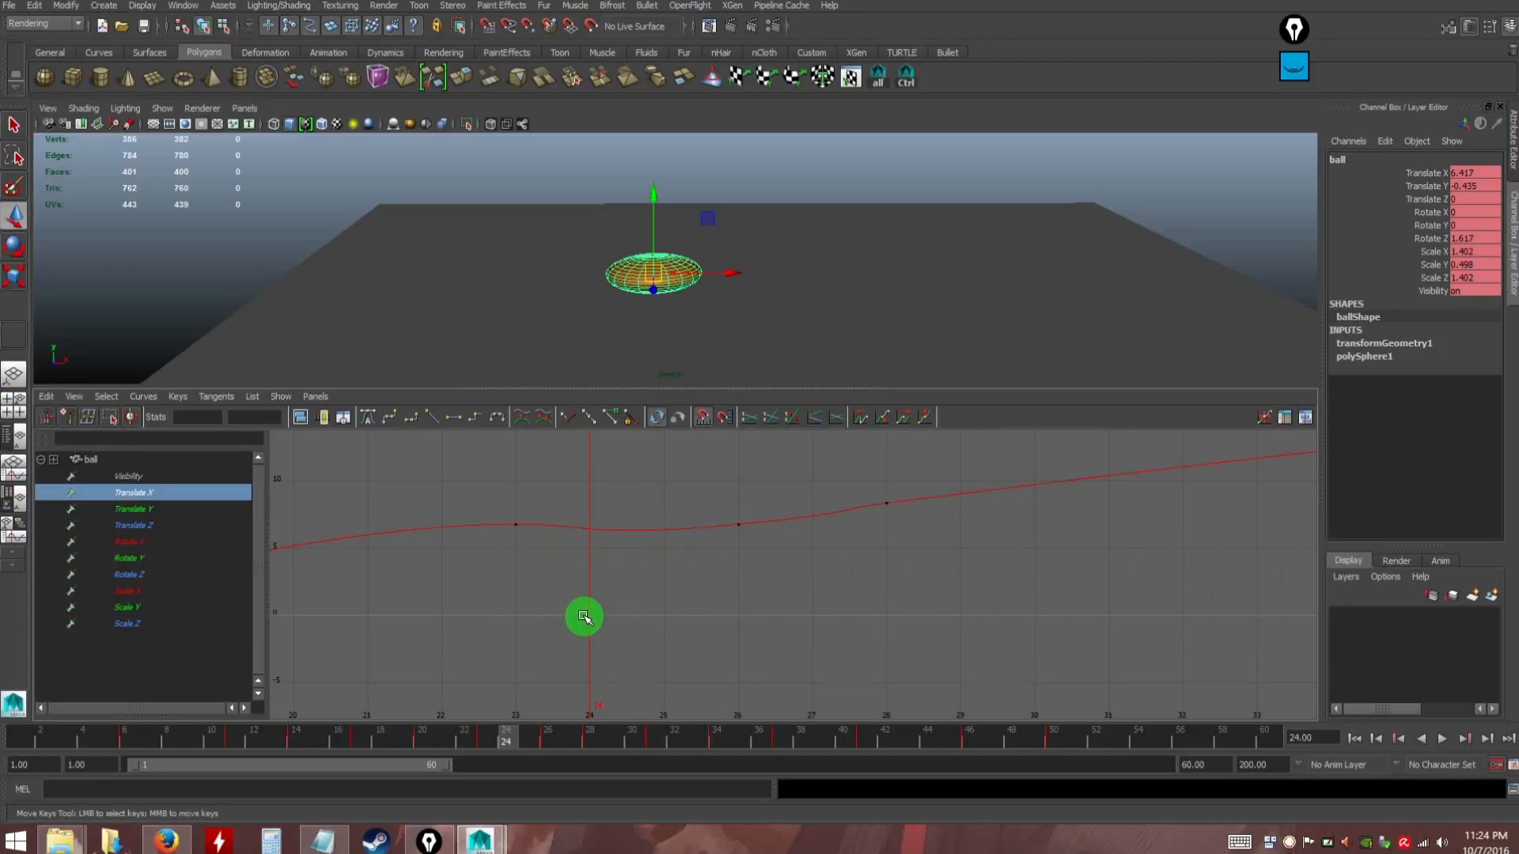
key(k)
drag(587, 573, 645, 524)
key(w)
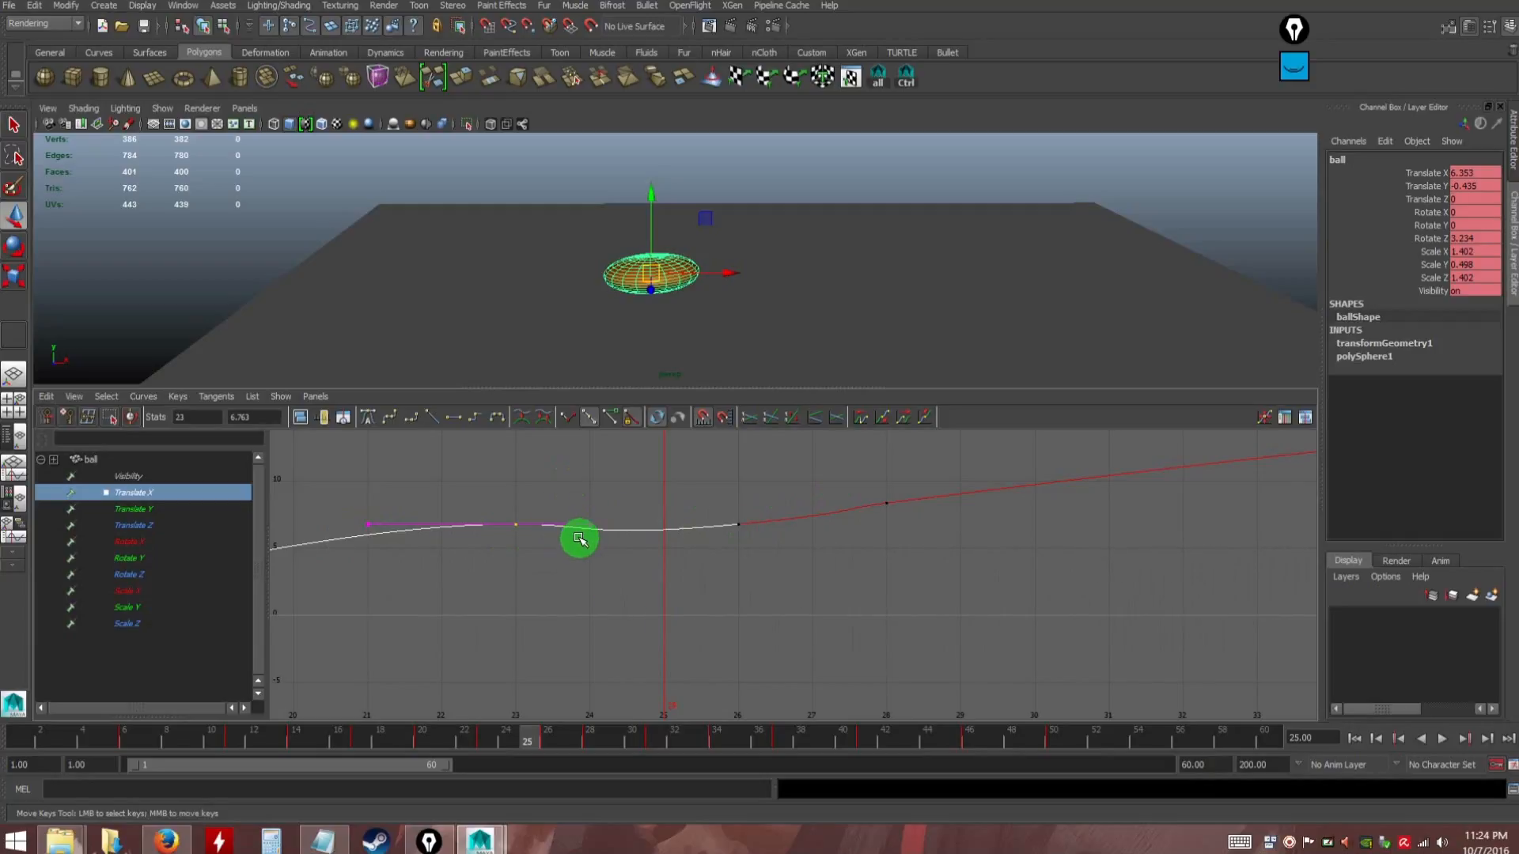
Apply flat tangents to the Translate X keys at frames 23 and 26 and clear the key selection
click(367, 418)
click(370, 423)
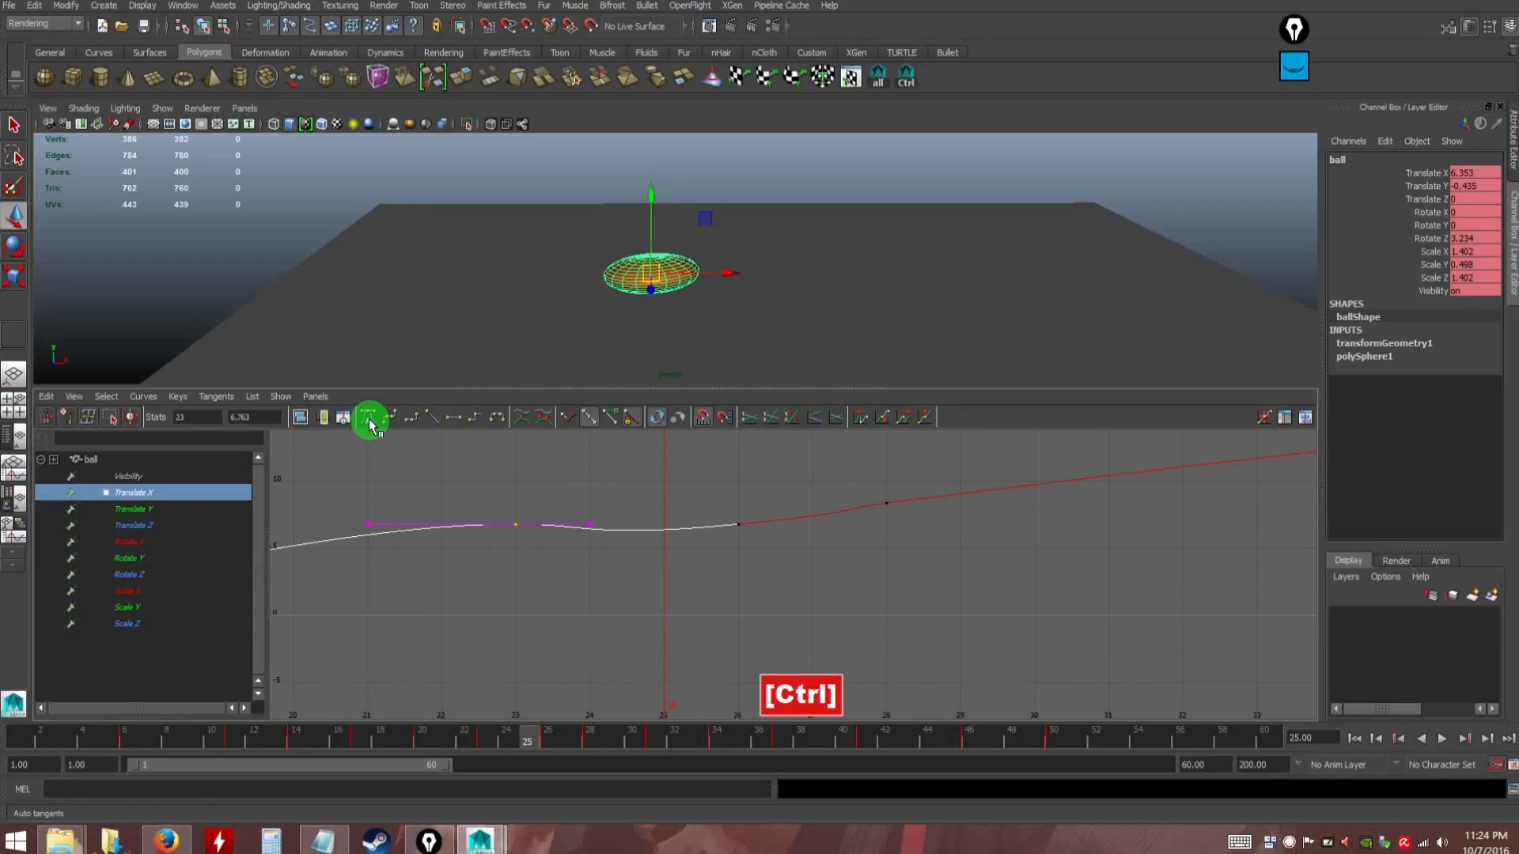
click(498, 420)
click(498, 421)
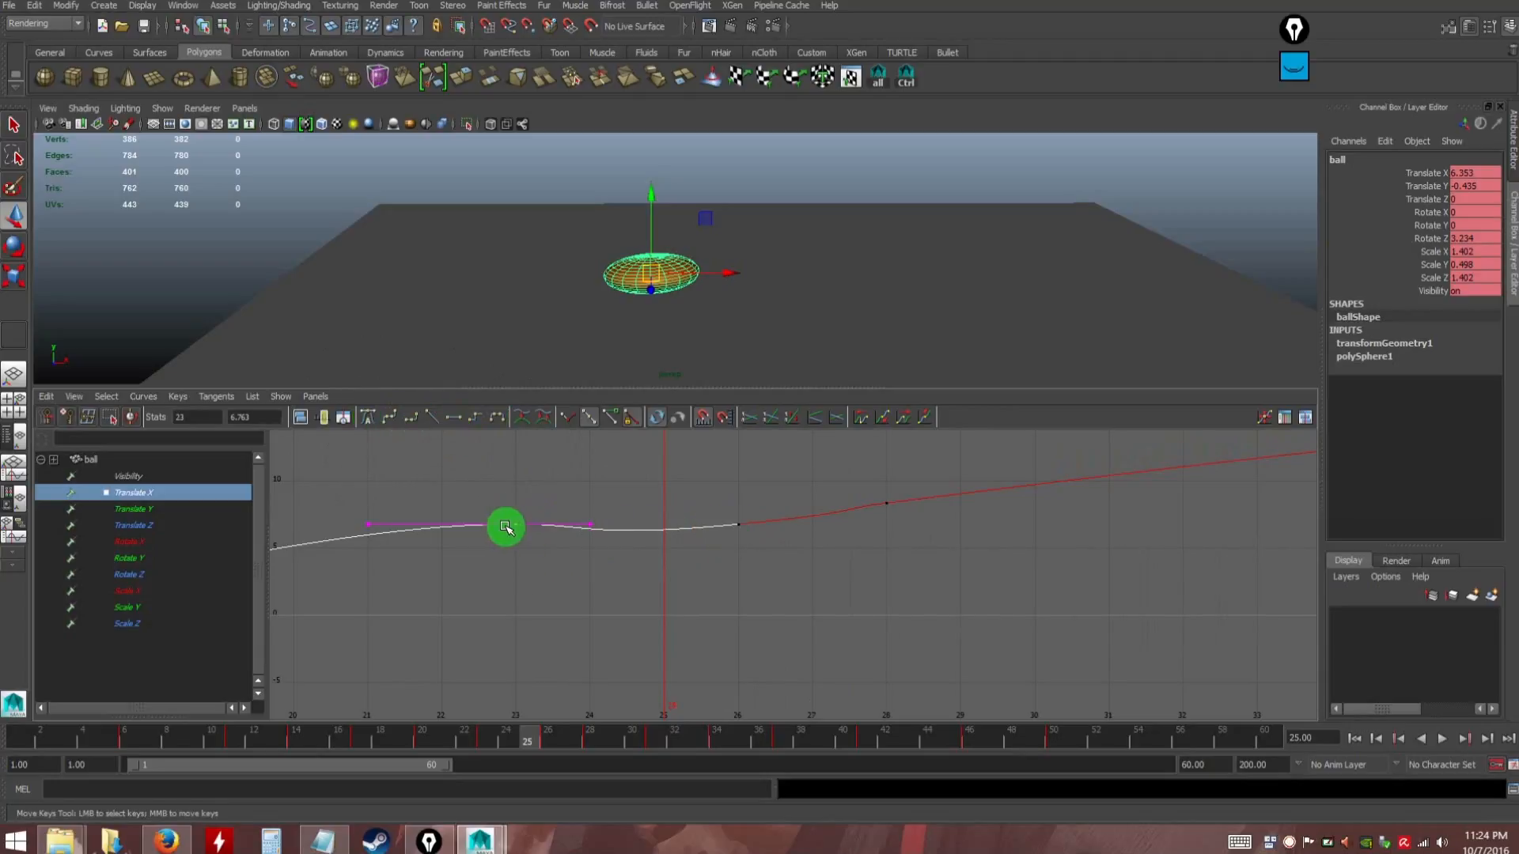
drag(500, 484, 743, 591)
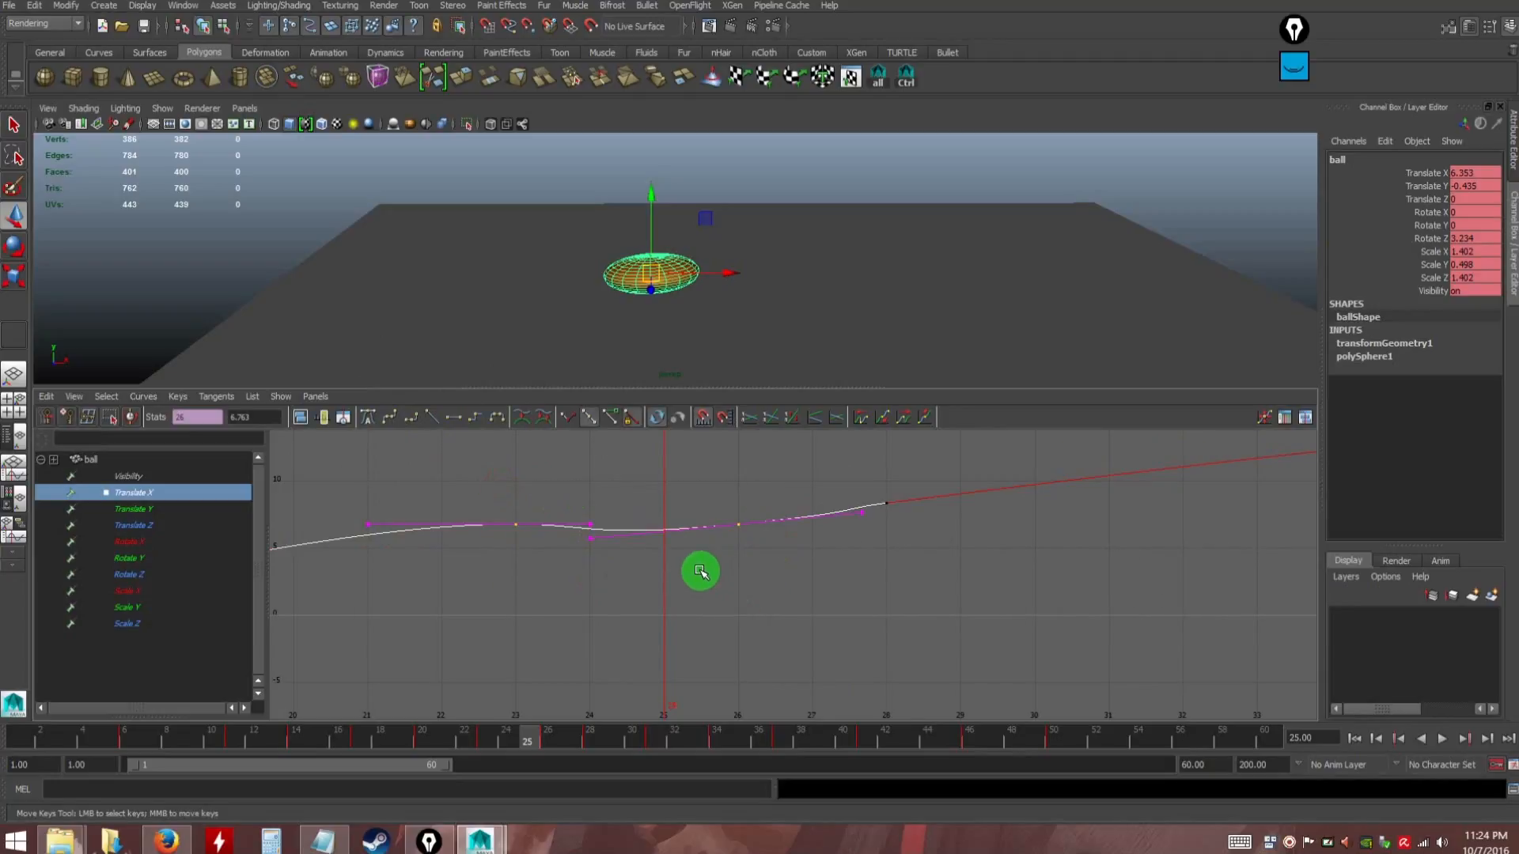
click(451, 415)
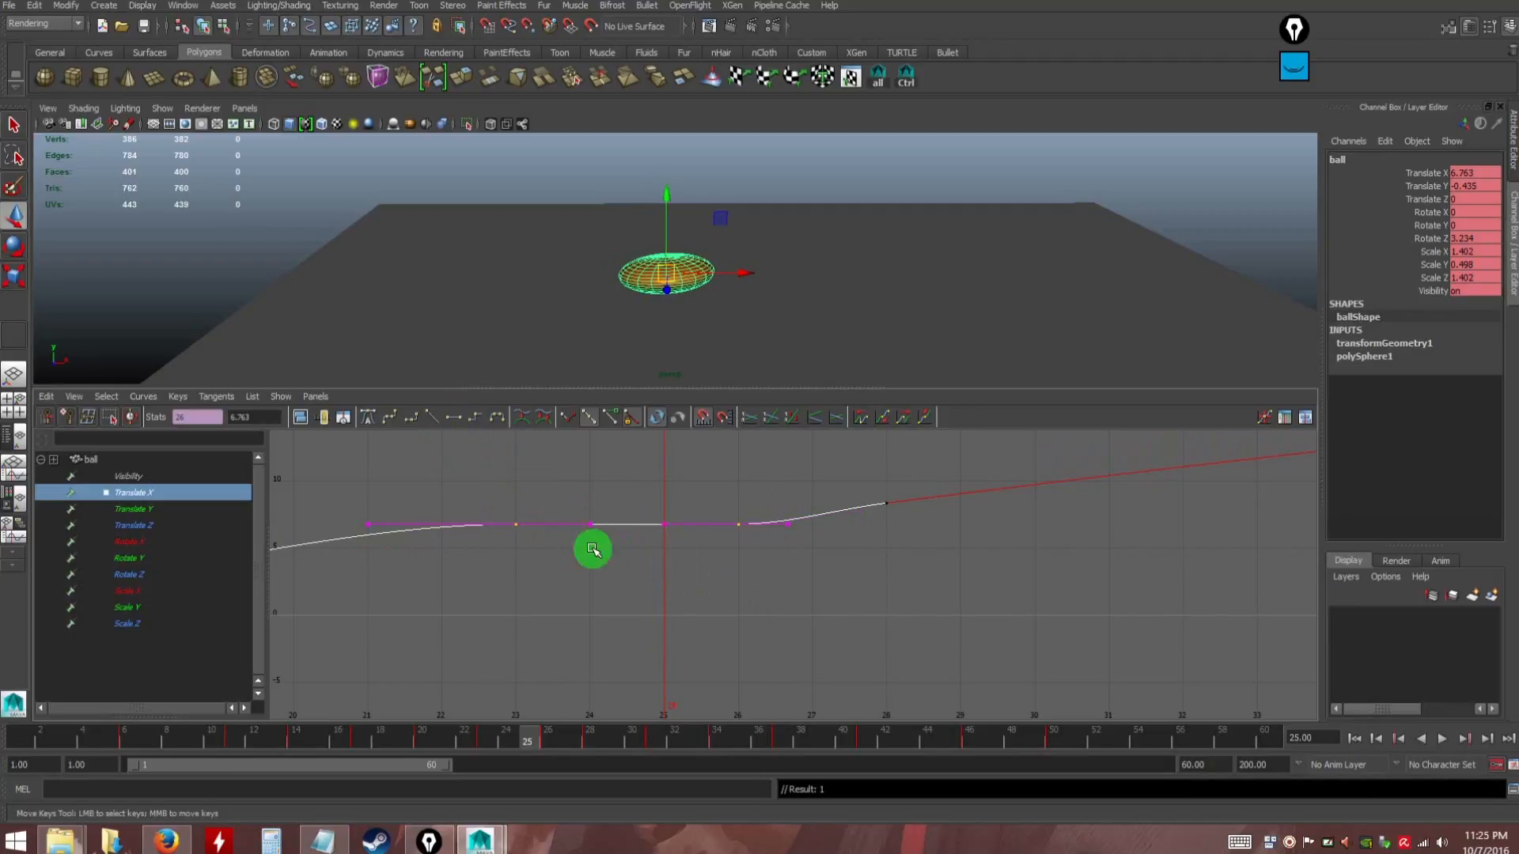
click(584, 600)
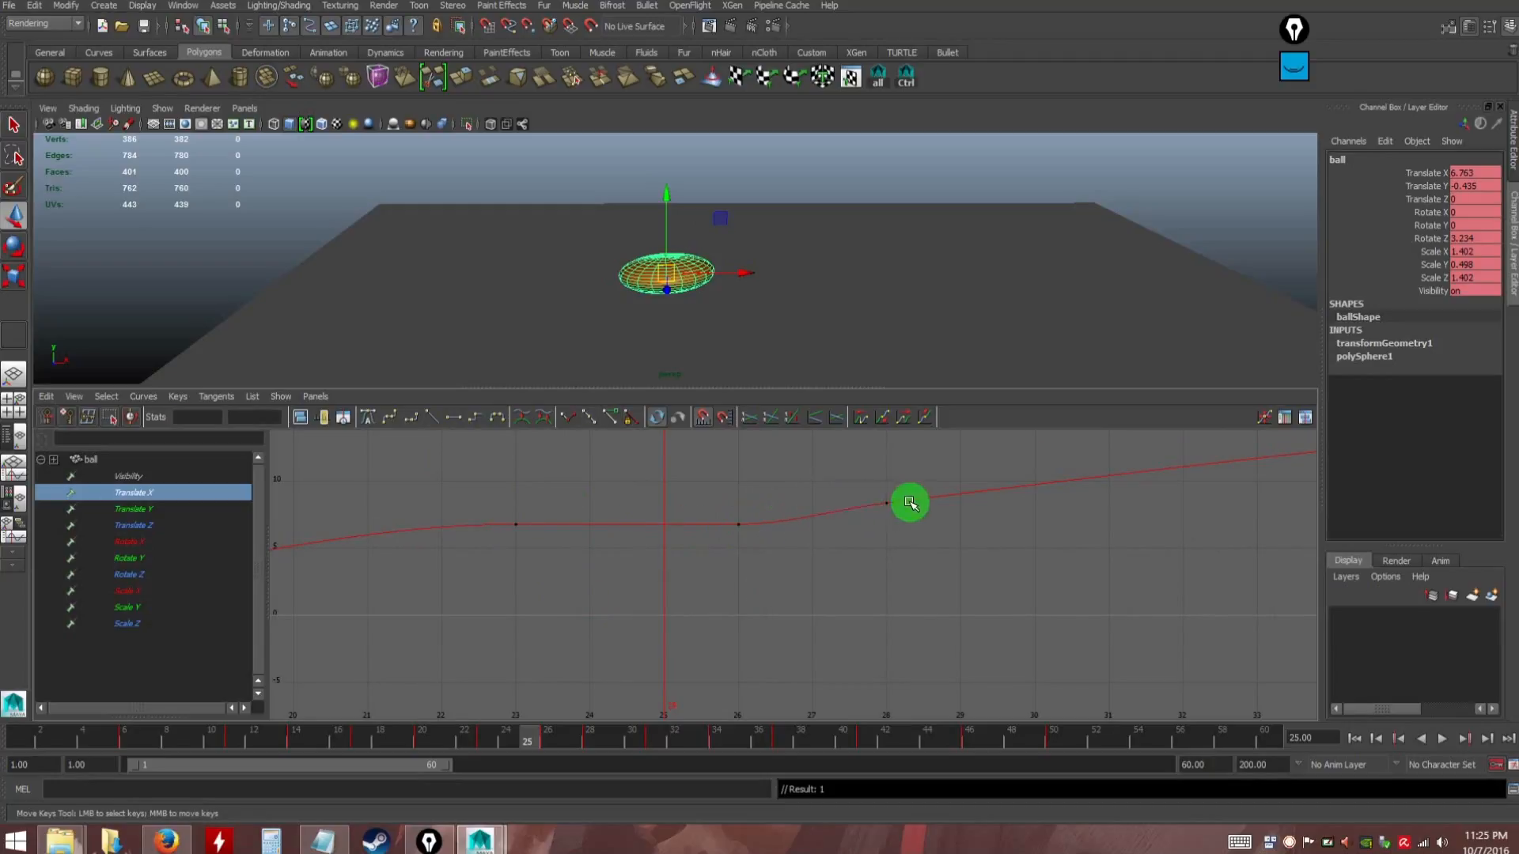
Check the Translate X segment between the keys at frames 23 and 26, scrubbing back to frame 24
drag(500, 481, 761, 566)
click(750, 570)
drag(477, 479, 774, 555)
click(752, 557)
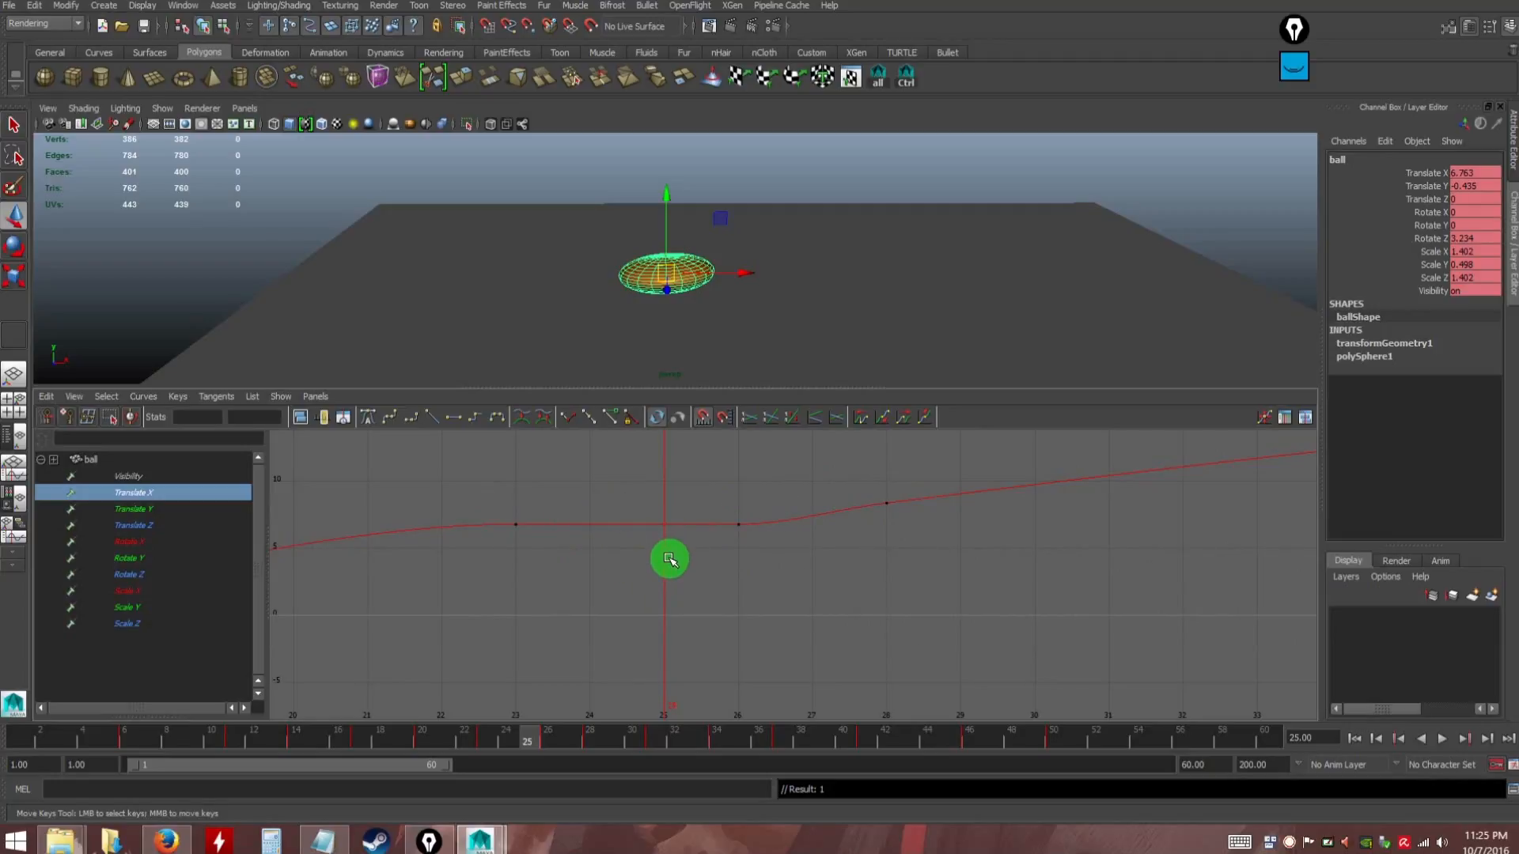
drag(665, 559, 623, 568)
key(w)
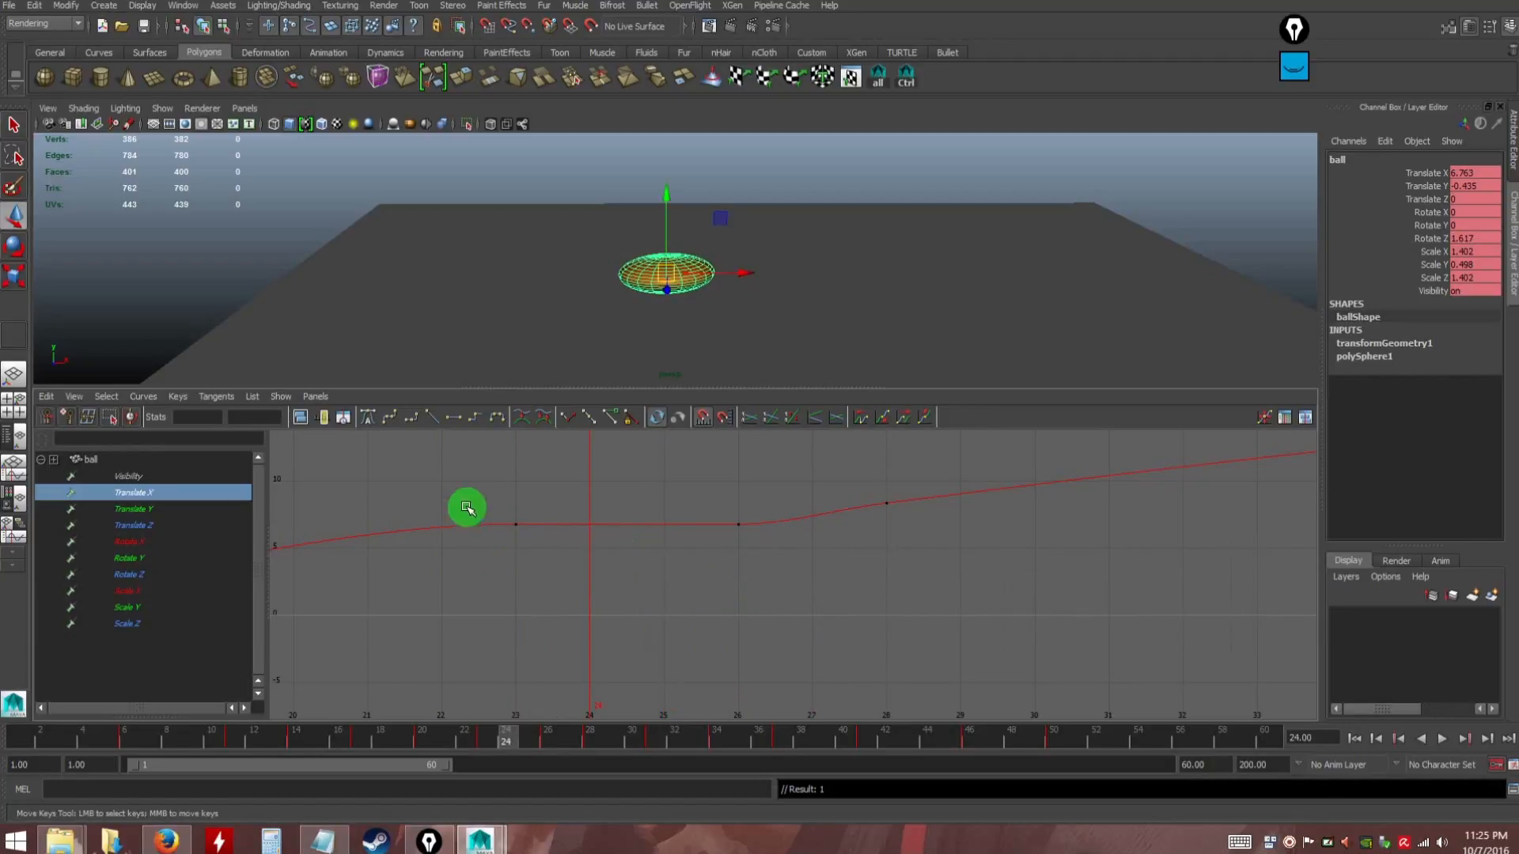
Reselect the Translate X keys at frames 23 and 26, clear them, and pick the in-tangent handle of the frame 26 key
drag(483, 472, 764, 560)
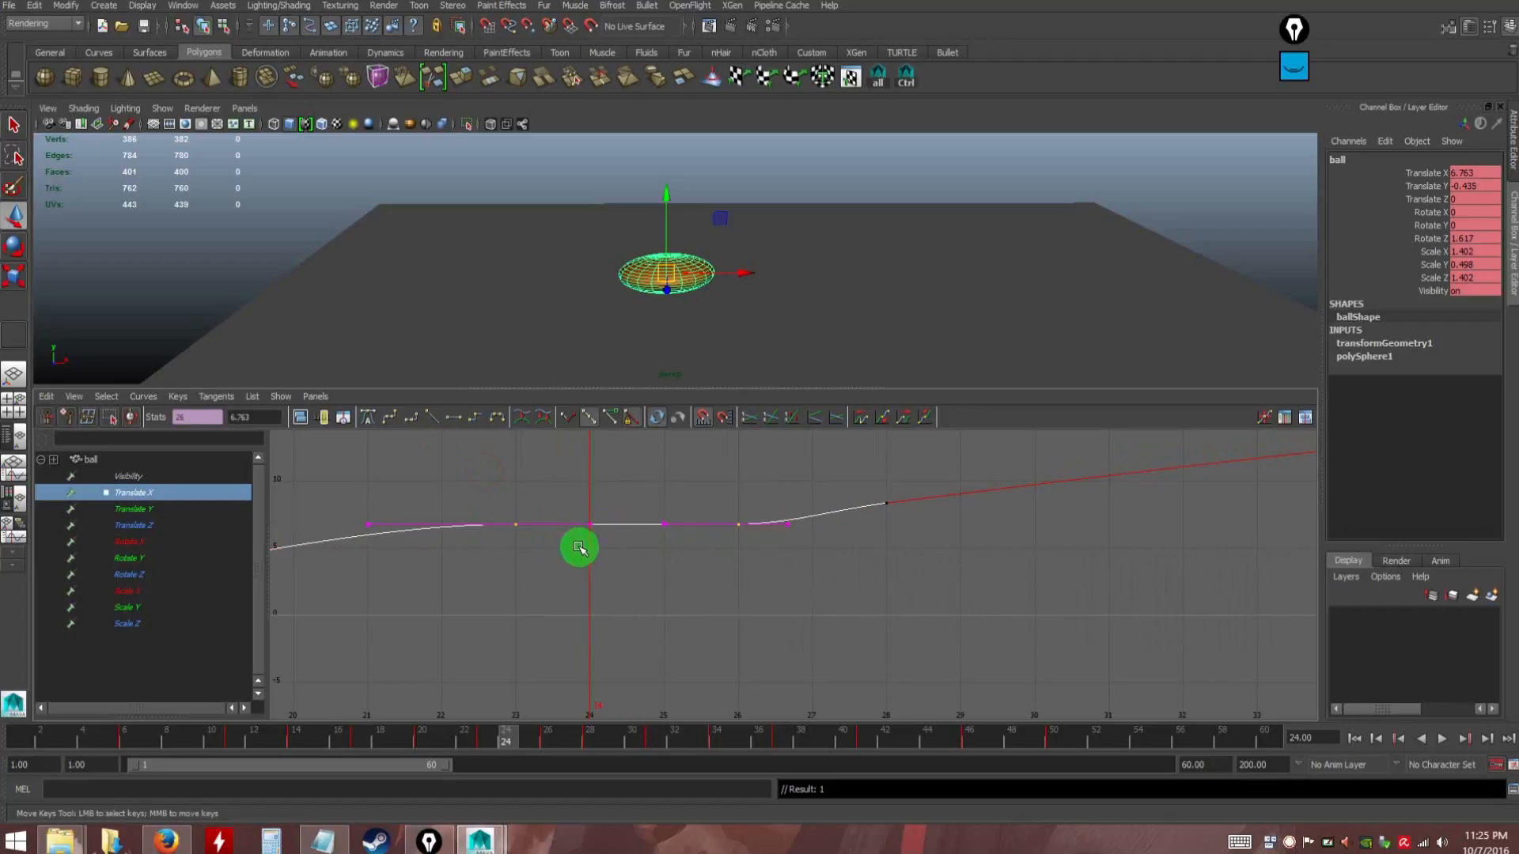
drag(467, 470, 771, 563)
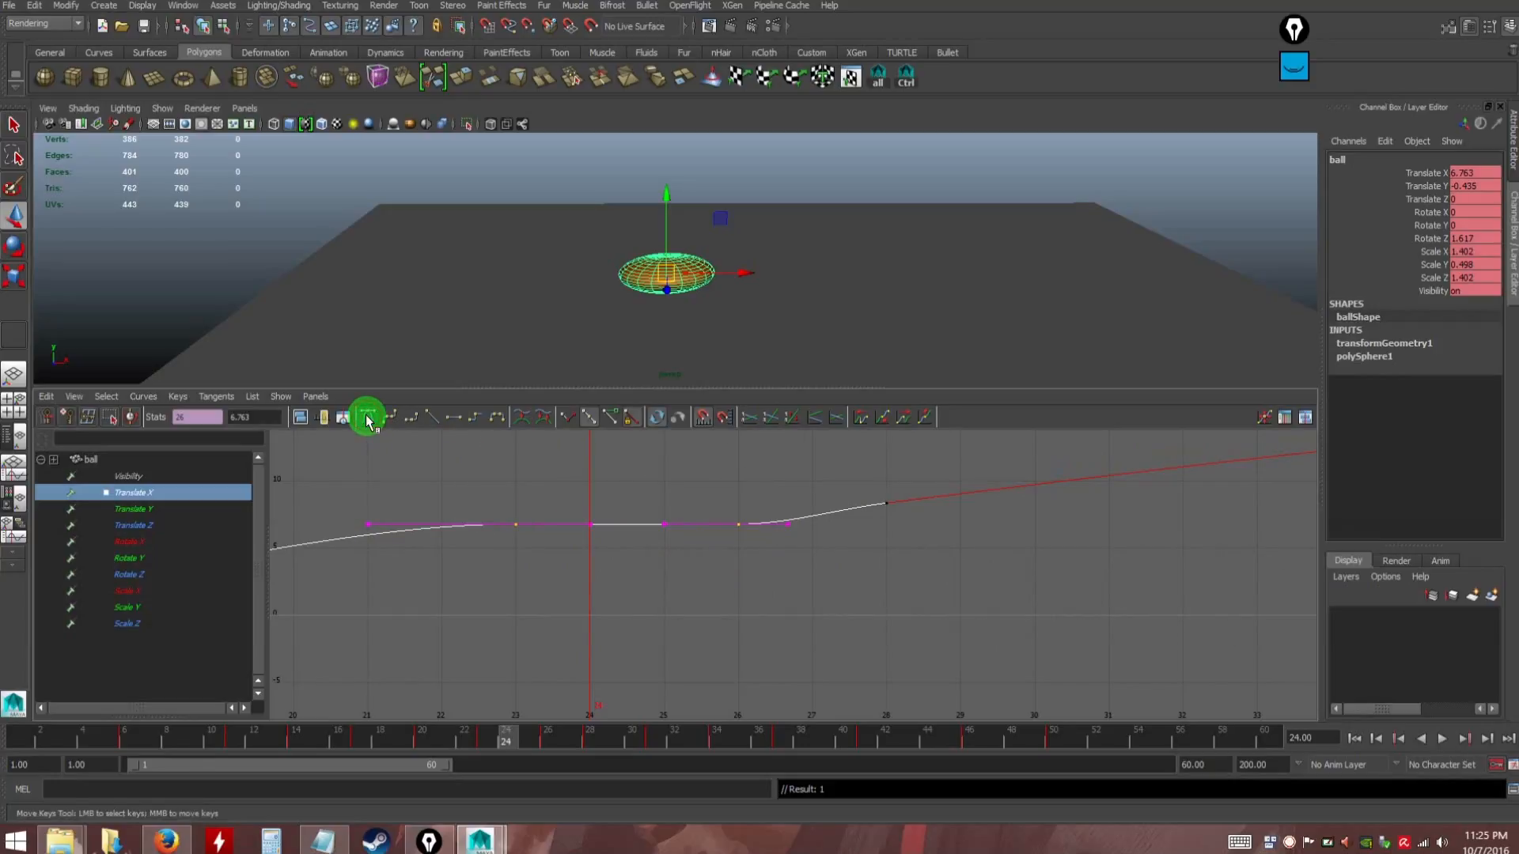
click(643, 560)
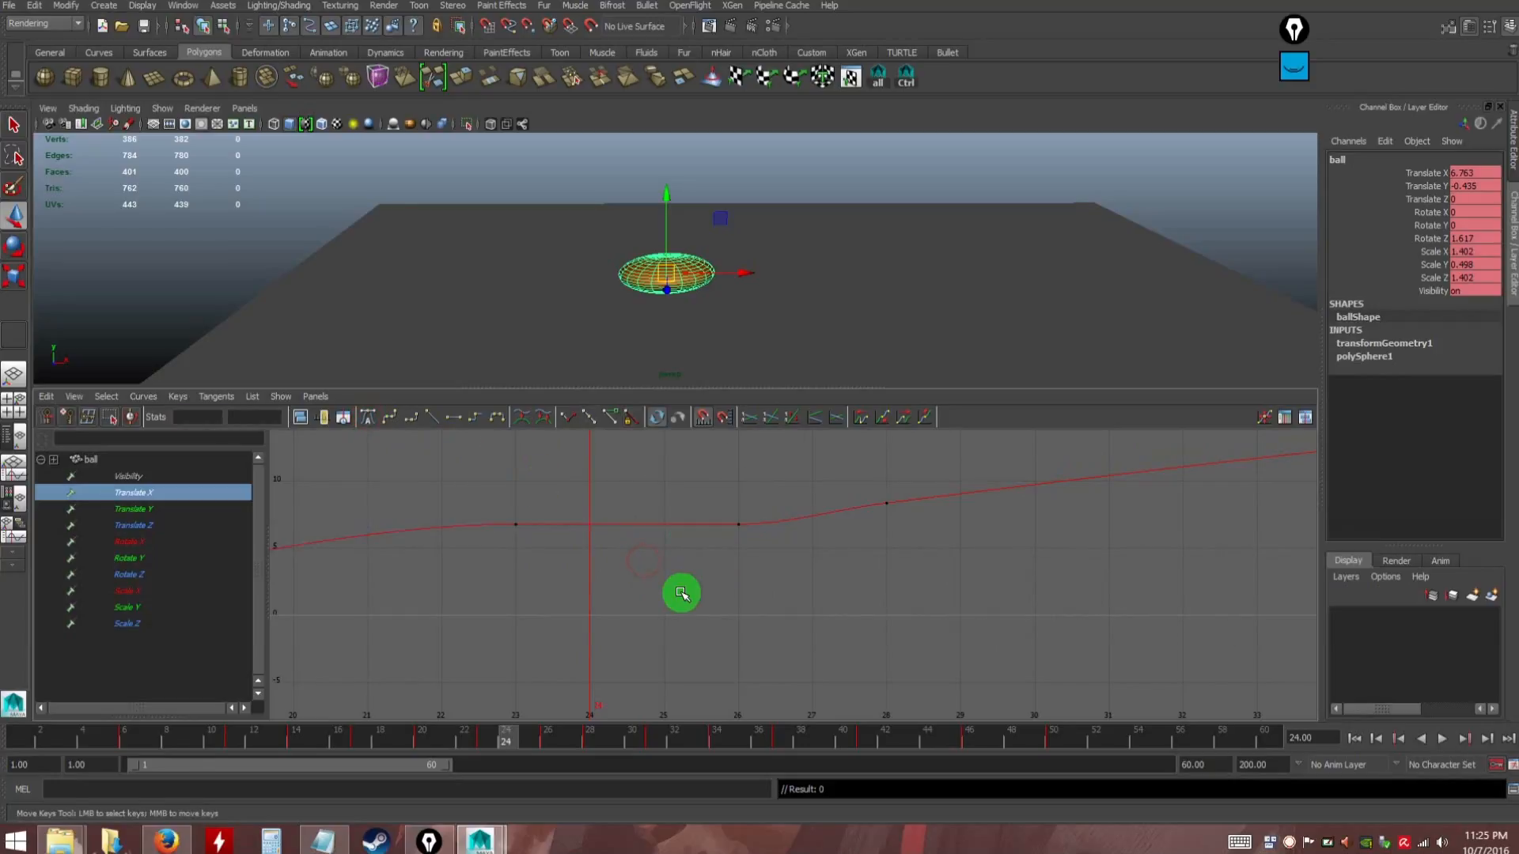
drag(708, 491, 791, 558)
drag(639, 494, 683, 558)
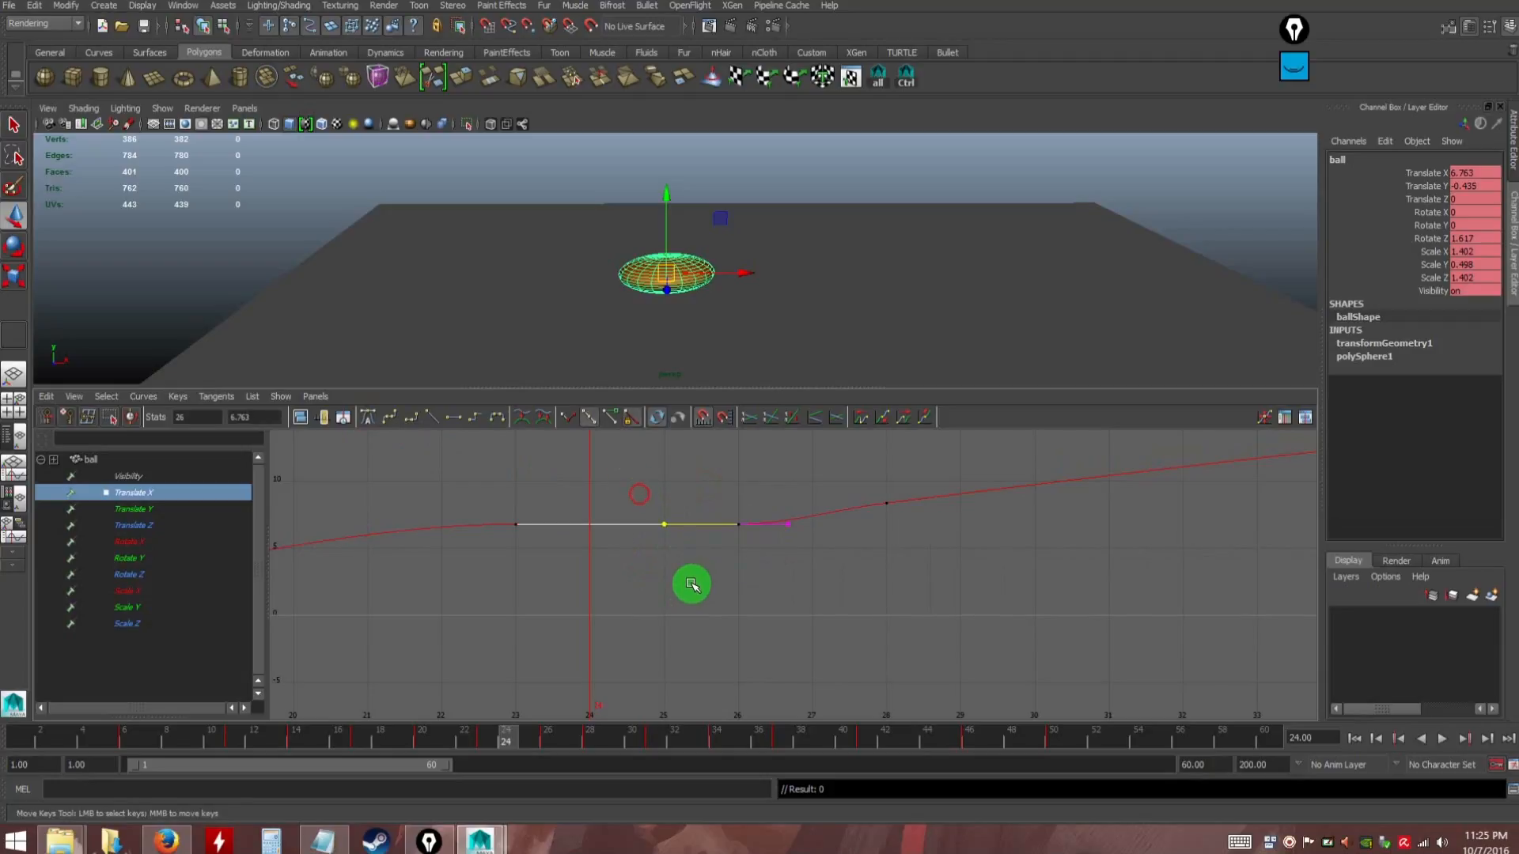
Undo the recent Graph Editor actions back through the flat tangents on the Translate X keys at frames 23 and 26
key(ctrl+z)
key(ctrl+z)
key(ctrl+z)
key(ctrl+z)
key(ctrl+z)
key(ctrl+z)
key(ctrl+z)
key(ctrl+z)
key(ctrl+z)
key(ctrl+z)
key(ctrl+z)
key(ctrl+z)
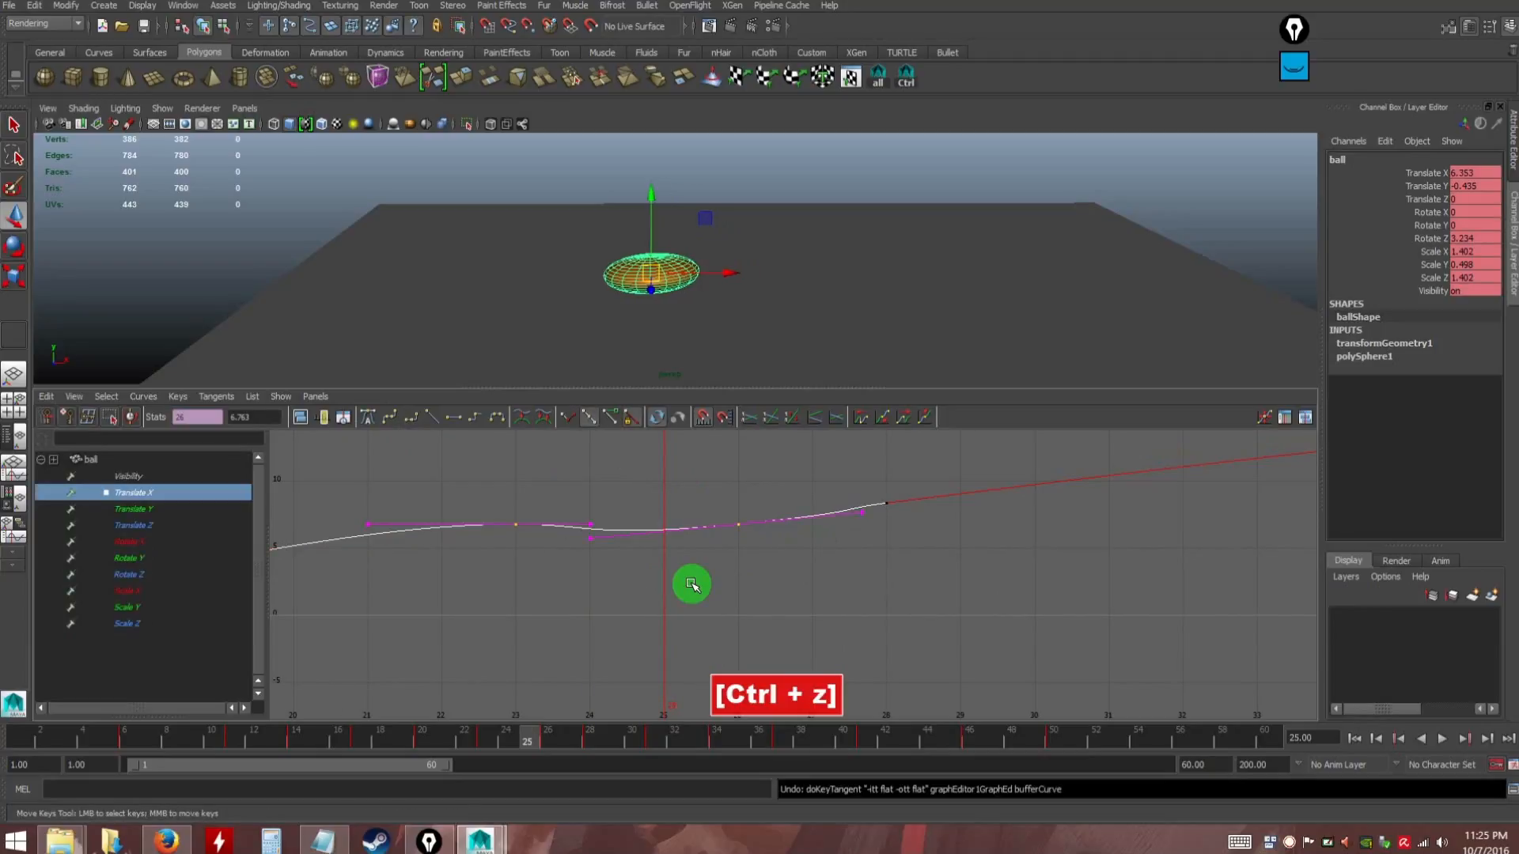
Try to level the Translate X segment before frame 26 by moving that key's unified in-tangent handle
click(710, 578)
drag(487, 490, 541, 552)
click(753, 554)
drag(700, 486, 766, 568)
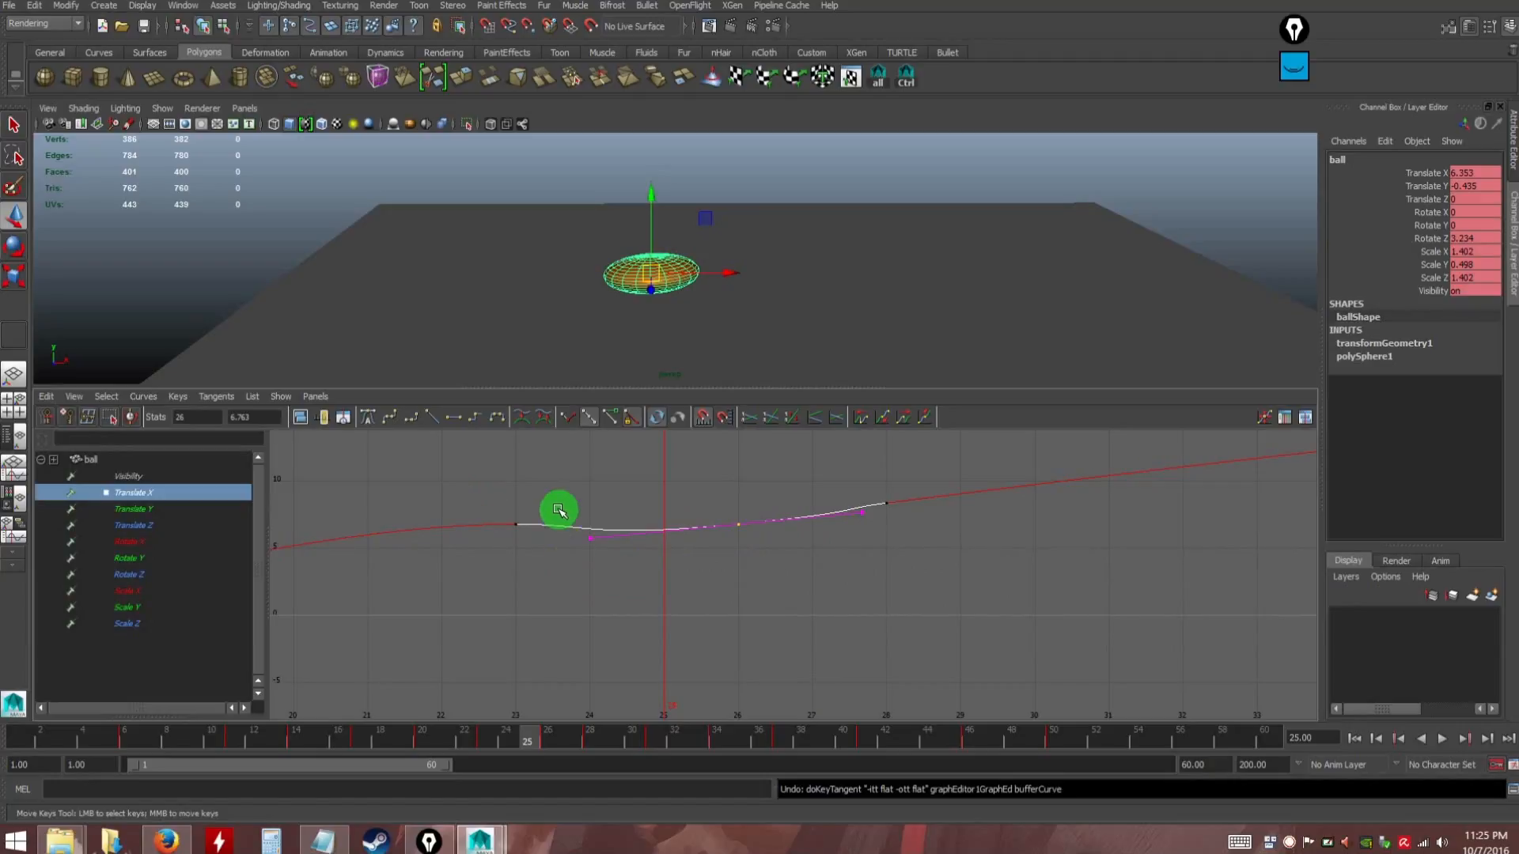
drag(575, 500, 593, 560)
mouse_move(586, 535)
middle_down()
mouse_move(620, 536)
mouse_move(596, 536)
middle_up()
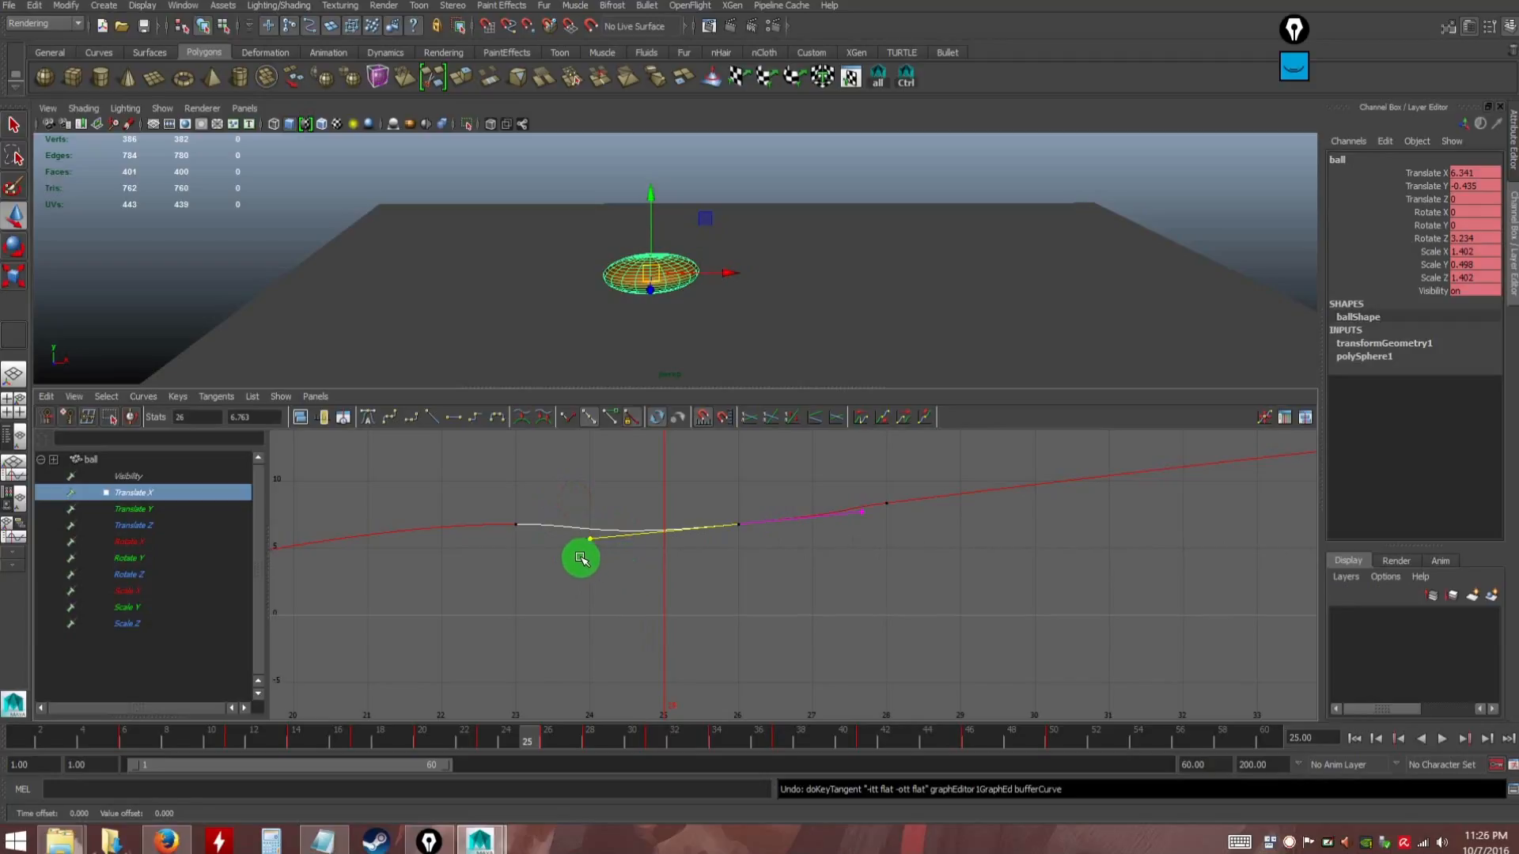
middle_drag(601, 537, 879, 515)
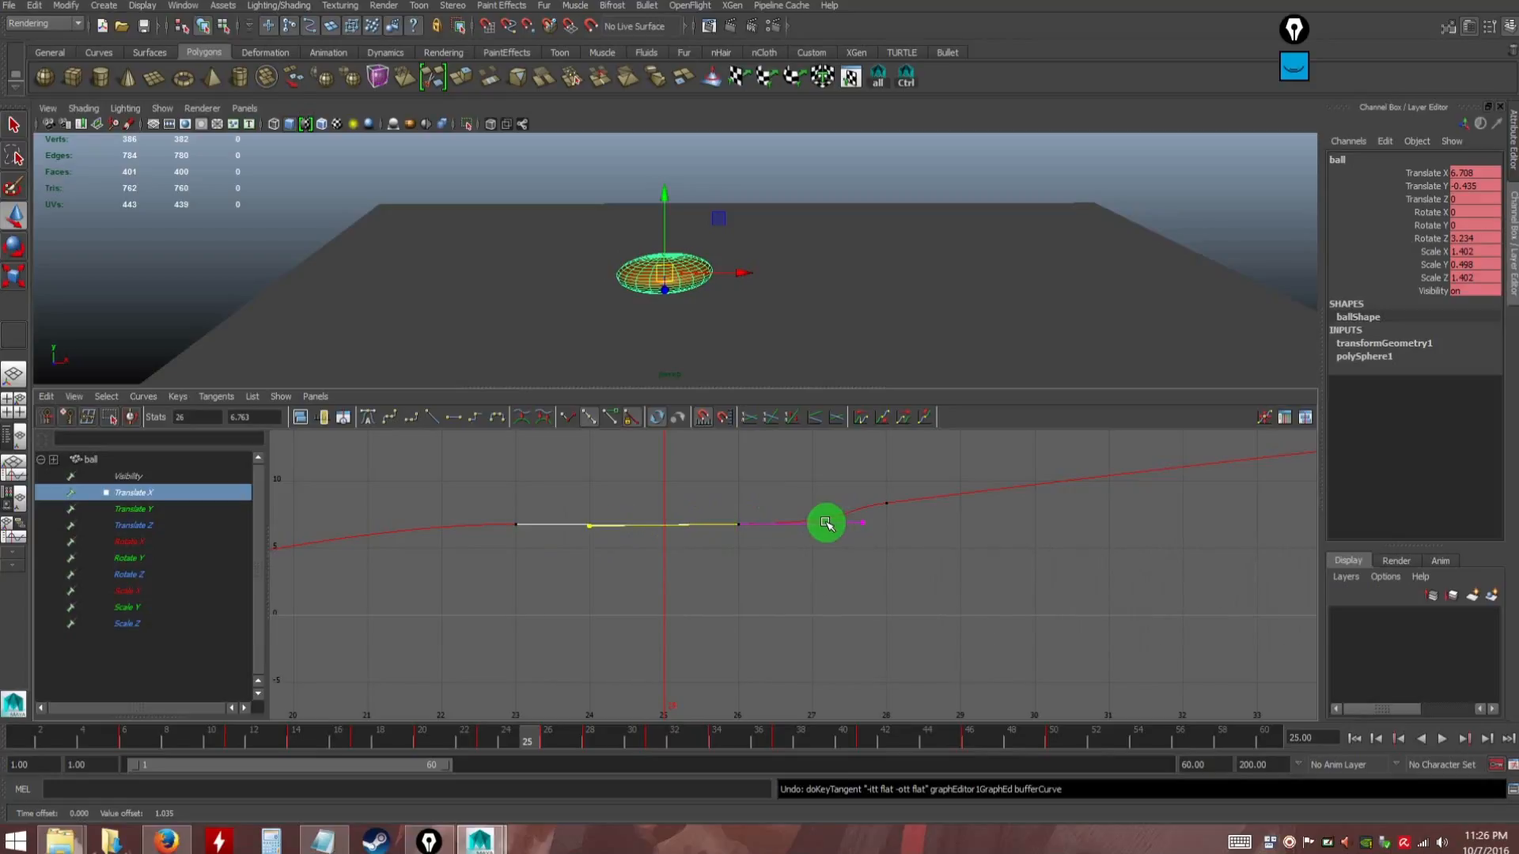
Undo the last tangent edit on the Translate X key at frame 26 and clear the key selection
key(ctrl)
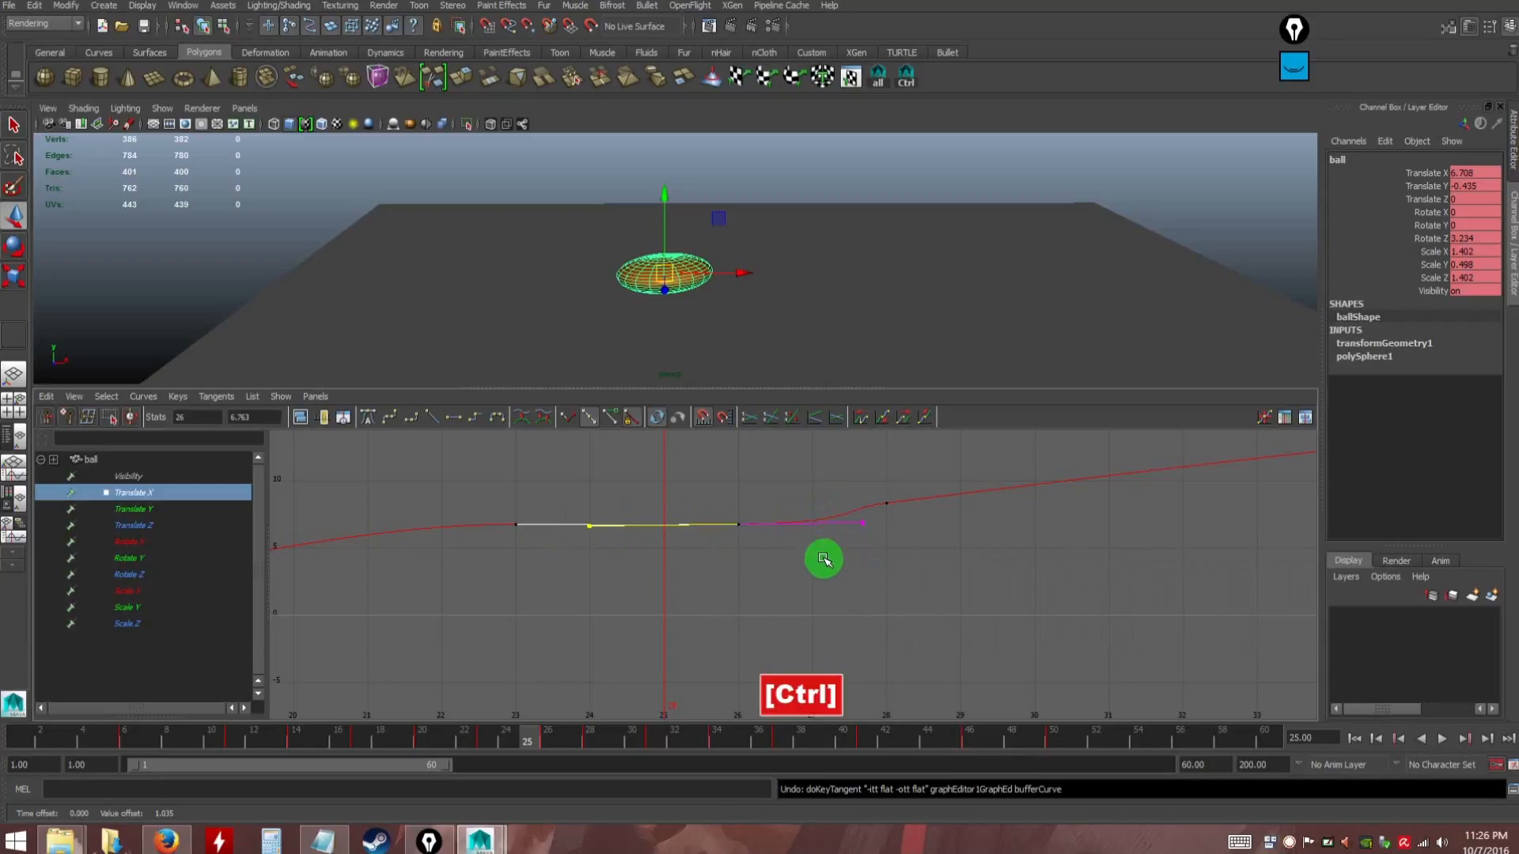
key(ctrl+z)
click(795, 562)
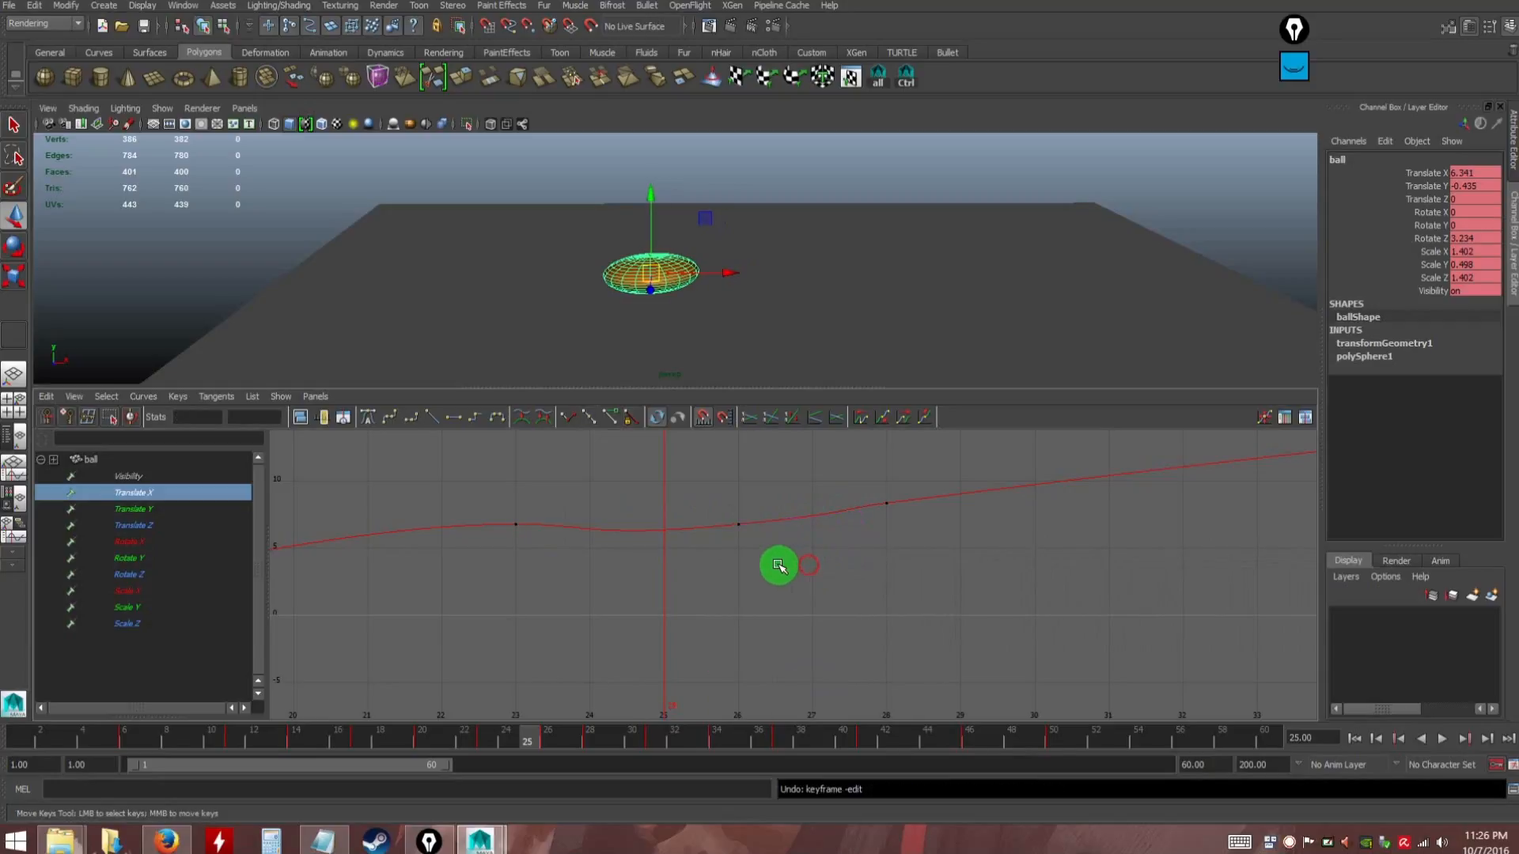
Break the tangents of the Translate X key at frame 26
drag(714, 494, 761, 555)
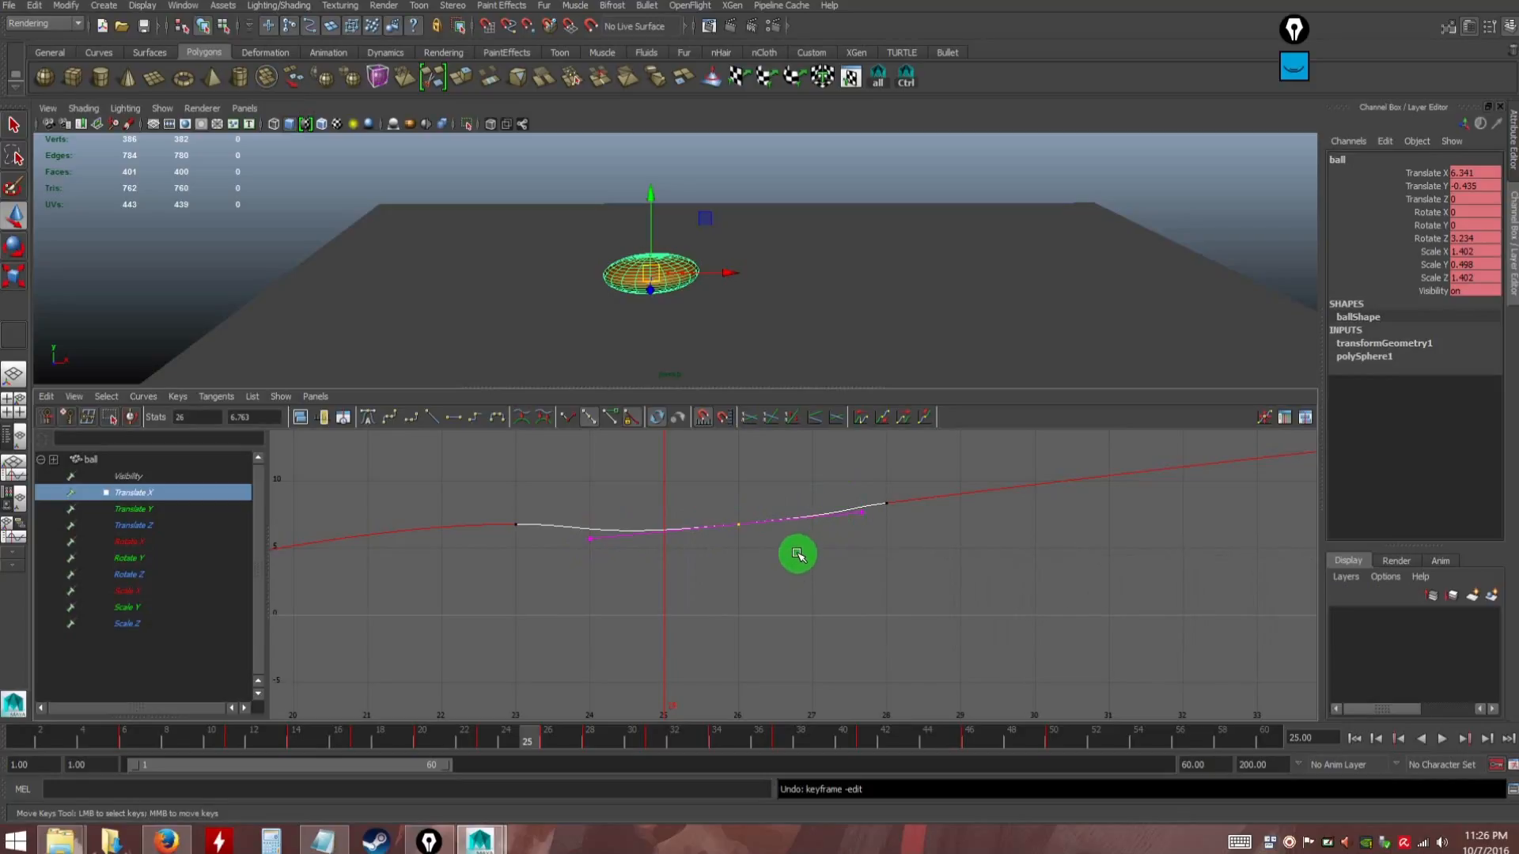
click(754, 560)
drag(717, 490, 769, 549)
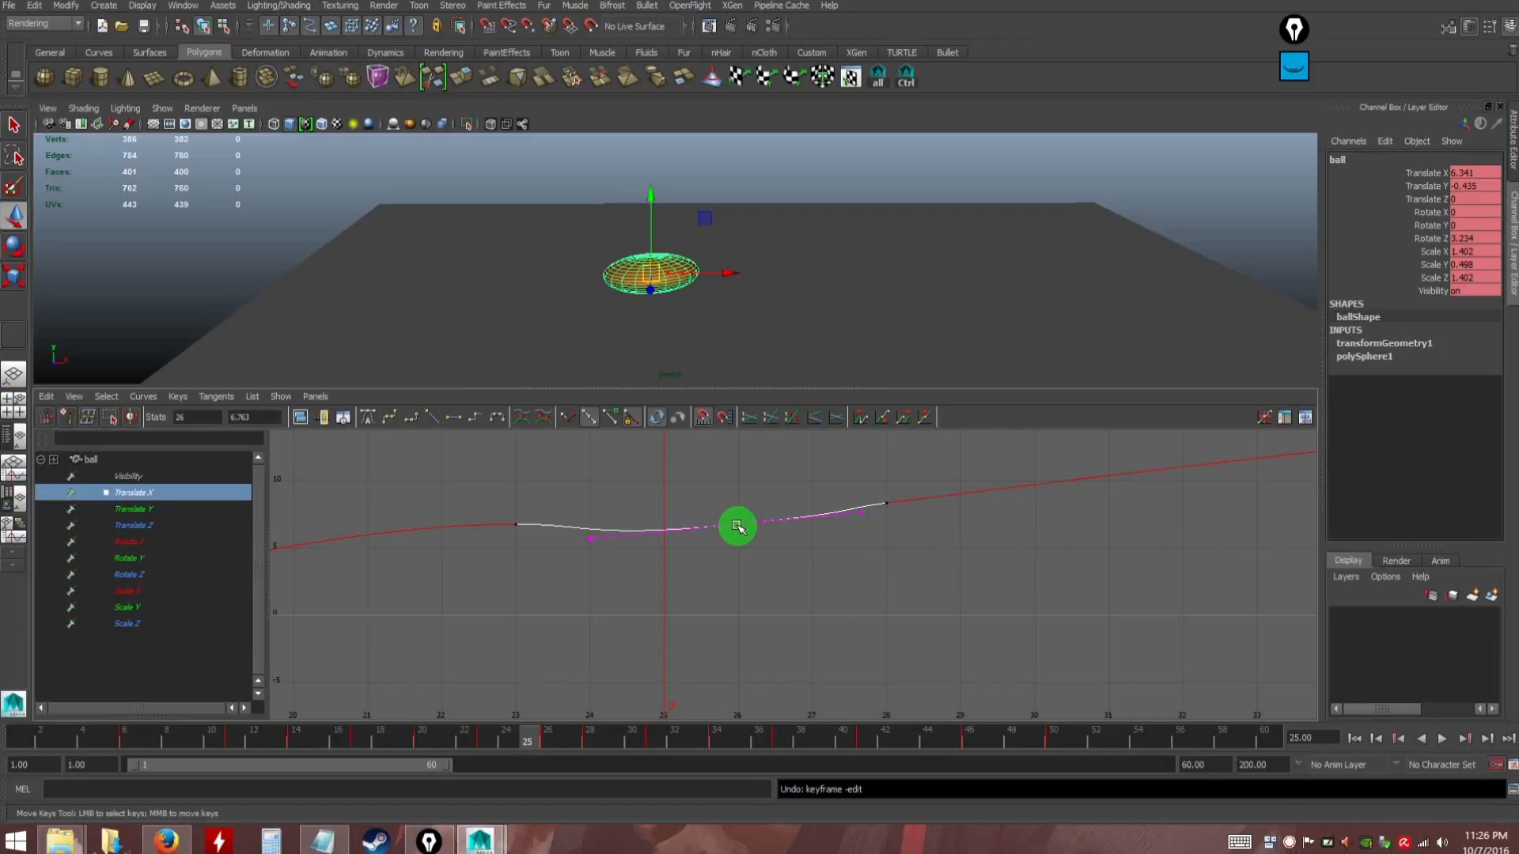
right_click(737, 527)
right_drag(737, 527, 770, 585)
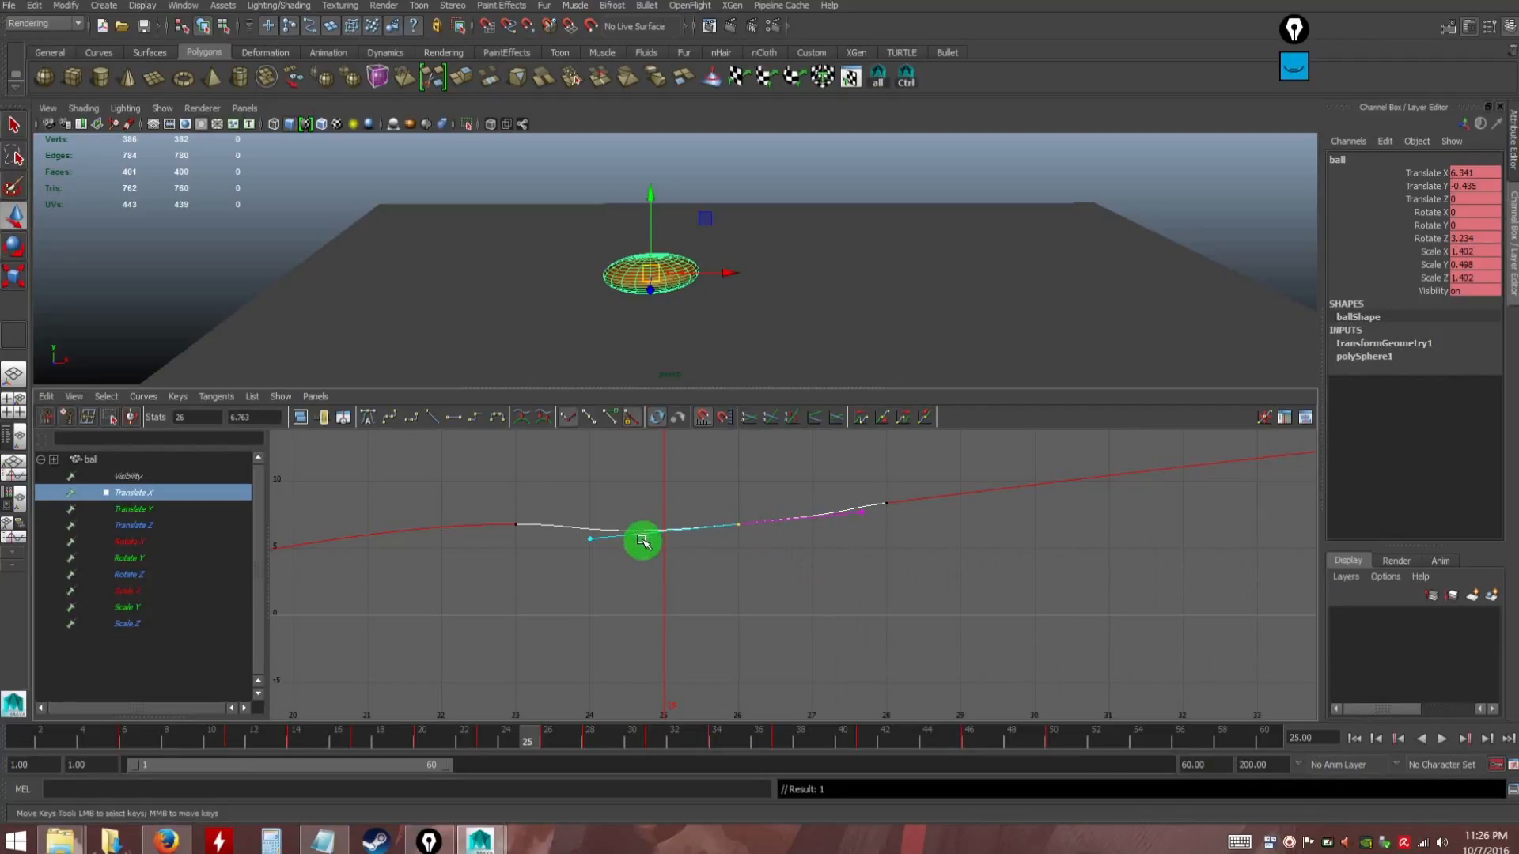
Move the broken in-tangent of the frame 26 Translate X key until the curve runs level from frame 23
click(717, 553)
click(732, 525)
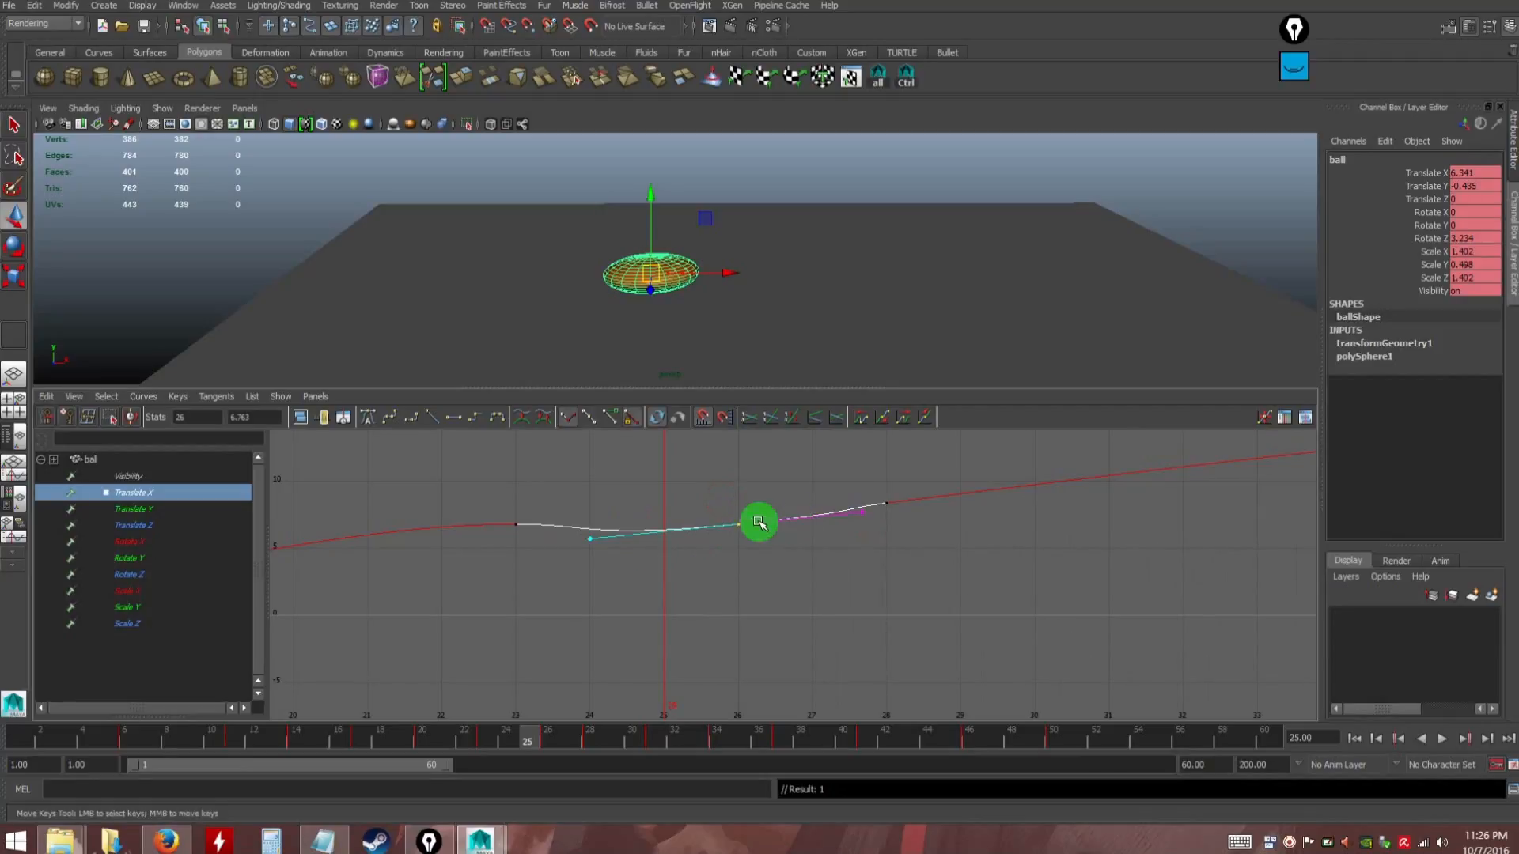
mouse_move(842, 484)
mouse_down()
mouse_move(864, 544)
mouse_move(864, 517)
mouse_up()
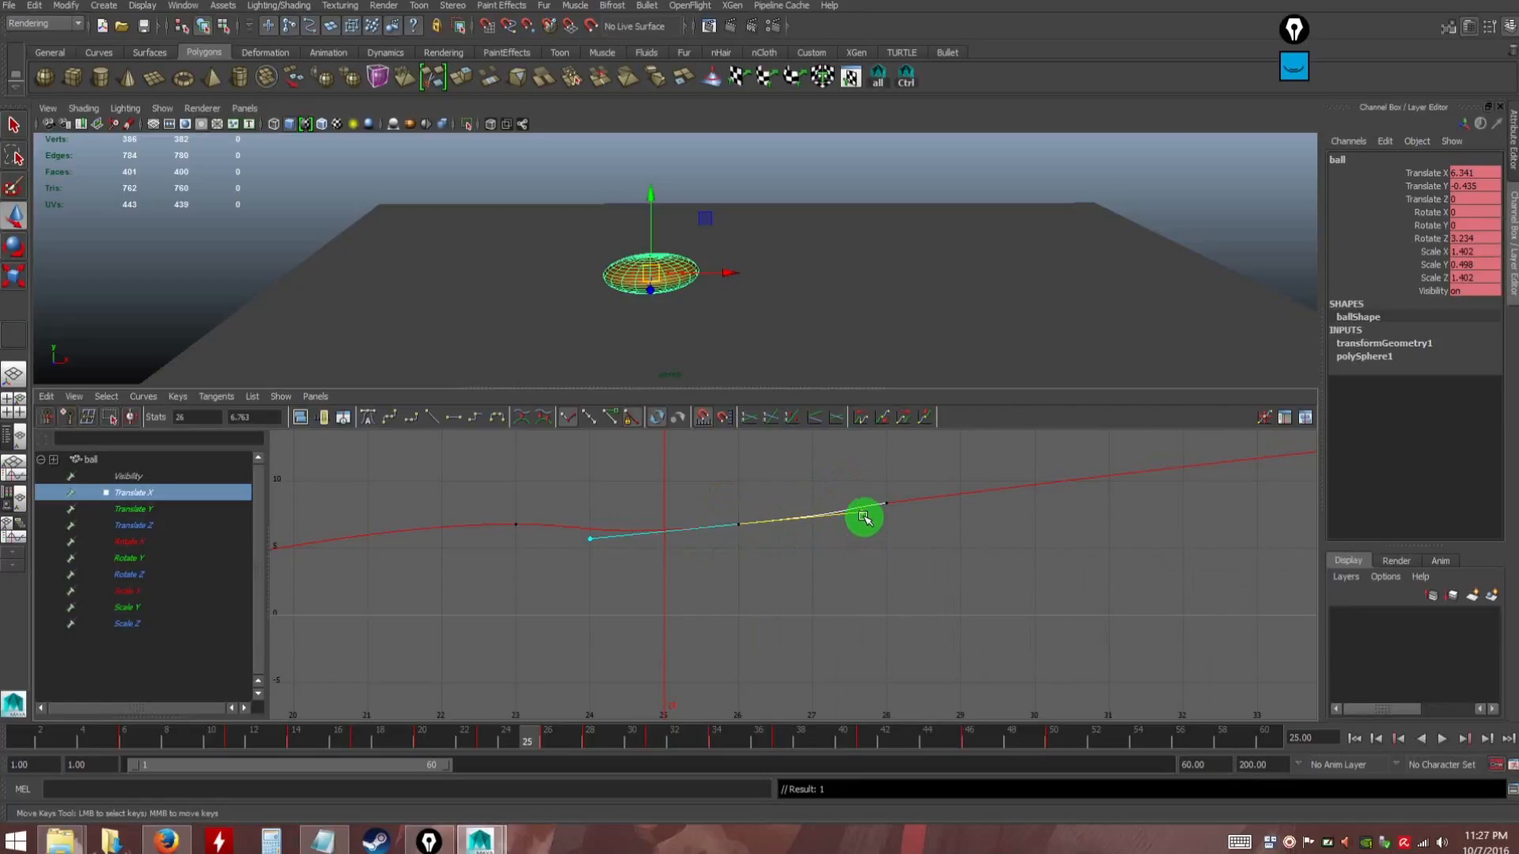
middle_drag(860, 515, 773, 514)
drag(575, 512, 586, 542)
middle_drag(587, 543, 529, 558)
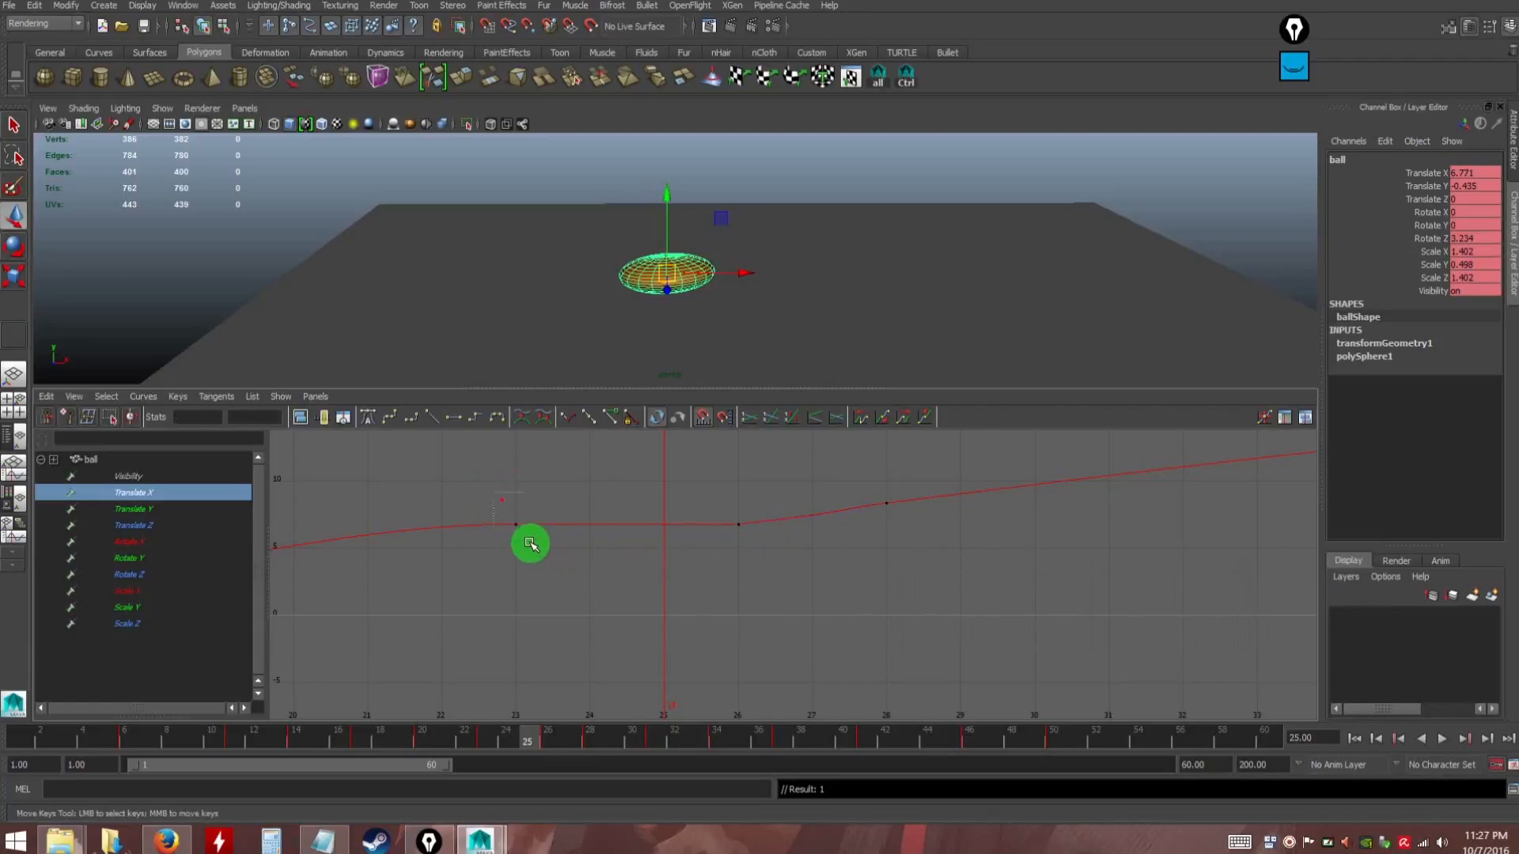
Check the Translate X keys at frames 23 and 26, clear the selection, and scrub back to frame 24
click(511, 527)
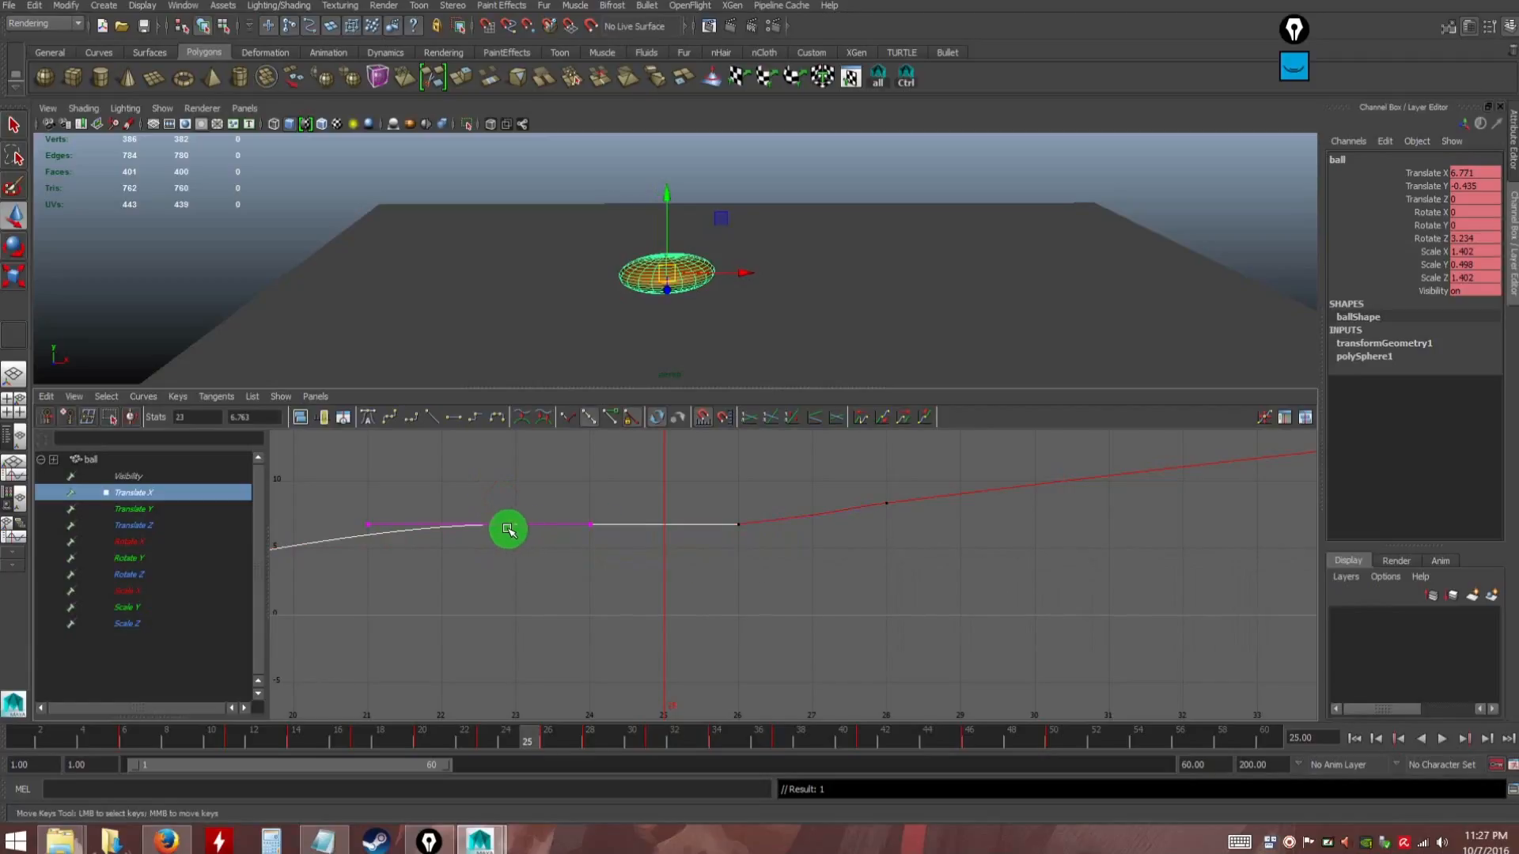
click(739, 522)
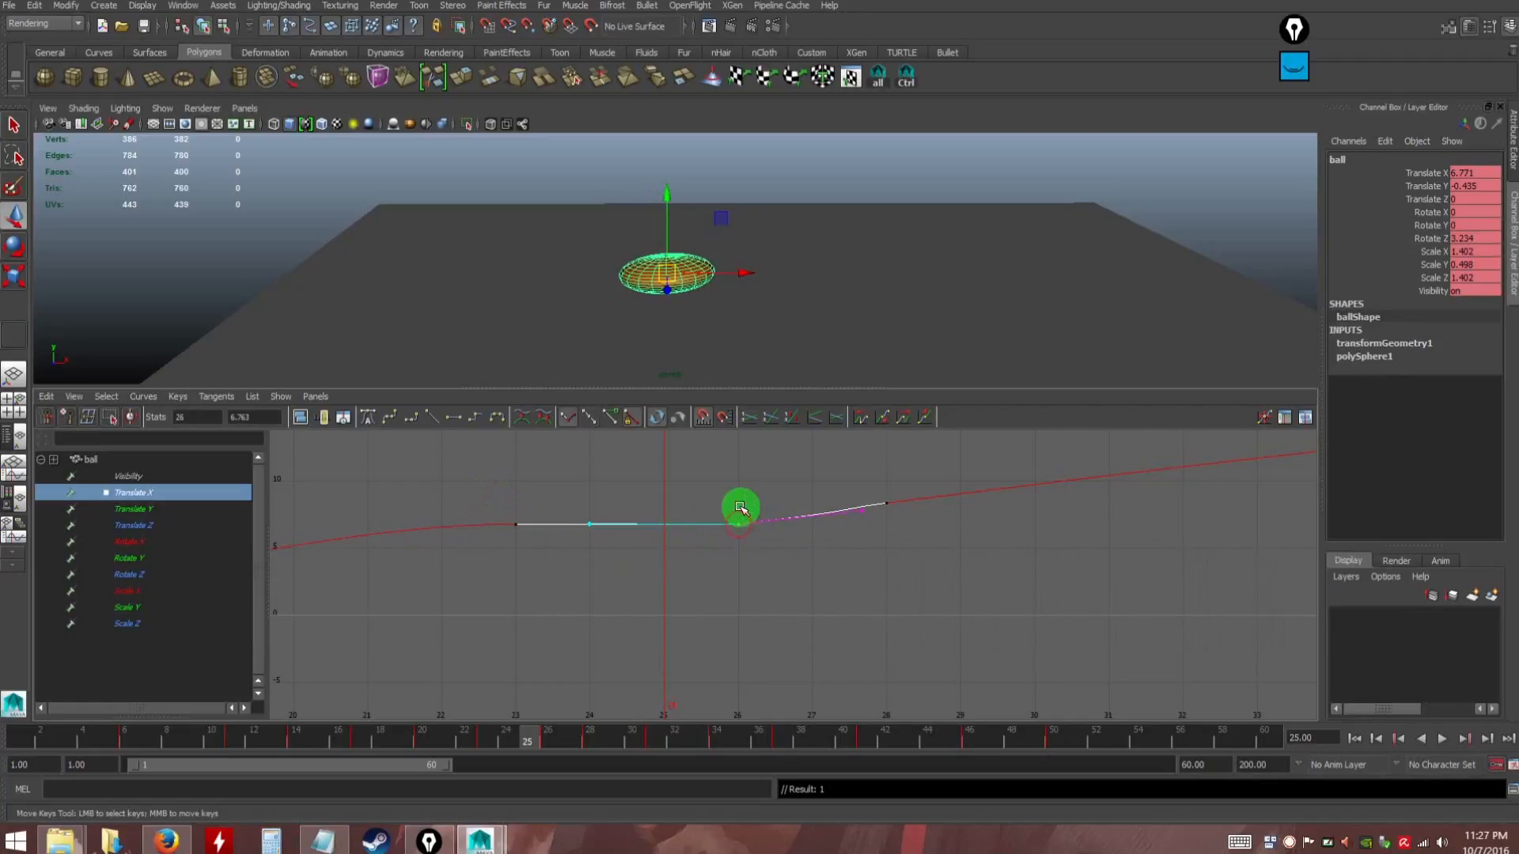
click(572, 549)
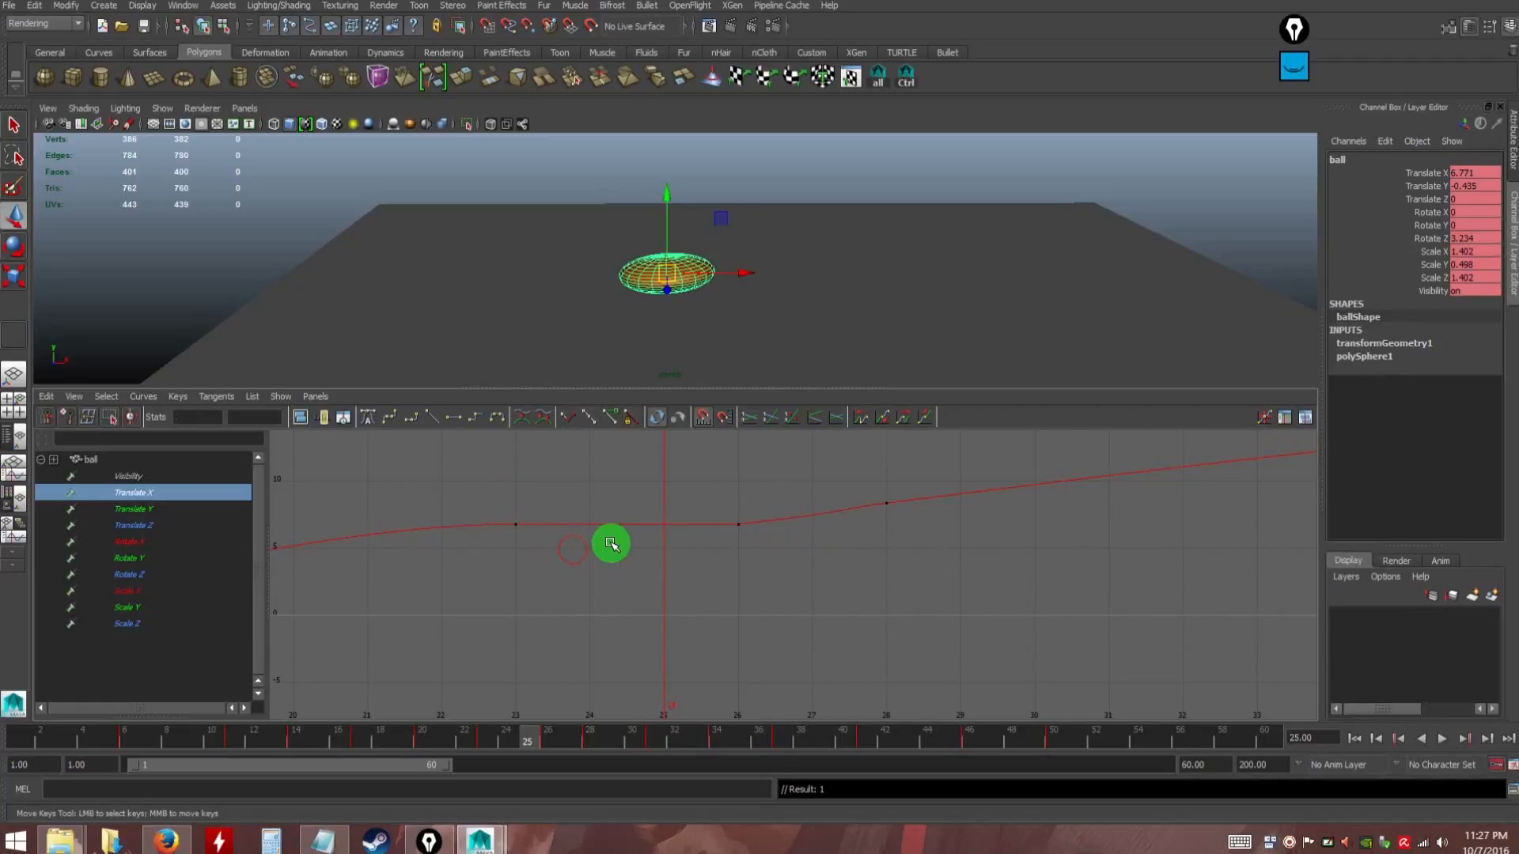
key(k)
drag(667, 529, 617, 541)
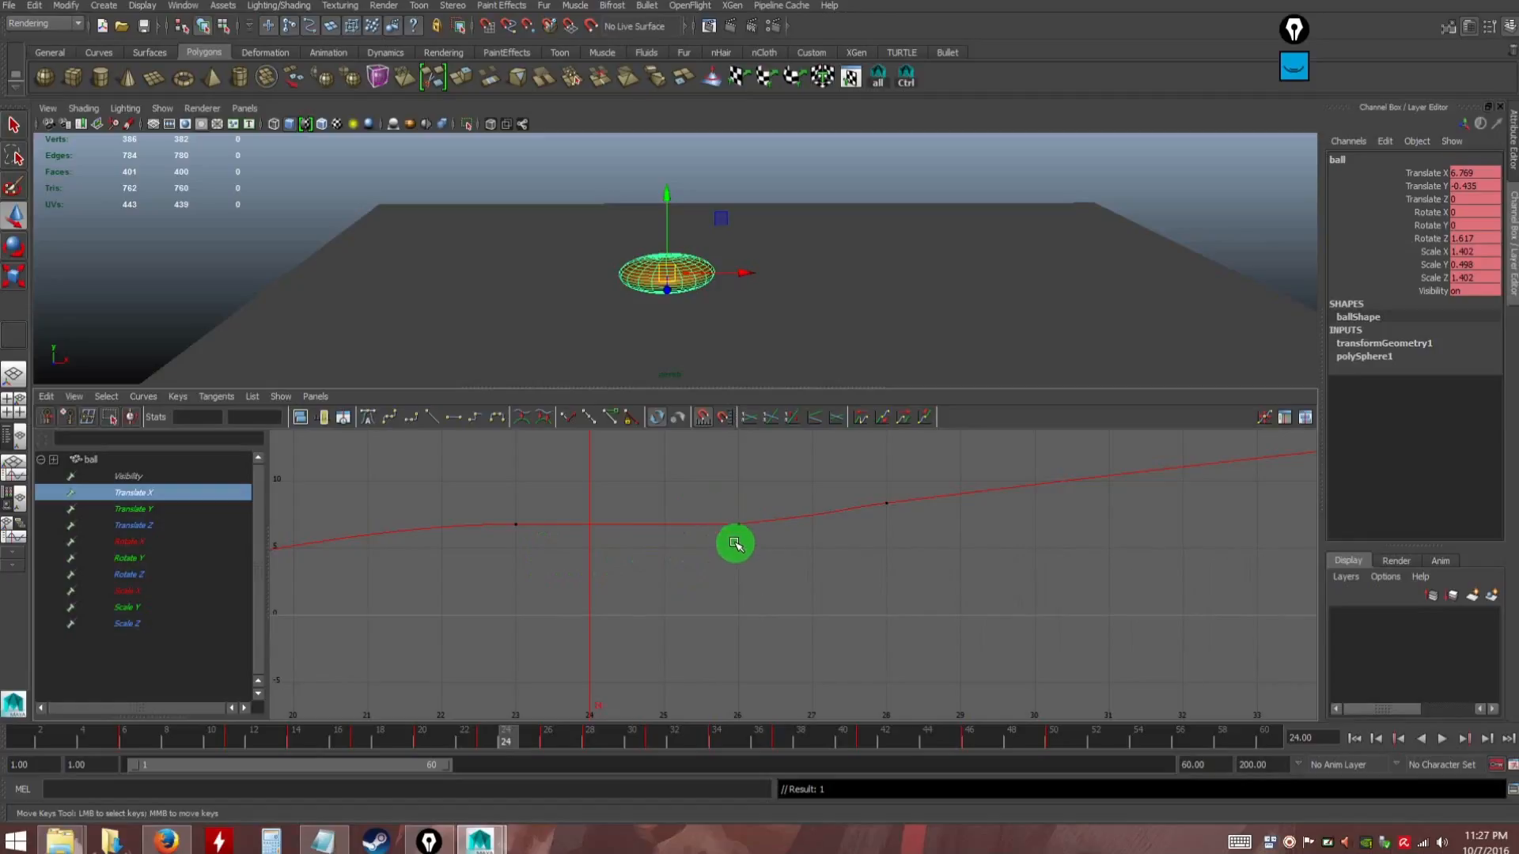
Reselect the in-tangent handle of the frame 26 Translate X key, swing it upward, and settle it back to nearly level
drag(723, 487, 757, 558)
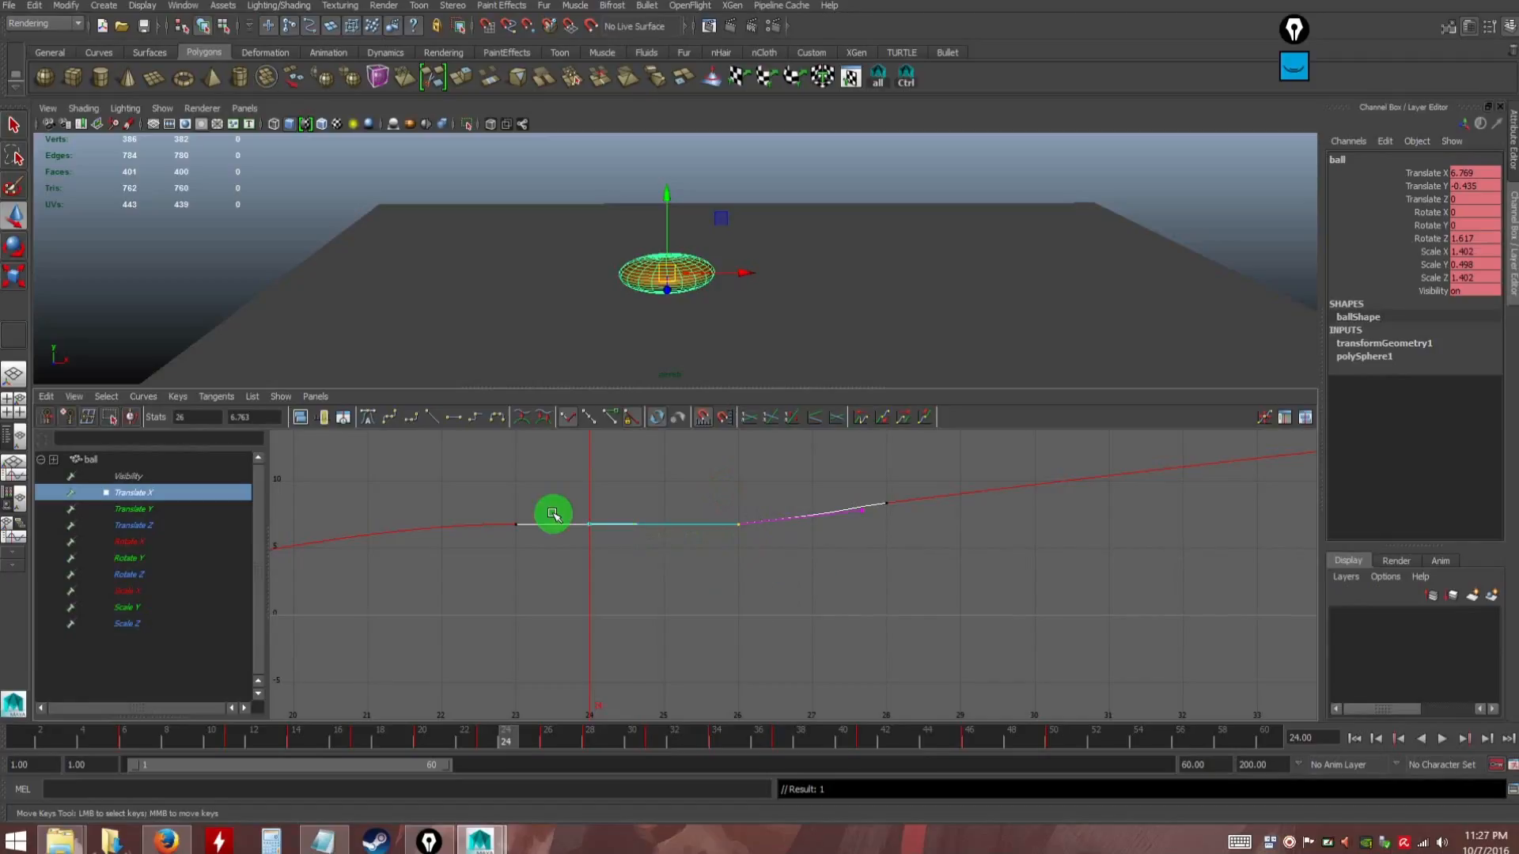
drag(562, 483, 615, 572)
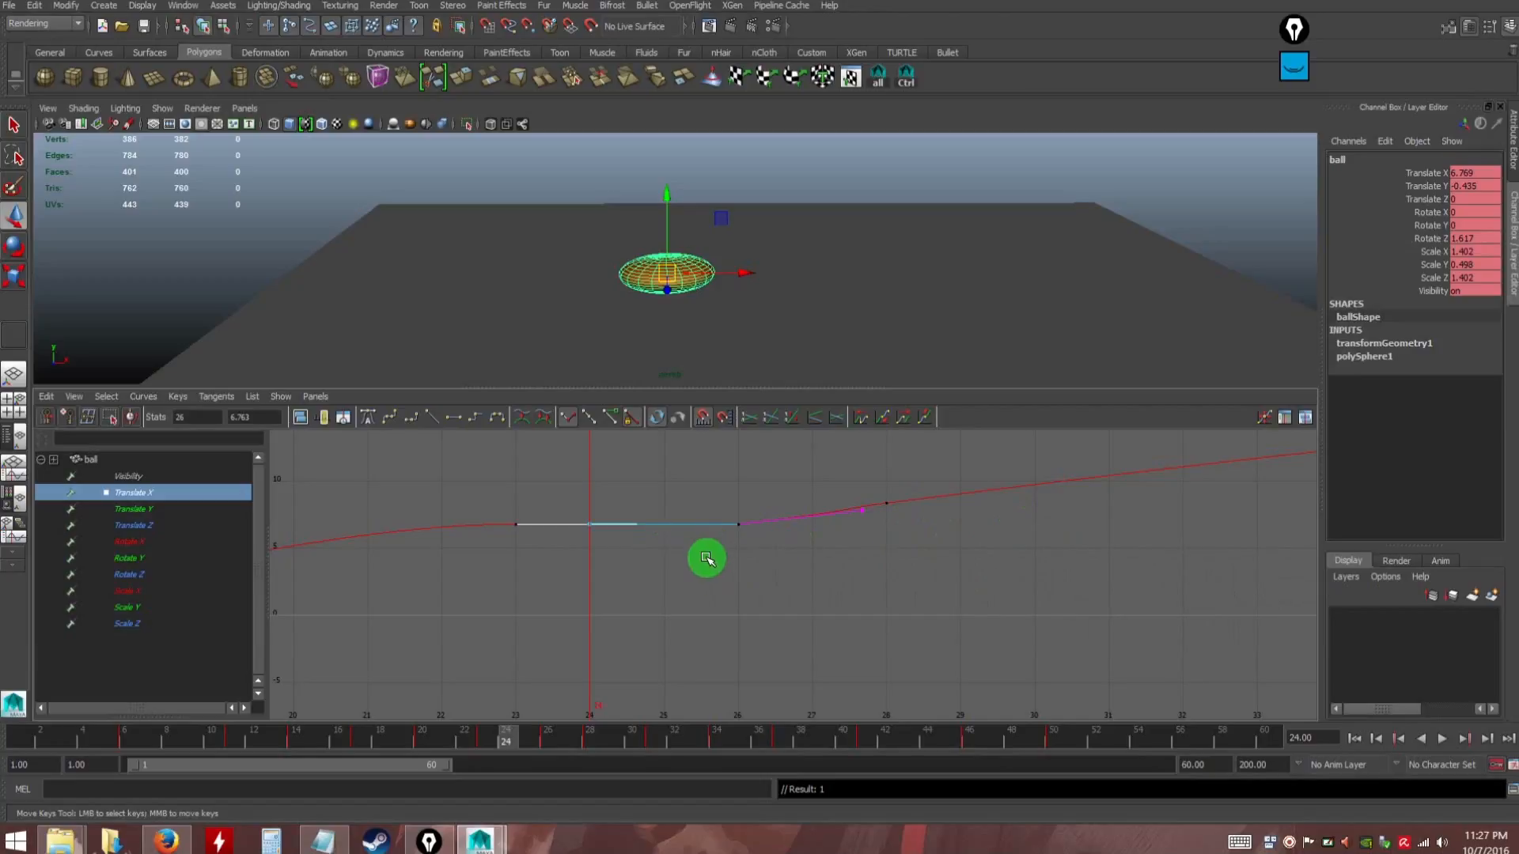
drag(556, 494, 621, 562)
click(671, 581)
drag(733, 497, 776, 568)
click(589, 531)
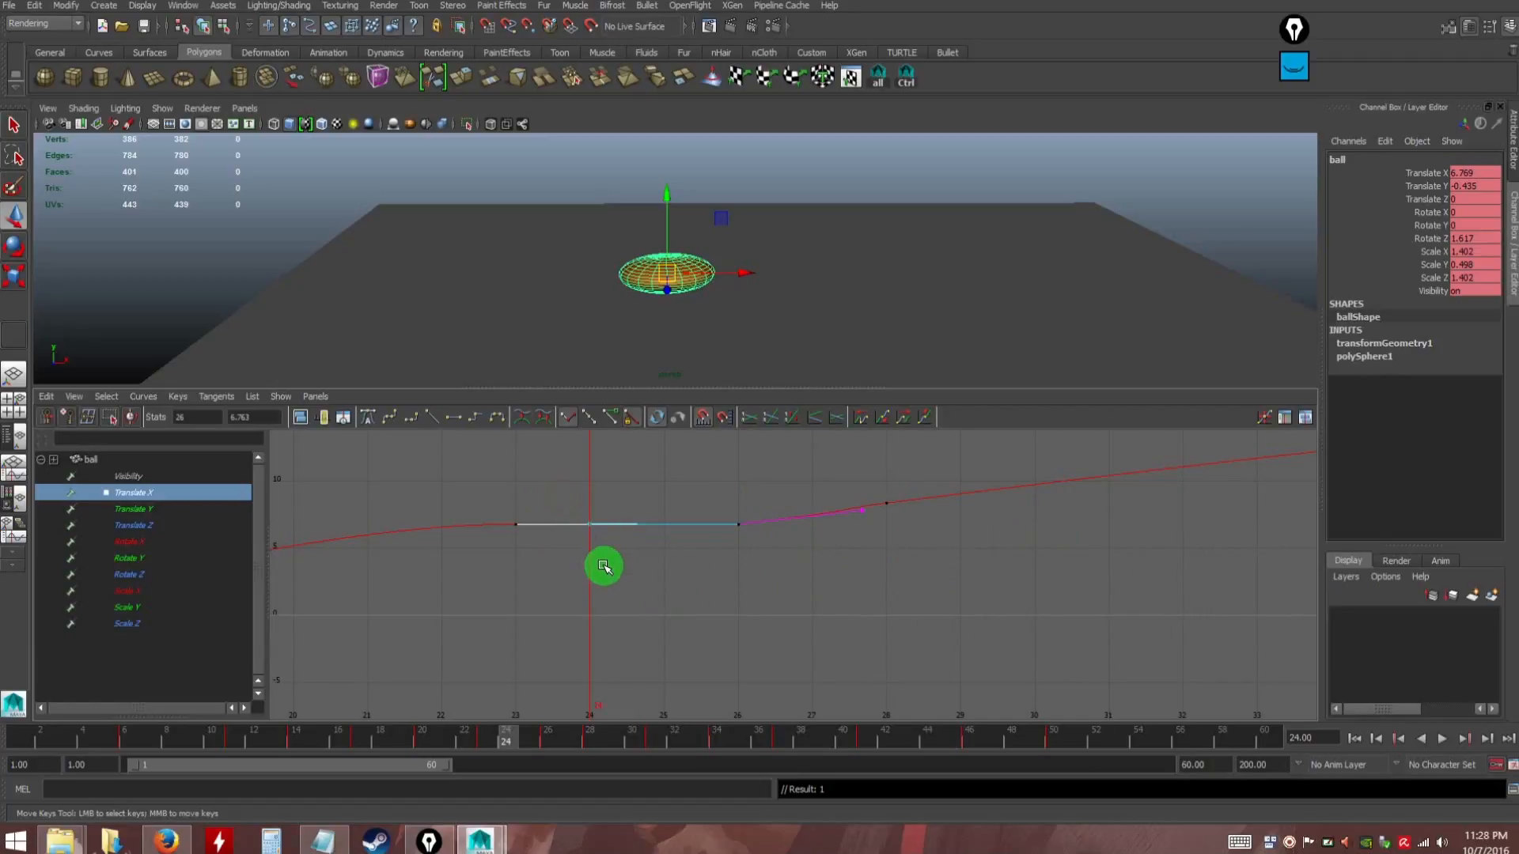
click(738, 525)
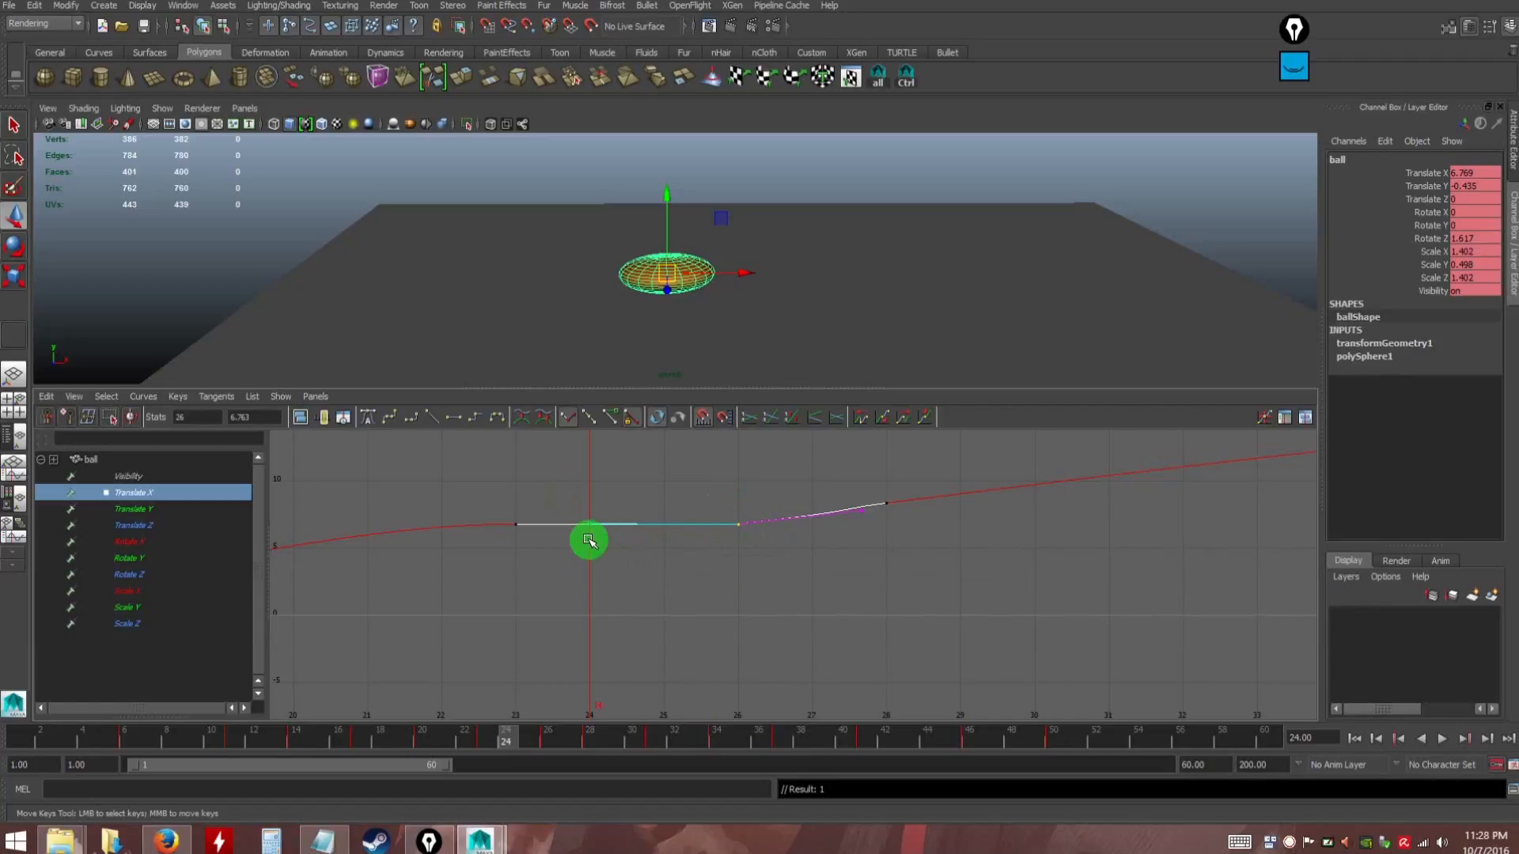
mouse_move(593, 526)
middle_down()
mouse_move(593, 491)
mouse_move(581, 527)
mouse_move(591, 506)
middle_up()
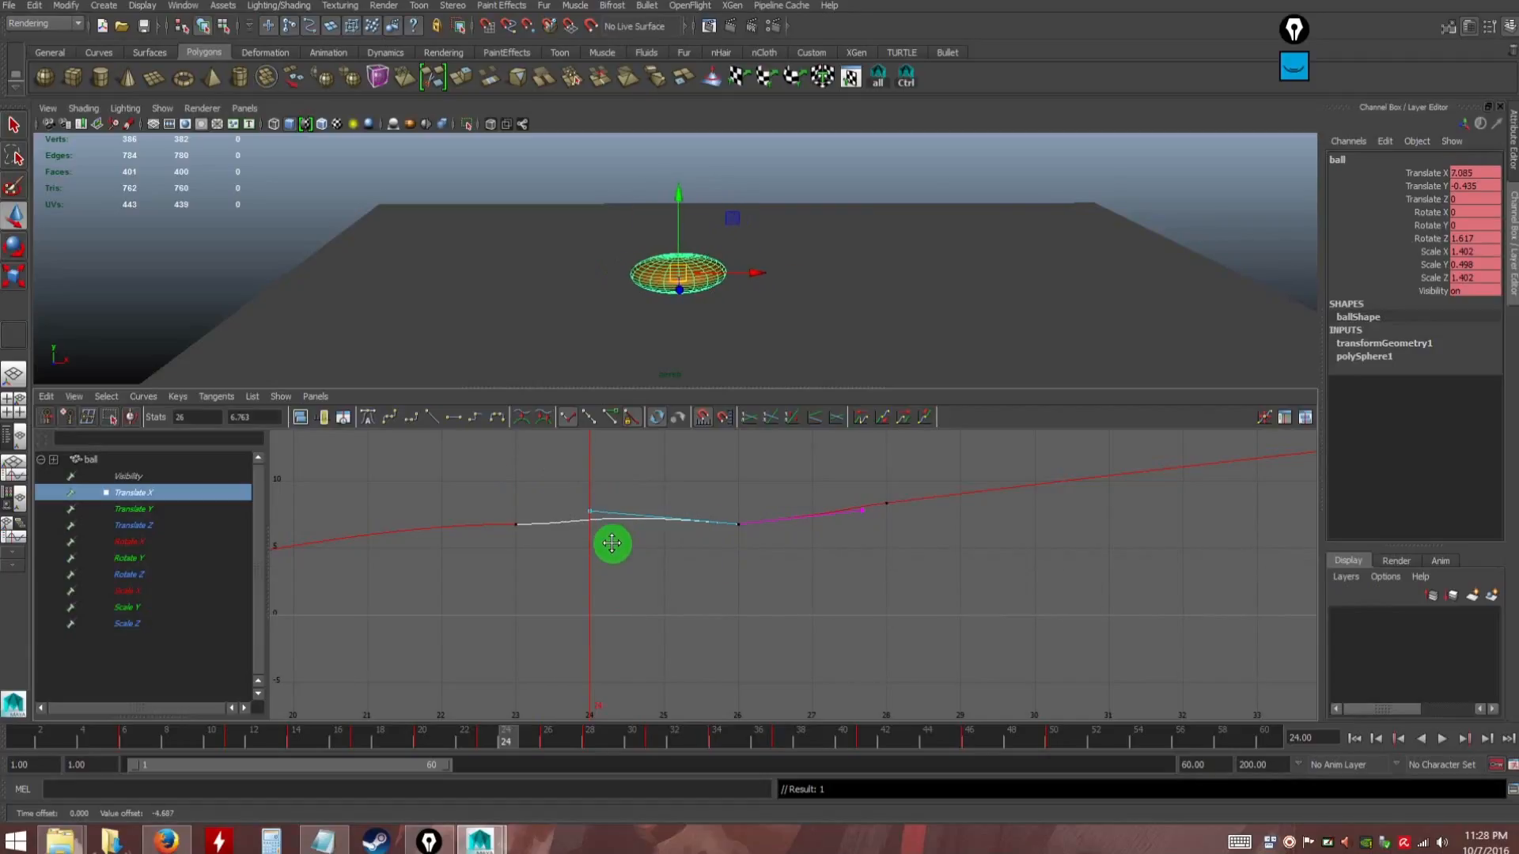
mouse_move(613, 544)
mouse_down()
mouse_move(610, 504)
mouse_move(624, 558)
mouse_up()
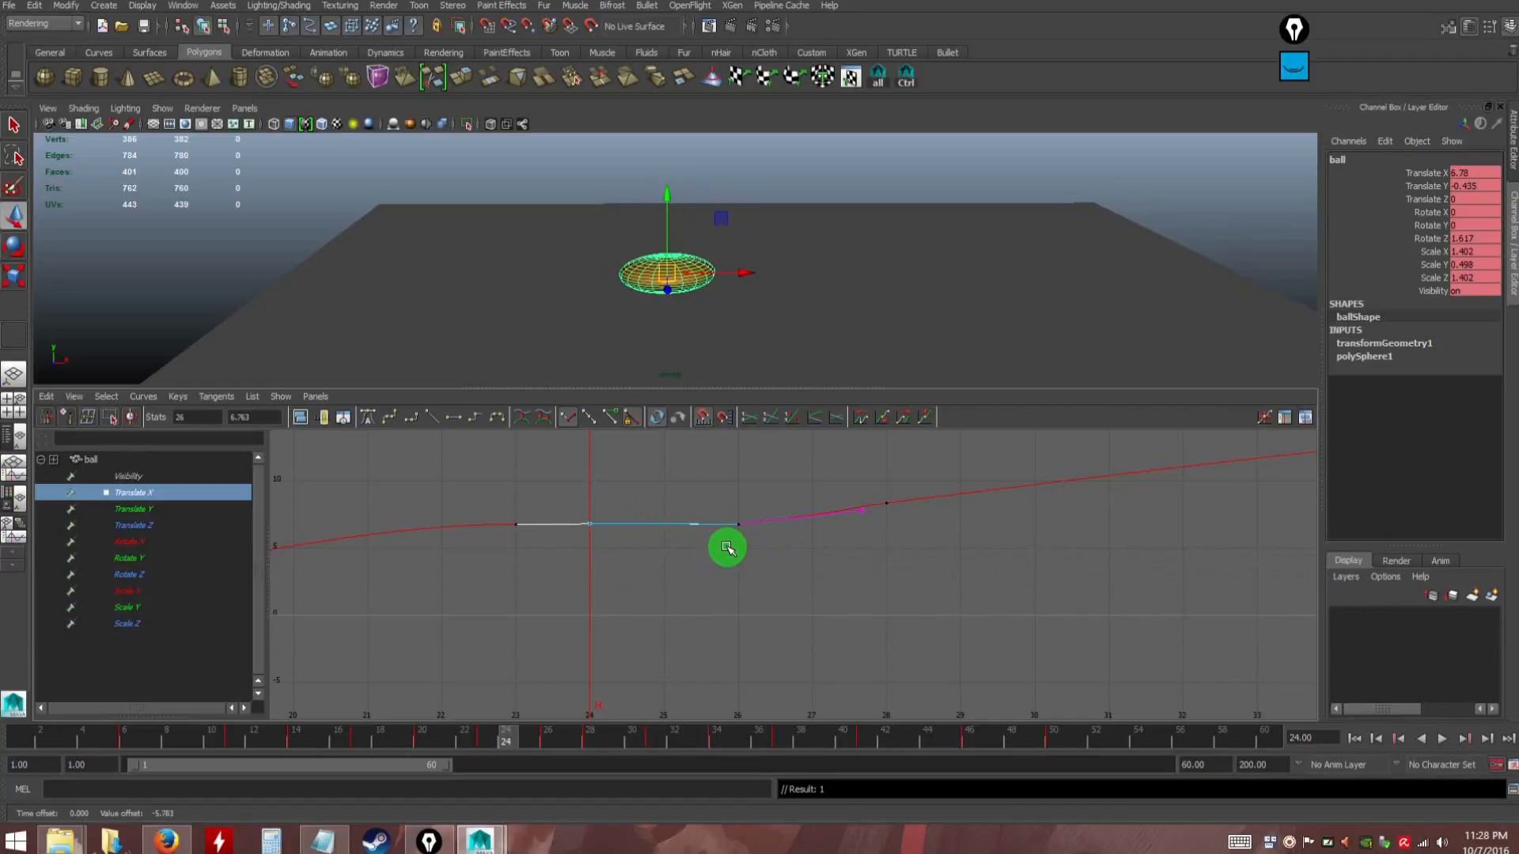
mouse_move(591, 528)
mouse_down()
mouse_move(596, 512)
mouse_move(610, 526)
mouse_up()
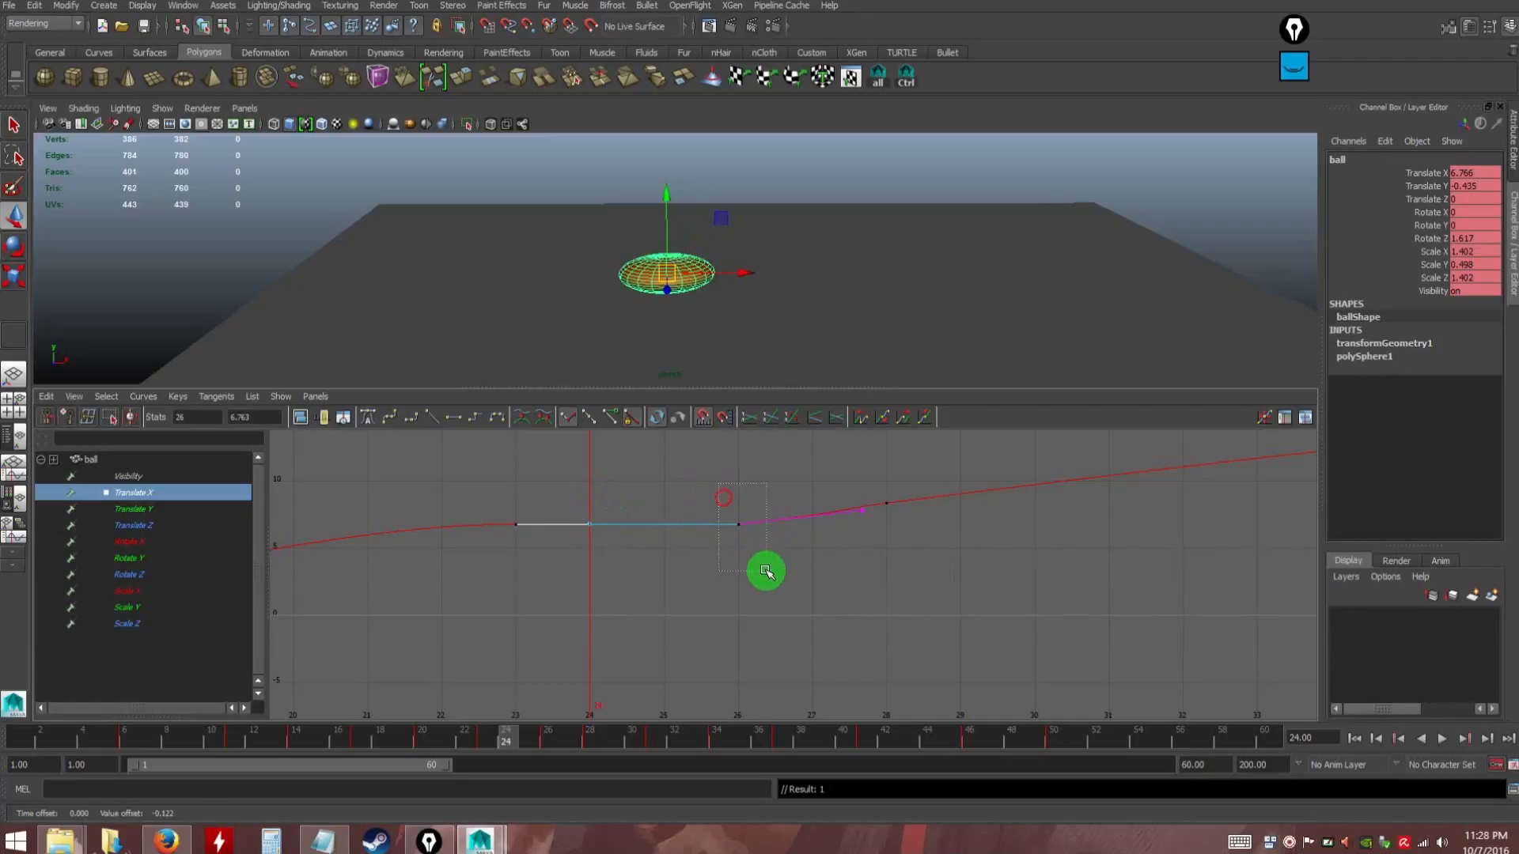
Apply weighted tangents to the Translate X curve and nudge the in-tangent handle of the frame 26 key
click(740, 527)
right_click(741, 527)
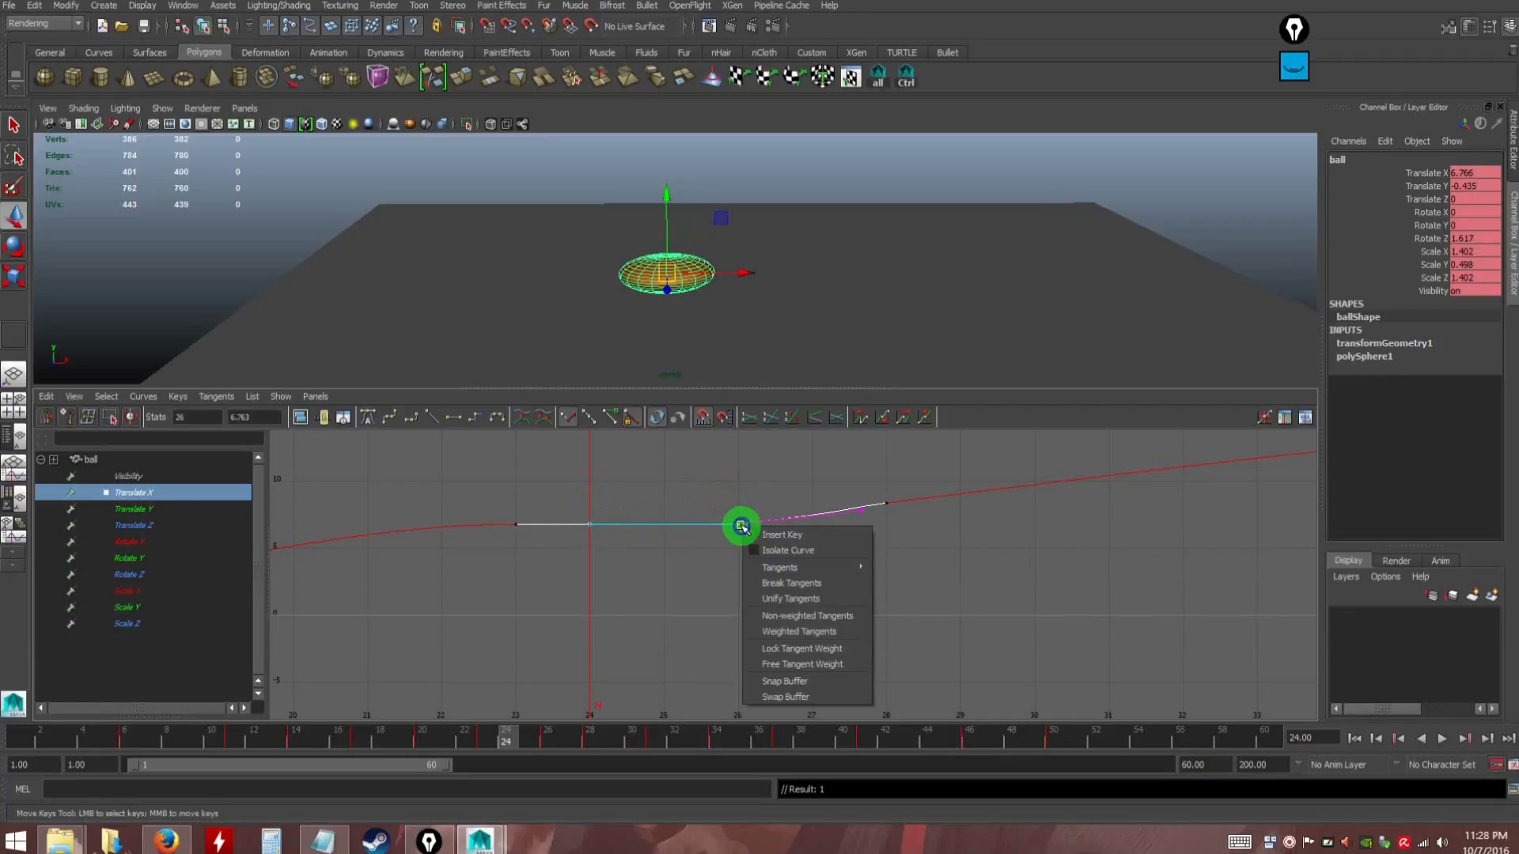
right_drag(742, 527, 783, 633)
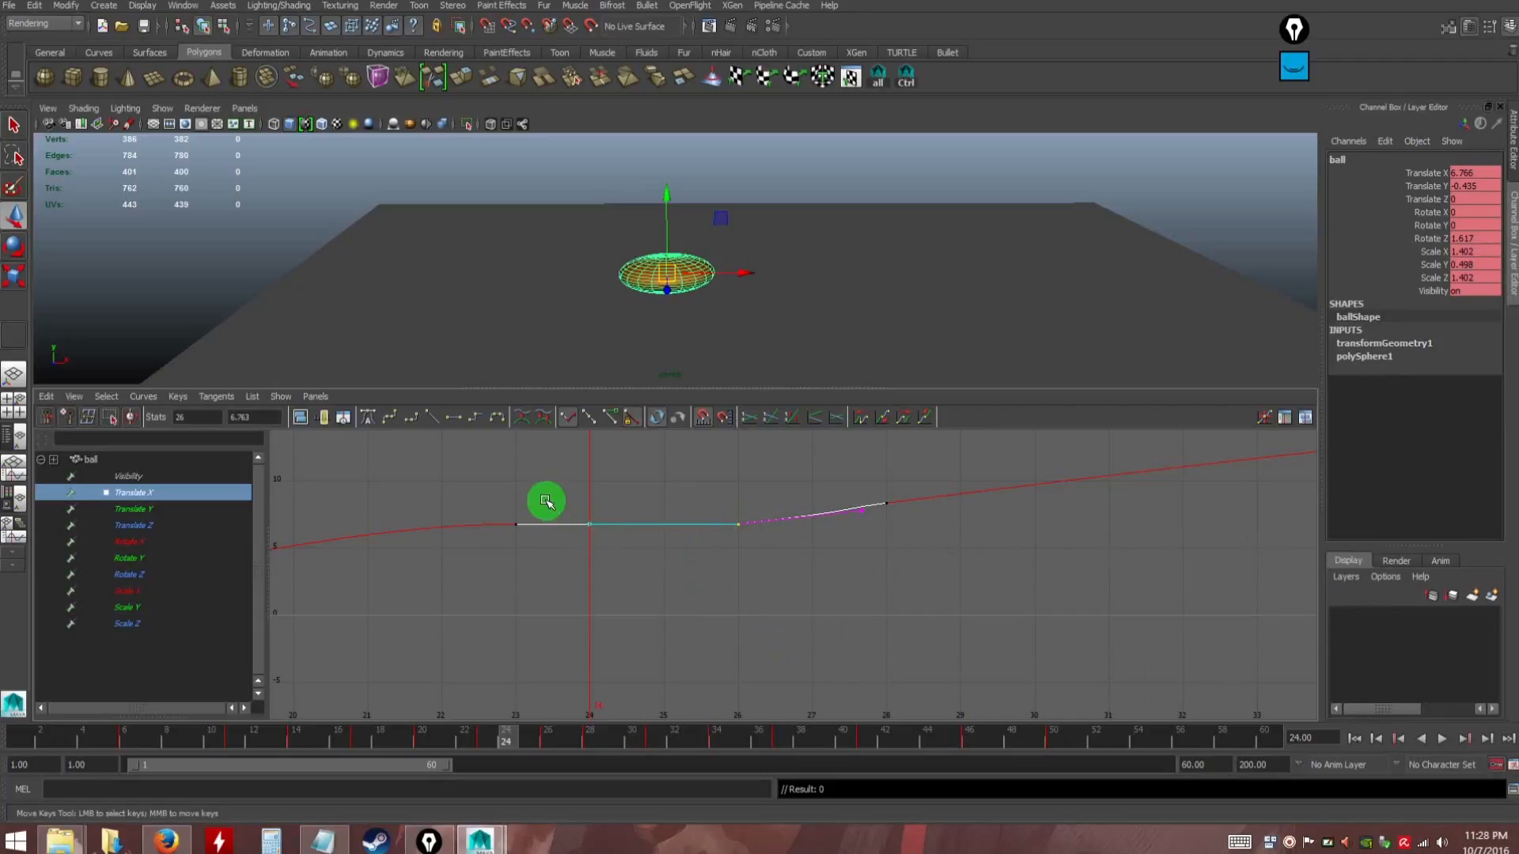
mouse_move(586, 523)
middle_down()
mouse_move(614, 472)
mouse_move(614, 515)
mouse_move(593, 525)
mouse_move(614, 475)
mouse_move(594, 527)
middle_up()
Free the tangent weight of the Translate X key at frame 26
click(736, 526)
right_click(738, 527)
mouse_move(739, 528)
right_down()
mouse_move(814, 570)
mouse_move(789, 639)
right_up()
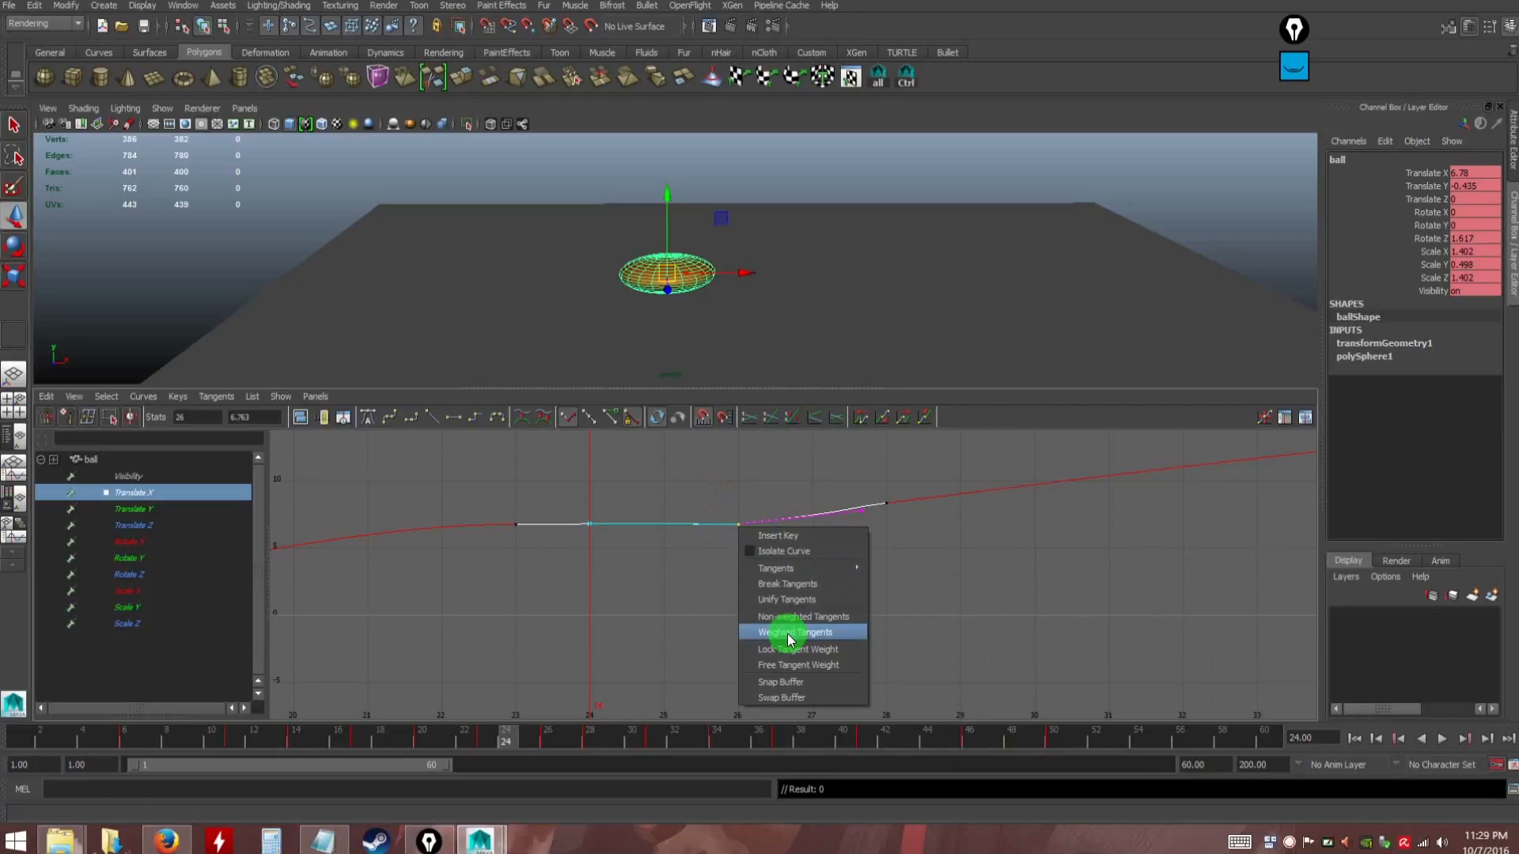
right_drag(788, 639, 780, 668)
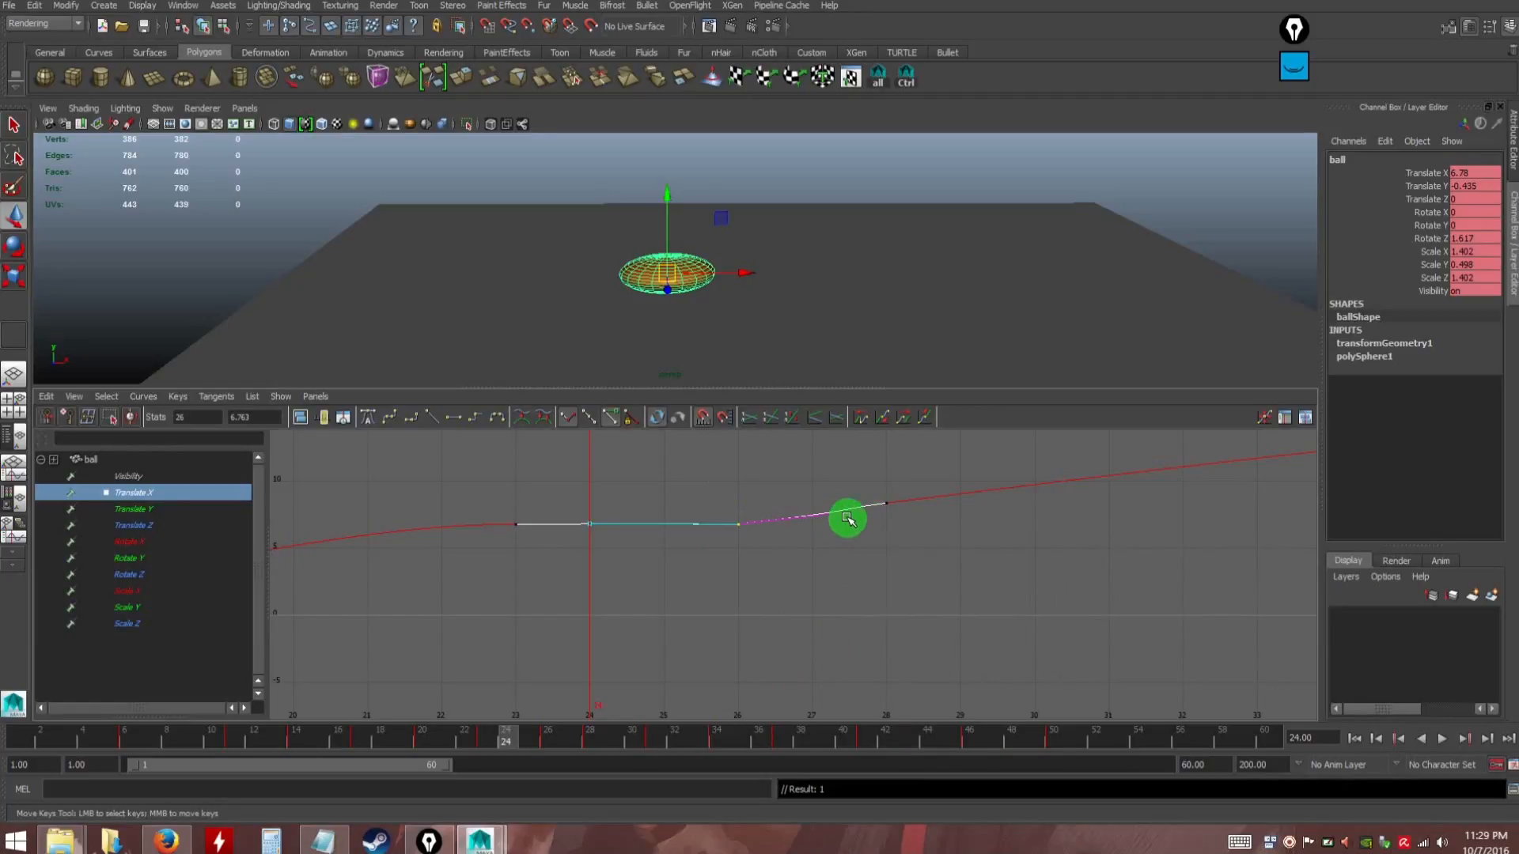
Scrub to frame 23, adjust the freed in-tangent handle of the frame 26 Translate X key toward its key, and clear the selection
key(k)
drag(556, 555, 593, 536)
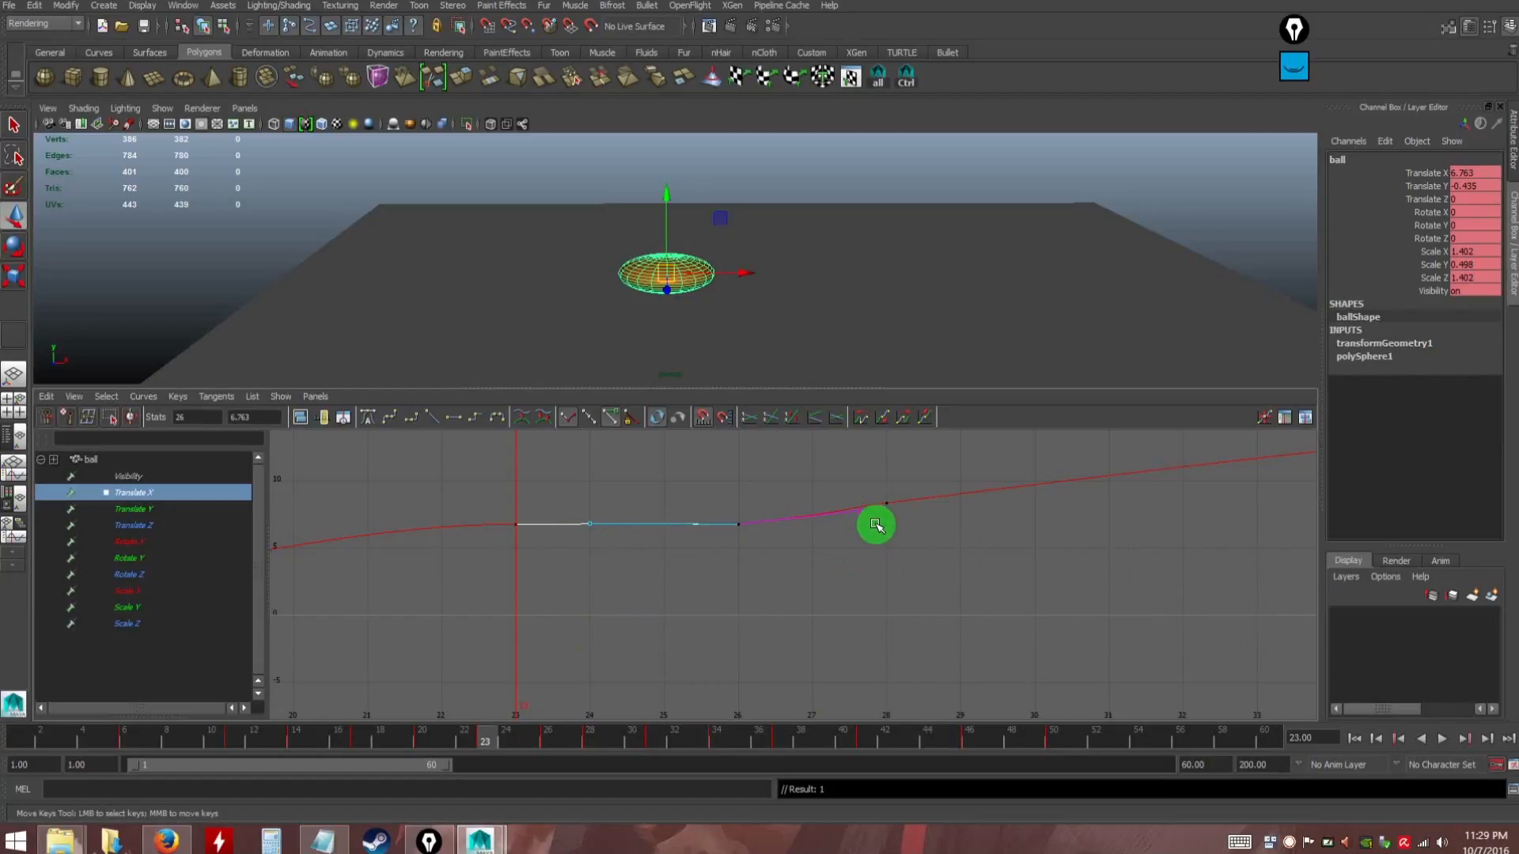
drag(464, 485, 525, 549)
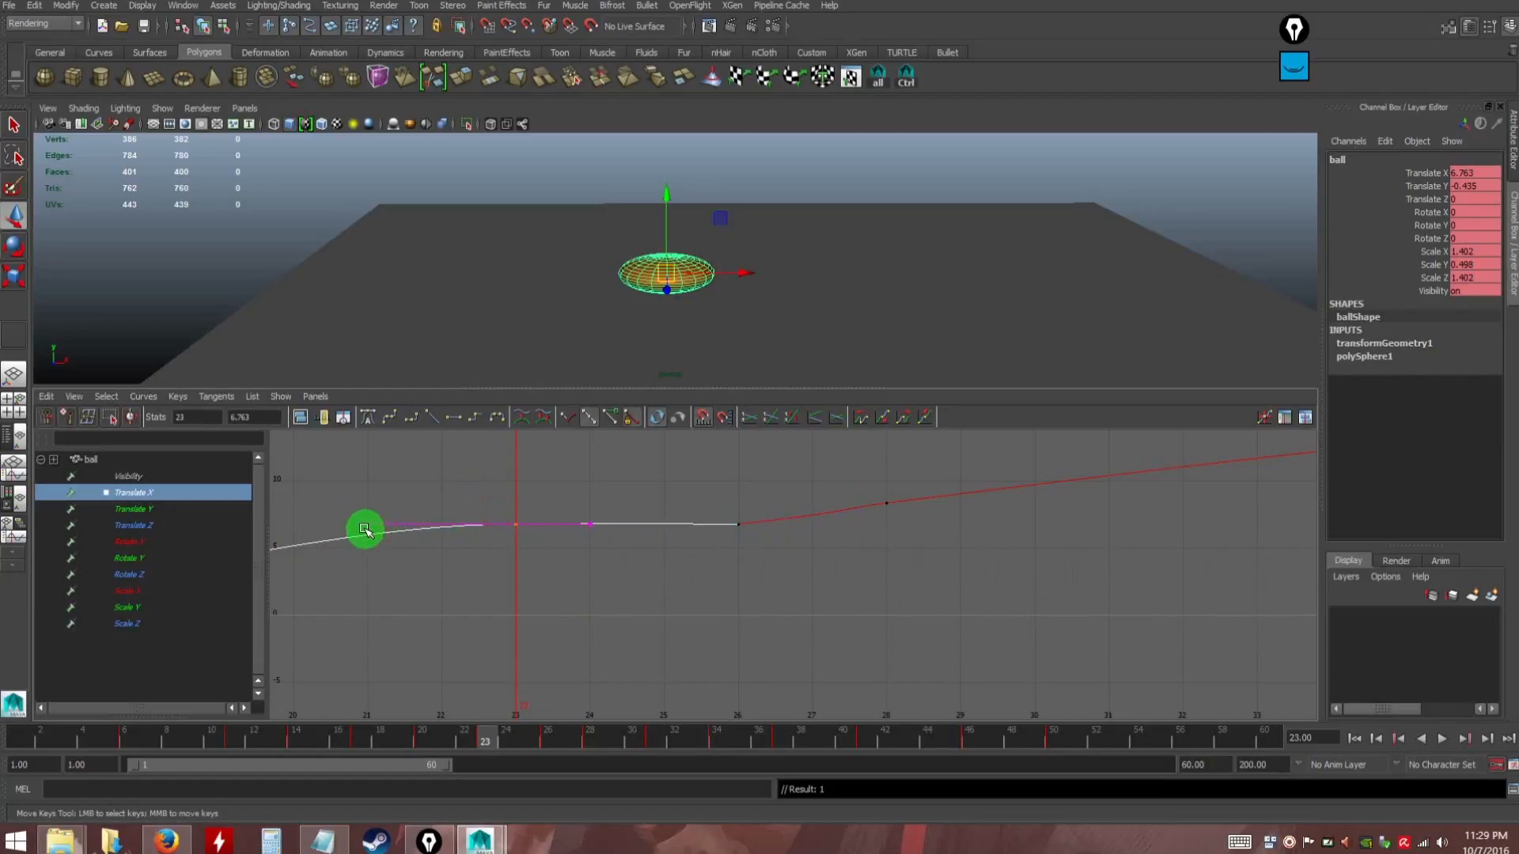
drag(704, 502, 766, 557)
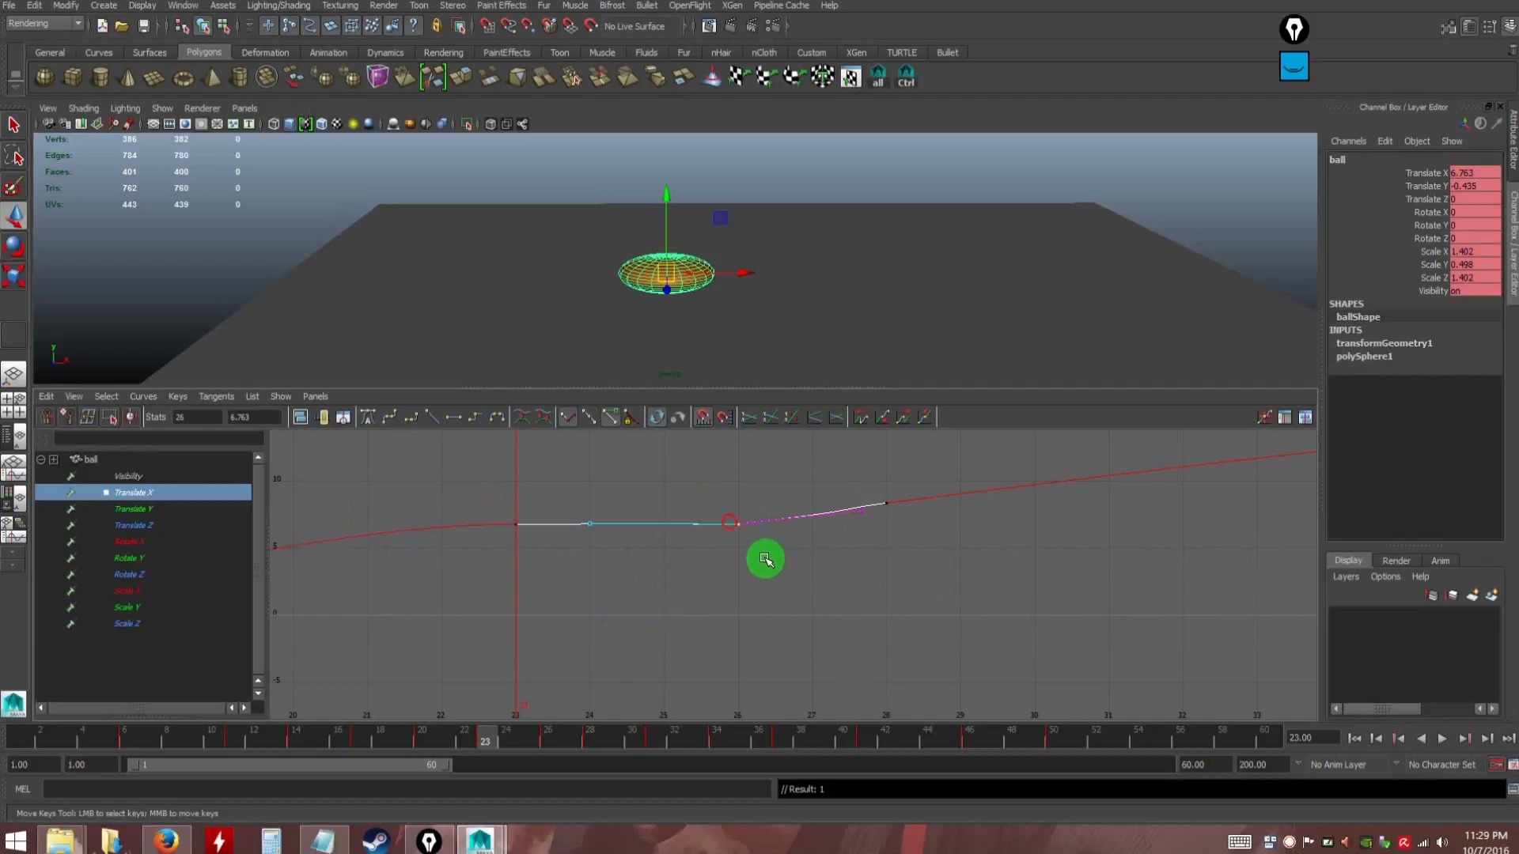
middle_drag(591, 528, 652, 518)
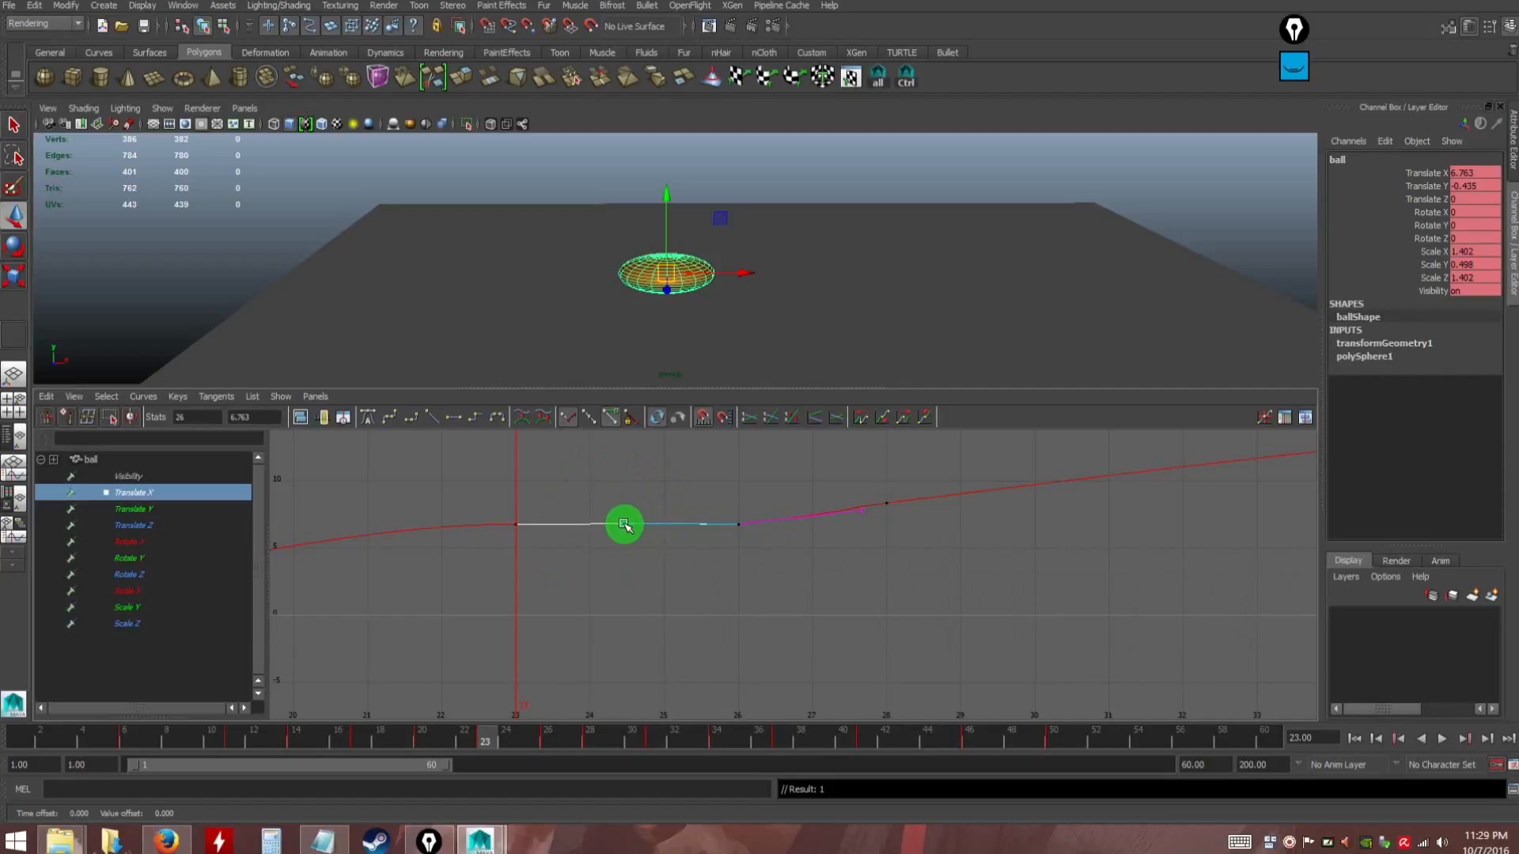
click(700, 563)
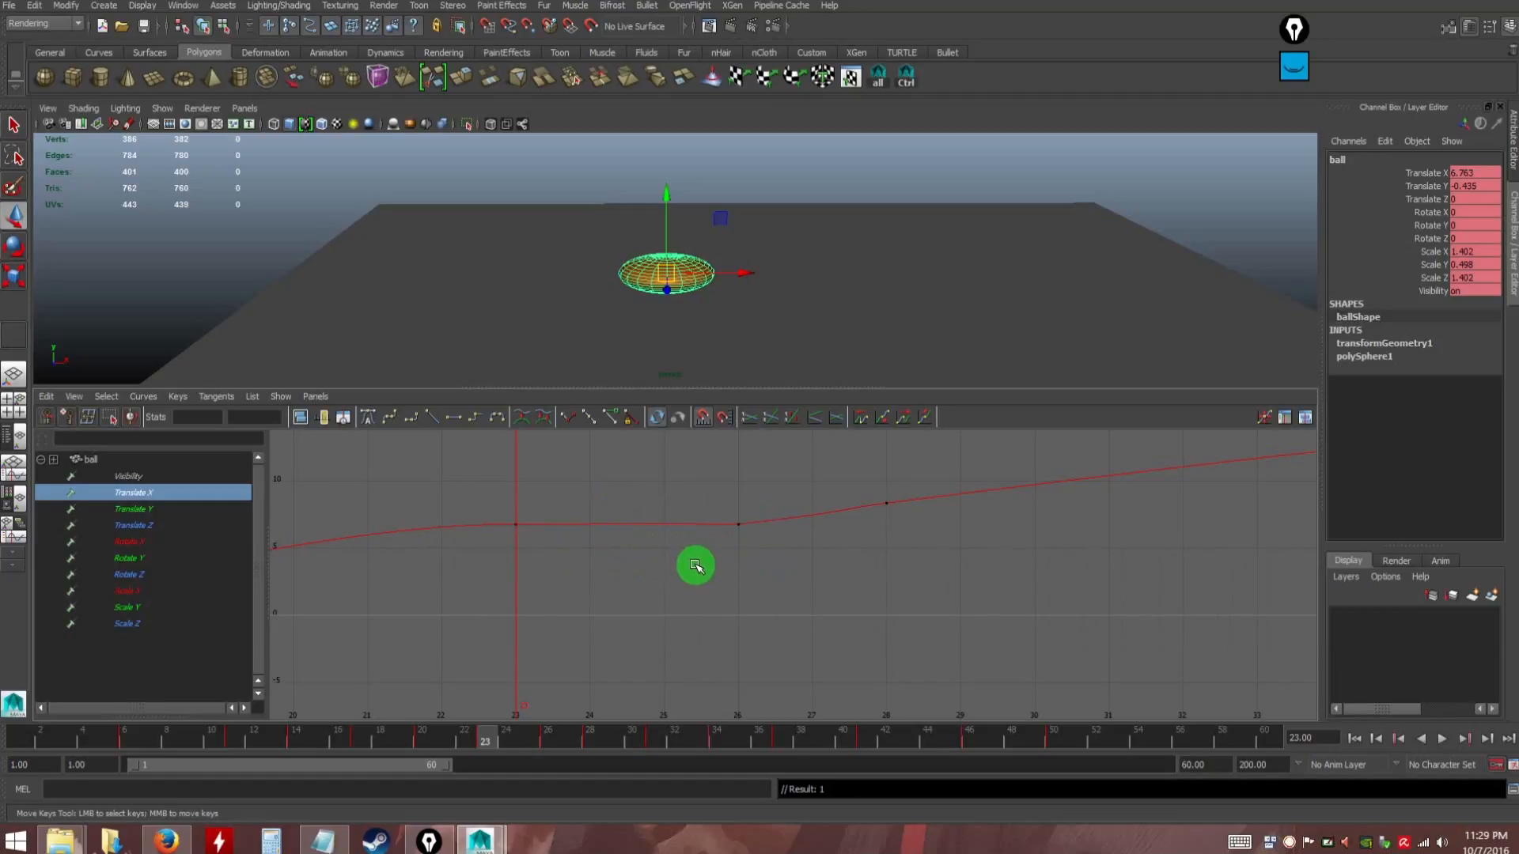
Scrub between frames 23 and 25 to check the squashed ball's slide and tilt, and display the Rotate Z curve
alt+right_drag(809, 583, 845, 610)
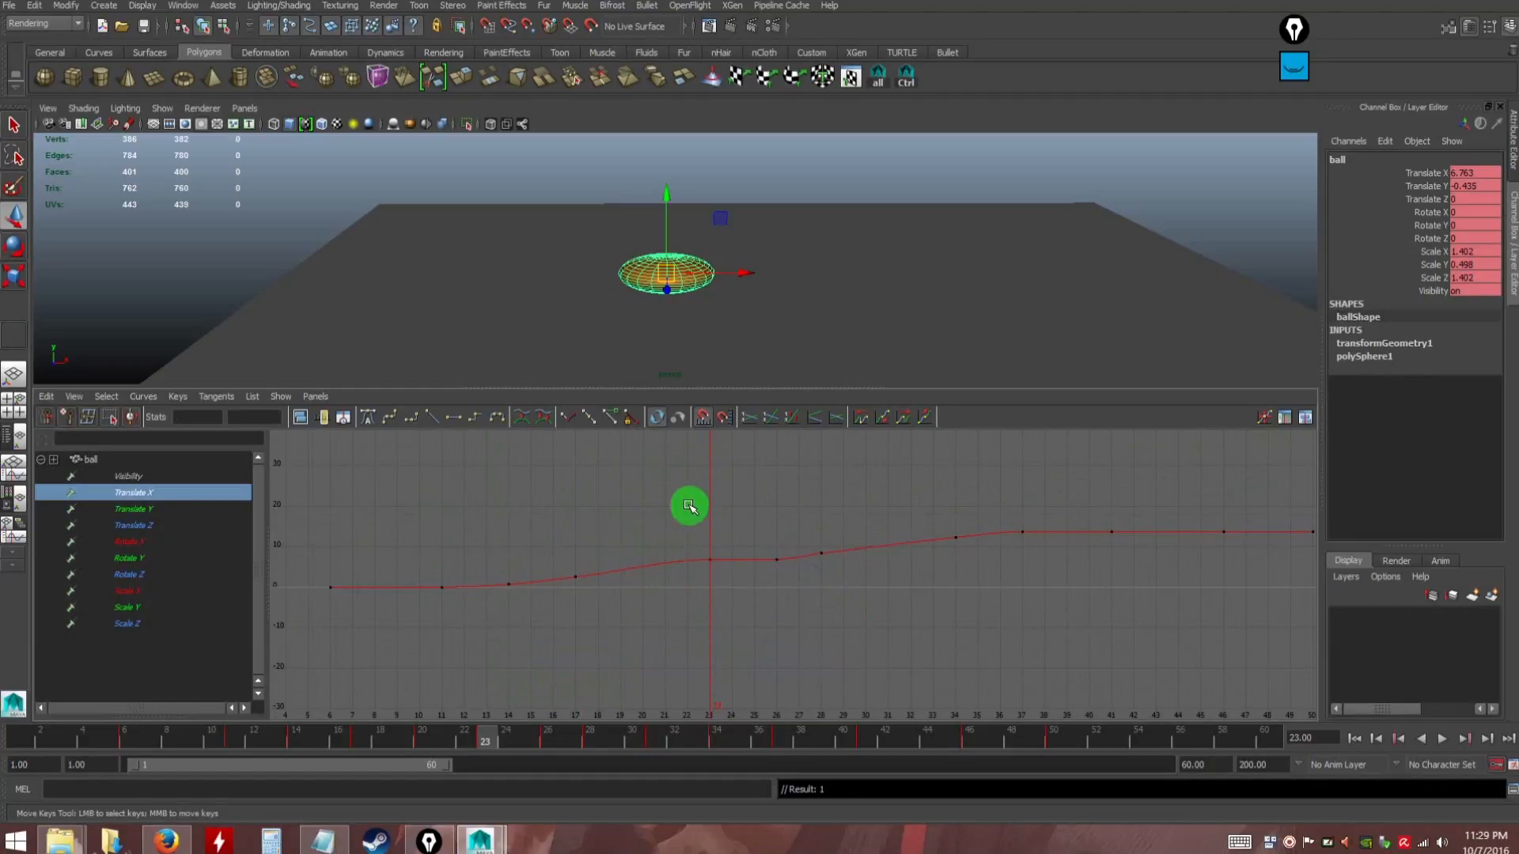
drag(723, 508, 752, 522)
key(w)
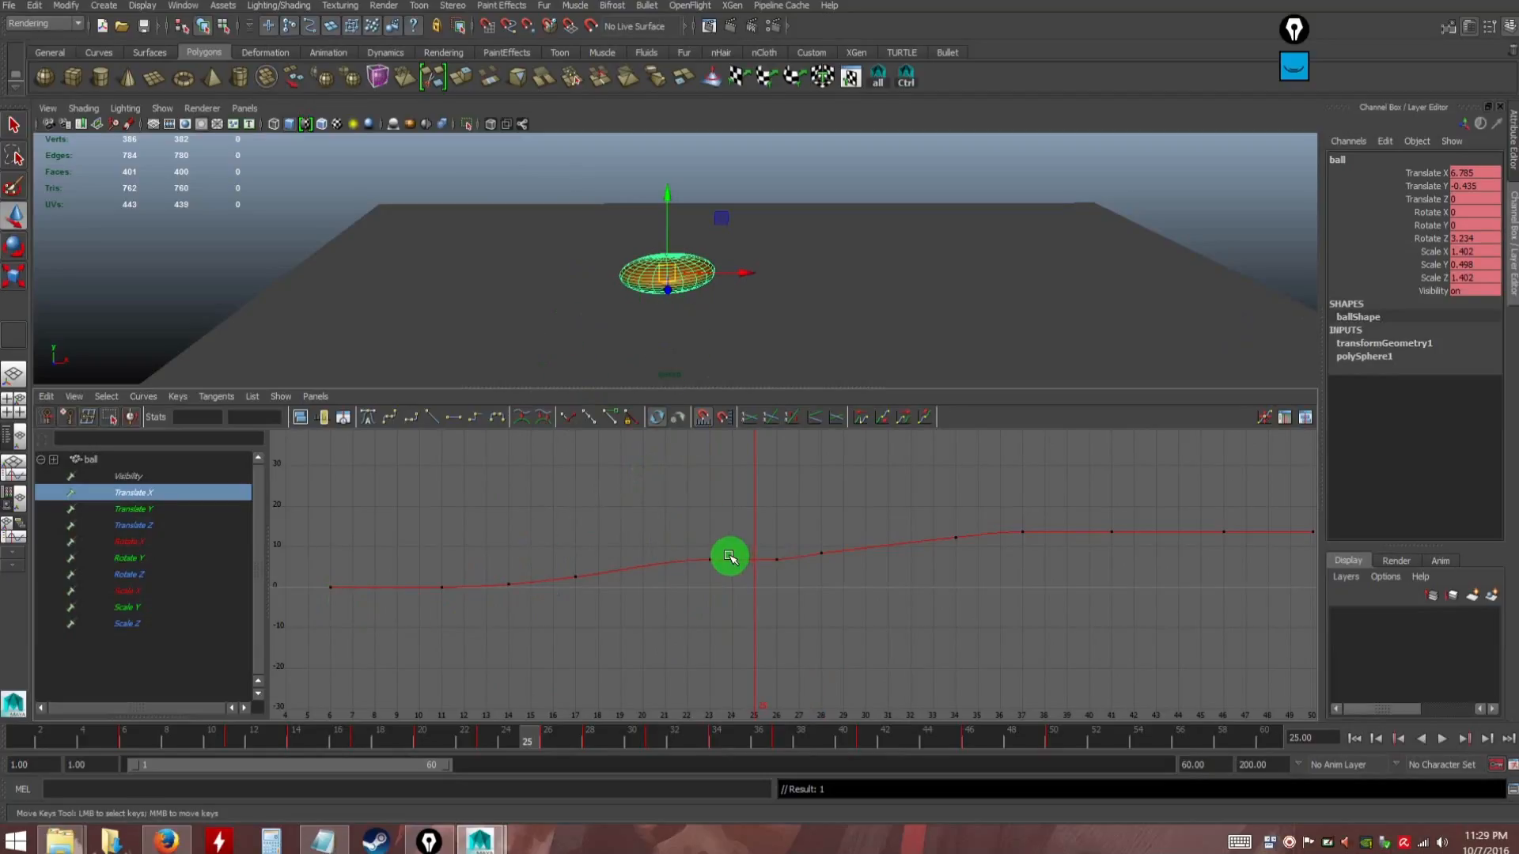
key(e)
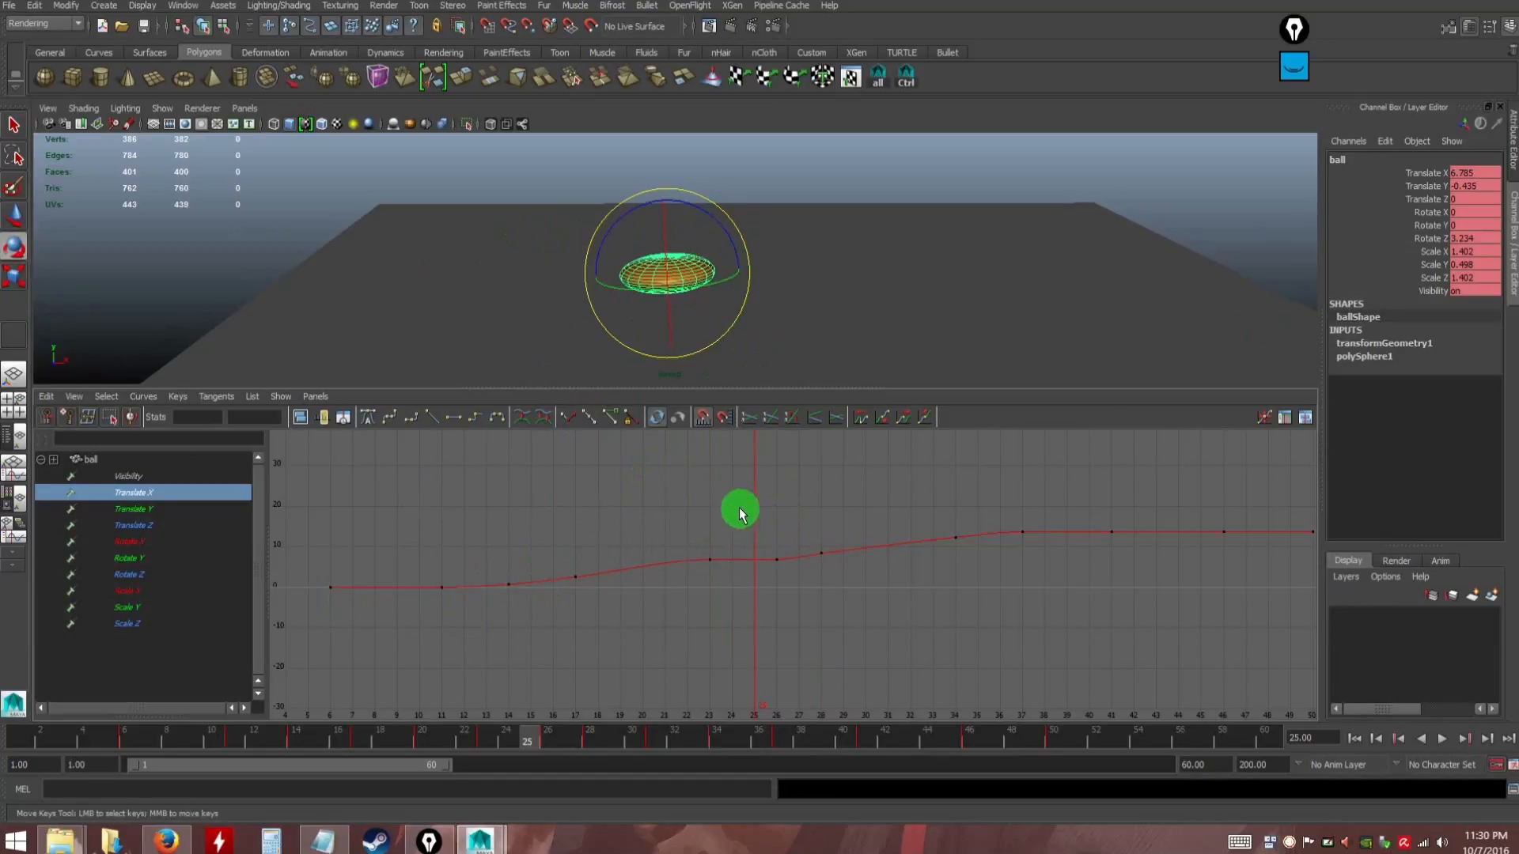
key(k)
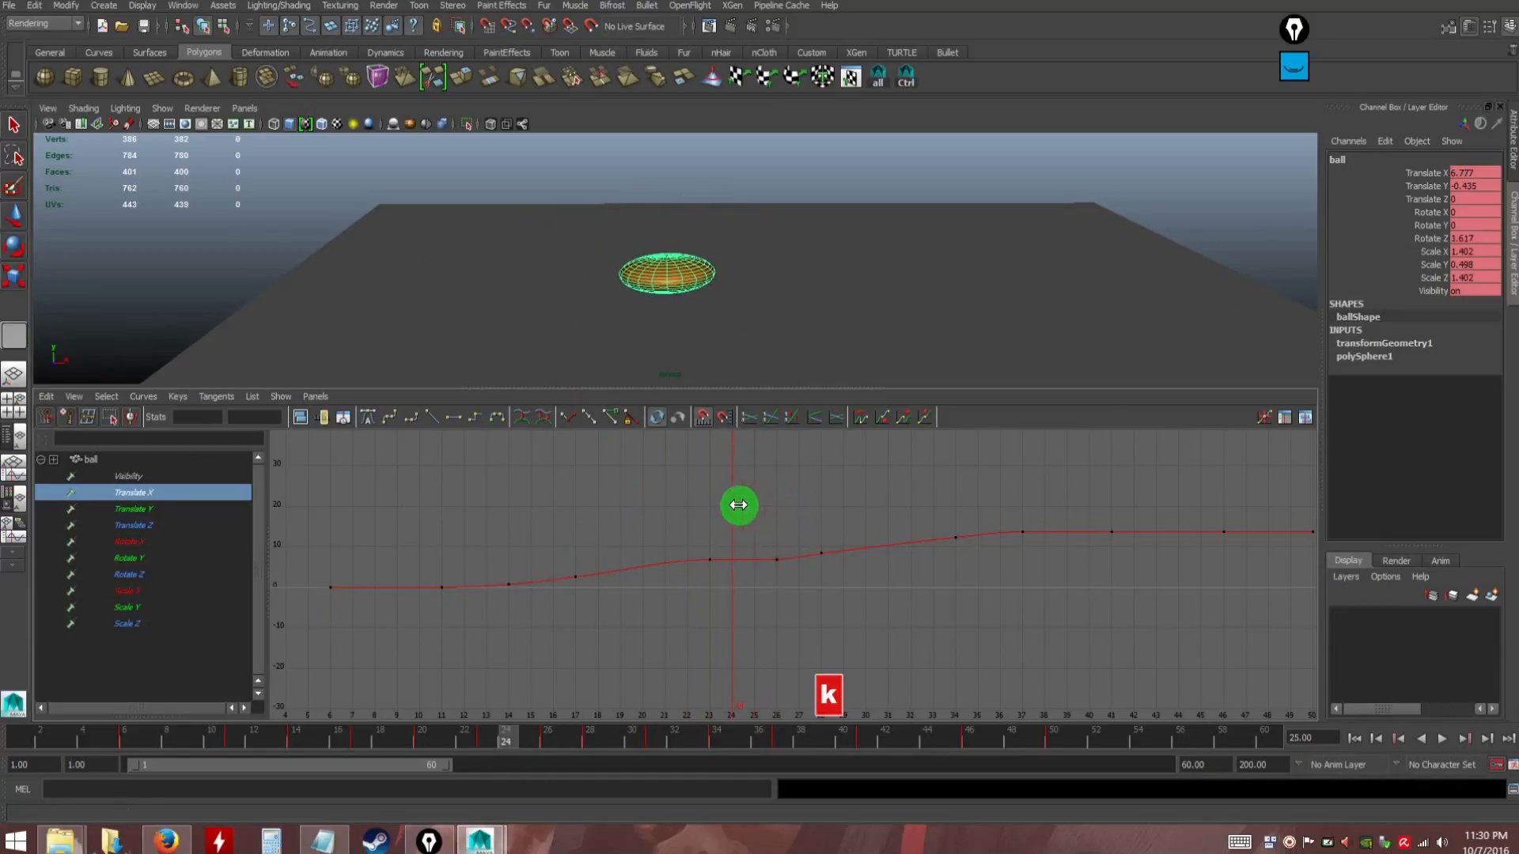
alt+drag(720, 355, 770, 261)
click(133, 575)
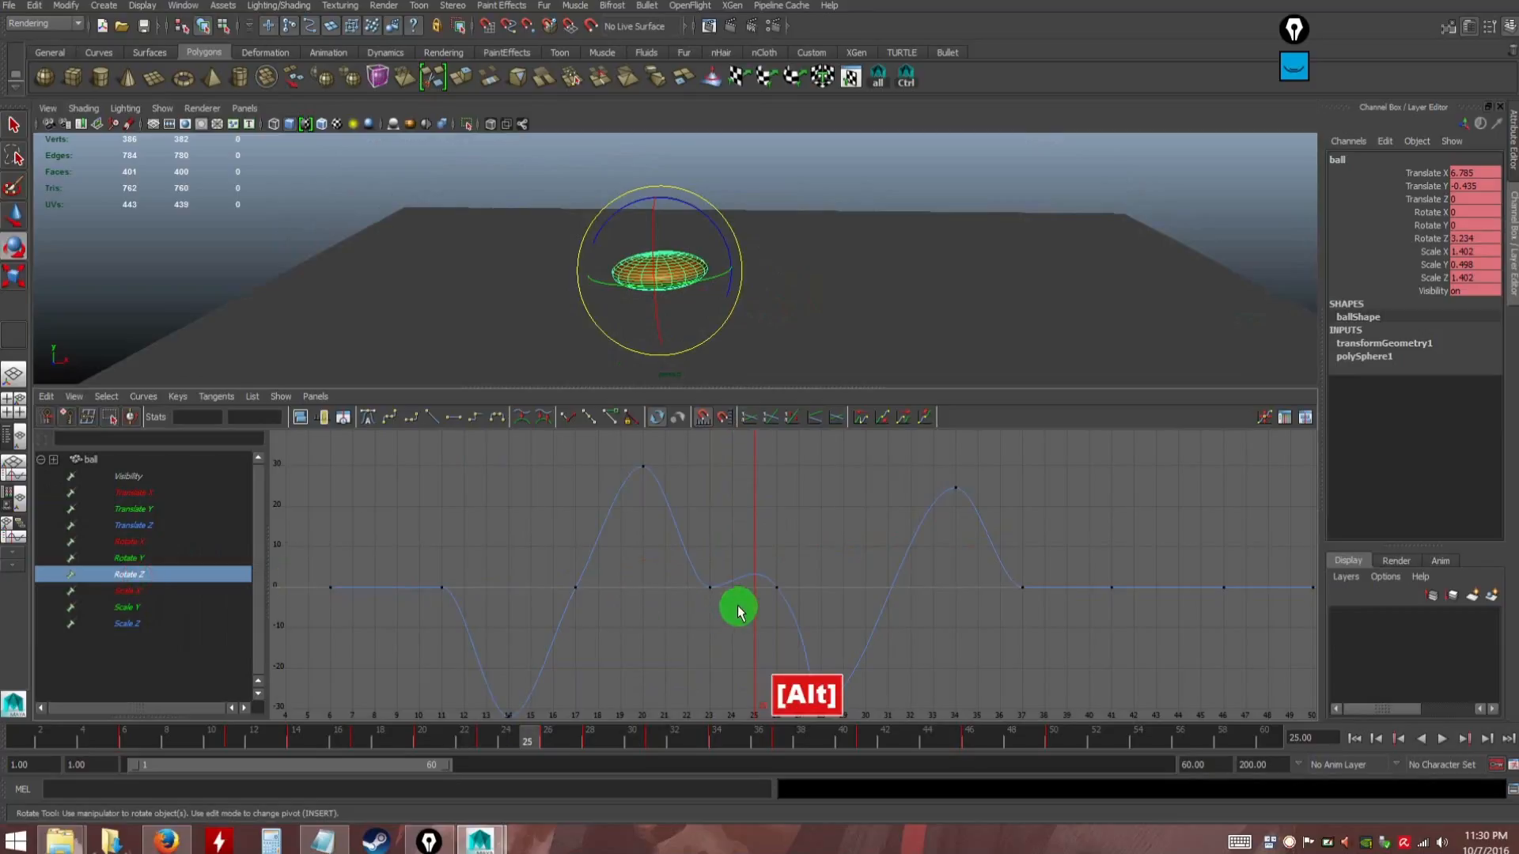
Select the Rotate Z keys at frames 23 and 26 and break their tangents
alt+middle_drag(735, 607, 712, 556)
alt+right_drag(719, 563, 723, 601)
alt+middle_drag(696, 576, 781, 583)
alt+right_drag(566, 559, 529, 559)
drag(514, 486, 776, 590)
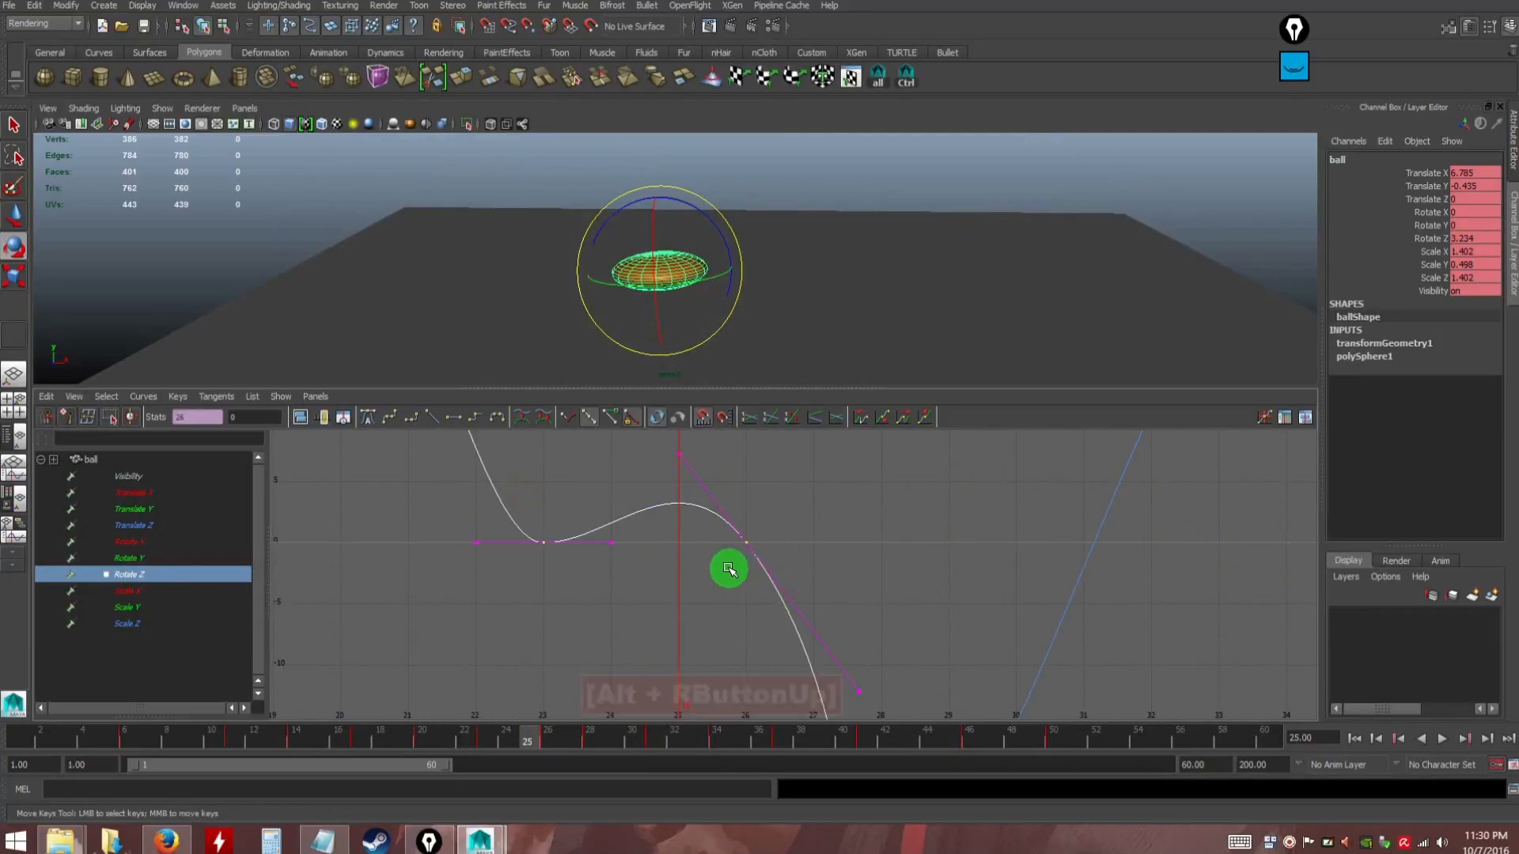
right_click(744, 544)
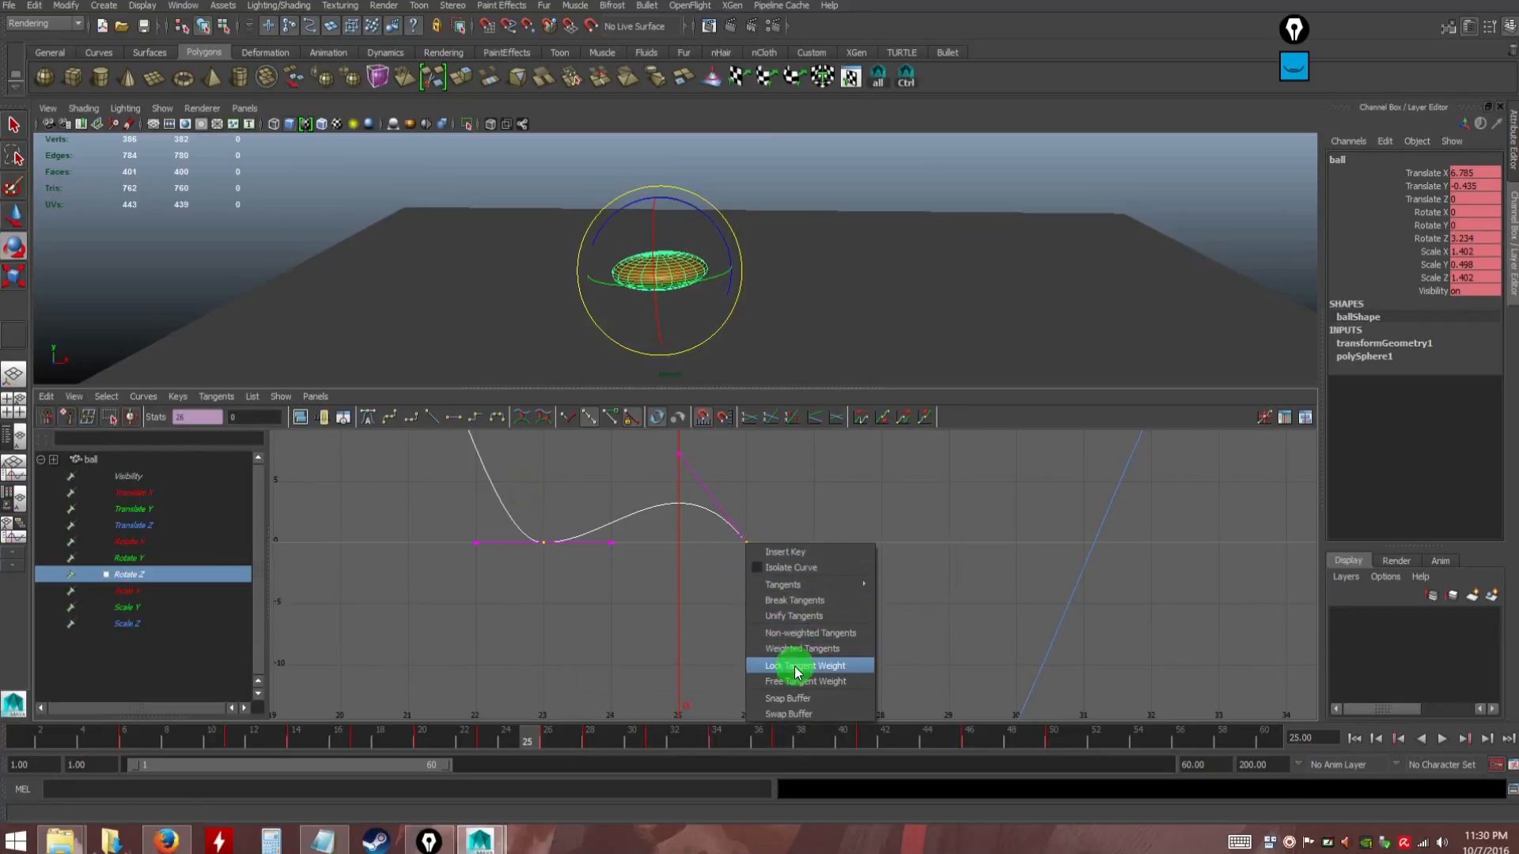
click(787, 601)
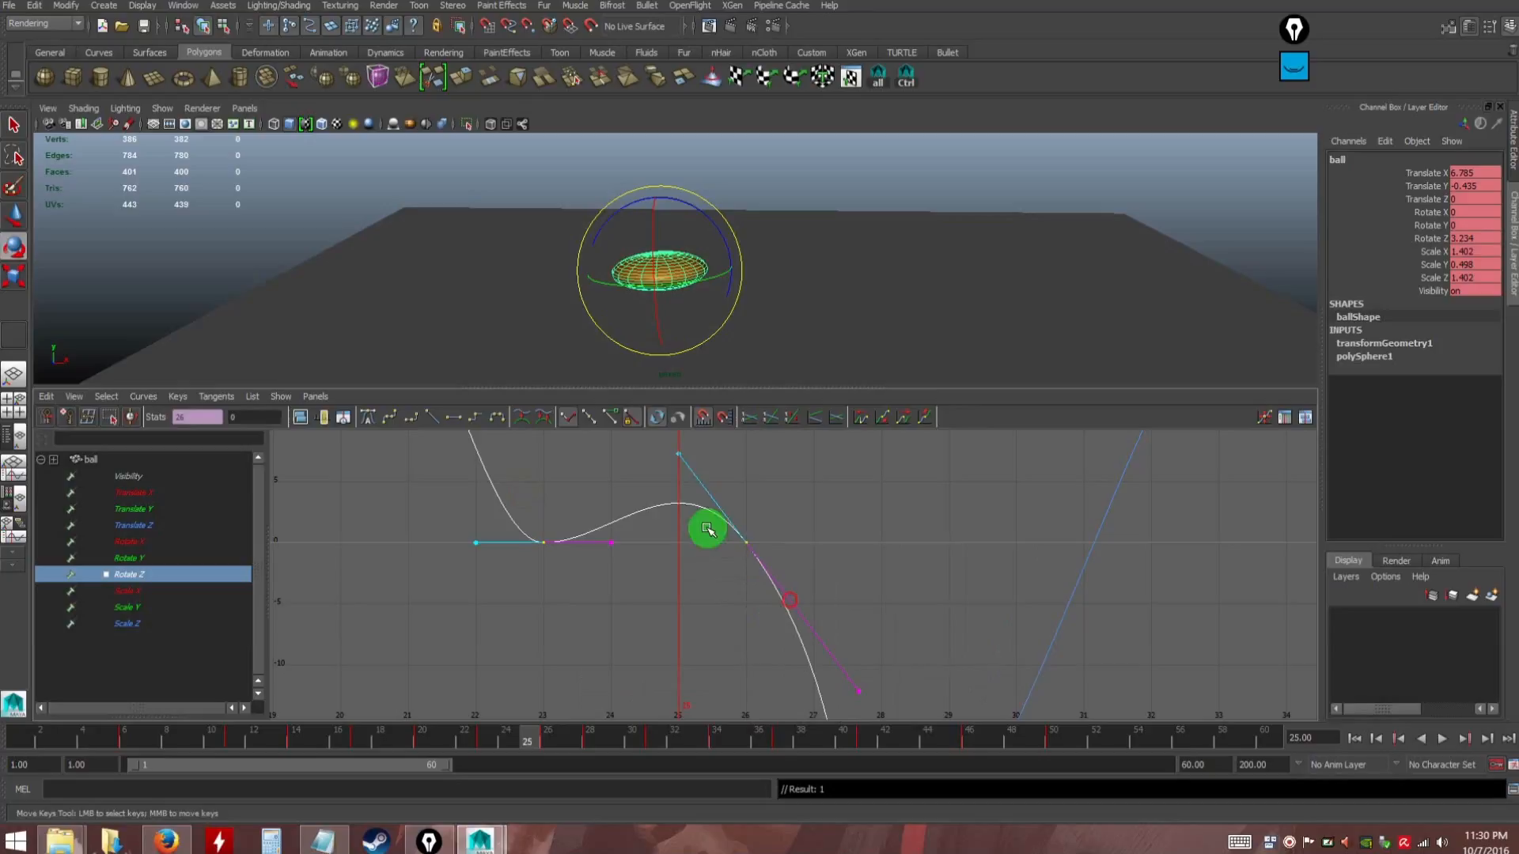
Level the in-tangent handle of the frame 26 Rotate Z key along the zero line and scrub to frame 24
click(649, 456)
drag(738, 516, 759, 559)
drag(653, 441, 697, 473)
middle_drag(677, 454, 634, 541)
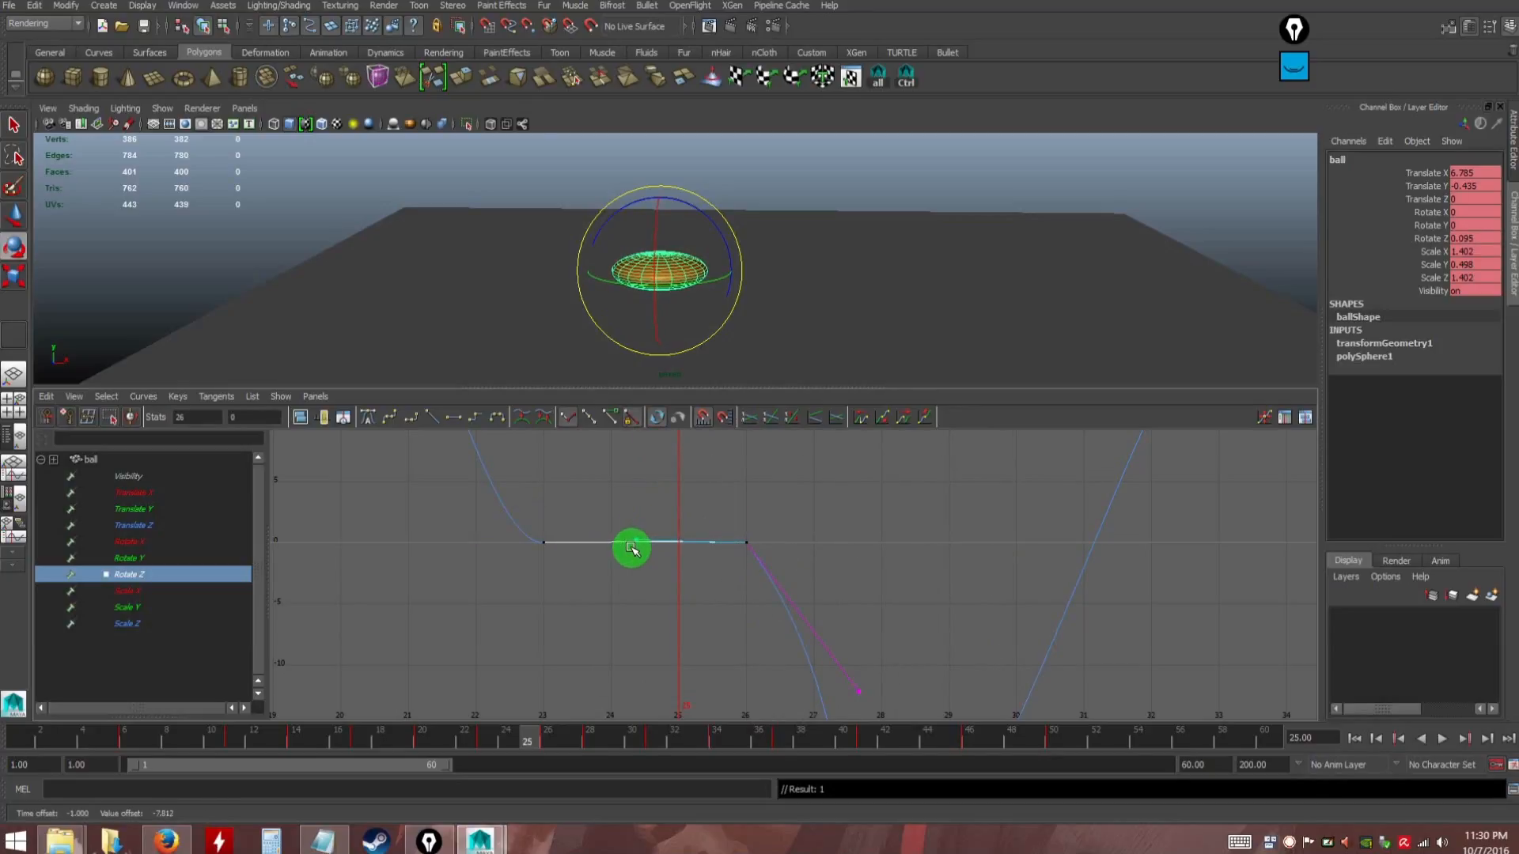
drag(659, 570, 630, 614)
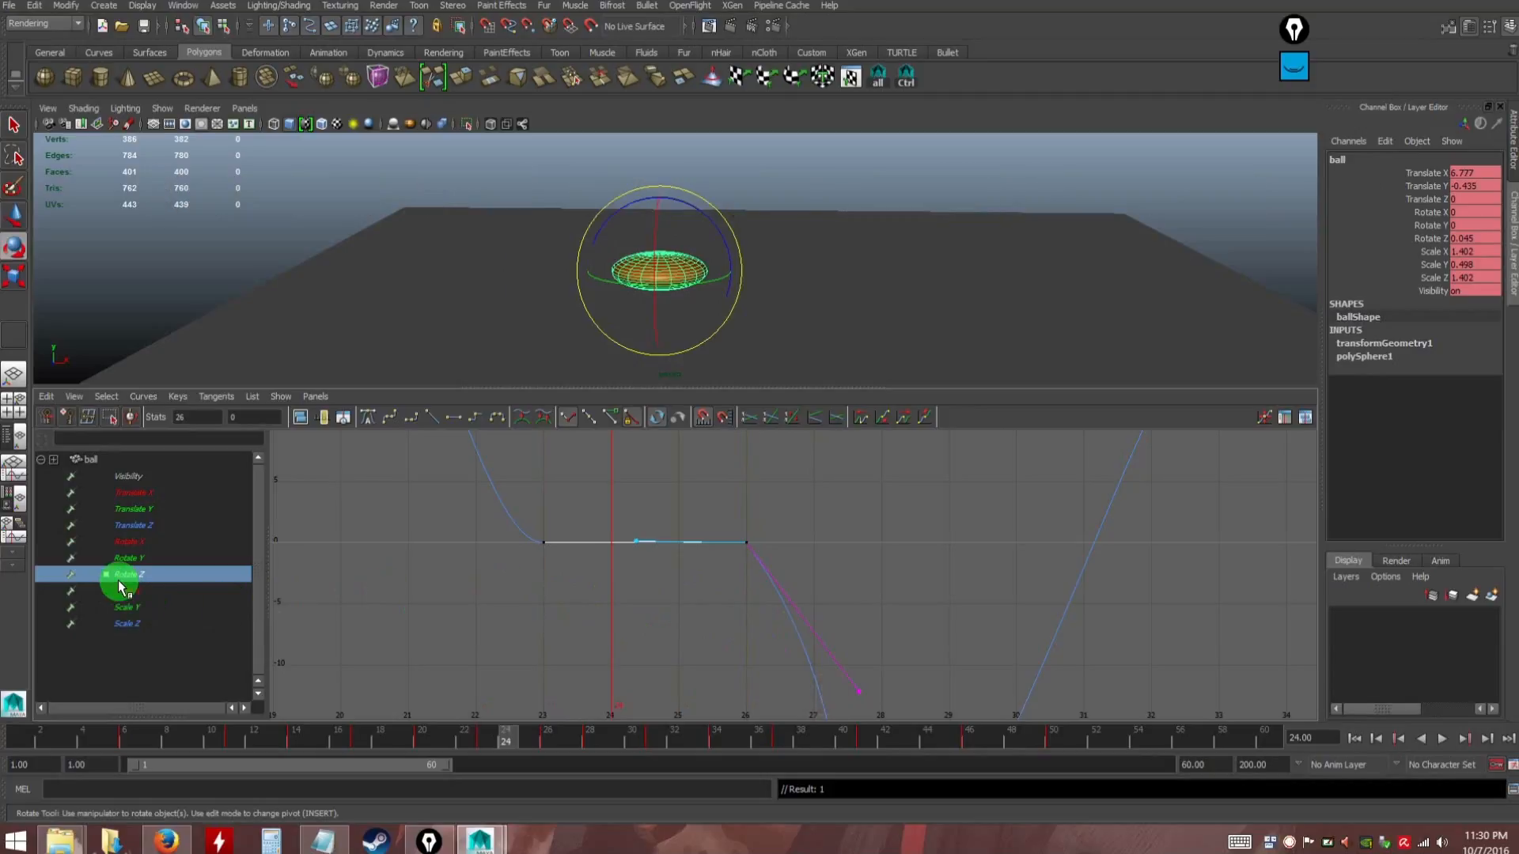
Compare the ball's Translate and Rotate curves between frames 23 and 26 for unwanted movement
click(767, 568)
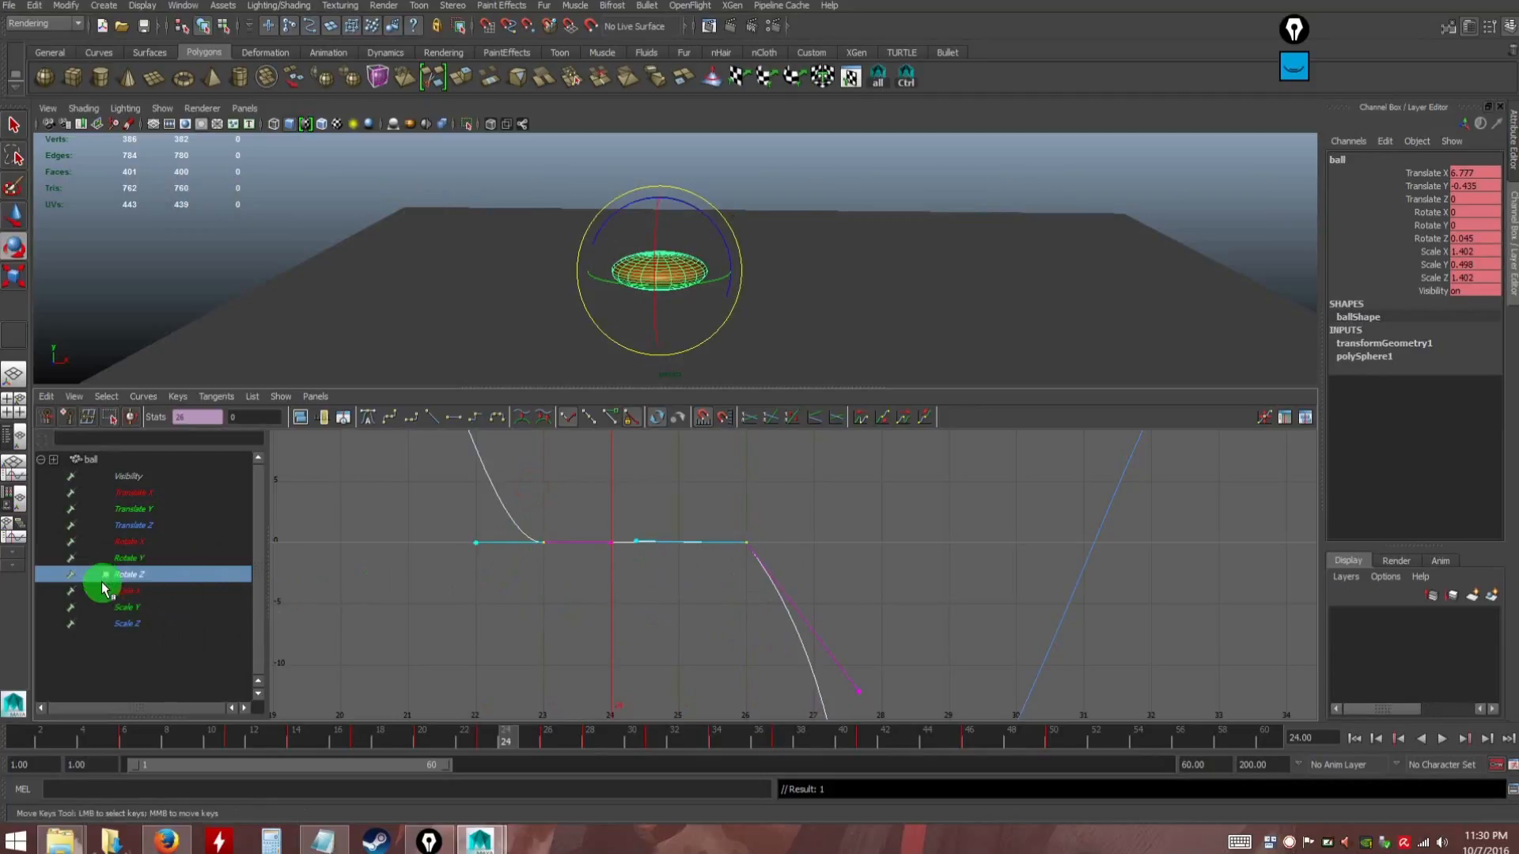
click(122, 558)
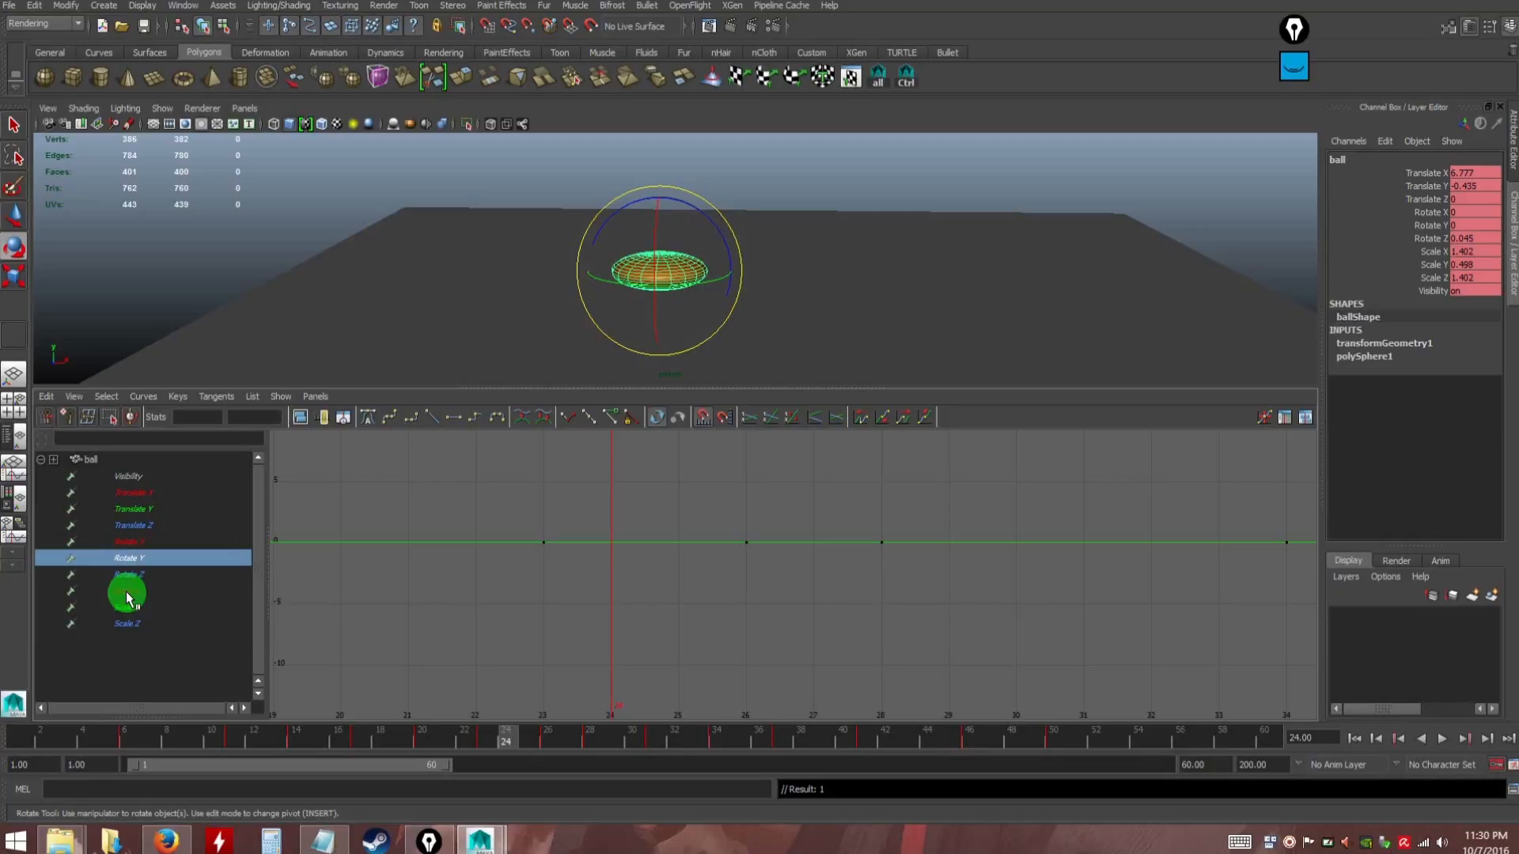
click(130, 575)
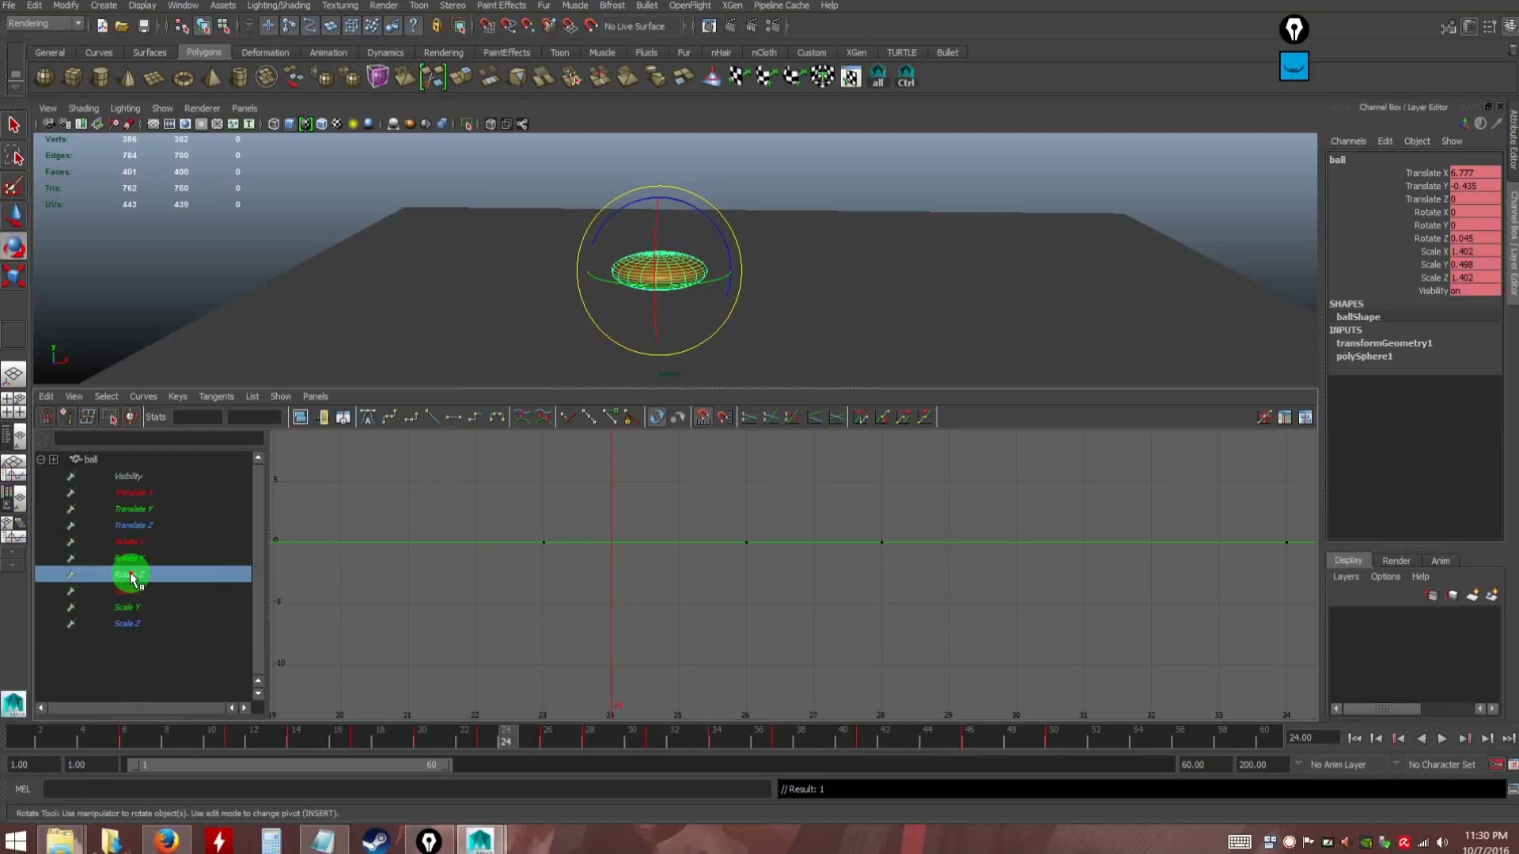
click(135, 528)
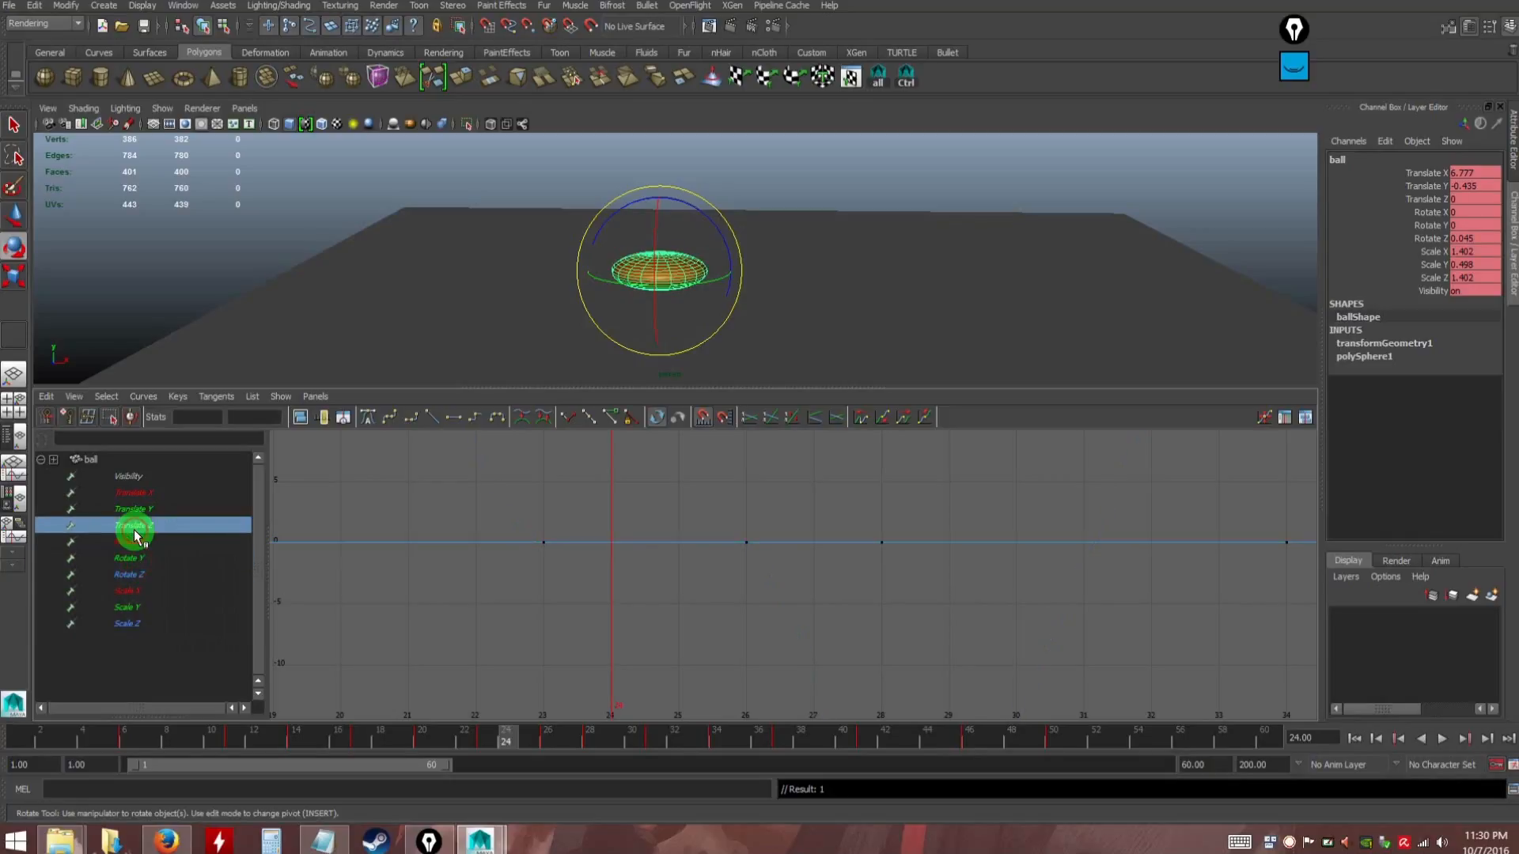
click(134, 543)
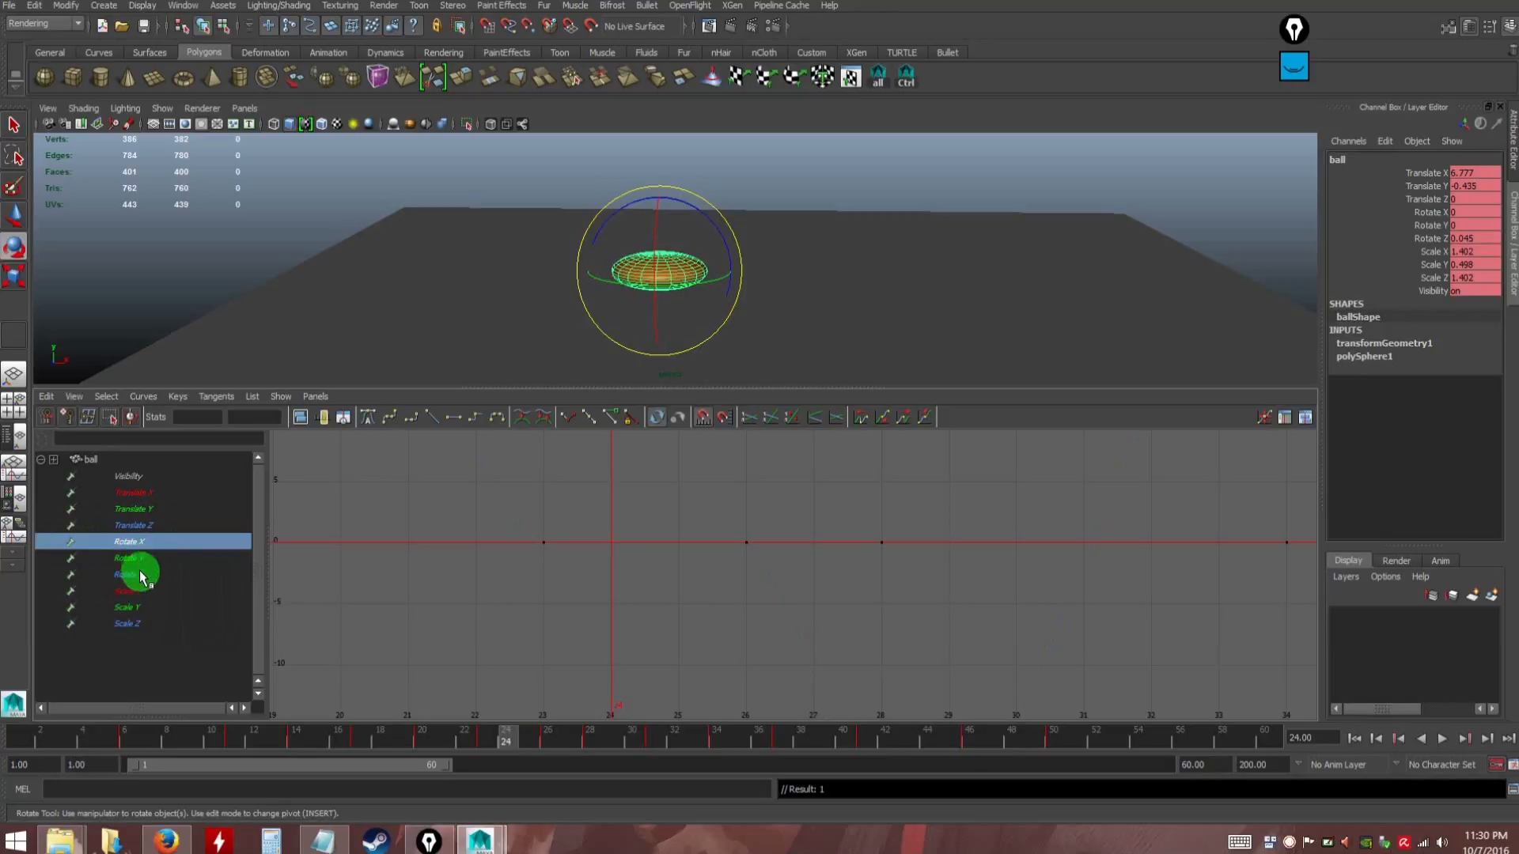
click(137, 579)
click(135, 558)
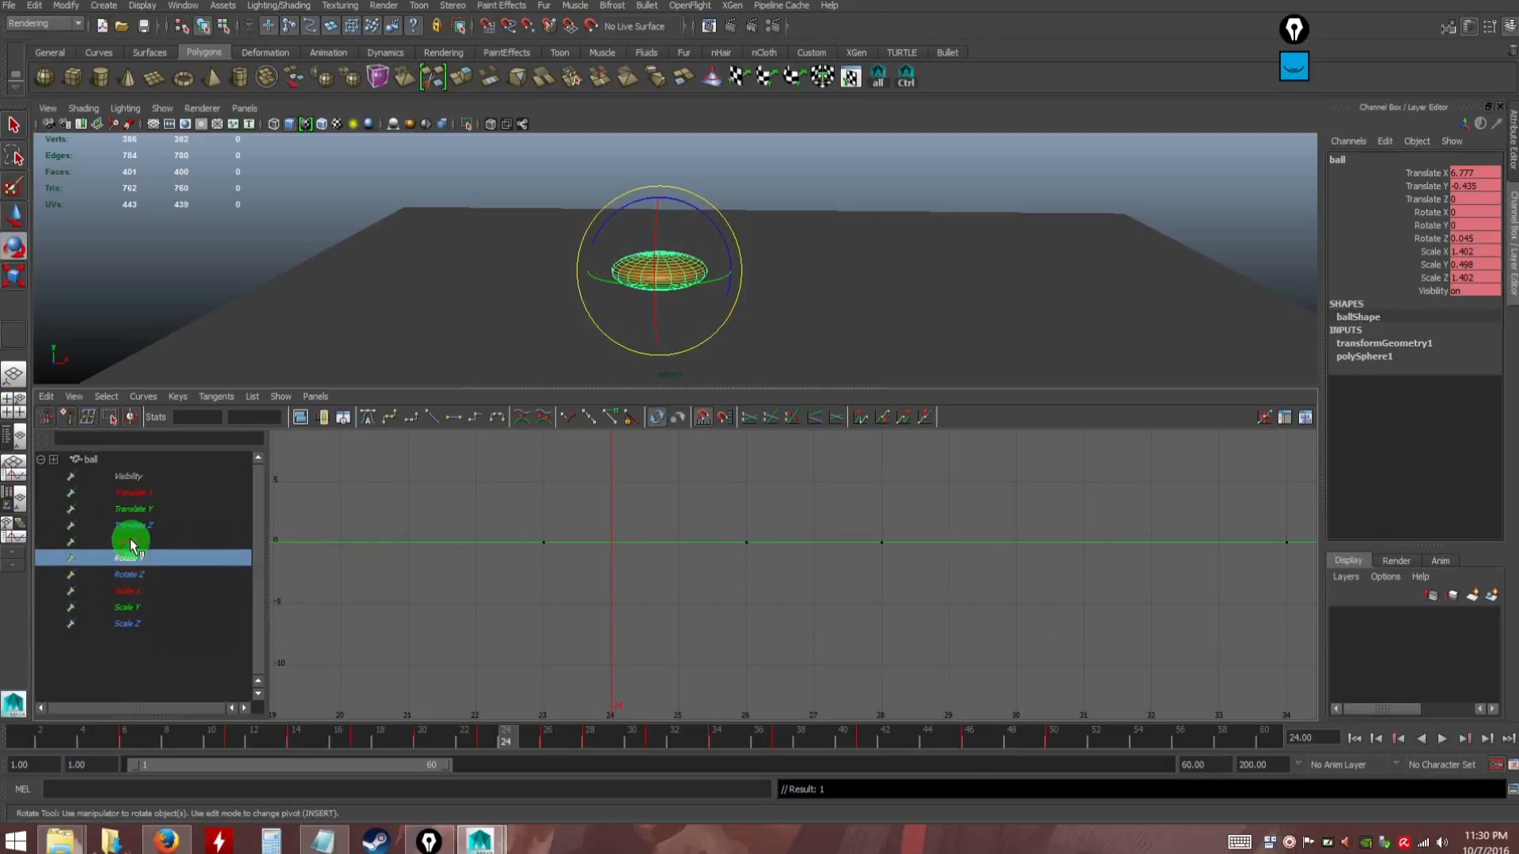
click(135, 527)
click(134, 510)
click(135, 494)
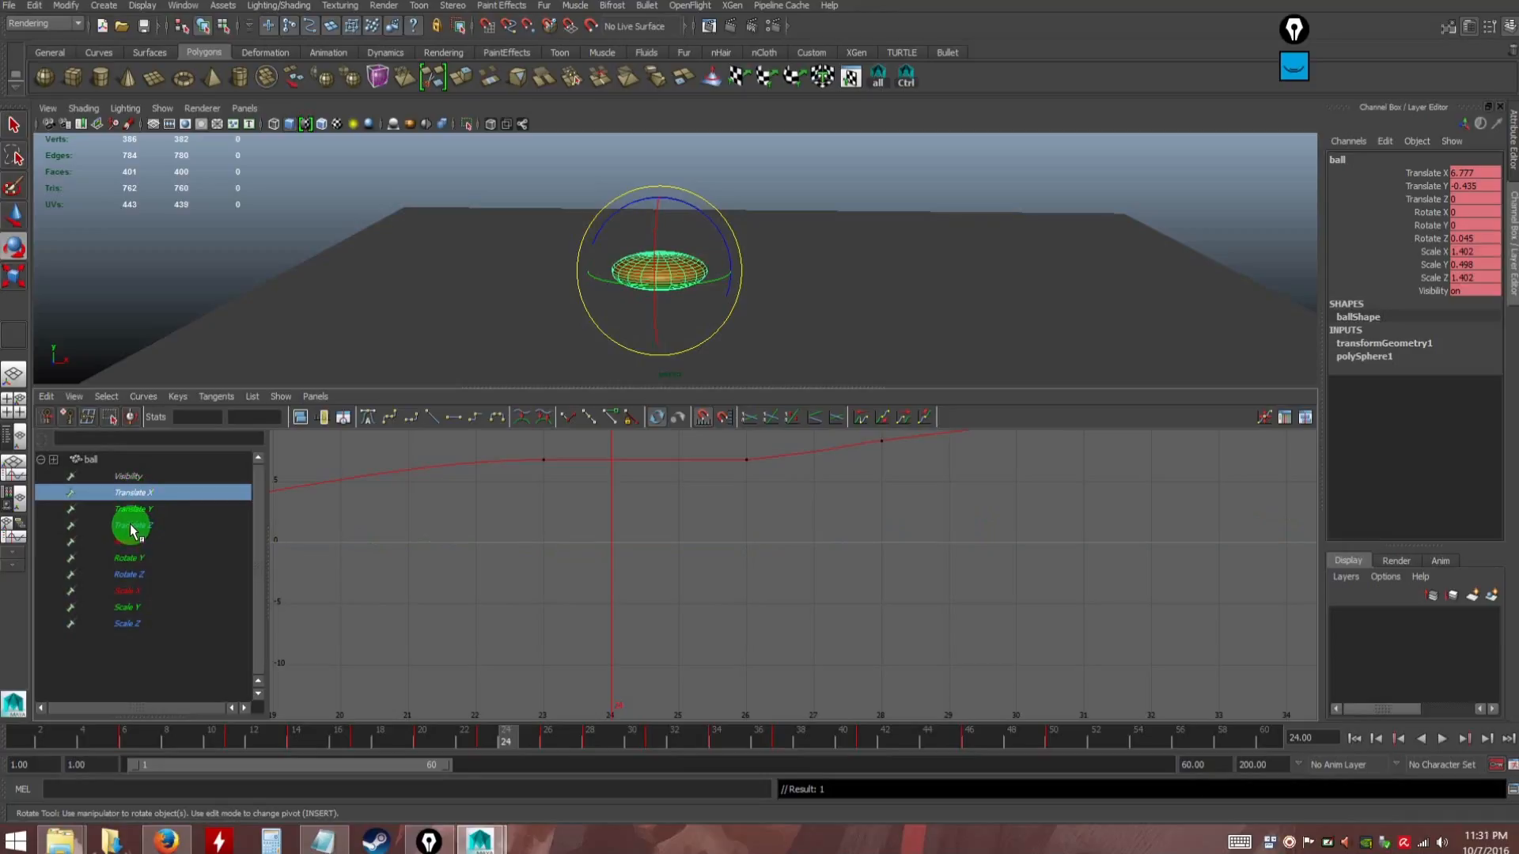
key(w)
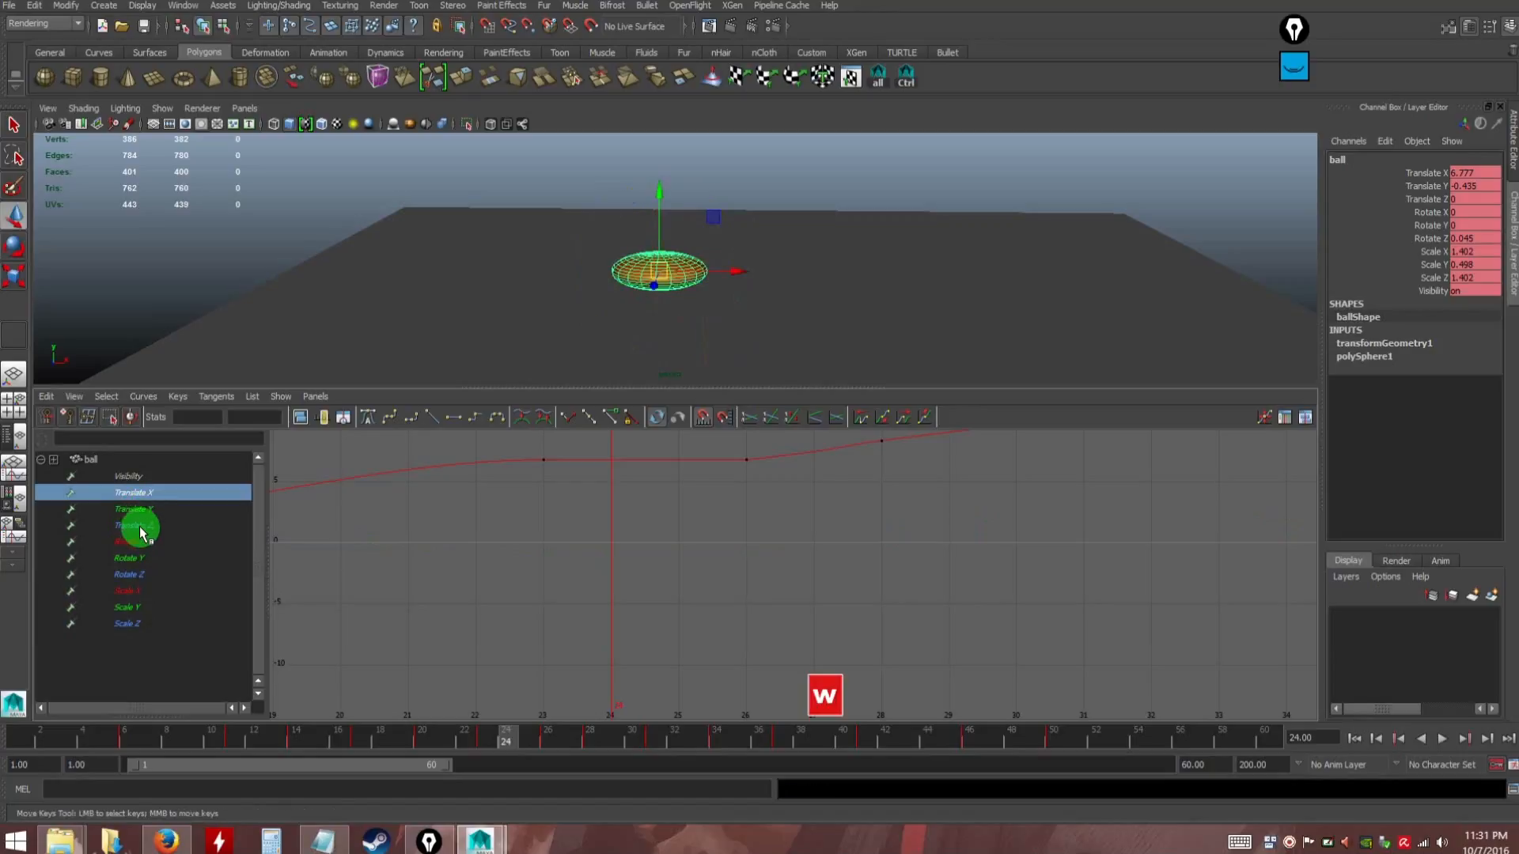
click(131, 526)
Examine the whole Translate X curve, including its level stretch between frames 23 and 26
click(135, 493)
alt+middle_drag(588, 585, 554, 617)
alt+right_drag(571, 564, 680, 663)
alt+middle_drag(554, 557, 814, 681)
alt+right_drag(786, 630, 722, 597)
alt+middle_drag(722, 596, 551, 563)
drag(701, 578, 845, 586)
click(841, 590)
click(324, 418)
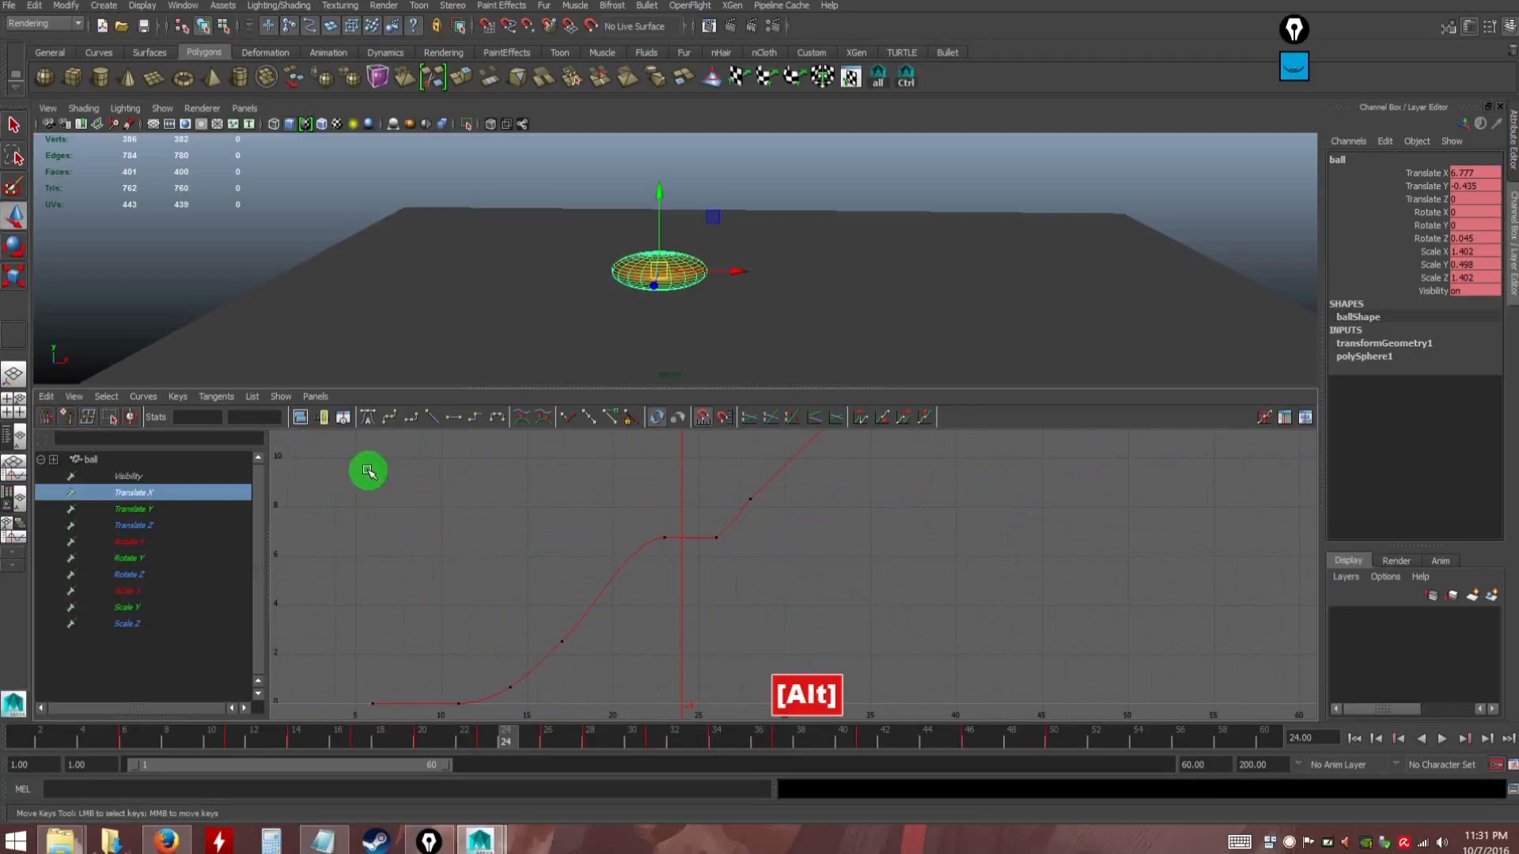
mouse_move(762, 562)
alt+right_down()
mouse_move(804, 590)
mouse_move(666, 533)
mouse_move(743, 579)
alt+right_up()
Review the Translate Y, Translate Z, Rotate X and Rotate Y curves in turn, and display Rotate Z
click(132, 510)
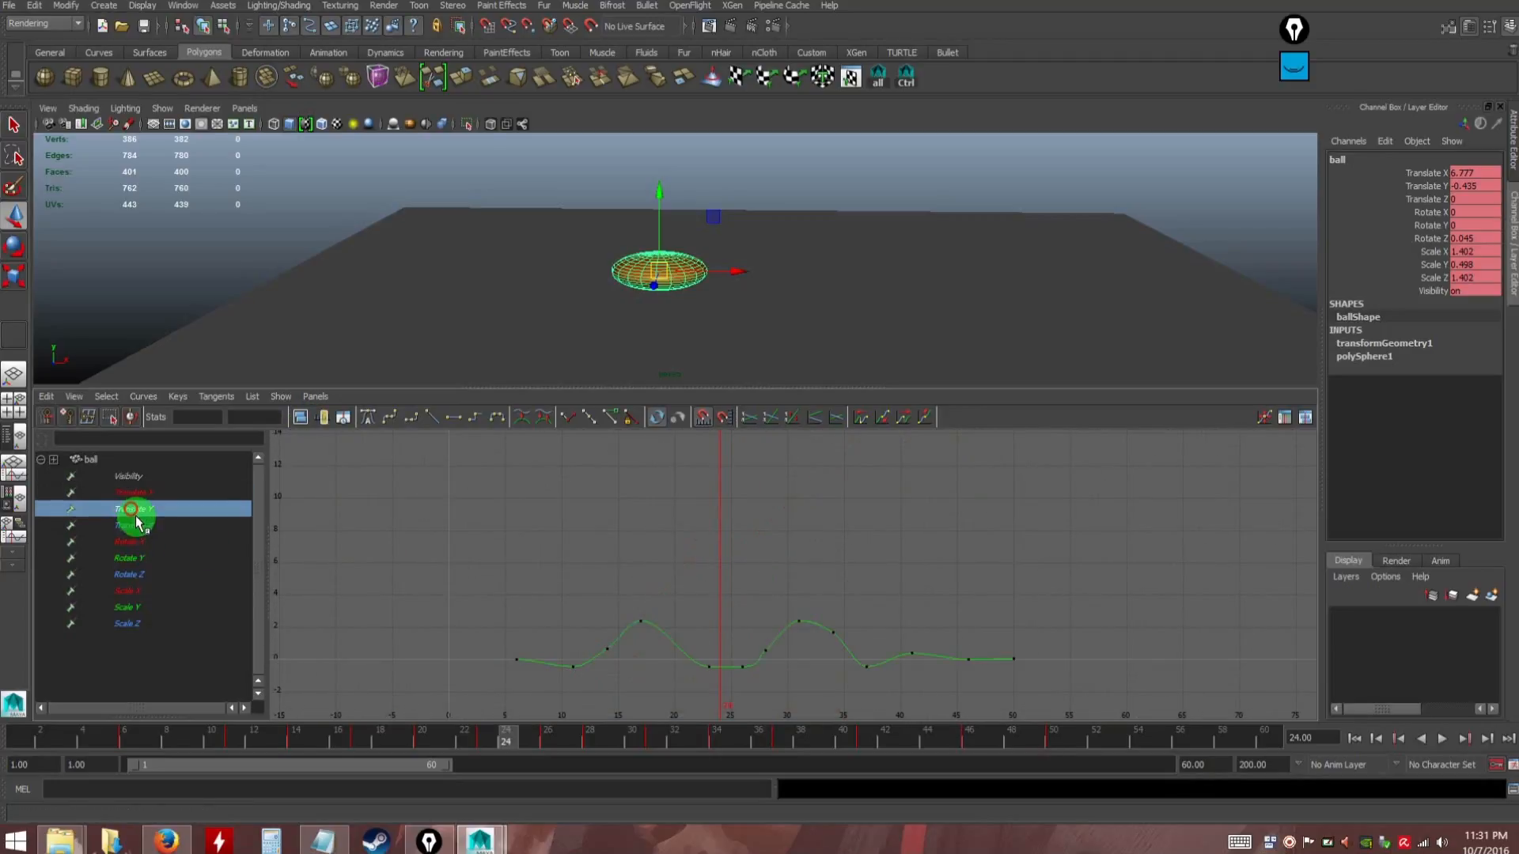
click(135, 528)
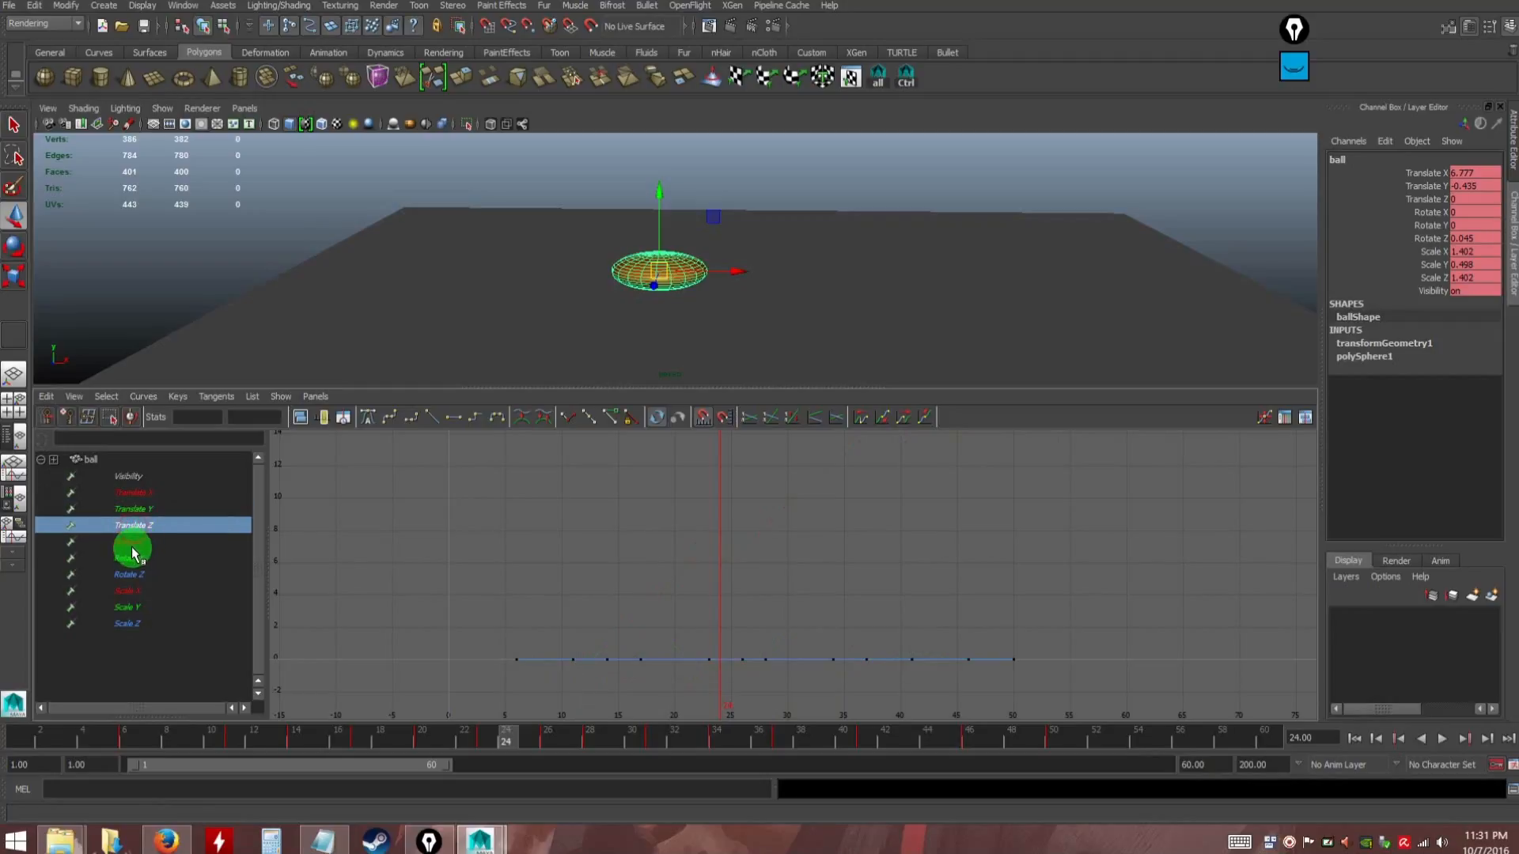
click(132, 544)
click(134, 558)
click(132, 575)
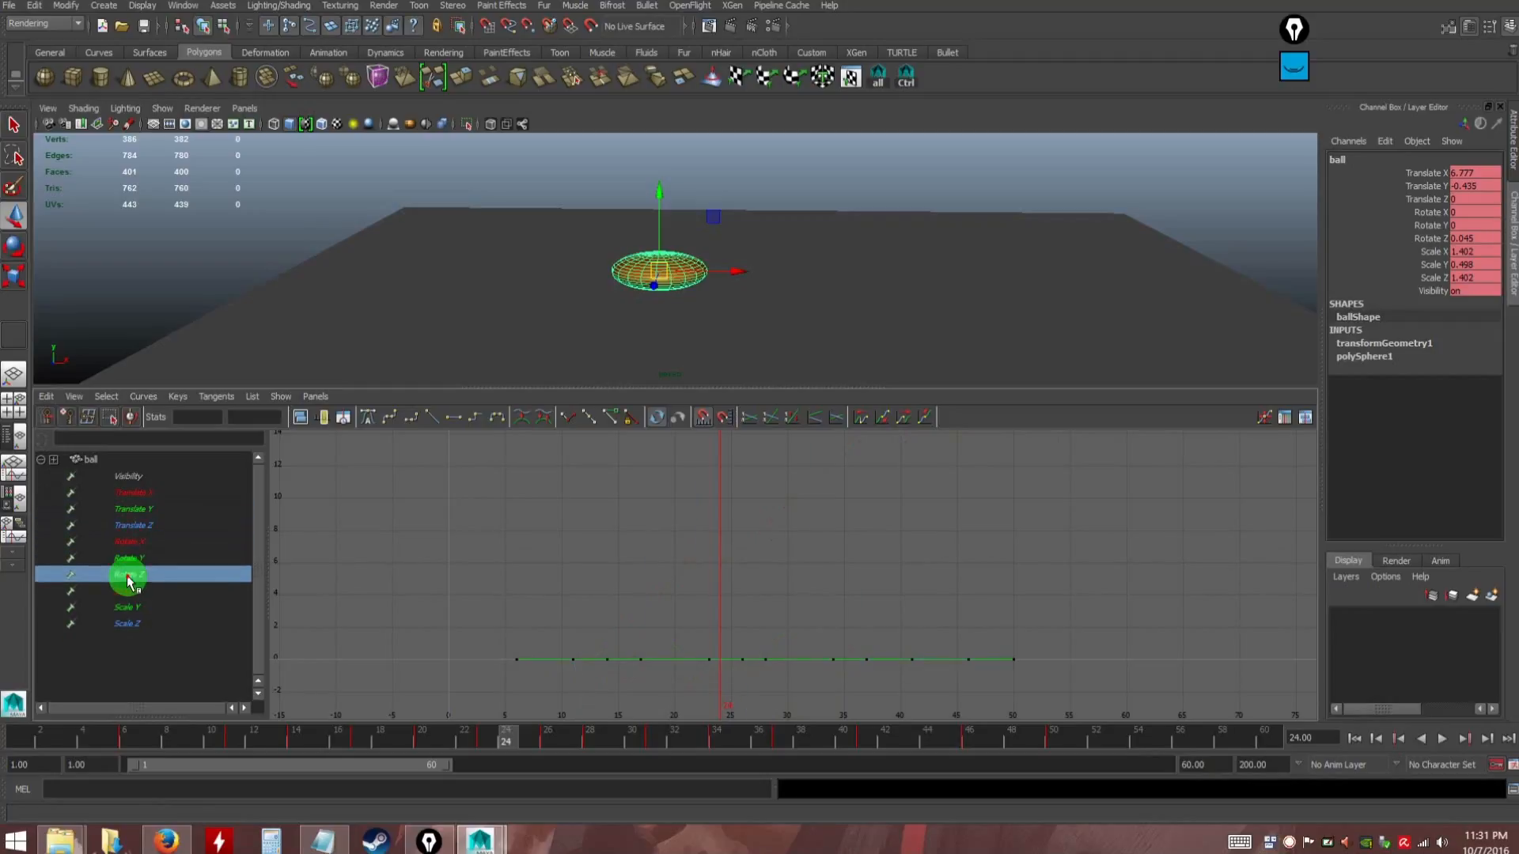
Flatten the slight Rotate Z bump between frames 23 and 26 by lowering the frame 26 key's in-tangent handle to zero
alt+middle_drag(519, 620, 634, 546)
alt+right_drag(633, 545, 539, 543)
alt+middle_drag(652, 571, 696, 577)
alt+right_drag(696, 577, 678, 569)
alt+middle_drag(678, 569, 700, 570)
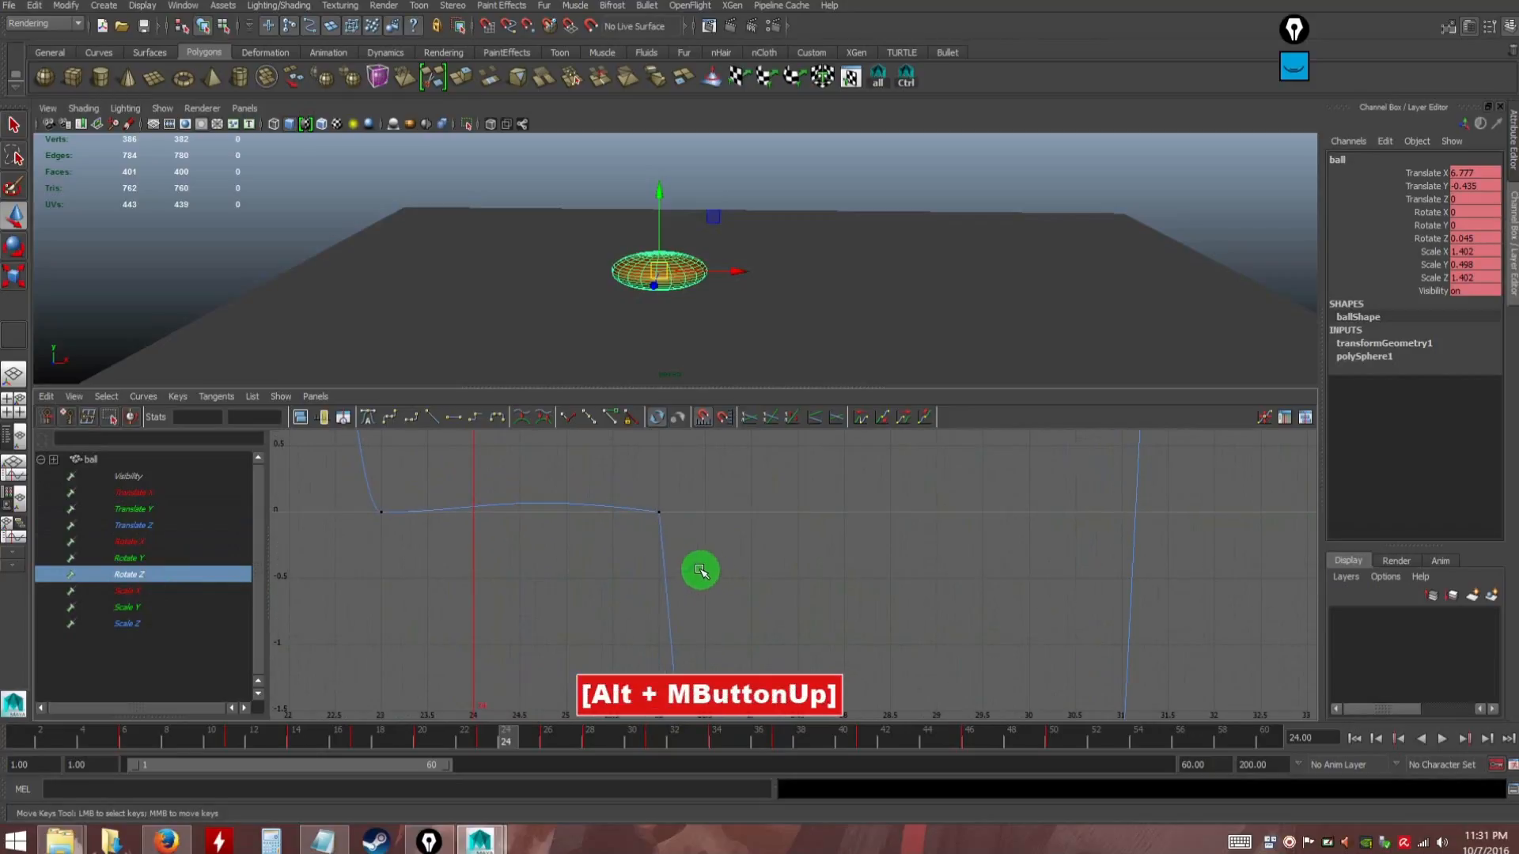
click(659, 512)
drag(537, 522, 538, 522)
middle_drag(510, 490, 504, 514)
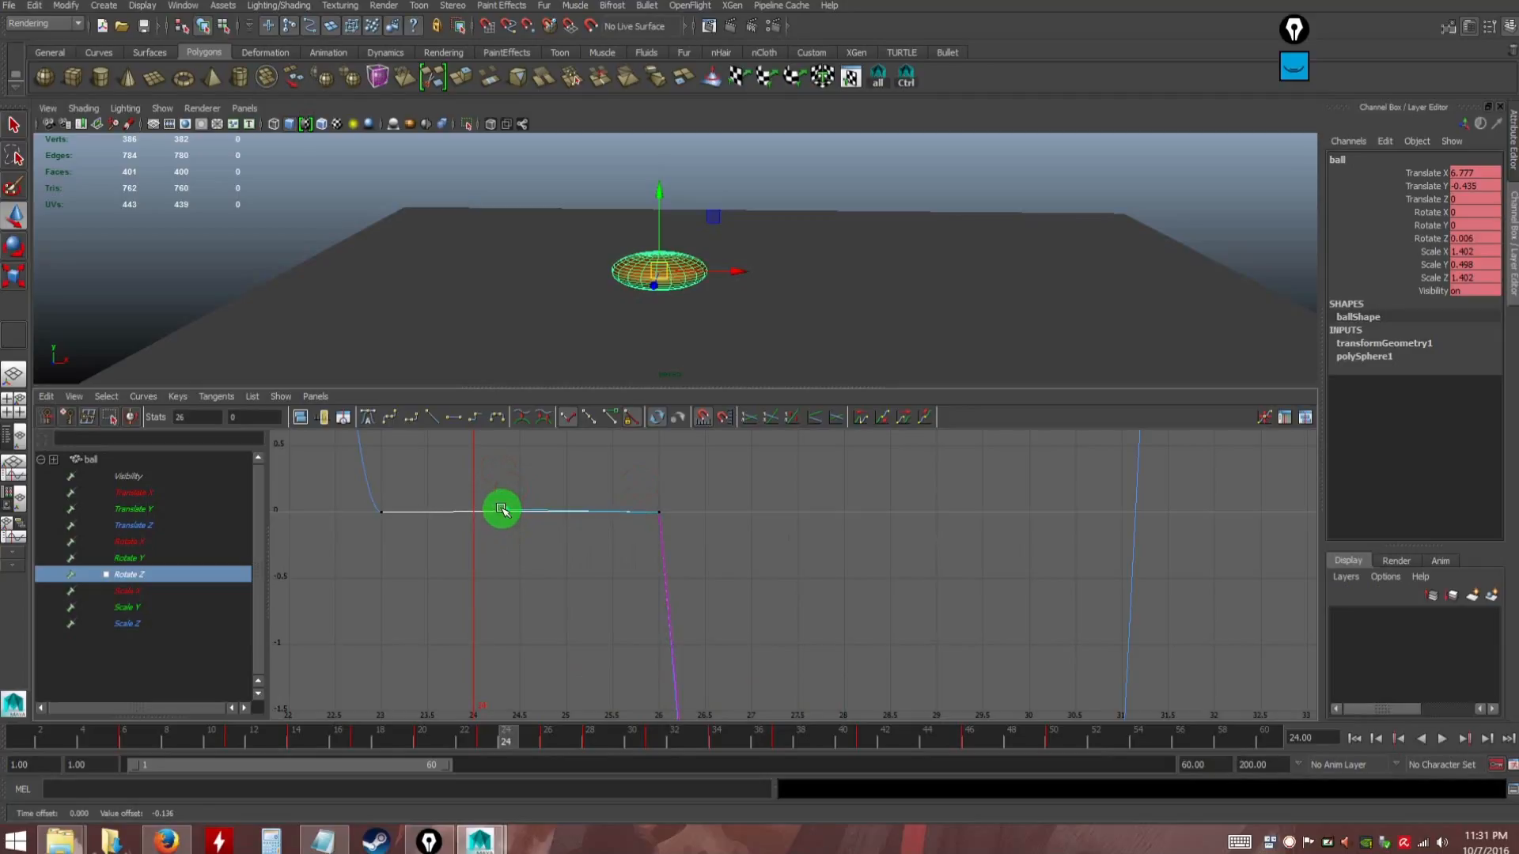
click(772, 580)
alt+right_drag(731, 546, 827, 546)
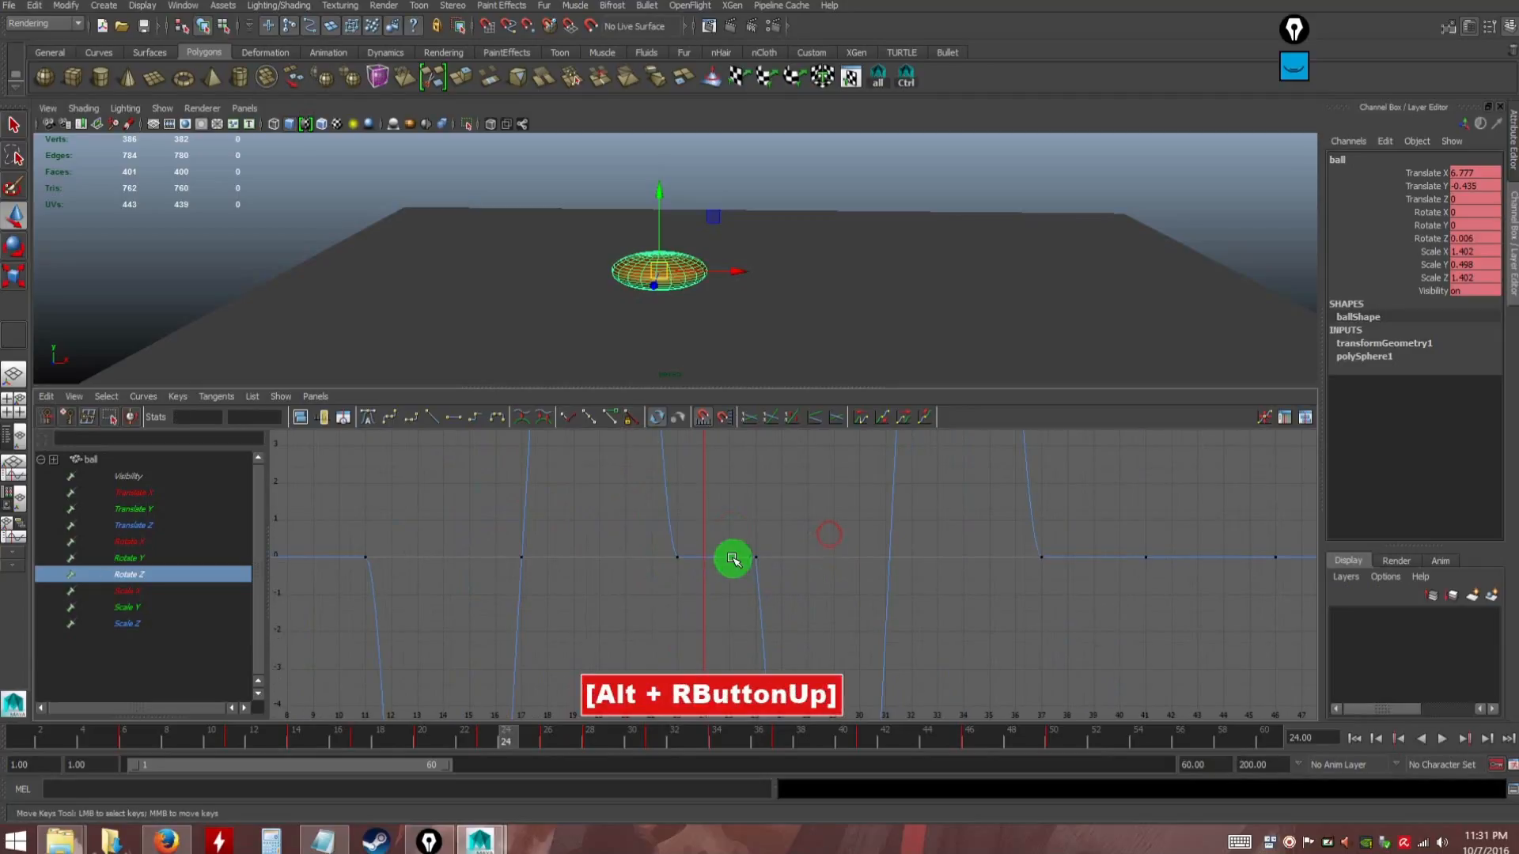
Scrub through the bounce and play the animation from frame 1 several times to check the motion
key(k)
drag(701, 532, 1305, 678)
click(1356, 738)
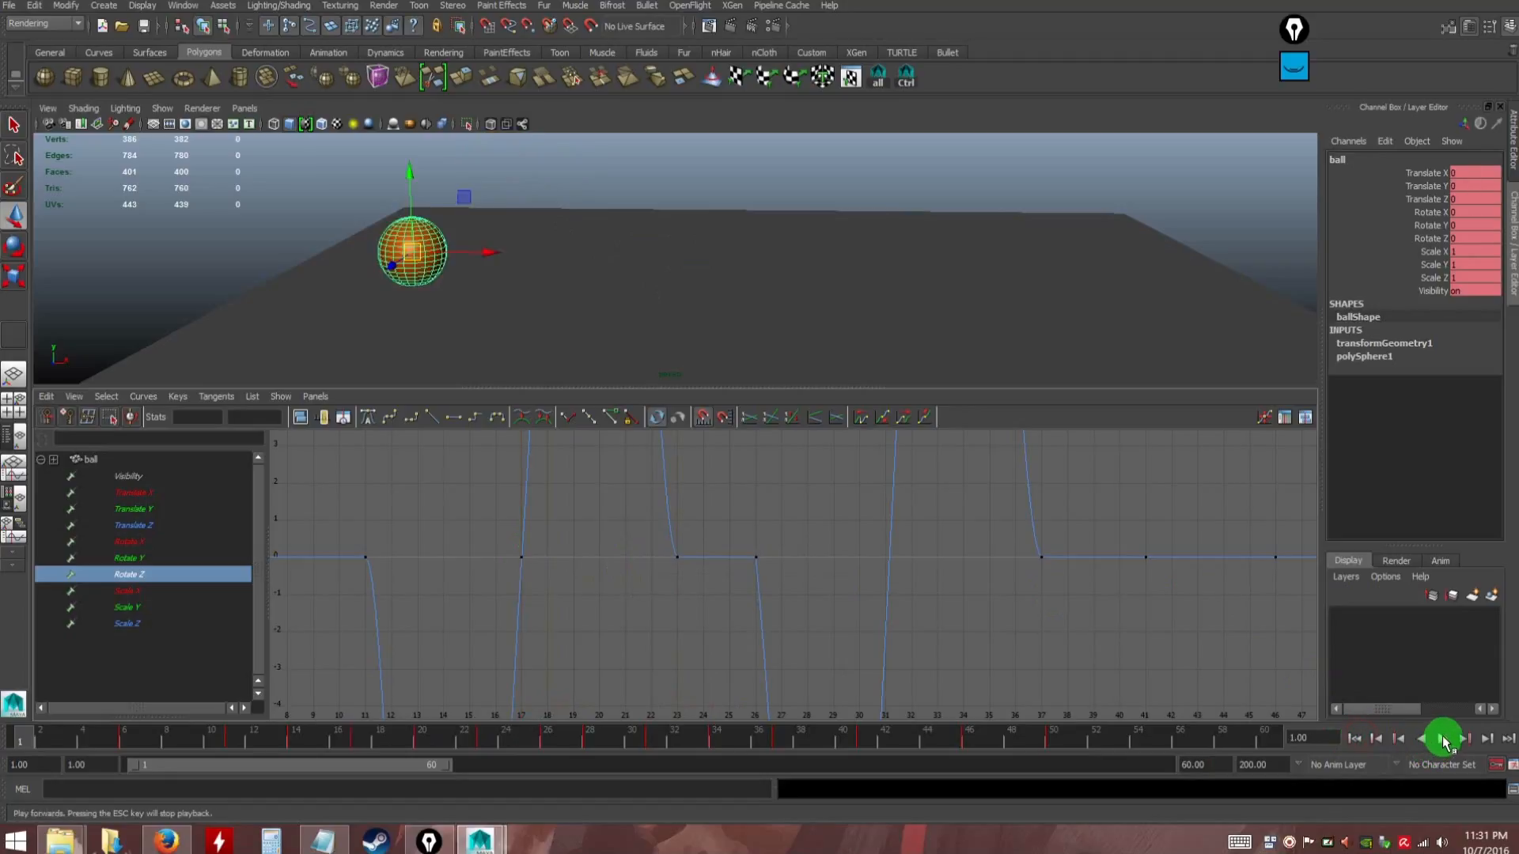
click(1443, 739)
click(1444, 740)
click(1356, 738)
click(1443, 739)
click(1443, 739)
drag(744, 739, 919, 746)
click(1362, 742)
click(1442, 738)
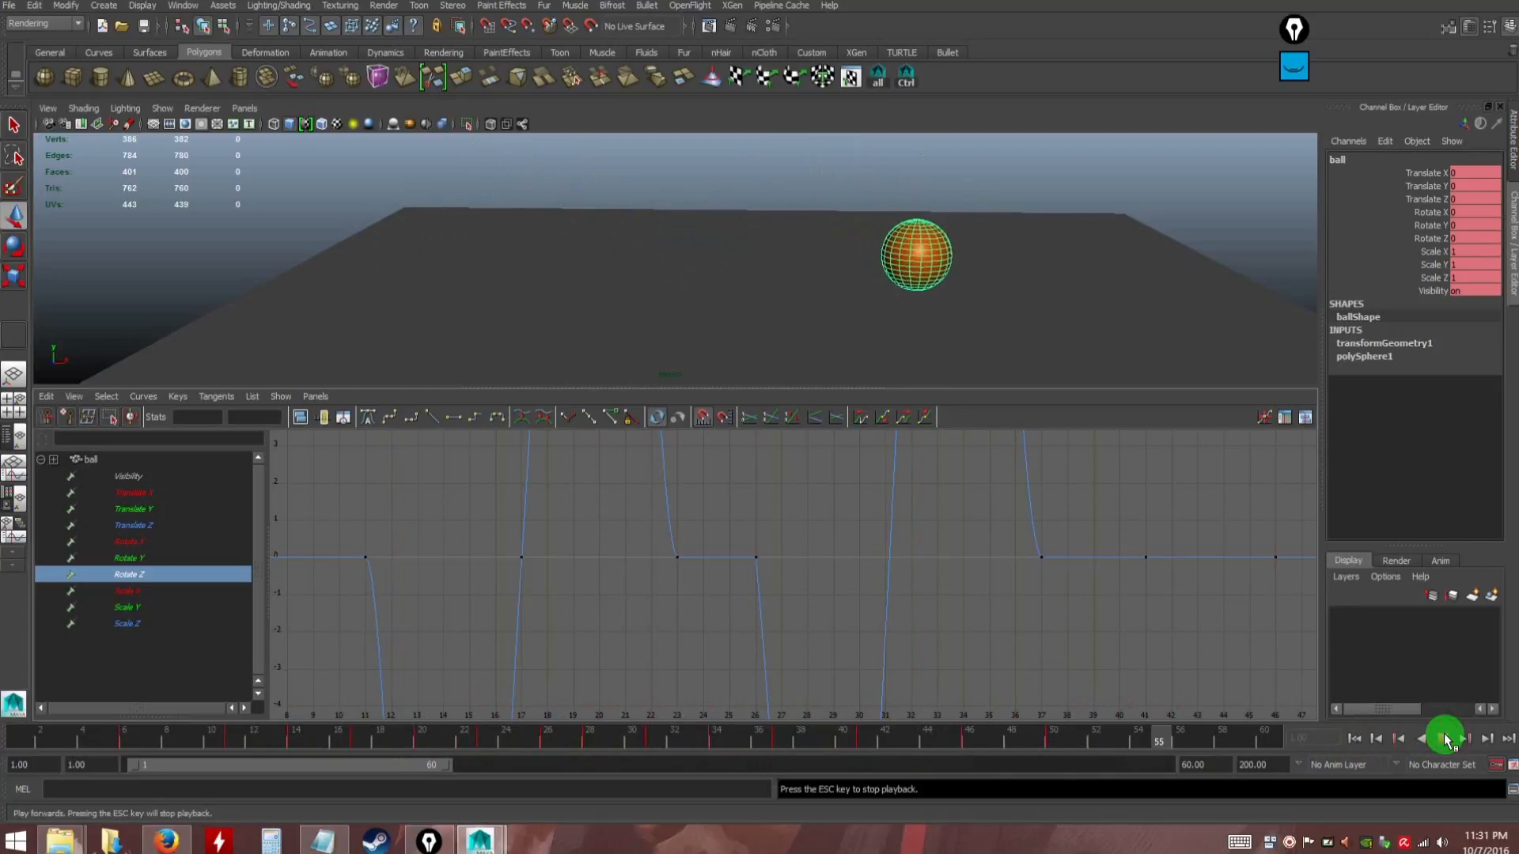
click(1444, 740)
Frame the Rotate Z curve over the playback range and examine its tilt peaks and dips
alt+right_drag(750, 624, 695, 591)
alt+middle_drag(827, 602, 606, 605)
key(ctrl)
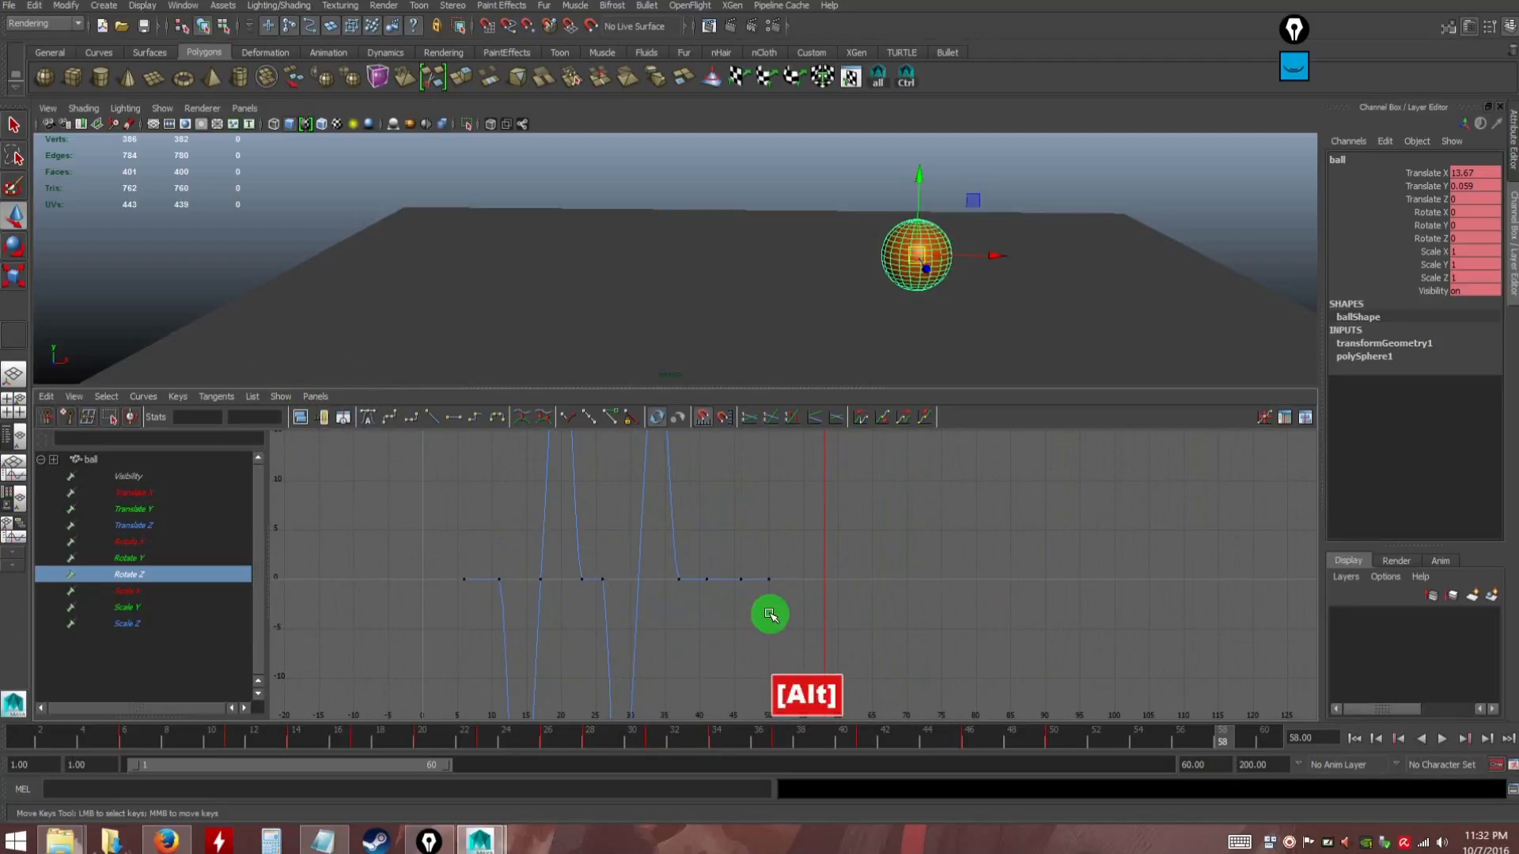
alt+right_drag(770, 614, 729, 591)
alt+middle_drag(814, 584, 814, 585)
drag(621, 452, 910, 671)
click(302, 417)
click(701, 658)
drag(438, 464, 884, 691)
click(323, 419)
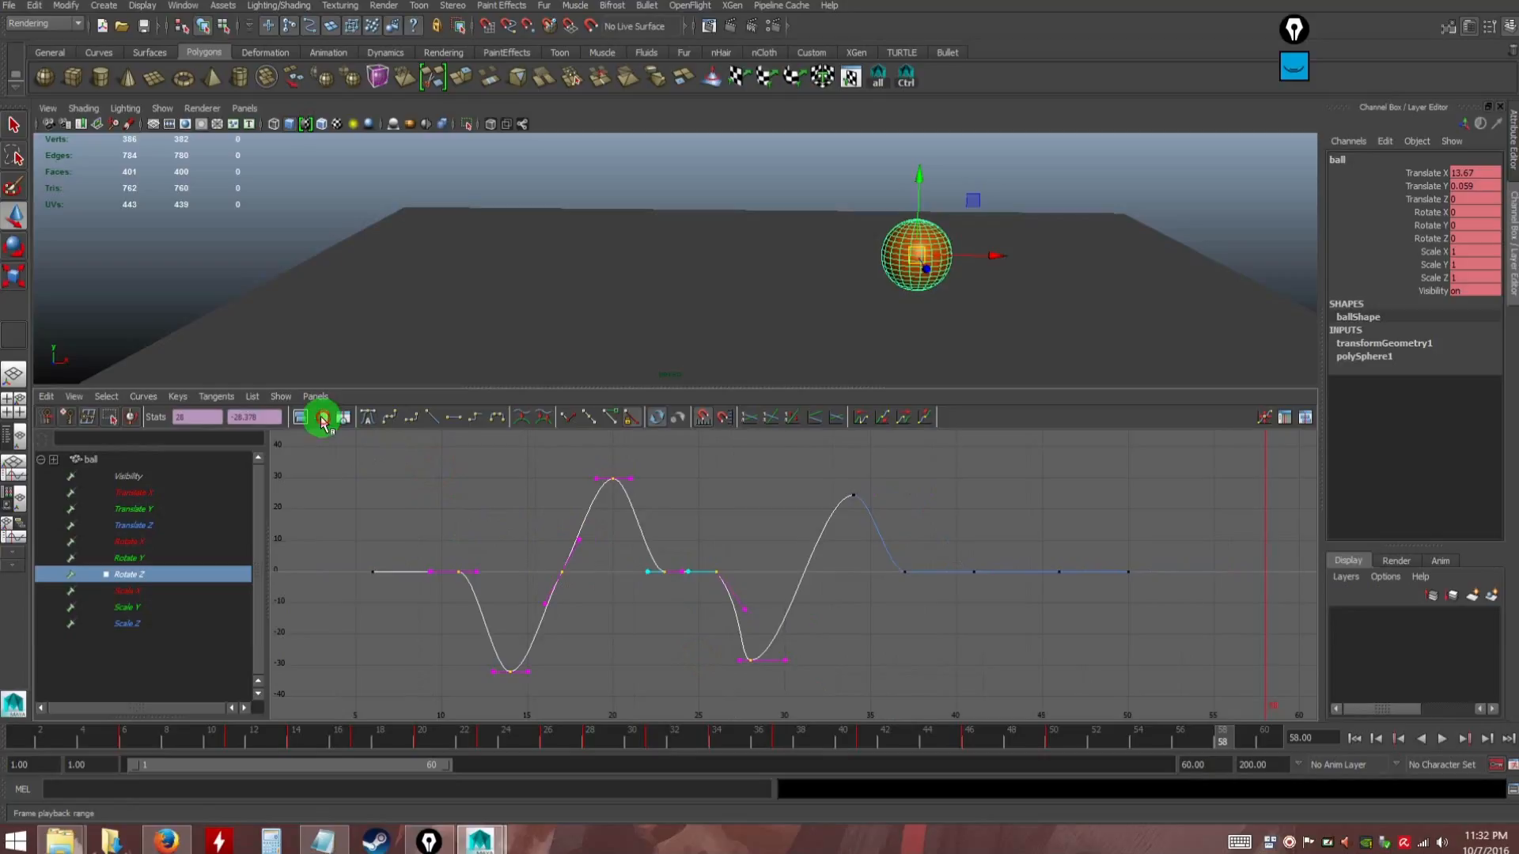
click(700, 648)
Select the Rotate Z keys from frames 17 to 26, frame them for inspection, and clear the selection
alt+right_drag(698, 650, 666, 598)
alt+middle_drag(668, 525, 798, 576)
alt+right_drag(799, 576, 827, 570)
alt+middle_drag(828, 570, 796, 543)
alt+right_drag(796, 543, 625, 474)
drag(629, 476, 832, 608)
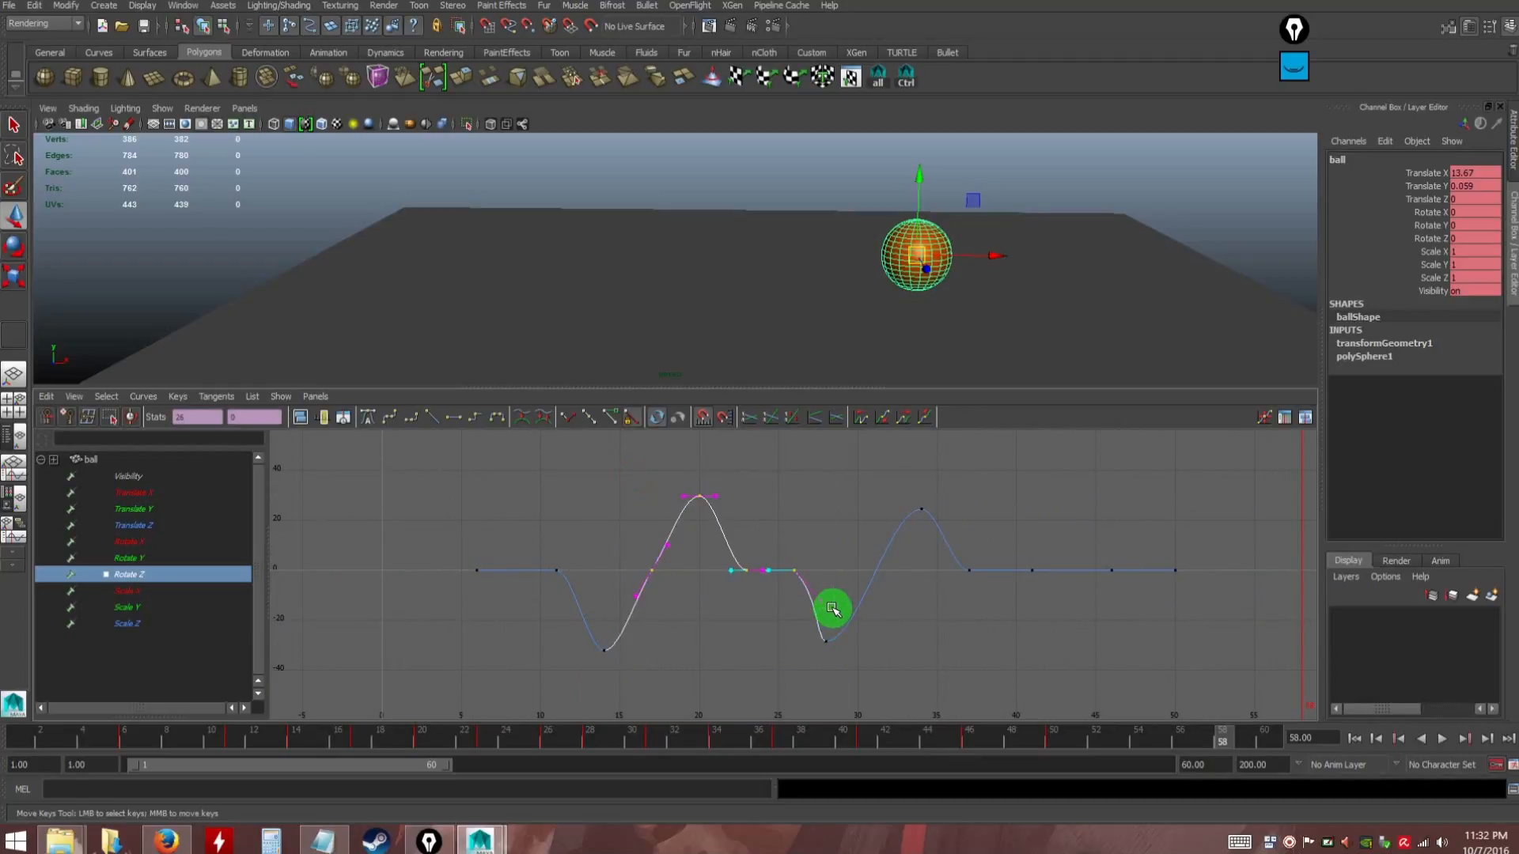
key(f)
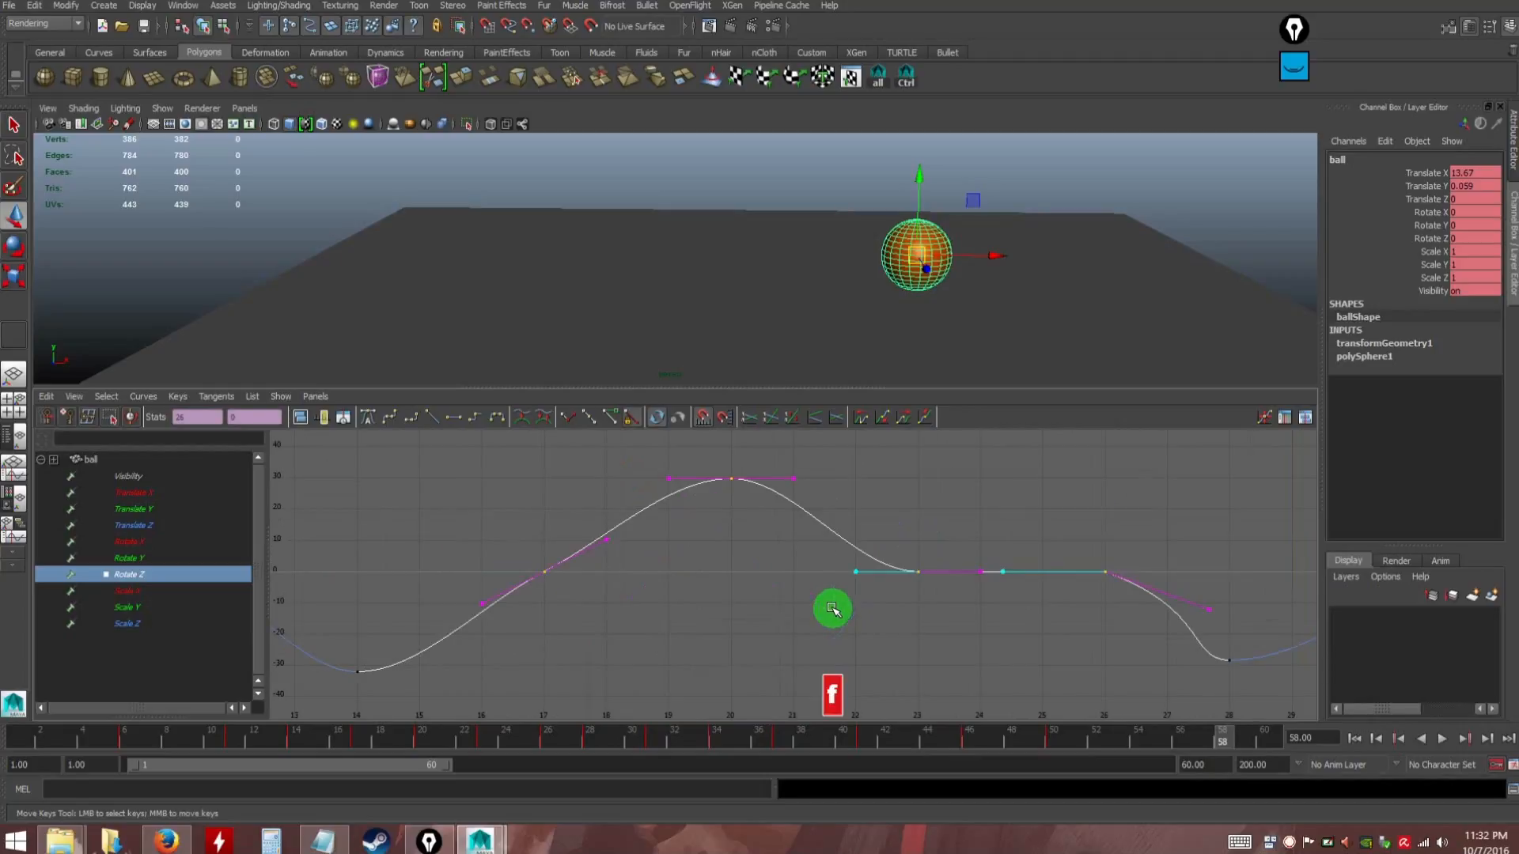
click(878, 637)
Select the Rotate Z peak key at frame 20 and examine the curve's shape around it
alt+right_drag(1003, 643, 704, 536)
click(751, 509)
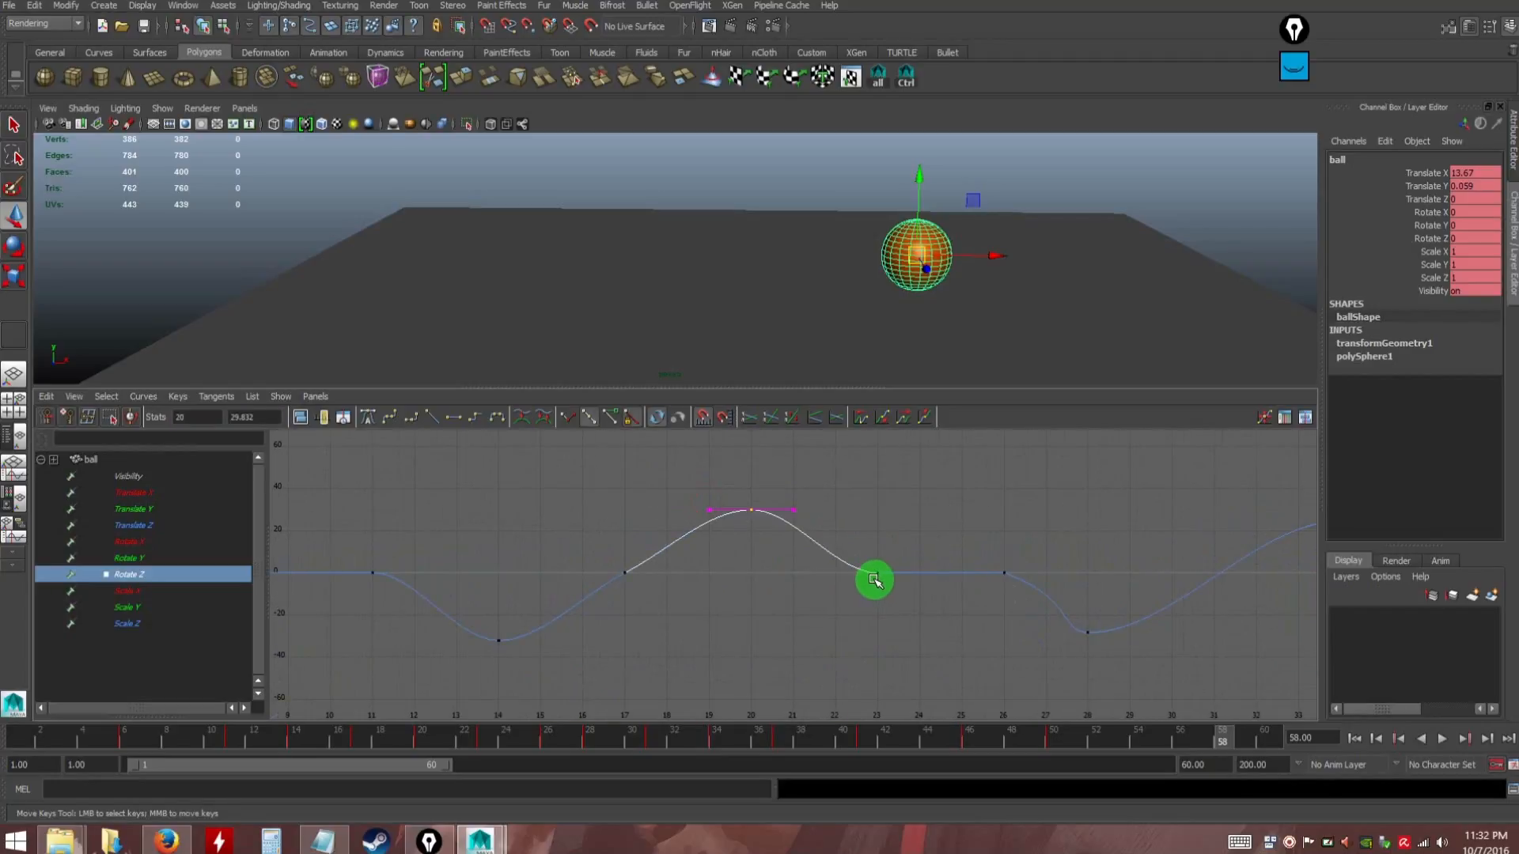
key(f)
alt+right_drag(909, 597, 878, 544)
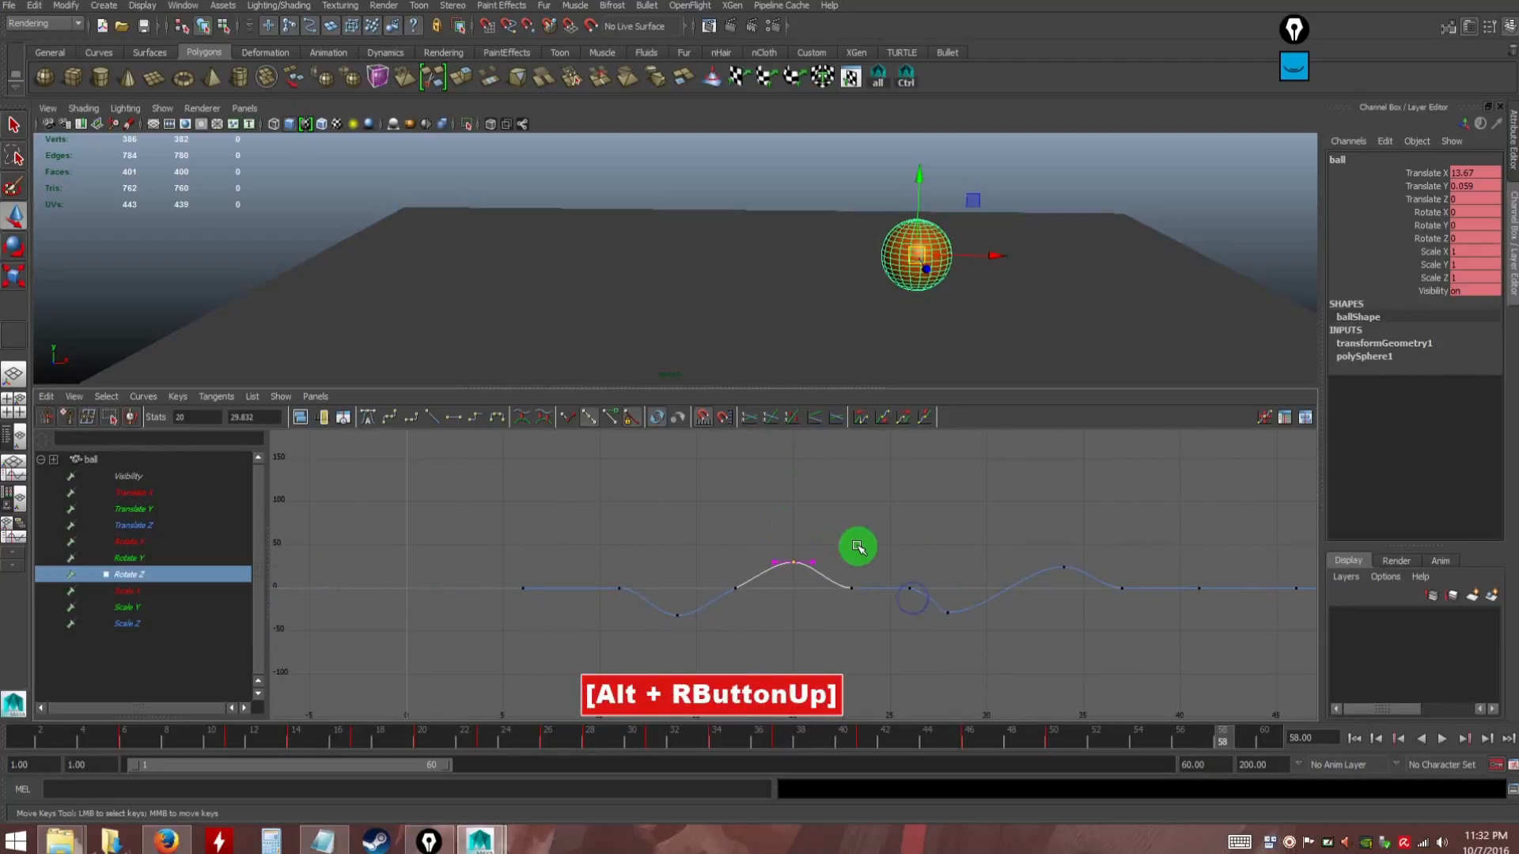
alt+middle_drag(928, 596, 898, 664)
alt+right_drag(898, 664, 800, 607)
alt+middle_drag(800, 607, 1028, 671)
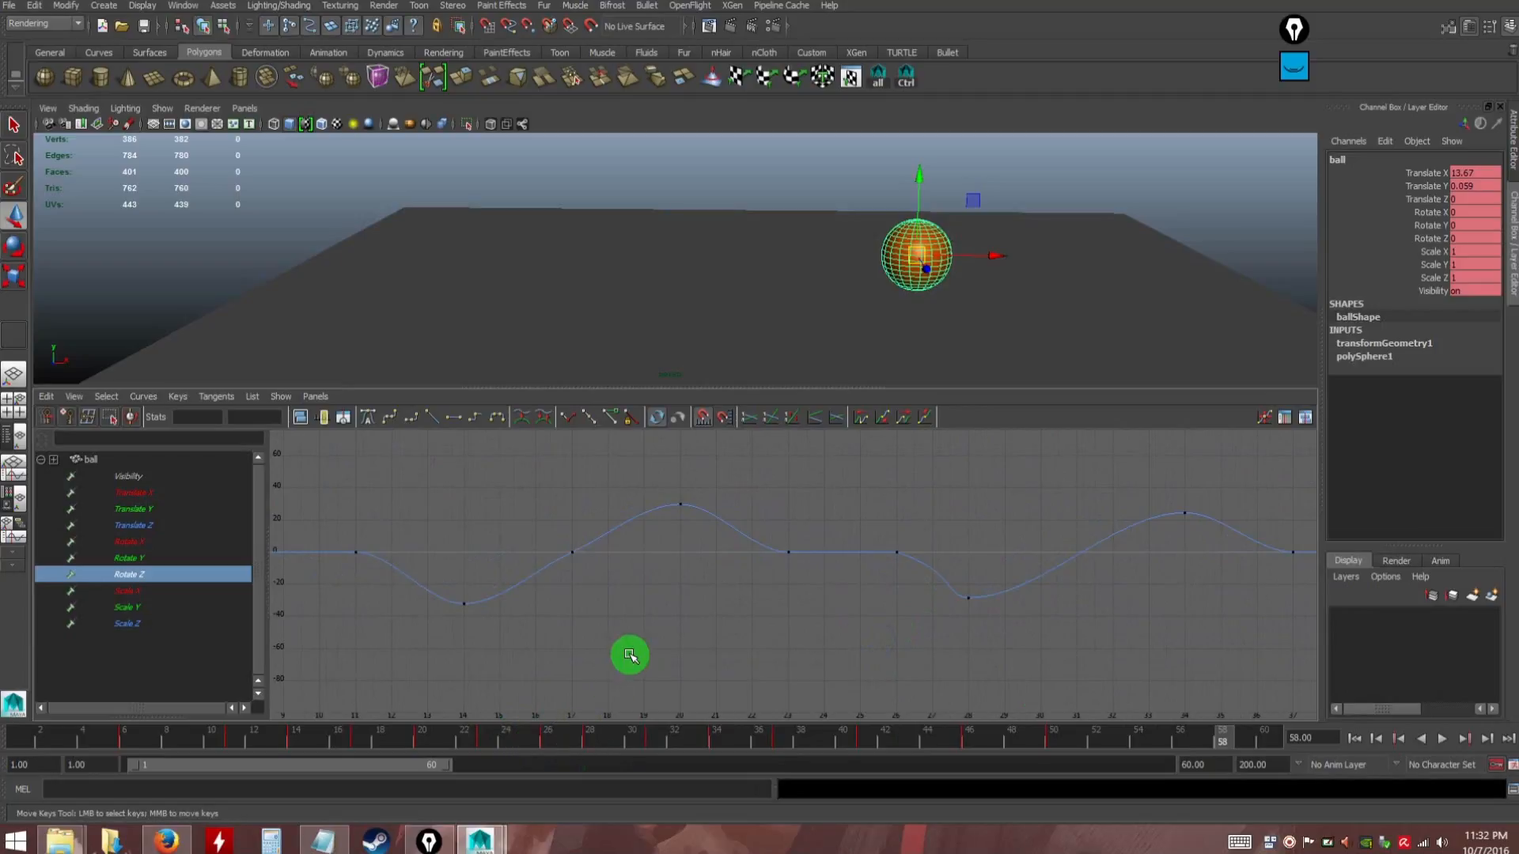
Scrub to frame 14 and inspect the stretched ball's tilt against the Rotate Z curve
mouse_move(595, 741)
mouse_down()
mouse_move(172, 715)
mouse_move(505, 753)
mouse_move(424, 752)
mouse_move(476, 772)
mouse_move(286, 759)
mouse_move(322, 761)
mouse_move(302, 753)
mouse_up()
alt+middle_drag(501, 570, 601, 551)
alt+right_drag(601, 551, 603, 577)
alt+middle_drag(699, 589, 696, 592)
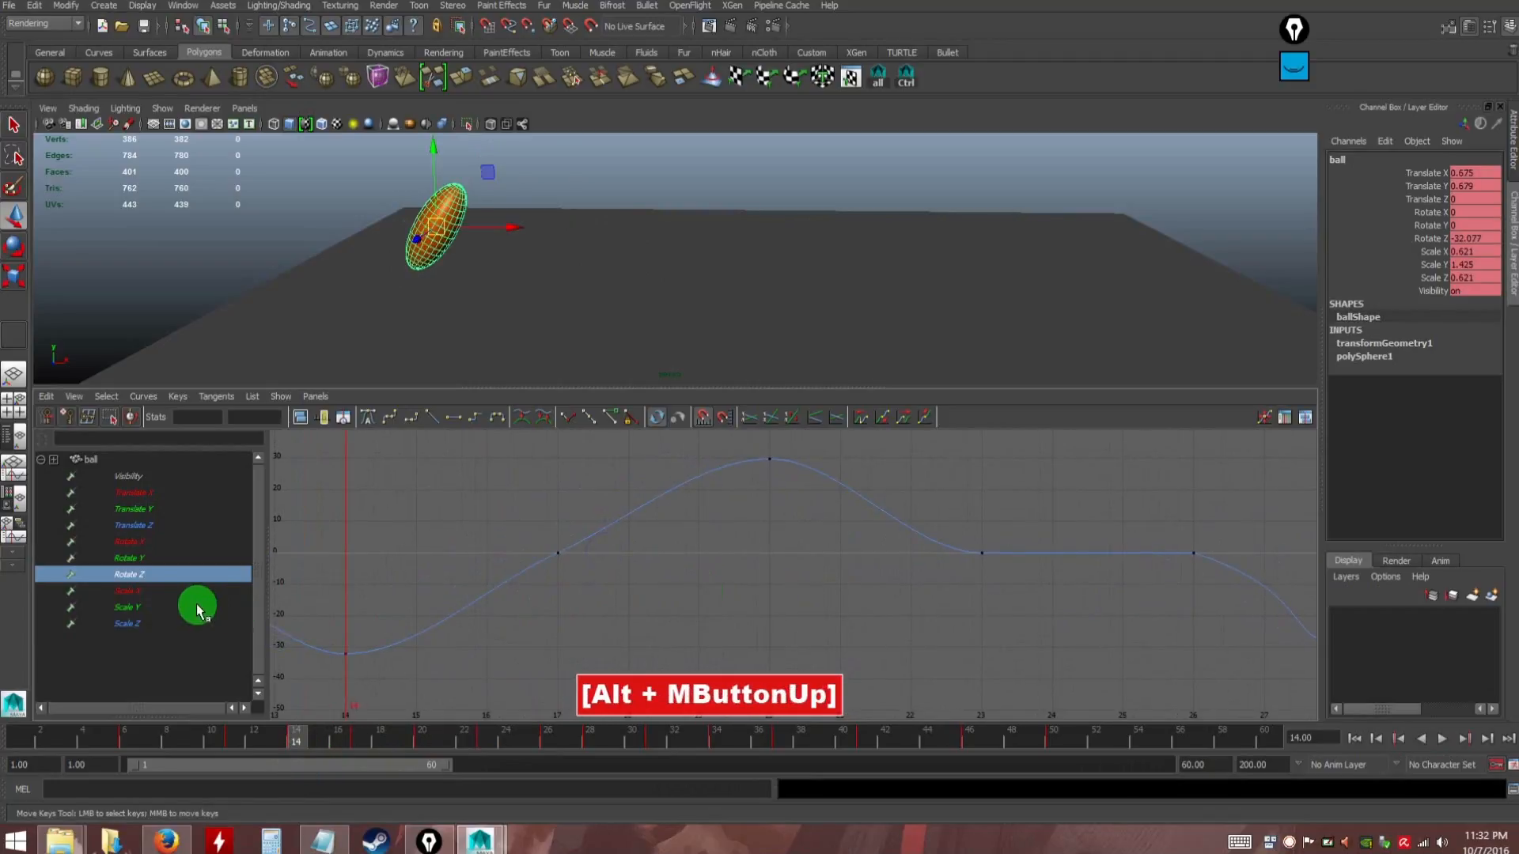
Show the Translate Y curve, frame it, and select its key at frame 14 to examine the tangents
click(136, 509)
alt+right_drag(559, 599, 364, 440)
click(301, 417)
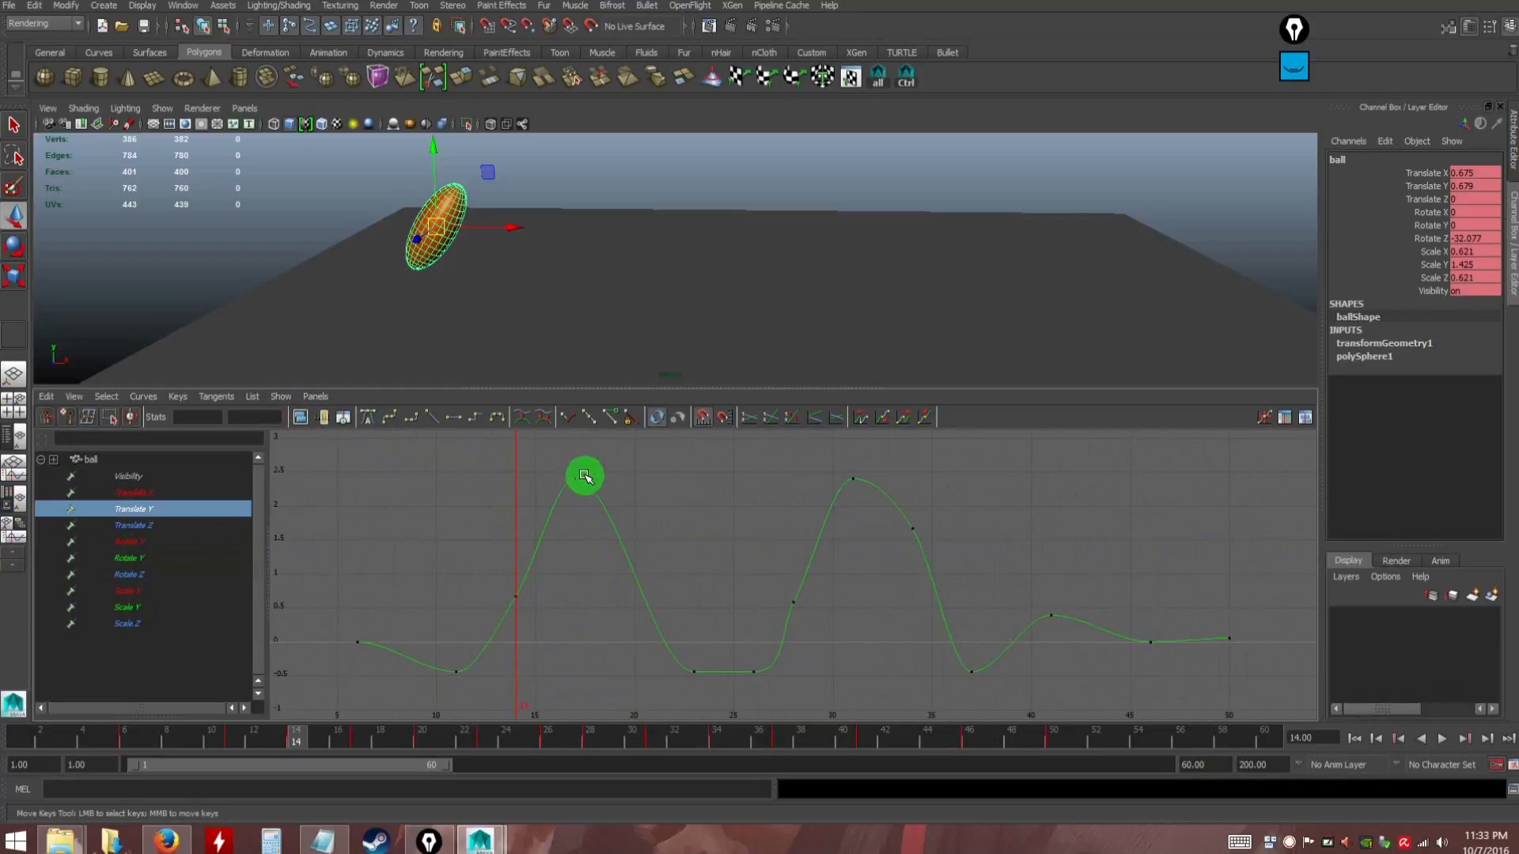
alt+middle_drag(549, 602, 594, 572)
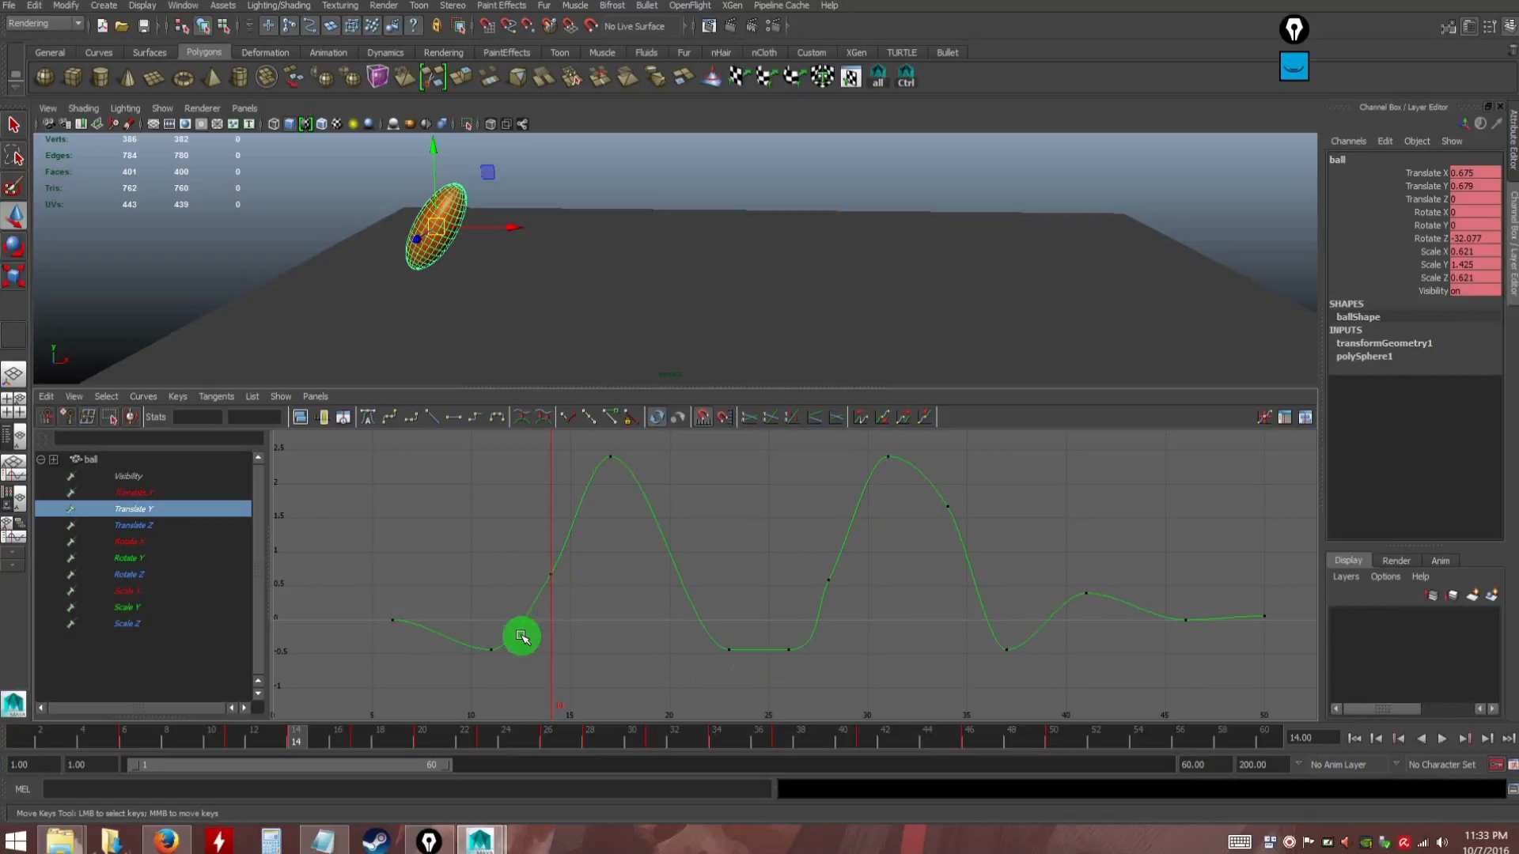
drag(525, 552, 577, 591)
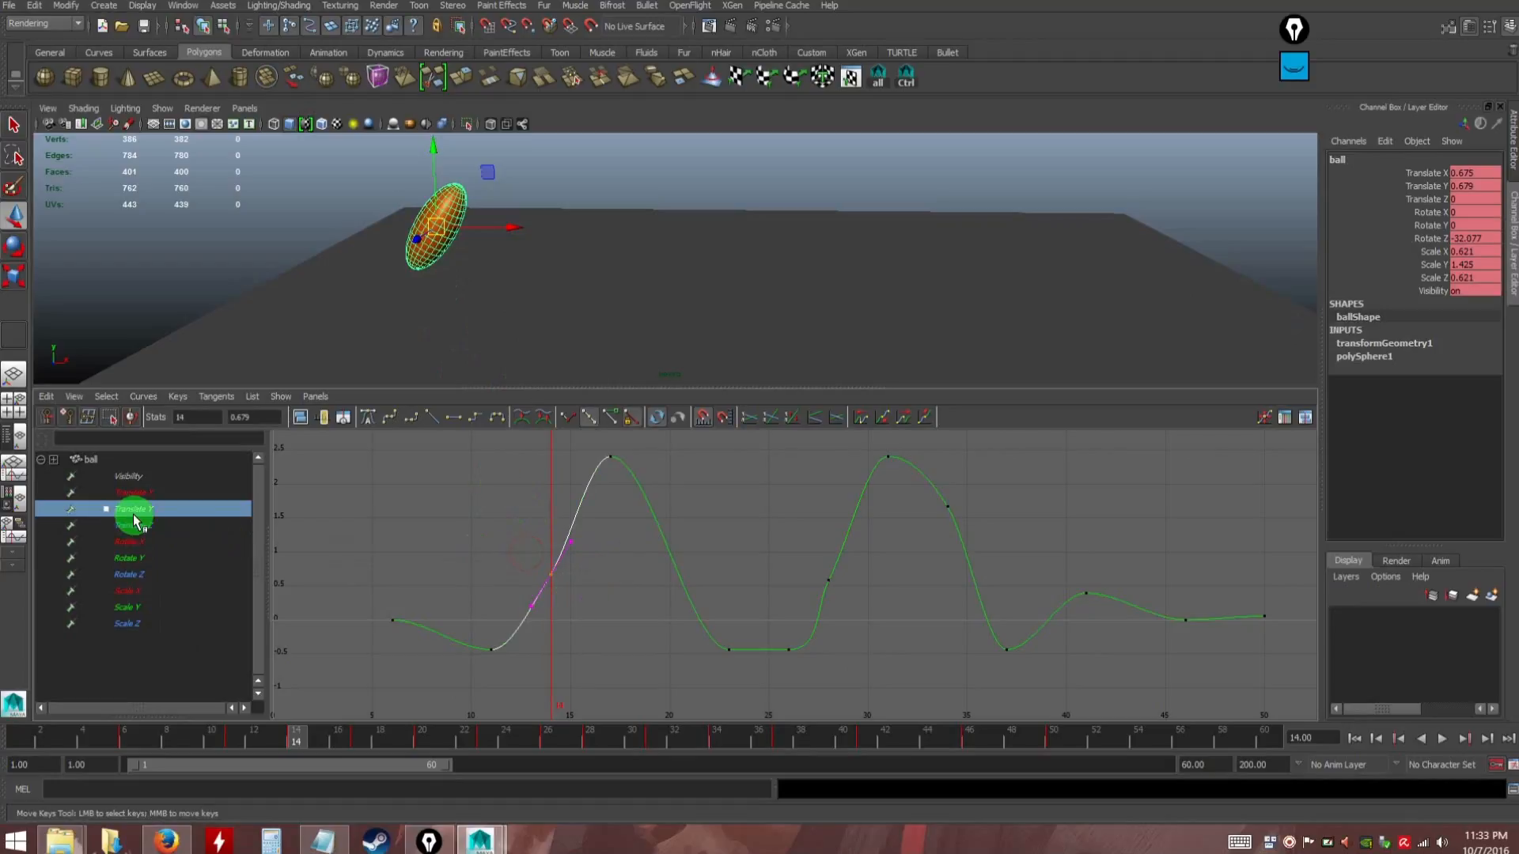
click(579, 593)
drag(517, 549, 599, 607)
Select all Translate Y keys, break their tangents and free the tangent weights
alt+right_drag(610, 583, 576, 595)
alt+middle_drag(528, 593, 487, 584)
click(462, 576)
drag(521, 497, 977, 657)
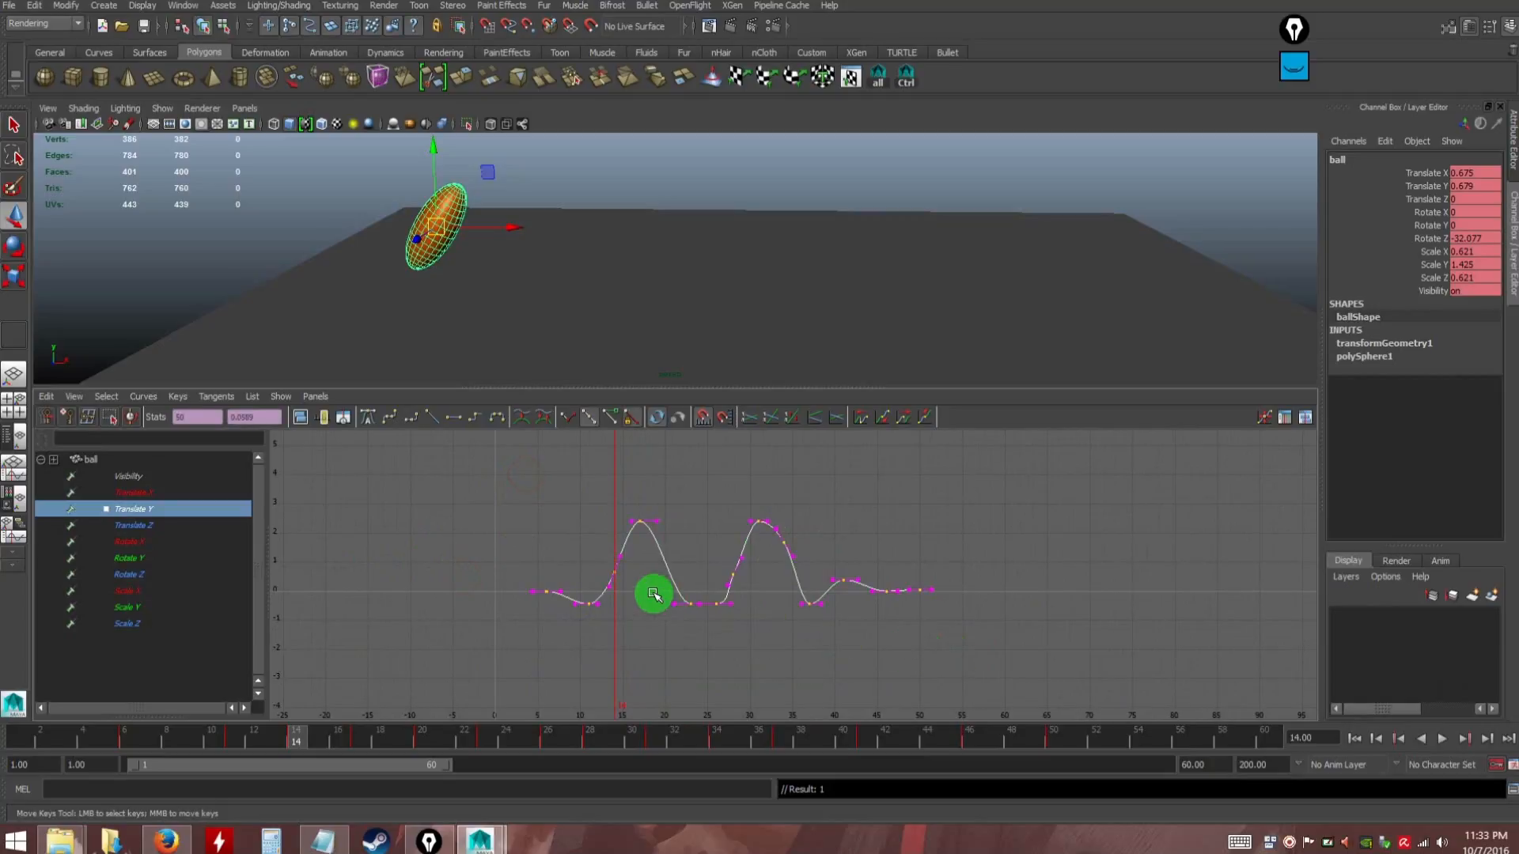
right_click(614, 575)
right_drag(613, 575, 662, 630)
right_drag(617, 581, 658, 674)
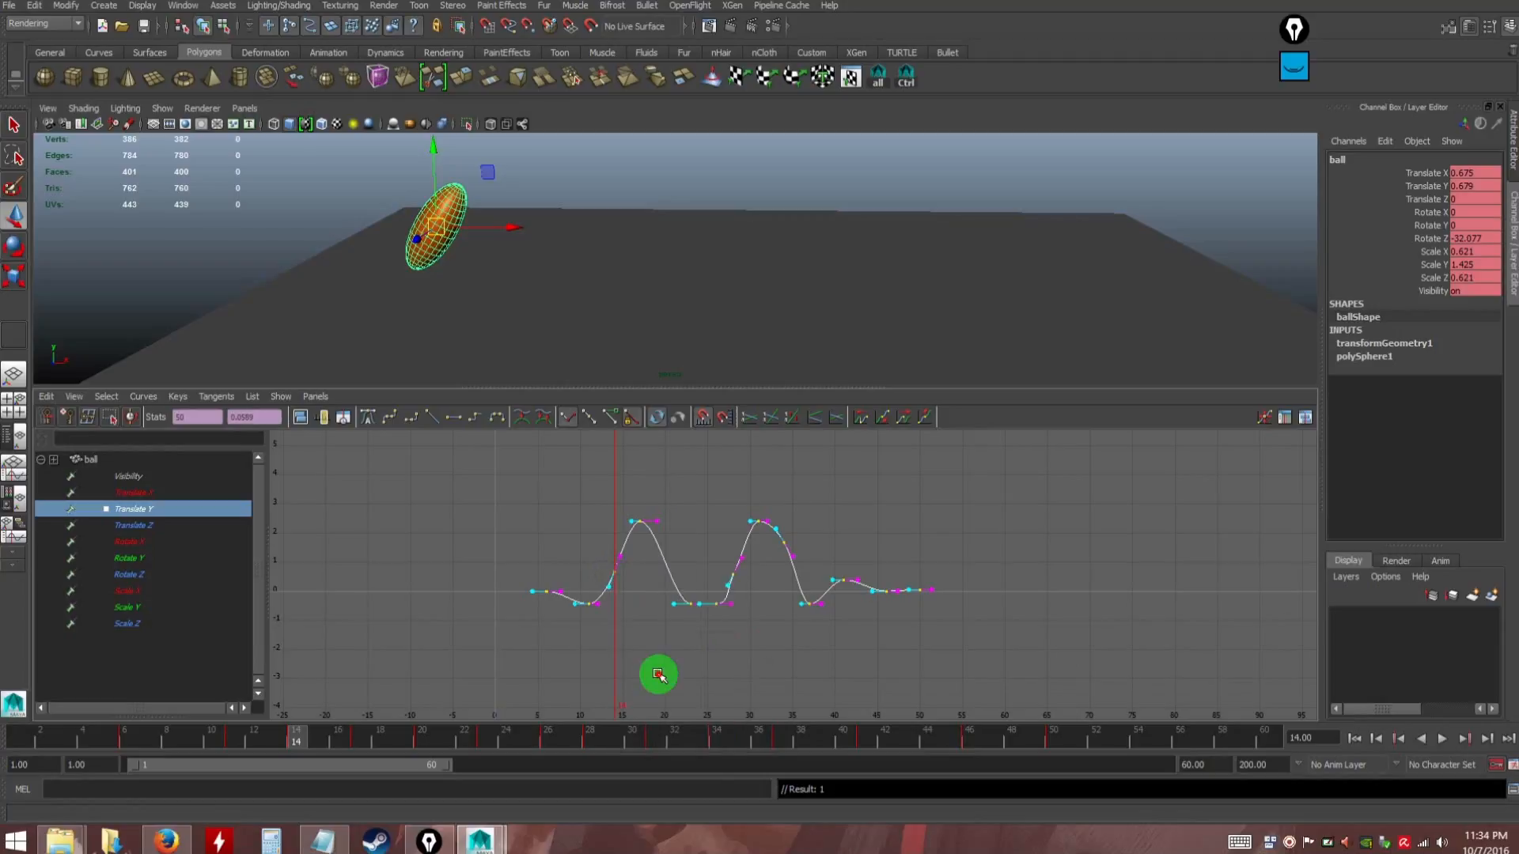
right_drag(614, 574, 664, 709)
alt+right_drag(680, 599, 712, 560)
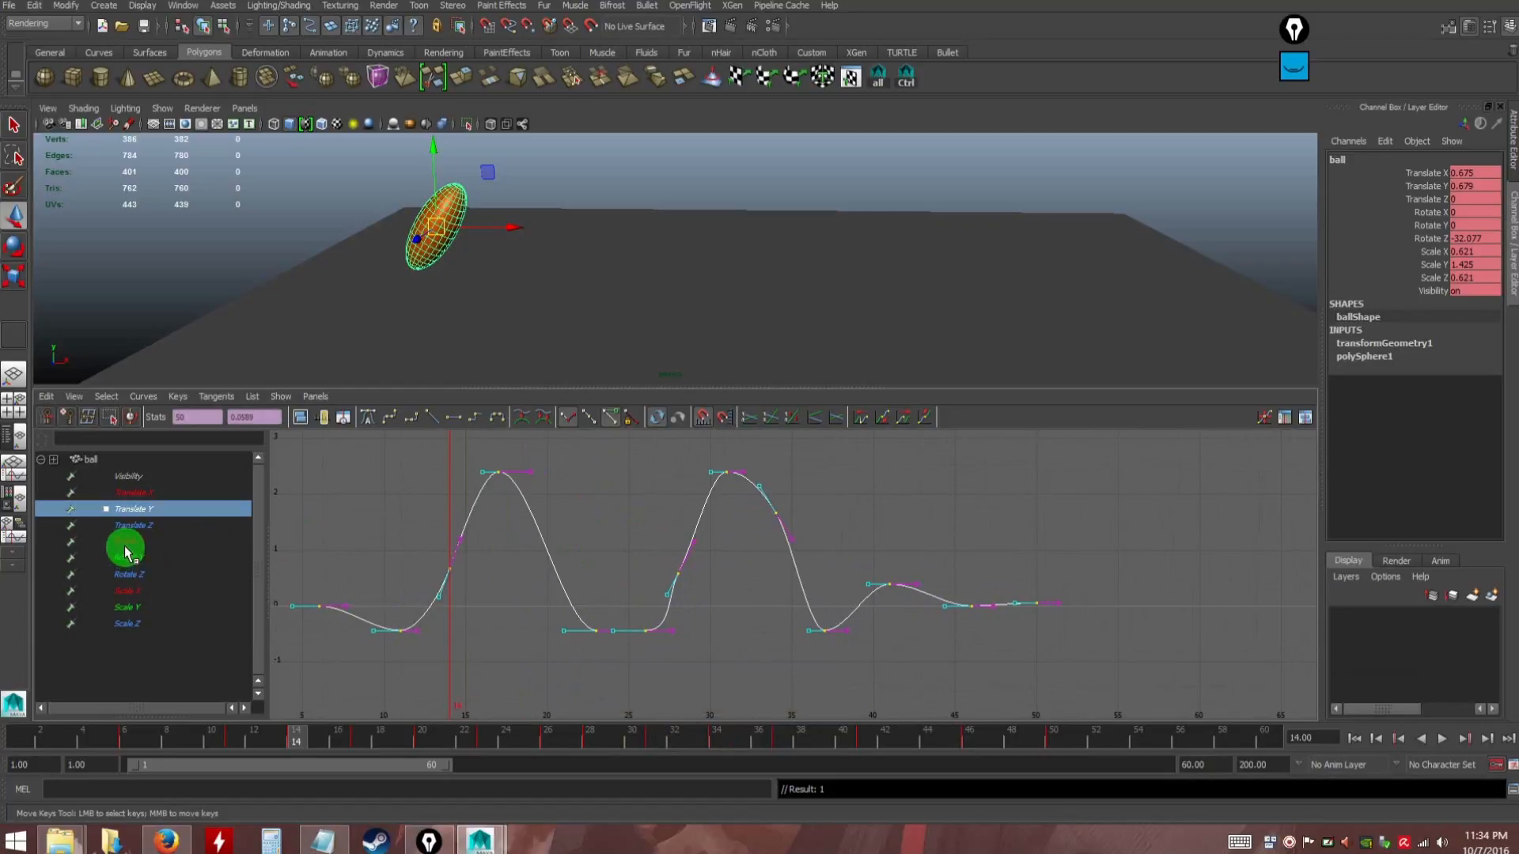
Reshape the broken tangents of the Translate Y key at frame 14, extending the out tangent steeply up toward the first peak
click(475, 585)
alt+middle_drag(476, 586, 596, 586)
alt+right_drag(596, 586, 590, 595)
drag(513, 543, 595, 593)
drag(541, 515, 597, 558)
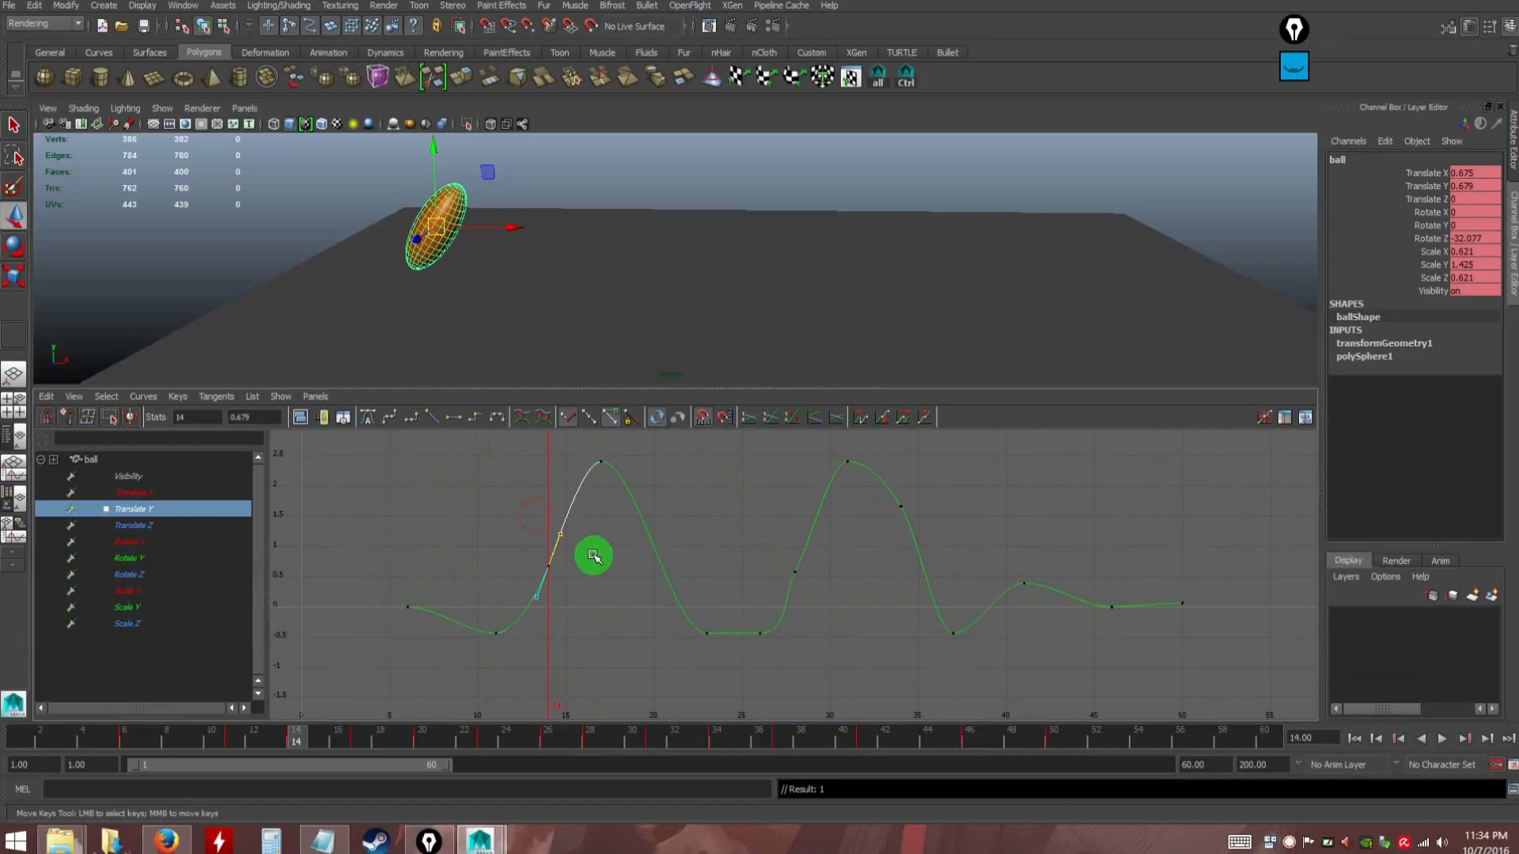
alt+middle_drag(568, 555, 617, 562)
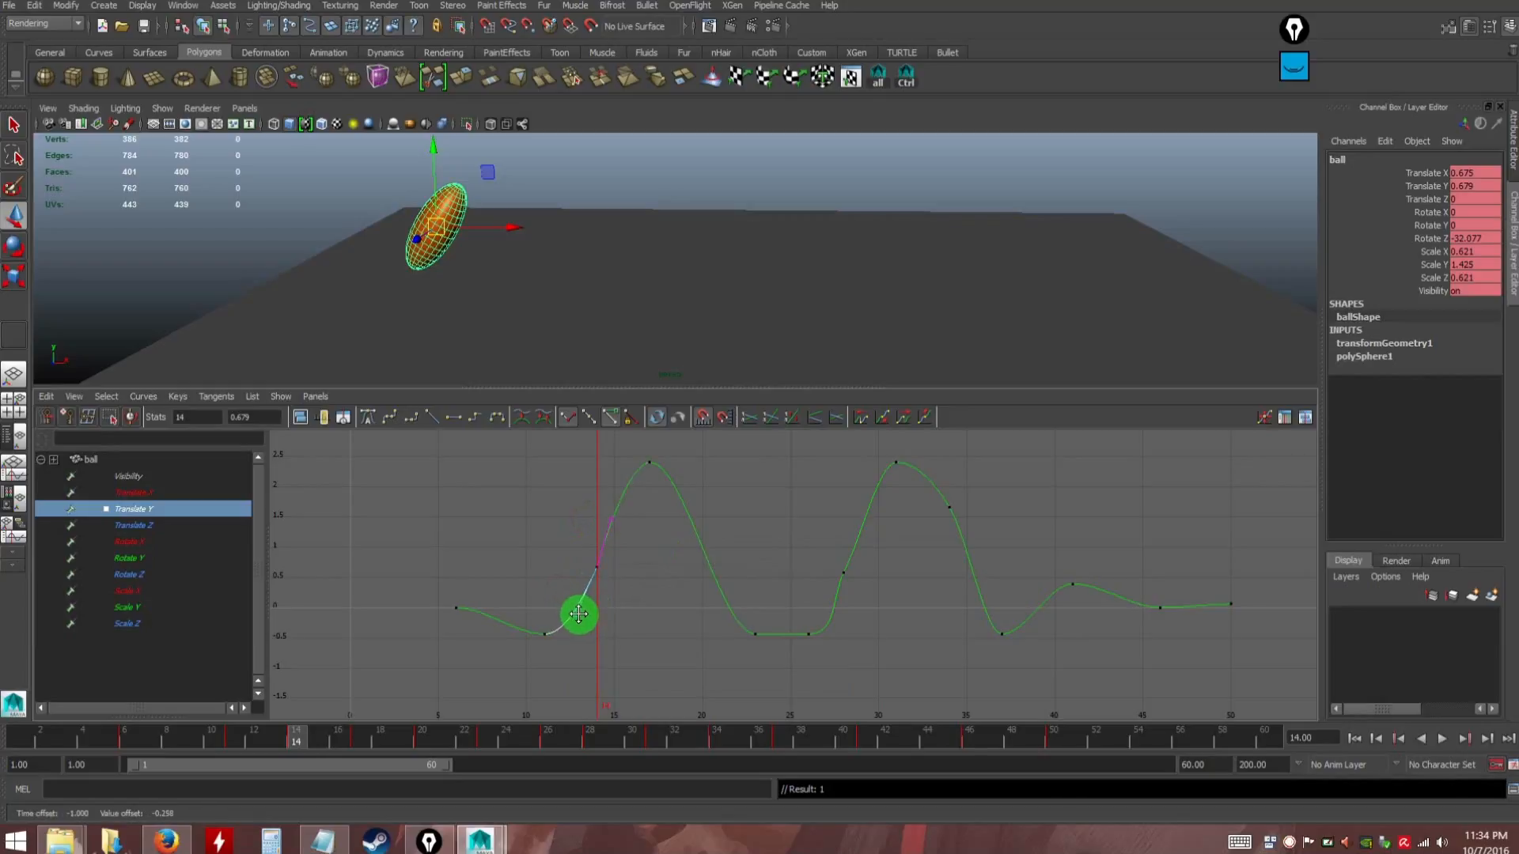
alt+right_drag(667, 624, 638, 556)
alt+middle_drag(638, 556, 542, 601)
drag(554, 574, 595, 604)
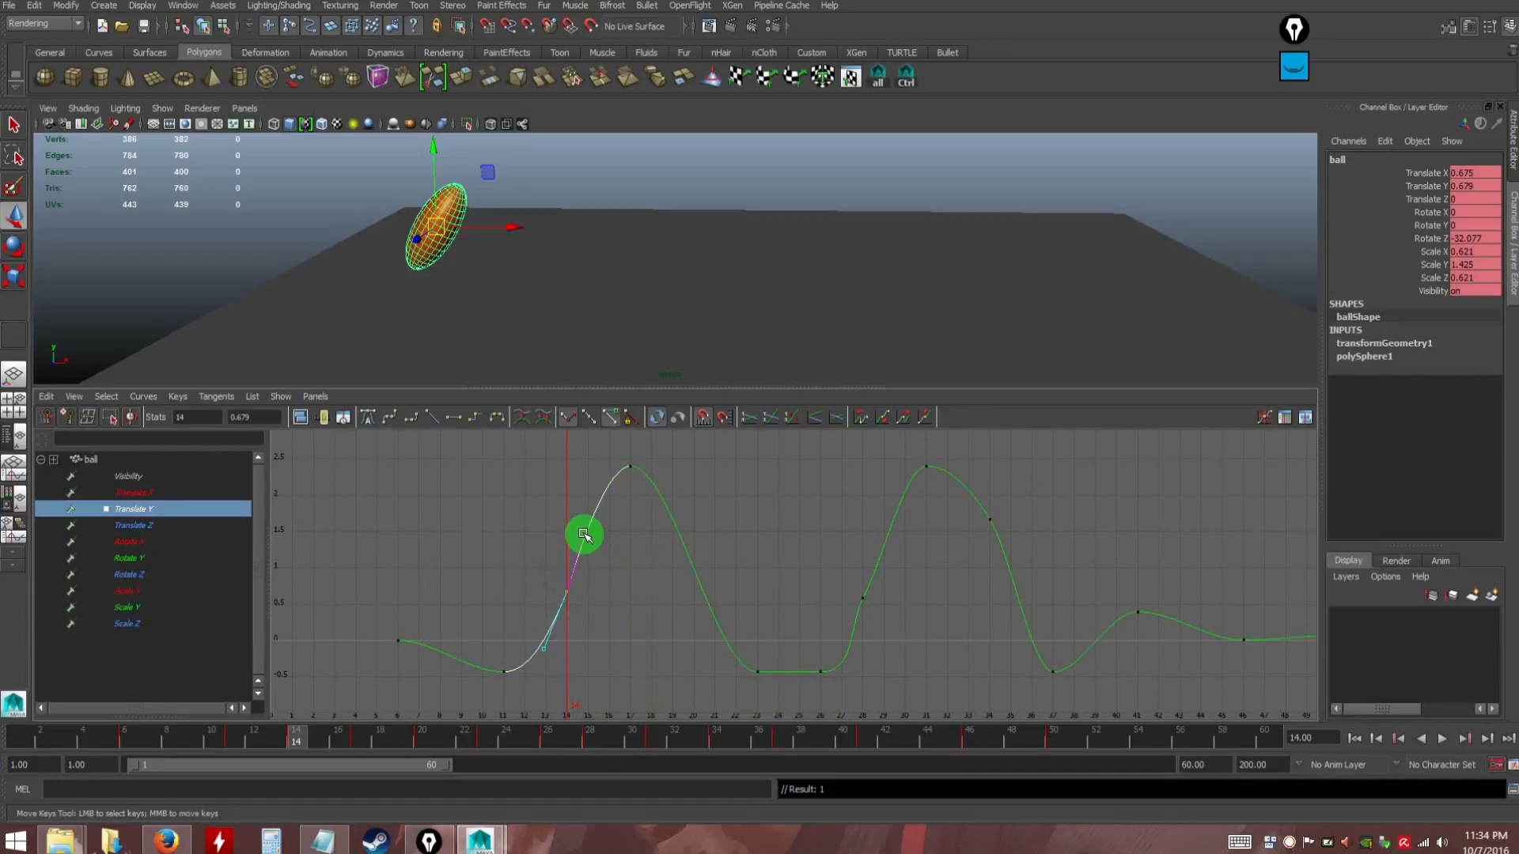
drag(586, 530, 573, 525)
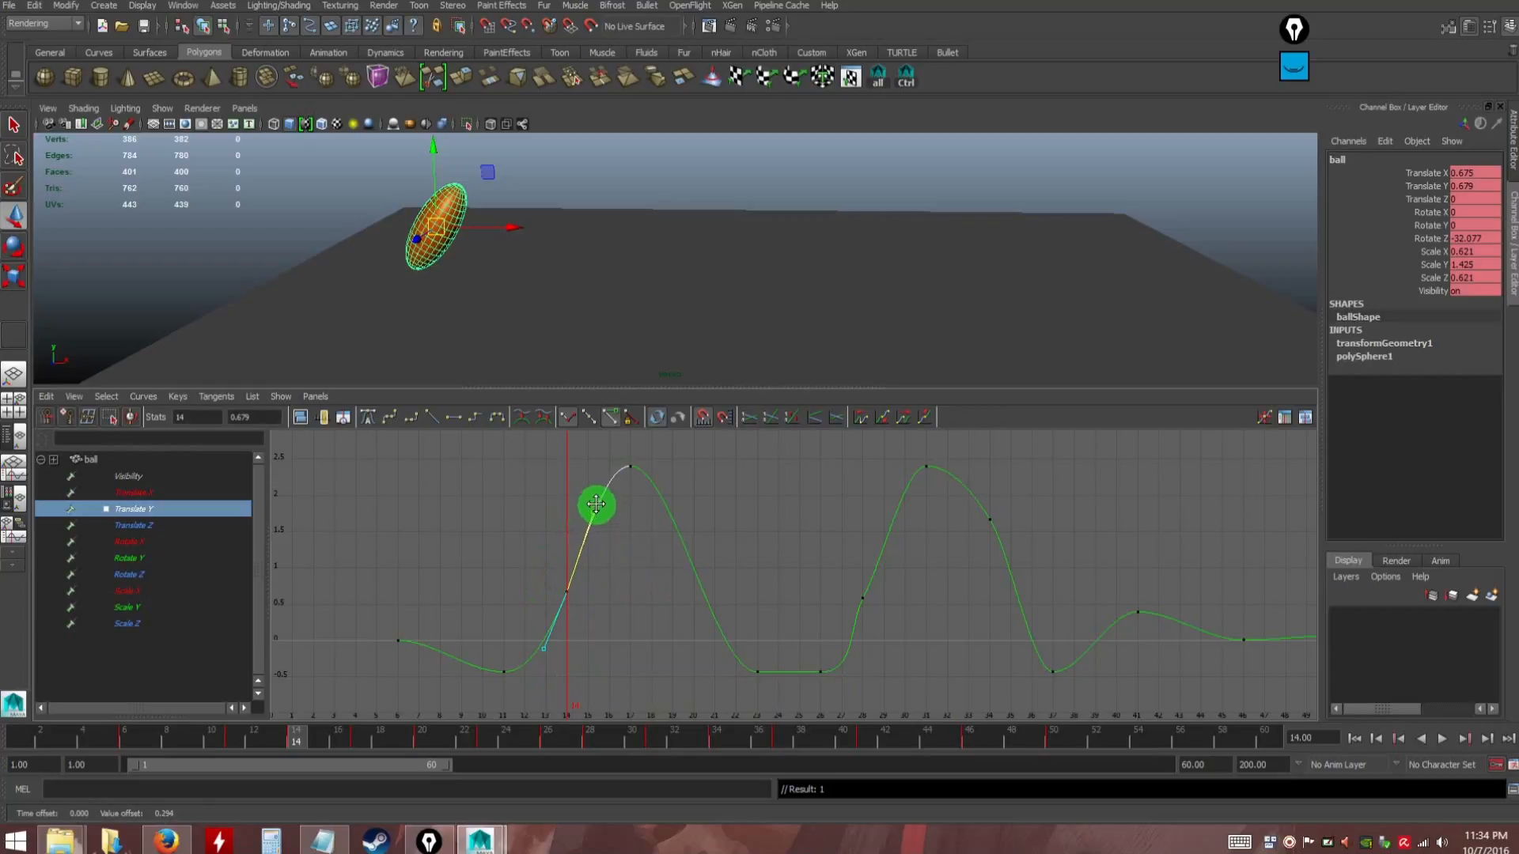
Scrub from frame 14 to frame 17 and inspect the ball's rise to the first peak
alt+right_drag(605, 479, 620, 528)
alt+middle_drag(620, 528, 591, 622)
drag(298, 736, 336, 744)
alt+right_drag(679, 334, 609, 291)
alt+middle_drag(609, 291, 565, 335)
mouse_move(339, 747)
mouse_down()
mouse_move(316, 735)
mouse_move(366, 735)
mouse_move(316, 734)
mouse_move(348, 736)
mouse_up()
click(472, 261)
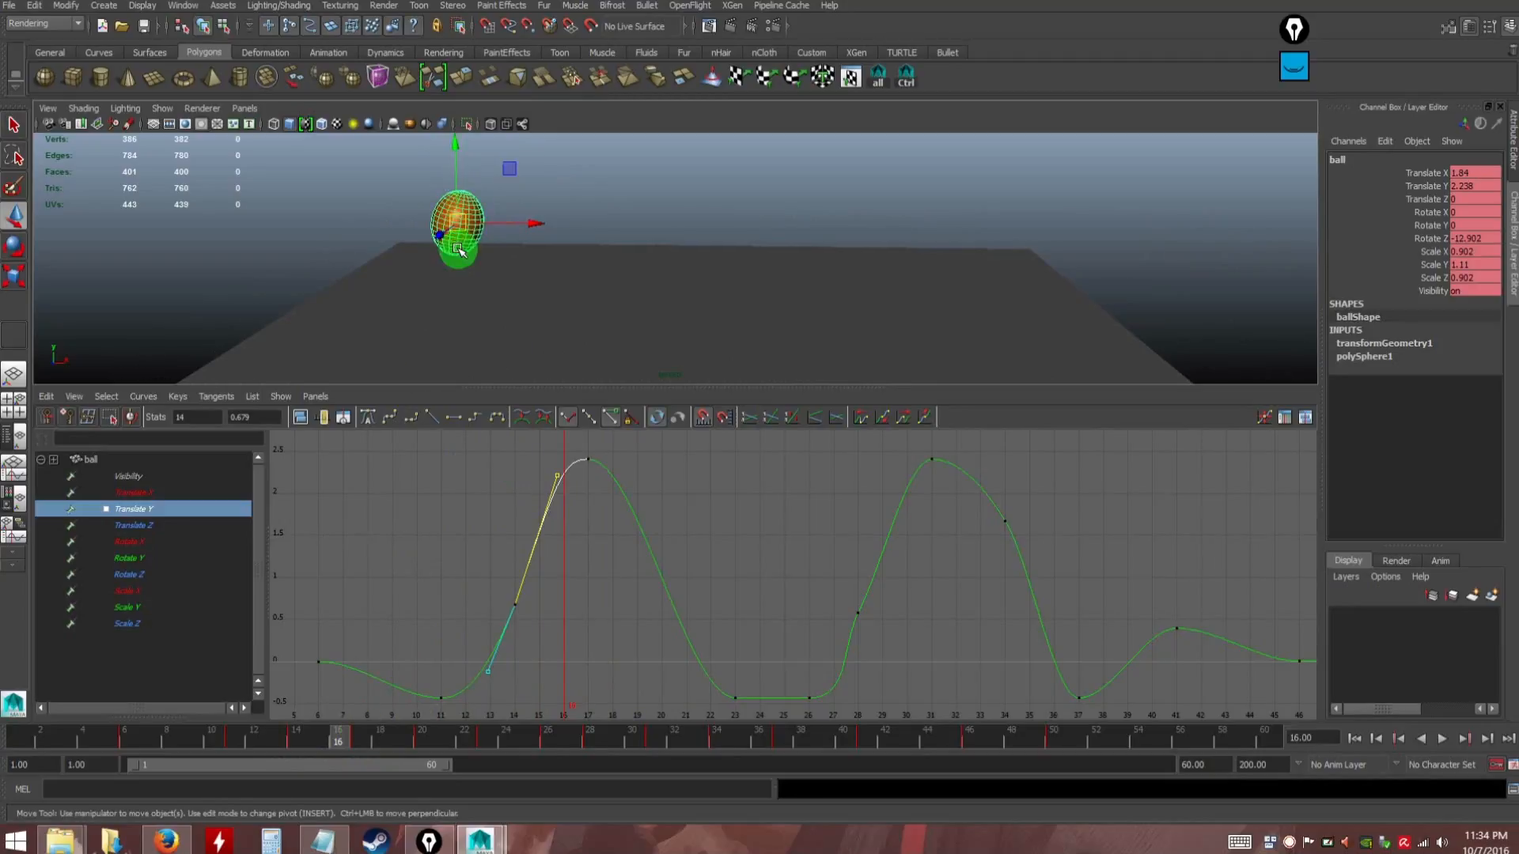
drag(339, 736, 375, 757)
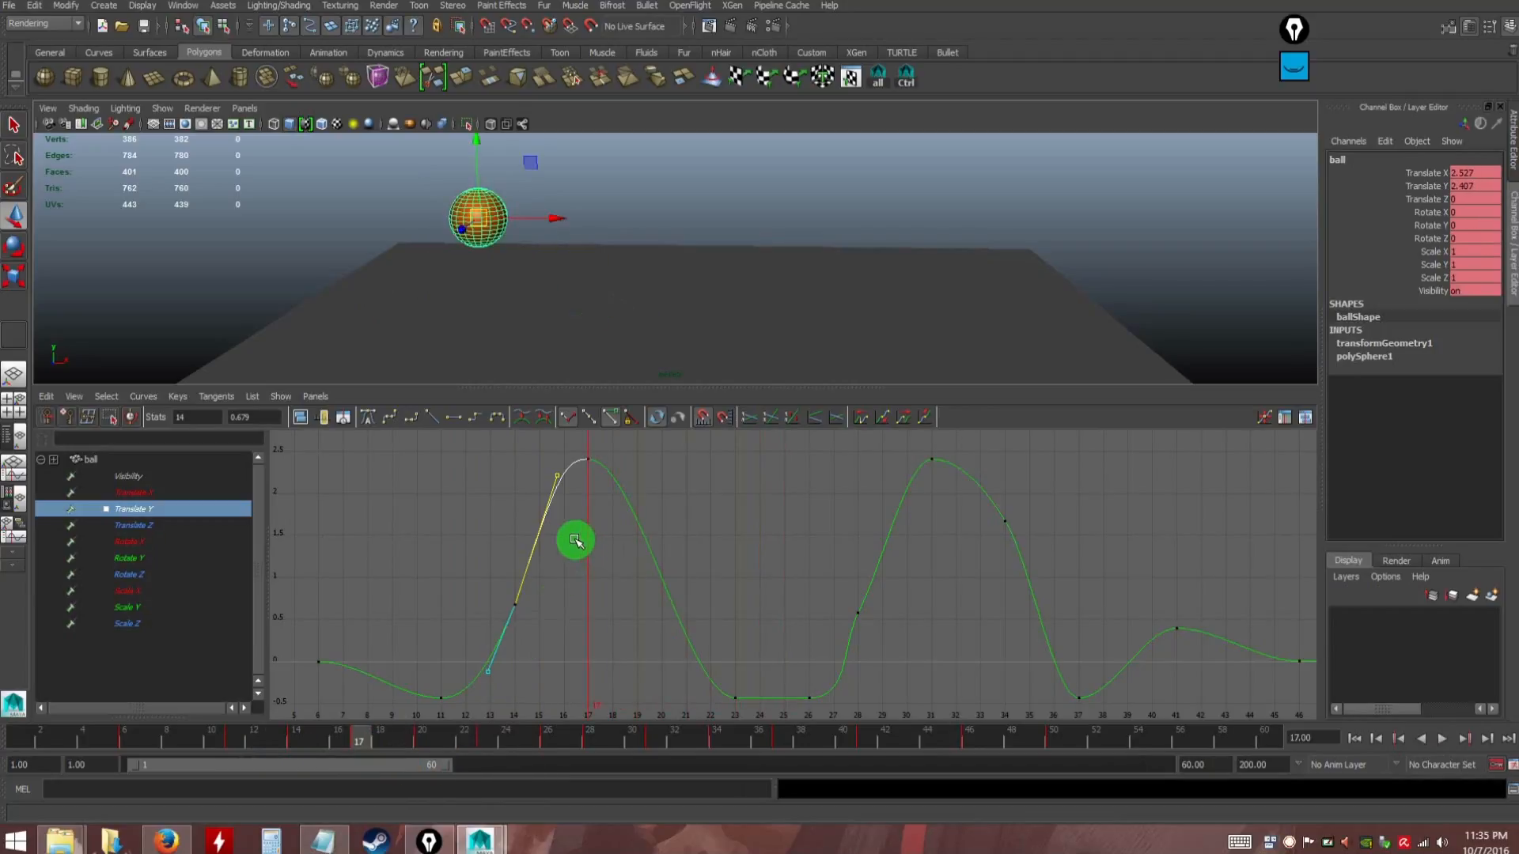
Extend the frame 17 key's out tangent horizontally and pull the frame 23 key's in tangent steeply up toward the first peak
drag(562, 437, 600, 465)
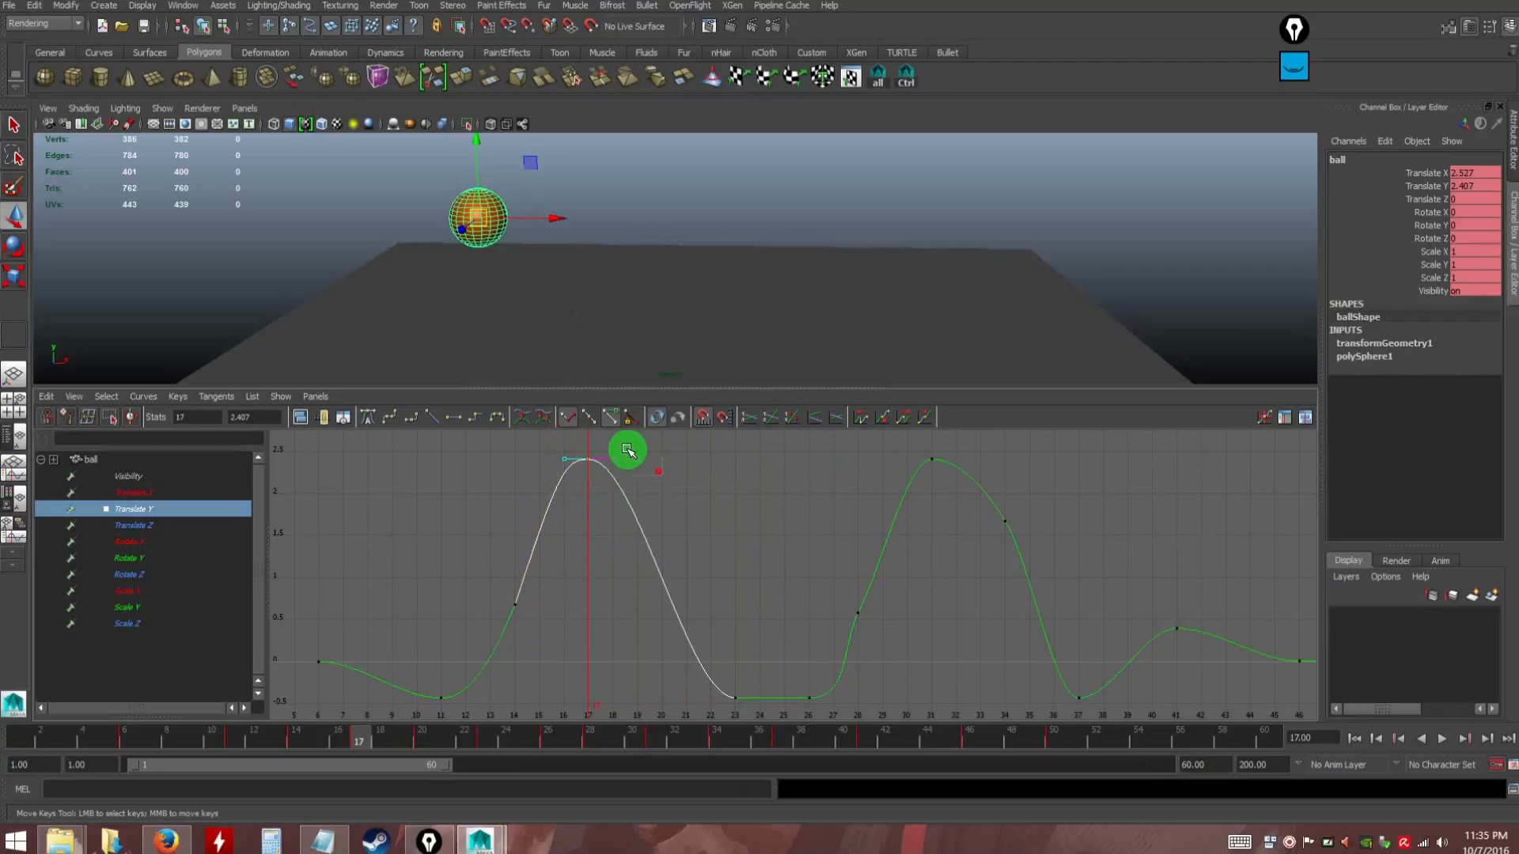
drag(643, 458, 660, 457)
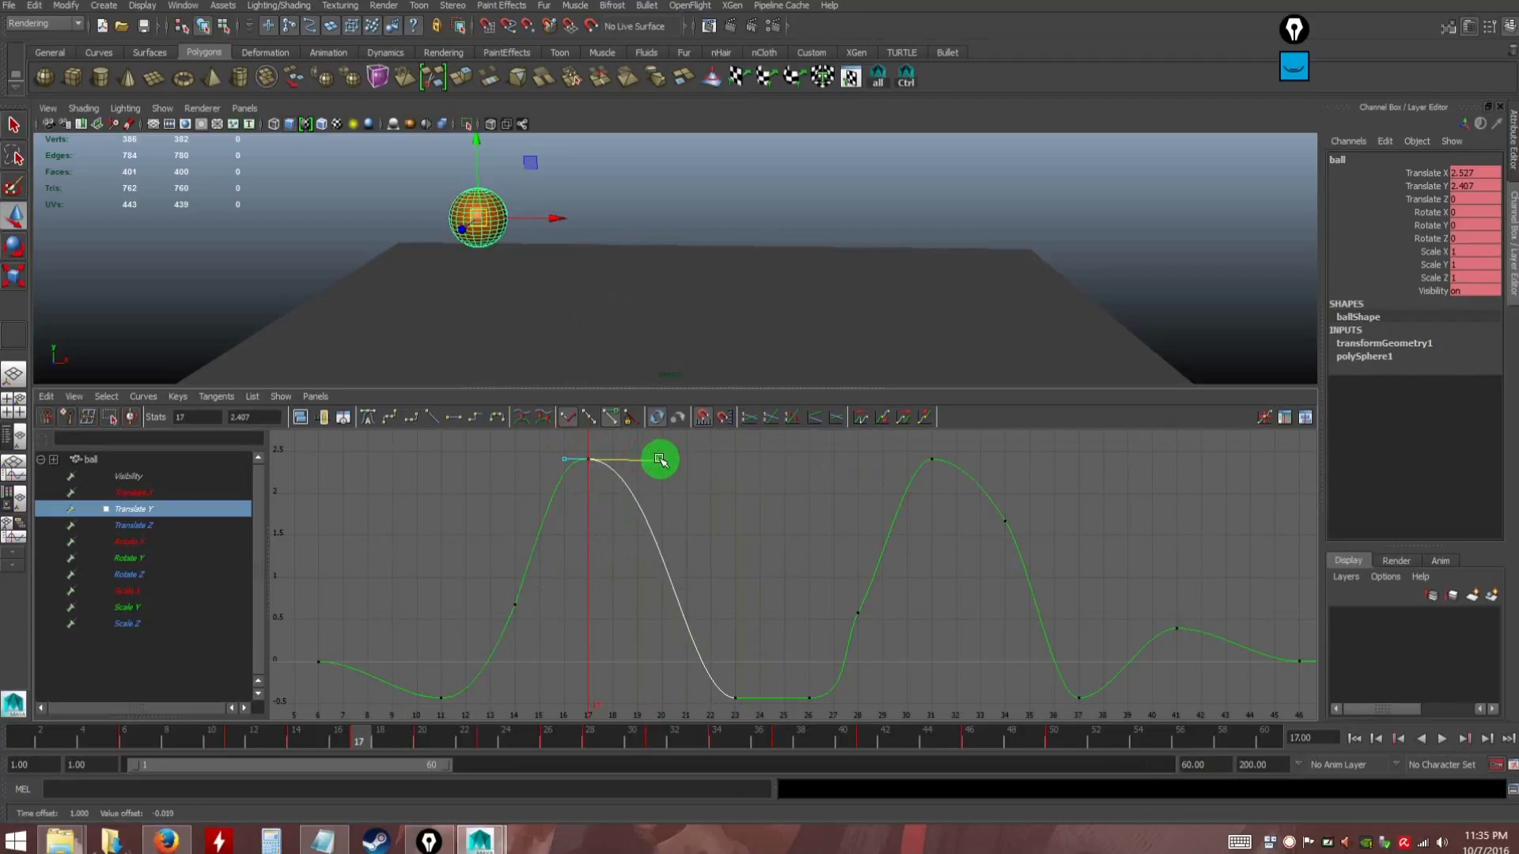
drag(685, 673, 709, 718)
middle_drag(708, 719, 624, 487)
Tilt the frame 17 key's in tangent slightly downward and shorten its out tangent to round the first peak
drag(547, 451, 612, 479)
drag(545, 449, 573, 463)
middle_drag(560, 454, 540, 467)
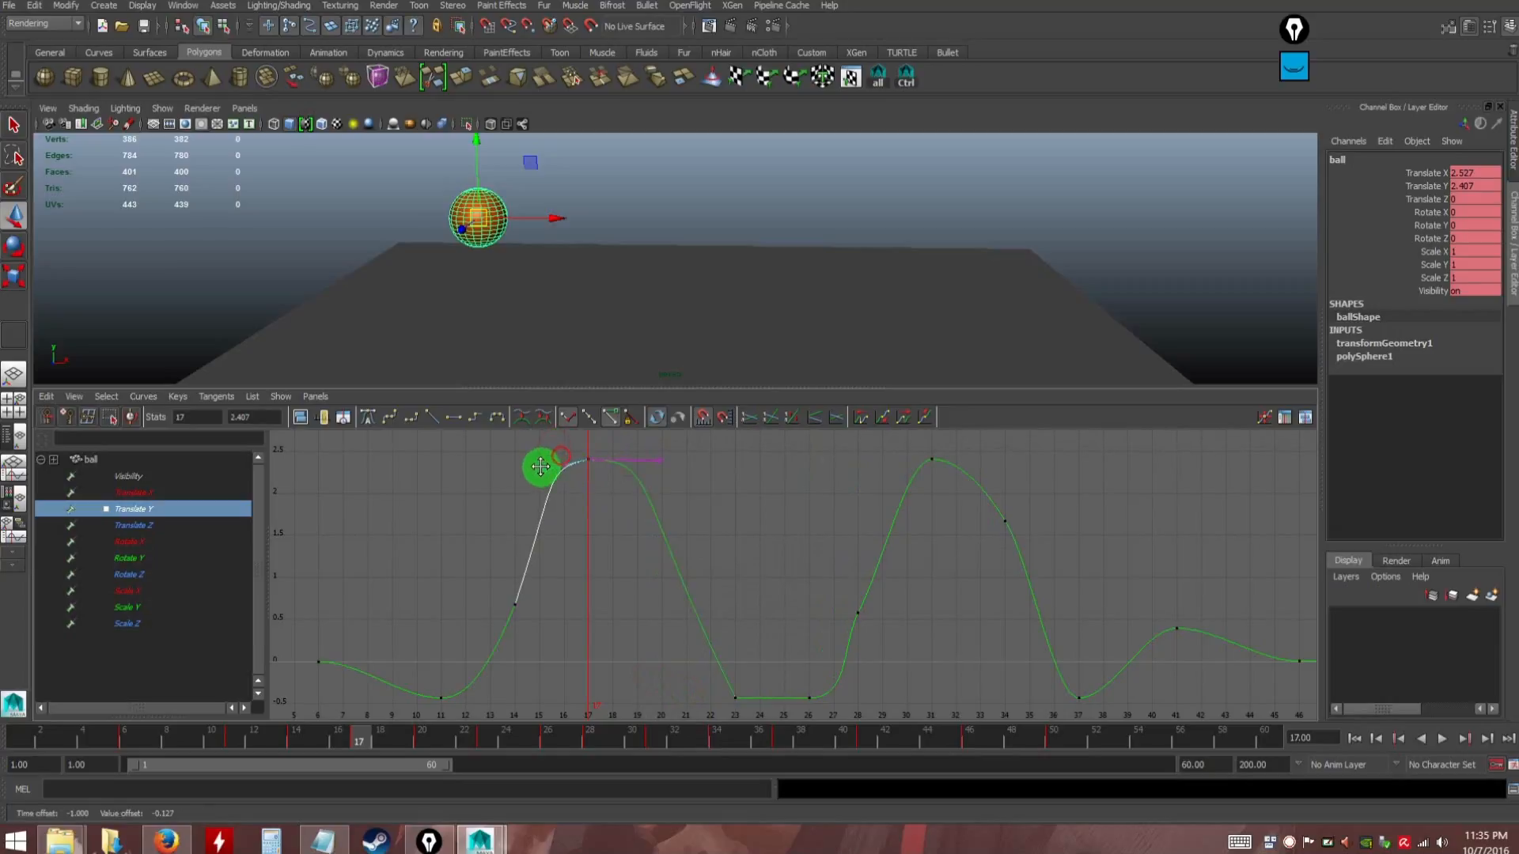
drag(687, 487, 642, 450)
middle_drag(659, 465, 639, 462)
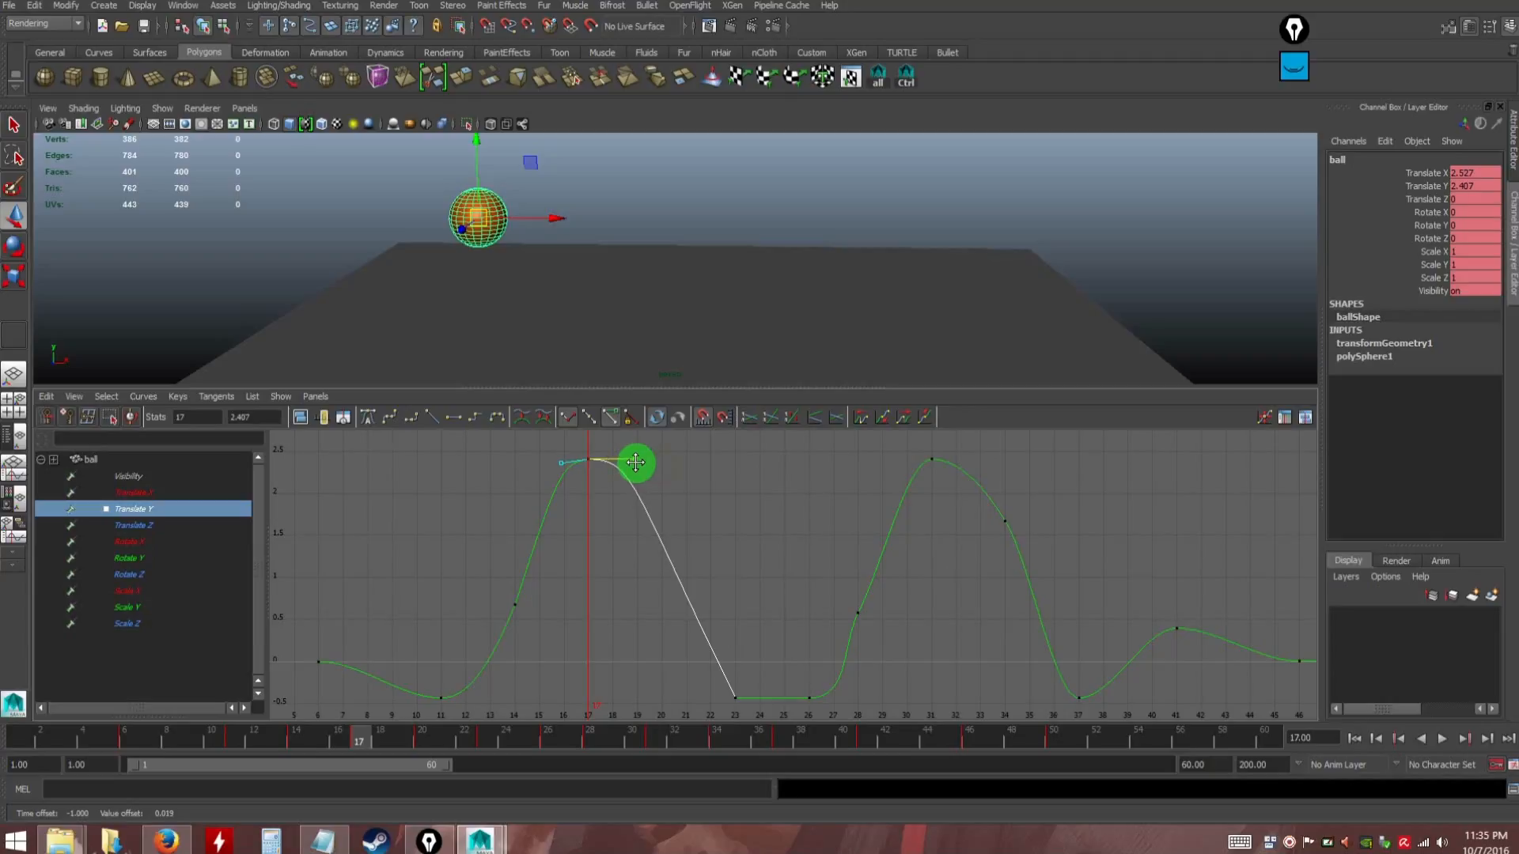
Steepen both tangents of the frame 28 key and raise the frame 34 key's in tangent to fill out the second bounce
drag(844, 598, 858, 661)
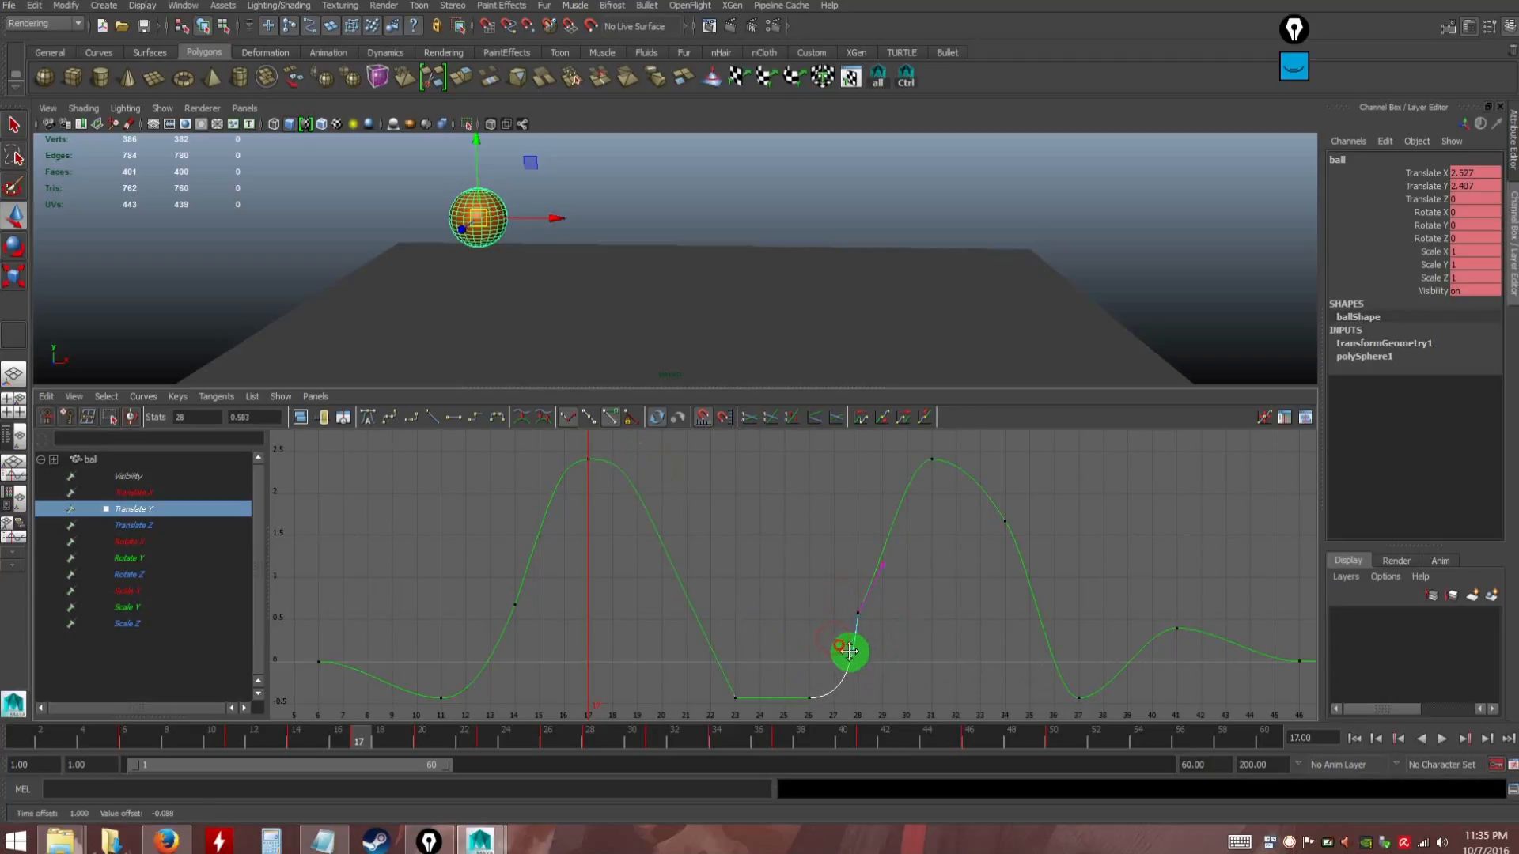
middle_drag(859, 643, 877, 540)
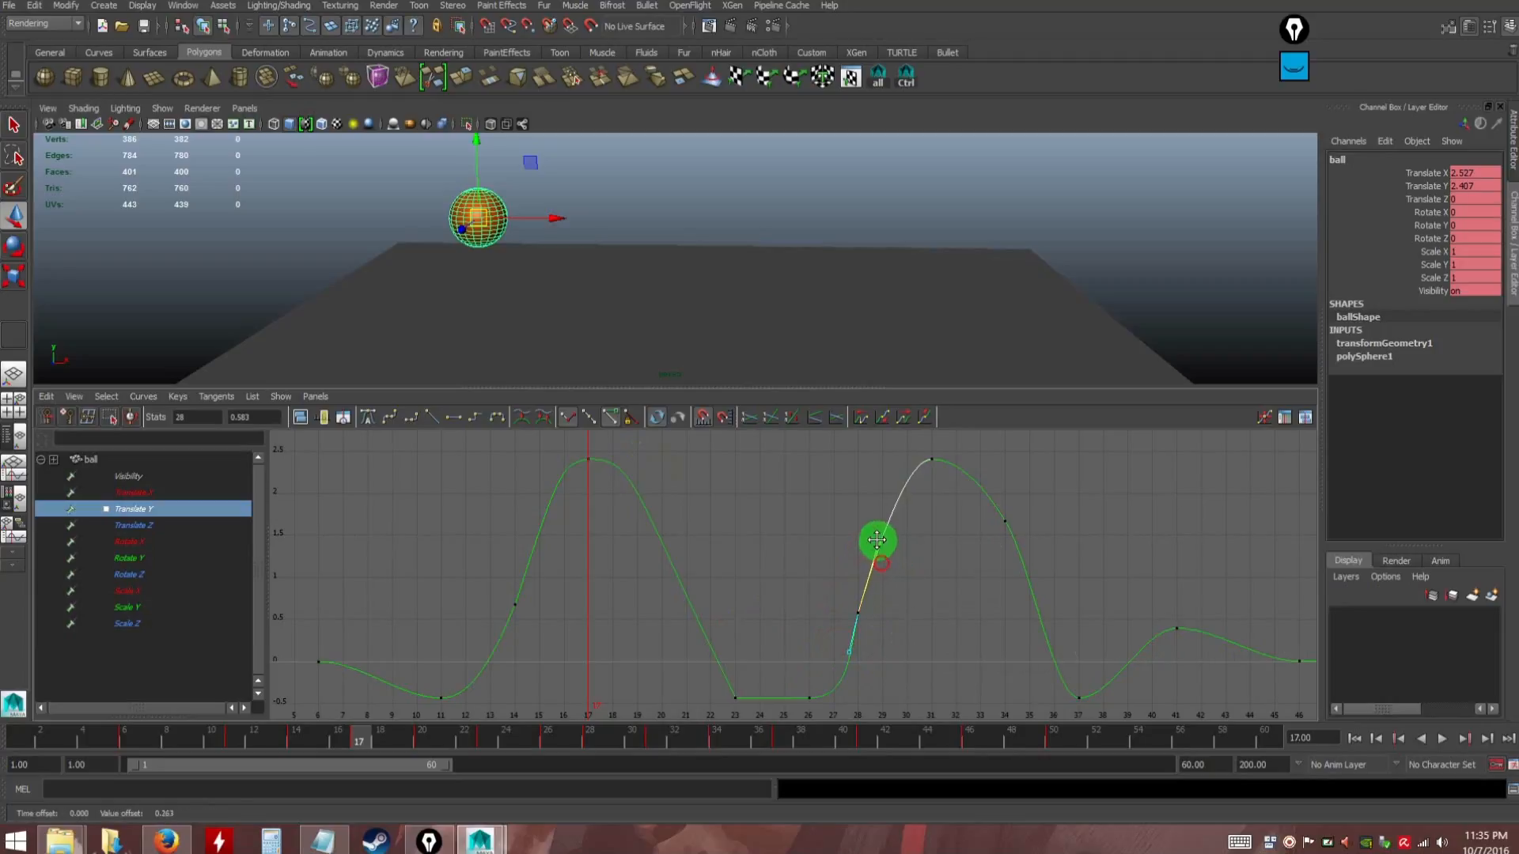
drag(923, 451, 1084, 584)
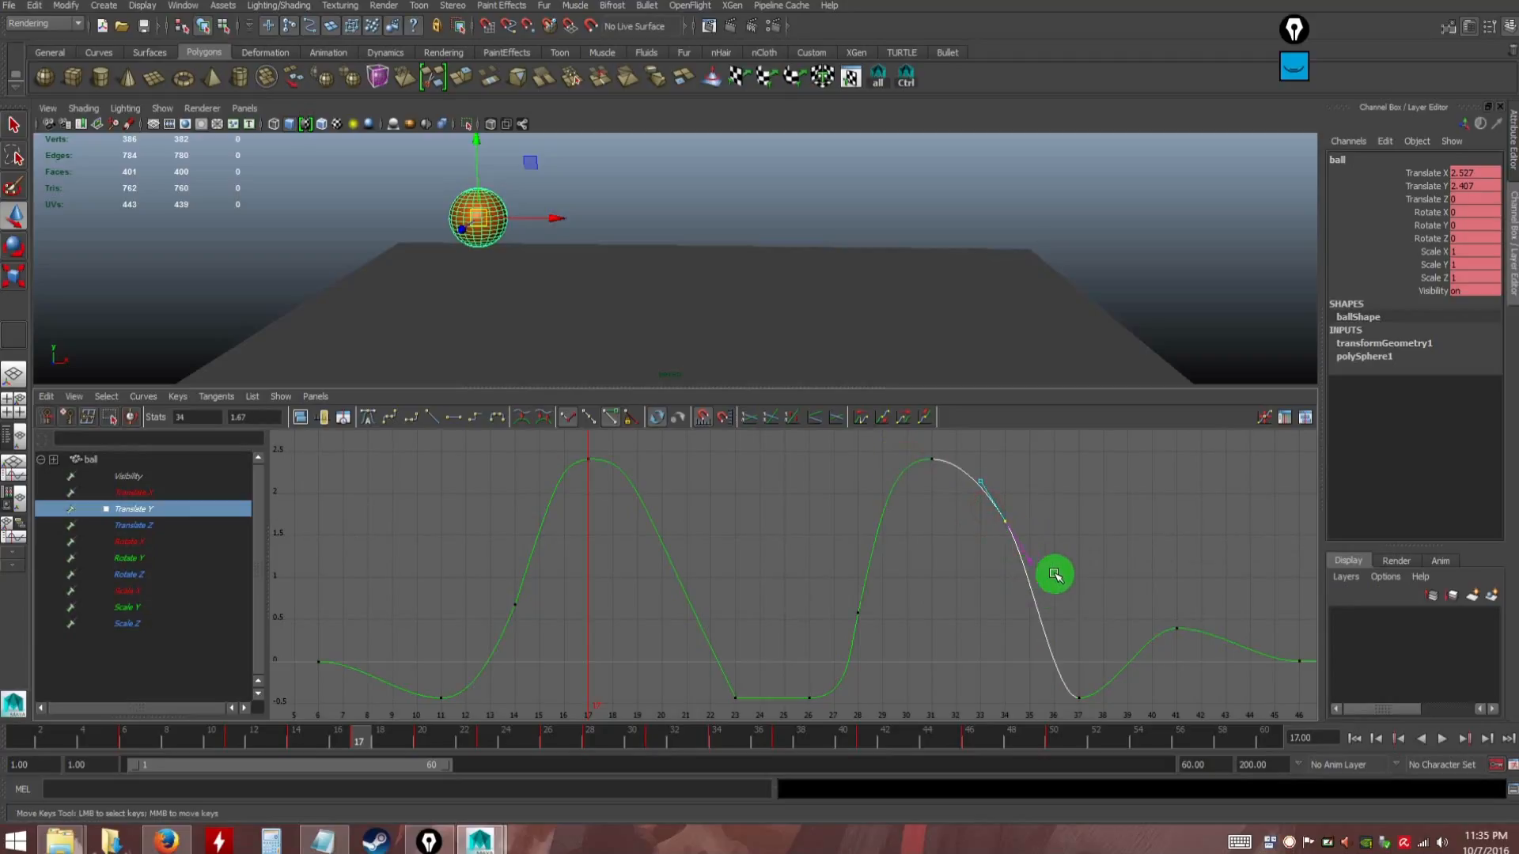
middle_drag(1027, 556, 970, 456)
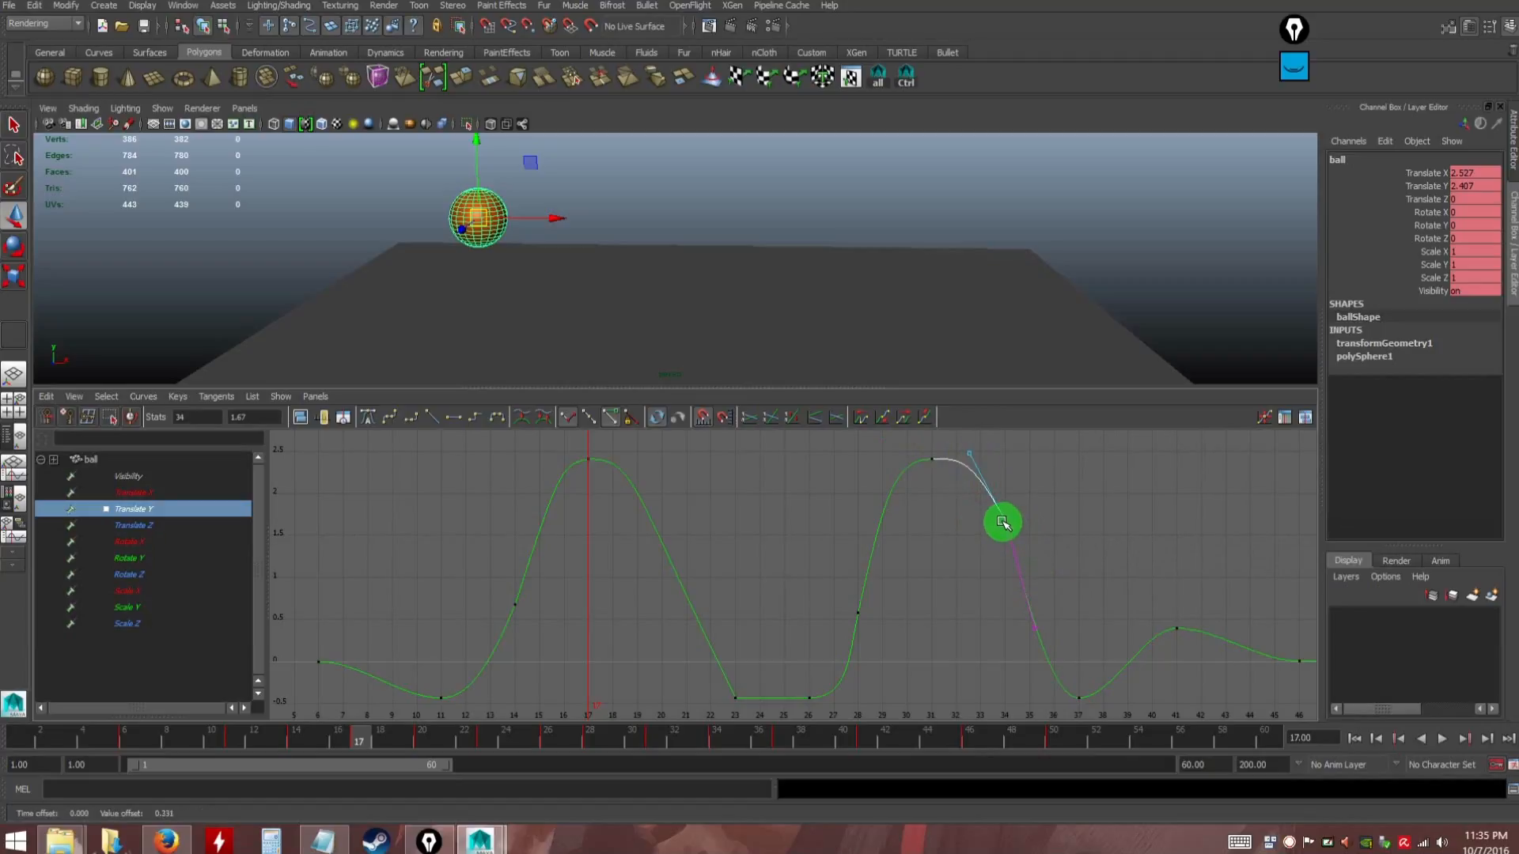
drag(978, 512, 1034, 541)
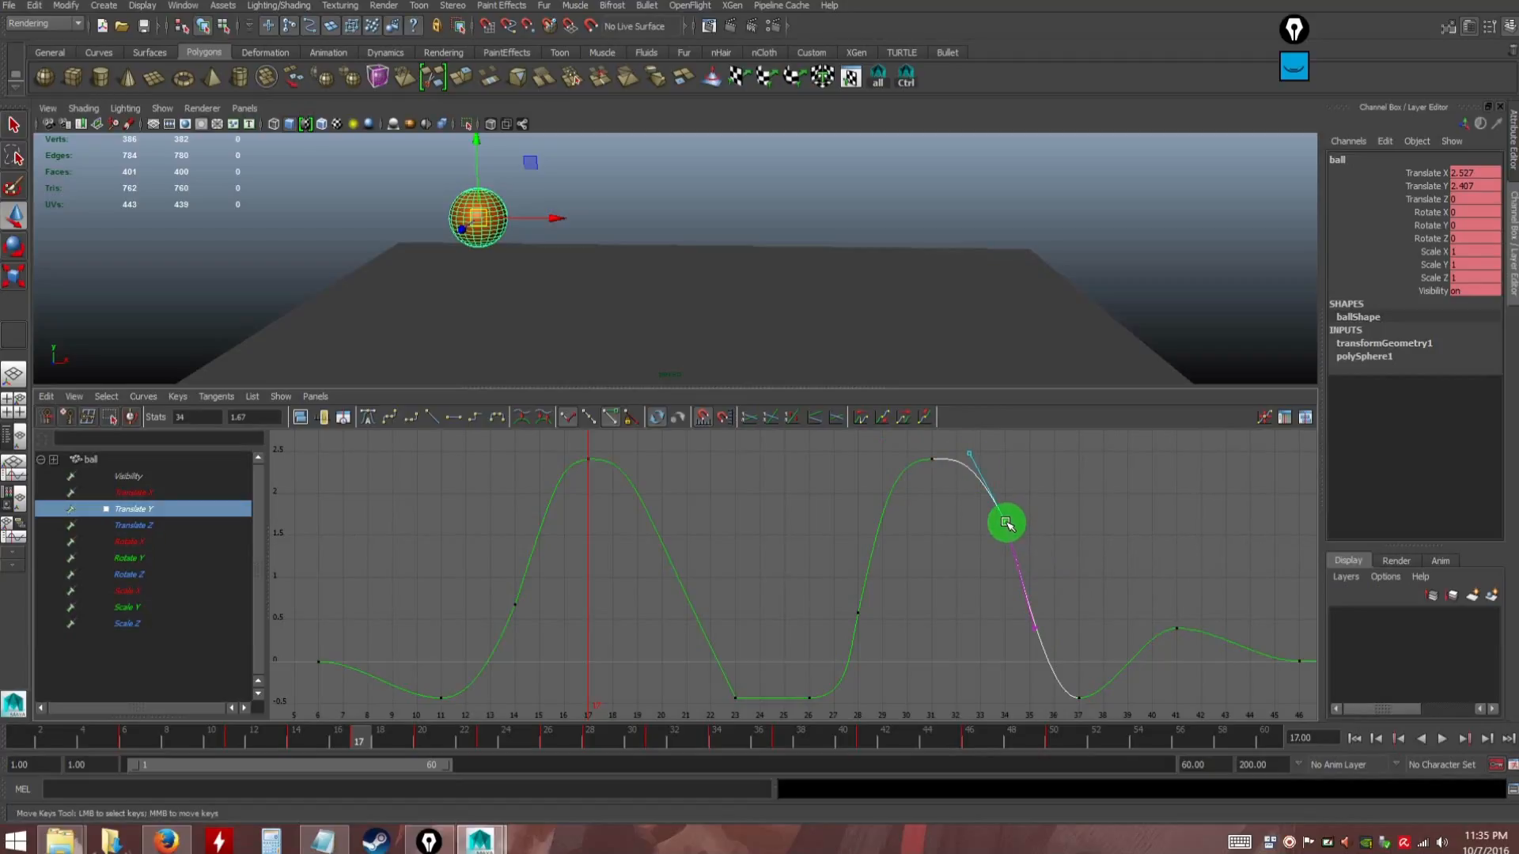
click(1095, 628)
drag(1005, 609, 1032, 558)
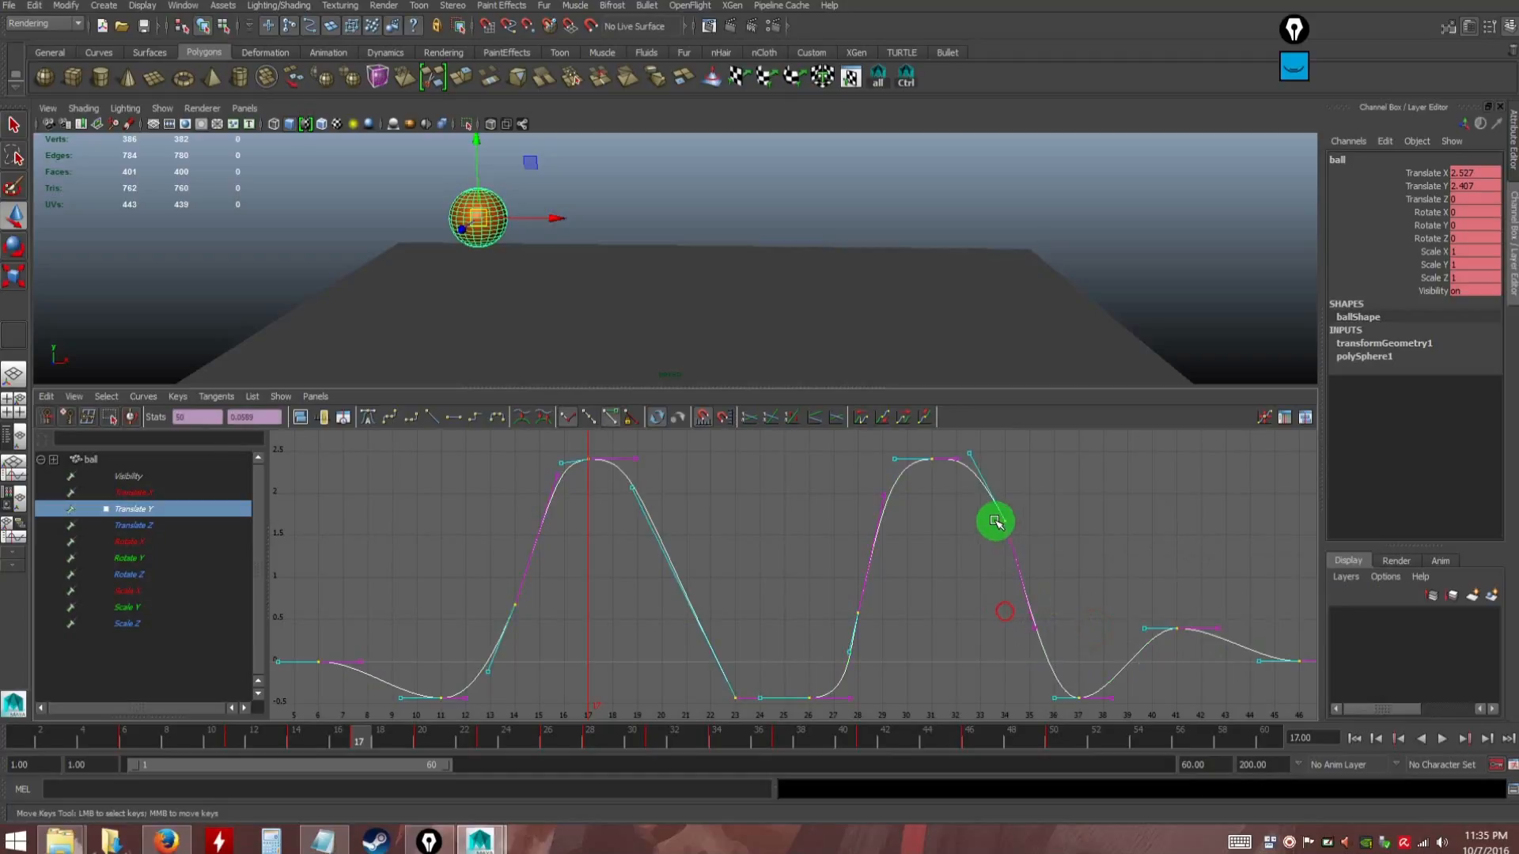
middle_drag(995, 514, 1033, 543)
key(ctrl+z)
key(ctrl+z)
key(ctrl+z)
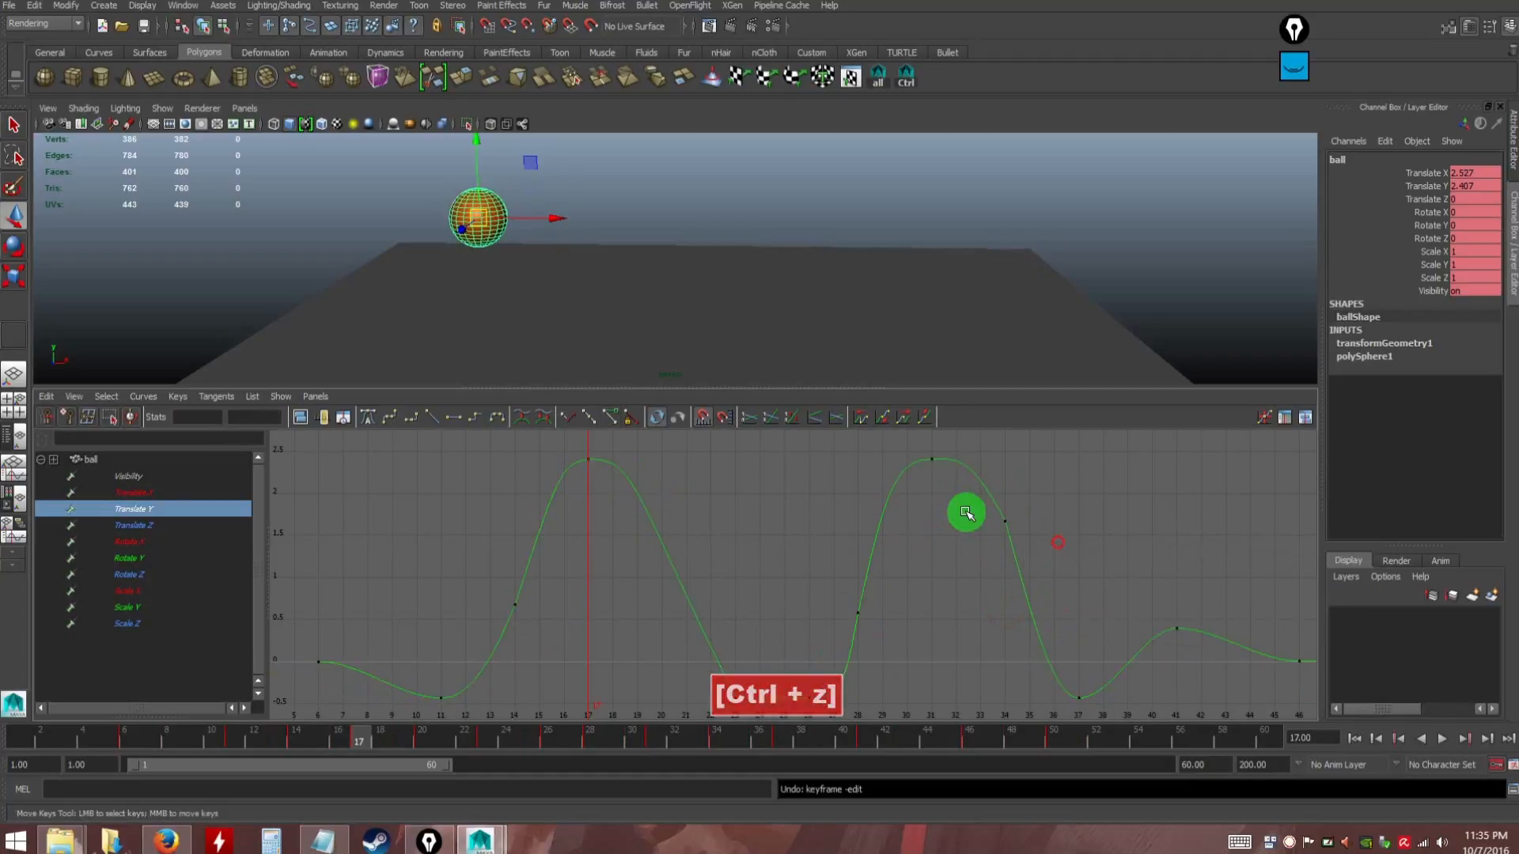
Pull the frame 37 key's in tangent steeply upward for a sharp landing, checking the ball's pose at frame 36
middle_drag(1020, 599, 1042, 631)
drag(1066, 671, 1087, 715)
drag(1026, 685, 1068, 715)
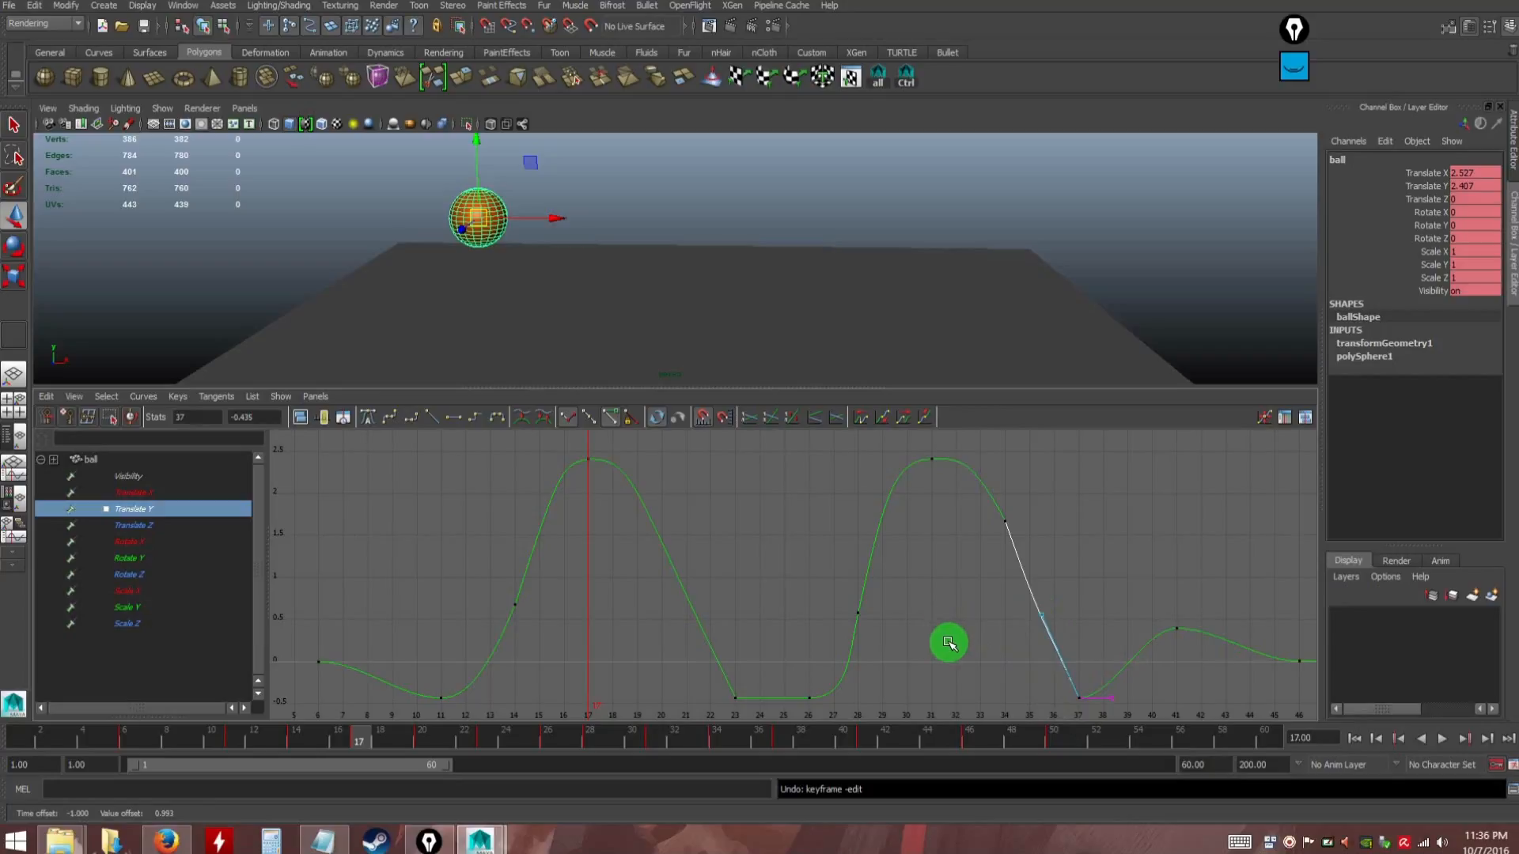
key(k)
drag(942, 644, 1057, 681)
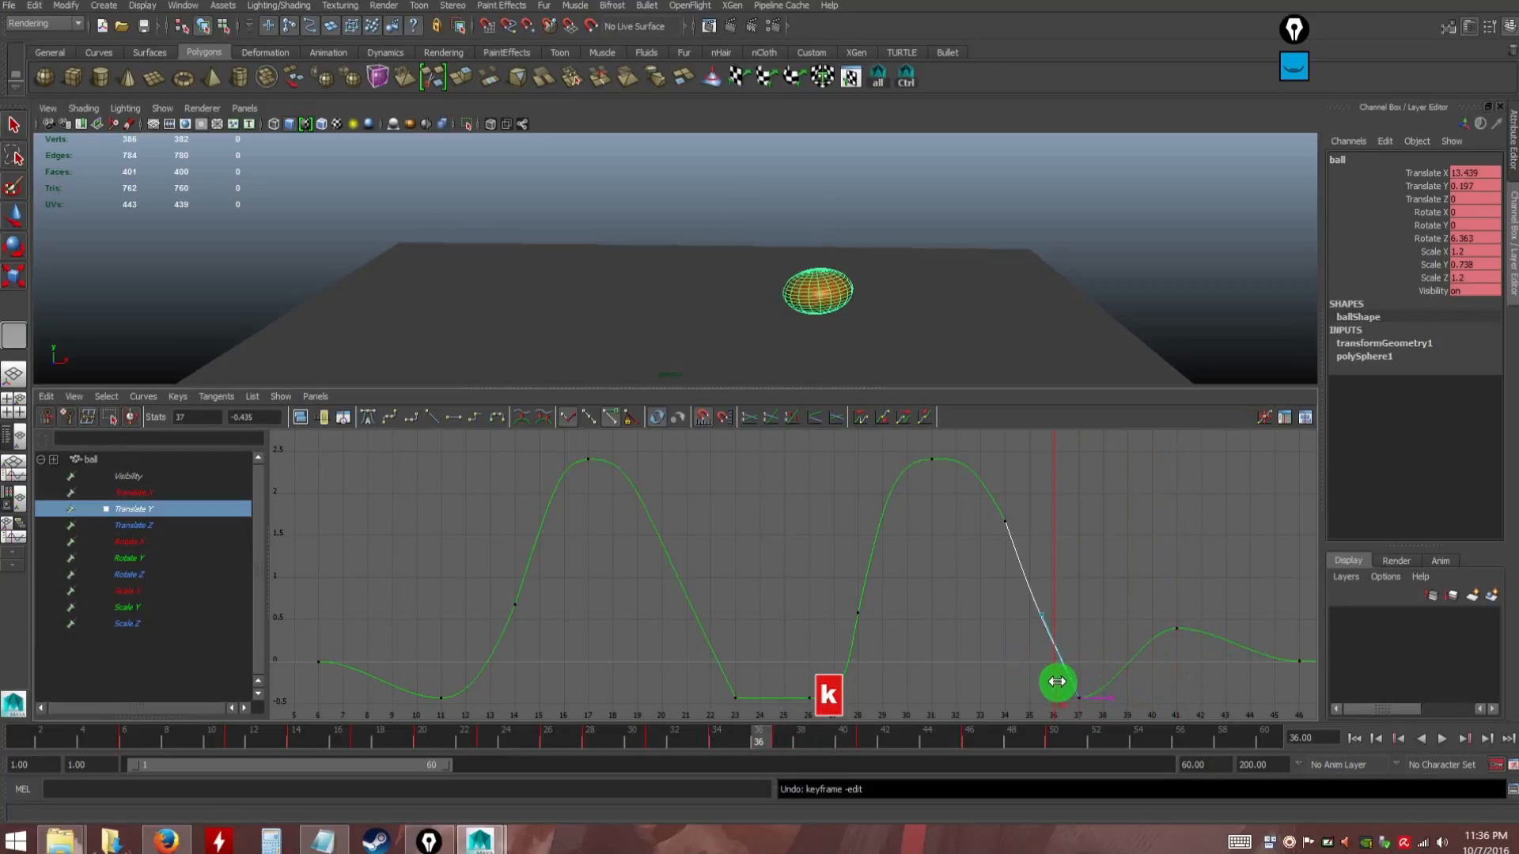
drag(1018, 602, 1075, 643)
middle_drag(1038, 615, 1032, 597)
Fine-tune the in tangent of the Translate Y key at frame 34 to smooth the curve after the second peak
drag(992, 510, 1022, 542)
drag(960, 443, 989, 463)
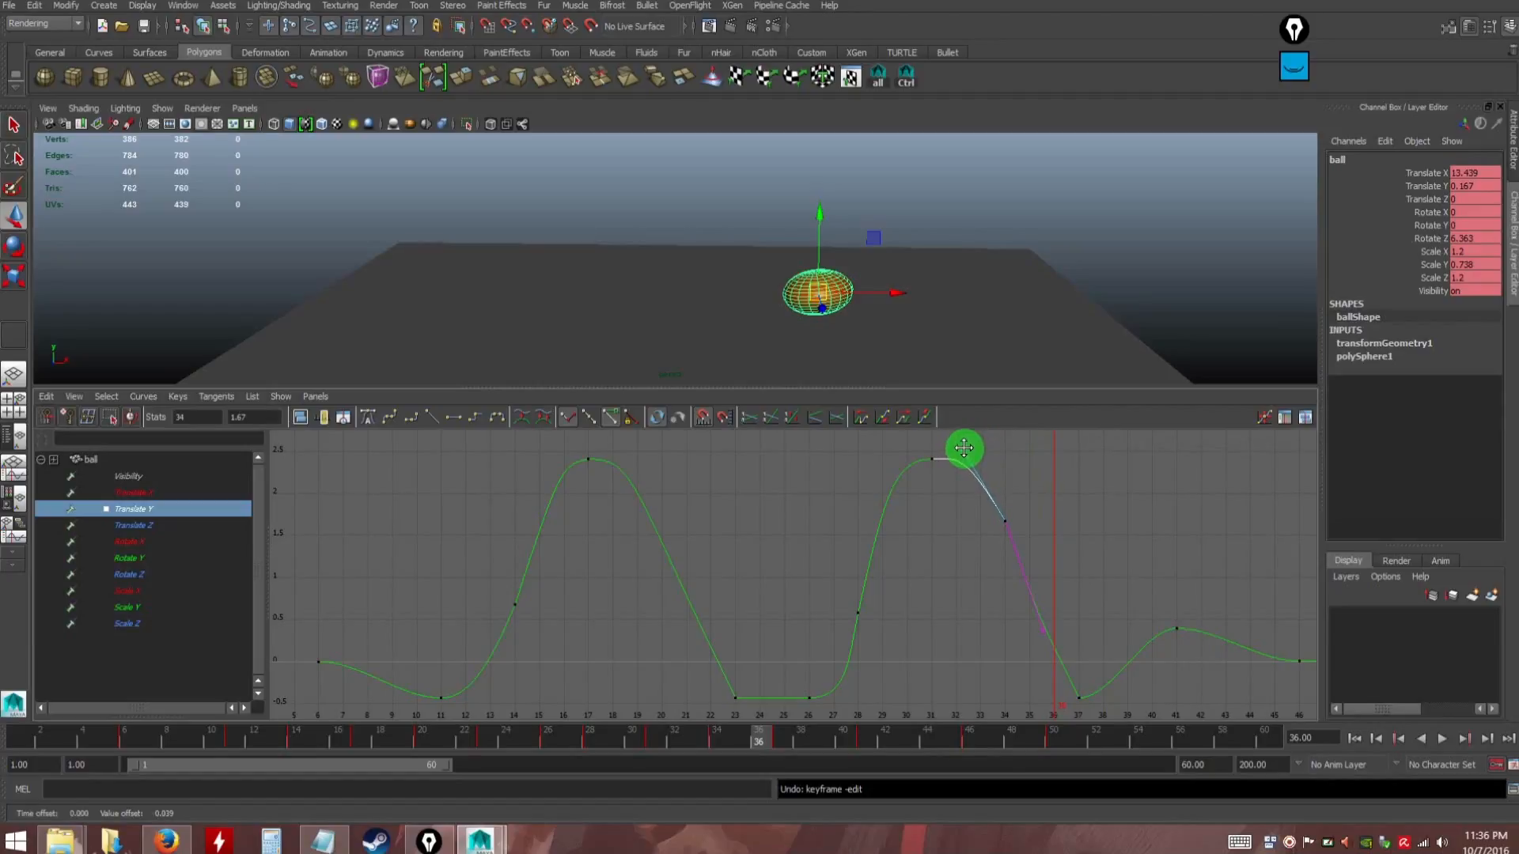
click(965, 550)
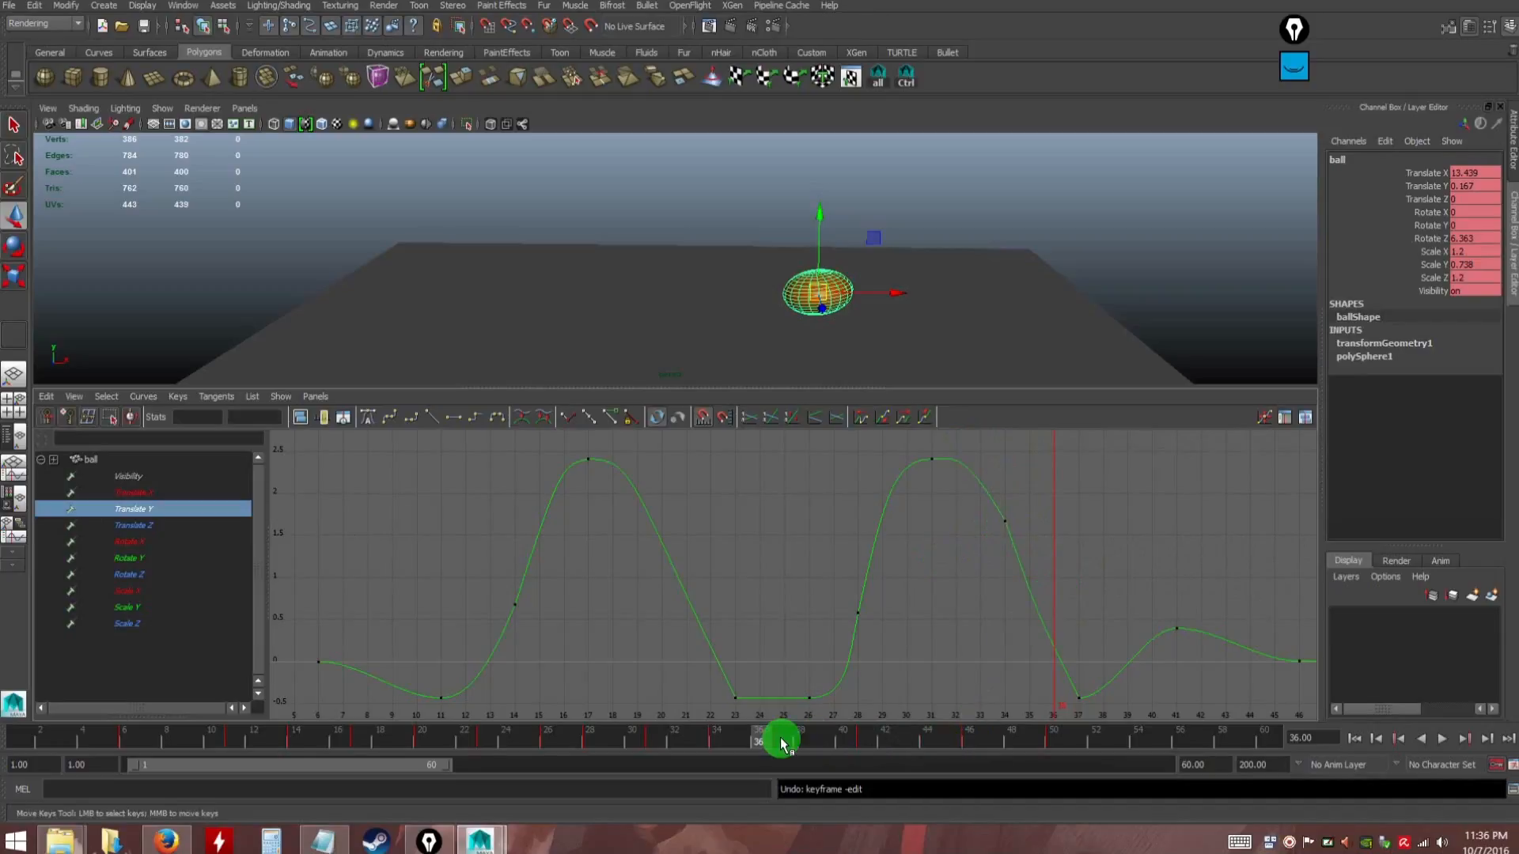
Go to frame 34 and lower the stretched ball to a Translate Y of about 1.09
click(688, 748)
mouse_move(690, 750)
mouse_down()
mouse_move(775, 750)
mouse_move(710, 750)
mouse_up()
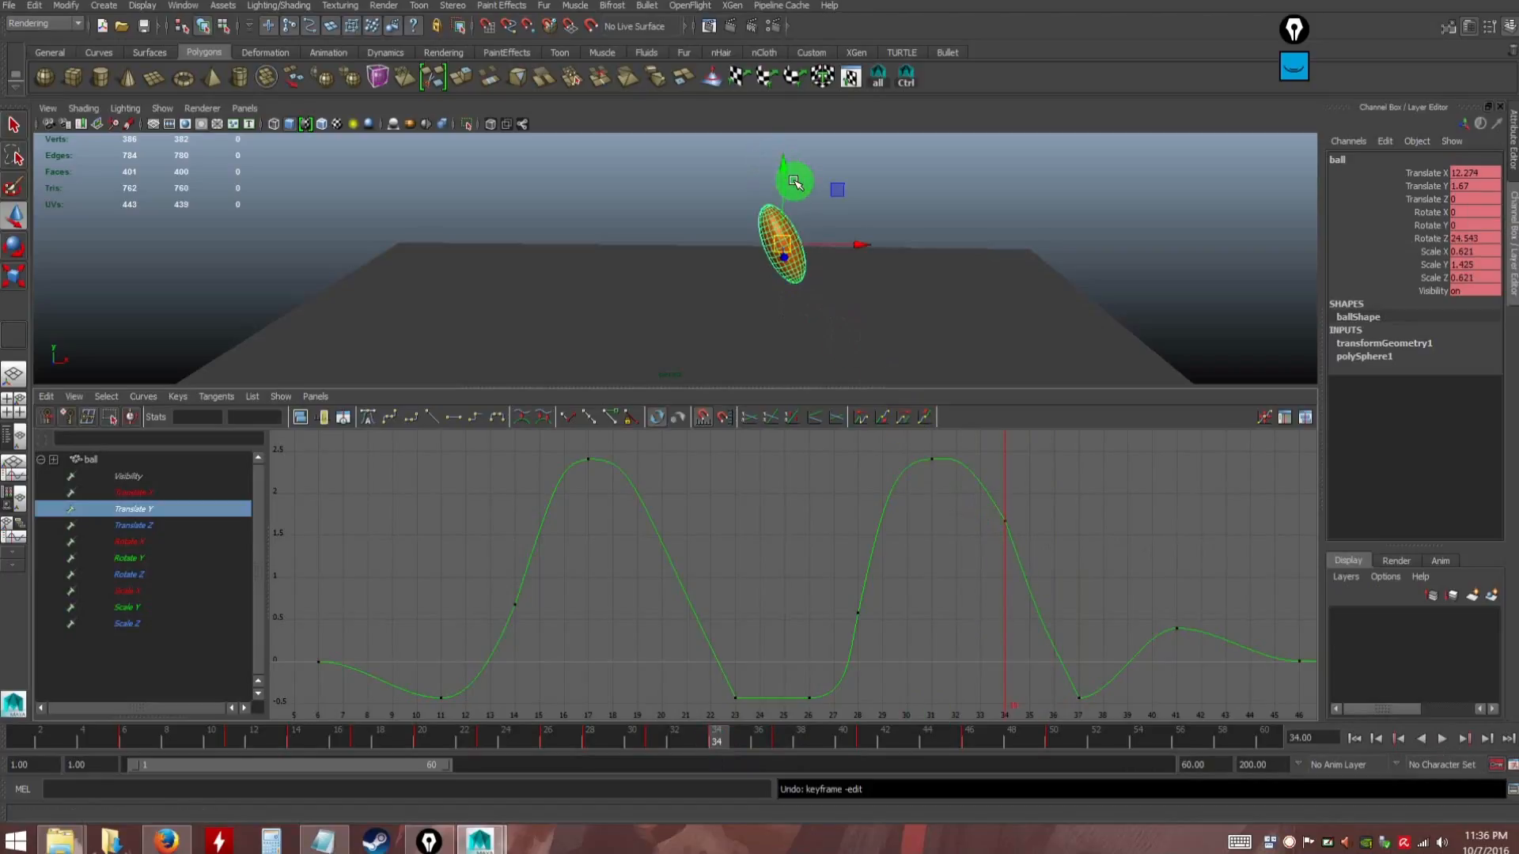
drag(783, 176, 786, 196)
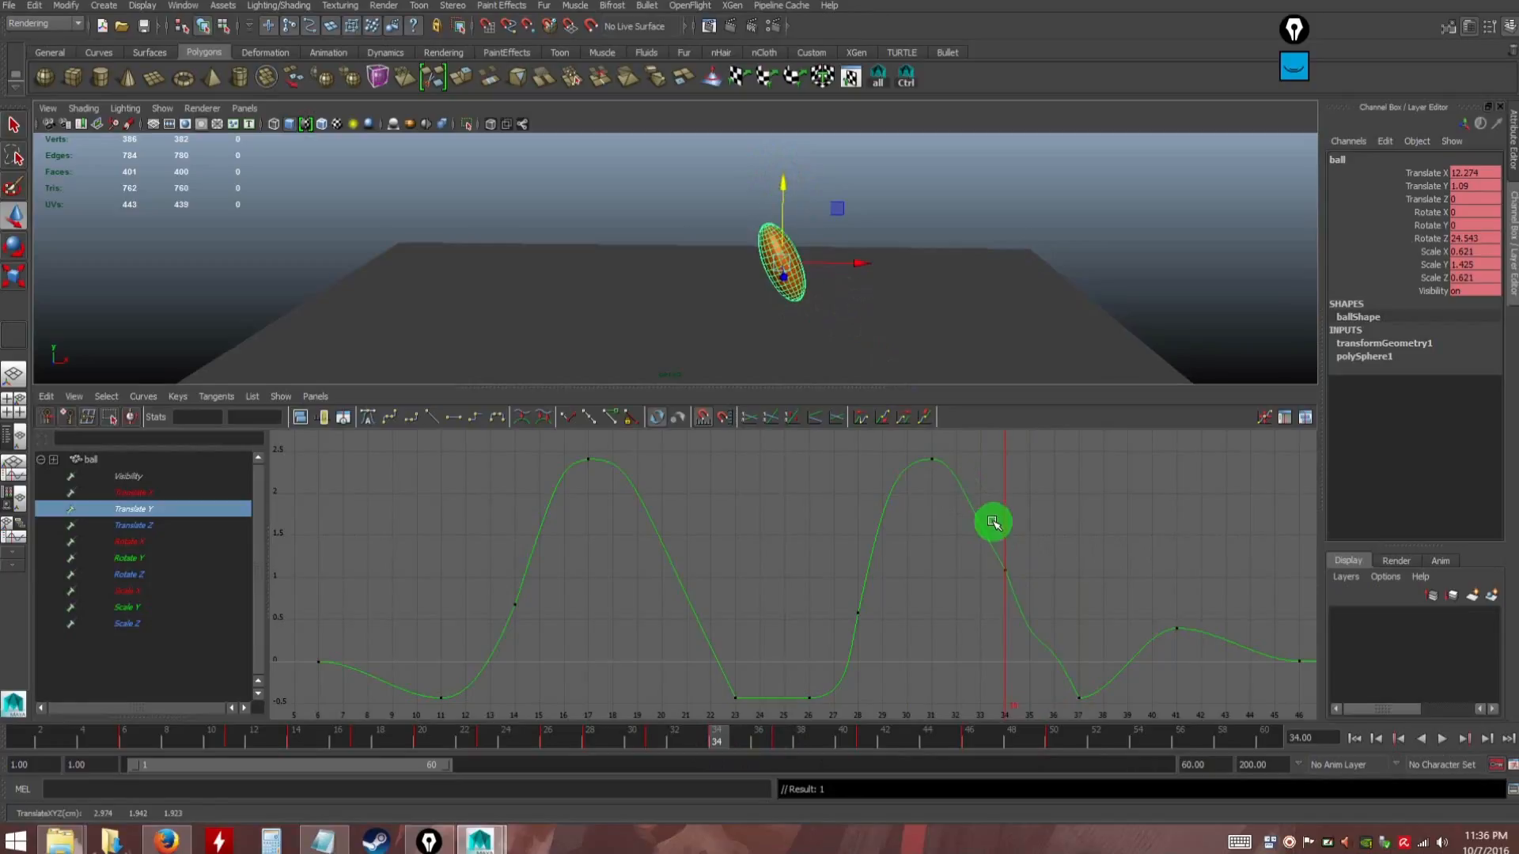
Adjust the frame 34 key's in and out tangent handles to reshape the fall from the second peak
drag(1056, 609, 971, 556)
drag(941, 488, 985, 514)
middle_drag(967, 496, 959, 475)
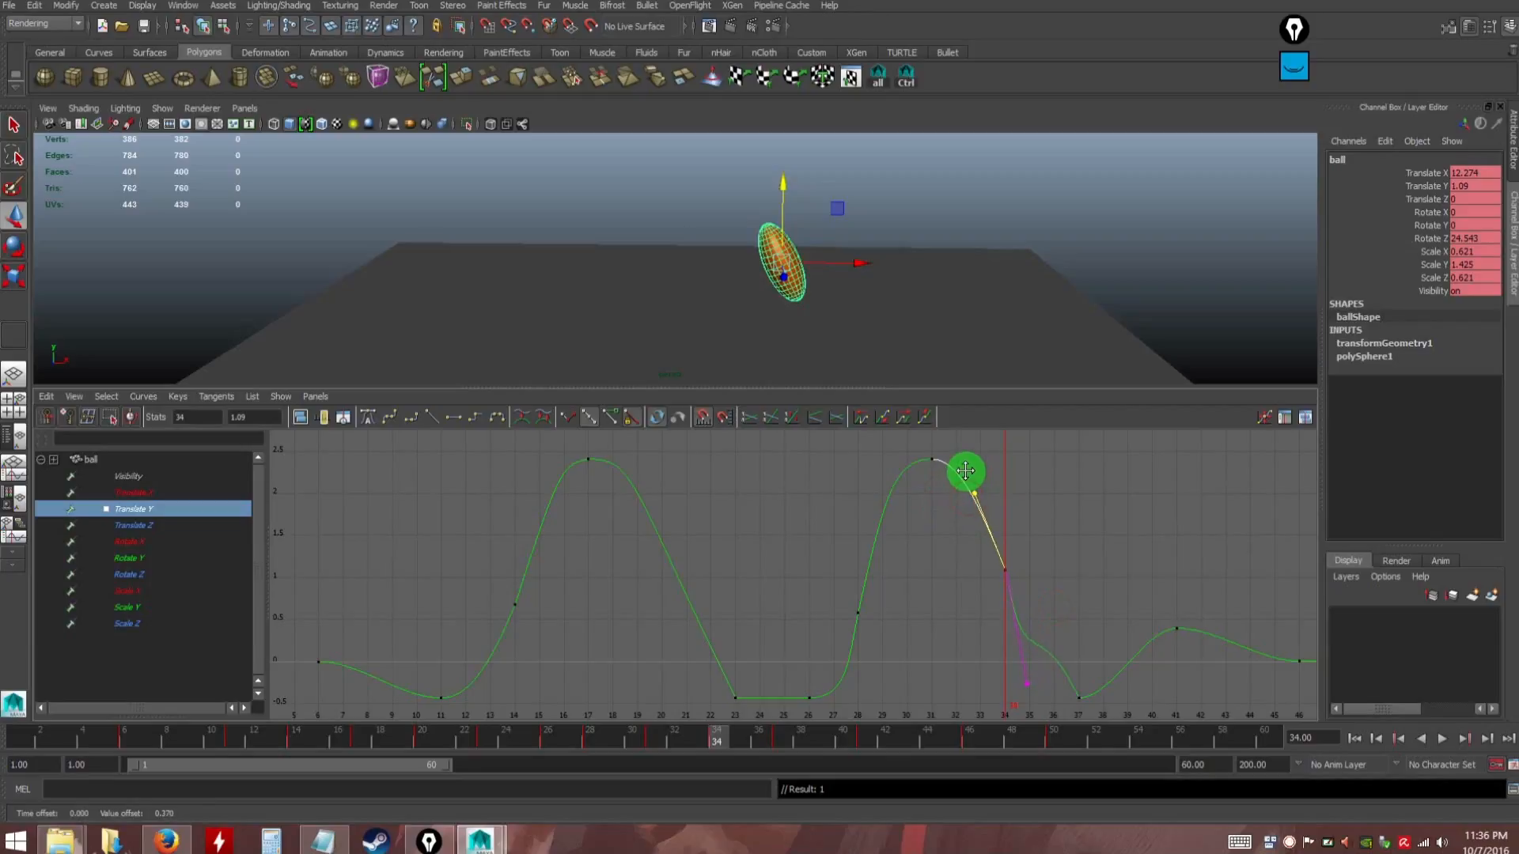
drag(1047, 697, 1012, 670)
middle_drag(1035, 684, 1029, 664)
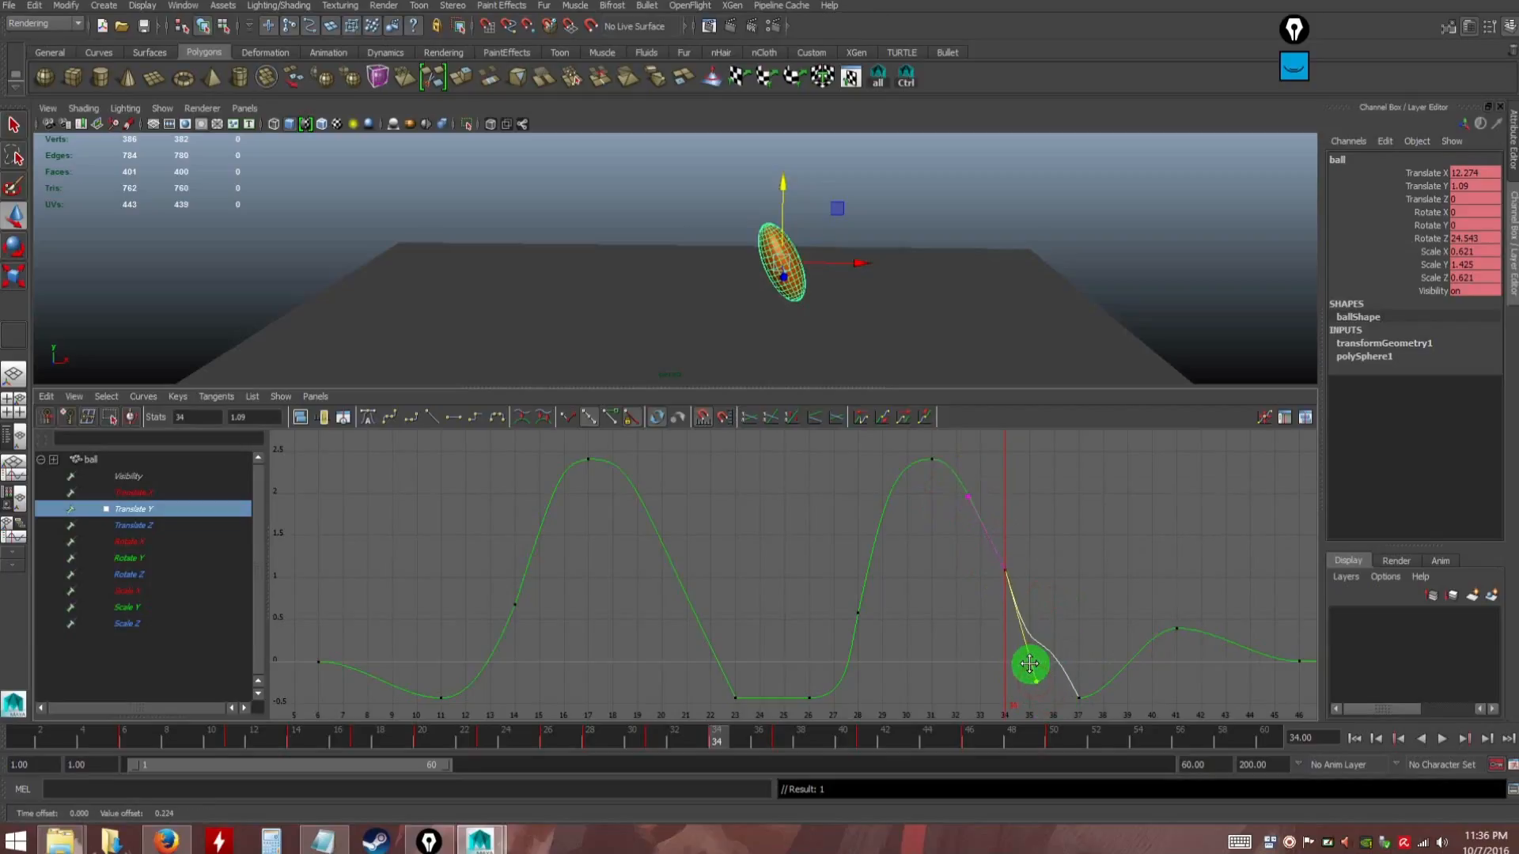
Break the tangents of the Translate Y key at frame 34, make them weighted and free the tangent weight
click(931, 460)
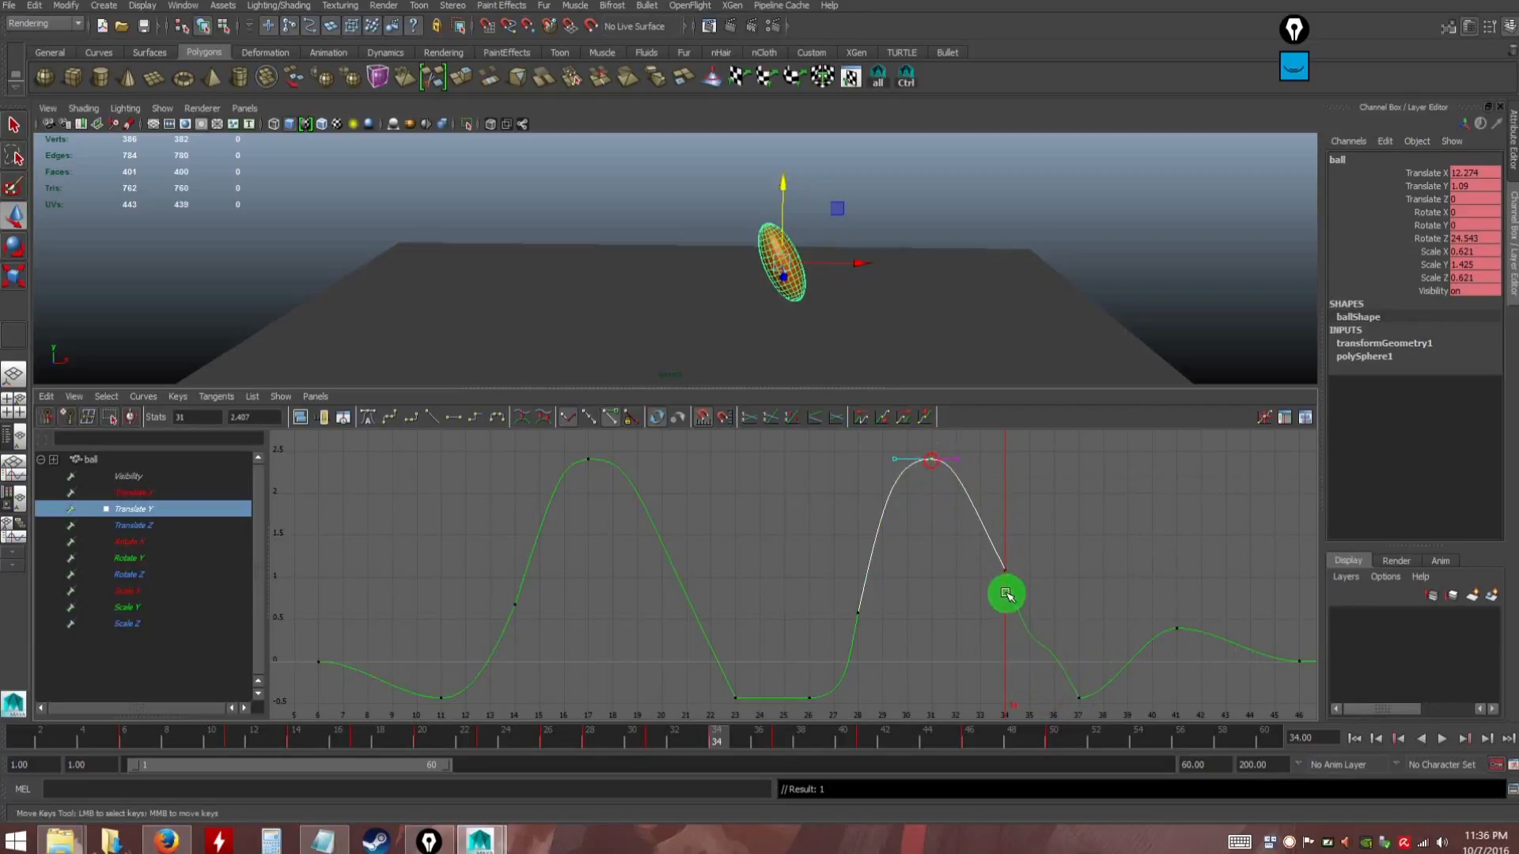
click(1002, 565)
click(957, 594)
drag(984, 569, 1033, 579)
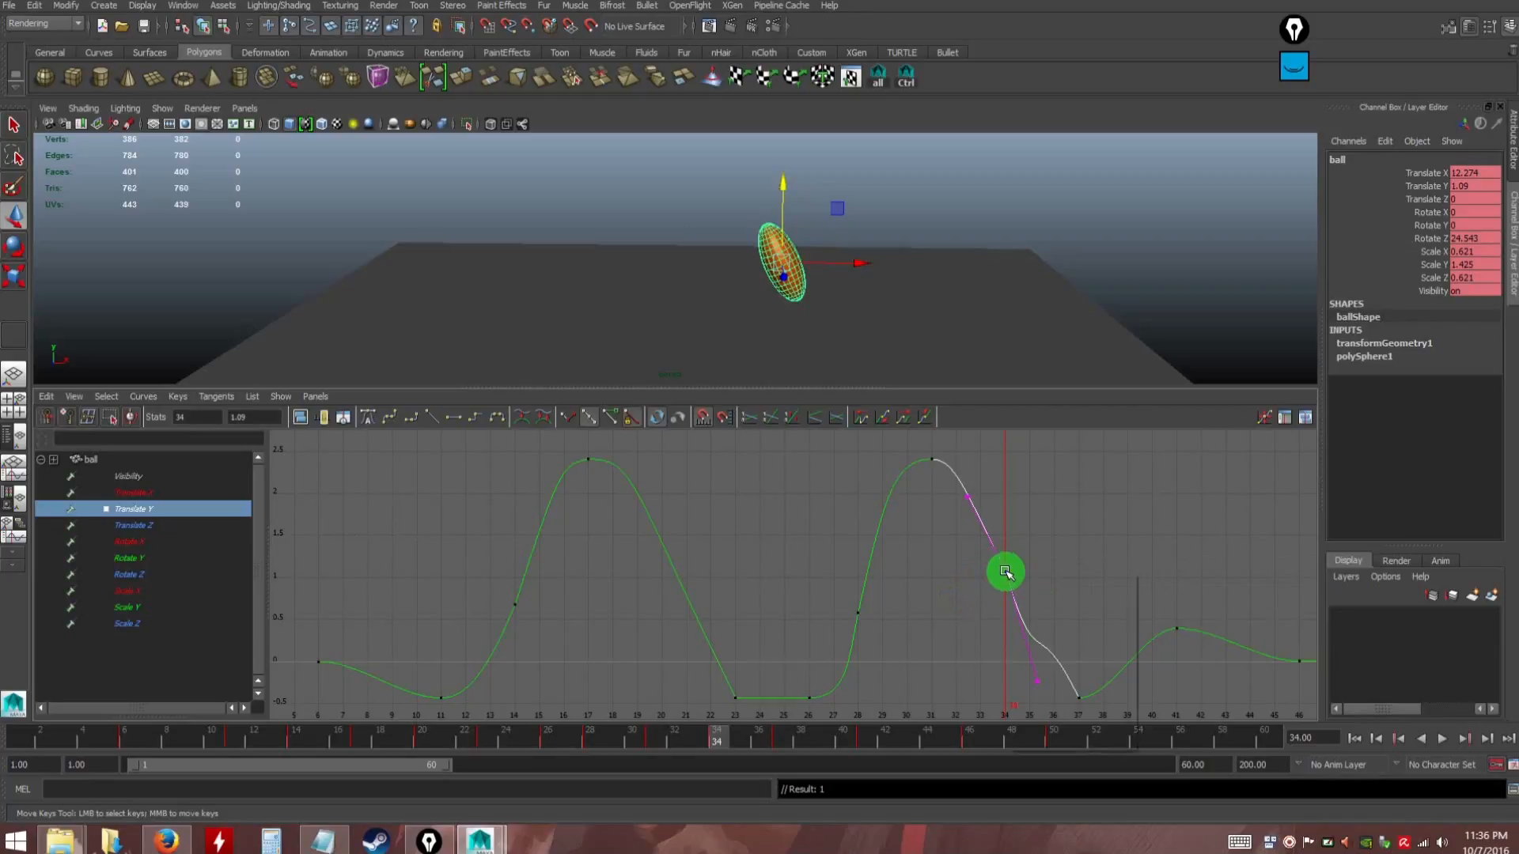
right_click(1006, 571)
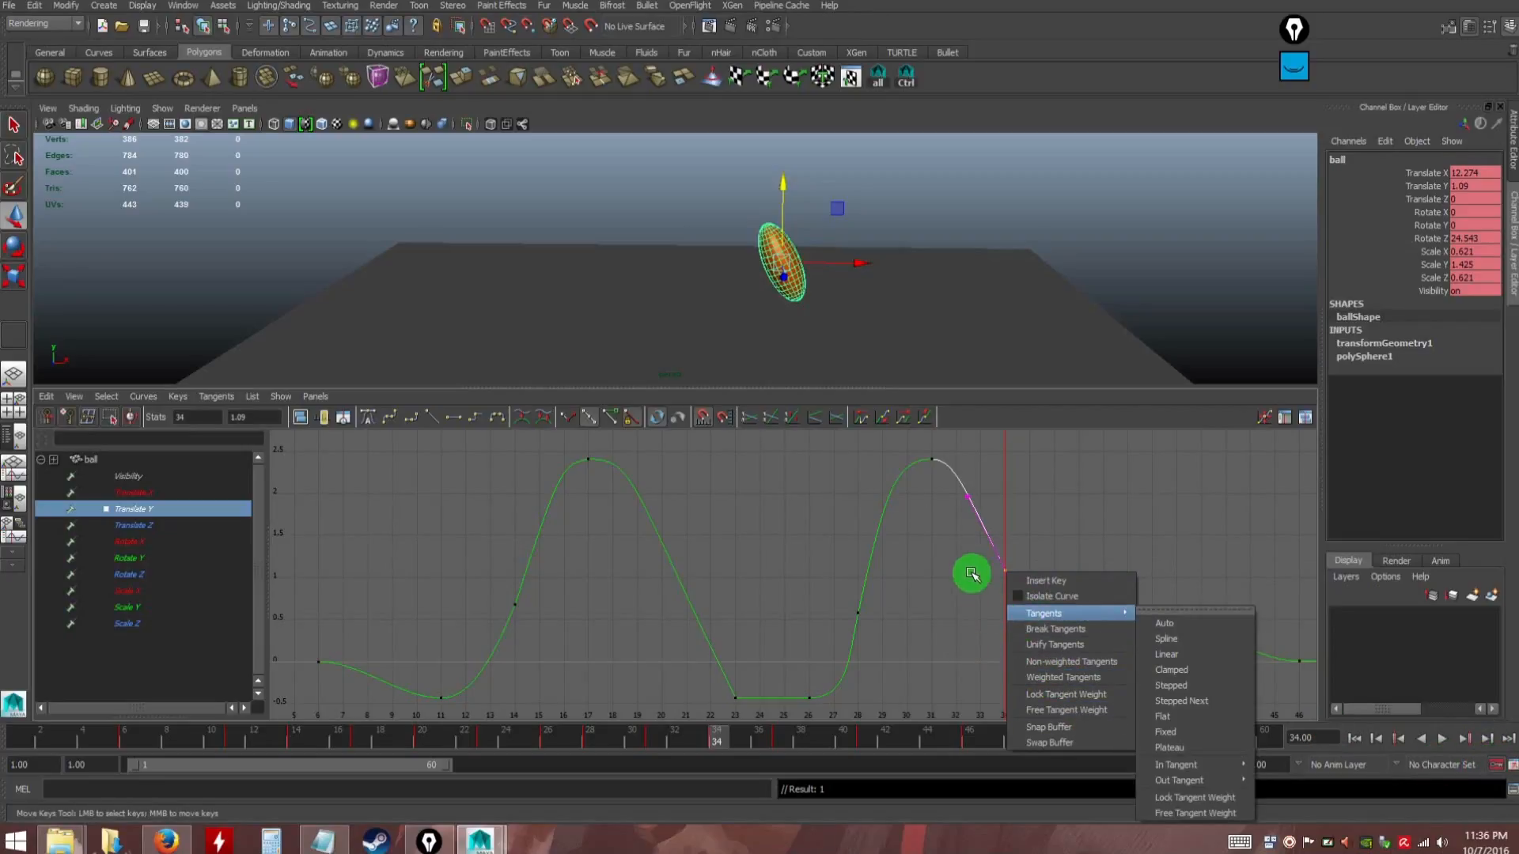
click(1055, 630)
right_click(1009, 575)
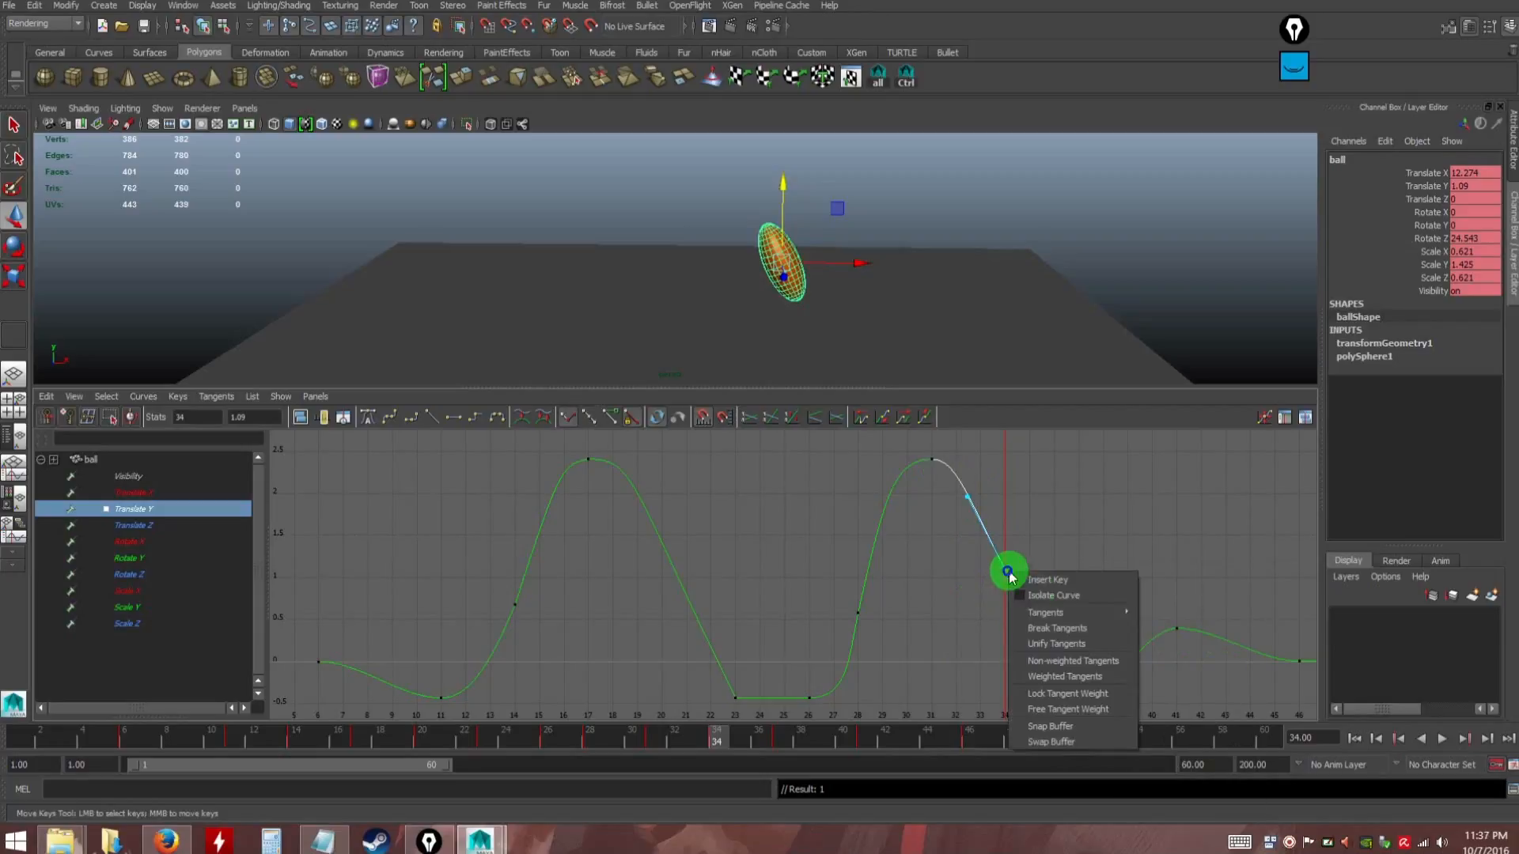
click(1053, 678)
right_drag(1007, 573, 1047, 712)
Shorten the frame 34 key's out tangent and raise its in tangent to smooth the second fall, then return to frame 1
click(1015, 648)
drag(1027, 678, 967, 493)
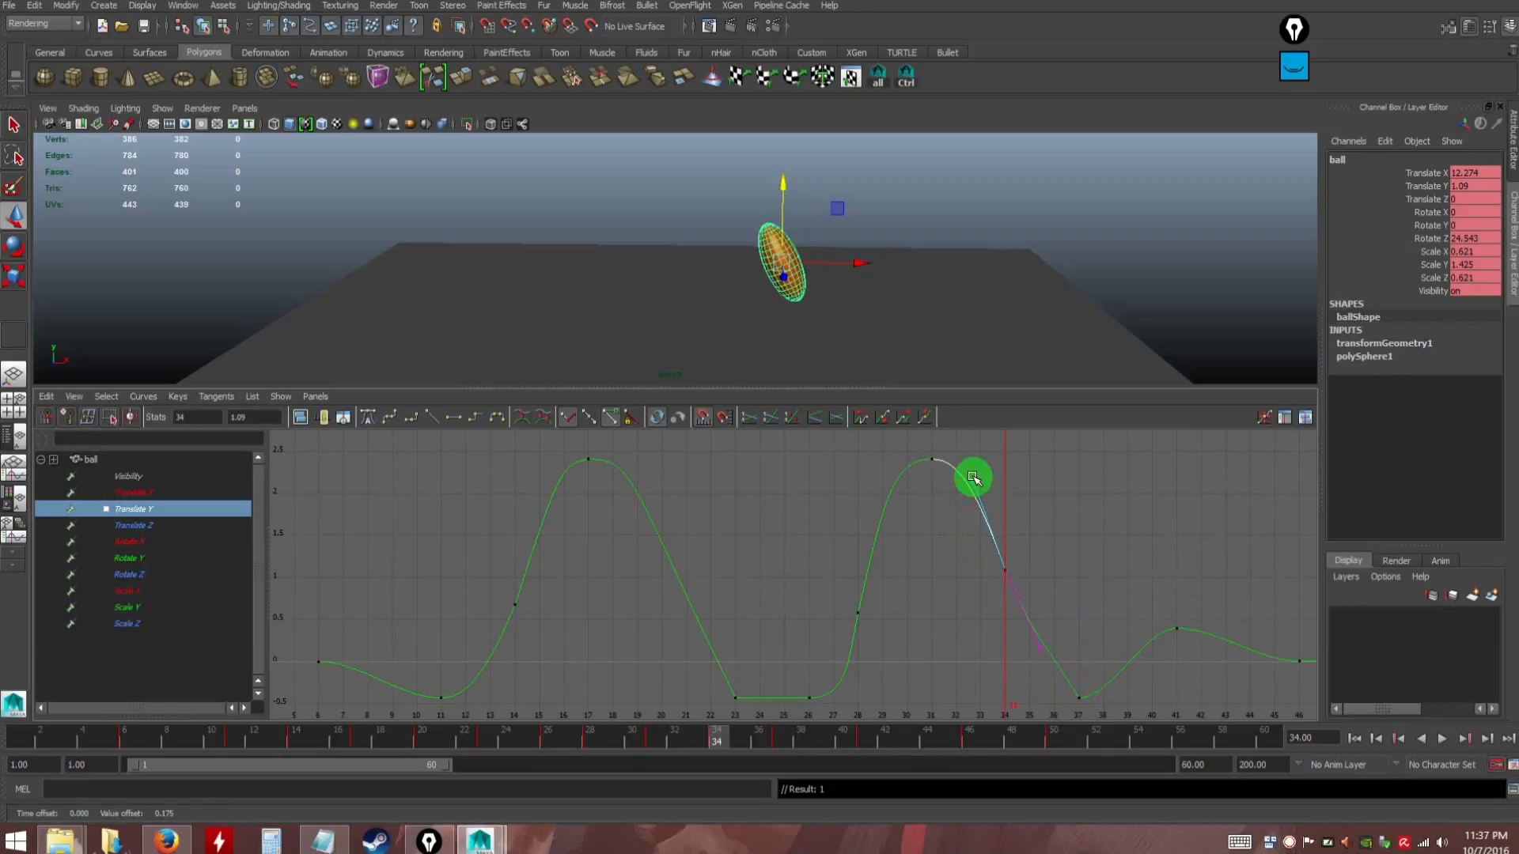
click(1031, 512)
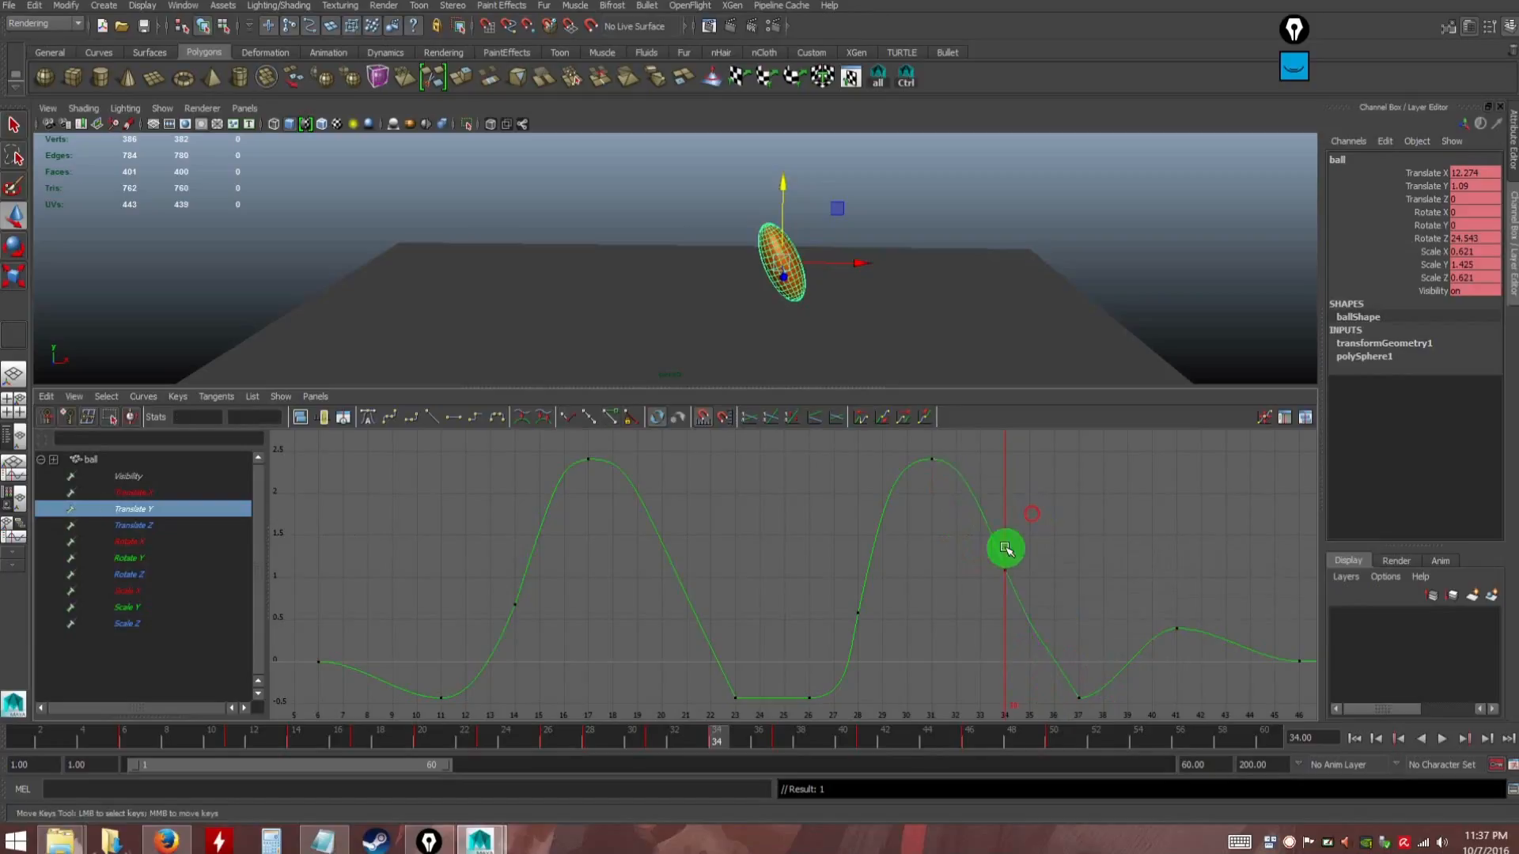
click(1355, 739)
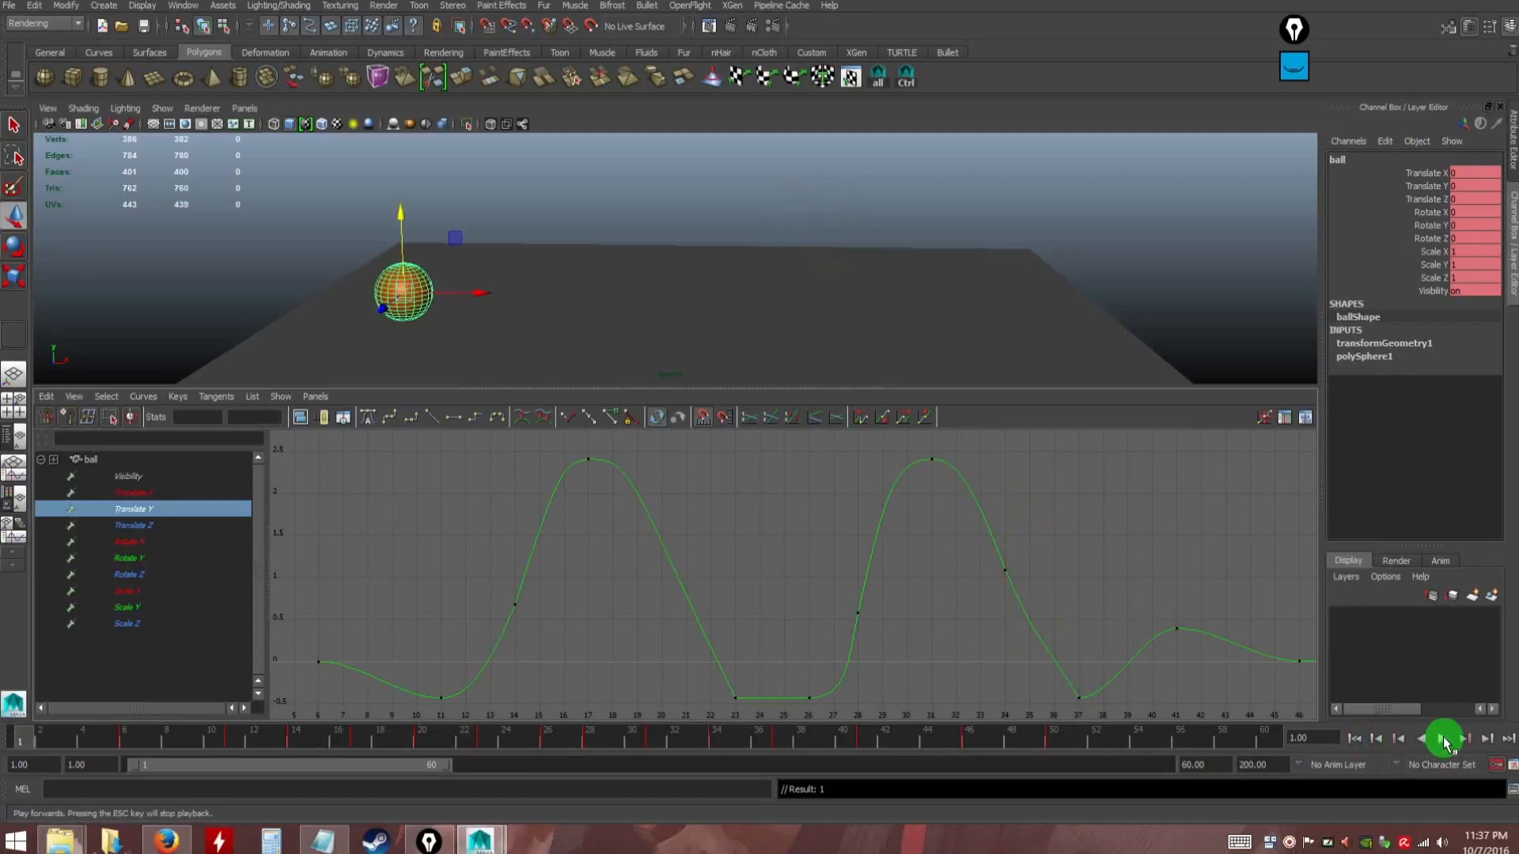
Pull the frame 26 key's out tangent upward and adjust the frame 28 key's tangents to straighten the second take-off
drag(787, 678, 827, 727)
middle_drag(860, 707, 842, 680)
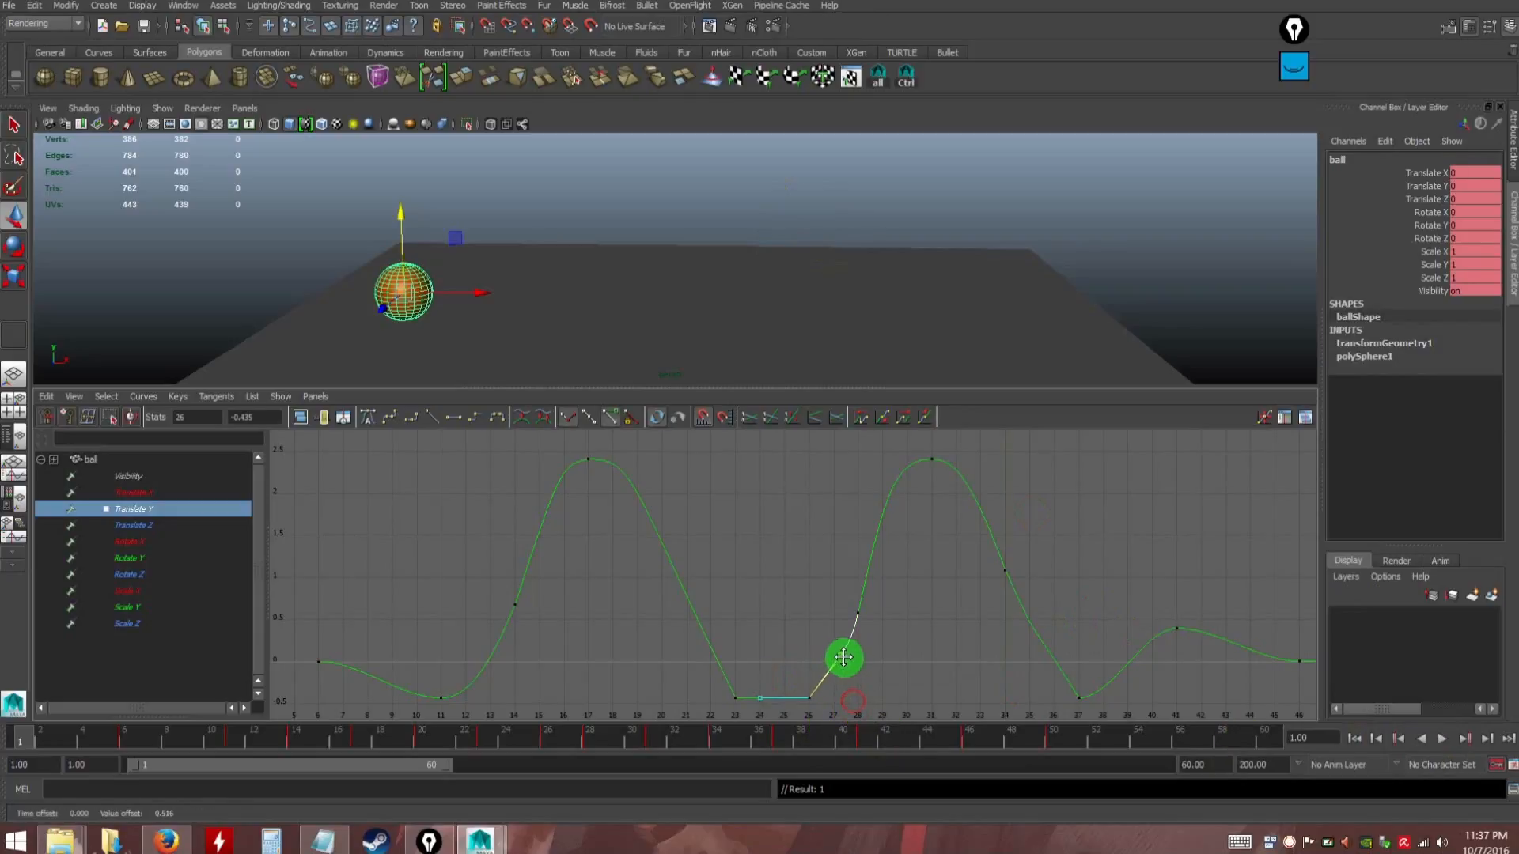
drag(831, 594, 864, 658)
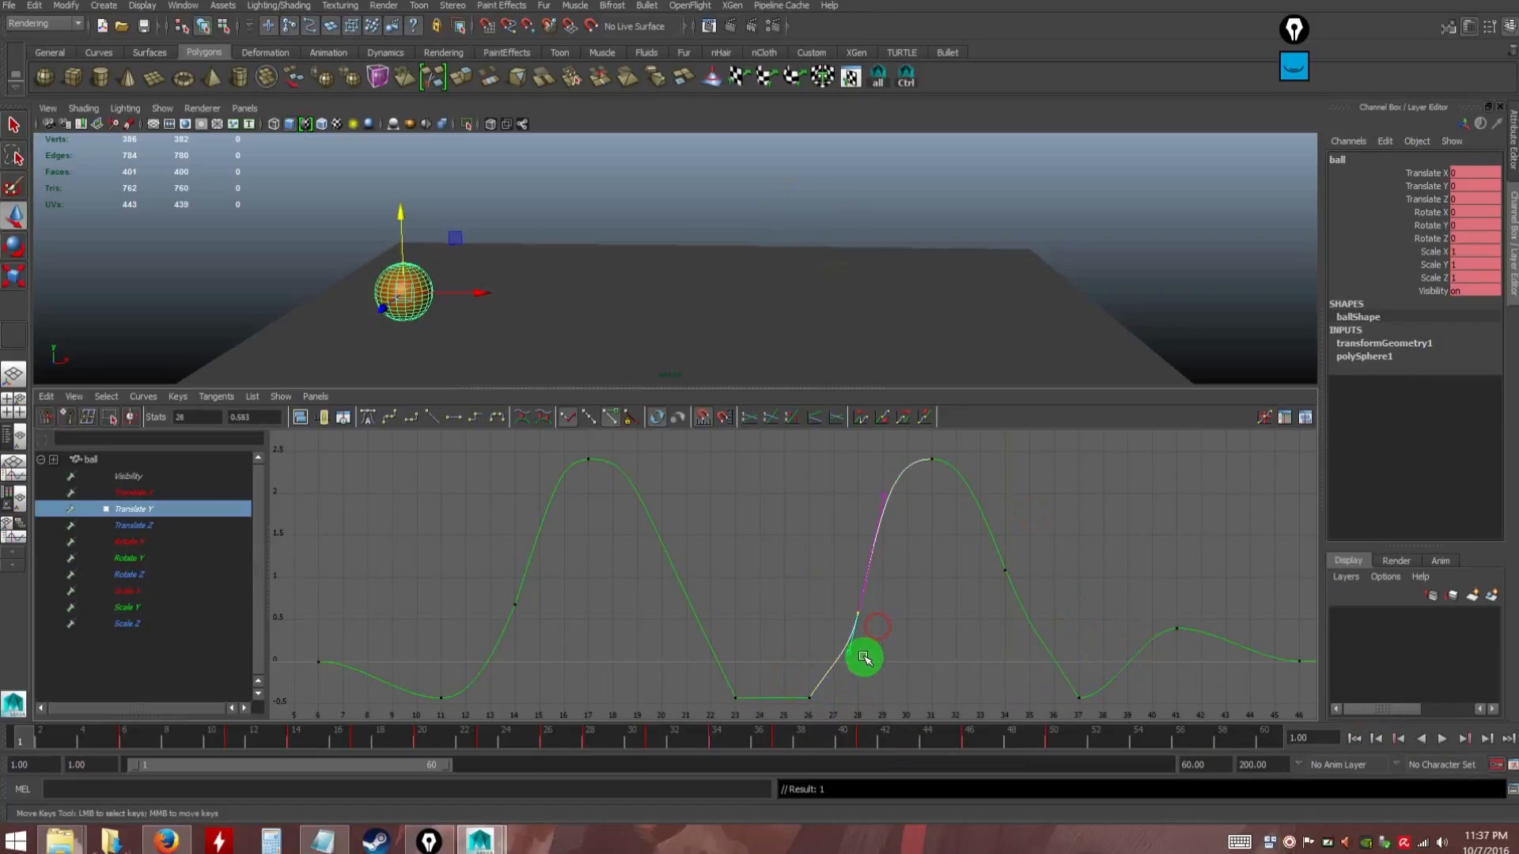
middle_drag(845, 655, 840, 651)
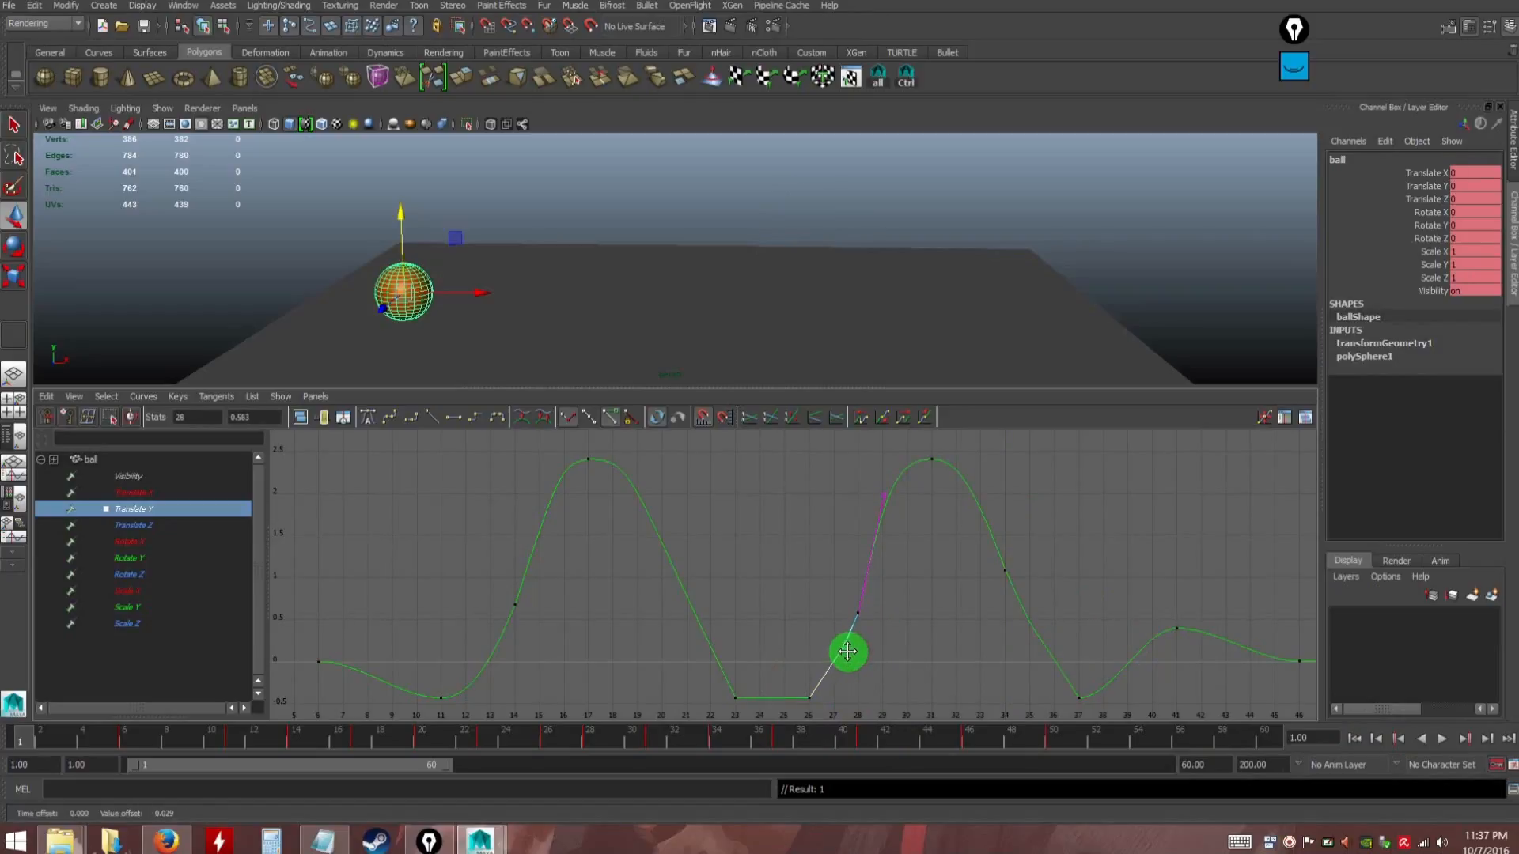
click(883, 496)
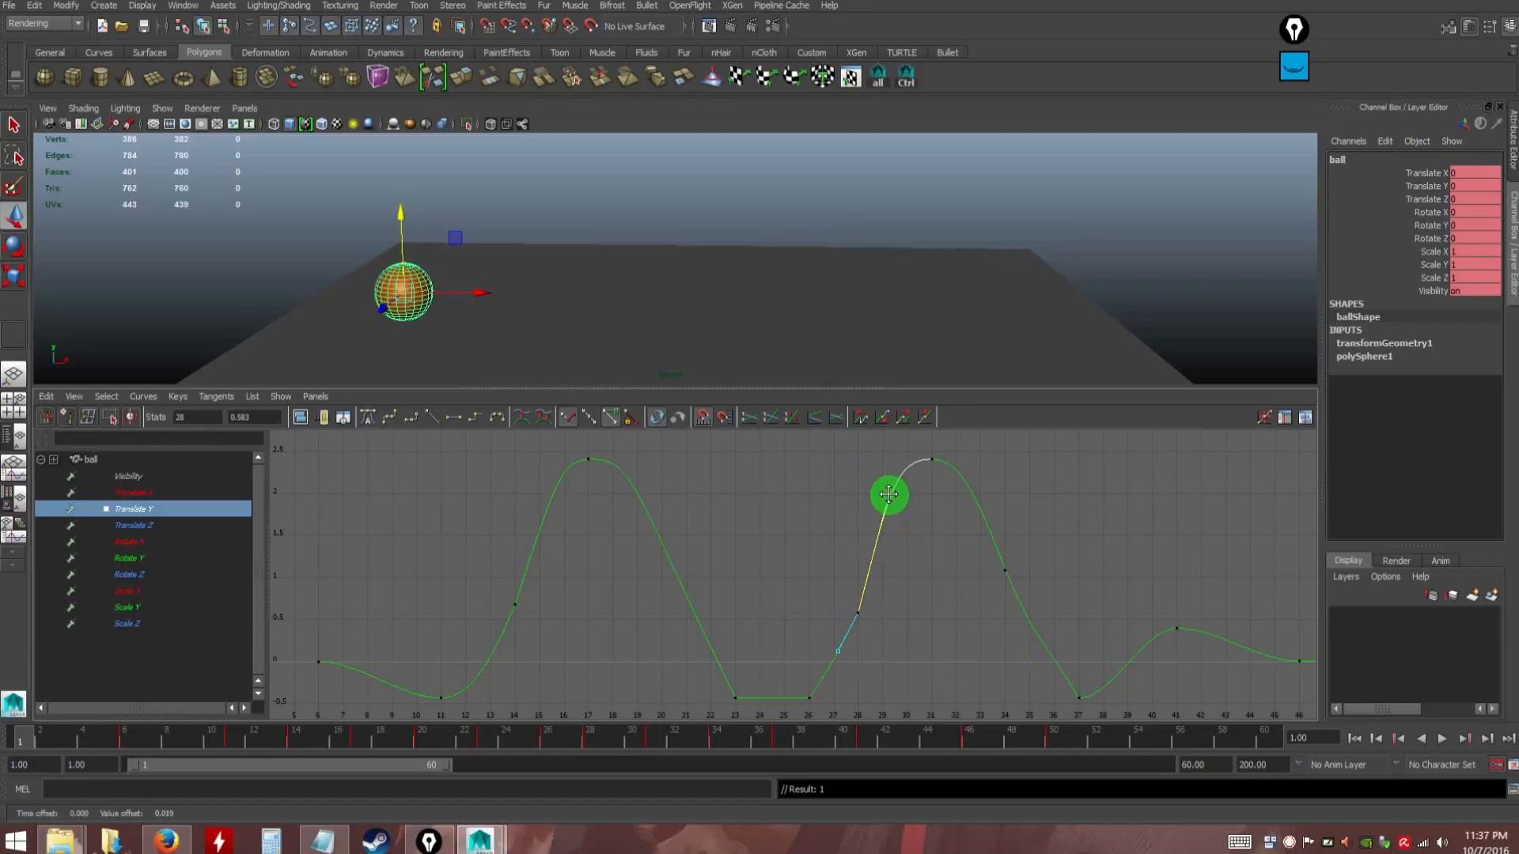
click(924, 557)
drag(844, 594, 875, 621)
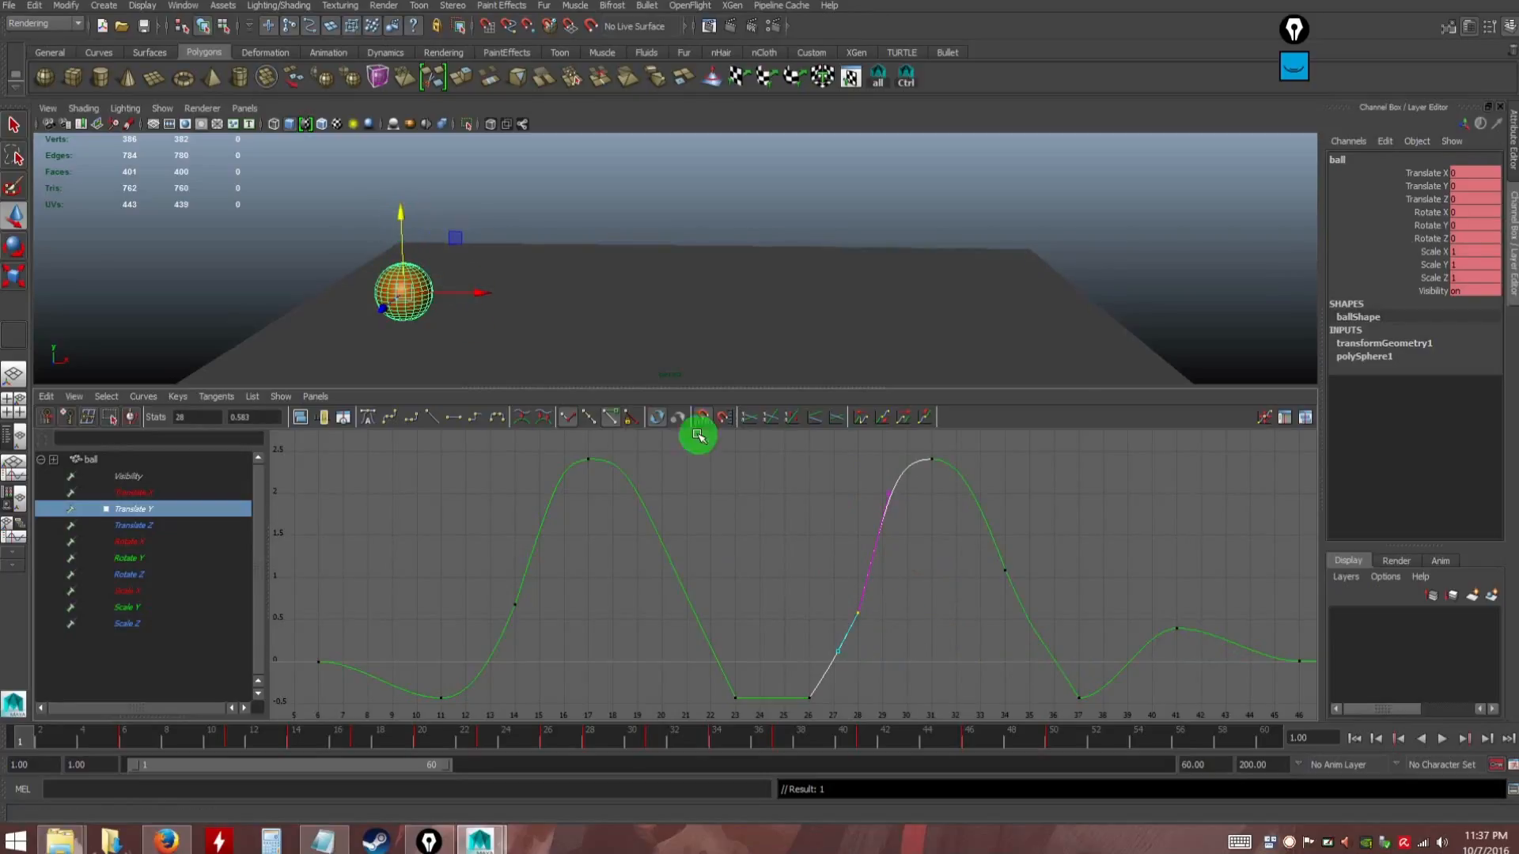
Fine-tune the frame 26 key's out tangent and frame 28 key's in tangent into a gentle upward curve
drag(796, 685, 840, 726)
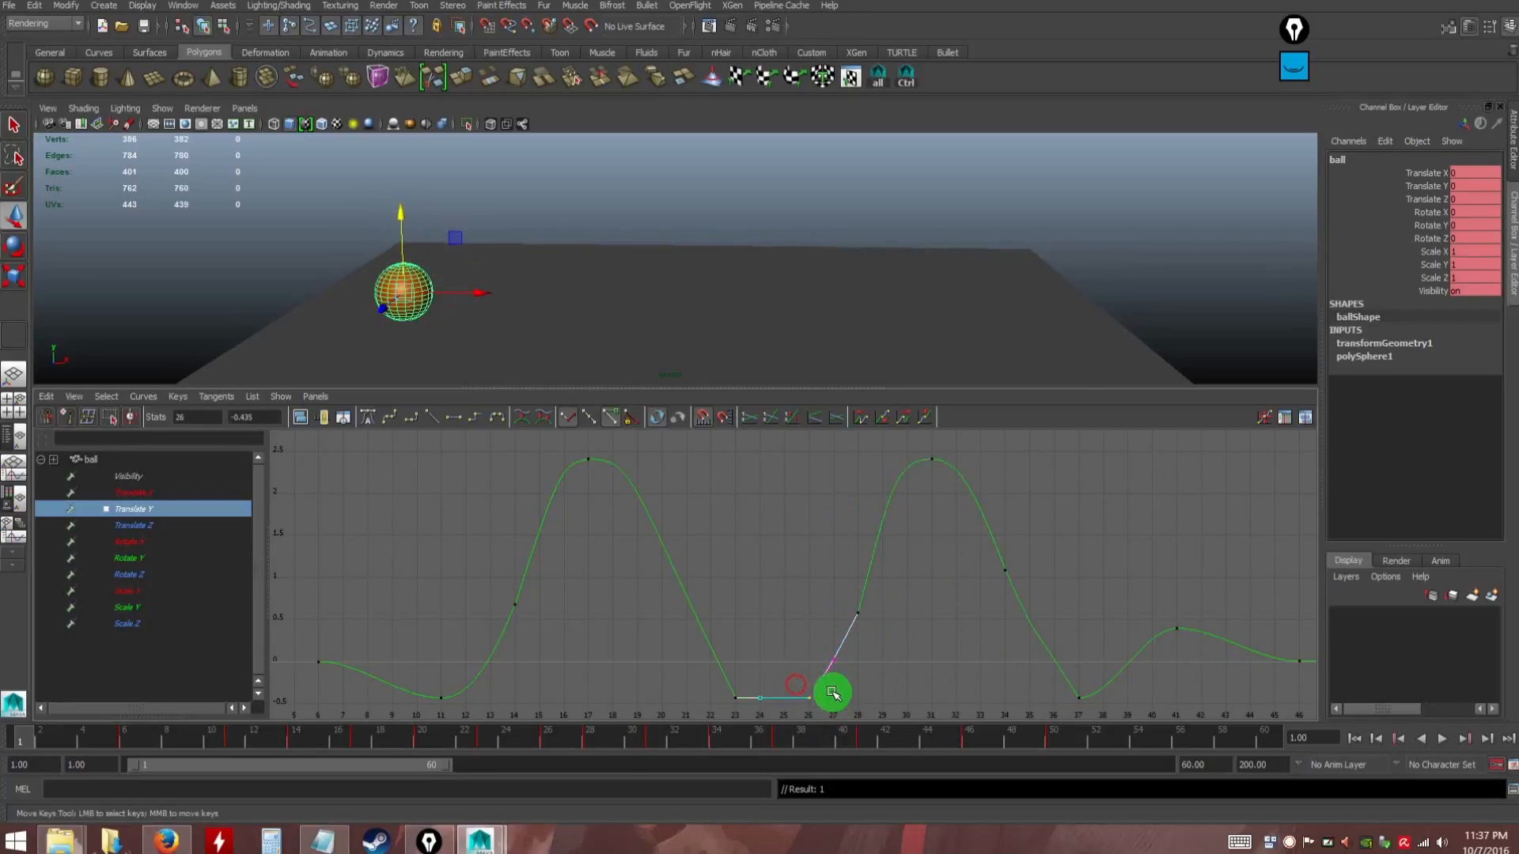
drag(821, 643, 863, 681)
middle_drag(835, 659, 842, 669)
drag(848, 599, 860, 666)
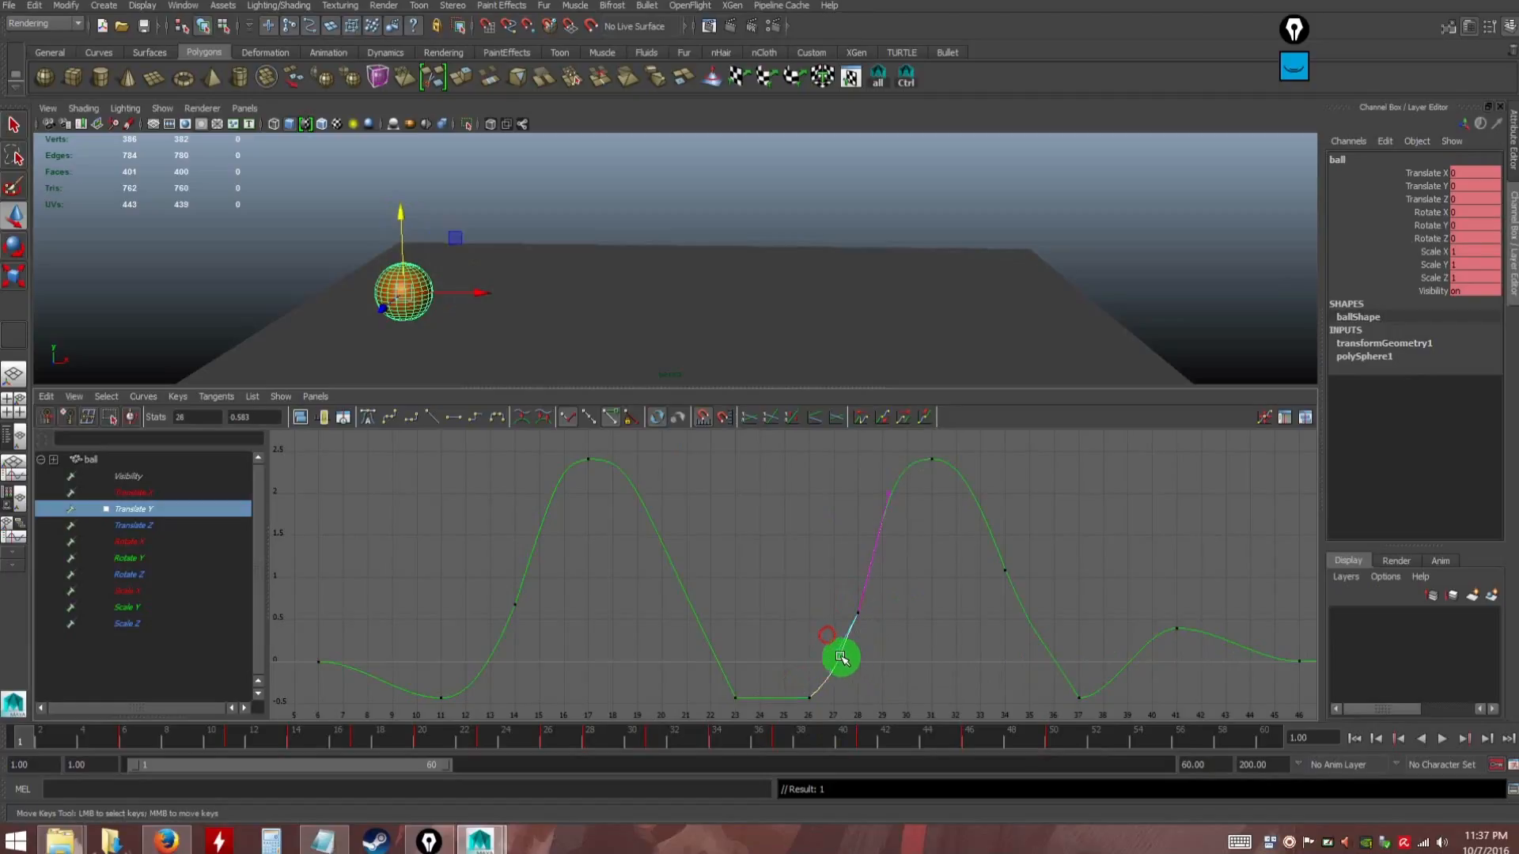
click(909, 634)
Lower the in tangent of the Translate Y key at frame 37 to smooth the final landing
drag(1053, 686, 1052, 690)
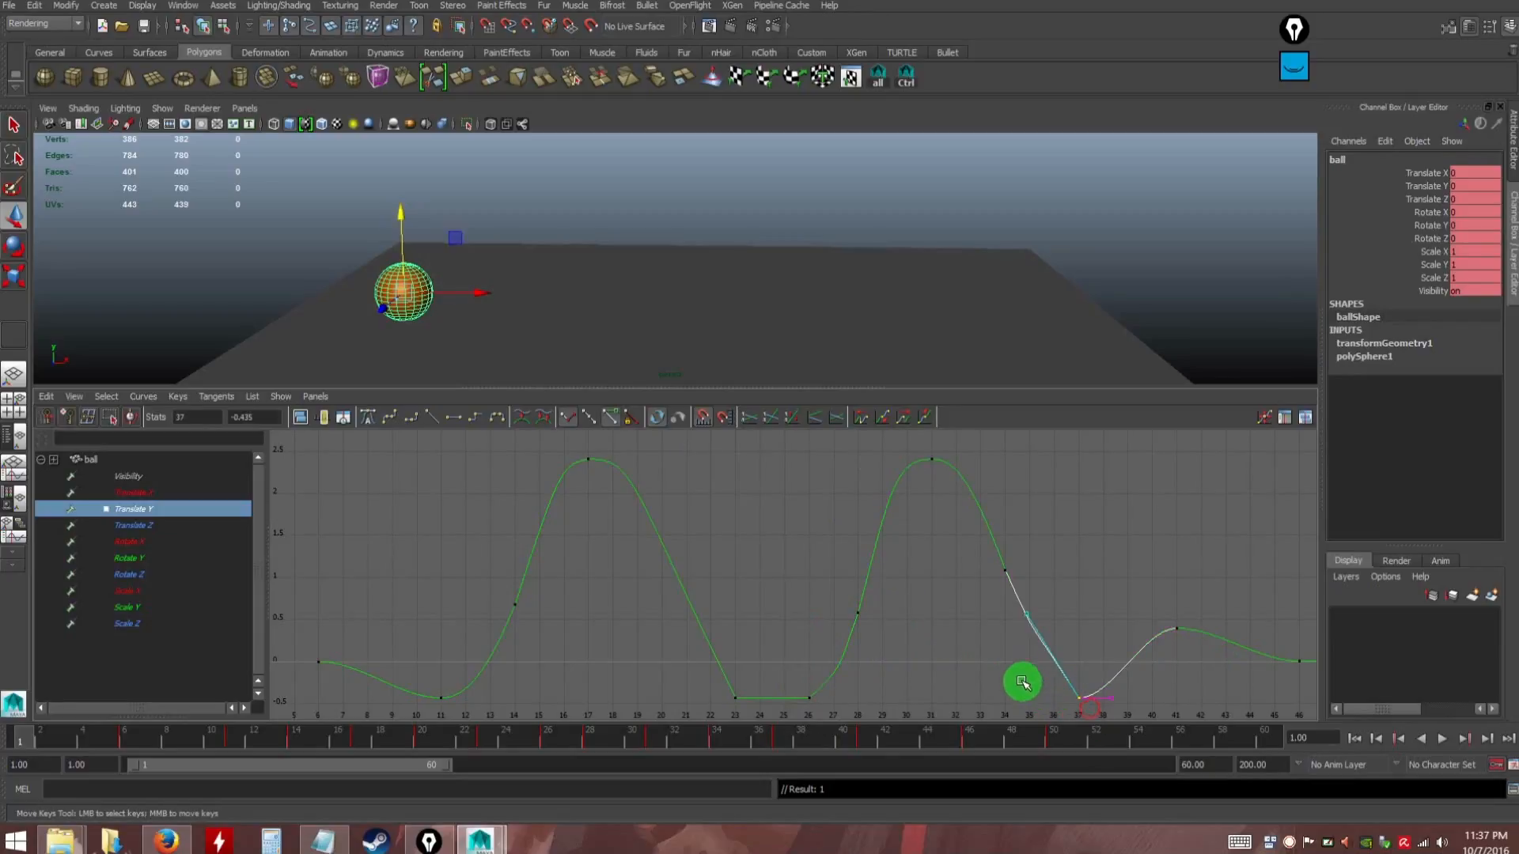
drag(1003, 604, 1055, 634)
middle_drag(1028, 617, 1047, 669)
click(1081, 609)
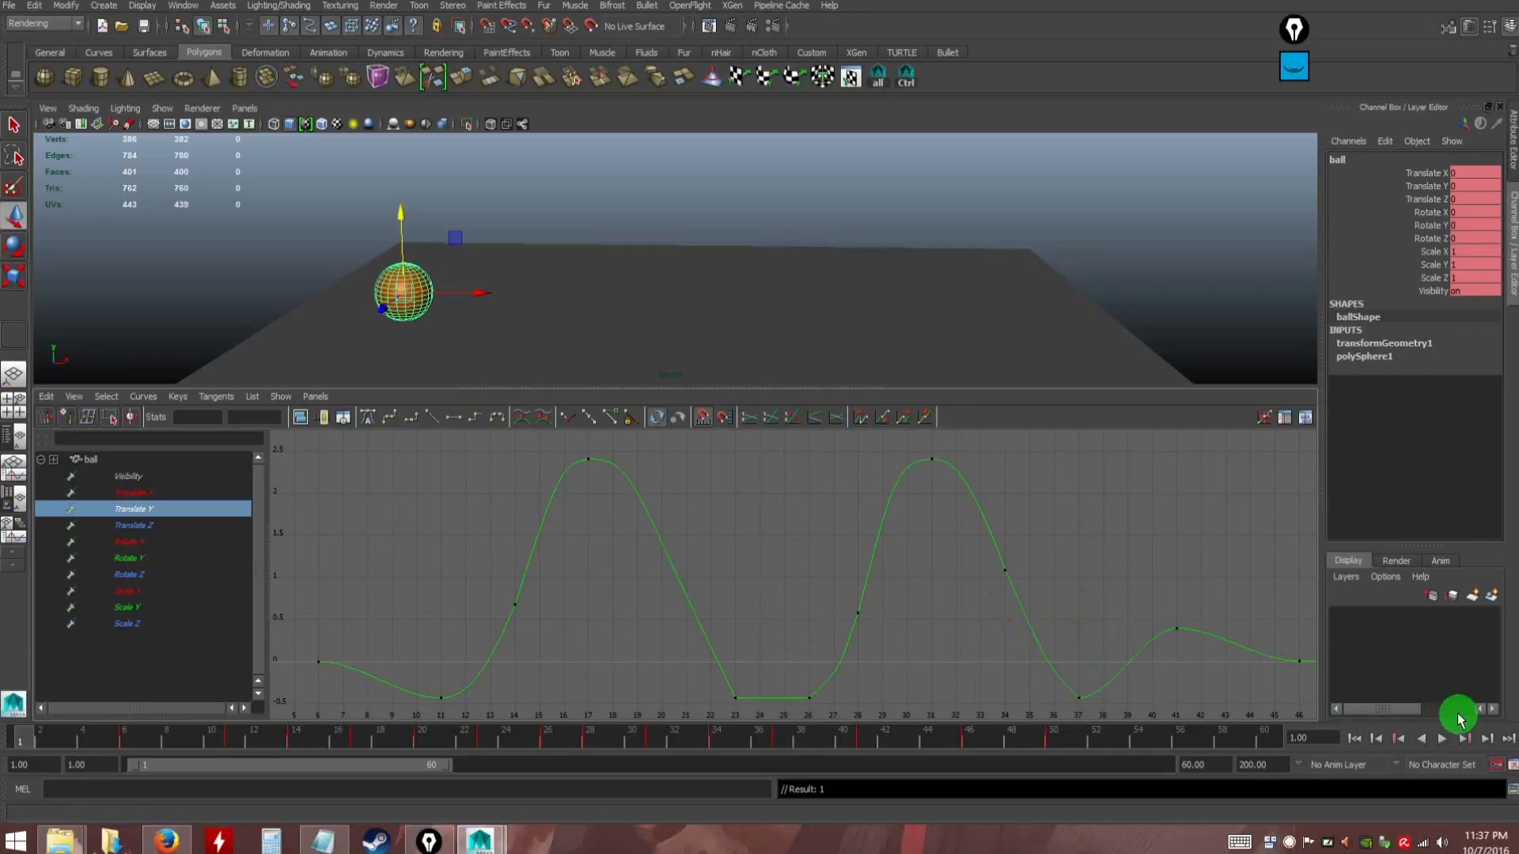
Play the bounce animation, scrub back to frame 1 and replay it to check the timing
click(1444, 740)
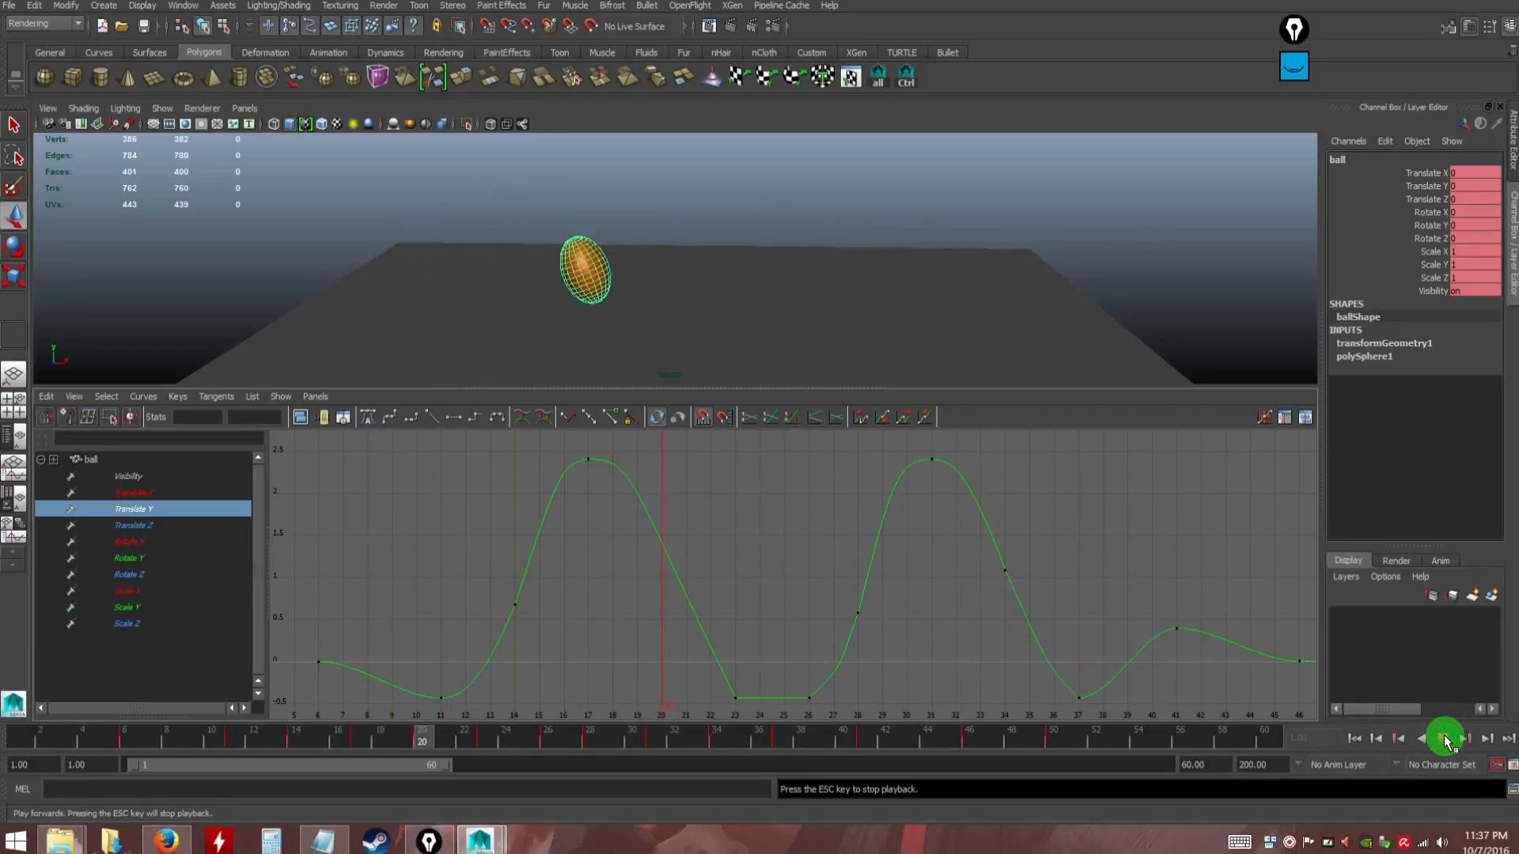
click(1443, 740)
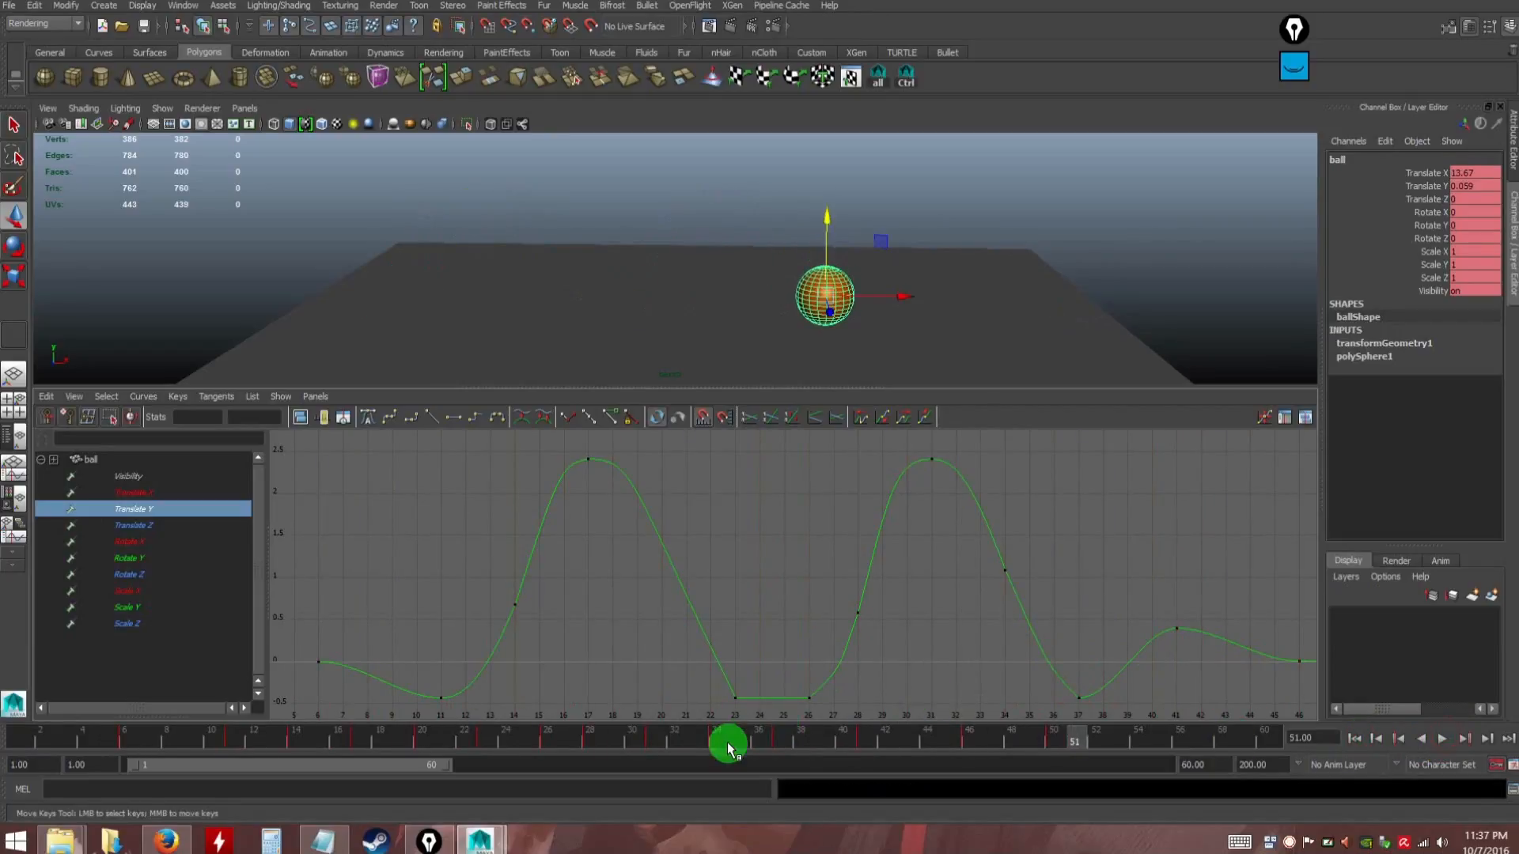
mouse_move(691, 742)
mouse_down()
mouse_move(242, 701)
mouse_move(1017, 787)
mouse_move(31, 695)
mouse_up()
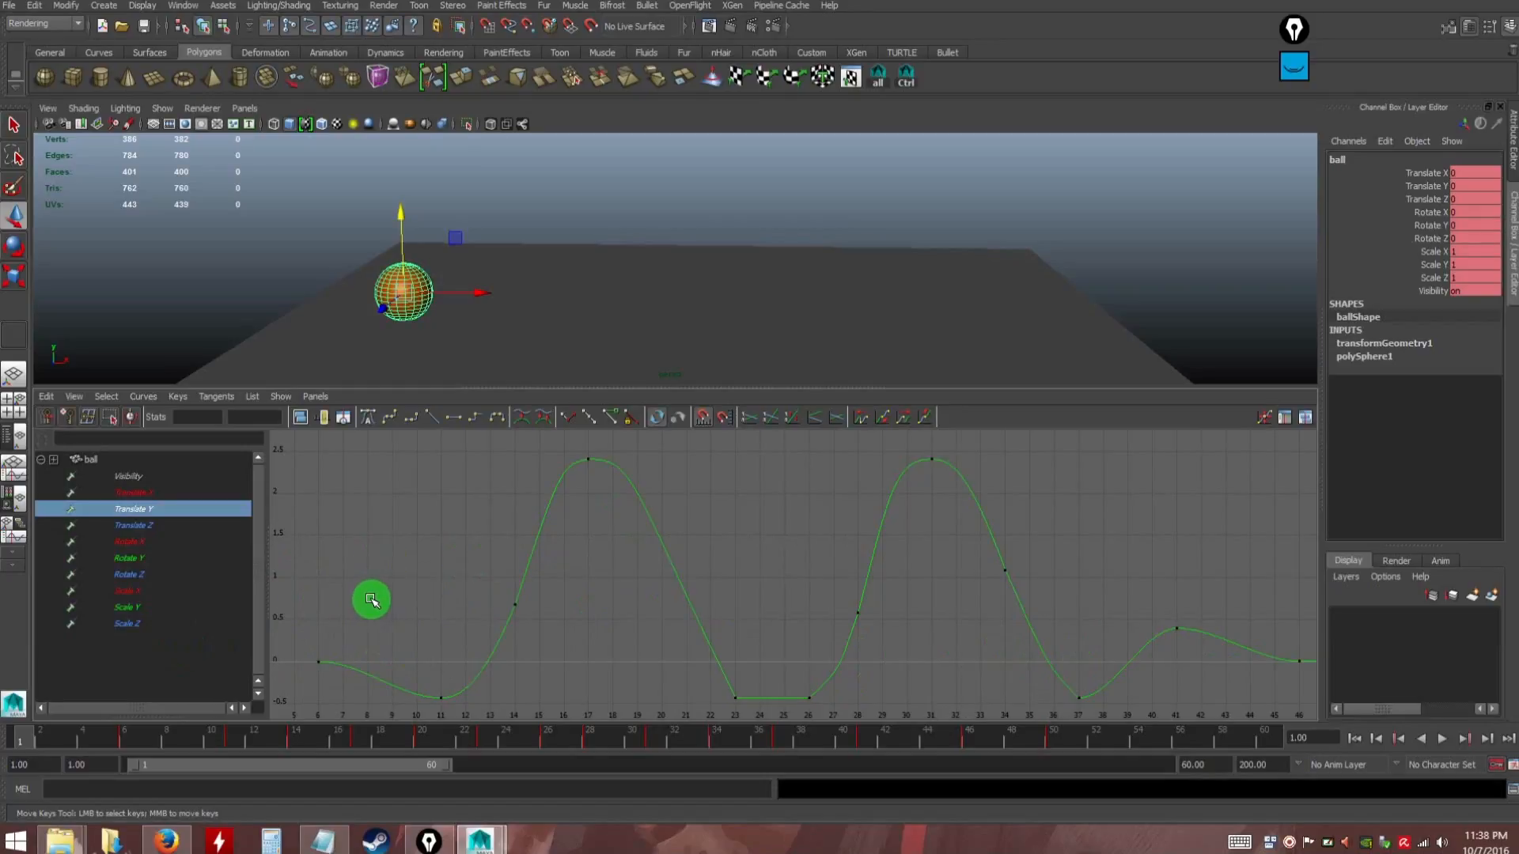
click(1442, 738)
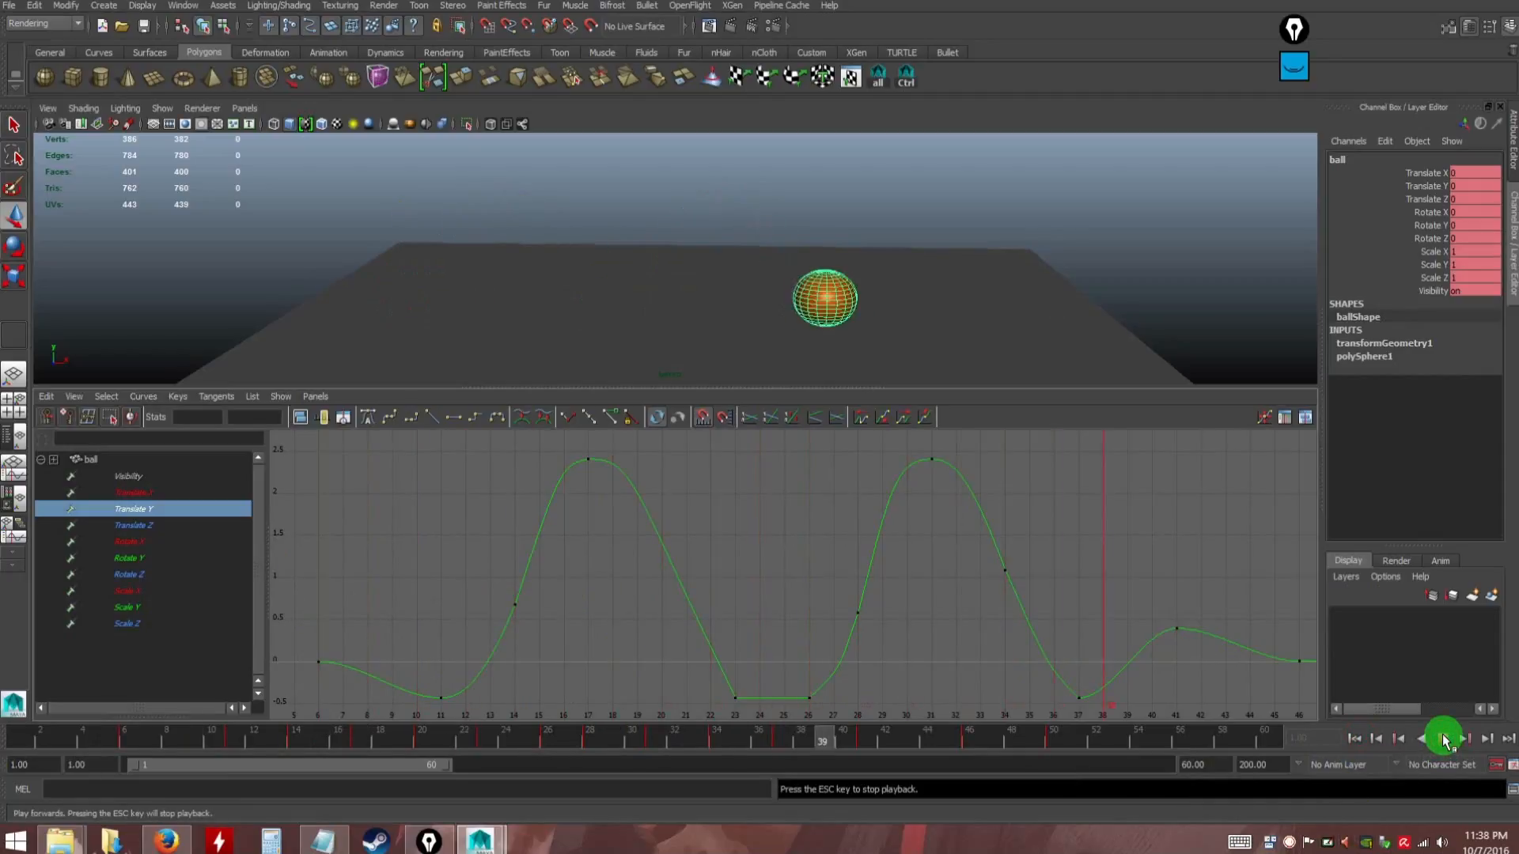
Display all the ball's curves from Translate X through Scale Z and frame them in the graph
key(alt)
alt+right_drag(844, 583, 691, 566)
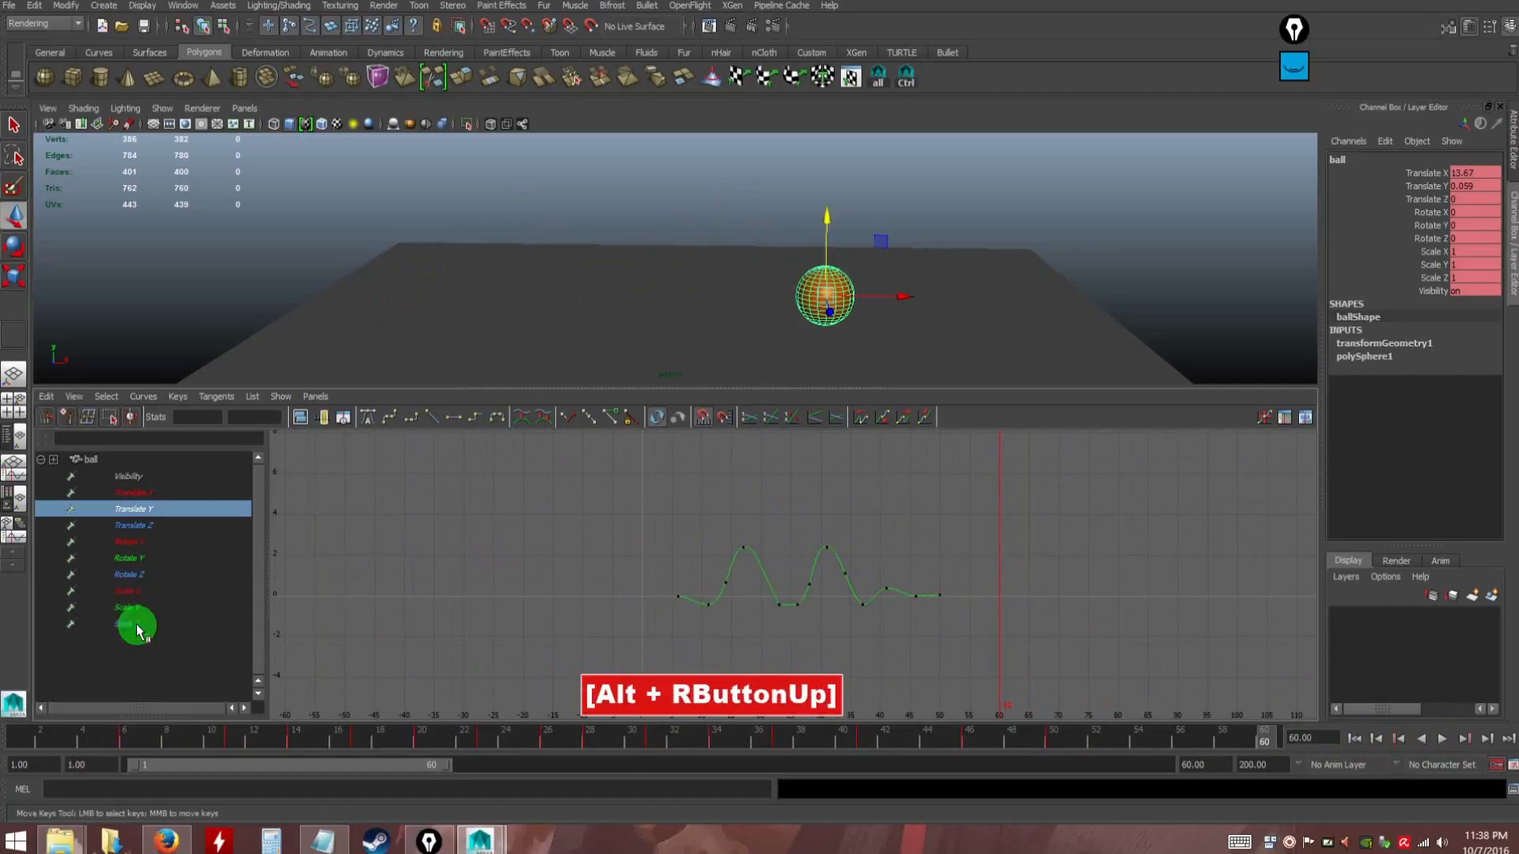
click(132, 666)
click(115, 625)
shift+click(133, 492)
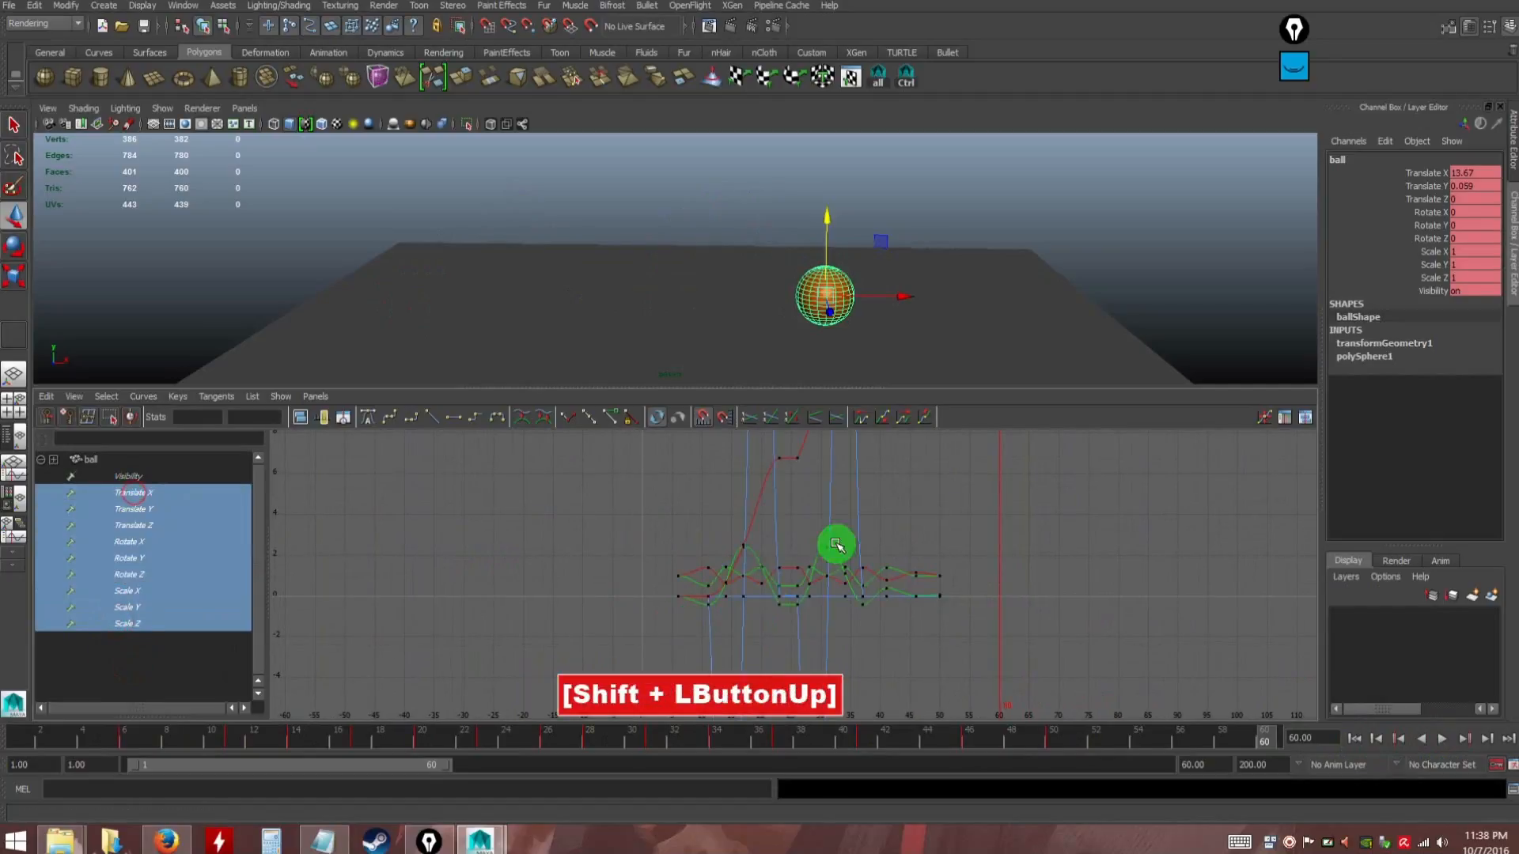
alt+middle_drag(847, 634, 791, 601)
alt+right_drag(790, 601, 741, 551)
alt+middle_drag(865, 586, 793, 559)
alt+right_drag(794, 560, 716, 569)
click(300, 417)
alt+middle_drag(700, 571, 668, 579)
click(378, 498)
Apply the Euler Filter to all keys of the displayed translate, rotate and scale curves
drag(503, 476, 1055, 703)
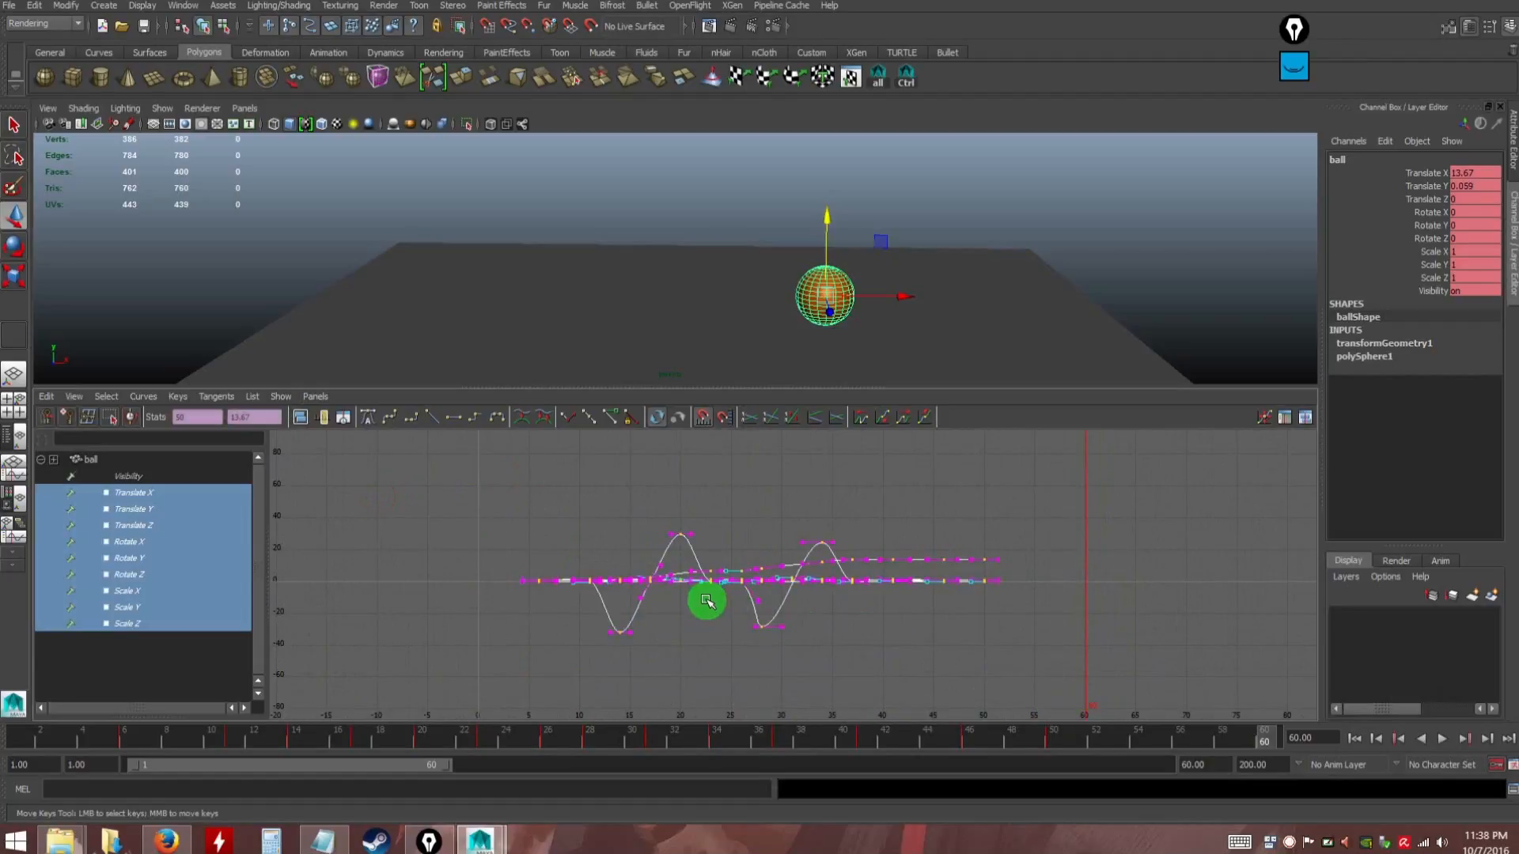
click(143, 397)
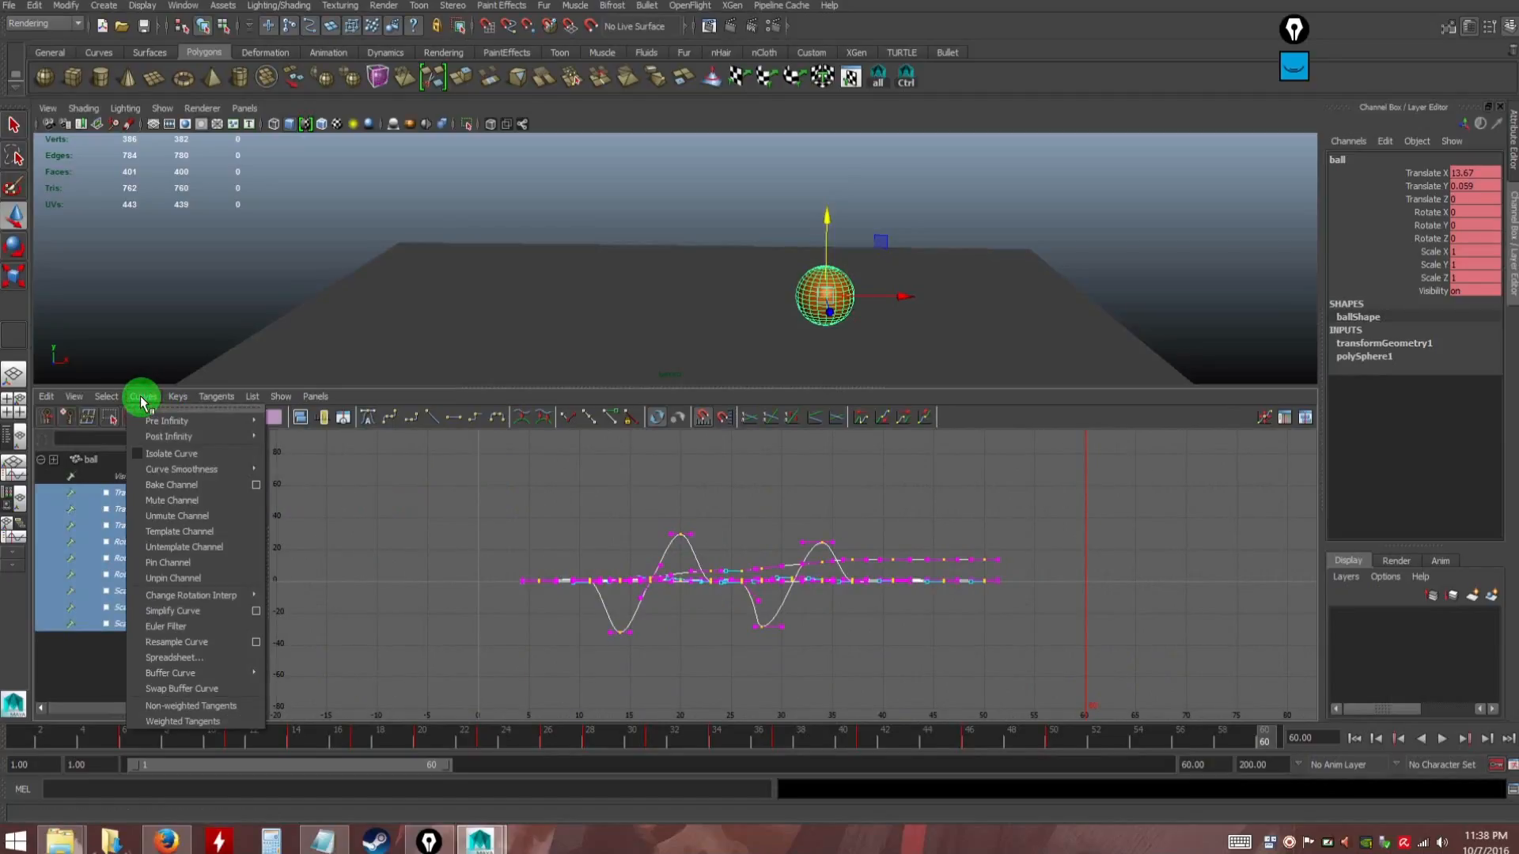
click(190, 627)
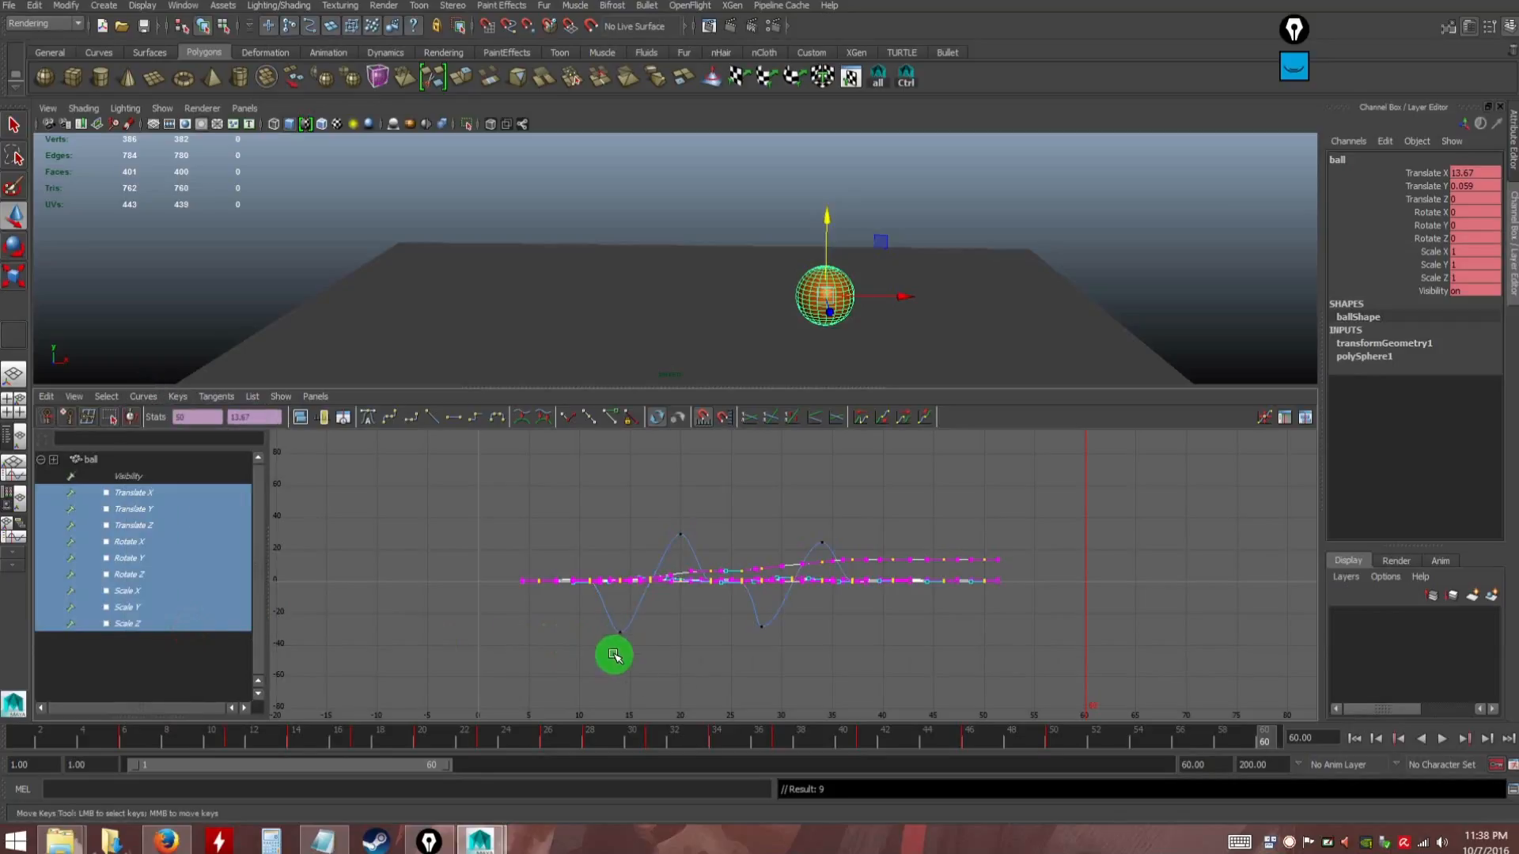
Examine the Rotate Z curve after filtering, clear the key selection and rewind the animation
click(686, 678)
drag(757, 627, 776, 661)
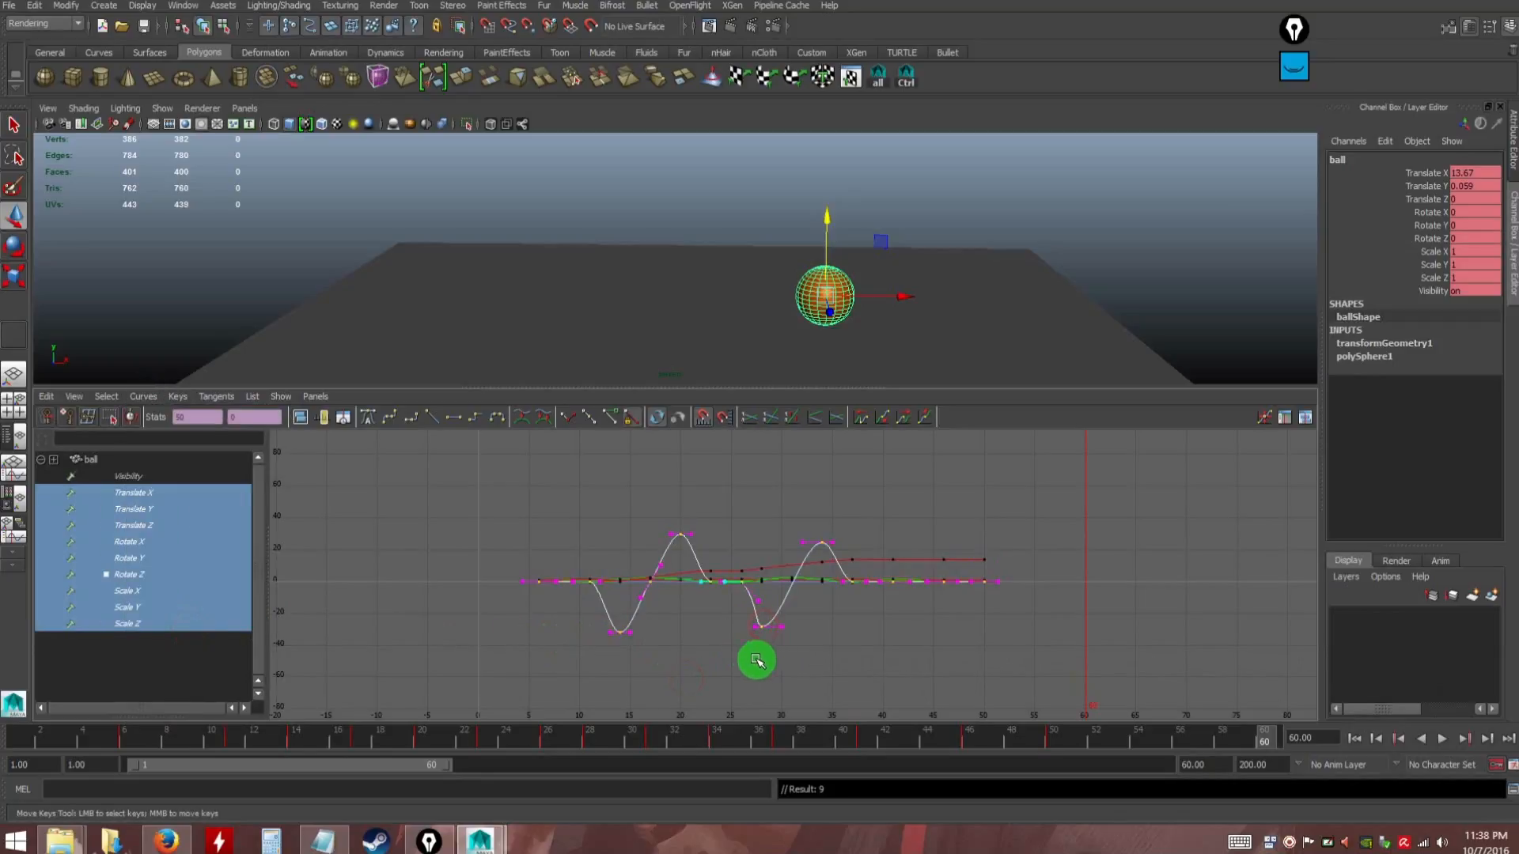
alt+right_drag(681, 566, 719, 603)
alt+middle_drag(719, 603, 772, 594)
alt+right_drag(772, 593, 885, 630)
click(887, 631)
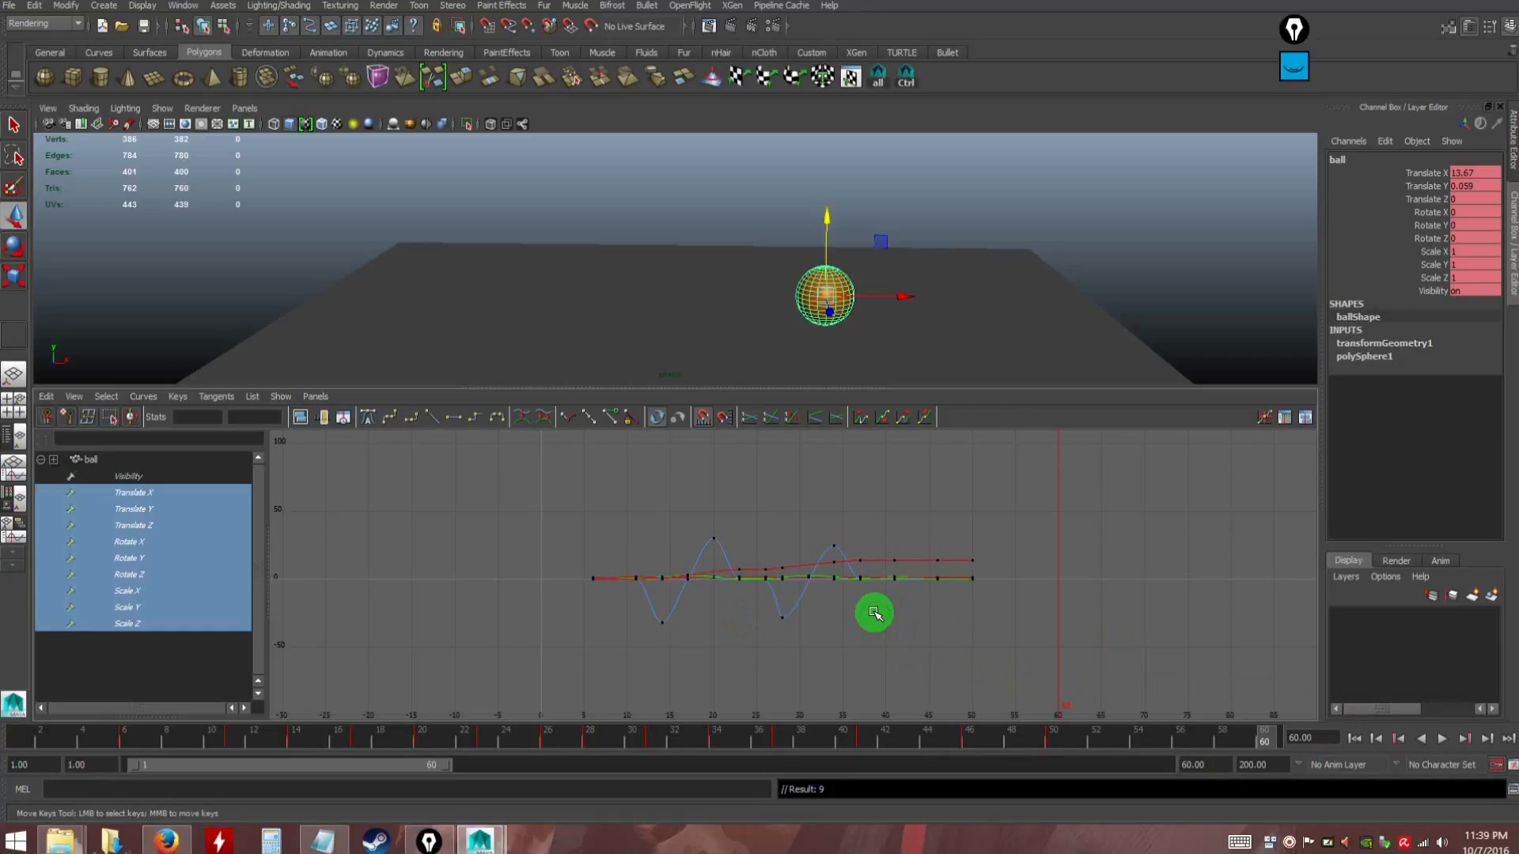
click(1354, 738)
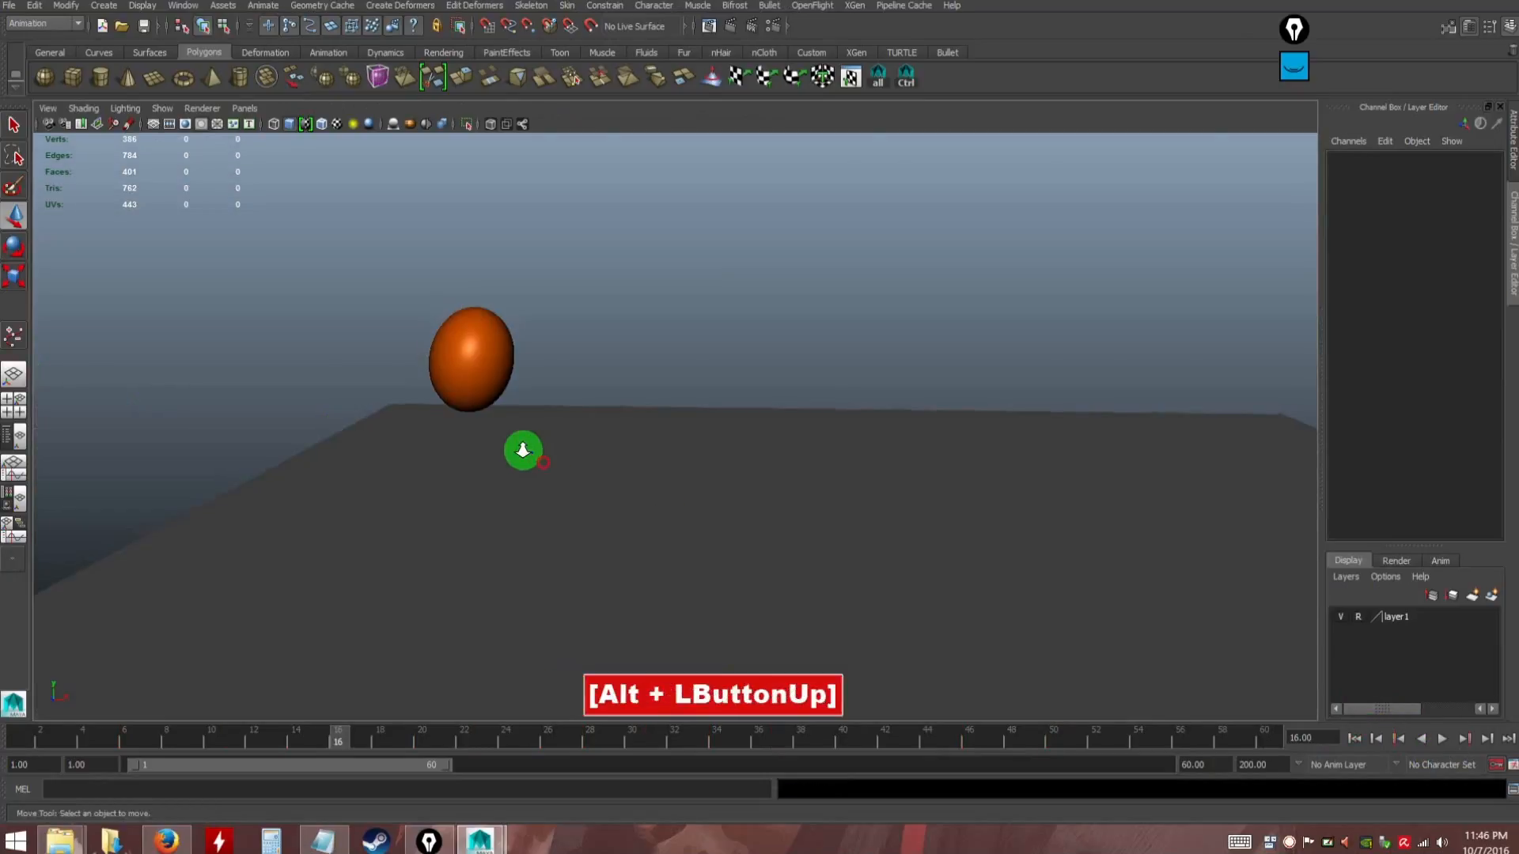
Frame the orange ball and floor in the perspective view and play the bounce from frame 1
alt+right_drag(522, 448, 512, 449)
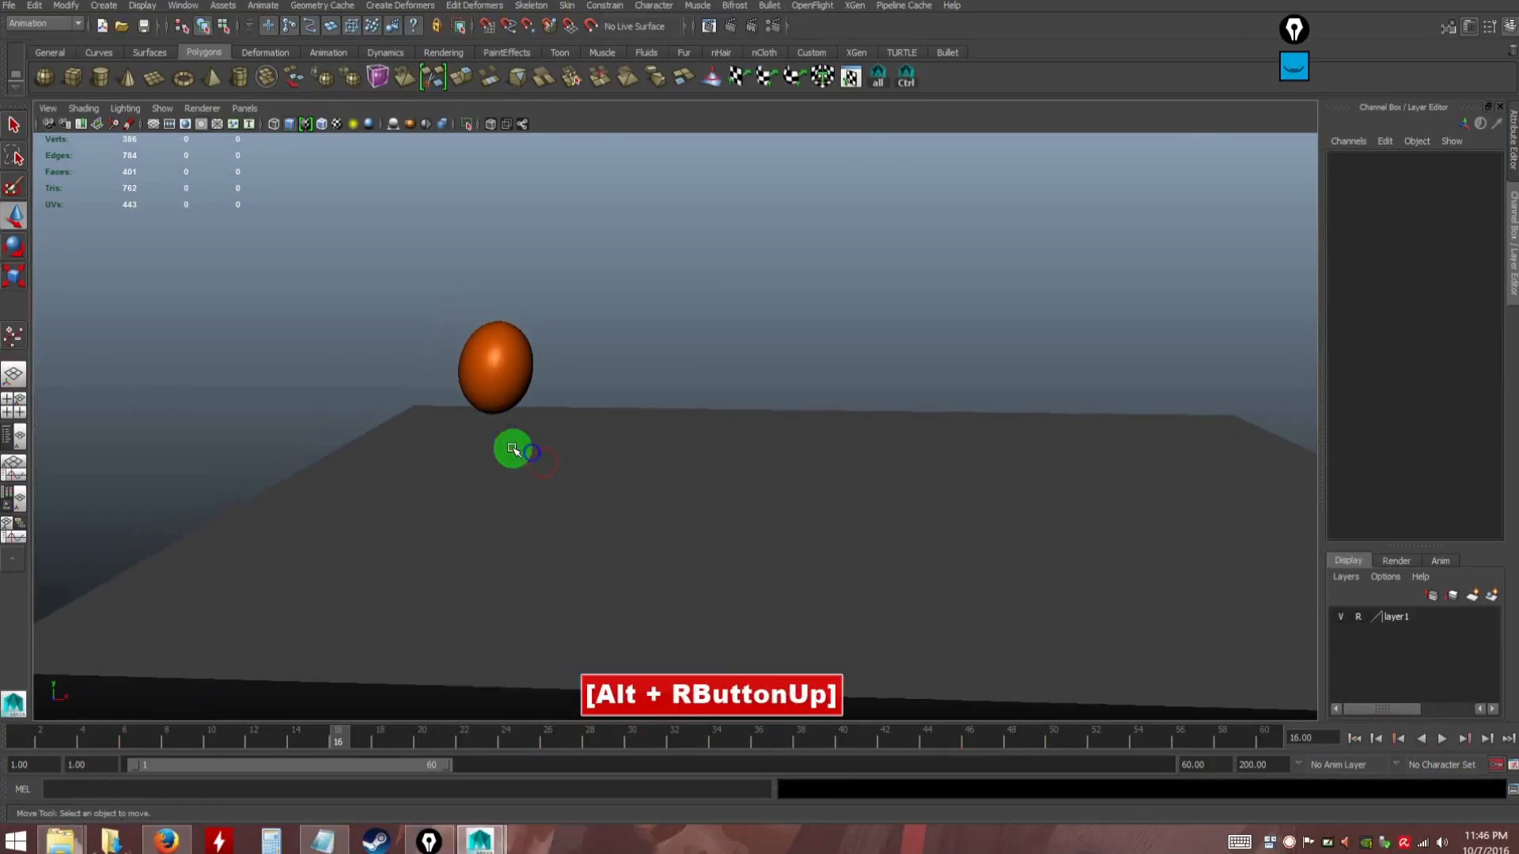
alt+drag(514, 449, 535, 472)
alt+middle_drag(568, 486, 461, 488)
drag(271, 737, 148, 761)
click(1358, 734)
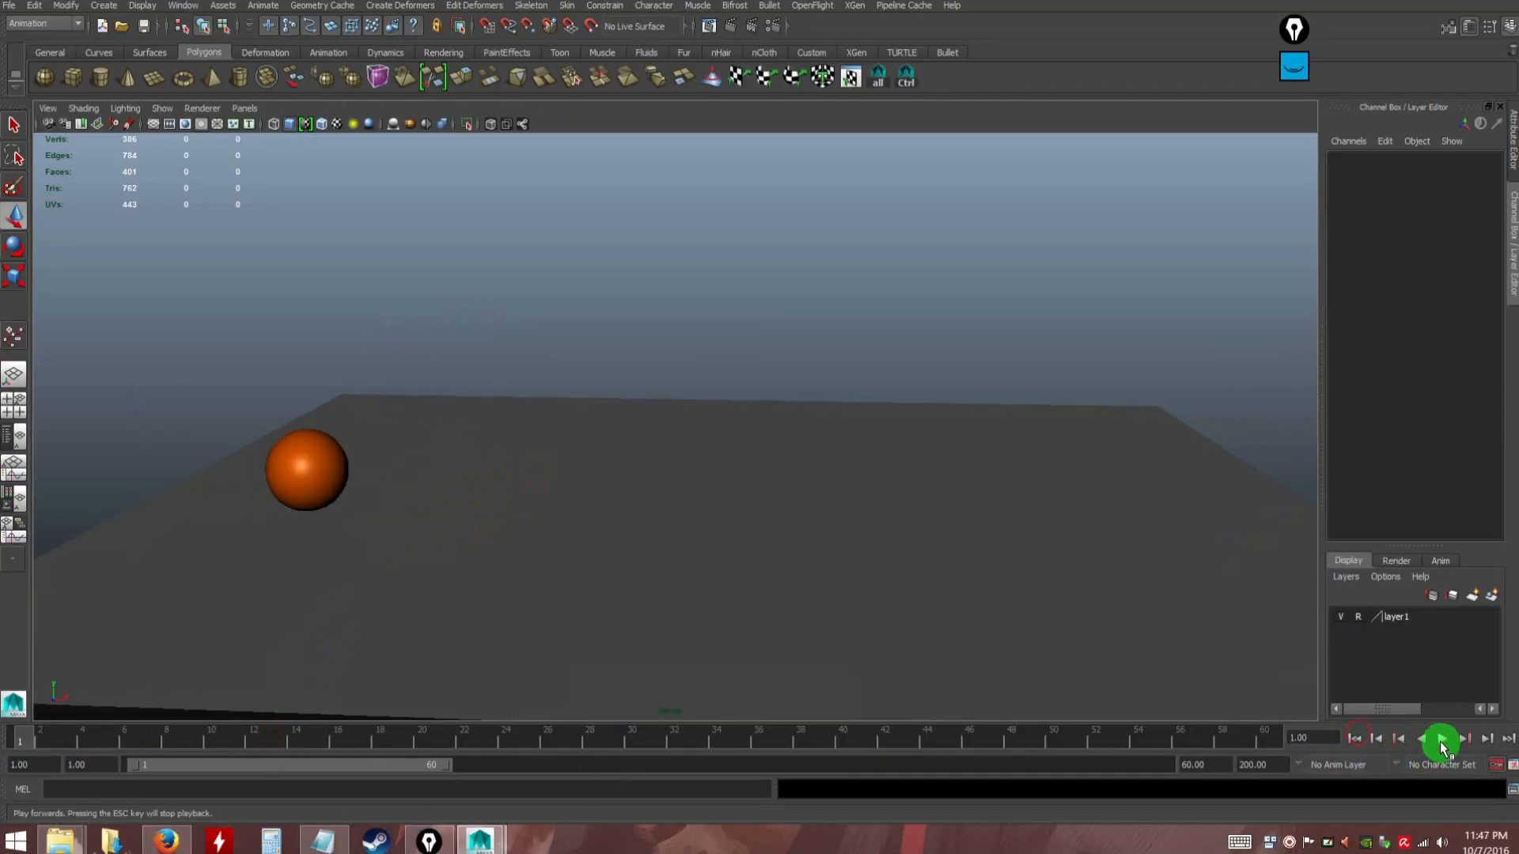
click(1440, 742)
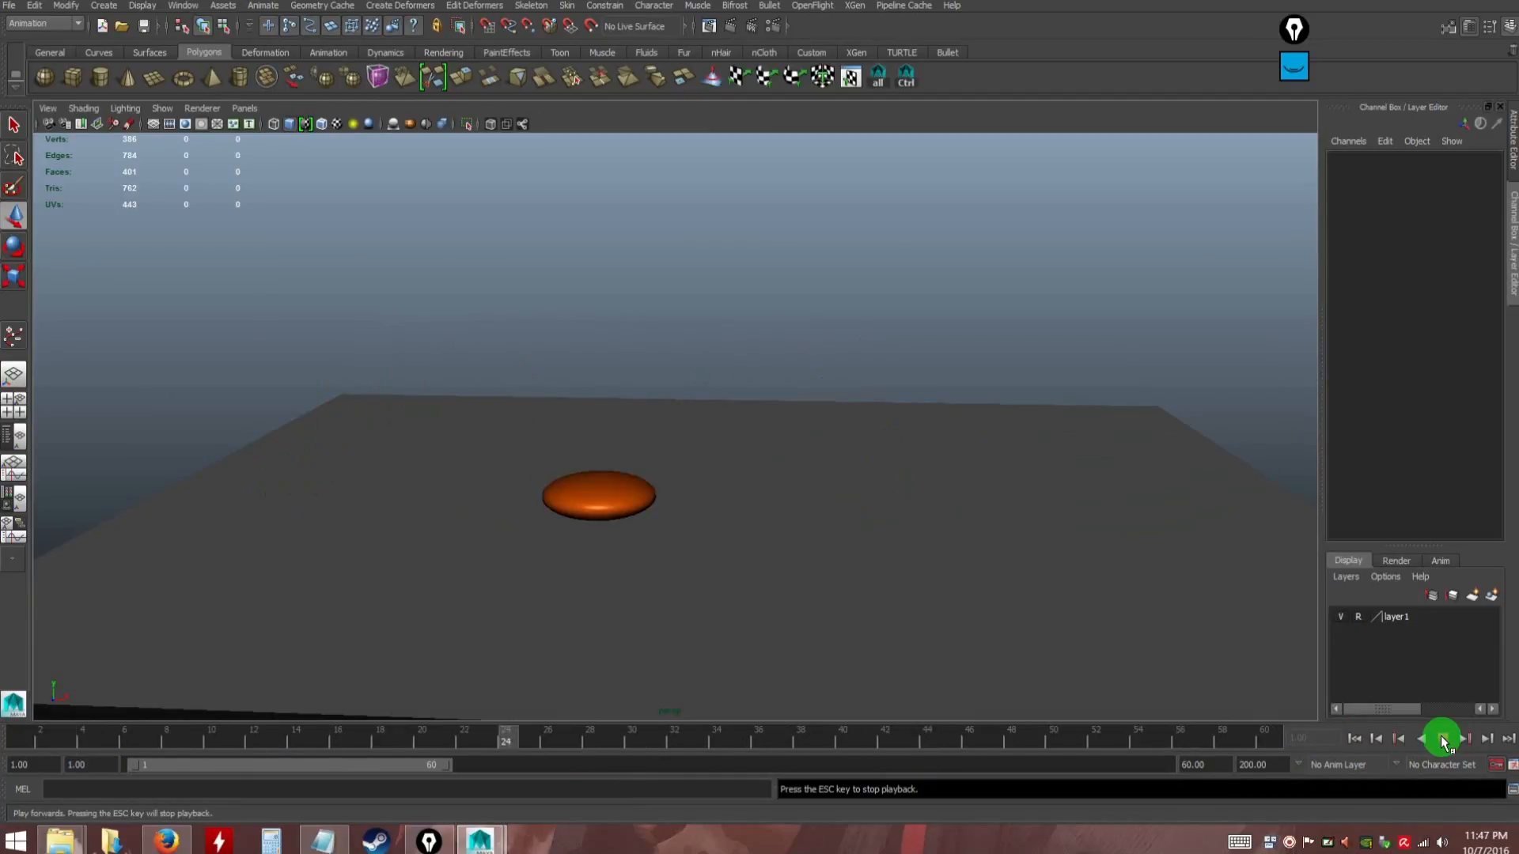
click(1442, 739)
Orbit to a more angled view of the floor and replay the bounce from frame 1
alt+drag(966, 583, 921, 573)
alt+drag(826, 463, 1071, 572)
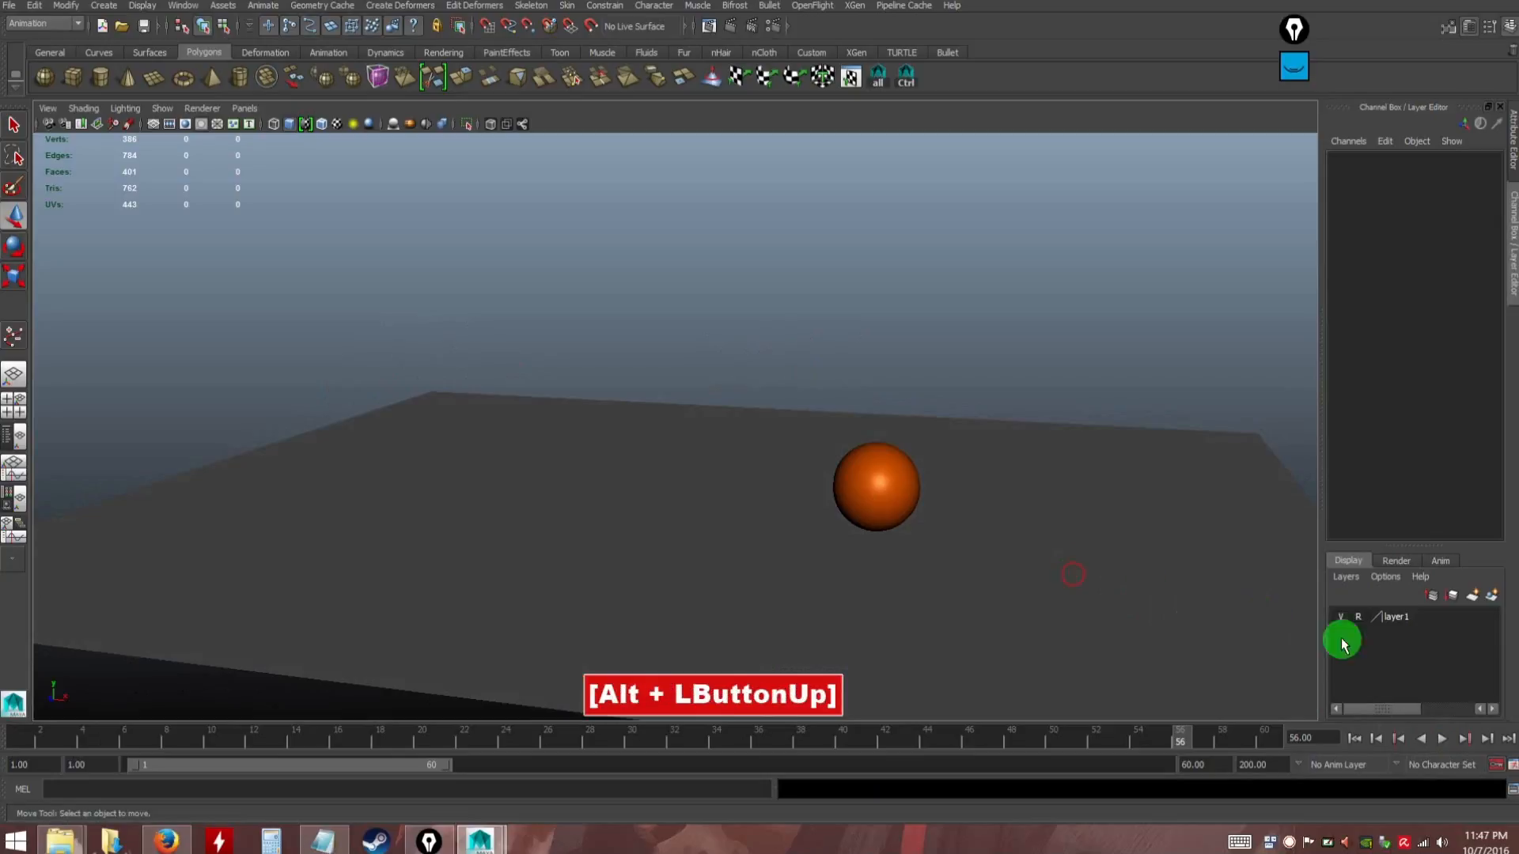
click(1354, 739)
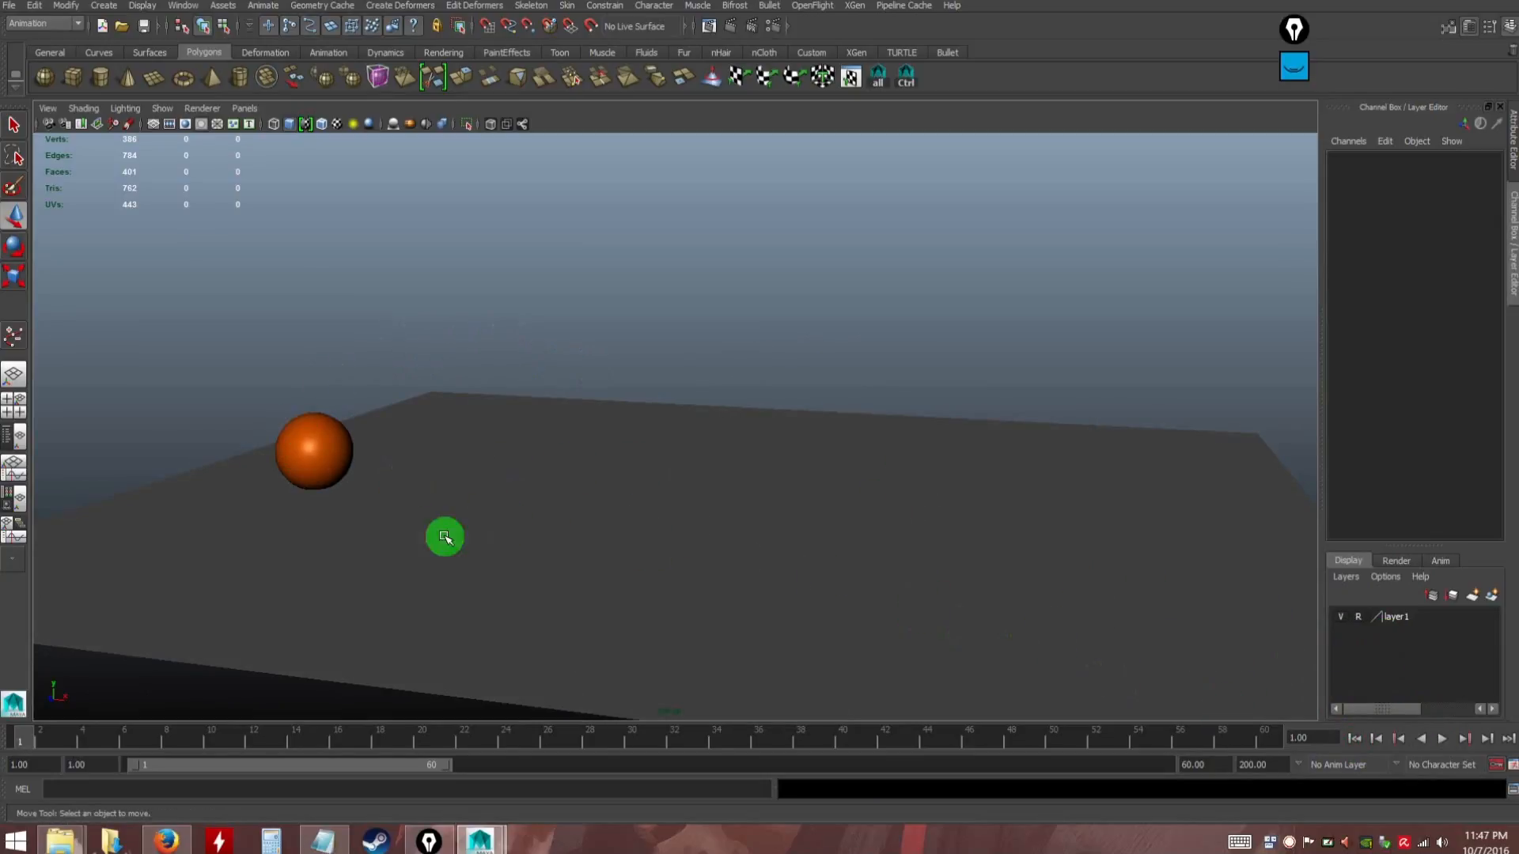
click(1441, 739)
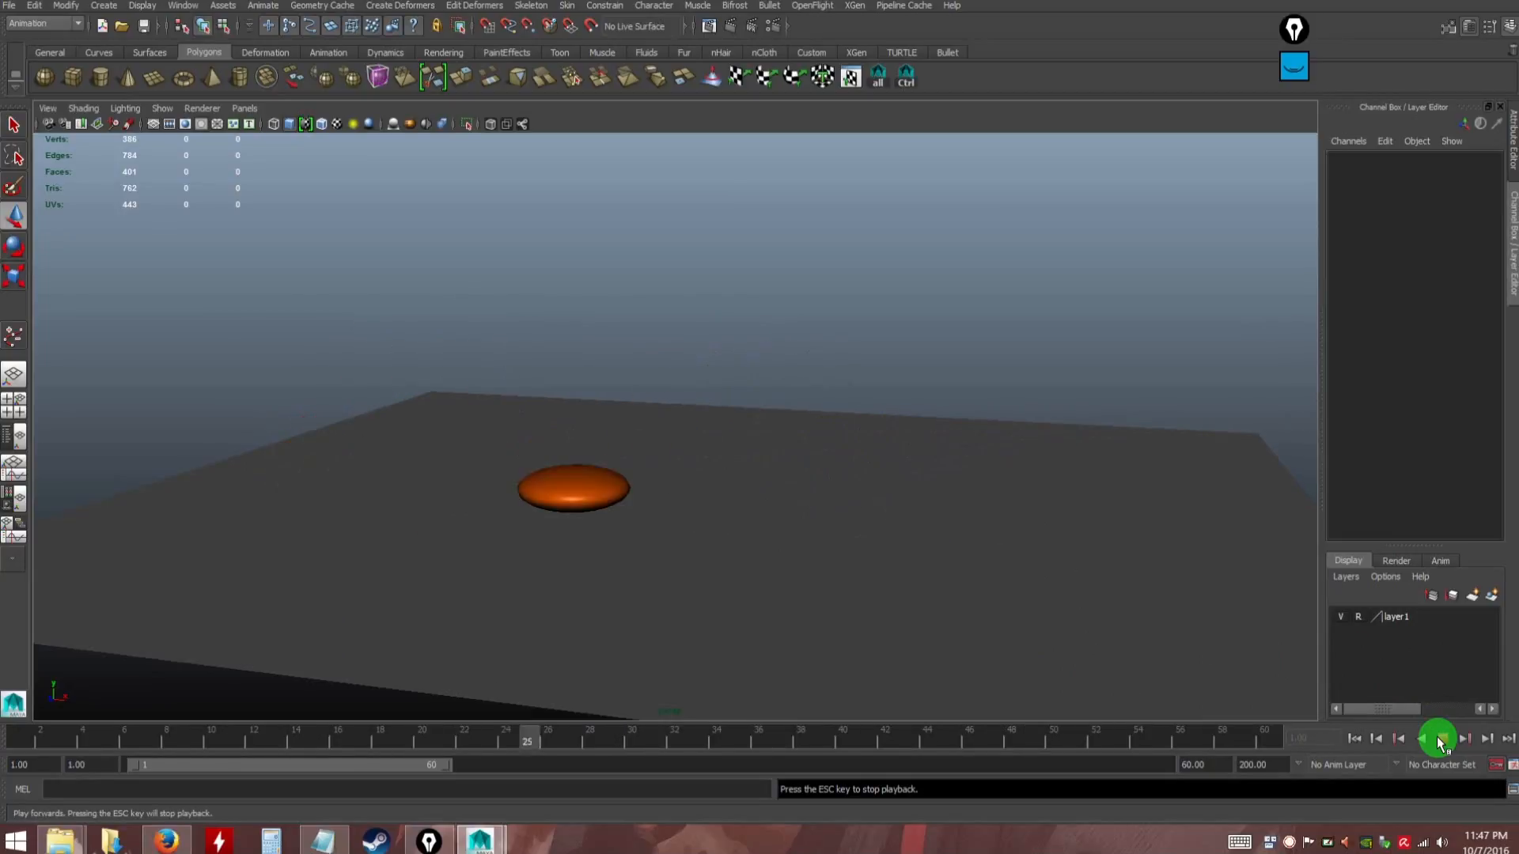
click(1438, 739)
alt+drag(719, 519, 899, 498)
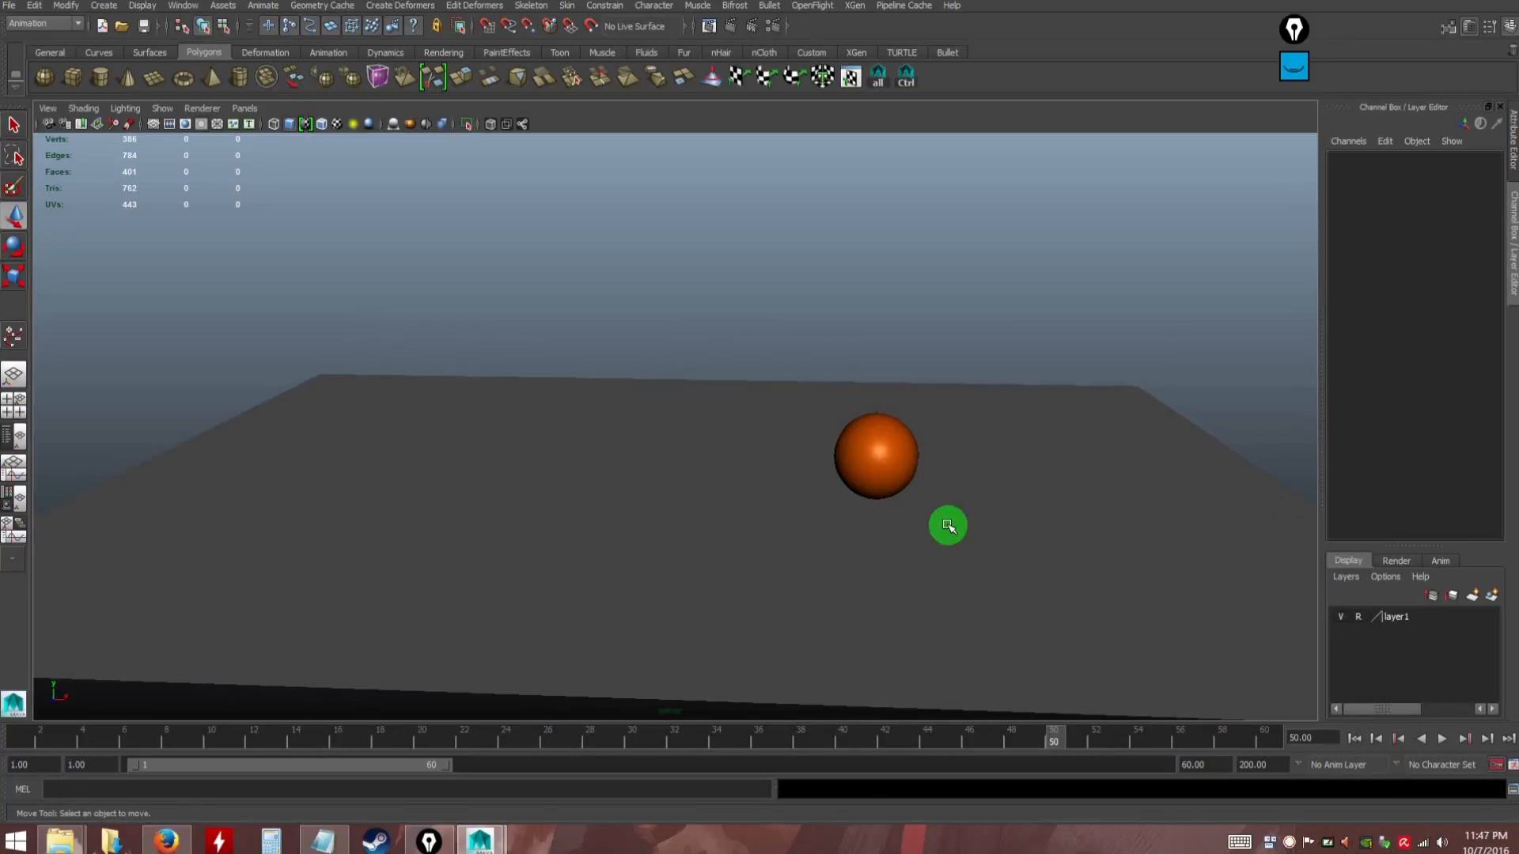
alt+drag(846, 508, 789, 505)
alt+right_drag(777, 501, 784, 517)
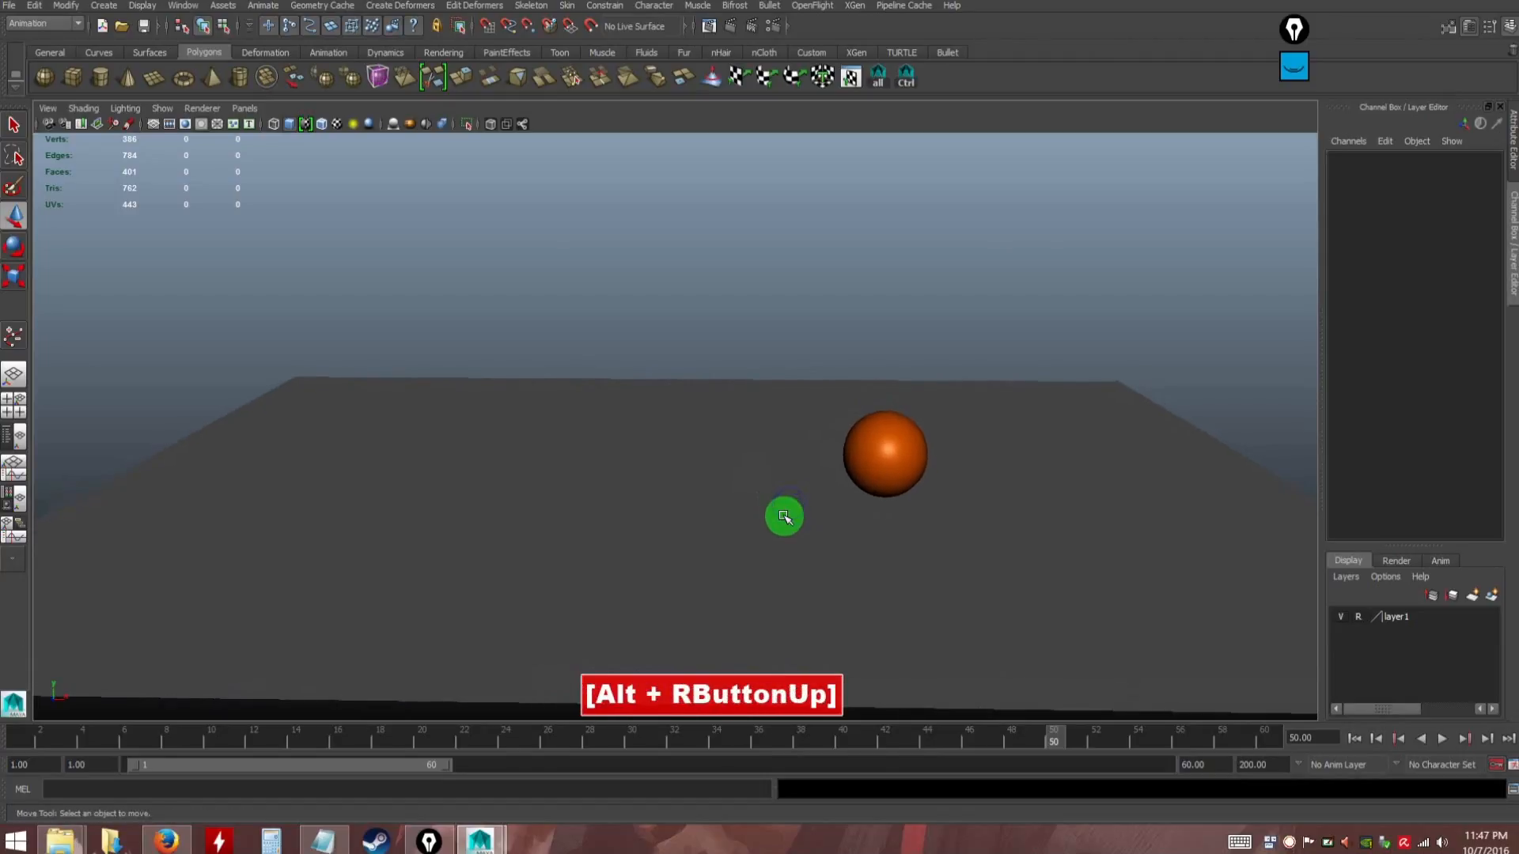